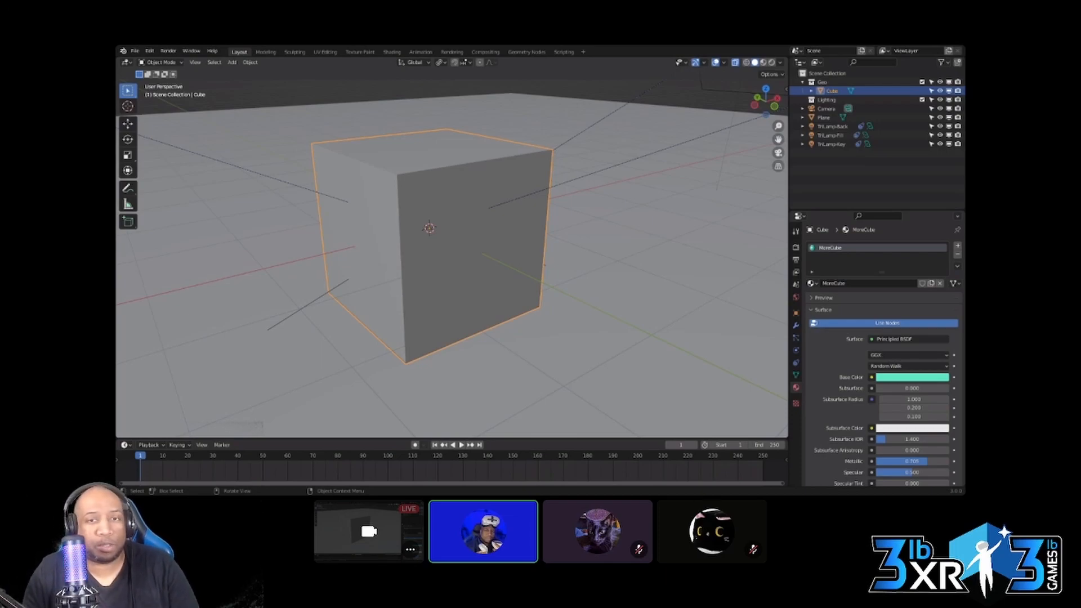
Unmute the two locally muted participants in the voice call and dismiss the participant options.
right_click(692, 530)
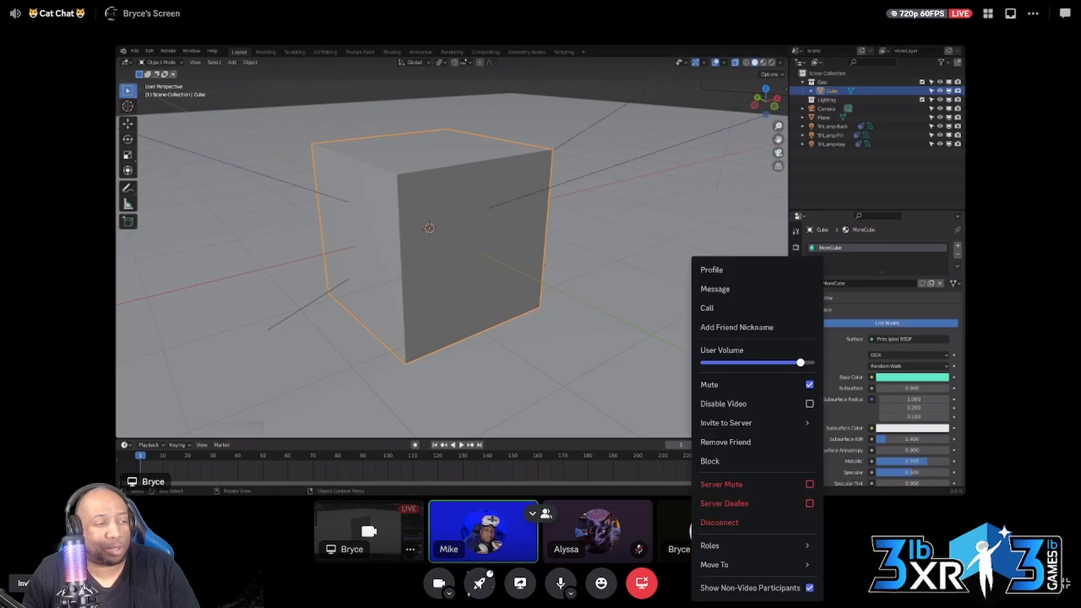
click(757, 385)
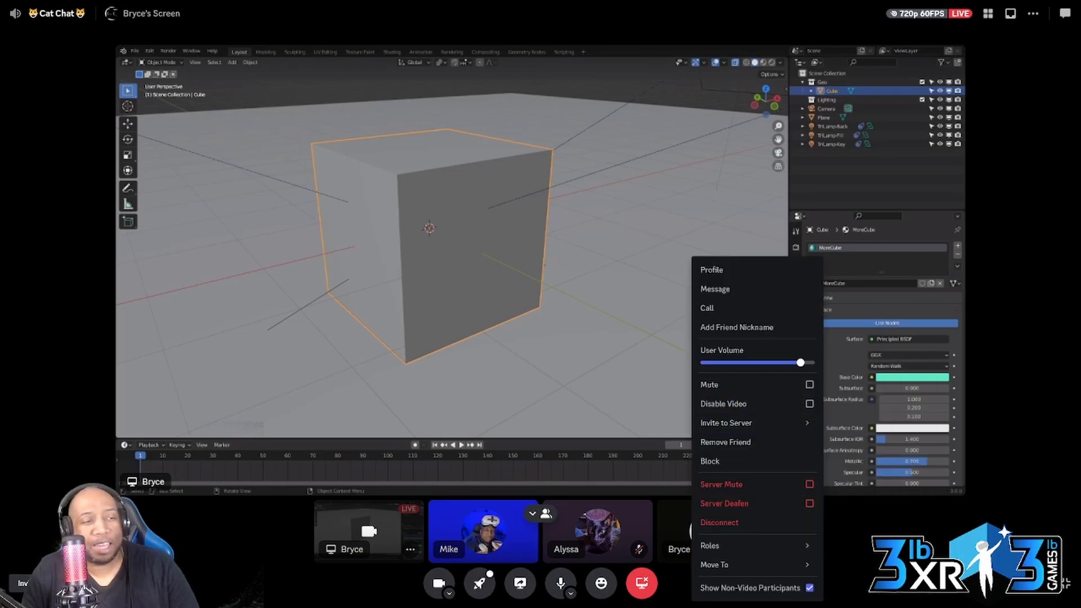
key(Escape)
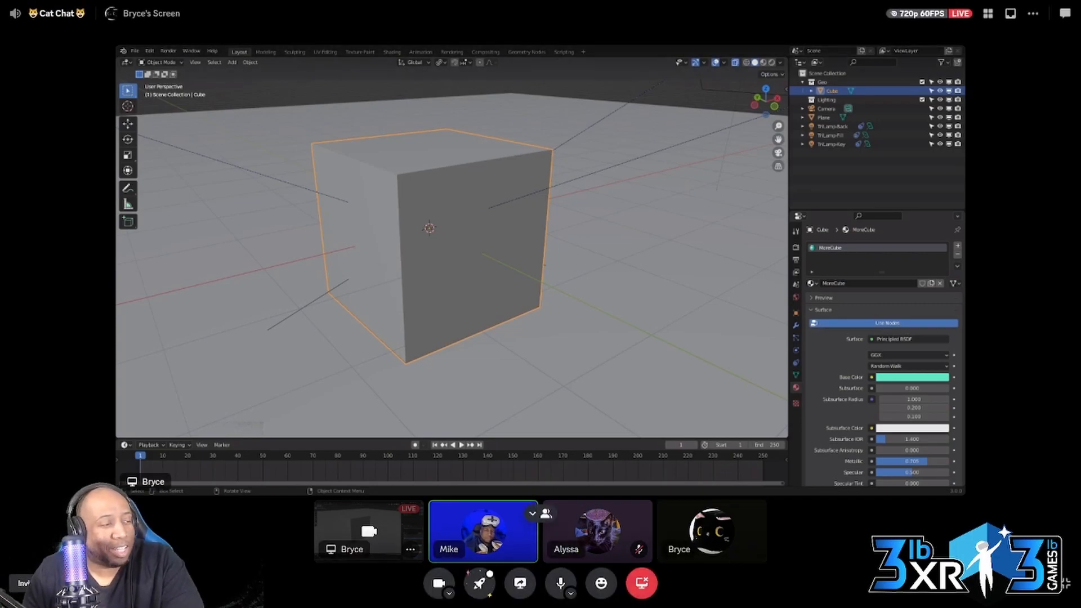
right_click(601, 532)
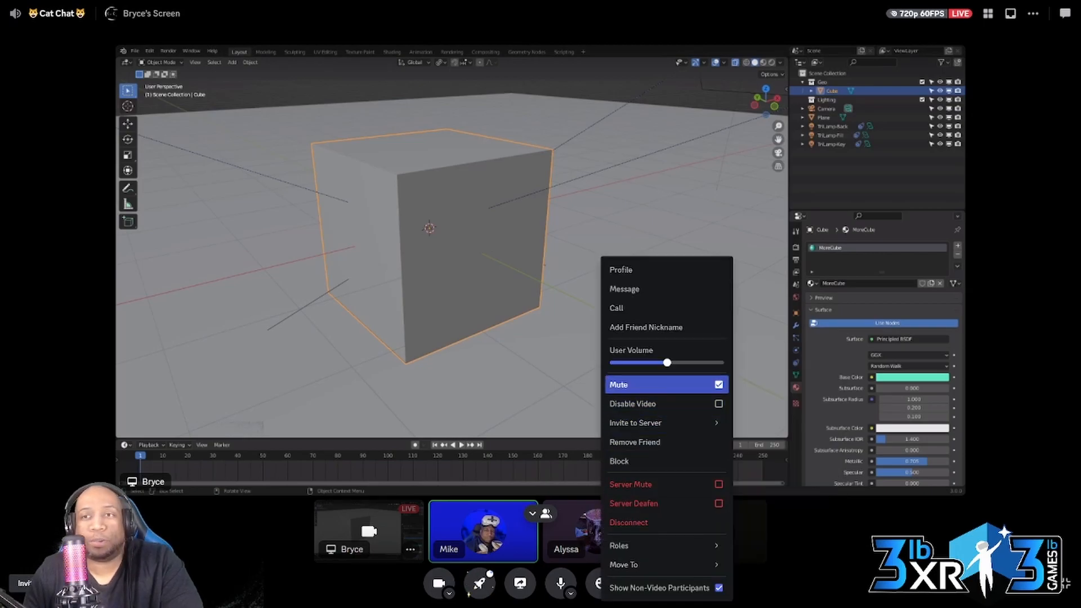
click(653, 385)
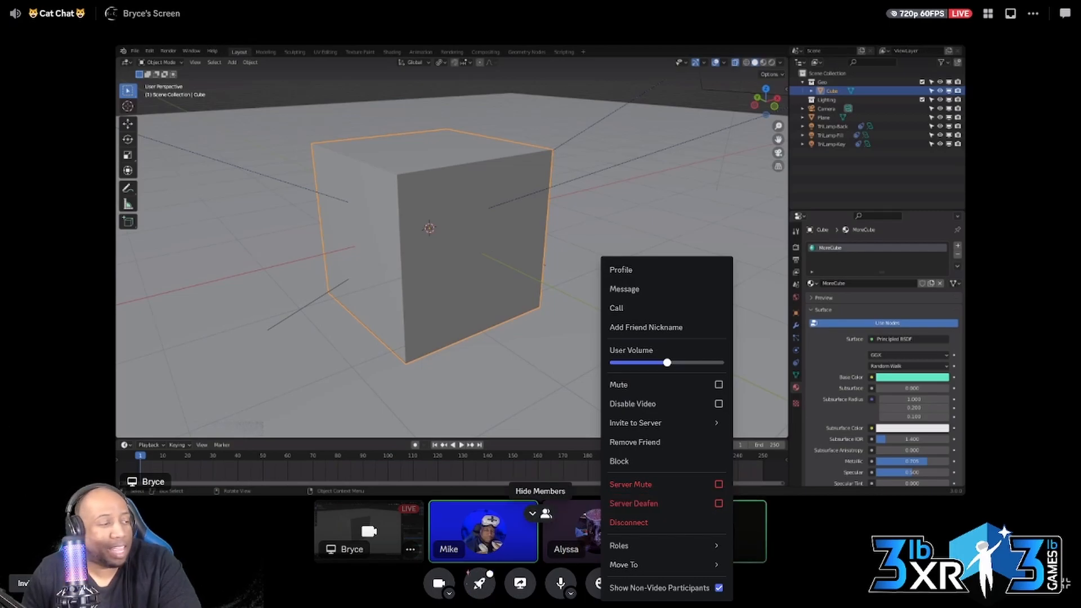
click(540, 513)
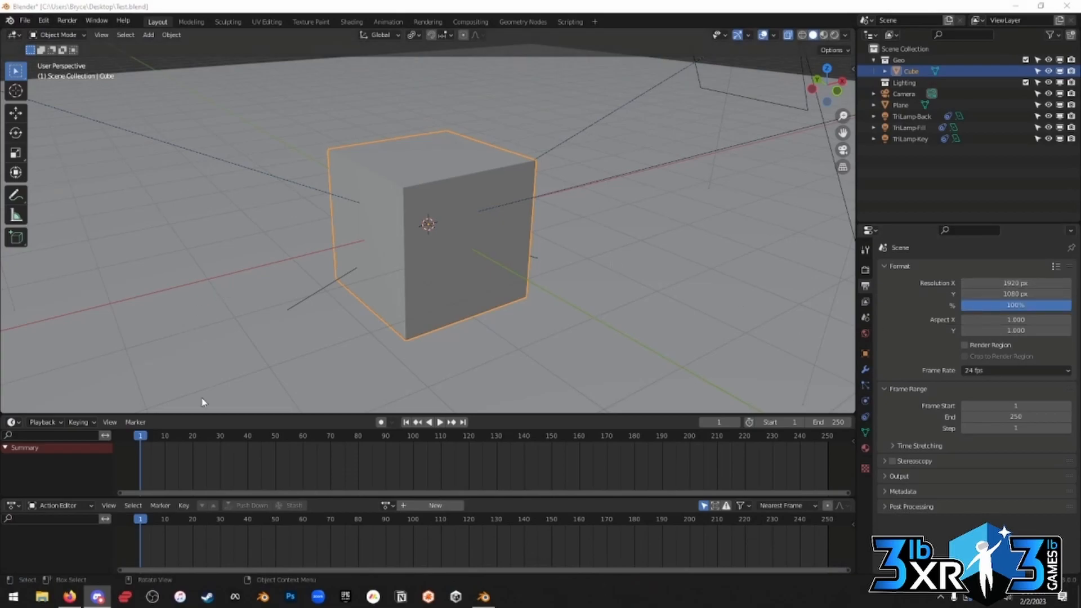
drag(189, 495, 189, 493)
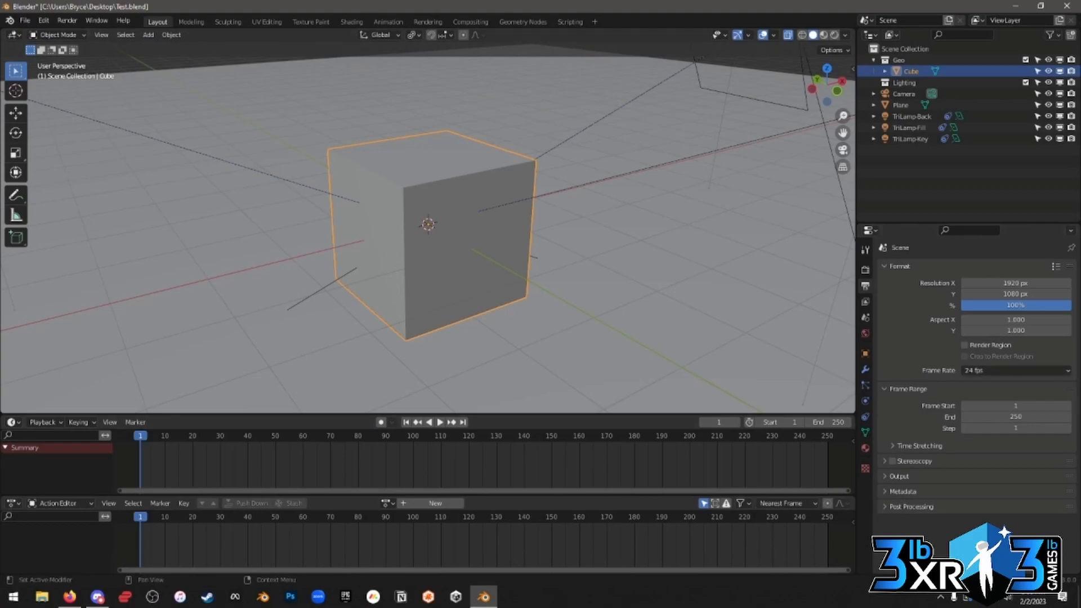
click(71, 596)
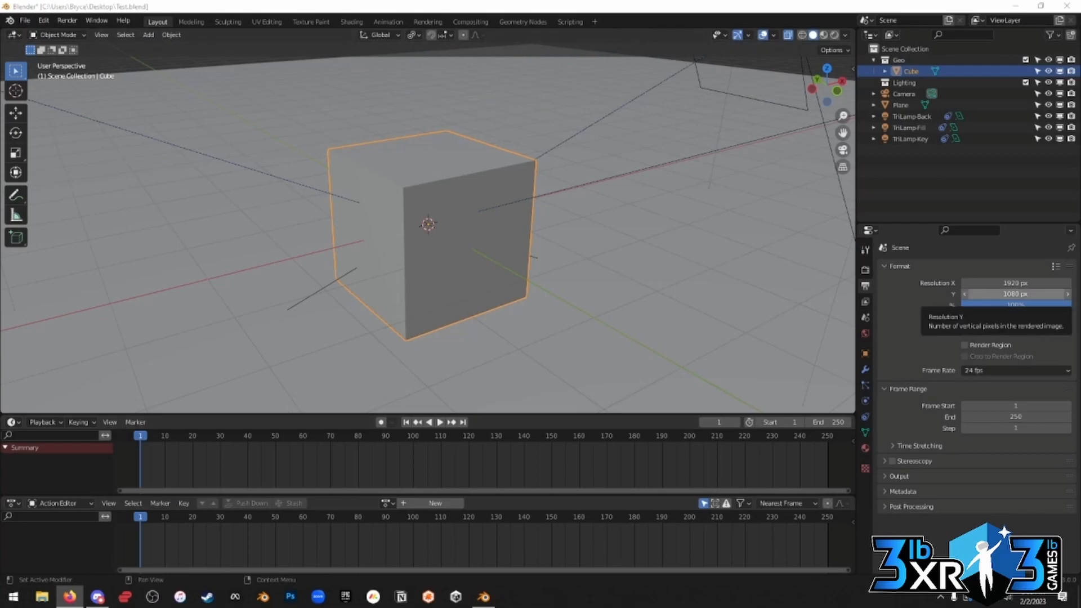
click(56, 504)
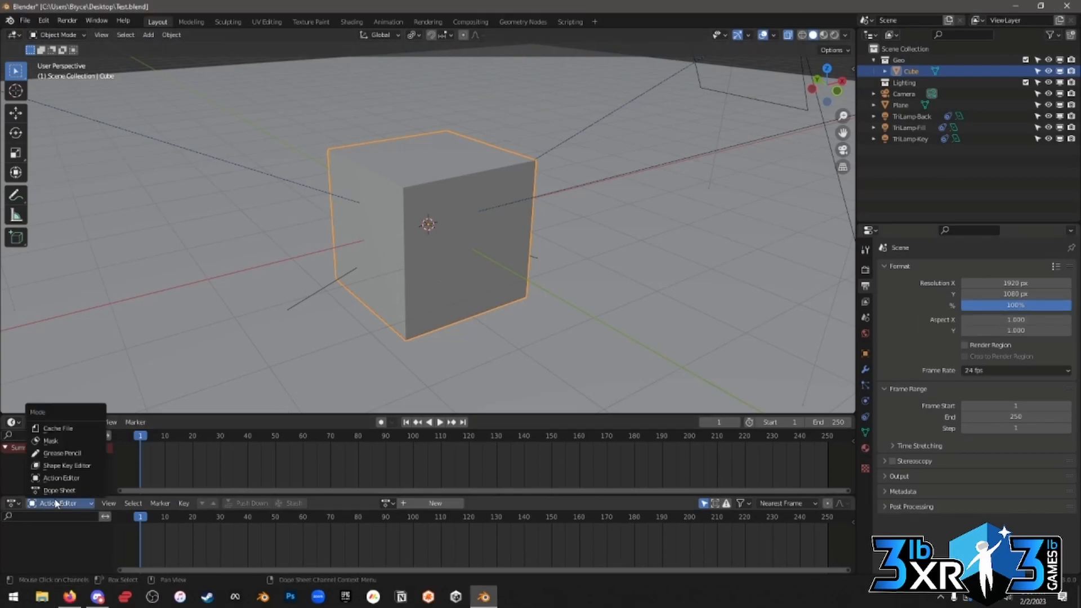
click(13, 503)
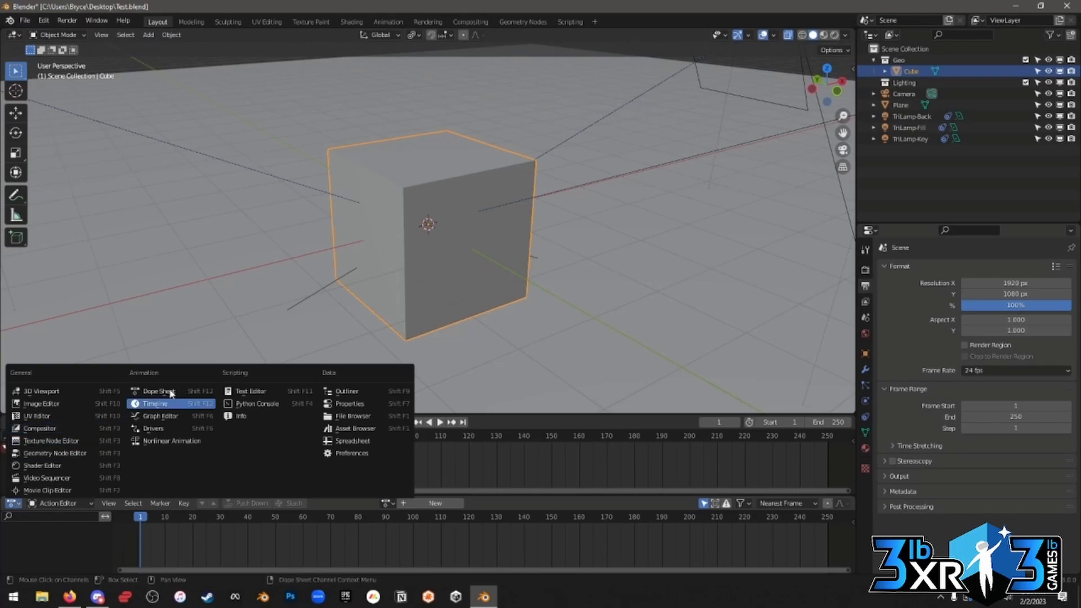
click(77, 591)
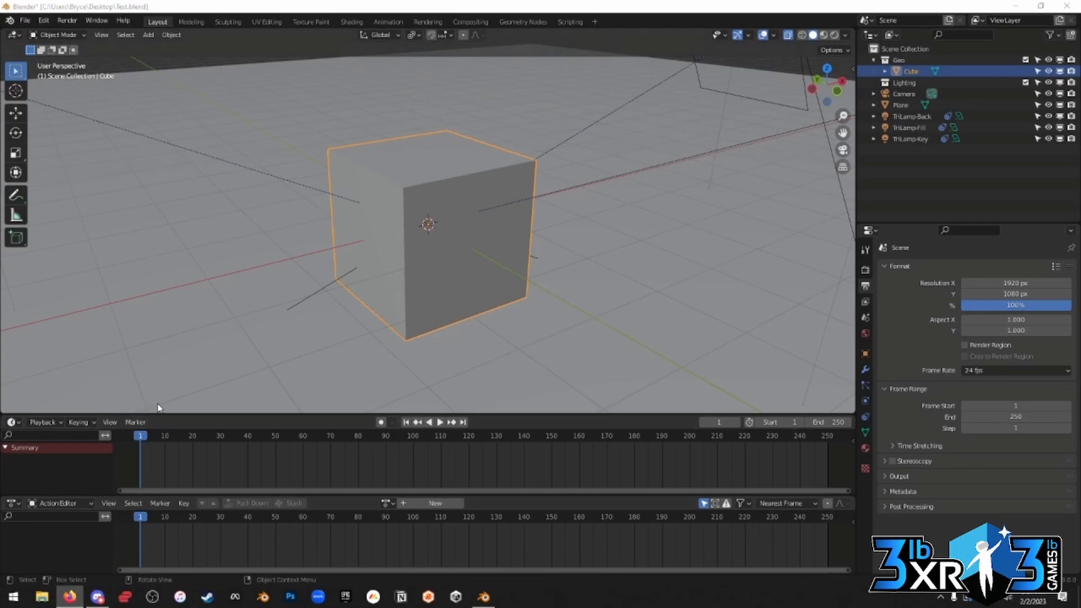
click(12, 422)
click(12, 423)
click(13, 423)
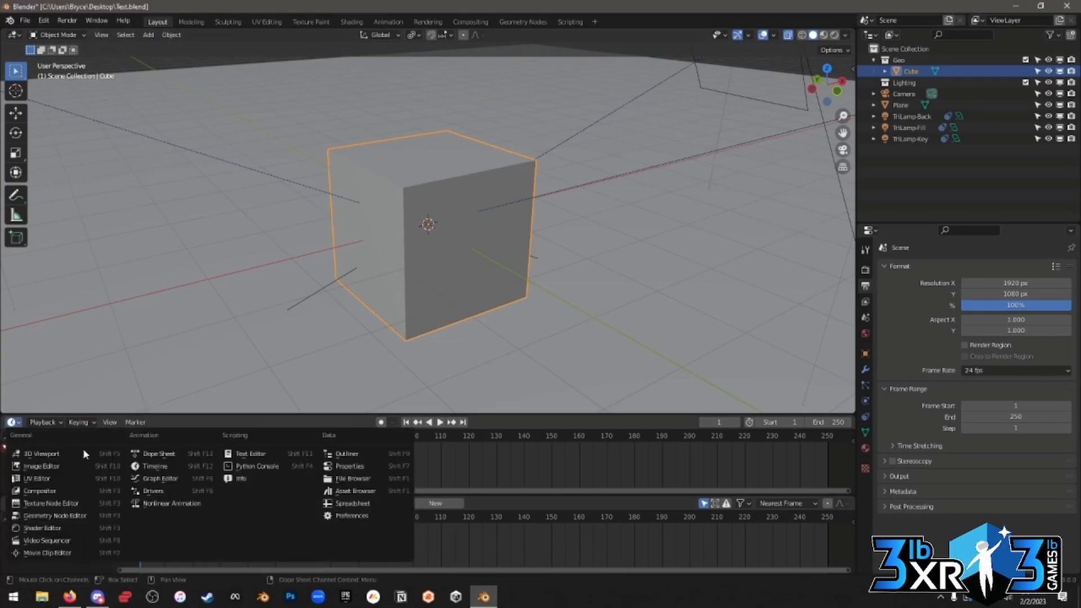
click(9, 421)
Set the lower animation area to the Dope Sheet in Action Editor mode and enlarge it upward.
click(15, 503)
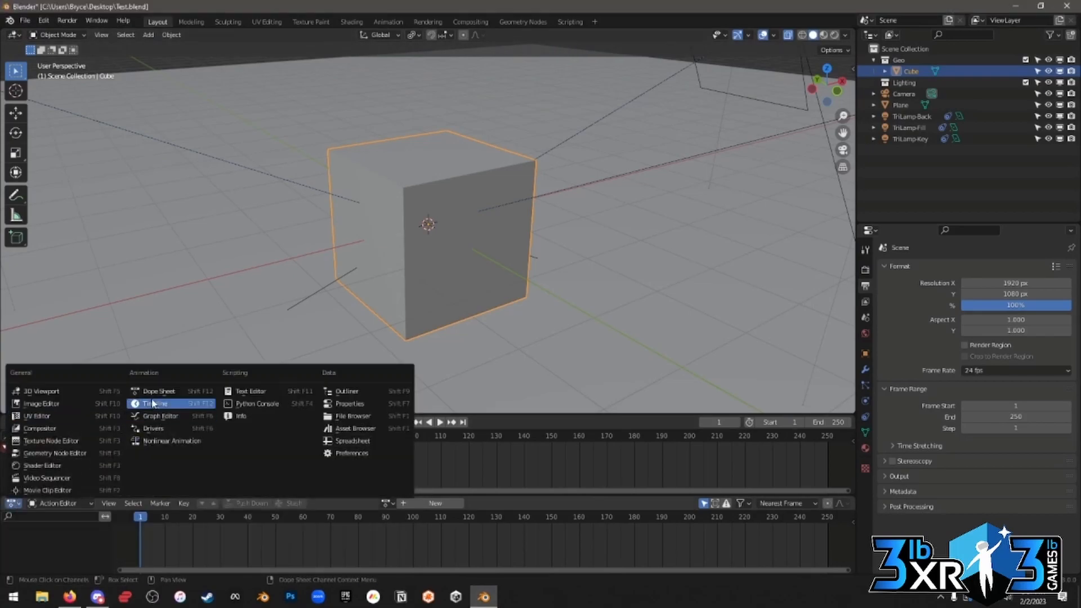
click(154, 397)
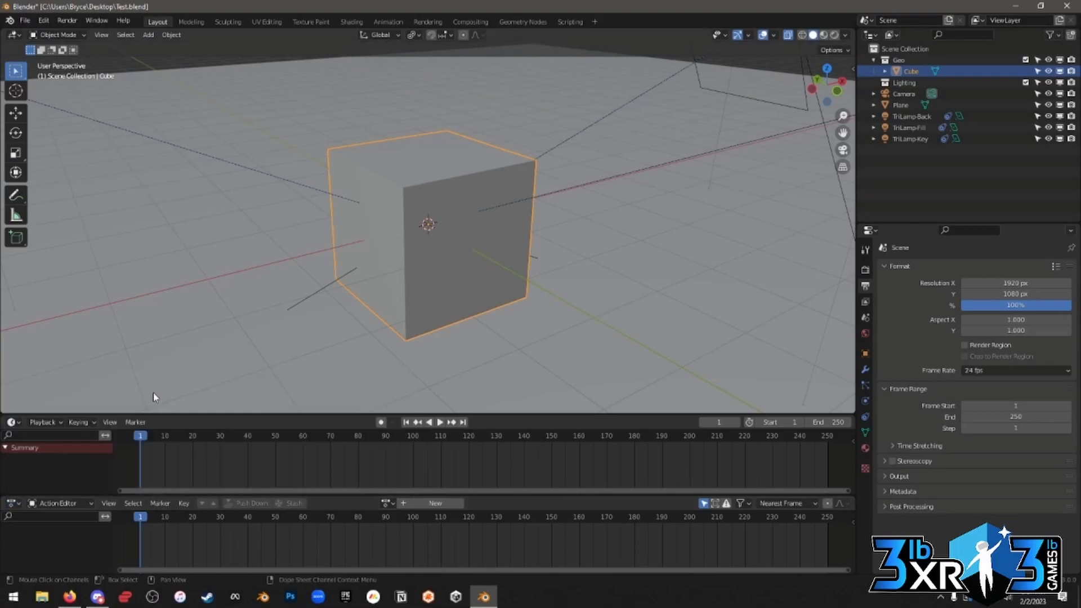
click(76, 502)
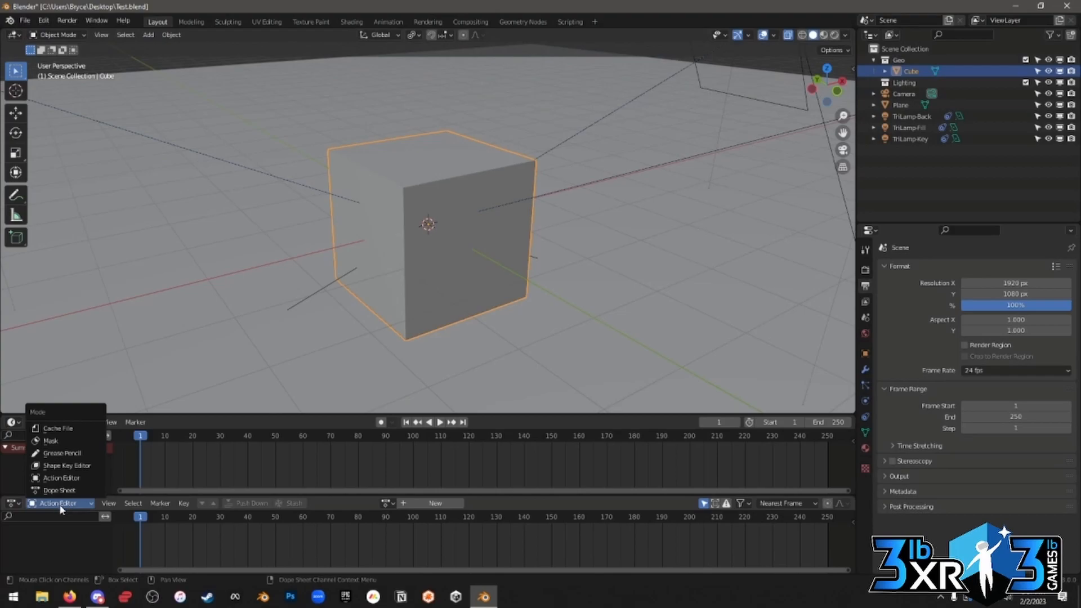
click(72, 479)
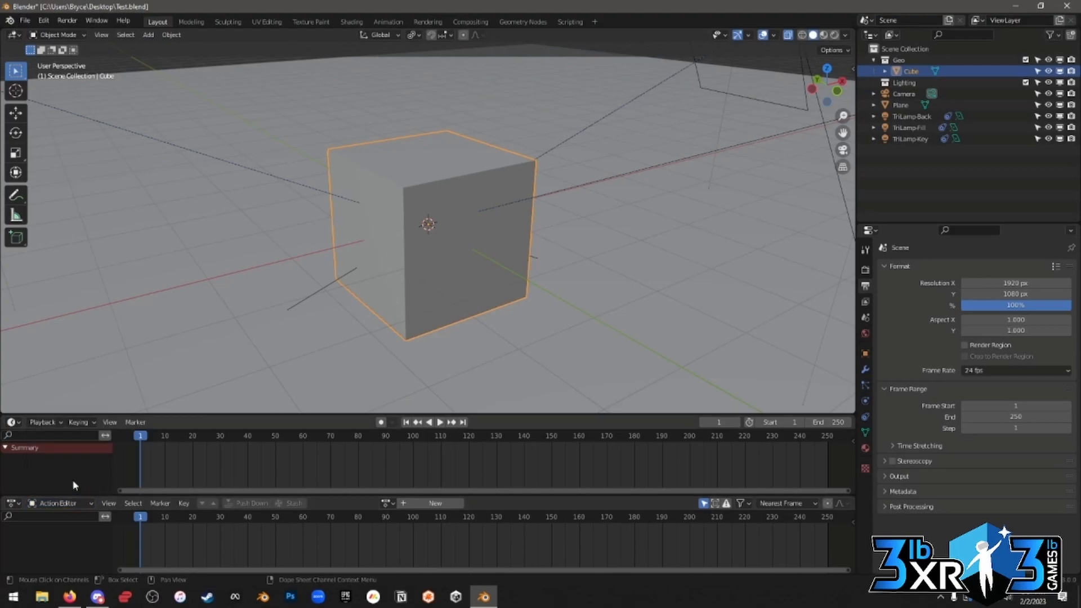
drag(367, 497, 368, 408)
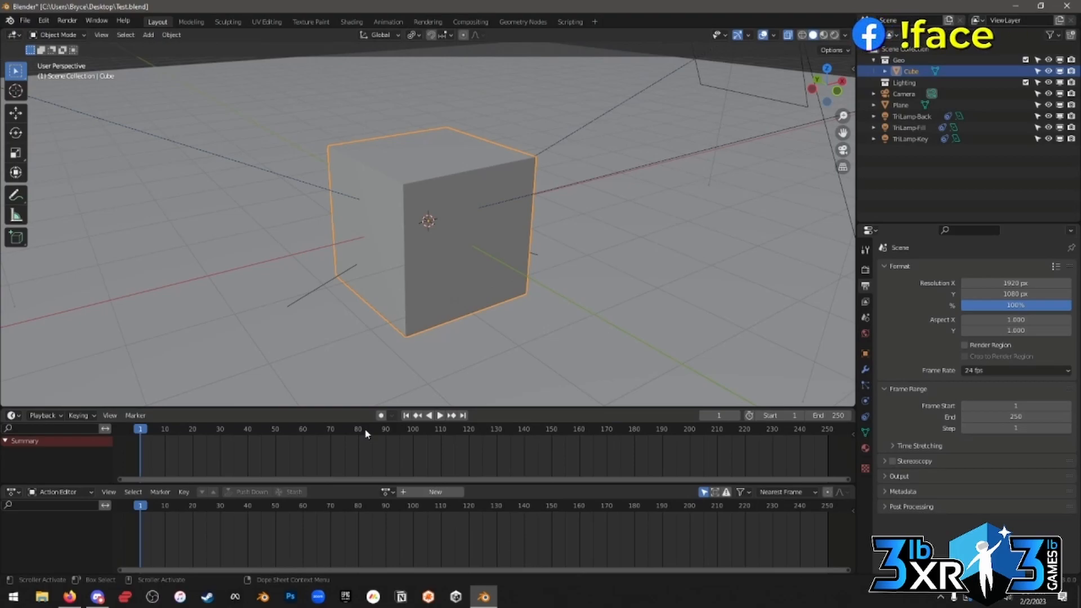
Create a new action for the selected cube and name it CubeBounce.
middle_drag(489, 291, 478, 335)
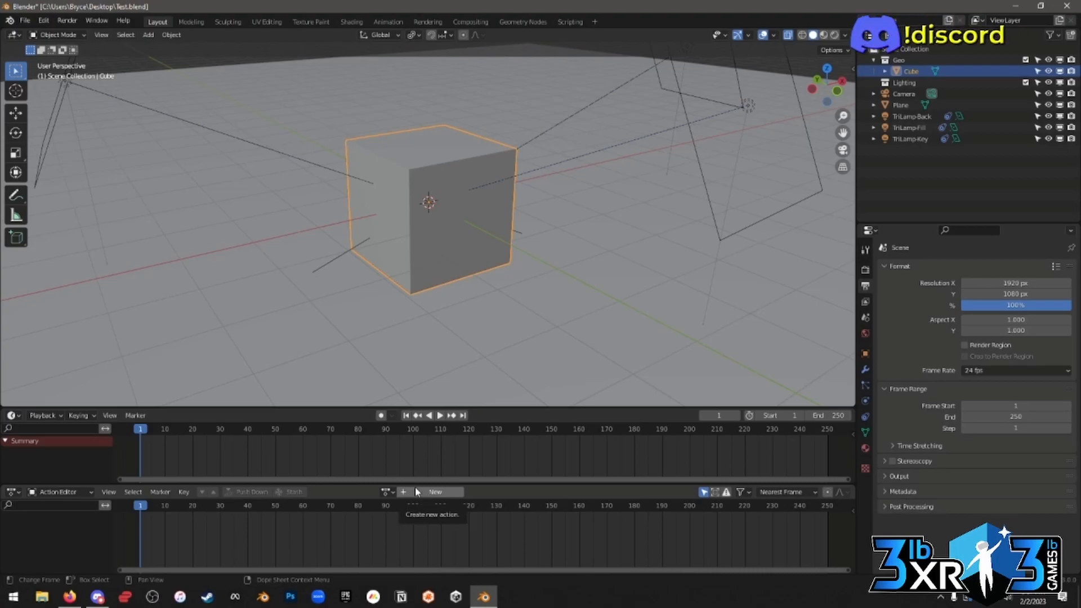
click(443, 493)
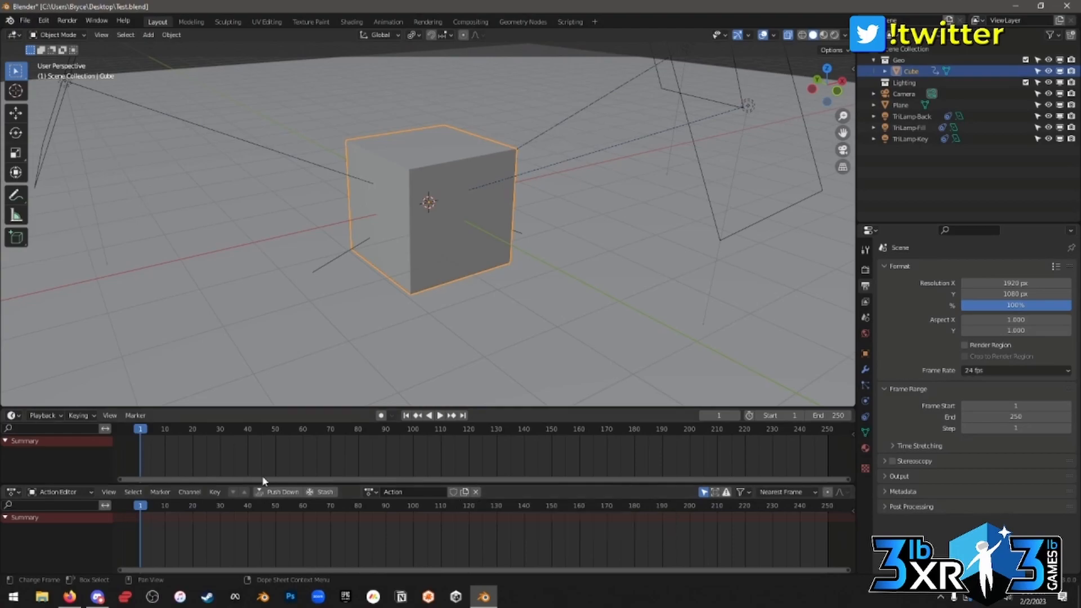
click(407, 492)
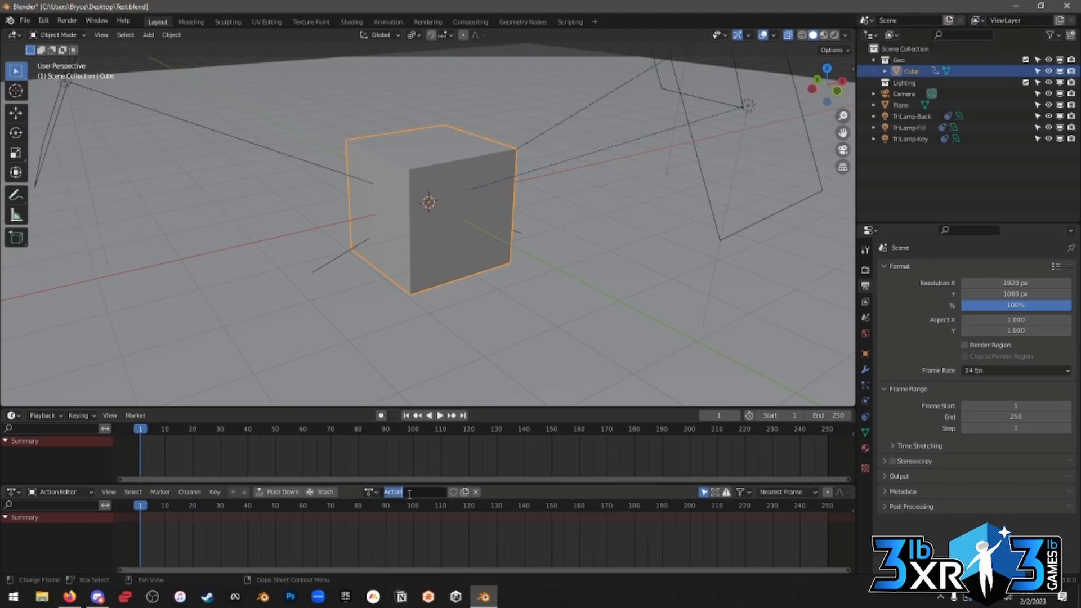
text(CubeBounce)
key(Return)
Insert a Location, Rotation, Scale & Custom Properties keyframe for the cube at frame 1.
middle_drag(428, 331, 478, 329)
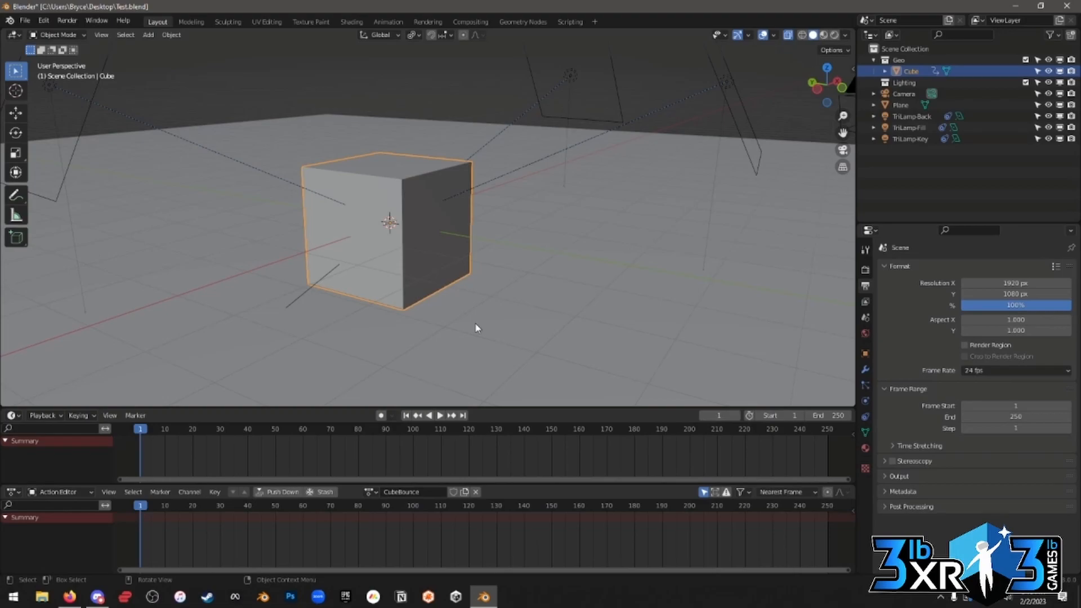
middle_drag(451, 254, 440, 296)
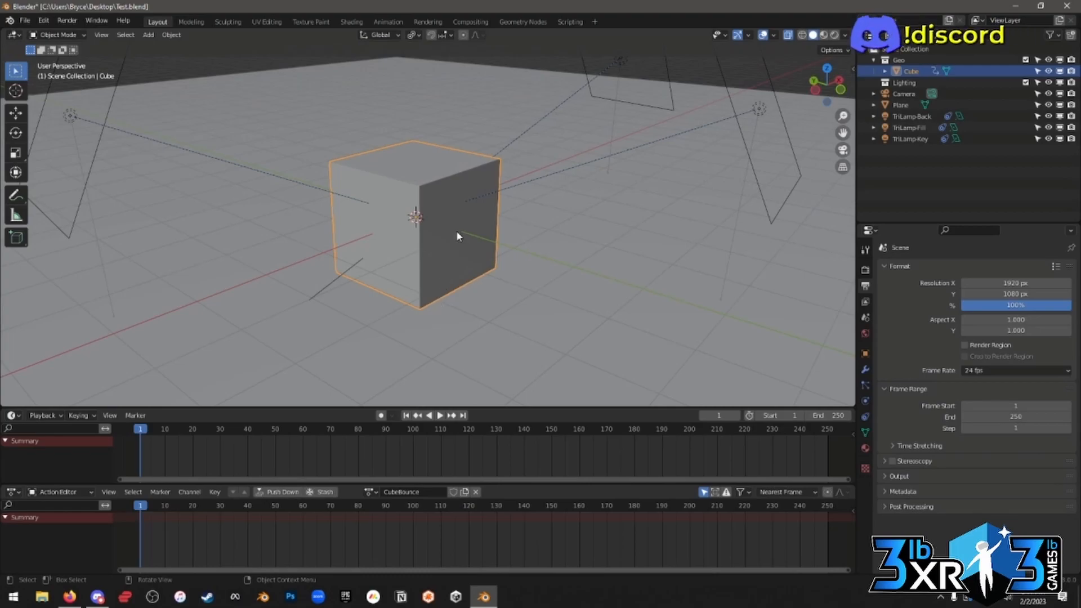
mouse_move(425, 259)
middle_down()
mouse_move(429, 279)
mouse_move(428, 254)
middle_up()
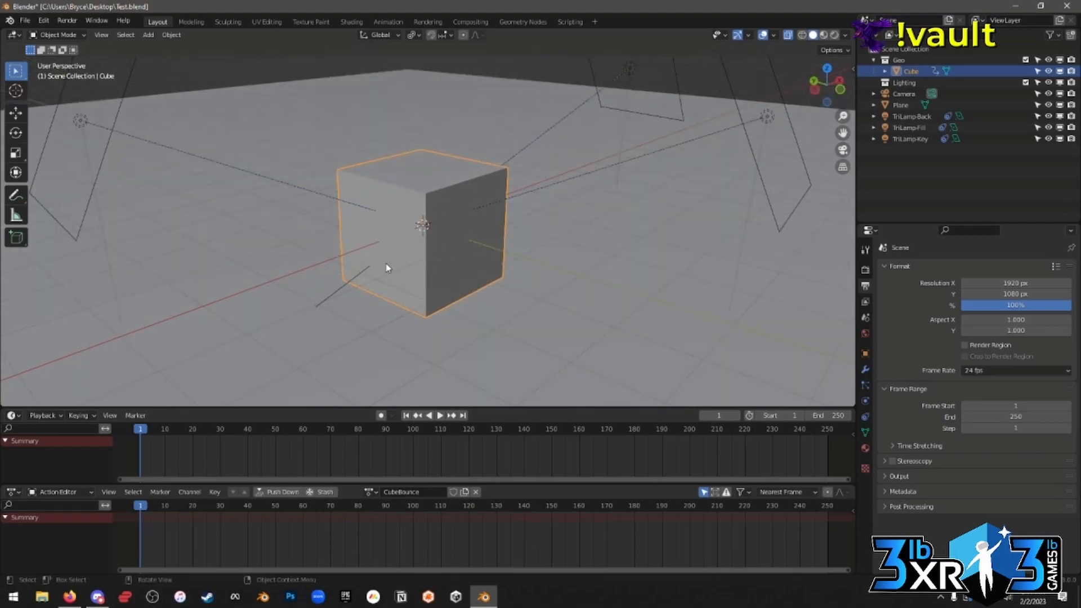
key(i)
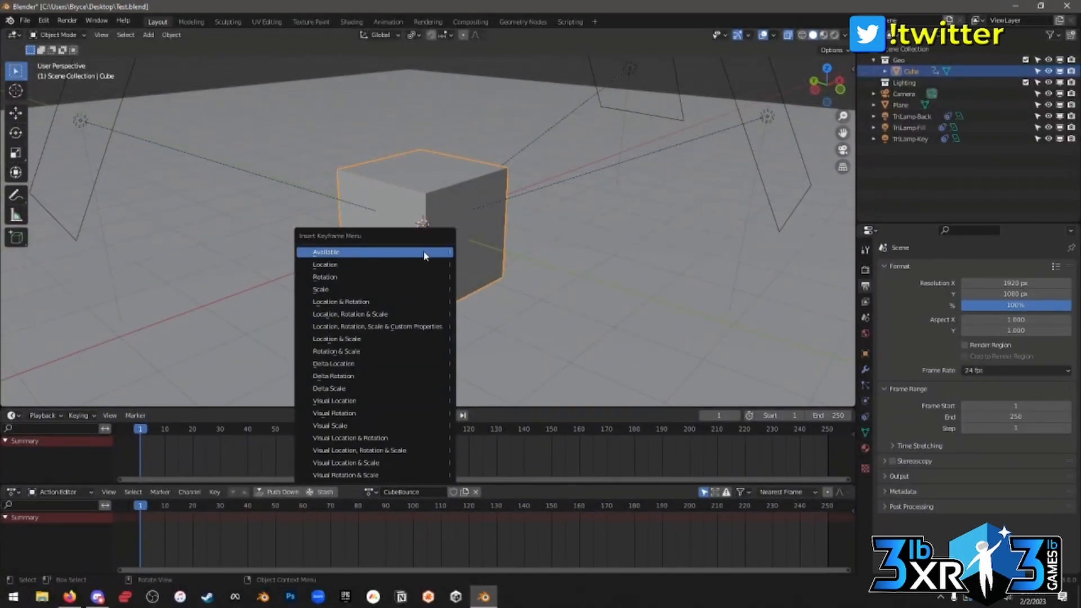
click(403, 326)
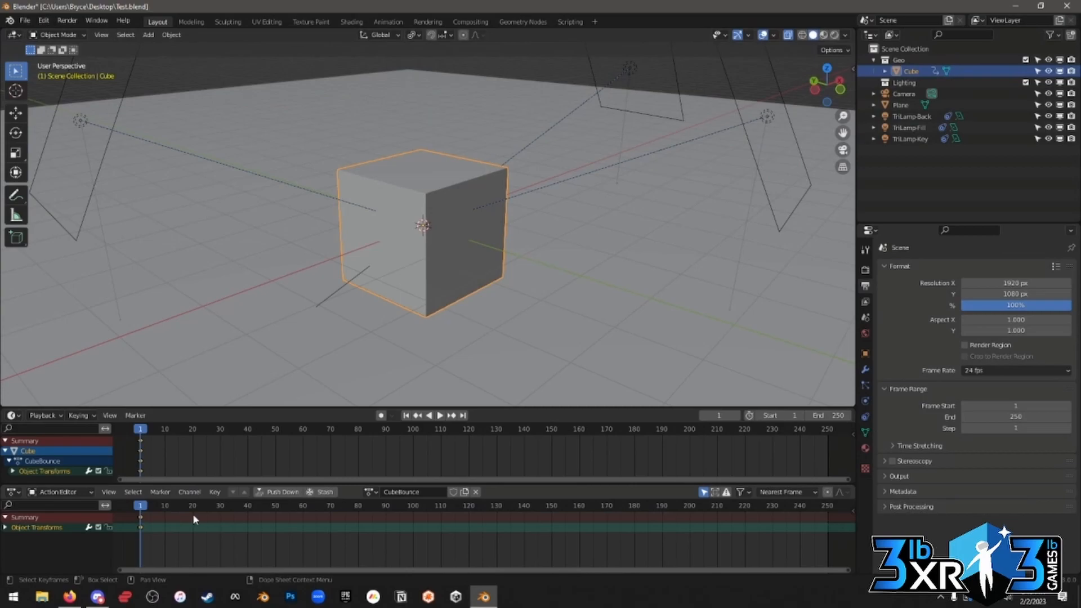
Expand the Object Transforms group in the Action Editor, enlarge the area, and examine the location, rotation and scale channels.
click(5, 528)
scroll(10, 535, down, 2)
scroll(36, 548, up, 3)
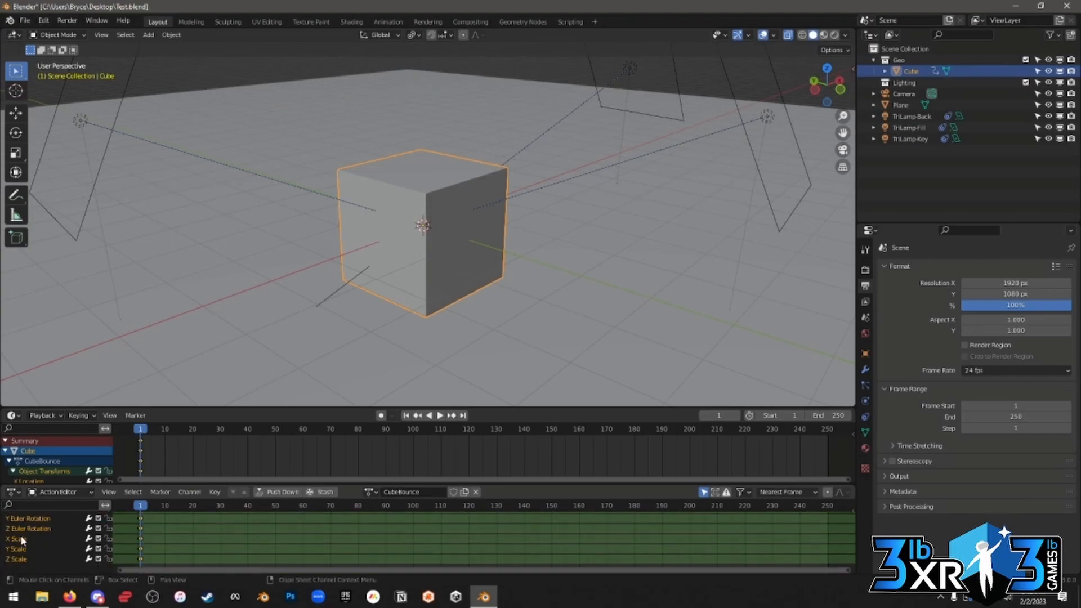
scroll(36, 548, up, 2)
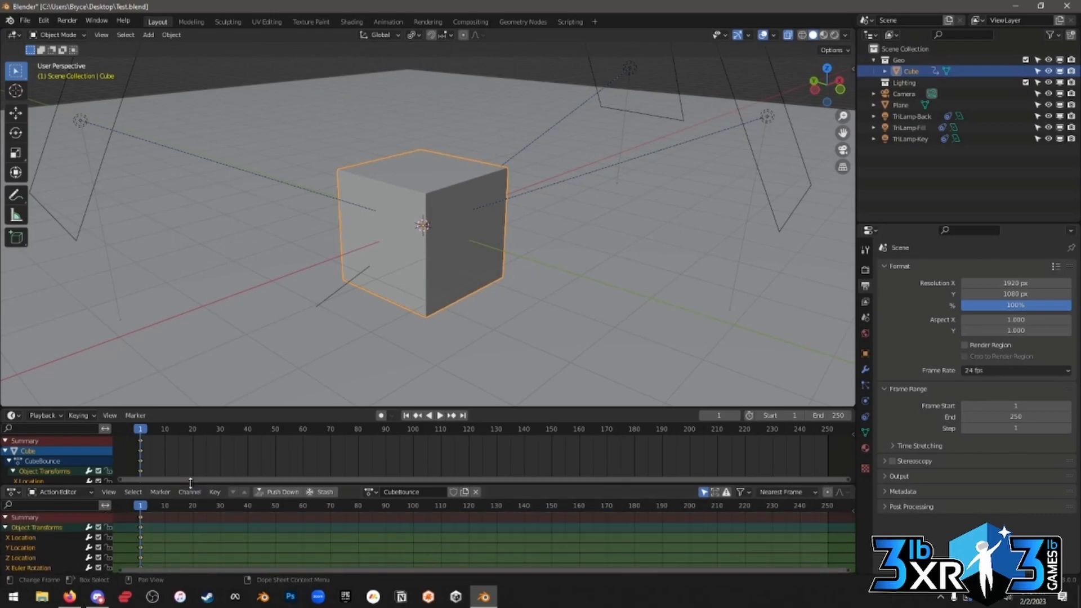
drag(191, 486, 191, 470)
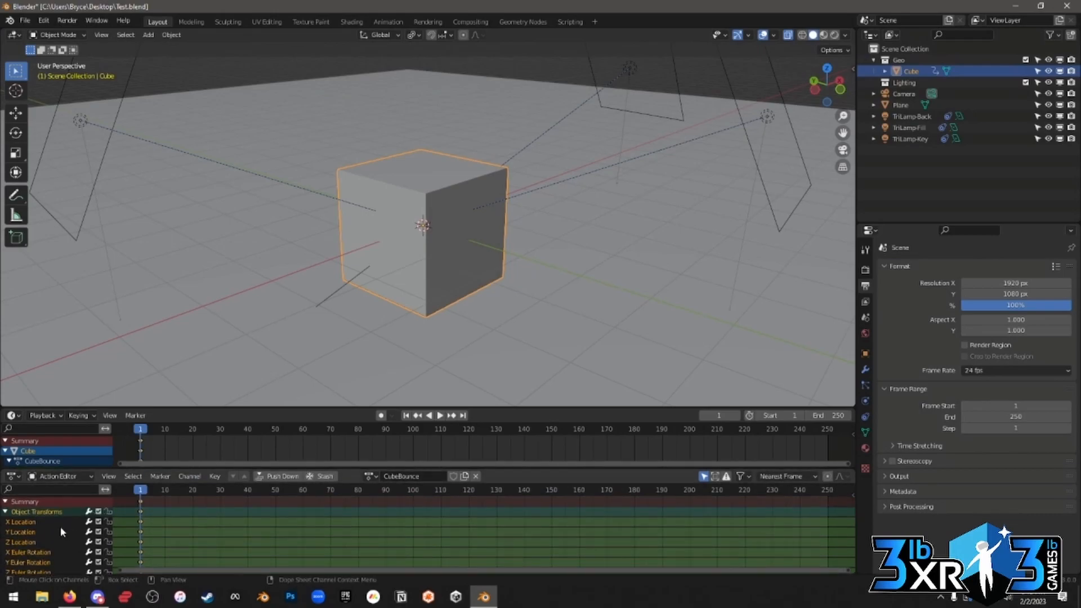
scroll(48, 538, down, 2)
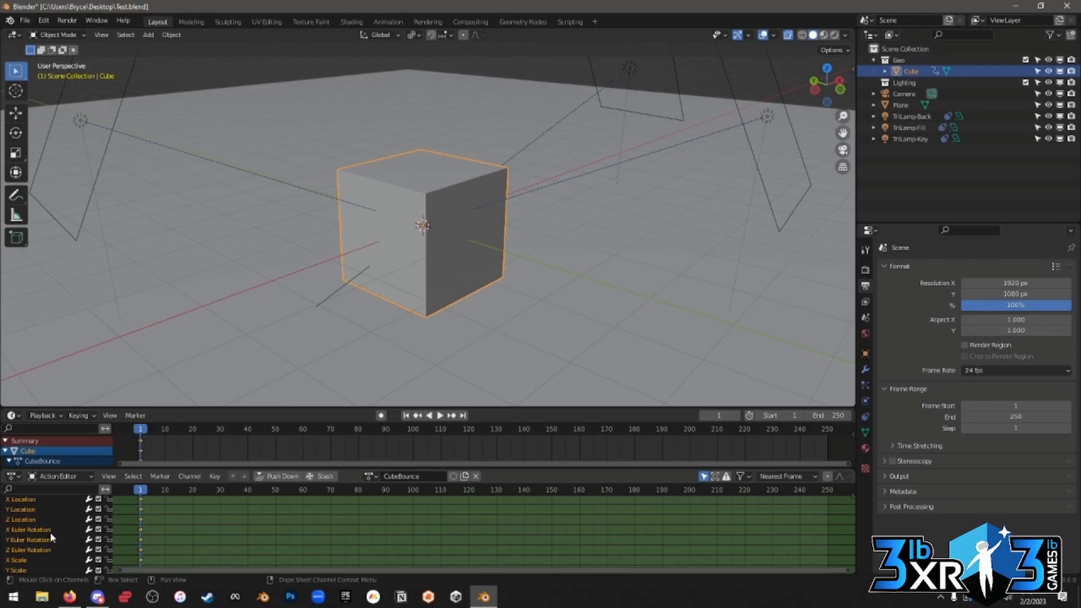
scroll(61, 549, down, 2)
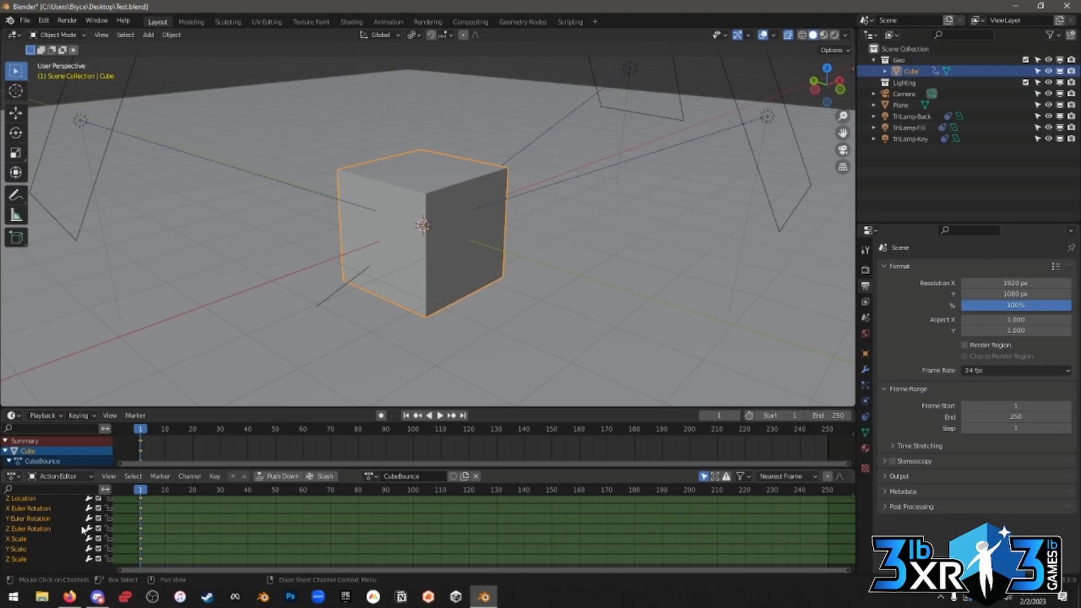
scroll(83, 529, up, 4)
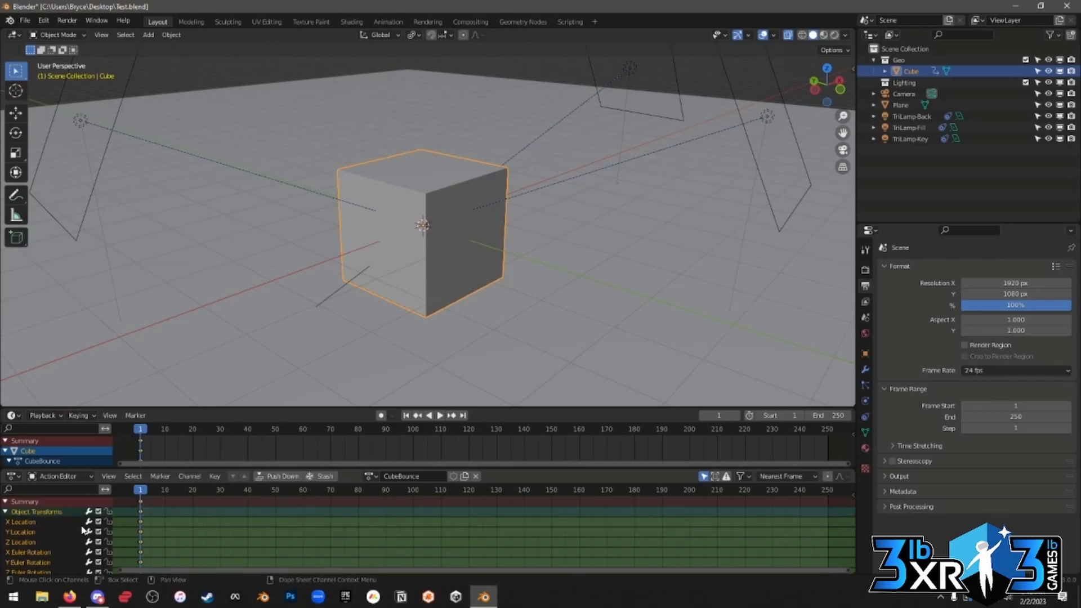
scroll(83, 529, down, 4)
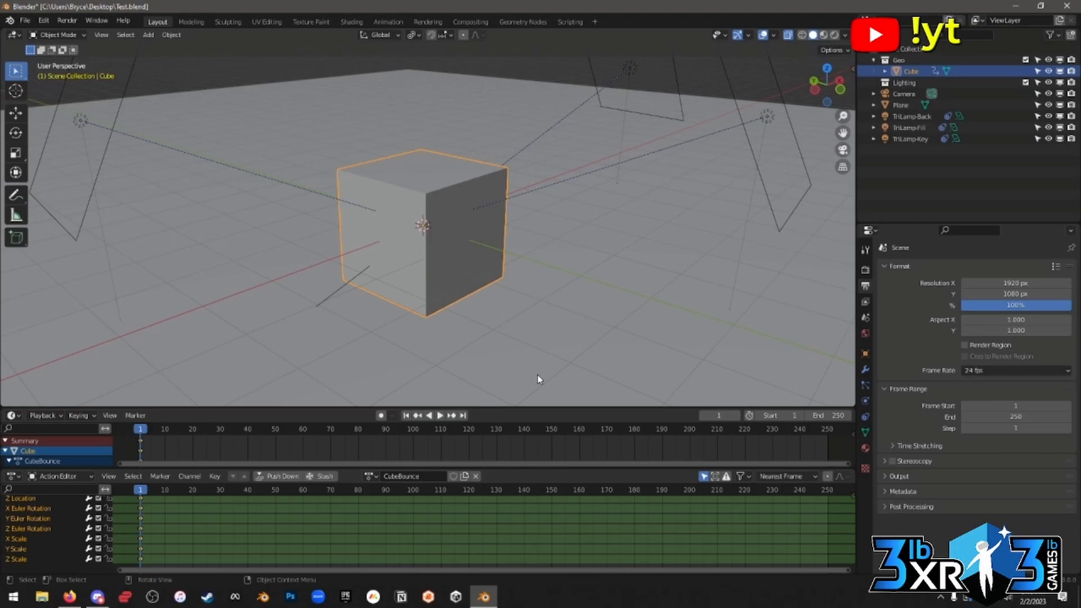
key(r)
key(y)
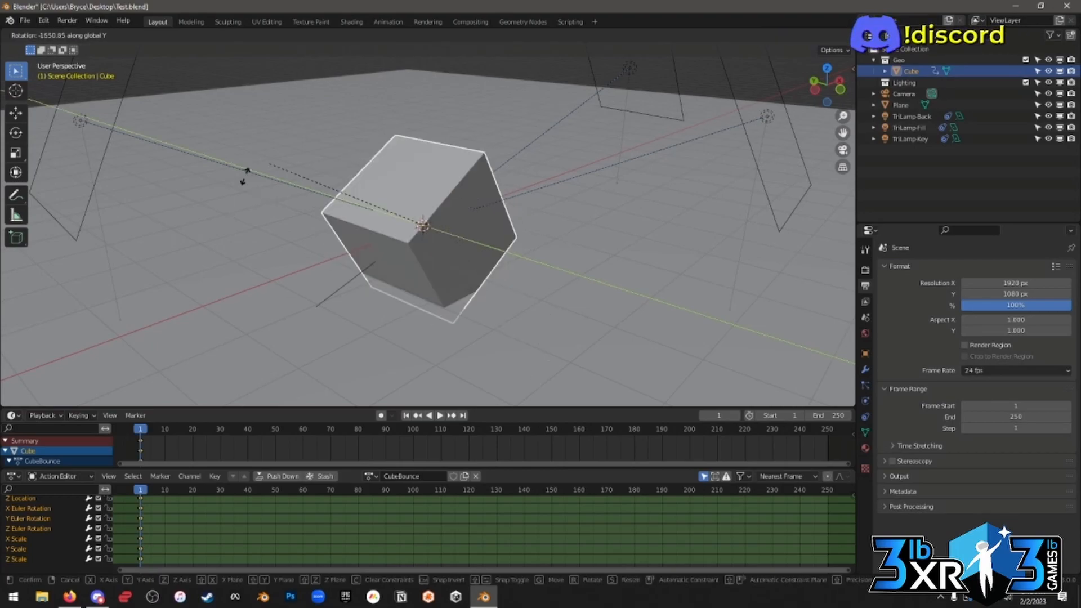
right_click(421, 224)
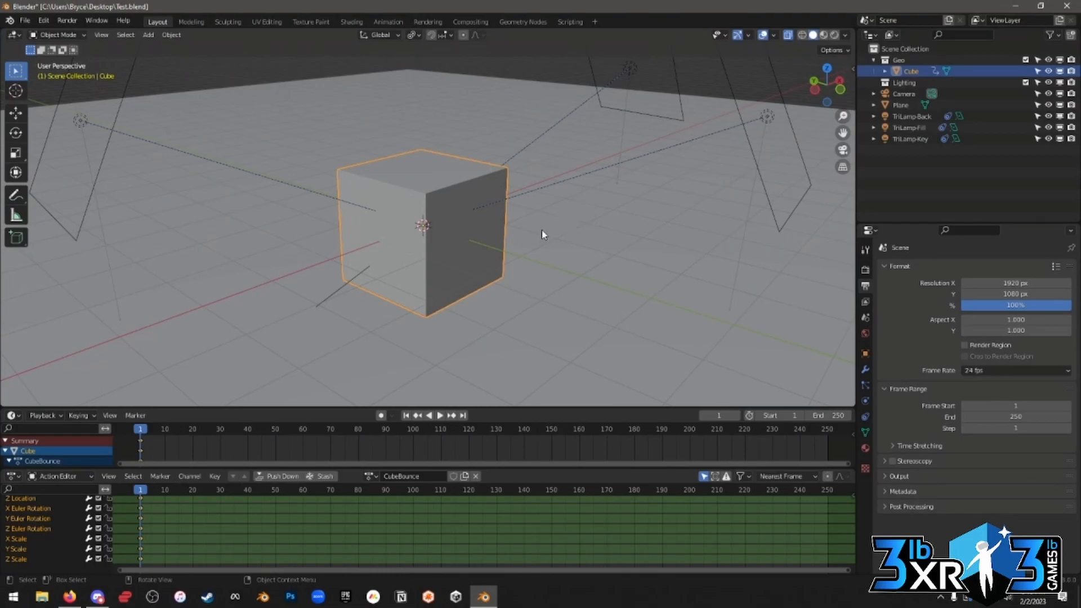
Show the cube's object properties and set its rotation mode to Quaternion (WXYZ).
click(865, 354)
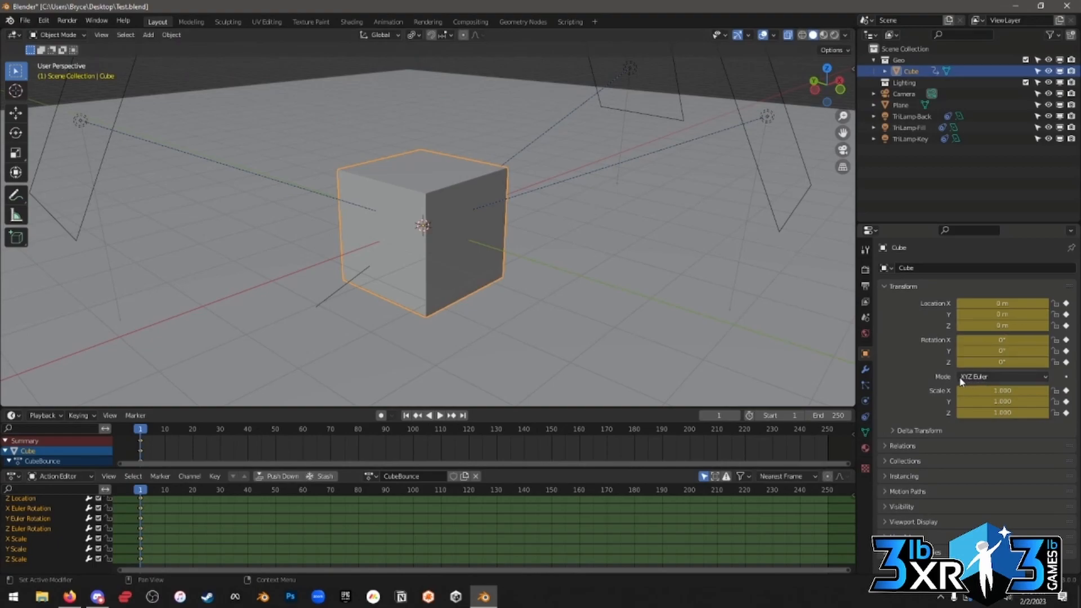
click(1022, 377)
click(978, 376)
click(985, 376)
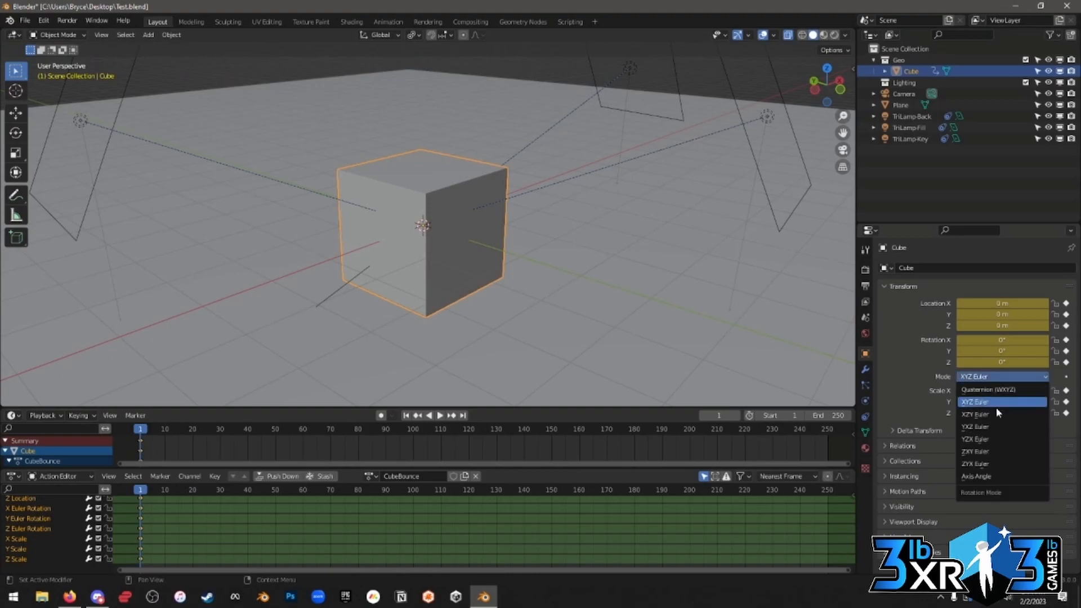
click(988, 389)
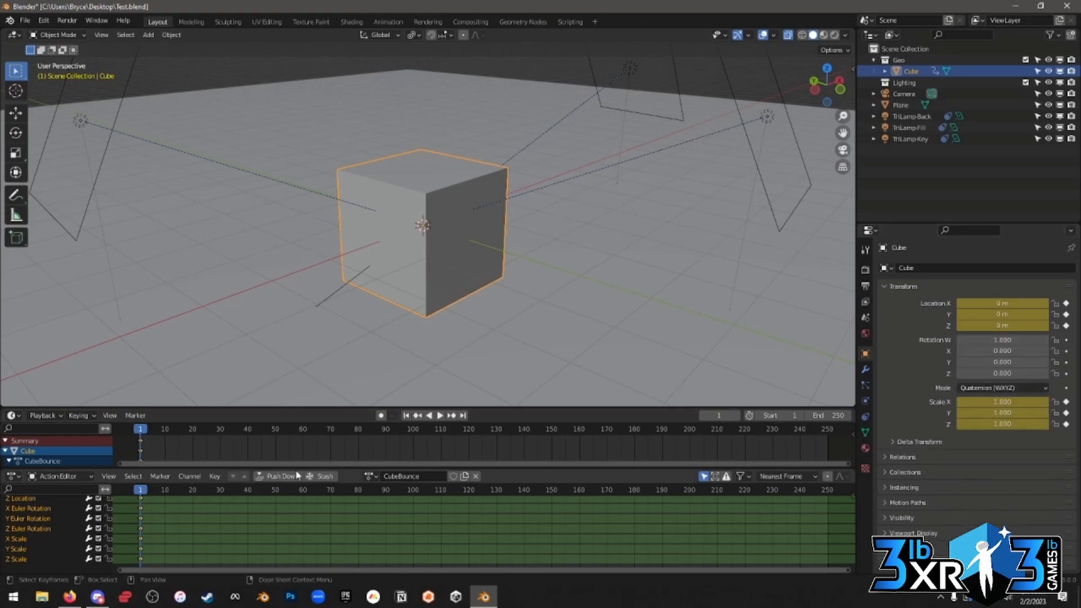
At frame 30, rotate the cube about 97° in the view plane and keyframe its location, rotation and scale.
click(221, 489)
key(r)
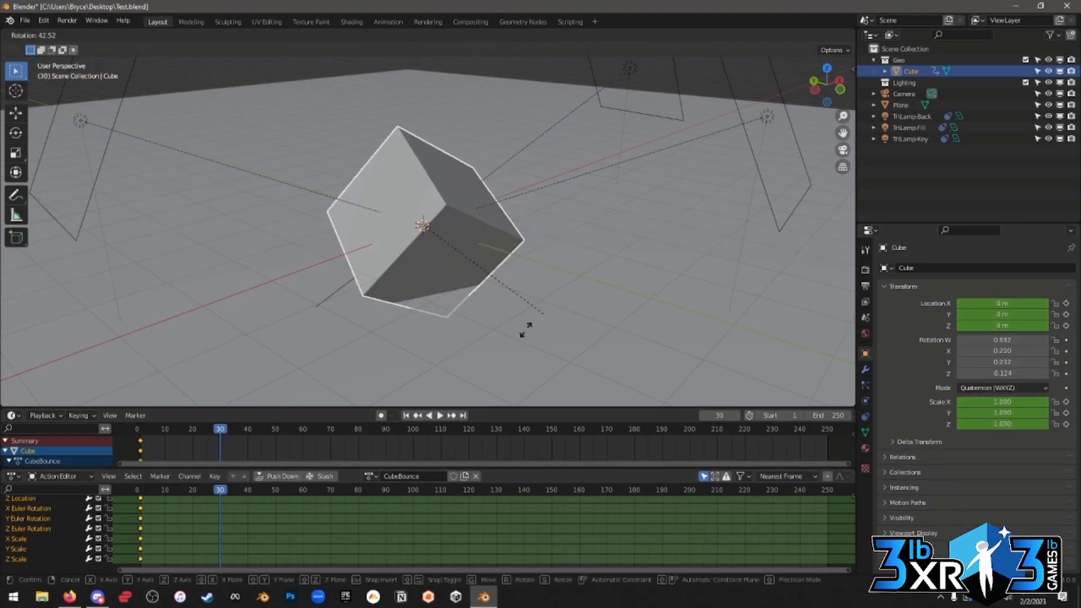
click(422, 358)
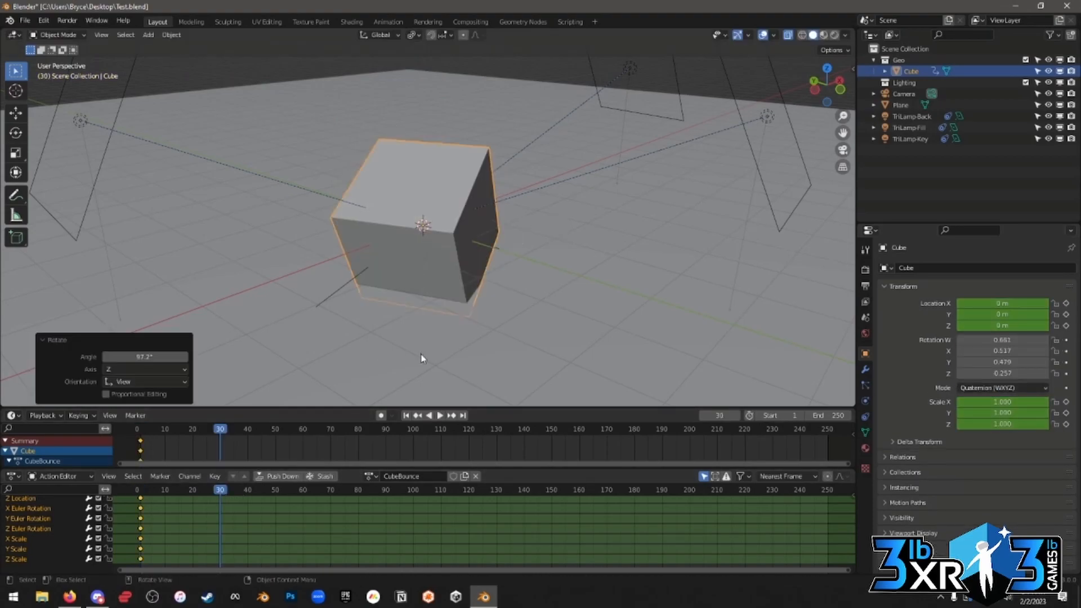
key(i)
click(369, 323)
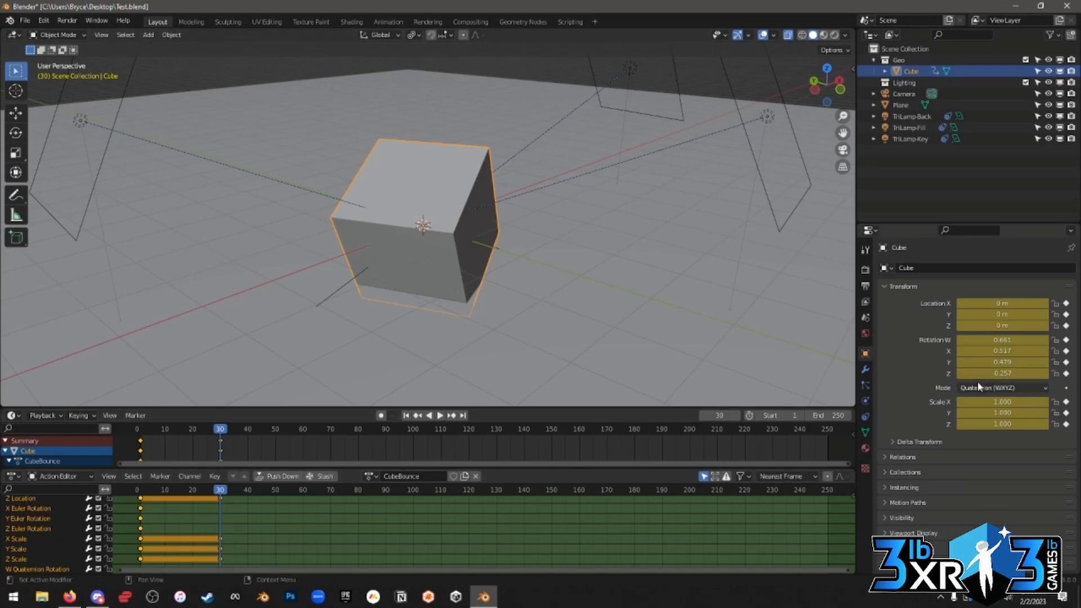
Set the cube's rotation mode back to XYZ Euler and try a rotation of about -65° at frame 60 without keying it.
click(1046, 385)
click(1008, 401)
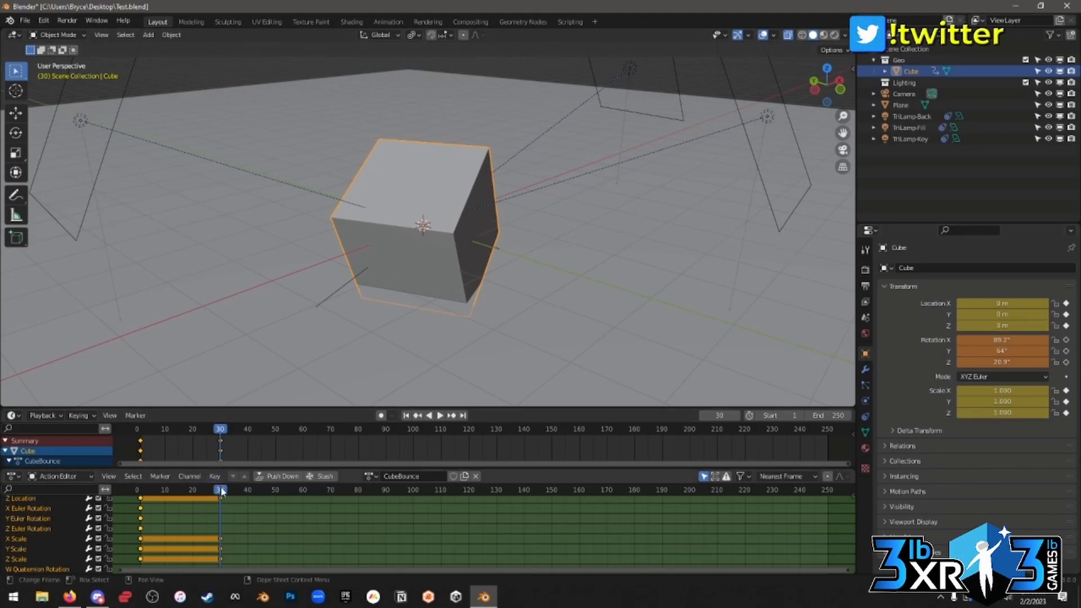
click(303, 495)
key(r)
click(307, 478)
drag(301, 488, 325, 508)
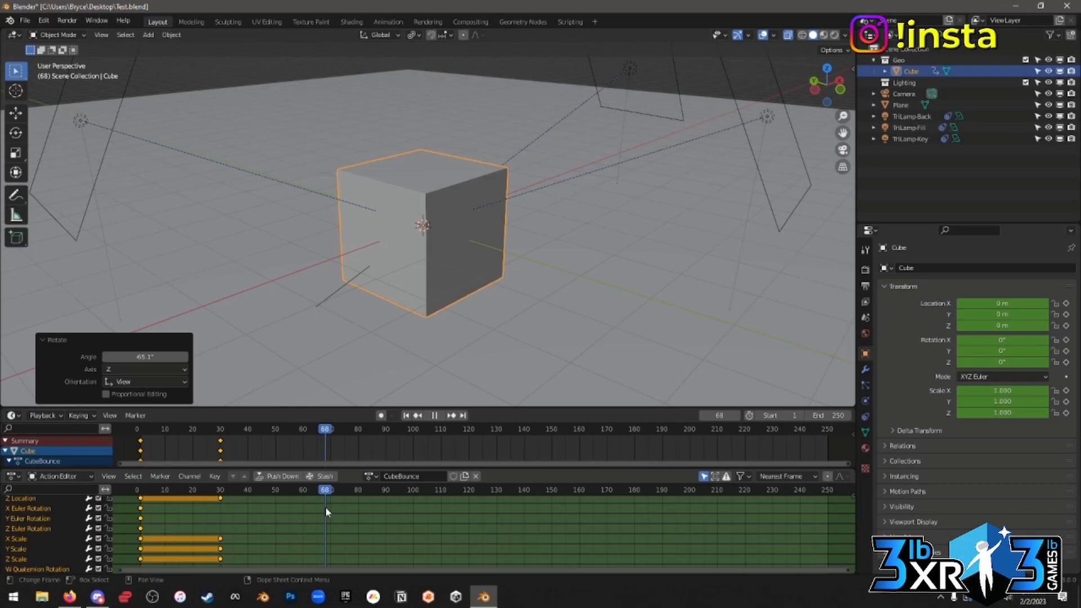
At frame 60, rotate the cube about -37°, keyframe its transforms, and play through the animation.
click(303, 507)
key(r)
click(480, 215)
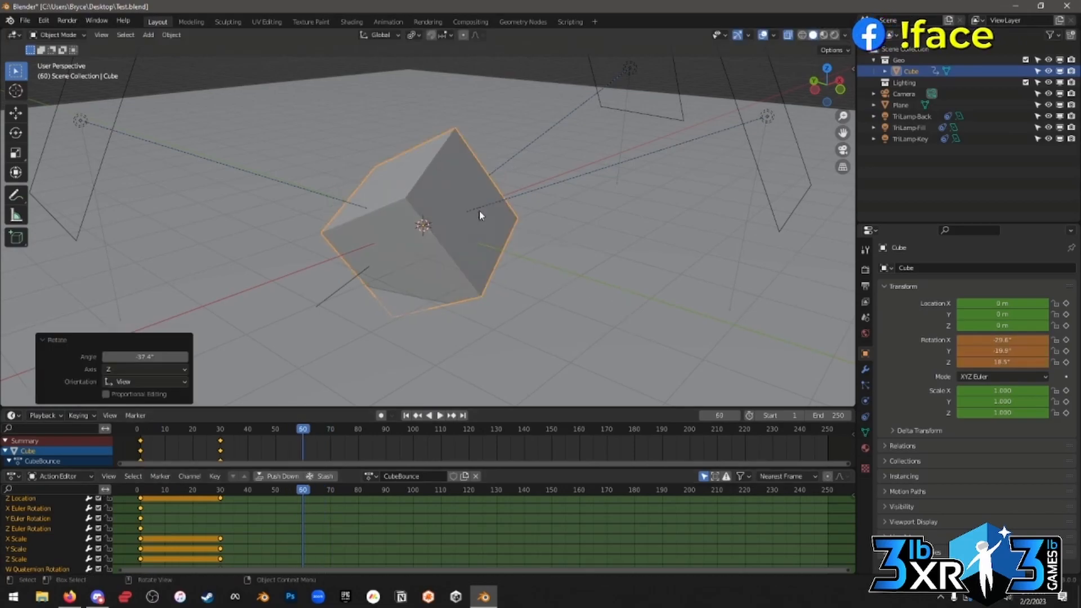
key(i)
drag(303, 496, 197, 496)
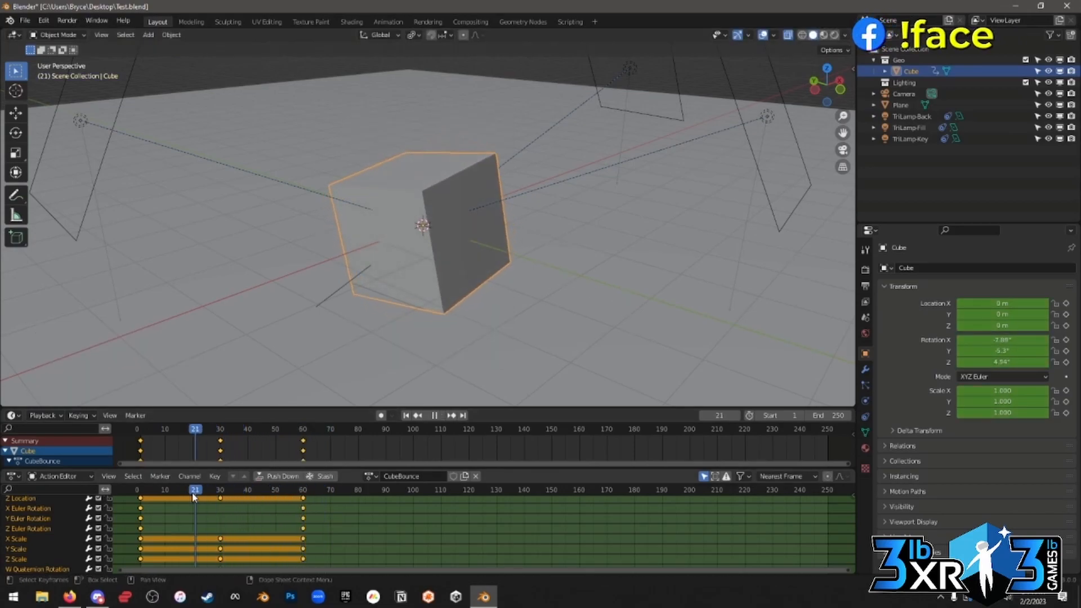
key(space)
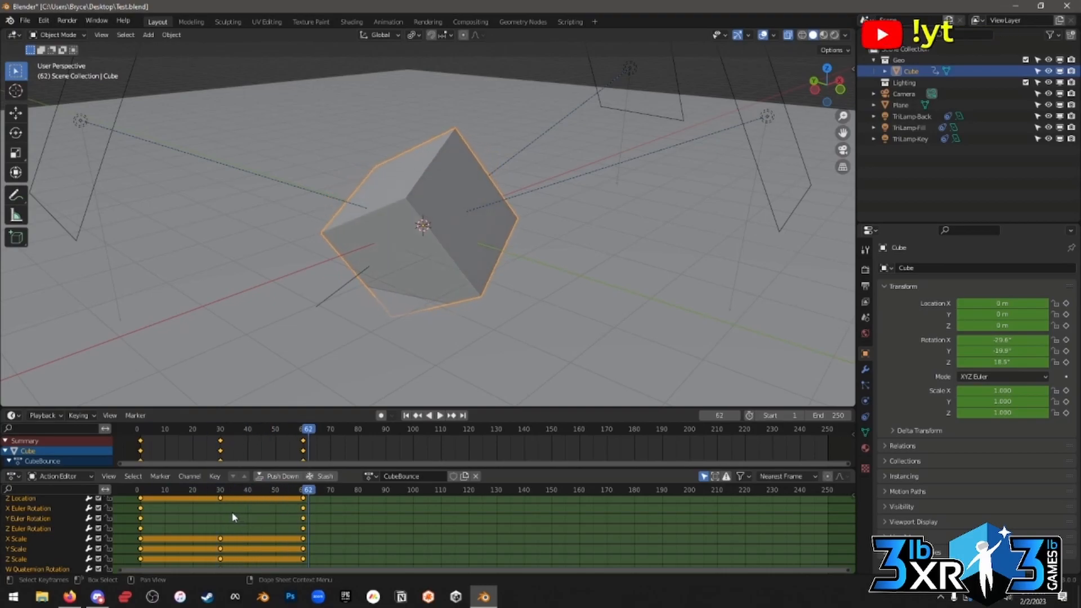
Delete the test keyframes at frames 30 and 60 in the Action Editor and return to frame 1.
click(217, 517)
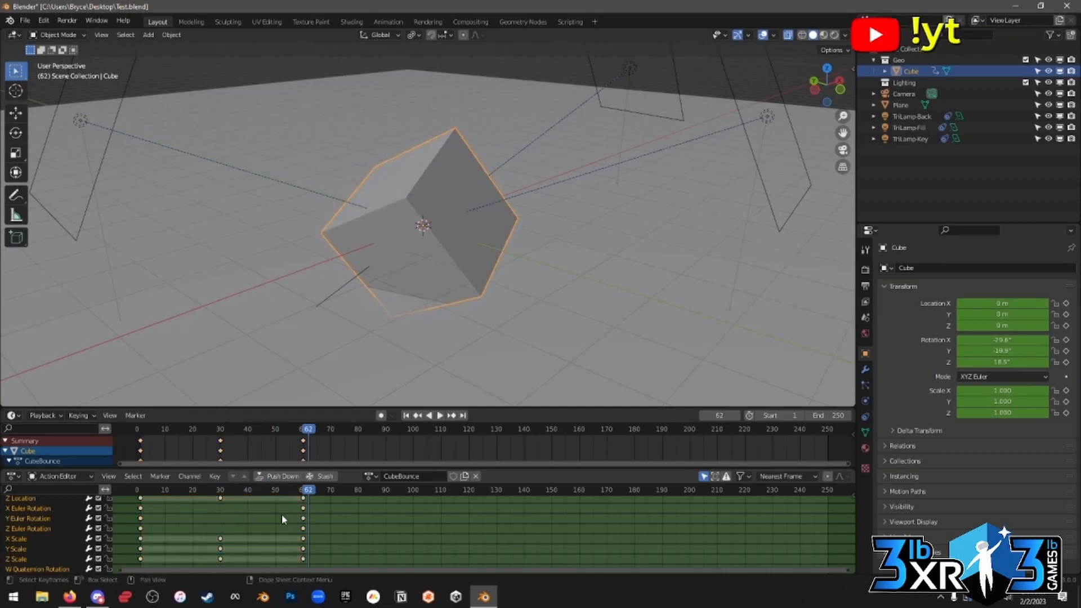
key(a)
click(281, 514)
scroll(282, 515, up, 3)
scroll(281, 515, down, 4)
middle_drag(281, 514, 274, 571)
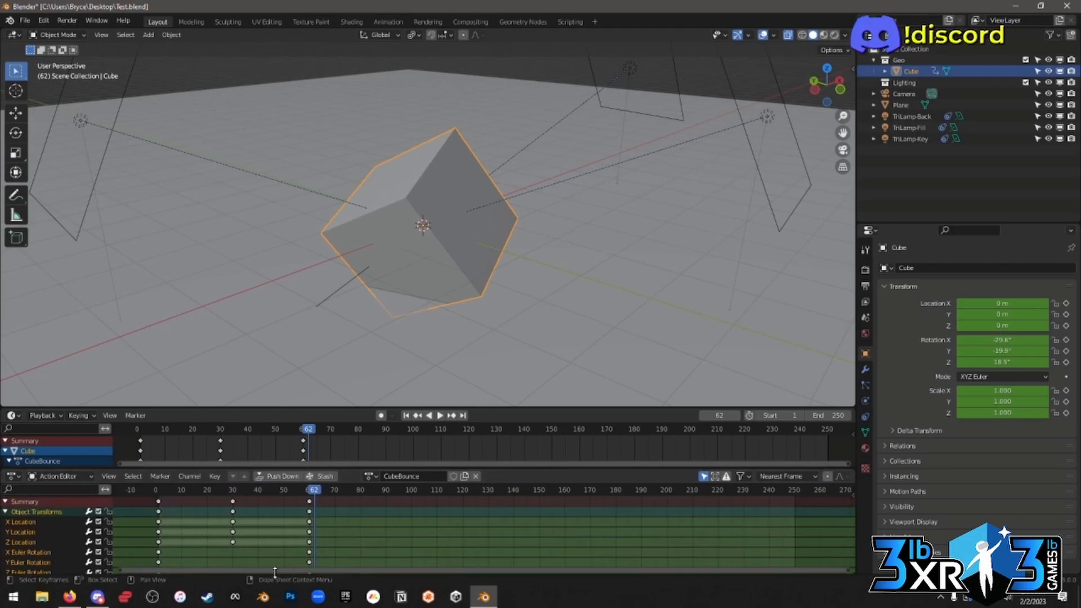
key(a)
key(Delete)
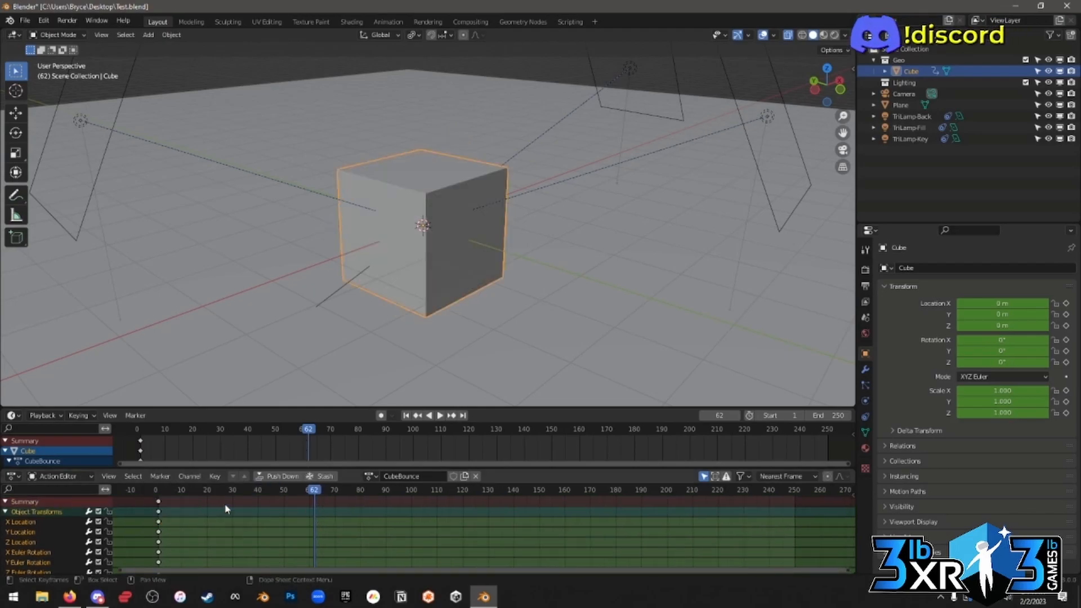
click(160, 493)
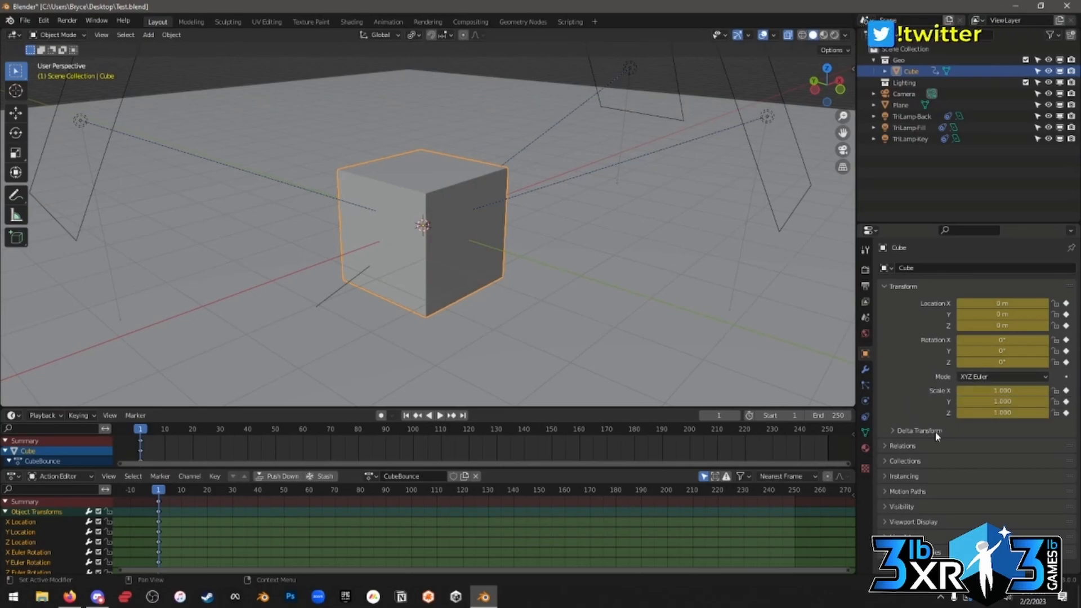
Try rotating the cube about -90° and keyframing it at frame 1, and undo both the keyframe and the rotation.
drag(642, 410, 641, 379)
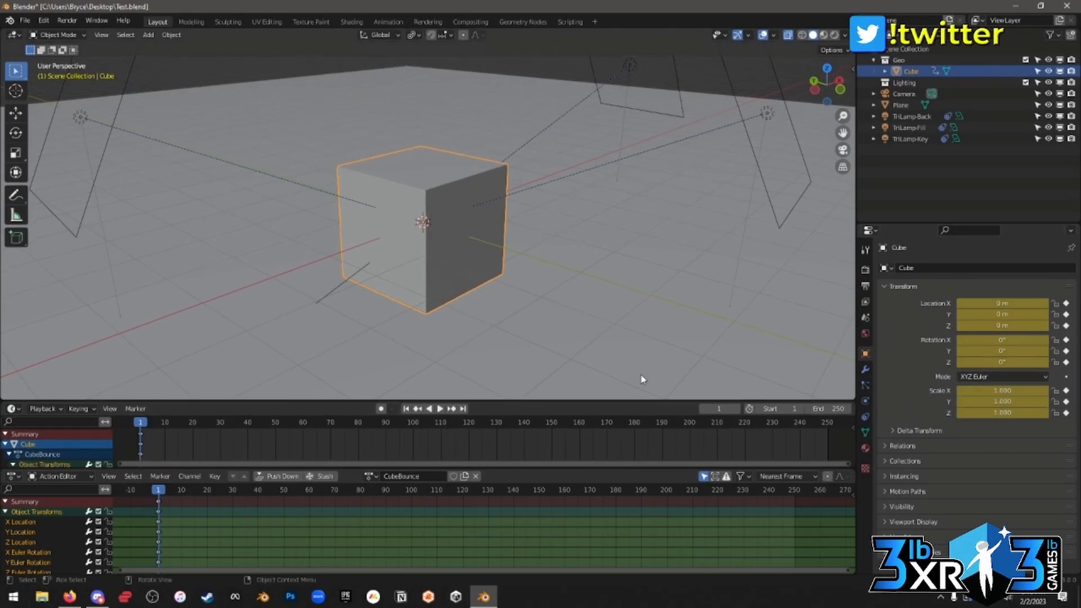
key(r)
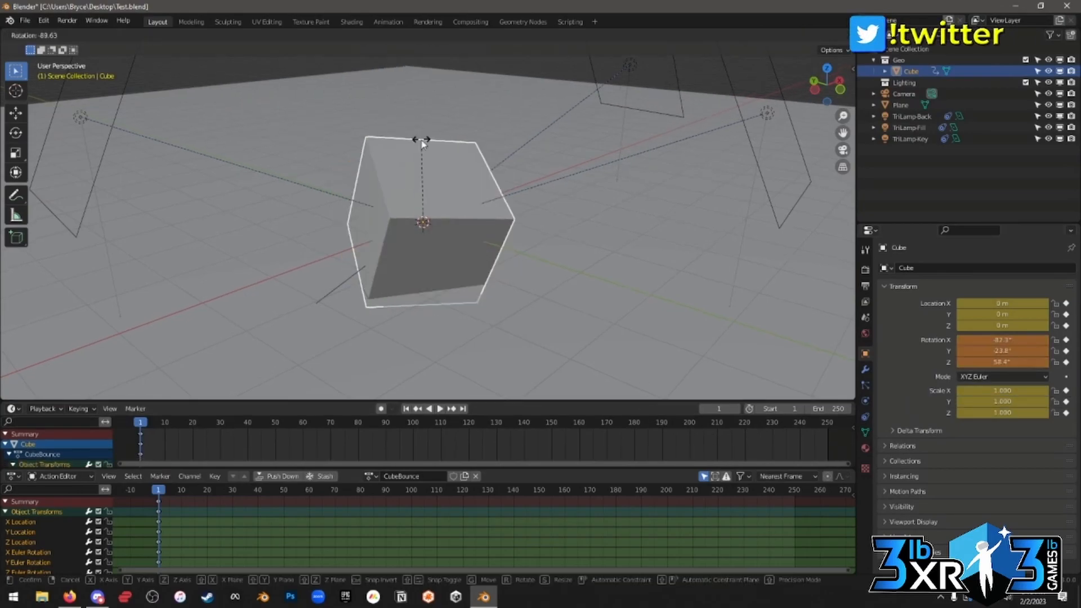
click(422, 137)
key(i)
click(465, 187)
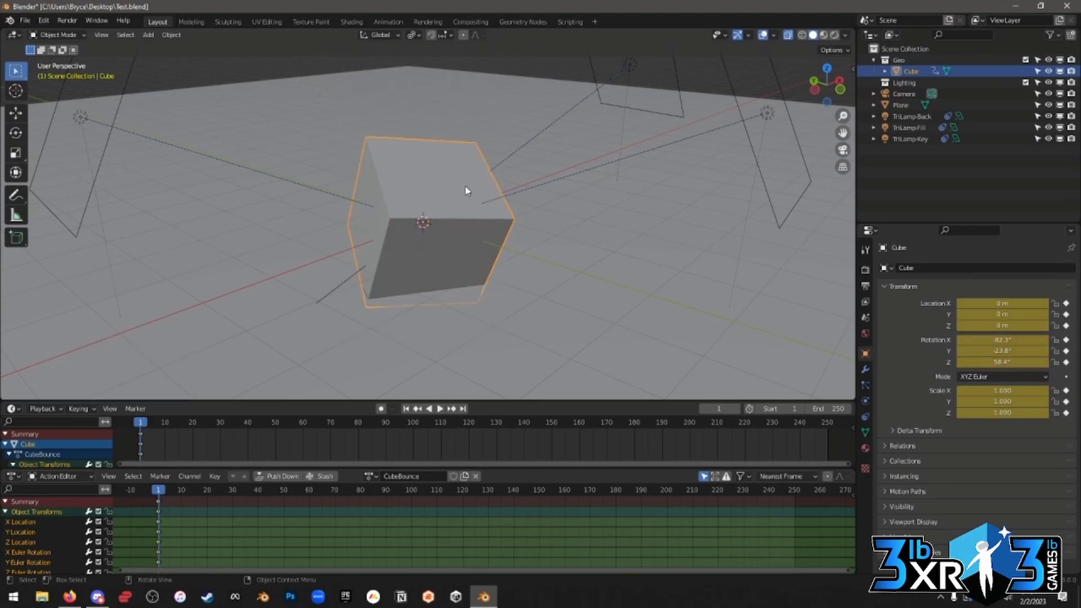
key(ctrl+z)
key(ctrl+z)
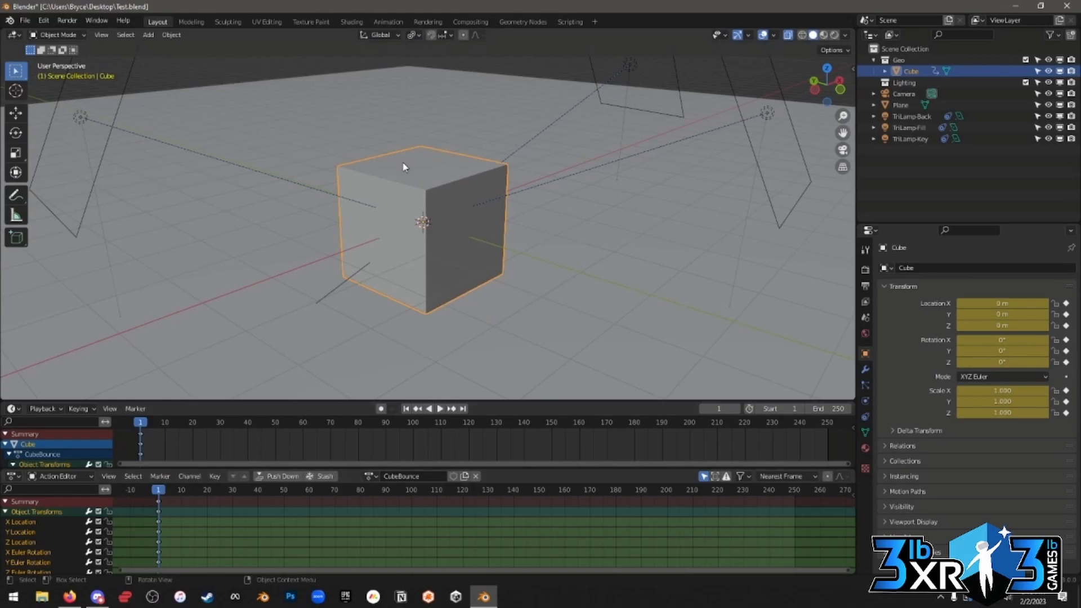
Turn on Auto Keying in the timeline.
click(381, 408)
click(392, 409)
middle_drag(475, 248, 449, 284)
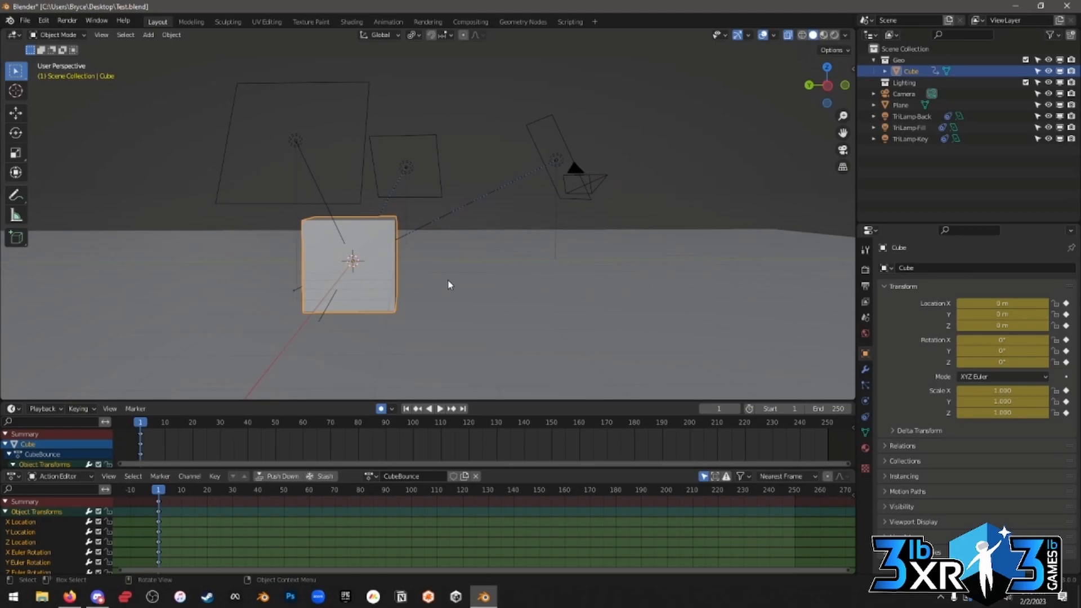
At frame 20, move the cube in right orthographic view by about -3.04 m in Y and 3.96 m in Z.
key(KP_3)
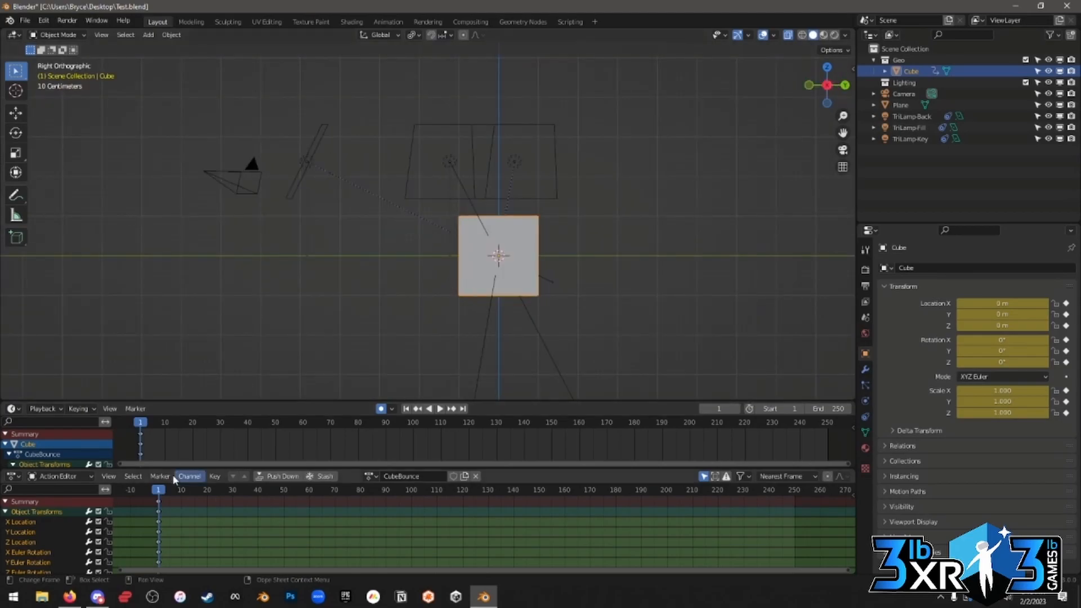
drag(165, 489, 209, 496)
shift+middle_drag(558, 302, 541, 353)
key(g)
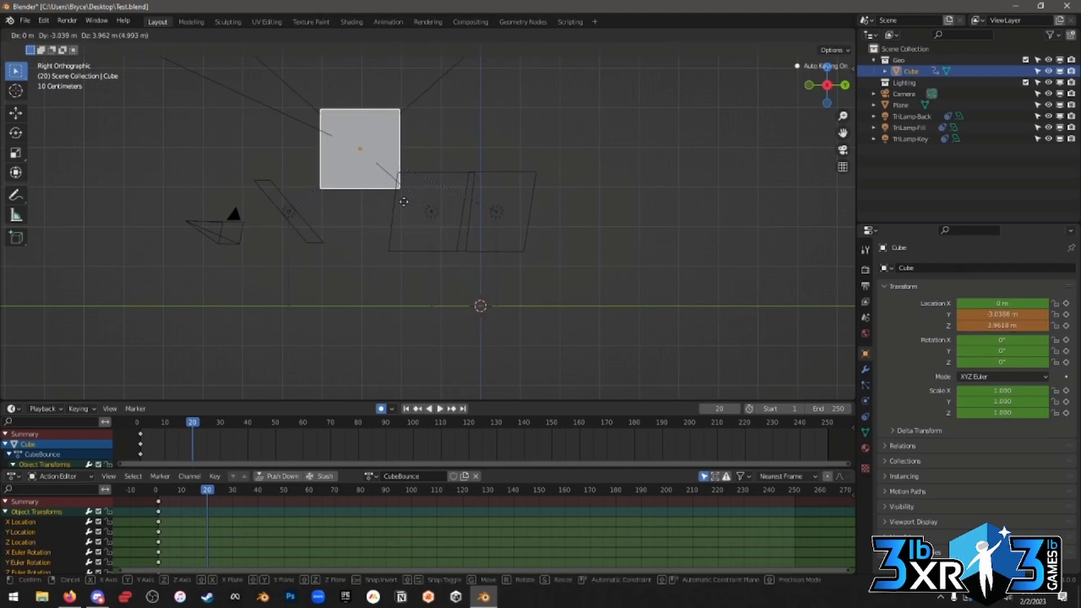
click(405, 207)
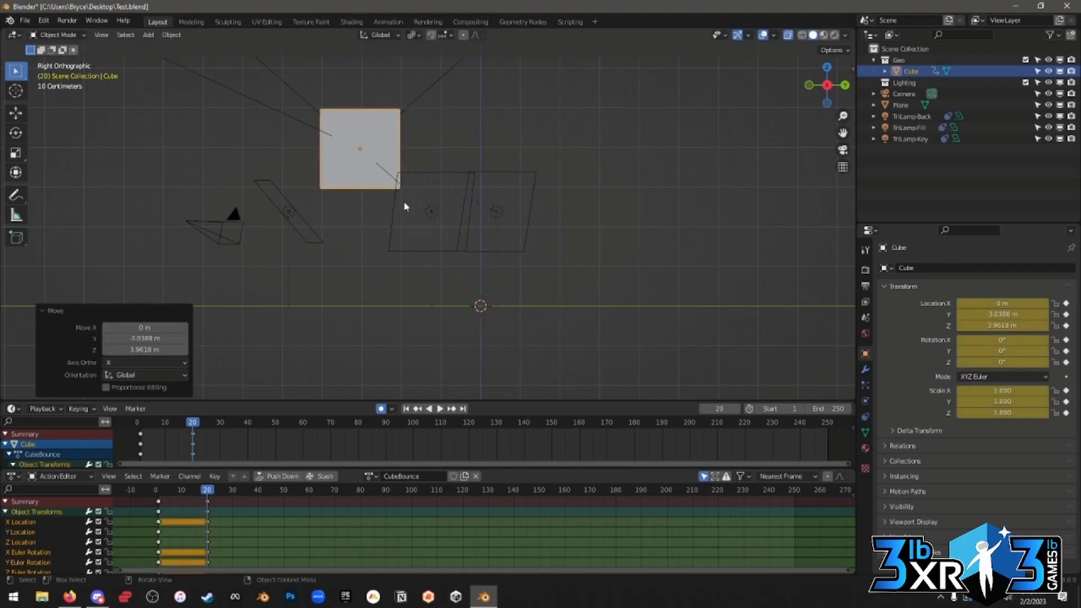
Duplicate the cube's frame 1 keyframes to frame 40 in the Action Editor.
click(256, 490)
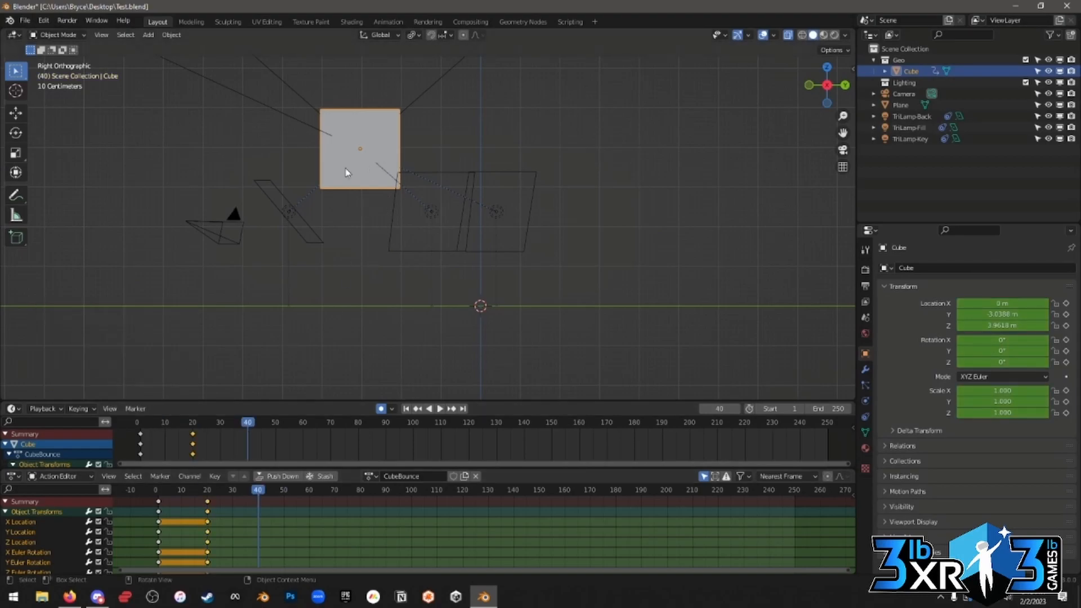
click(160, 502)
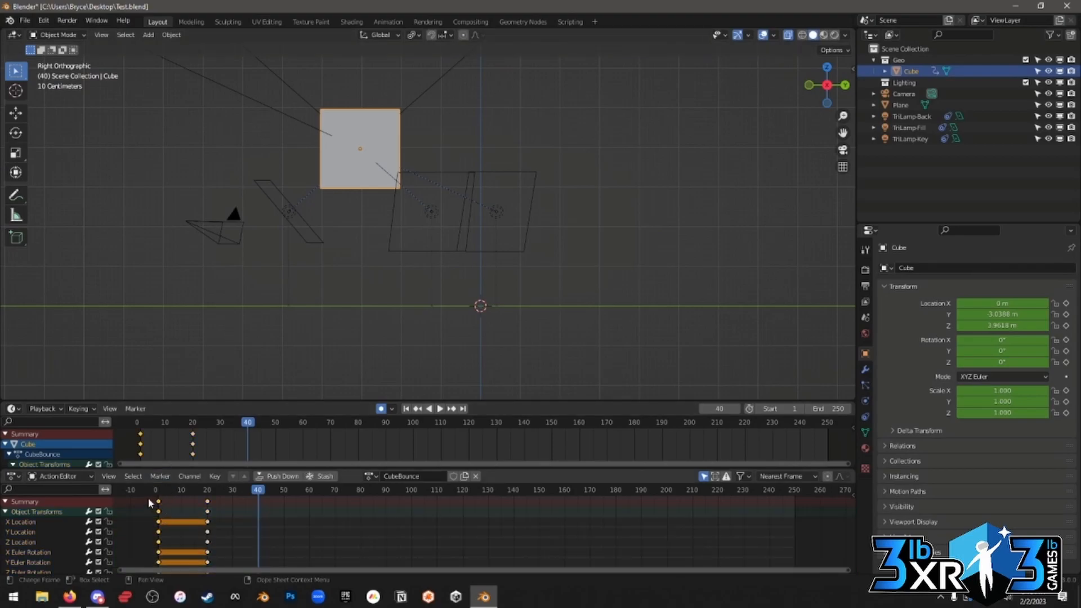
click(159, 511)
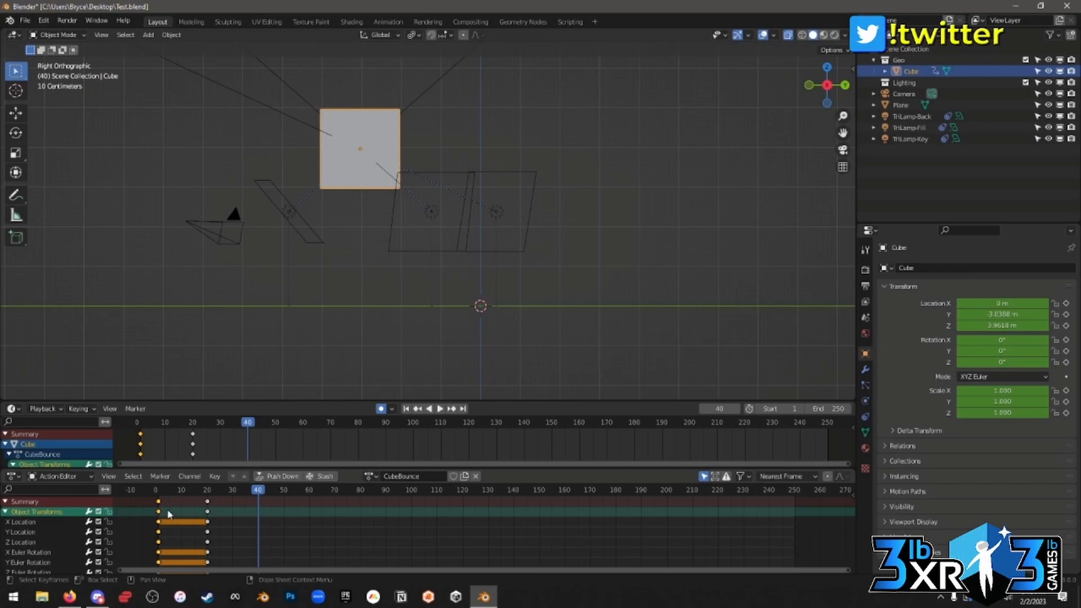
key(shift+d)
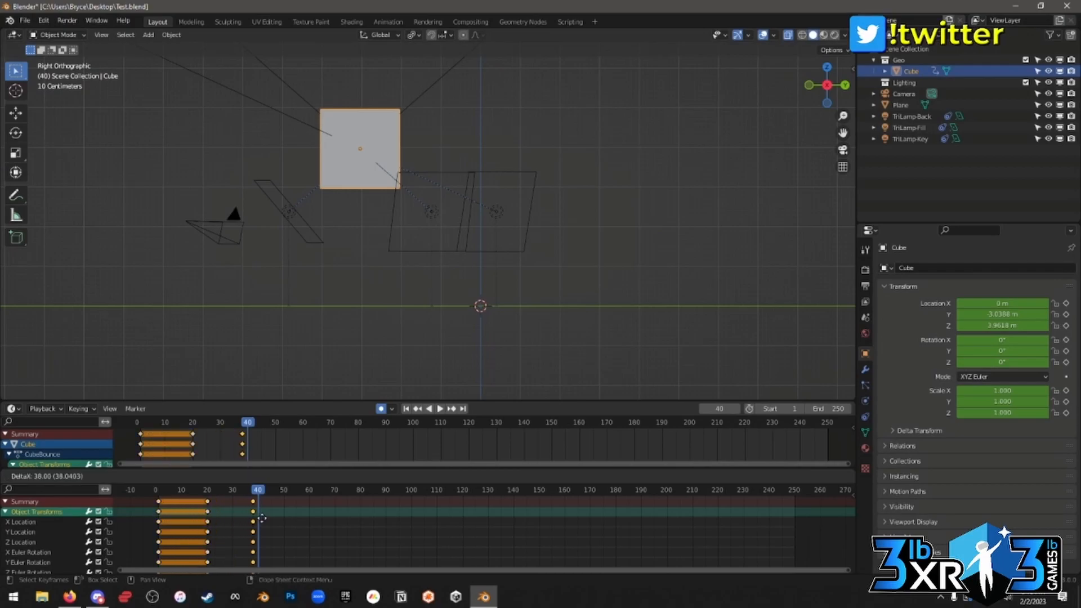
click(264, 516)
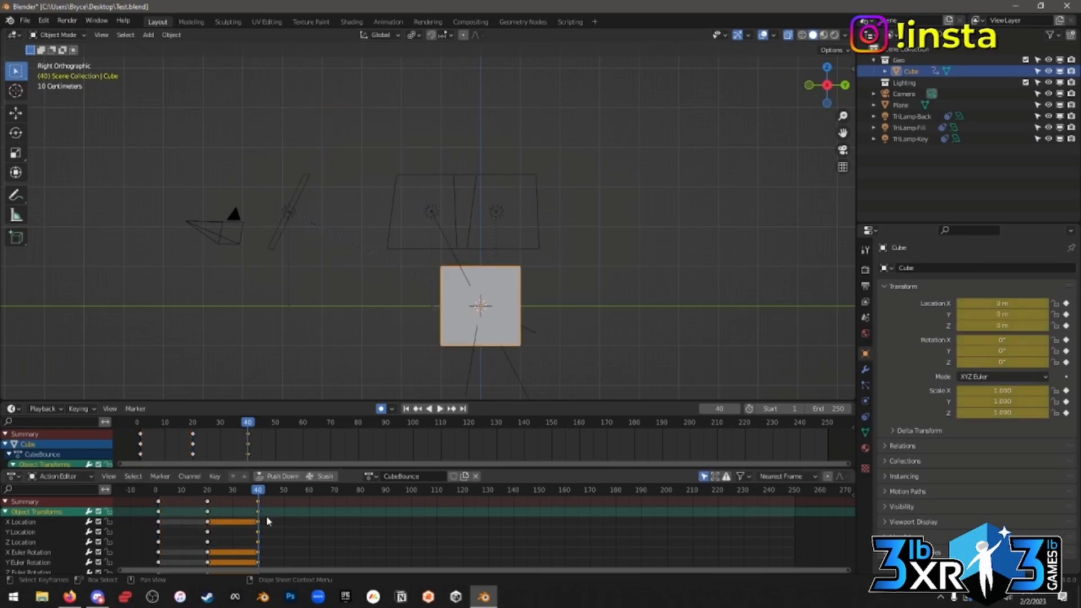
At frame 40, move the cube about -5.99 m along the Y axis.
key(g)
key(y)
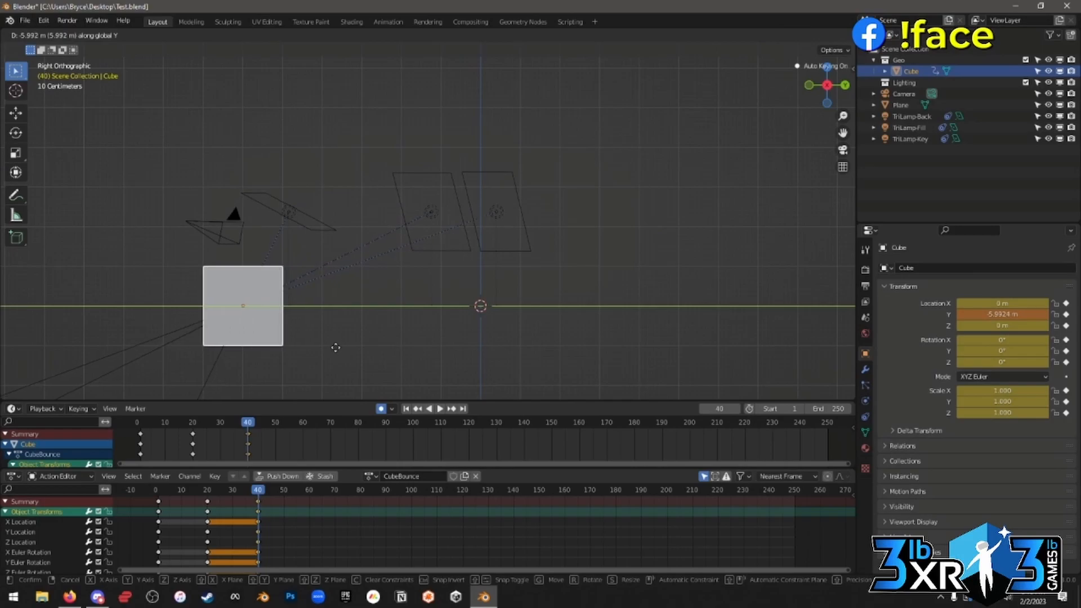
click(335, 348)
Play the cube's motion from frame 1 to check the arc, and stop the playback.
mouse_move(158, 492)
mouse_down()
mouse_move(255, 495)
mouse_move(159, 504)
mouse_up()
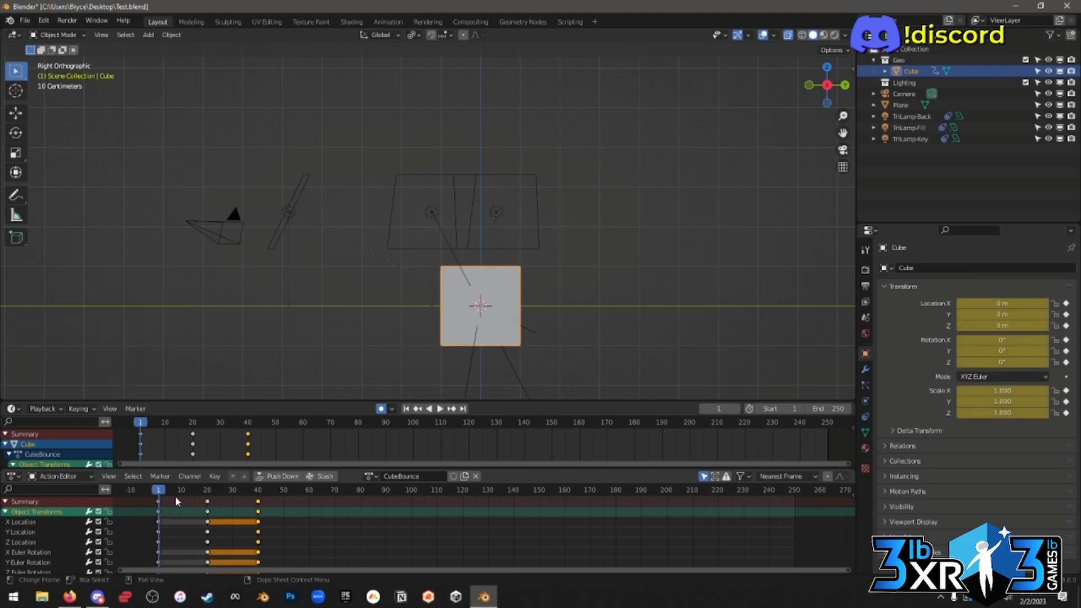
key(space)
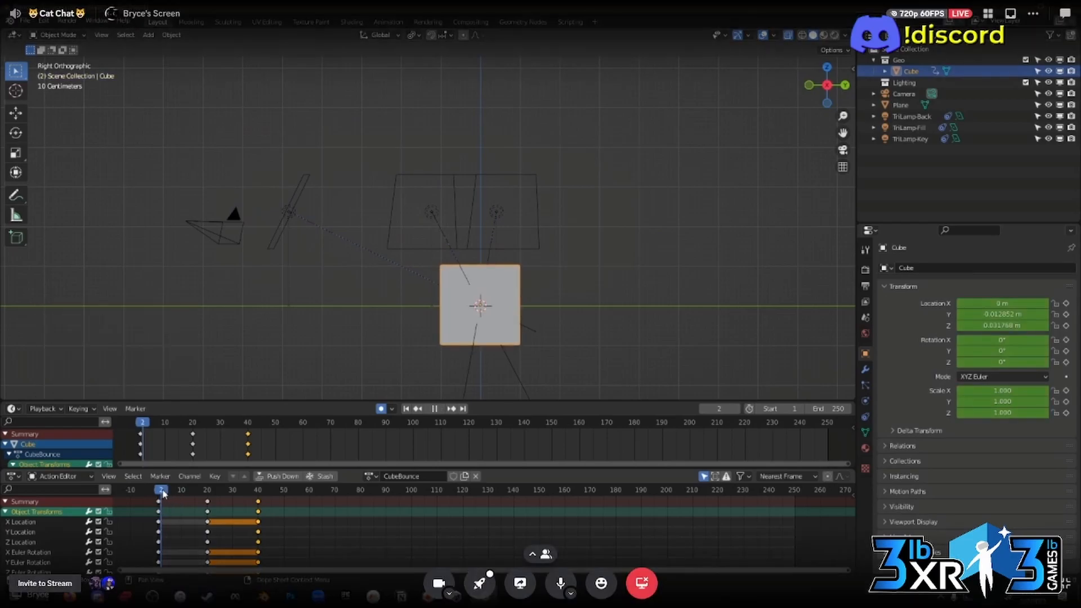
key(space)
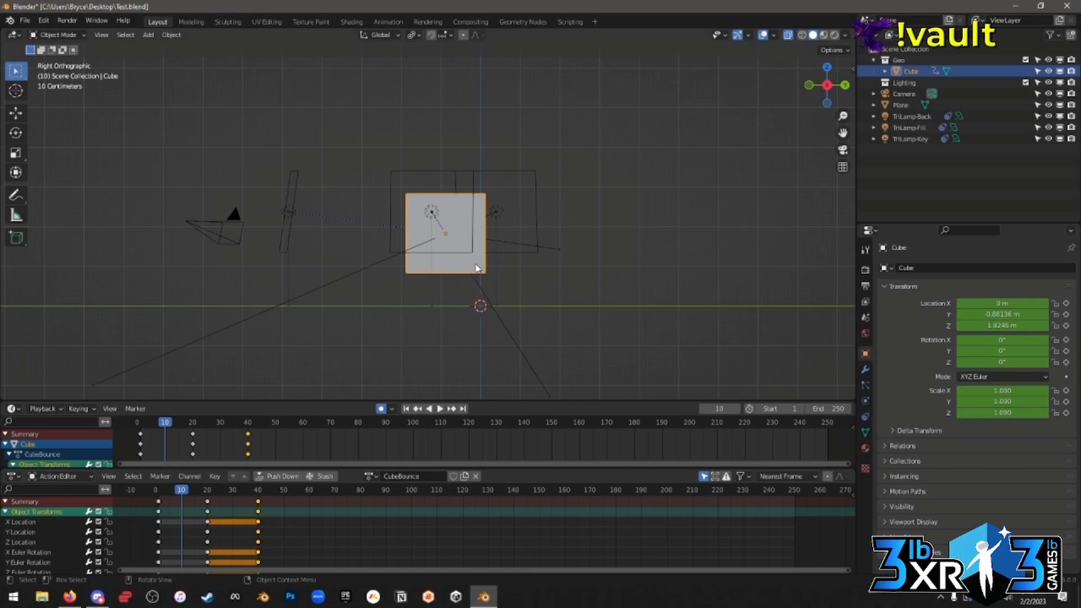
At frame 6, rotate the cube about -37.7° in the right orthographic view.
click(473, 274)
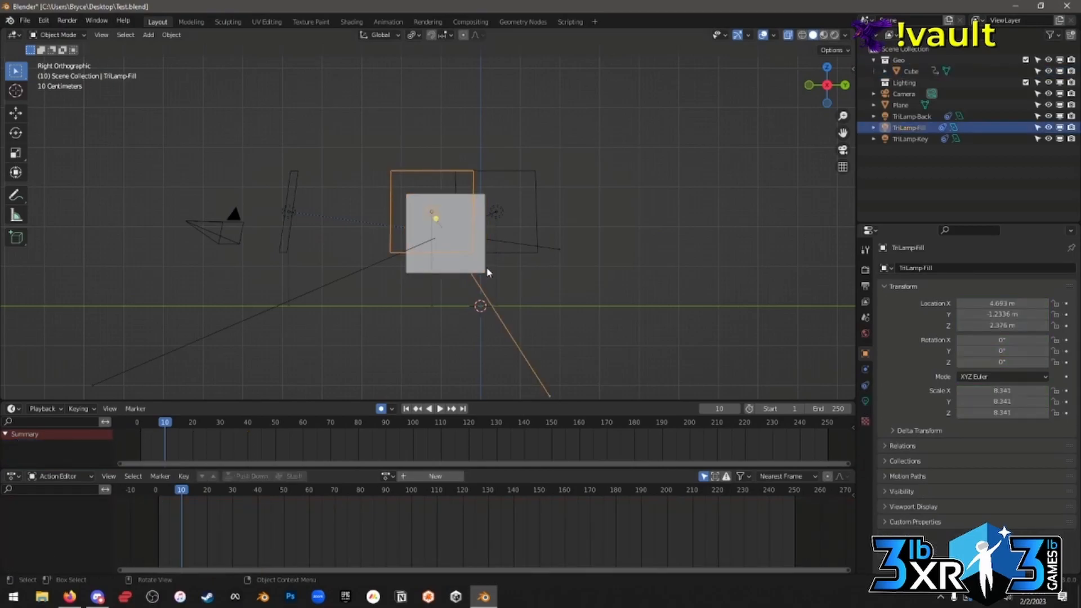
click(485, 268)
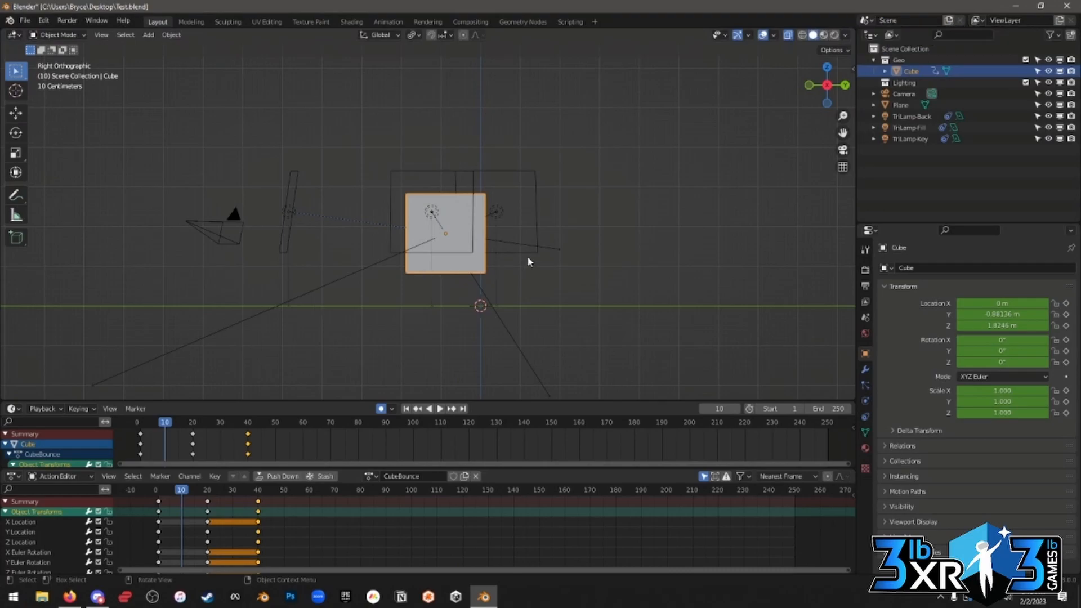
drag(161, 495, 172, 494)
key(r)
click(552, 231)
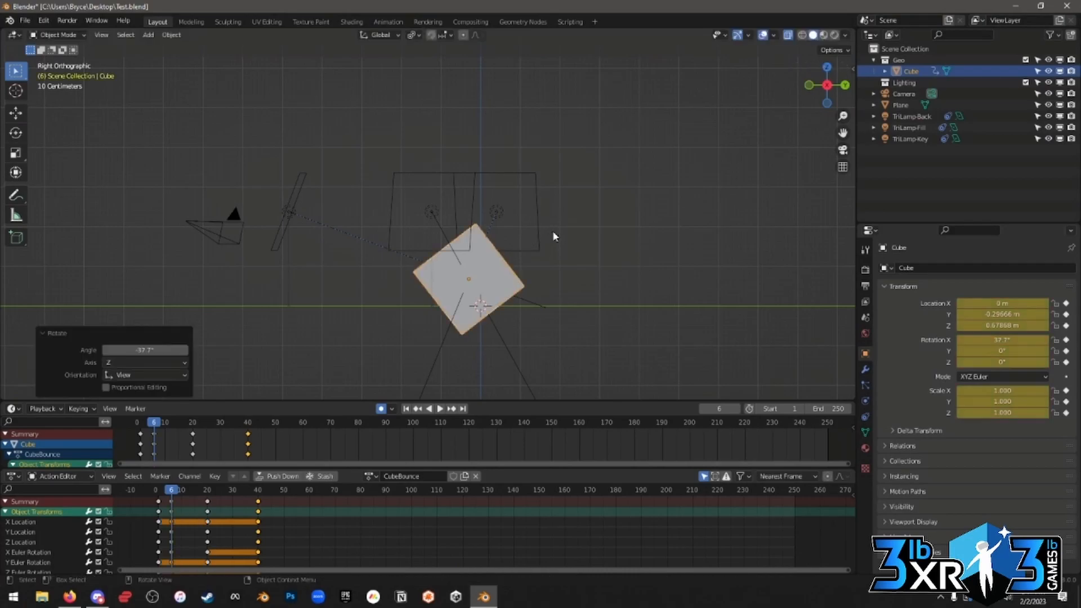
At frame 6, move the cube about -0.25 m along Y and -0.27 m along Z.
key(g)
click(541, 246)
mouse_move(164, 492)
mouse_down()
mouse_move(259, 493)
mouse_move(172, 493)
mouse_up()
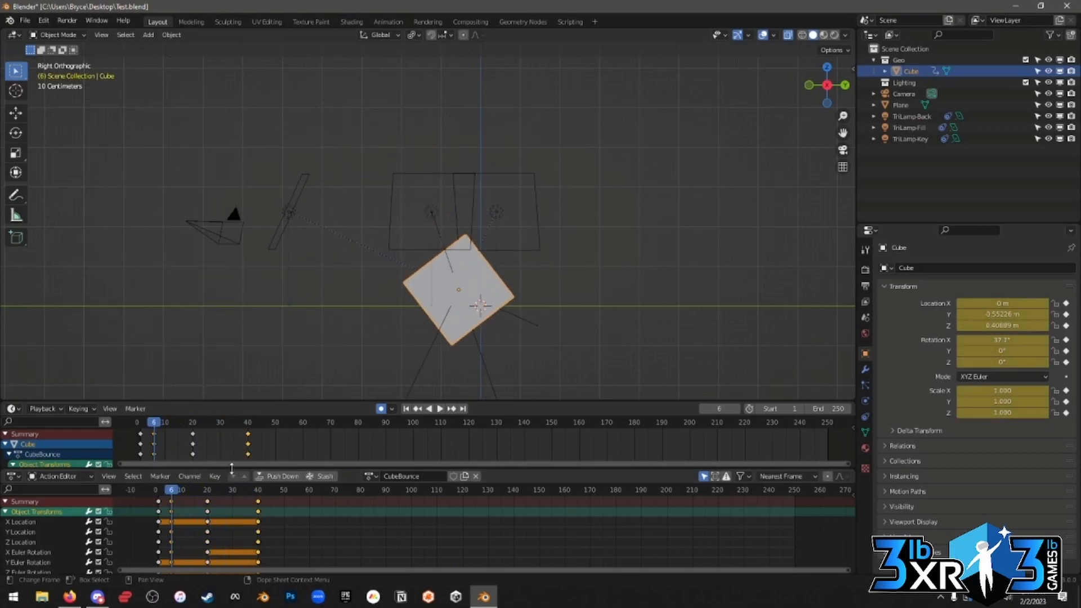
scroll(177, 514, down, 1)
scroll(177, 514, down, 1)
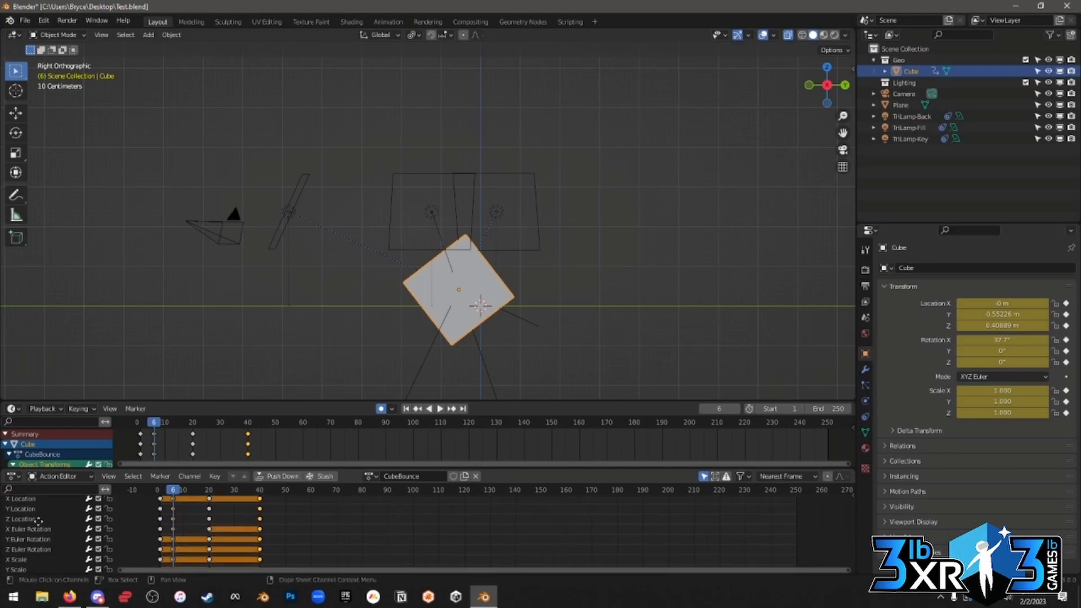
scroll(159, 562, up, 2)
middle_drag(161, 562, 162, 561)
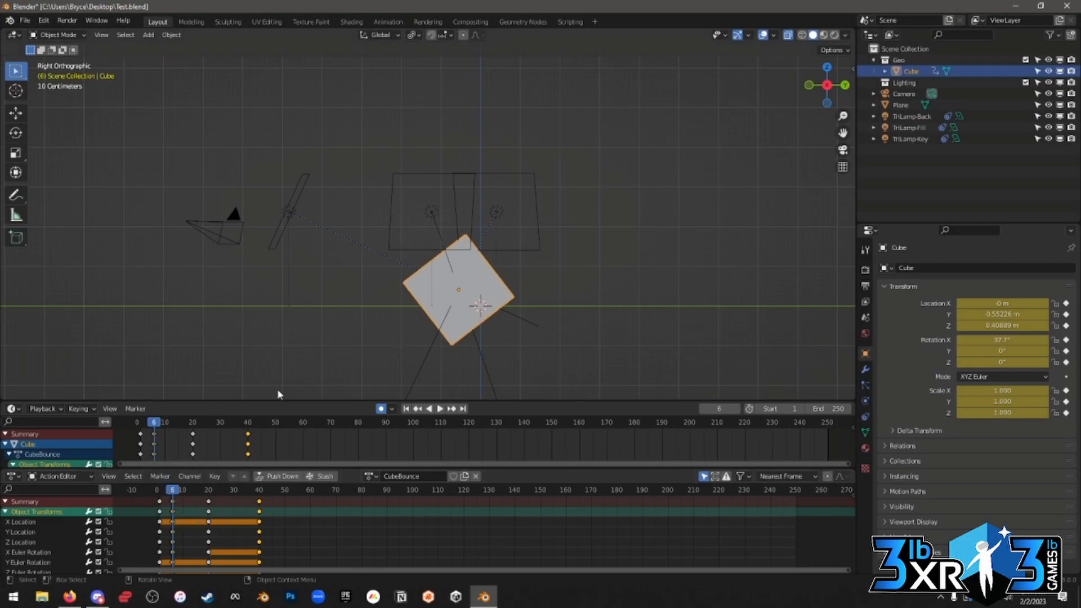
mouse_move(164, 494)
mouse_down()
mouse_move(263, 502)
mouse_move(160, 507)
mouse_up()
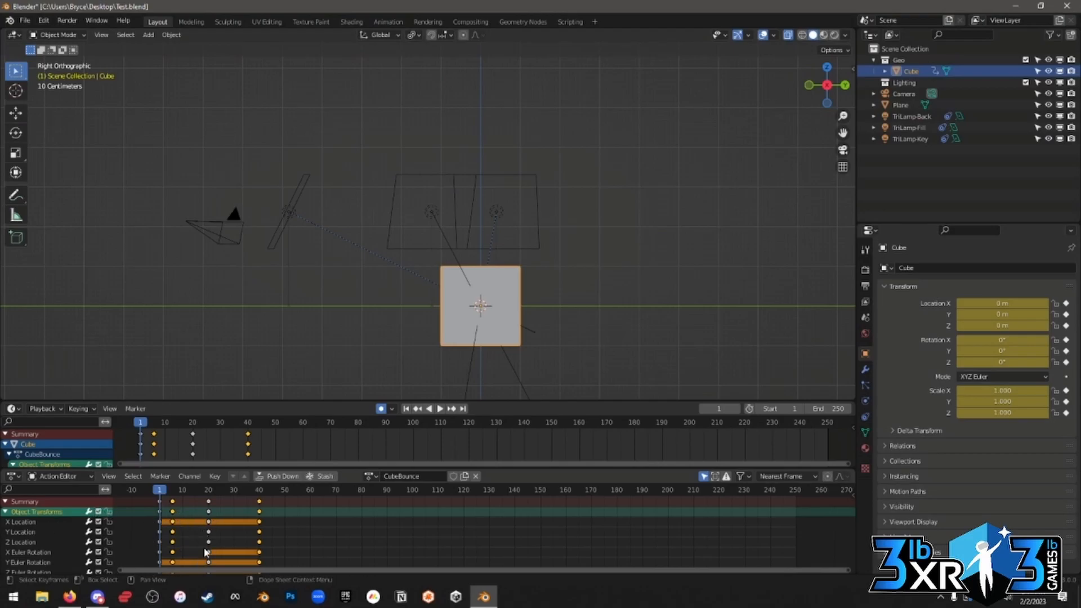
Delete the cube's X, Y and Z location keyframes at frame 6, keeping the rotation keyframes.
click(119, 523)
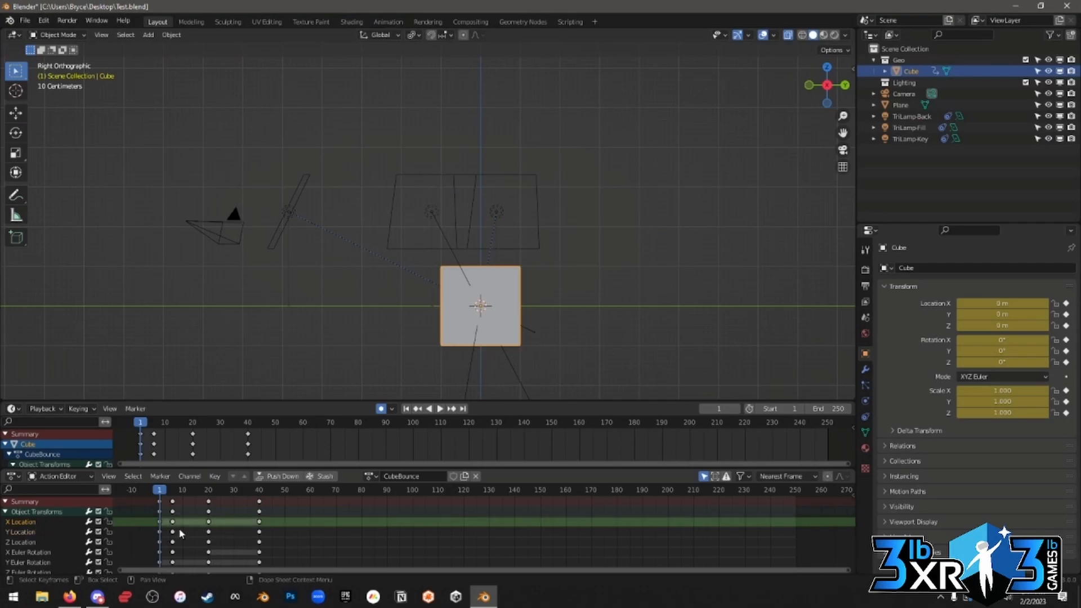
drag(189, 522, 163, 555)
key(x)
click(188, 532)
Play and scrub the cube's motion around the frame 6 rotation, and return to frame 1.
key(space)
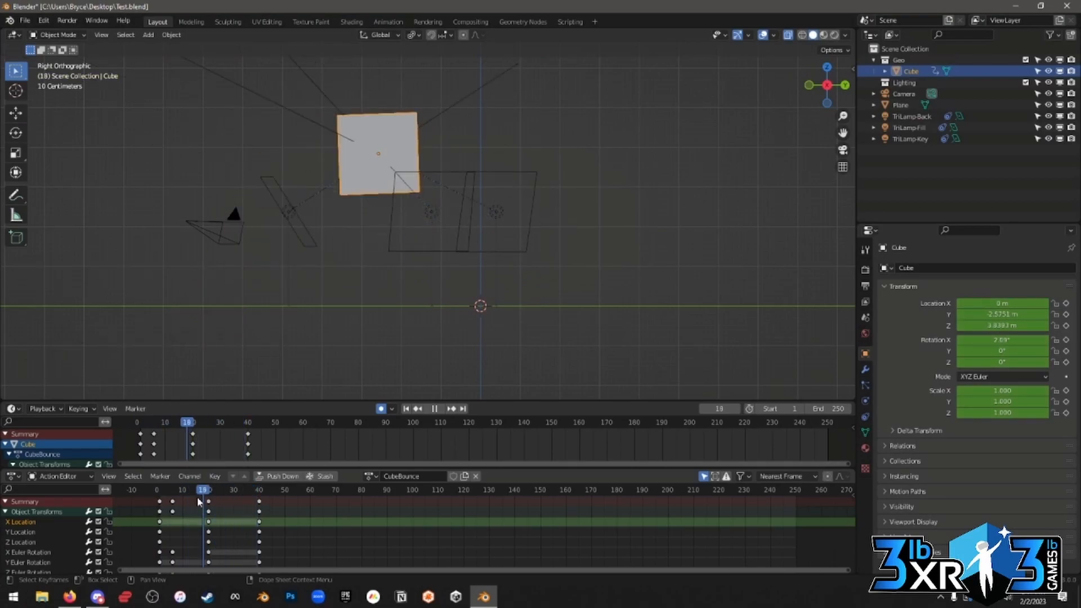
drag(167, 506, 169, 552)
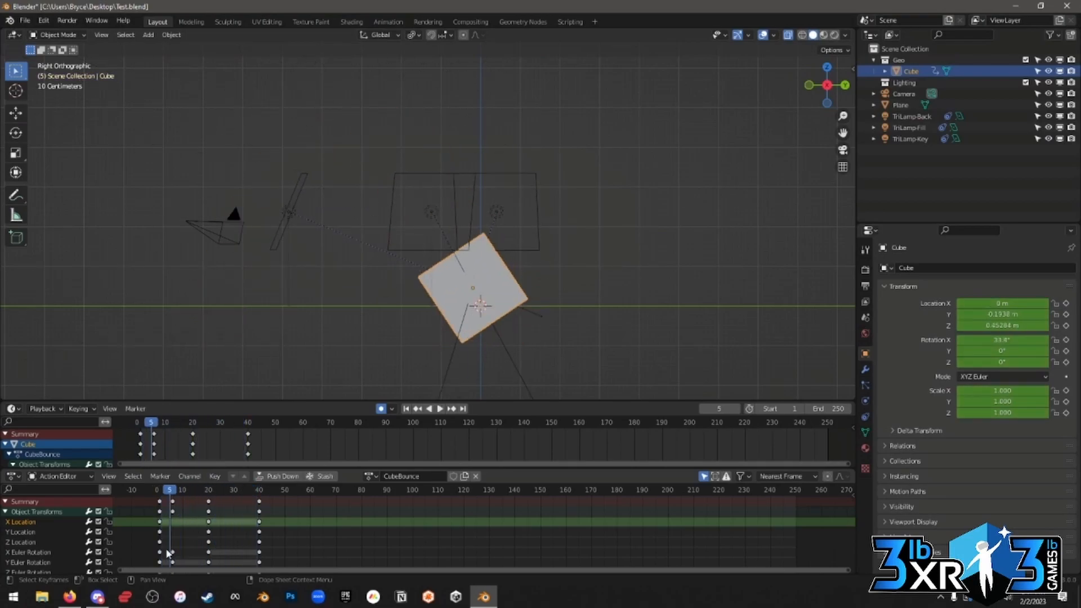
drag(171, 493, 158, 493)
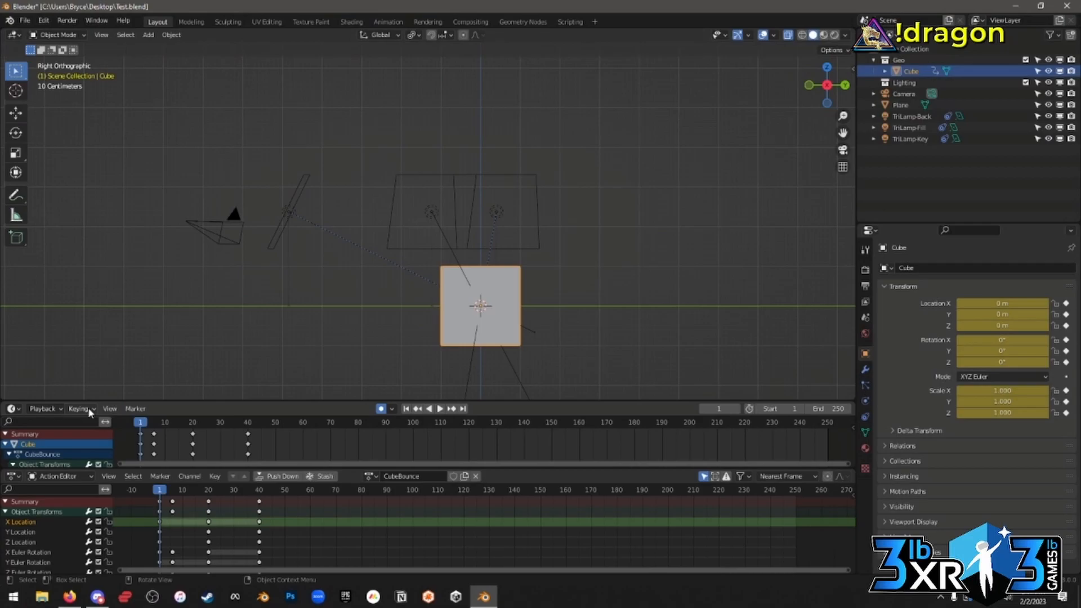
At frame 60, set the active keying set to Location and insert a keyframe for the cube.
drag(293, 495, 313, 498)
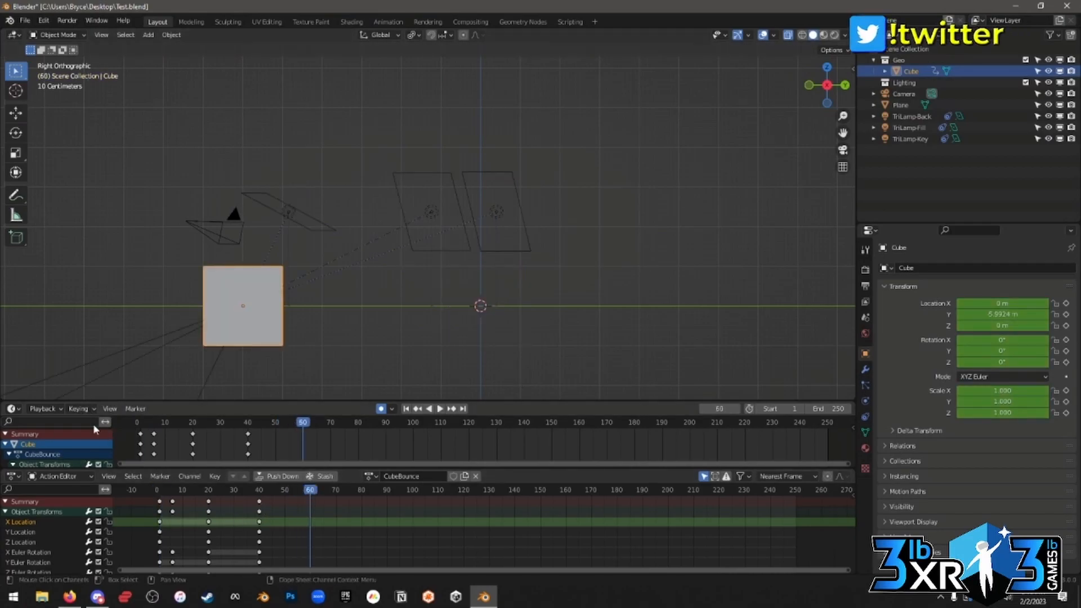
click(80, 408)
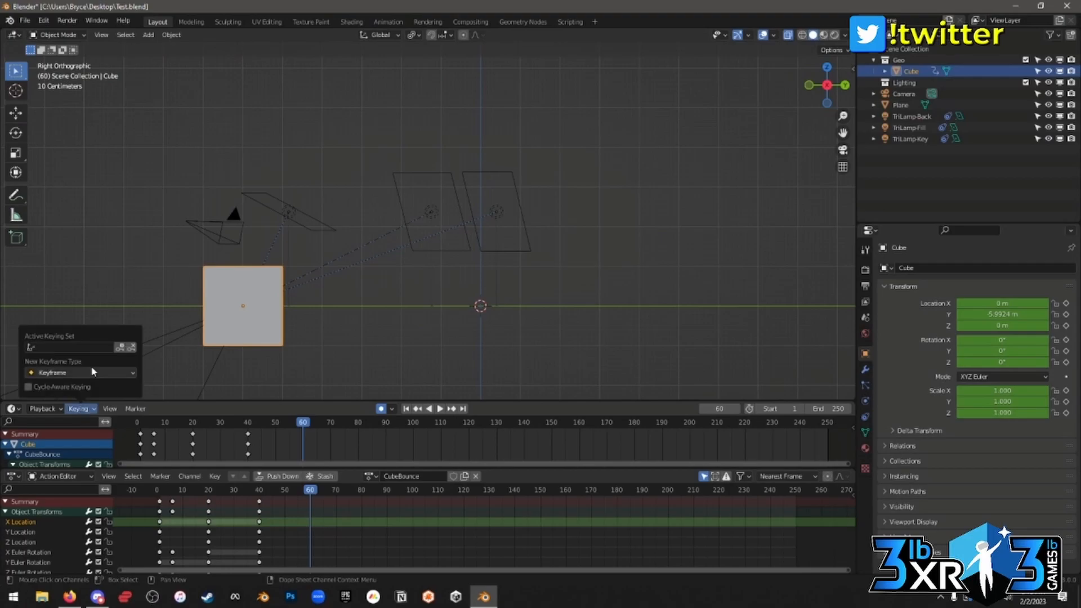
click(99, 345)
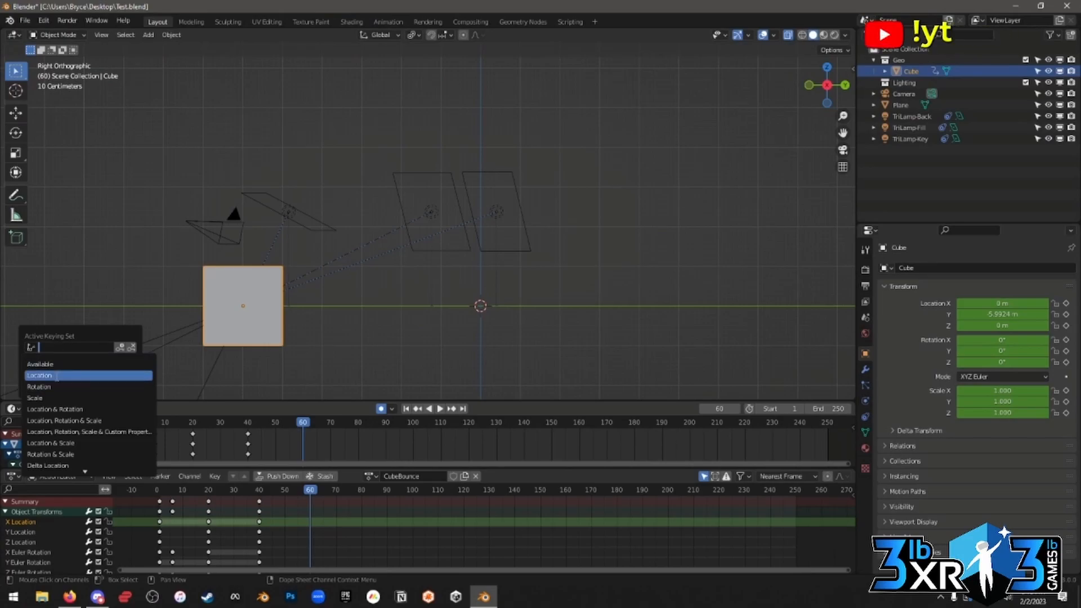
click(39, 375)
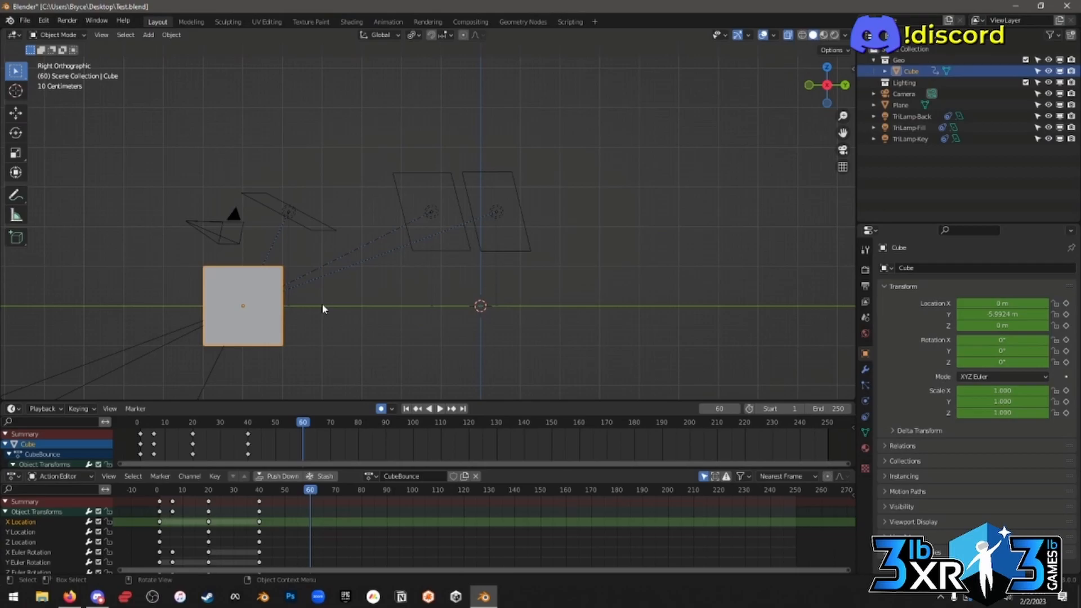
key(i)
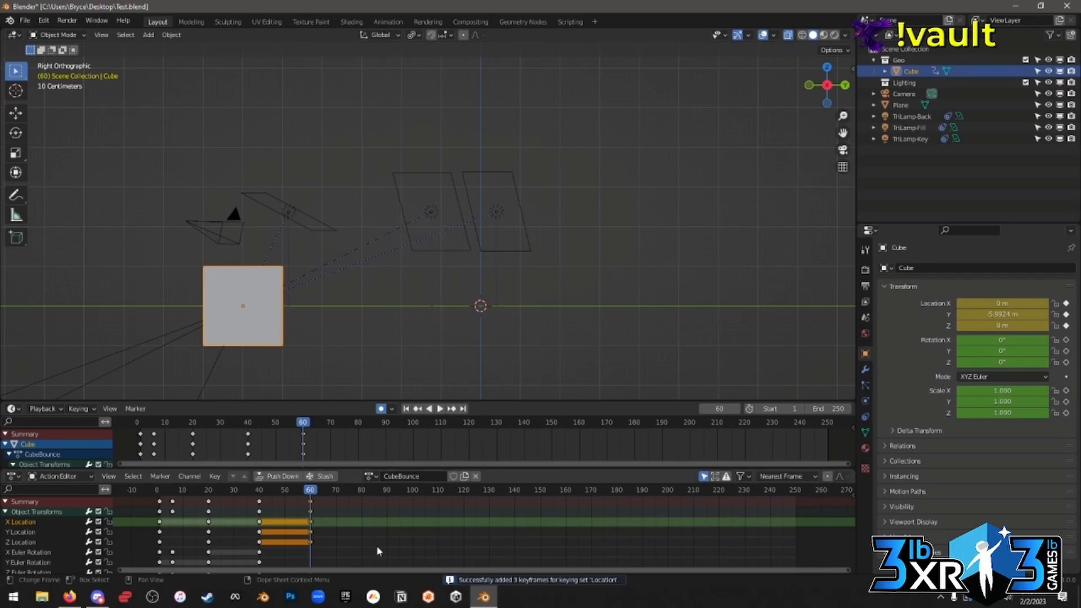
middle_drag(342, 537, 305, 557)
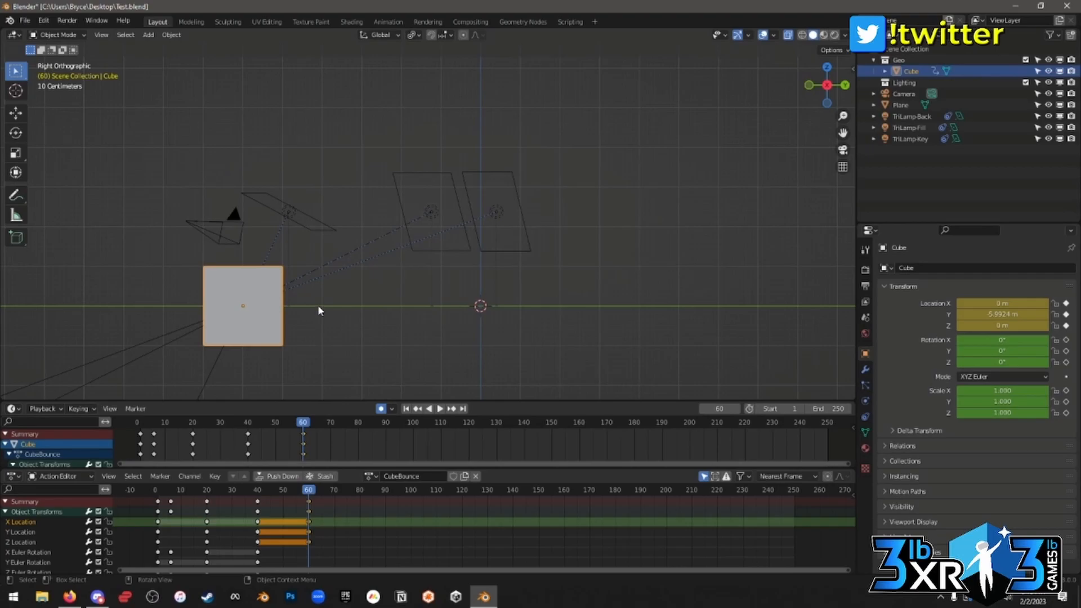
Try a small move of the cube at frame 60, about -0.014 m along Y and Z, and undo it.
key(g)
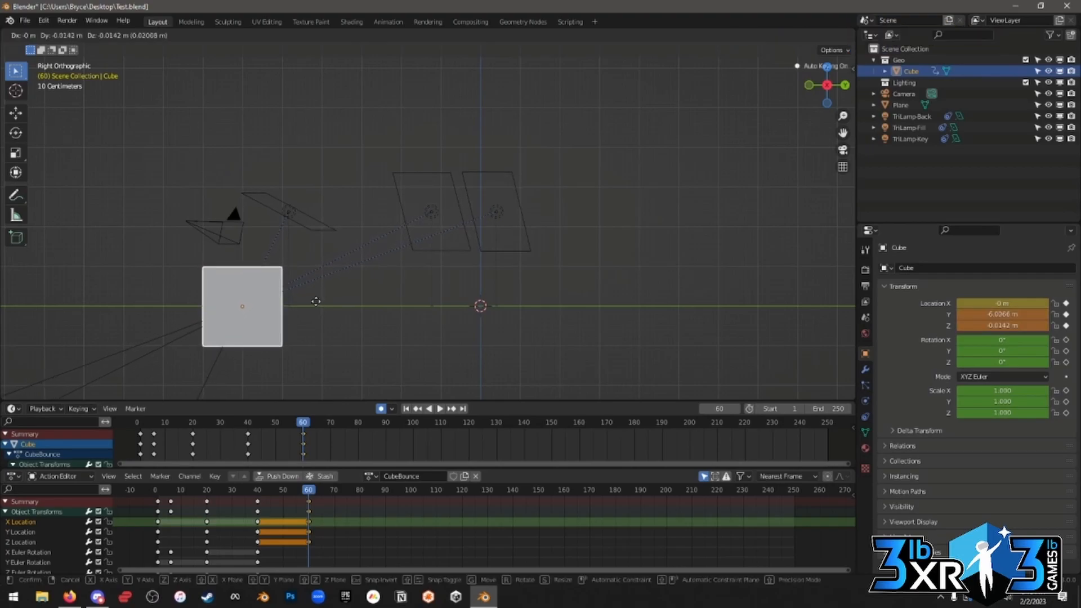
click(316, 301)
scroll(319, 520, down, 4)
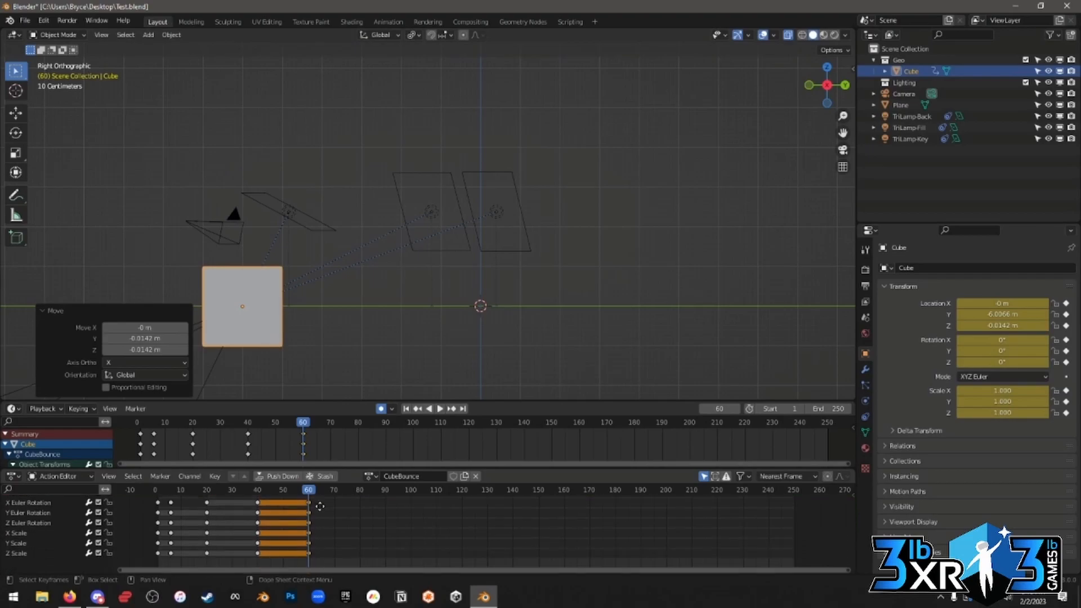
scroll(320, 520, up, 4)
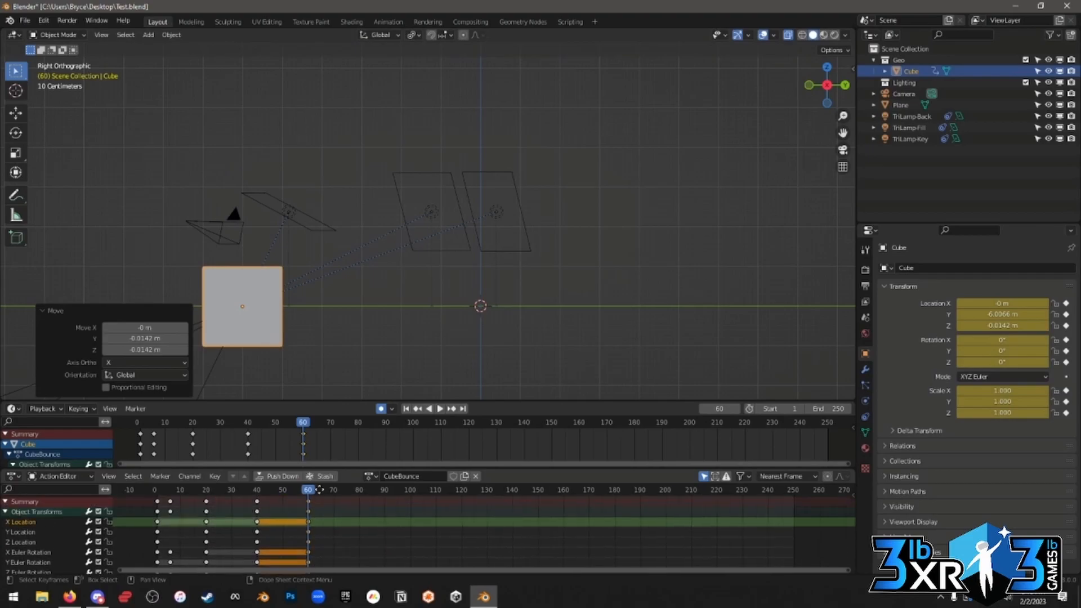
click(392, 409)
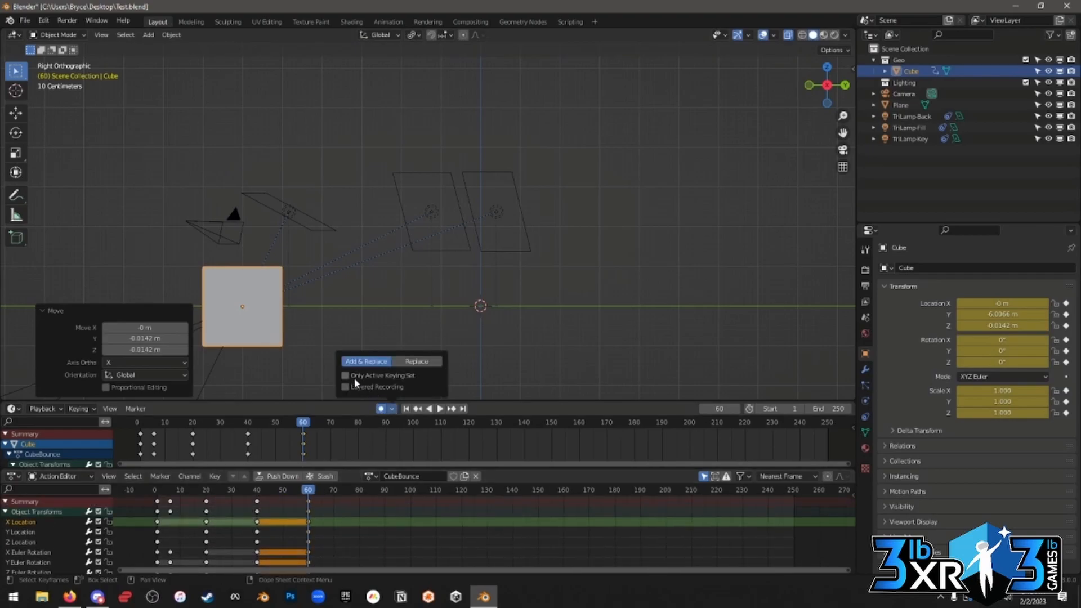
key(ctrl+z)
Limit auto-keying to the active keying set and move the cube at frames 60, 84 and 117, ending at about Y -2.74 m, Z 1.11 m.
click(393, 410)
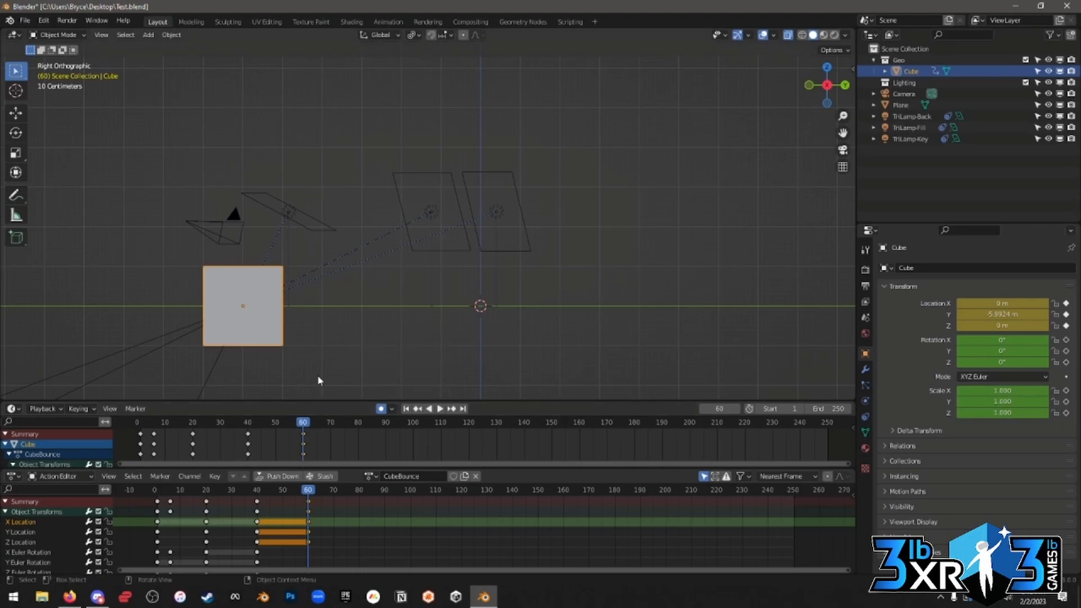
key(g)
click(318, 302)
click(369, 490)
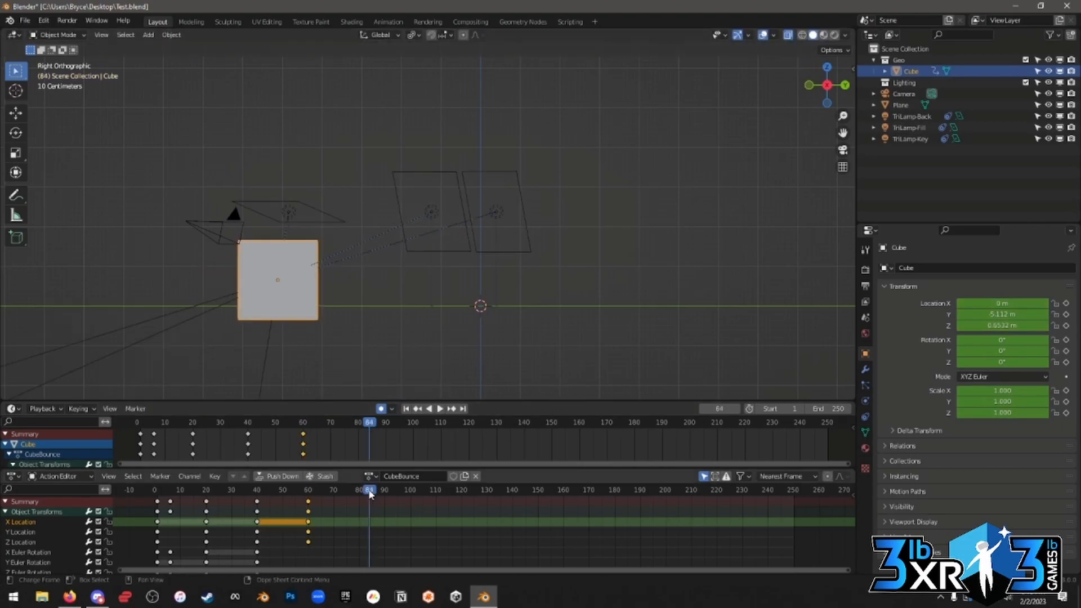
key(g)
click(432, 326)
click(454, 489)
key(g)
click(541, 365)
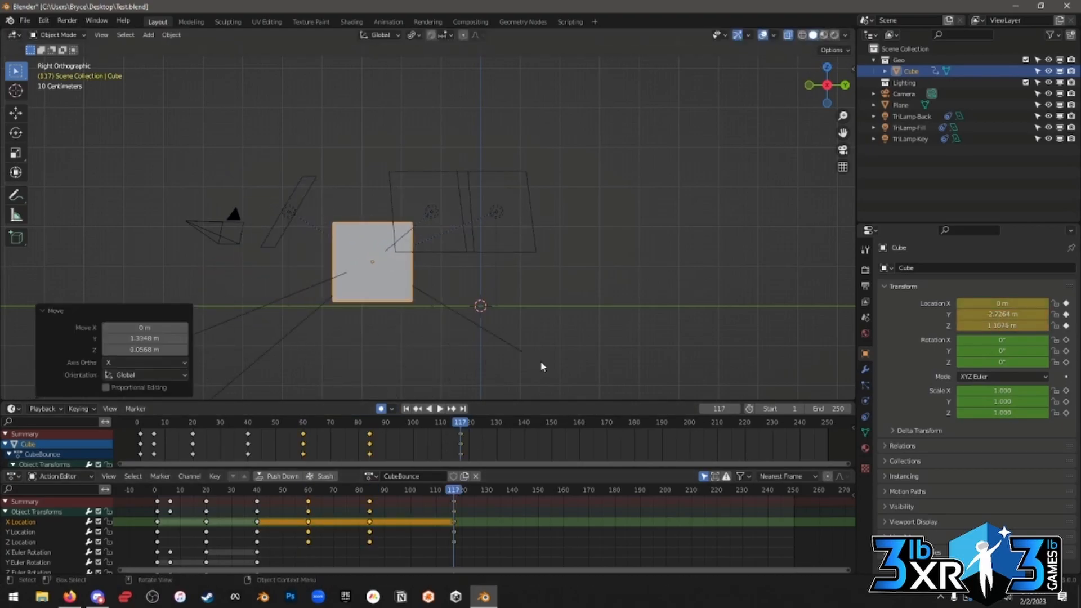
Delete the cube's keyframes at frames 60, 84 and 117.
mouse_move(456, 489)
mouse_down()
mouse_move(280, 493)
mouse_move(459, 494)
mouse_up()
drag(479, 556, 301, 500)
key(Delete)
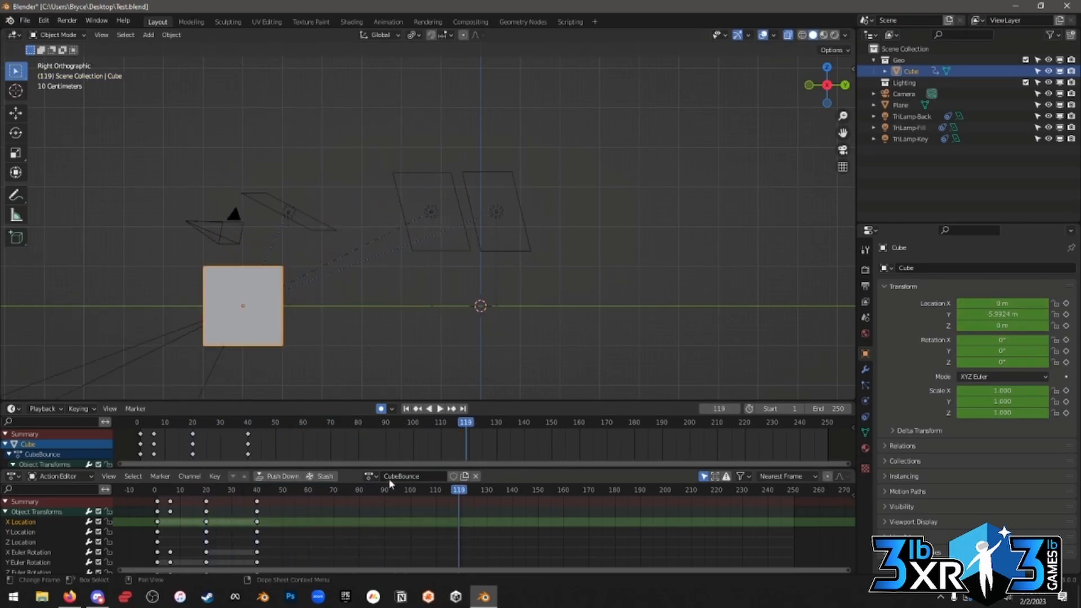
At frame 40, insert location keyframes for the cube using the Location keying set.
click(257, 490)
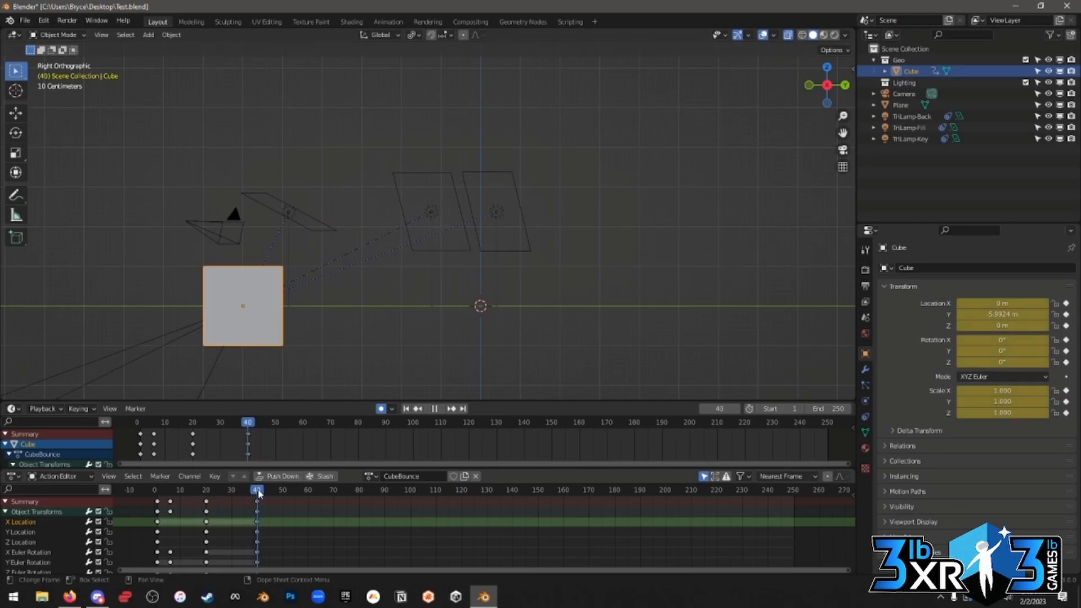
click(78, 409)
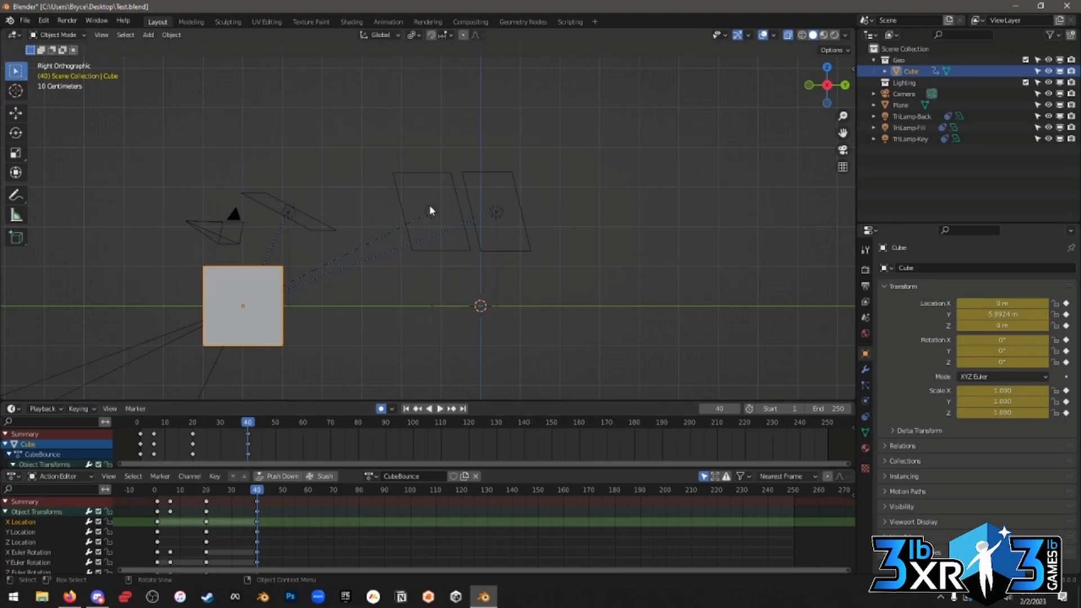
key(i)
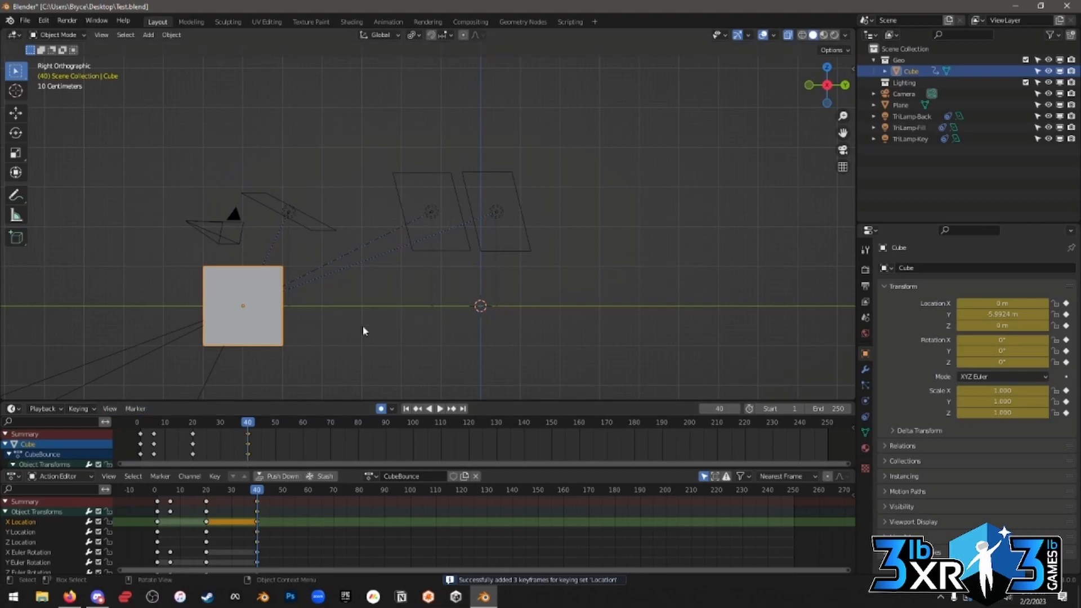
Clear the active keying set and turn off Only Active Keying Set for auto-keying.
click(79, 409)
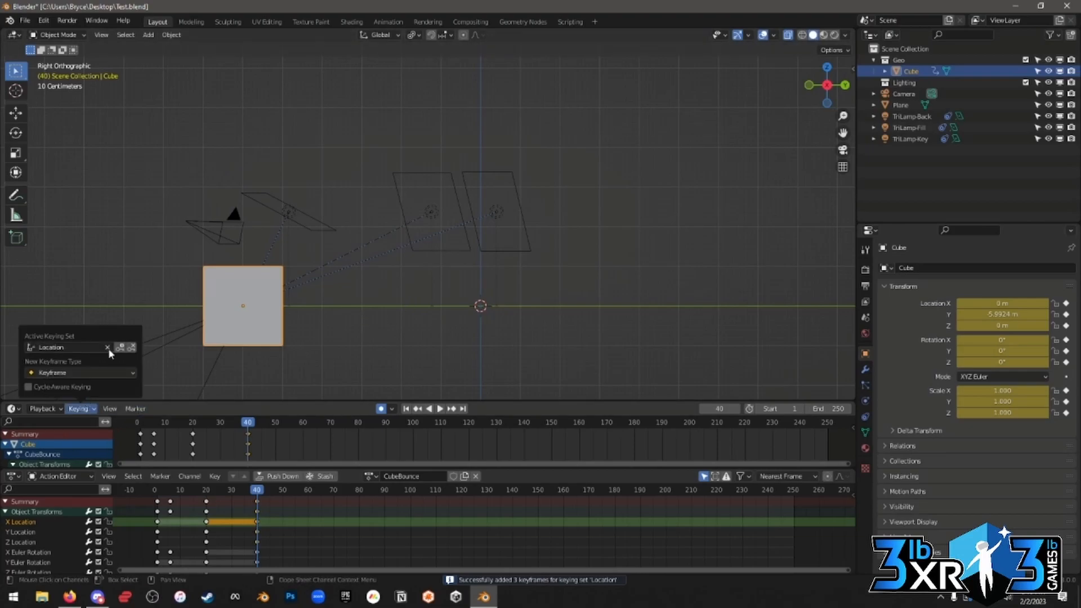
key(BackSpace)
key(i)
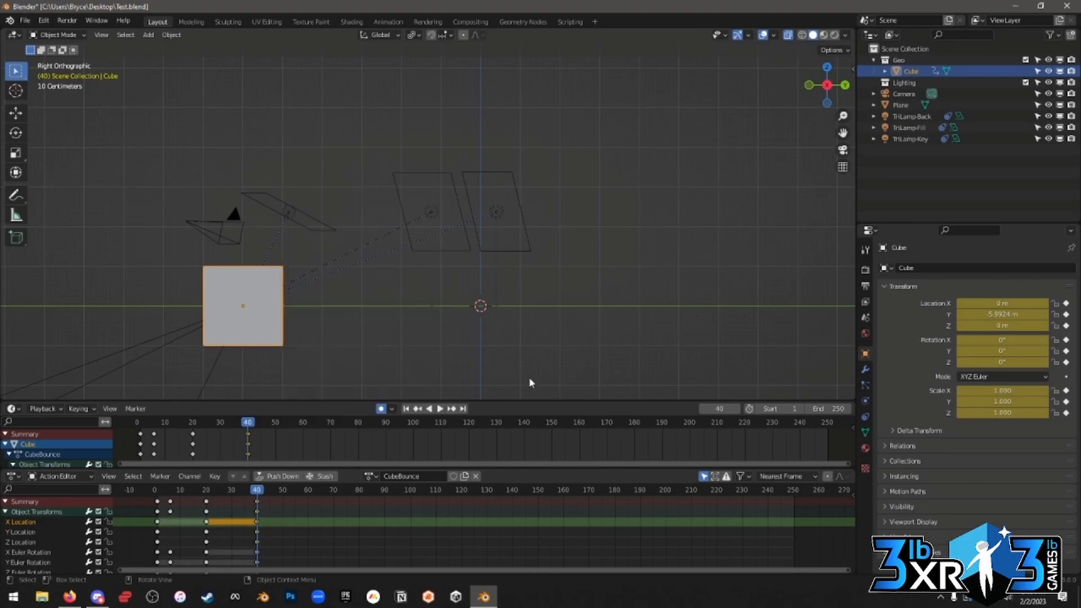
click(391, 409)
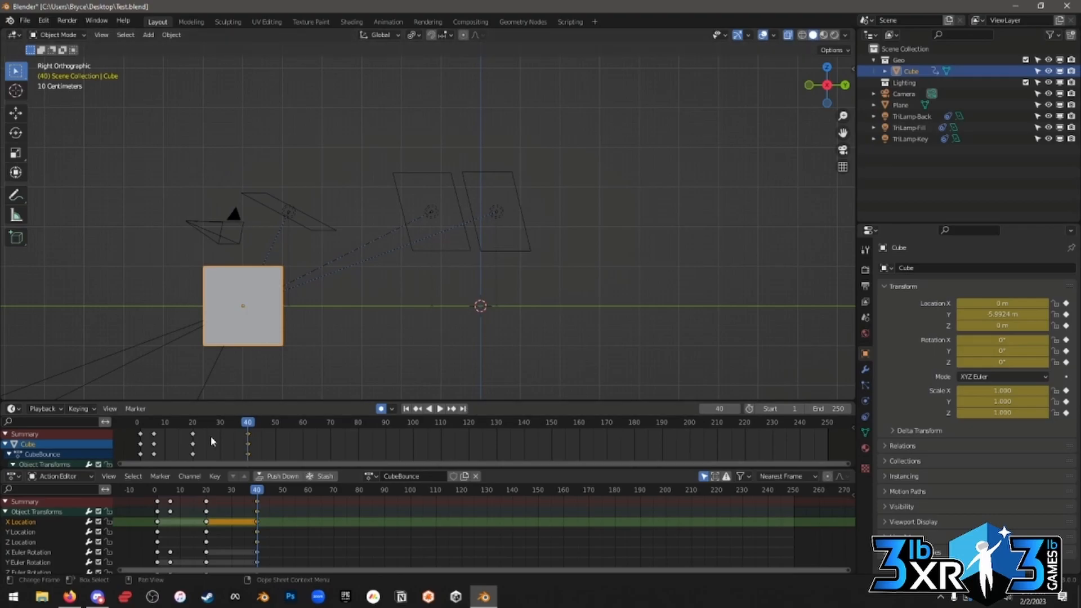
Play the cube's bounce from frame 1, scrub back to the start and stop the playback.
click(158, 490)
key(space)
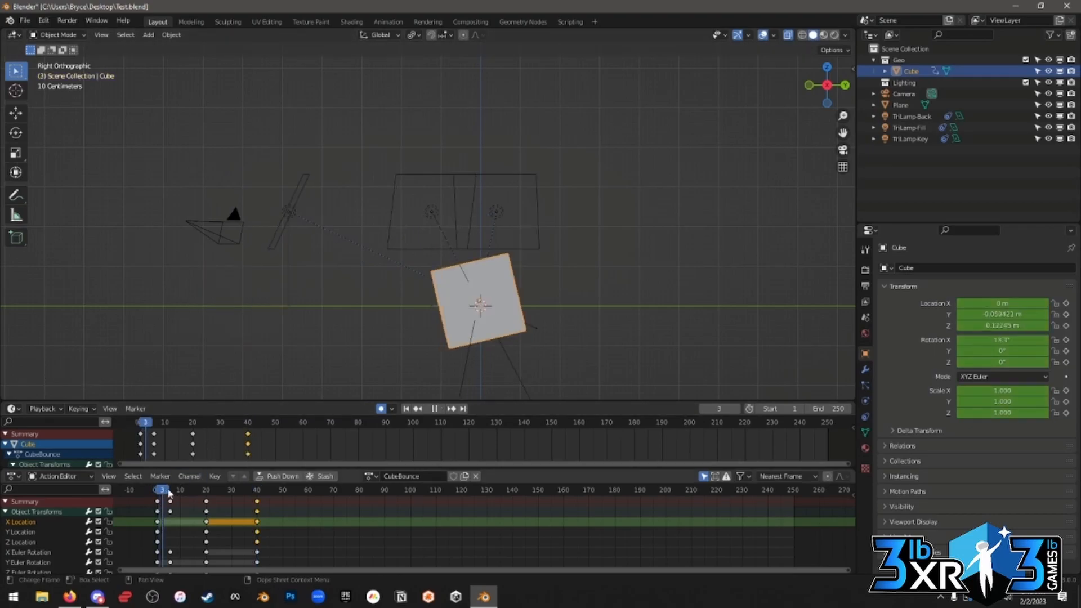
drag(233, 490, 158, 509)
key(space)
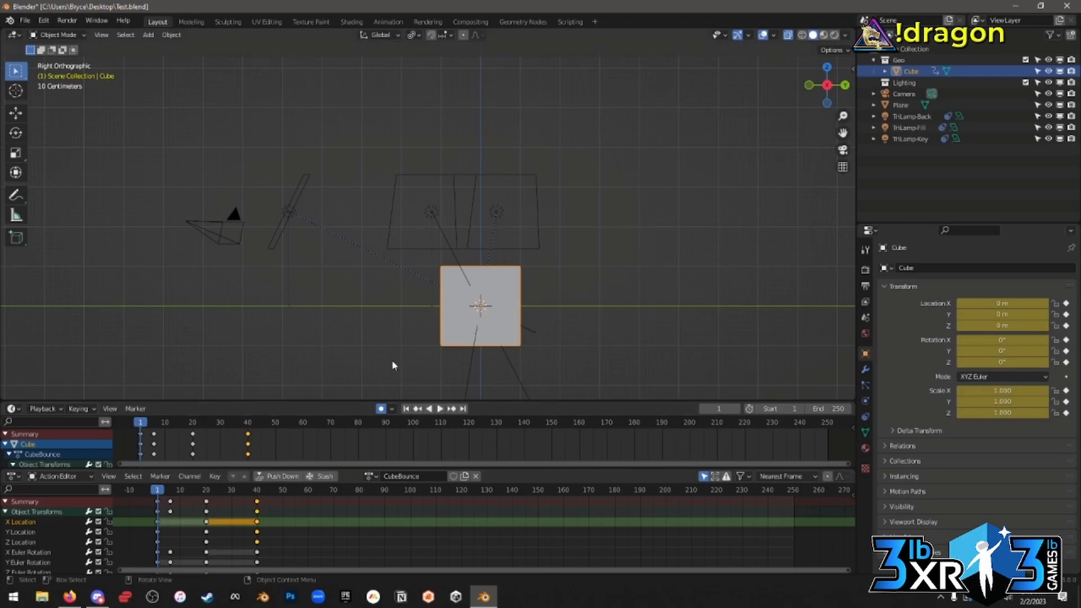
Review the available active keying sets and the auto-keying options.
click(77, 408)
click(79, 347)
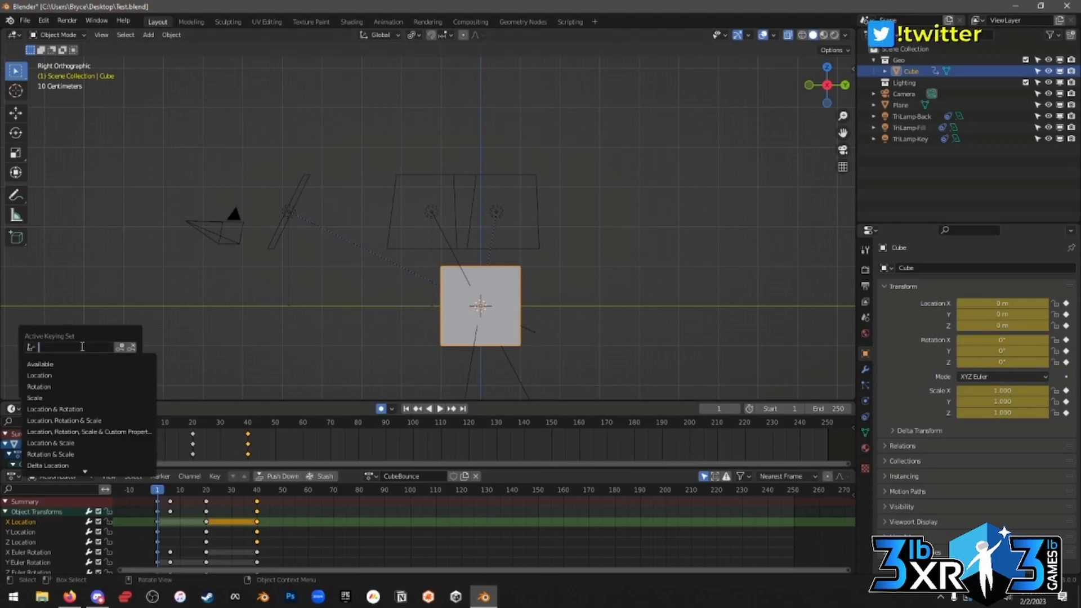
click(392, 409)
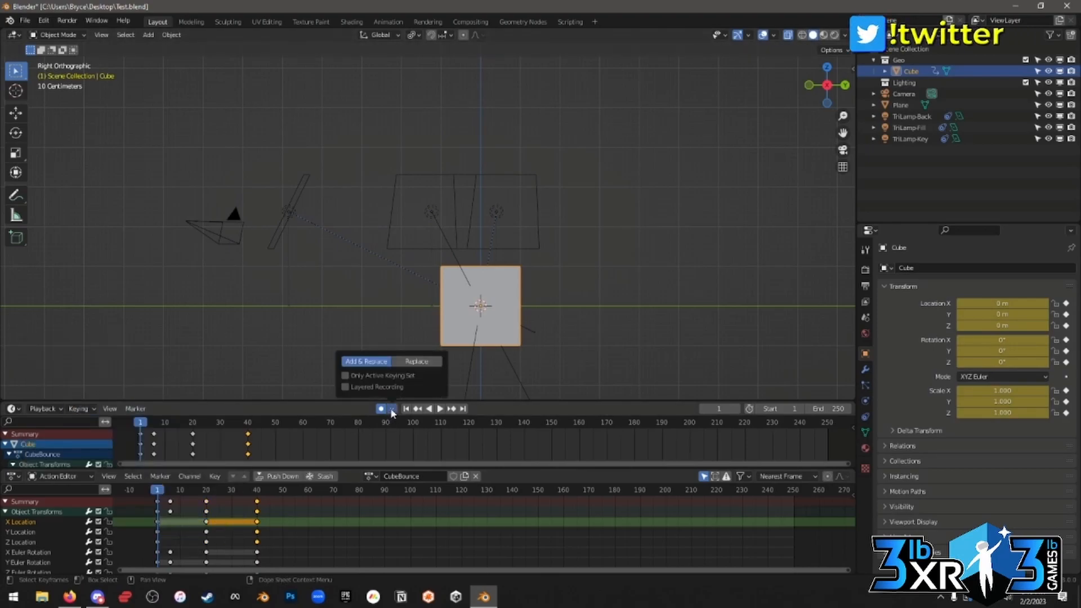
Delete the cube's scale keyframes from frame 6 onward in the Action Editor.
click(170, 489)
scroll(209, 528, down, 3)
scroll(219, 531, up, 3)
middle_drag(226, 534, 233, 471)
drag(312, 550, 170, 514)
key(x)
click(180, 533)
At frame 1, squash the cube along global Z to a scale of about 0.708.
scroll(191, 525, up, 4)
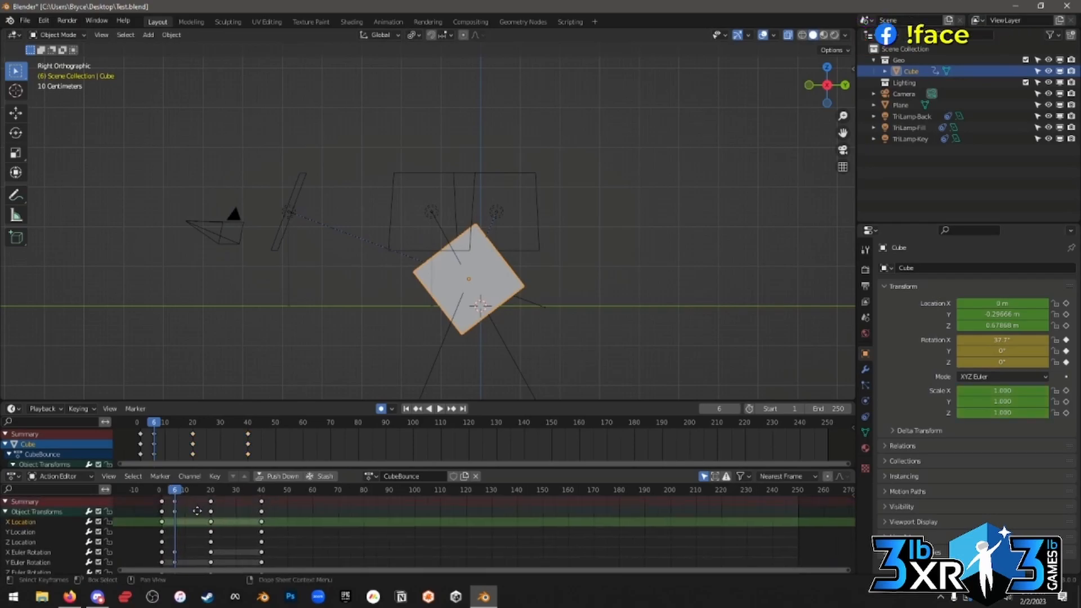
middle_drag(195, 507, 191, 522)
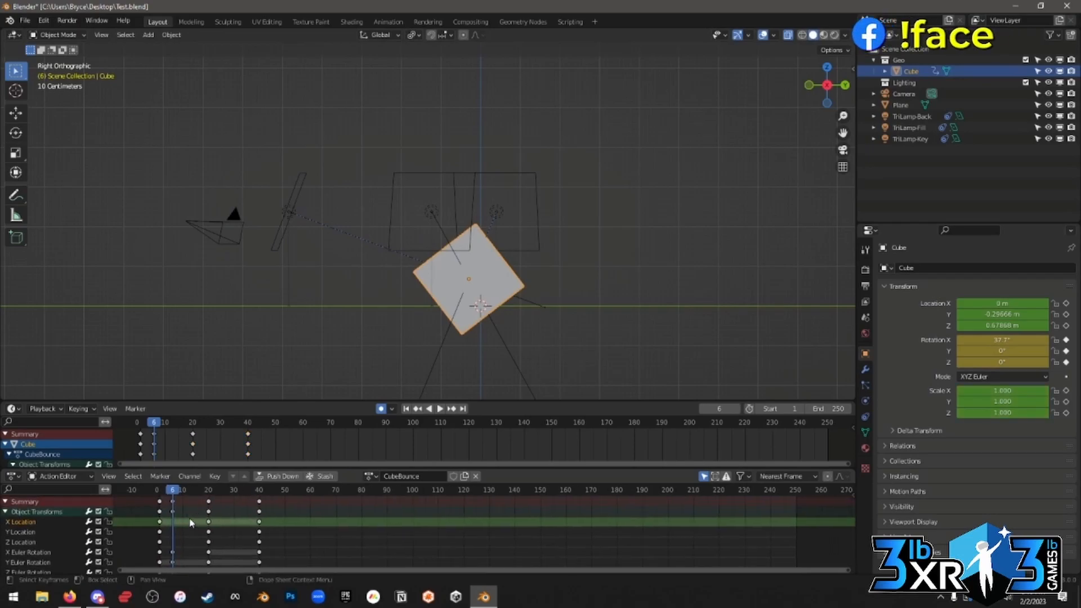
key(space)
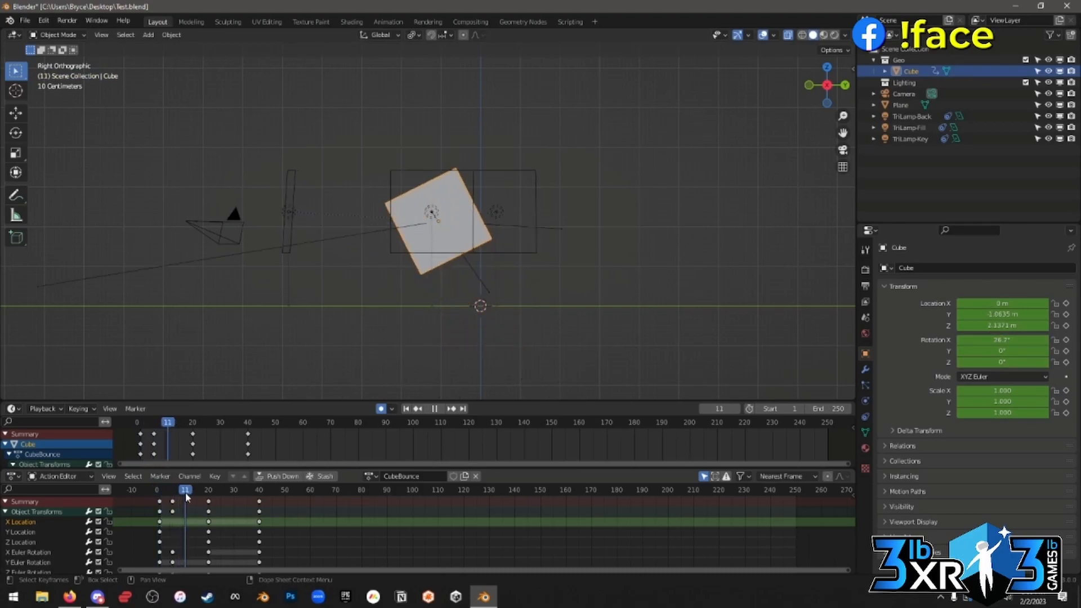
key(Escape)
key(s)
key(z)
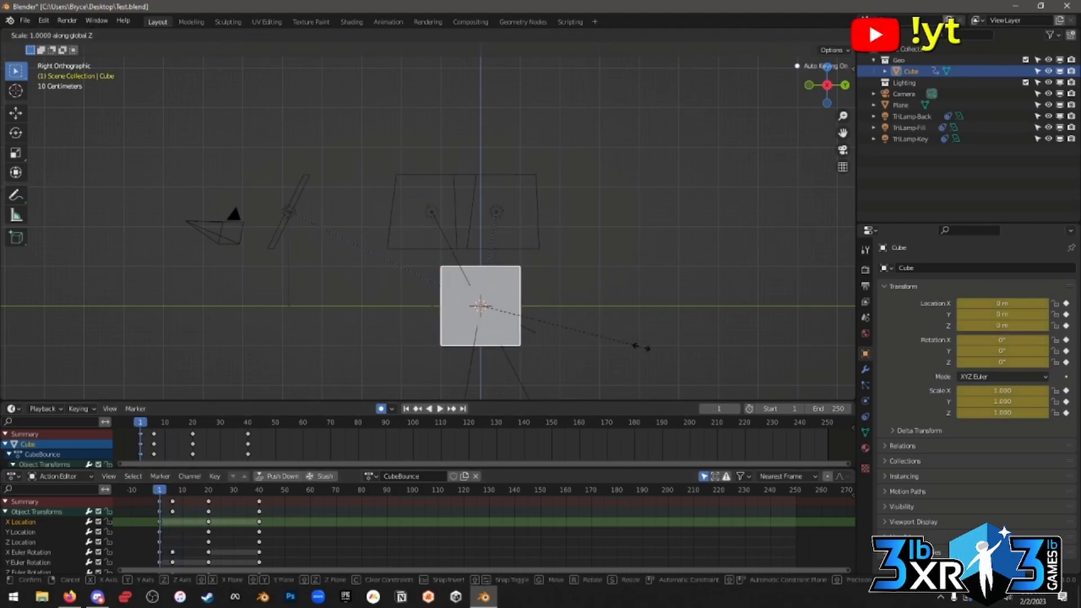
click(592, 337)
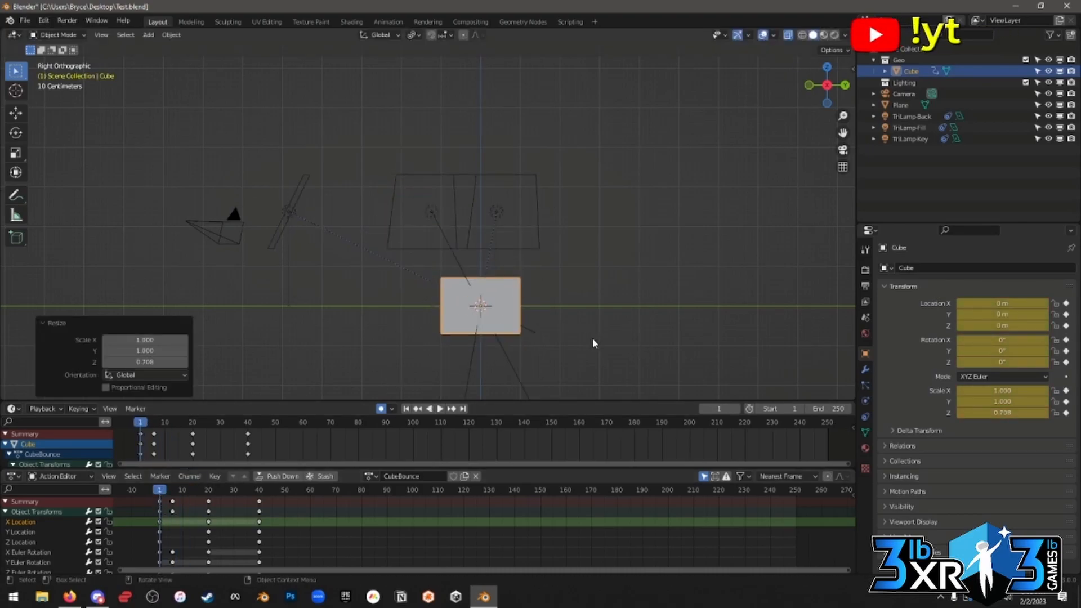
At frame 20, stretch the cube along global Z by a factor of about 2.074.
key(space)
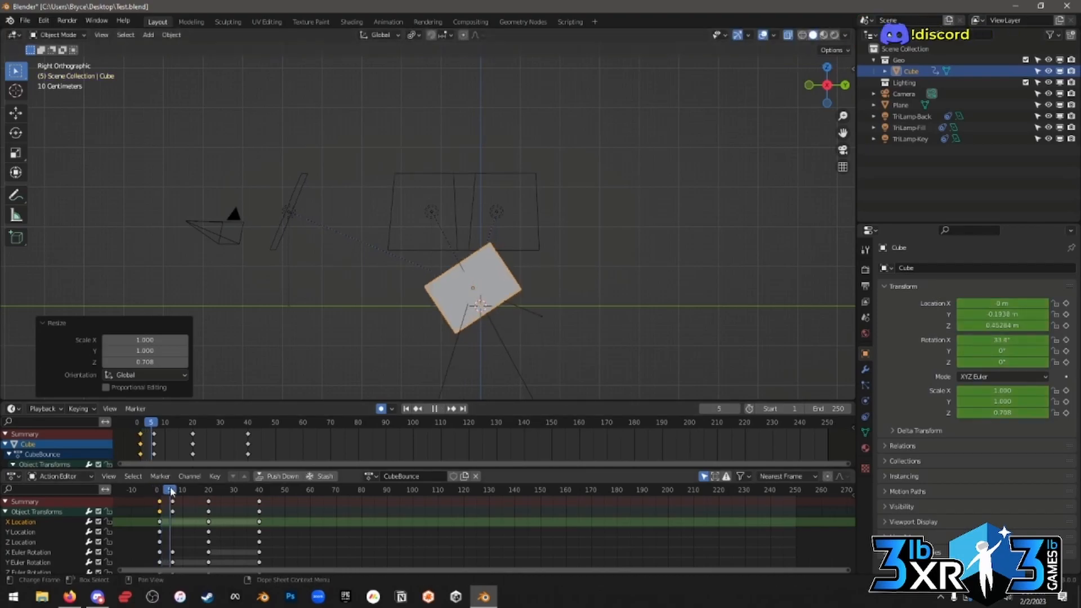
key(space)
key(s)
key(z)
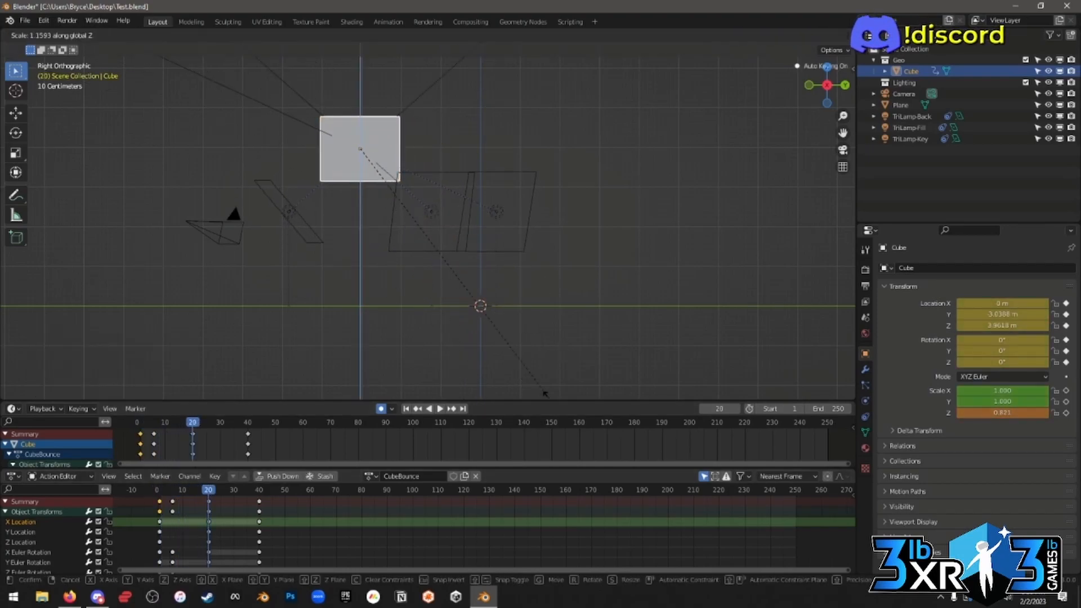
key(Return)
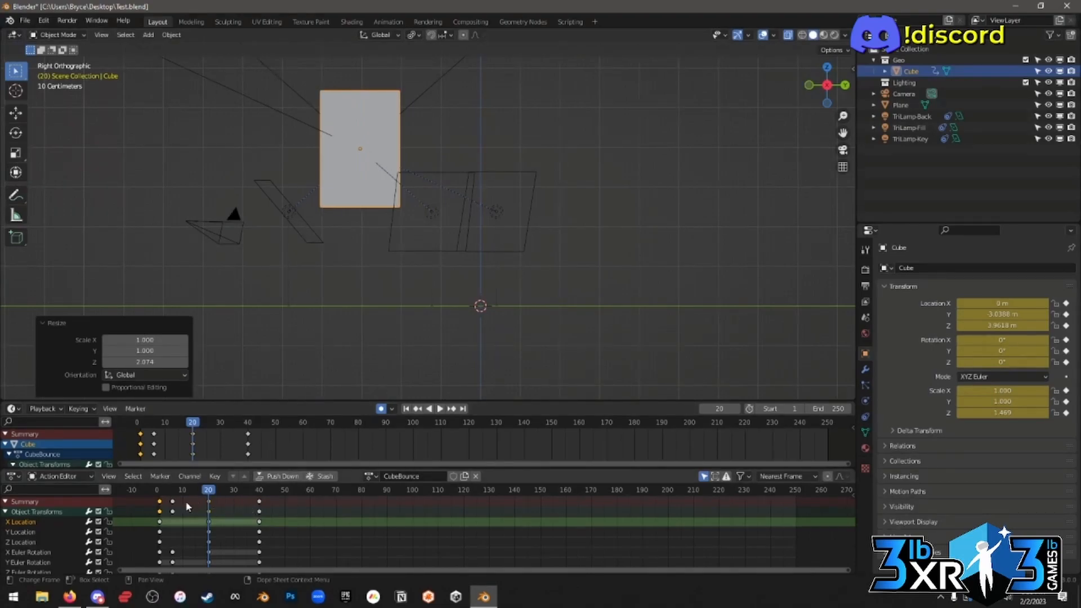
Duplicate the cube's frame 1 scale keyframes onto frame 40.
click(259, 511)
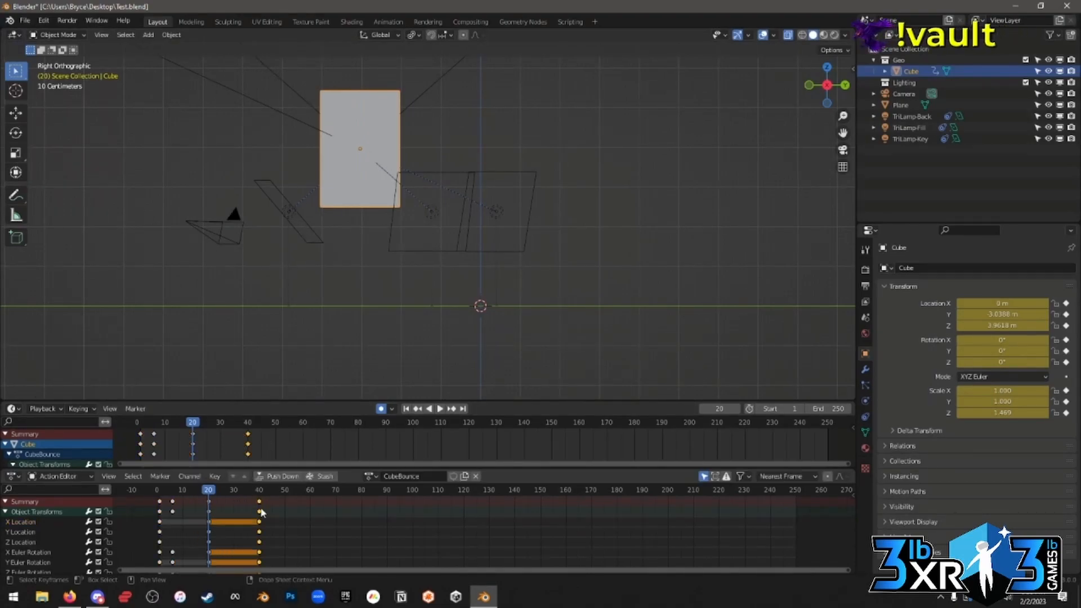
drag(163, 491, 260, 493)
key(ctrl+z)
key(ctrl+z)
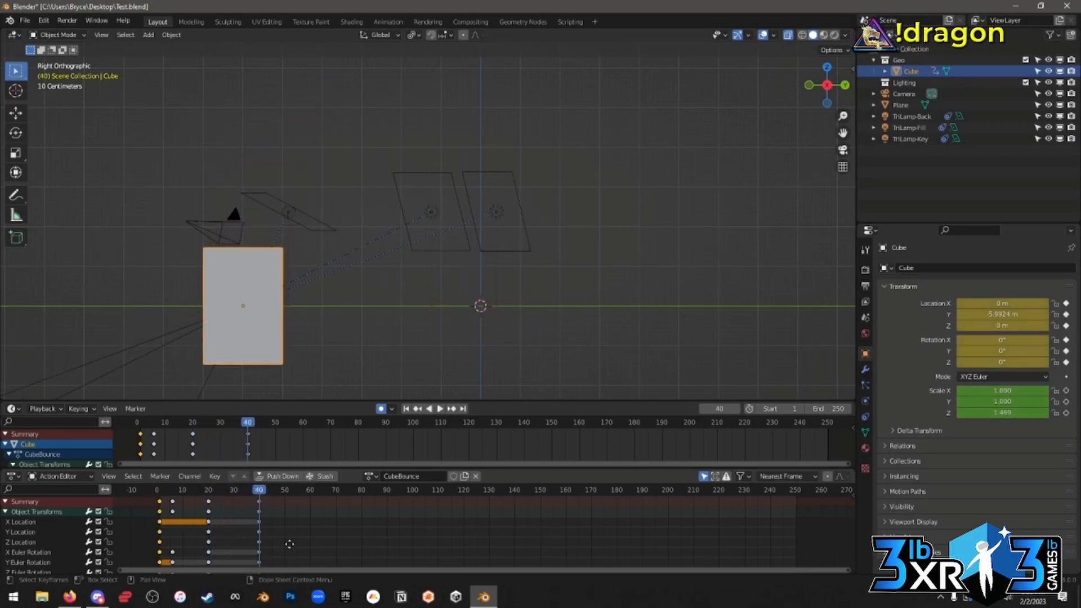
middle_drag(289, 543, 297, 491)
drag(185, 555, 157, 519)
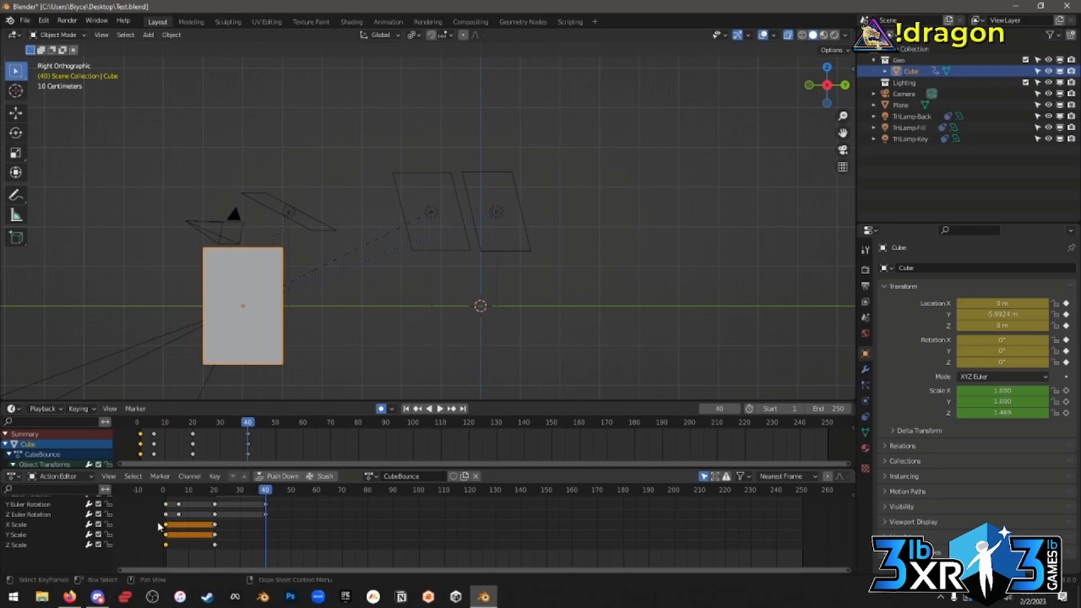
key(shift+d)
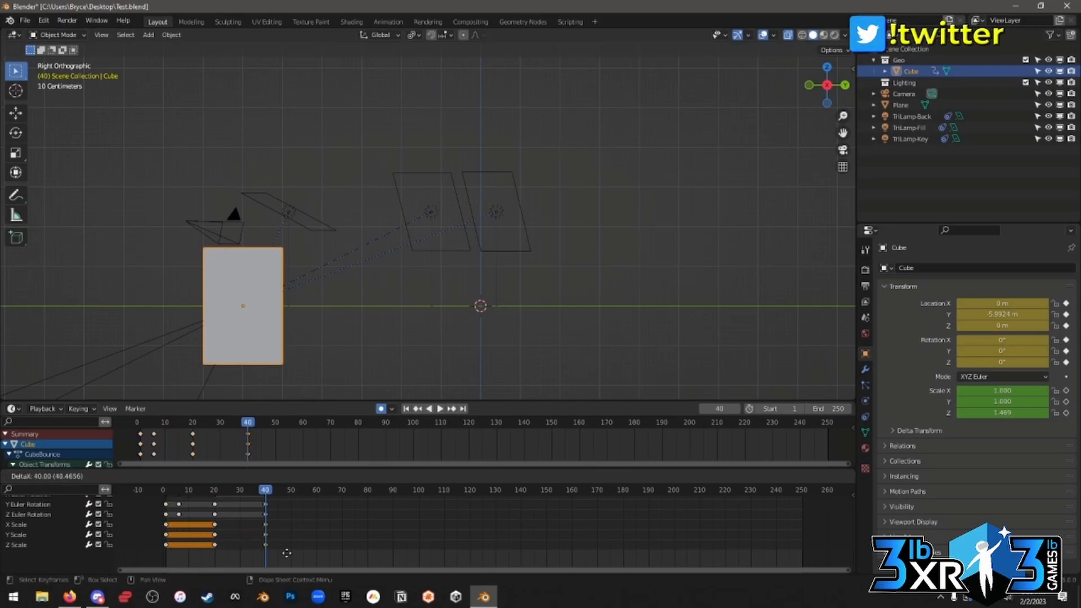
click(287, 553)
Play the bounce up to frame 40, and move the duplicated X, Y and Z scale keyframes to frame 35.
click(164, 488)
key(space)
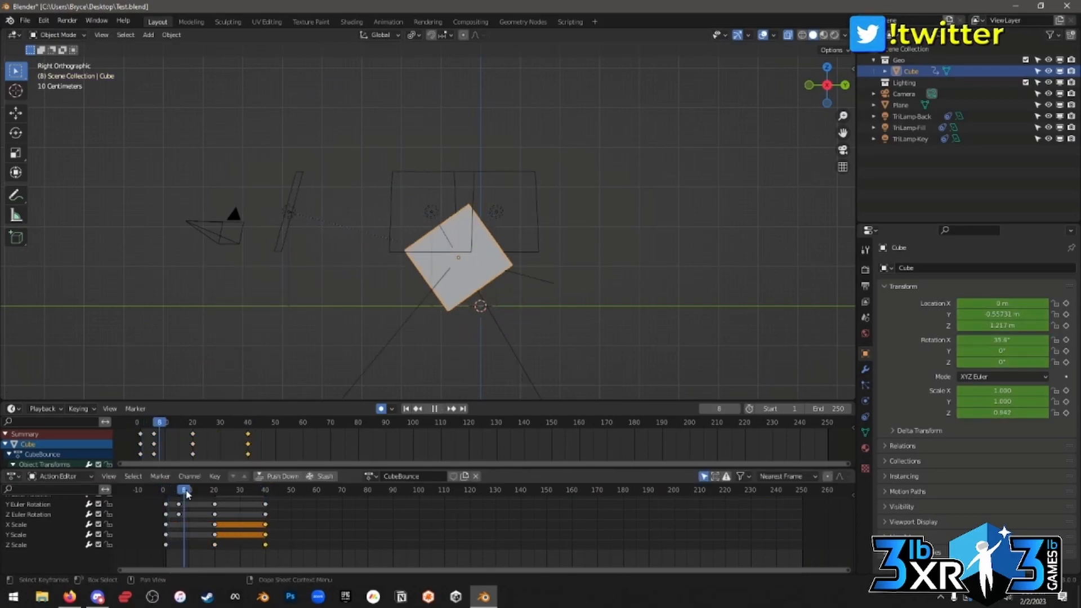
drag(232, 496, 266, 504)
key(g)
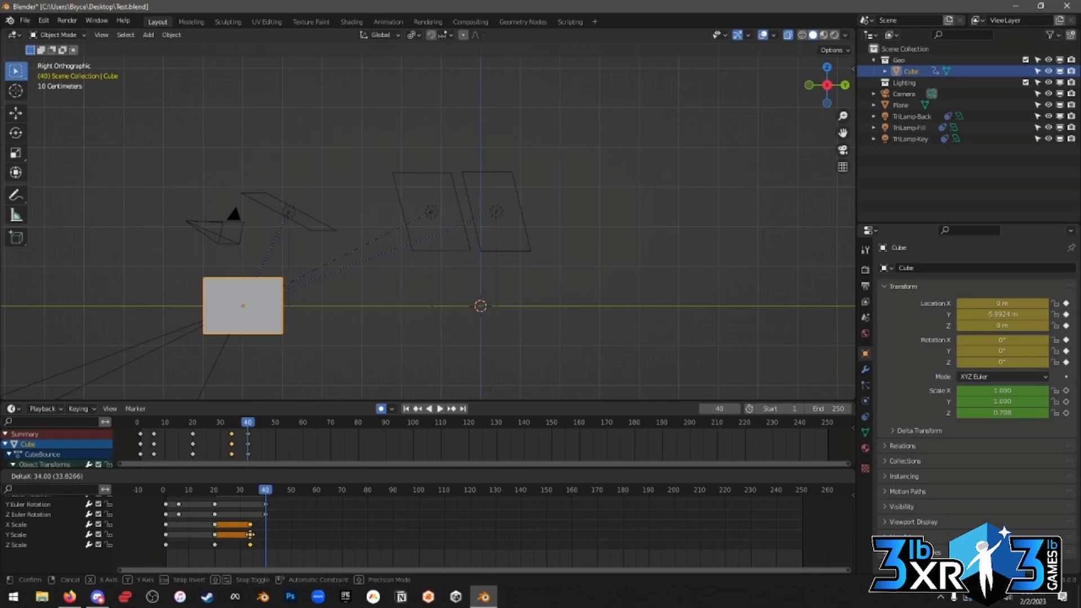
click(253, 534)
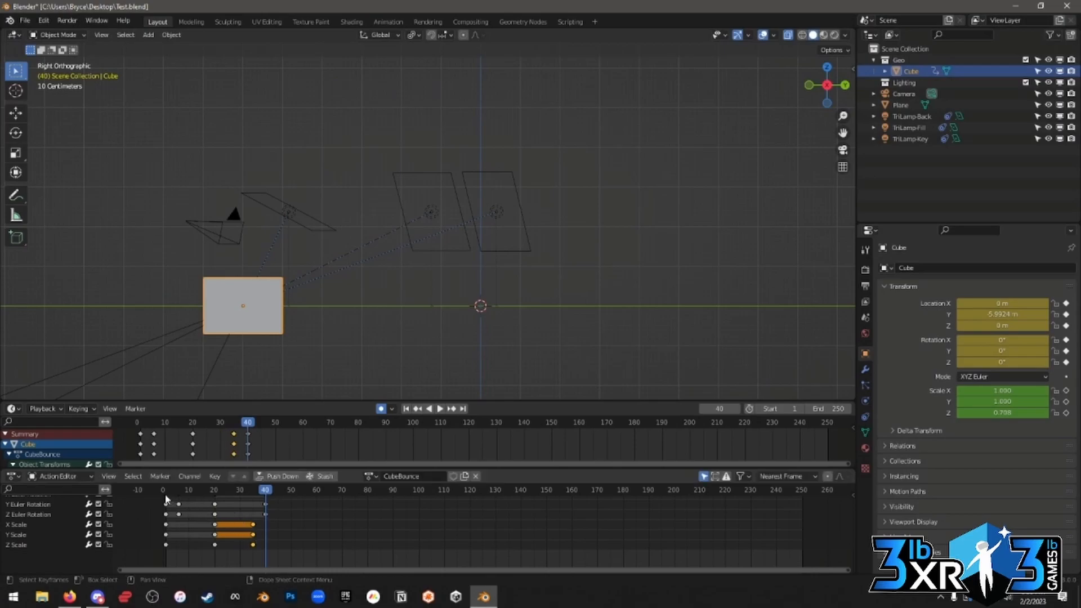
Replay the bounce from the start and clear the cube's scale at frame 40 to key it back to 1.000.
key(shift+Left)
key(space)
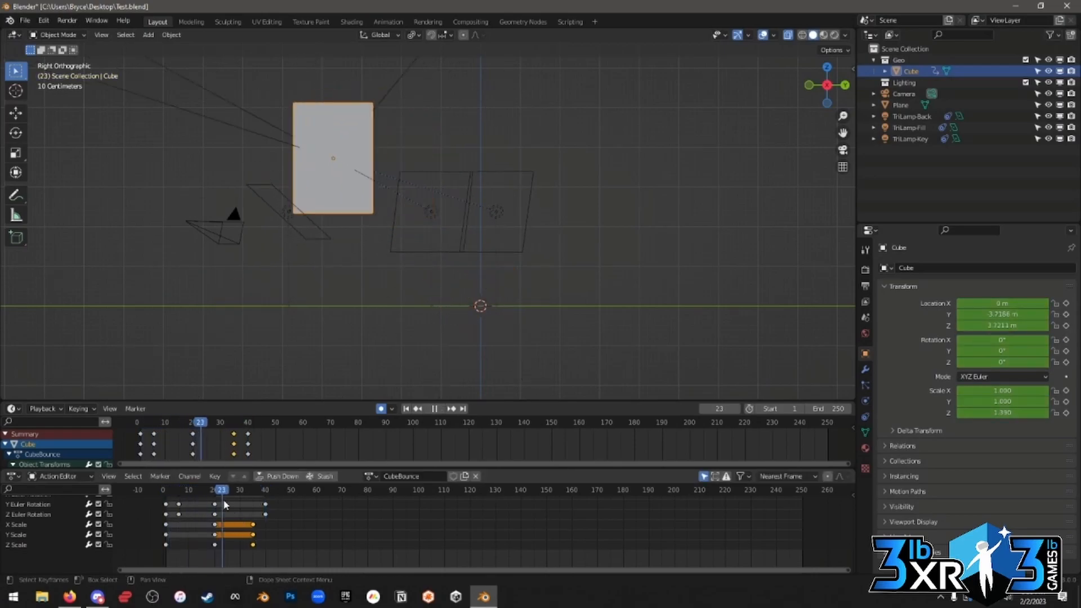
mouse_move(250, 504)
mouse_down()
mouse_move(269, 505)
mouse_move(218, 519)
mouse_move(253, 523)
mouse_up()
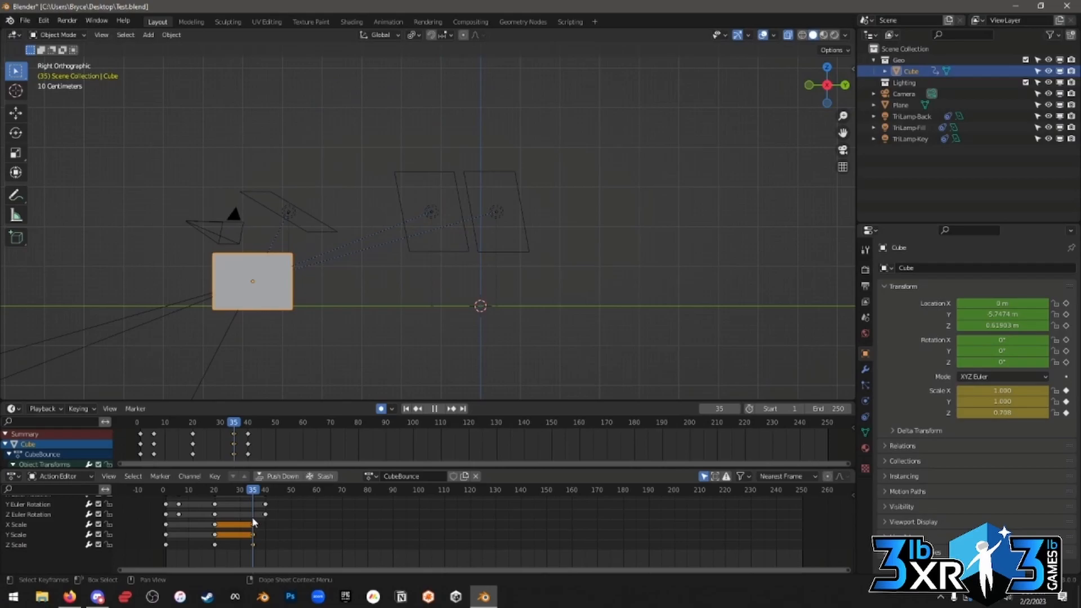
drag(251, 522, 265, 519)
key(alt+s)
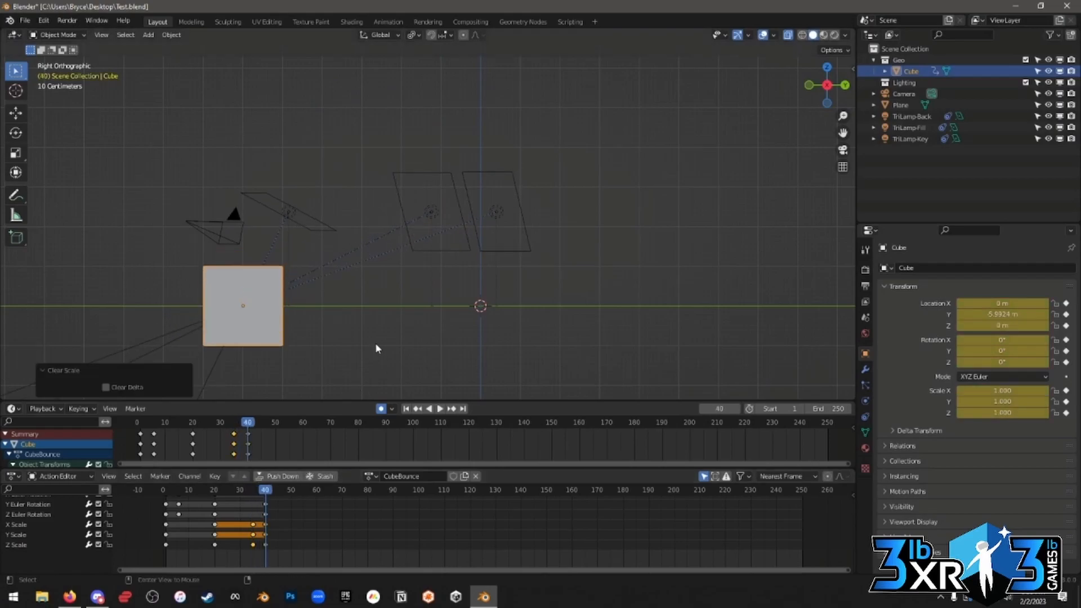
Replay the bounce and shift the scale keyframes at frames 35 and 40 five frames later.
key(shift+Left)
key(space)
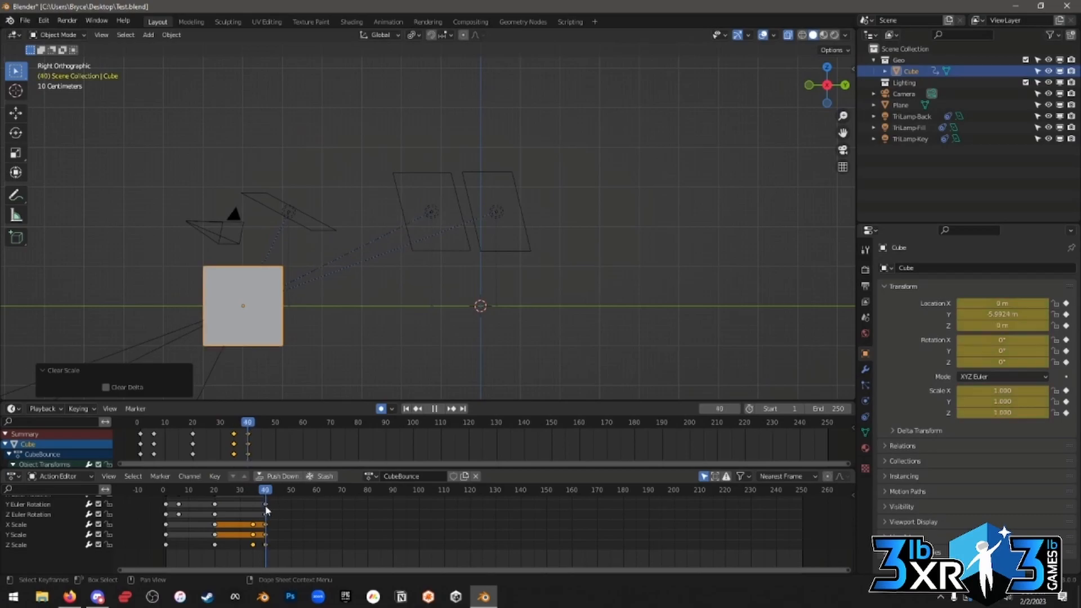
key(space)
key(g)
click(276, 538)
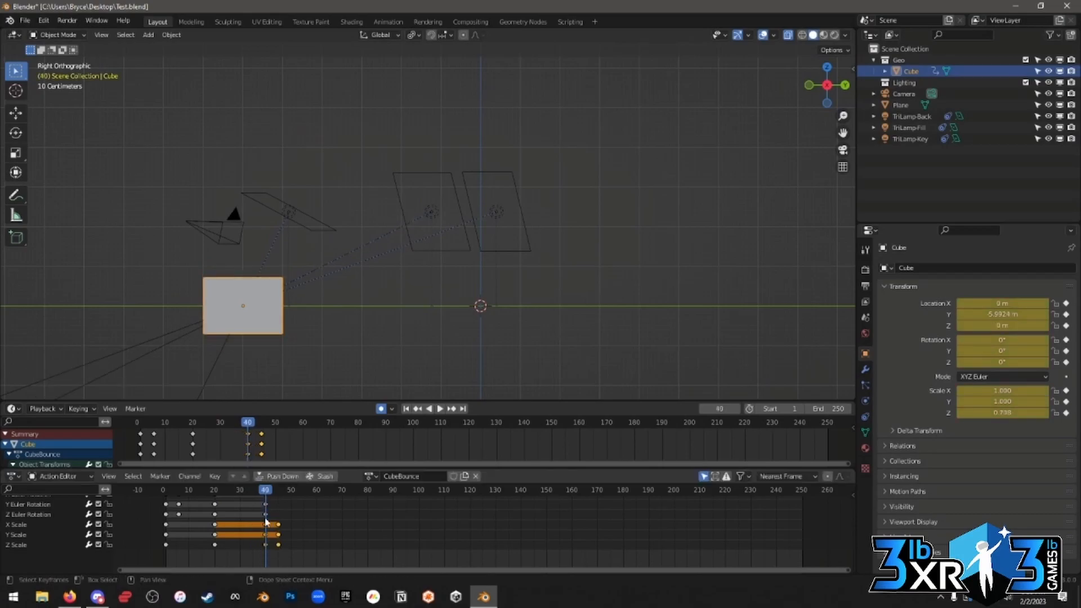
Duplicate the frame 20 X, Y and Z scale keyframes onto frame 35 and play the bounce from frame 1.
drag(213, 489, 265, 494)
click(215, 526)
shift+click(215, 535)
shift+click(215, 545)
key(shift+d)
click(267, 537)
click(166, 492)
key(space)
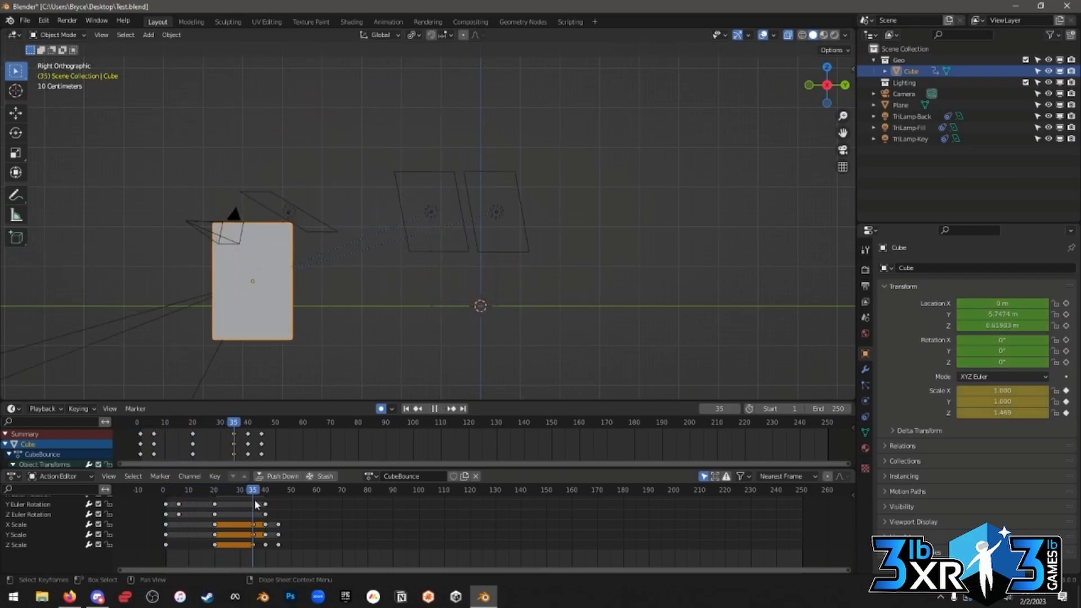
Stop the playback and delete the cube's scale keyframes at frame 45.
key(space)
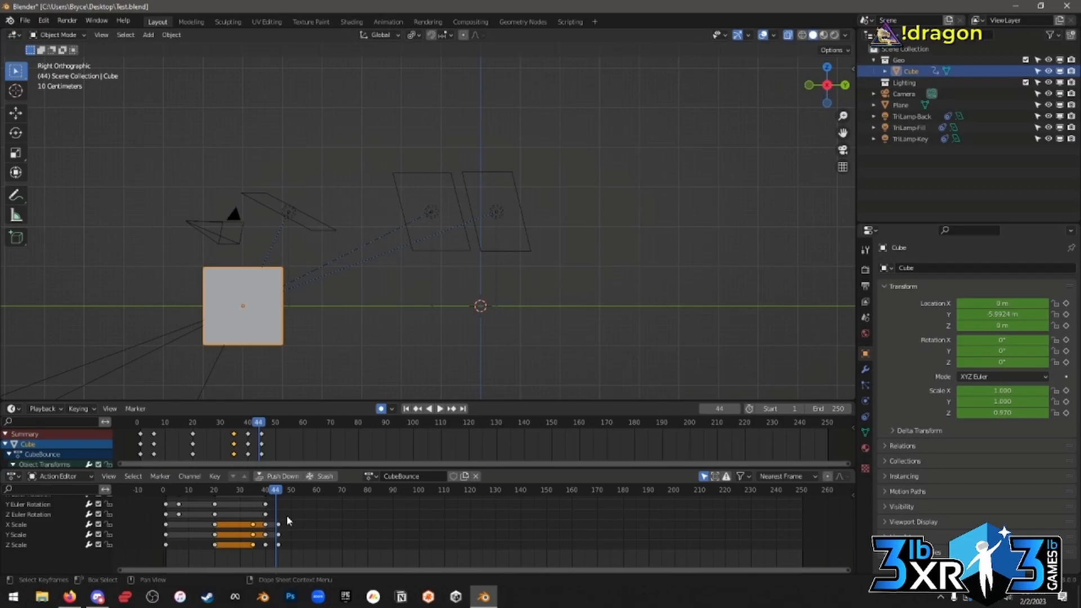
click(278, 525)
key(x)
click(279, 525)
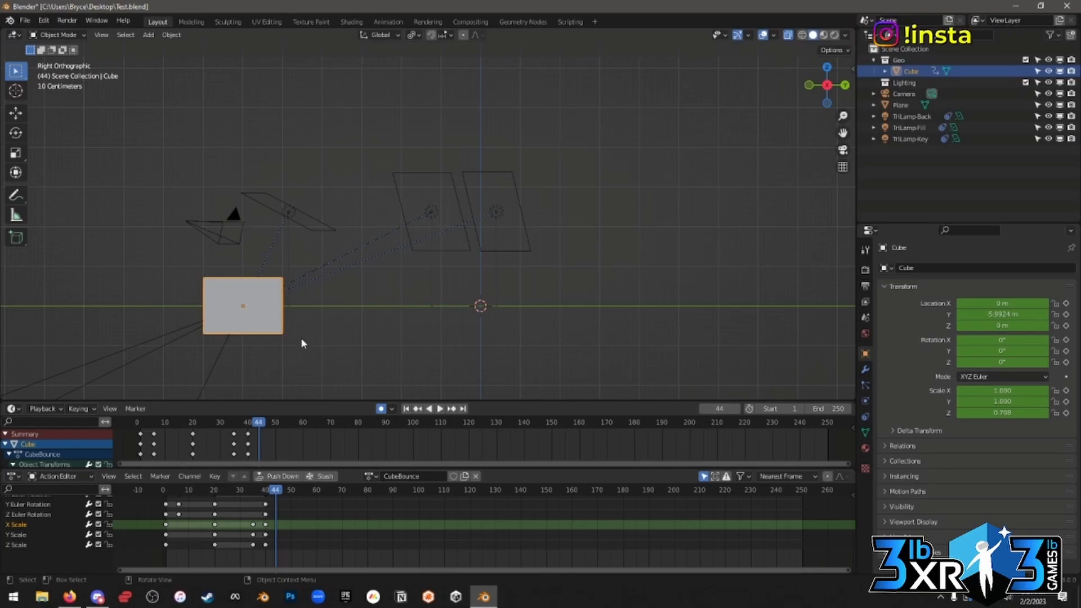
Try raising the cube 0.71 m along global Z at frame 44, and delete the keyframes this adds.
click(78, 408)
click(107, 347)
key(g)
key(z)
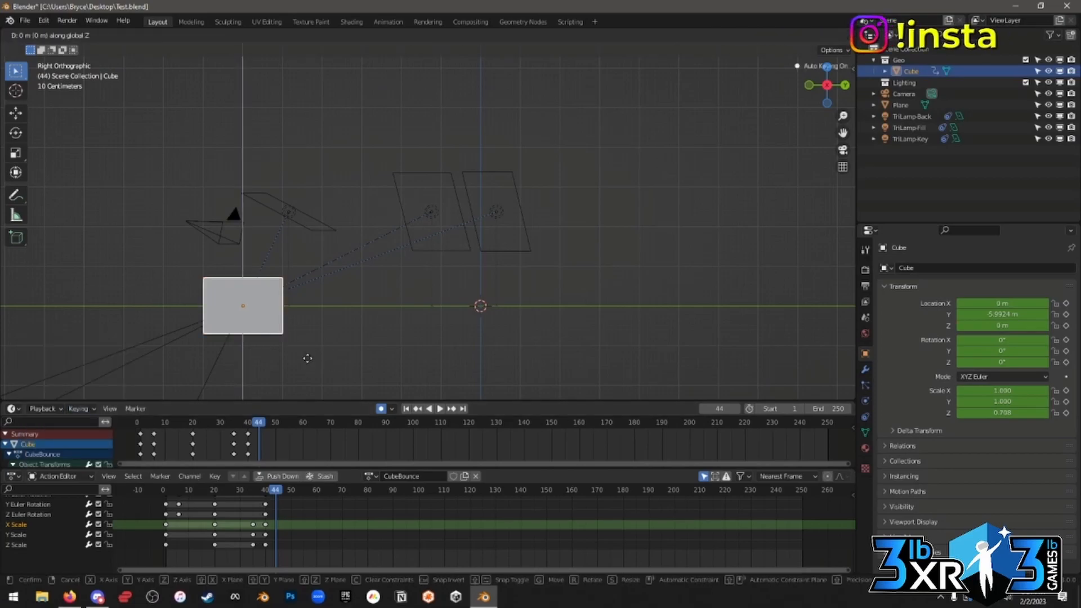
click(309, 334)
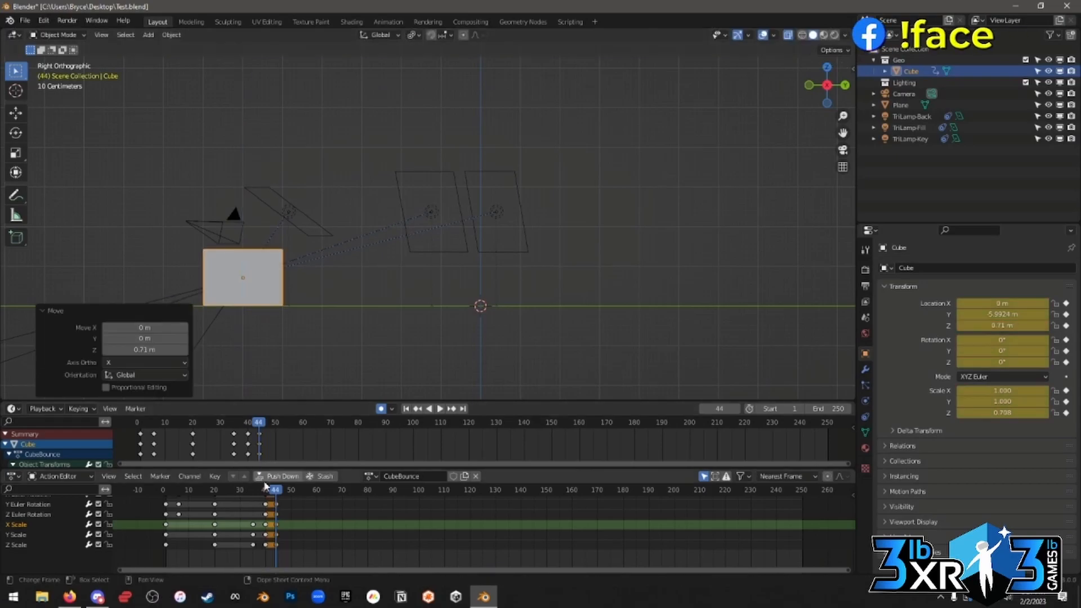
key(x)
click(280, 503)
Raise the squashed cube about 0.71 m along global Z at frame 40 and again at frame 1.
click(266, 490)
key(g)
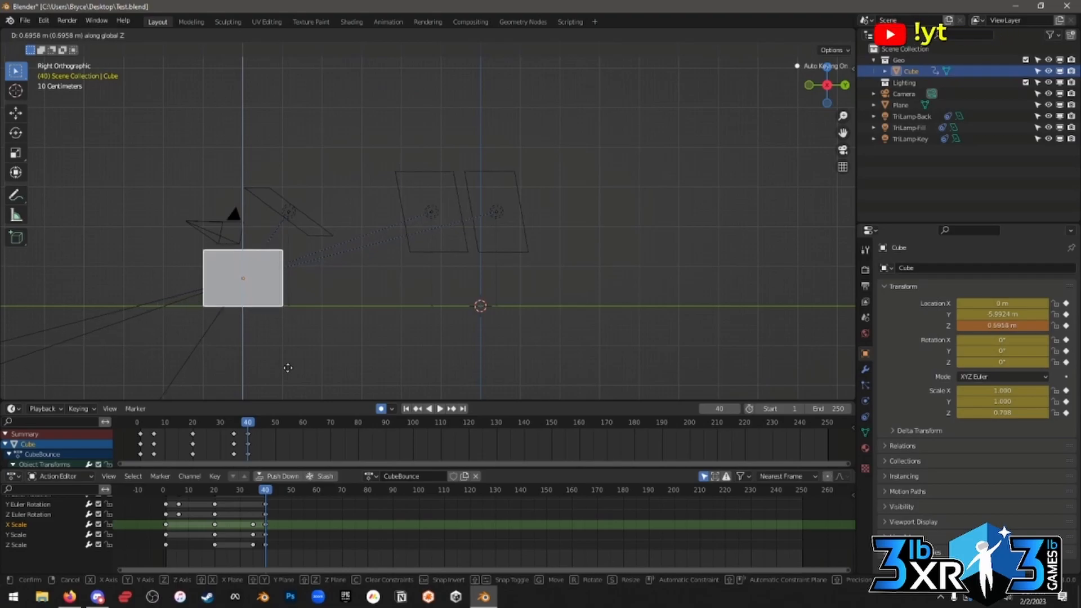
click(284, 367)
click(210, 491)
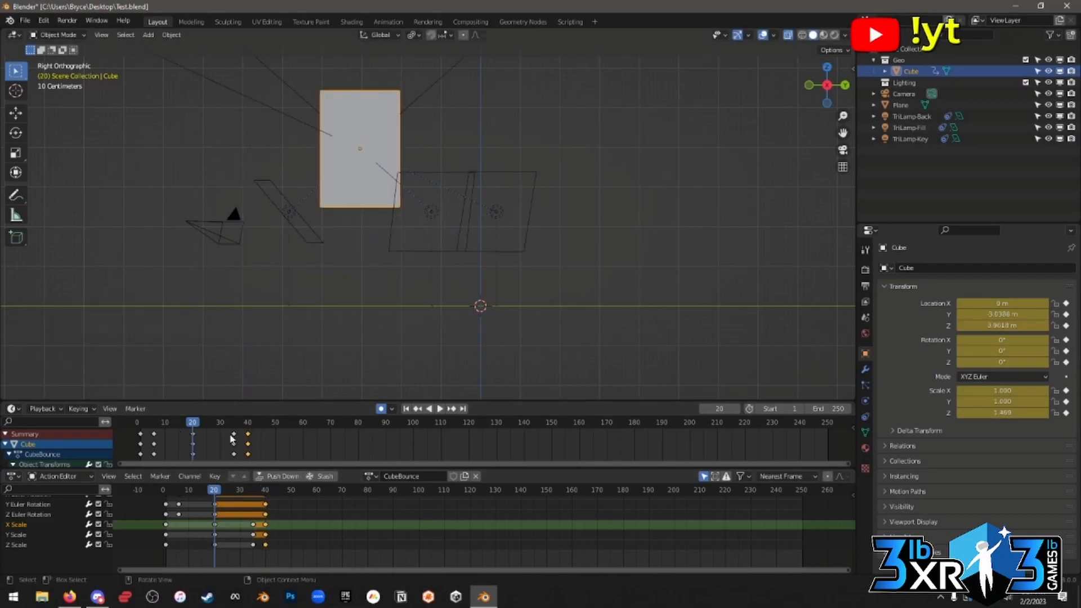
click(166, 492)
key(g)
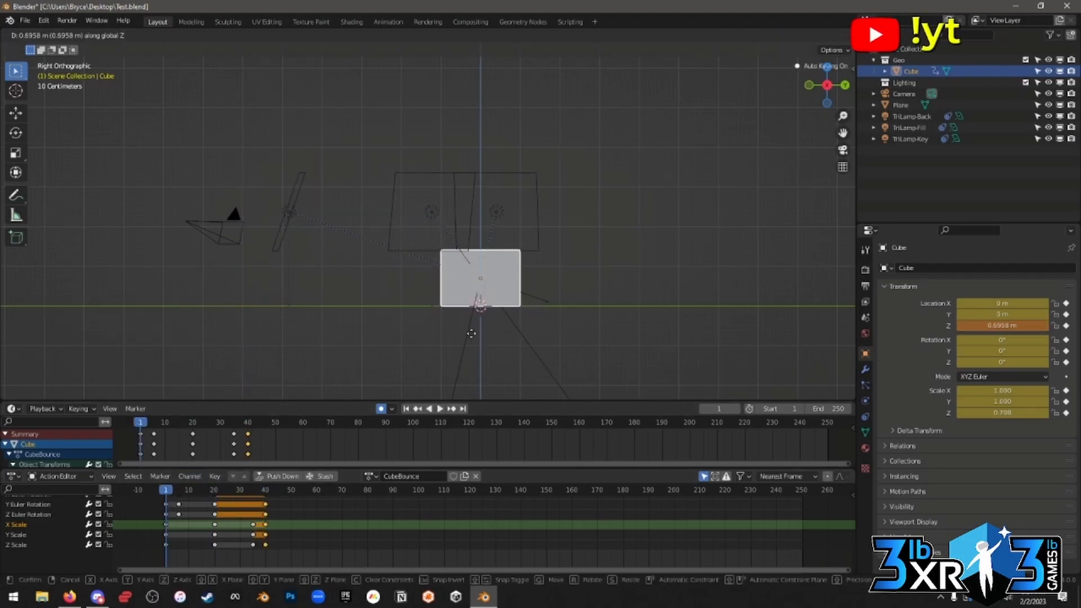
click(473, 332)
Play the bounce and scrub to frame 40 to check the squash and stretch against the ground line.
key(space)
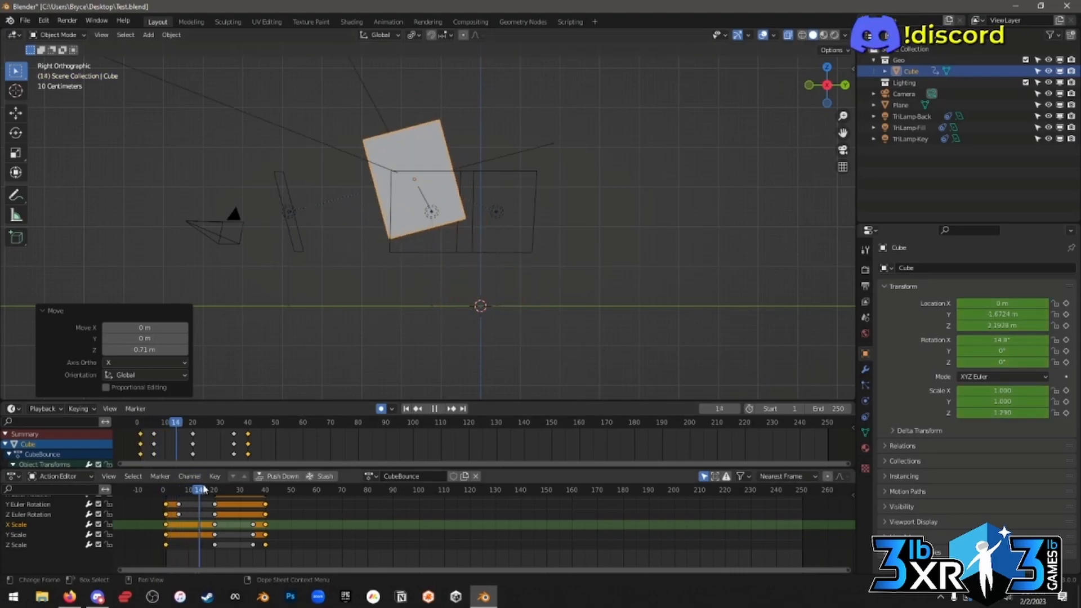
mouse_move(256, 488)
mouse_down()
mouse_move(268, 490)
mouse_move(241, 492)
mouse_move(267, 494)
mouse_up()
middle_drag(332, 524, 382, 570)
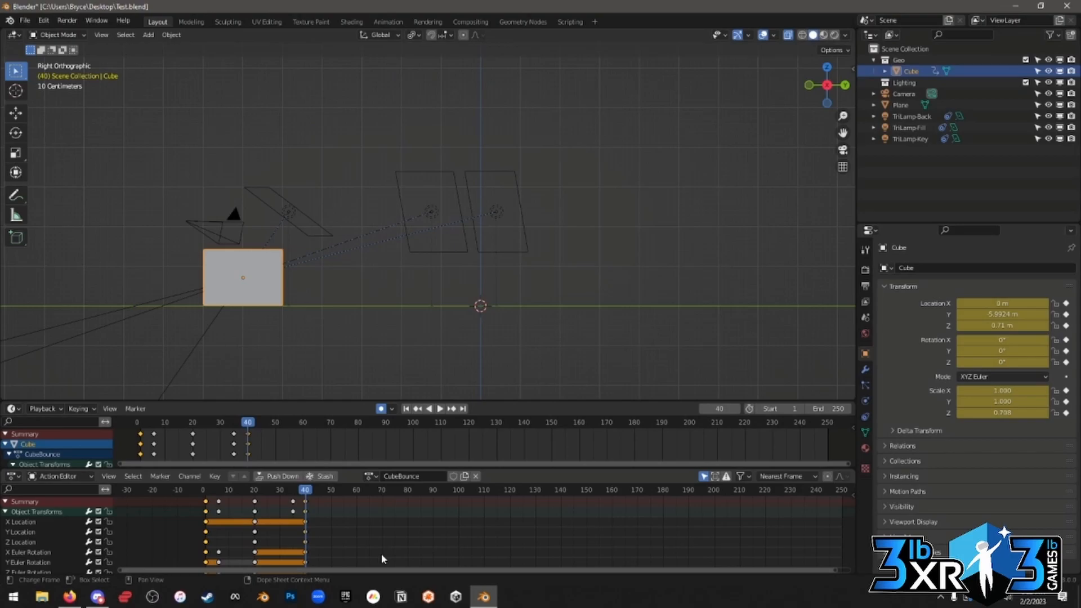
Switch the viewport to Rendered shading and play the bounce from frame 1 in a perspective view of the scene.
key(z)
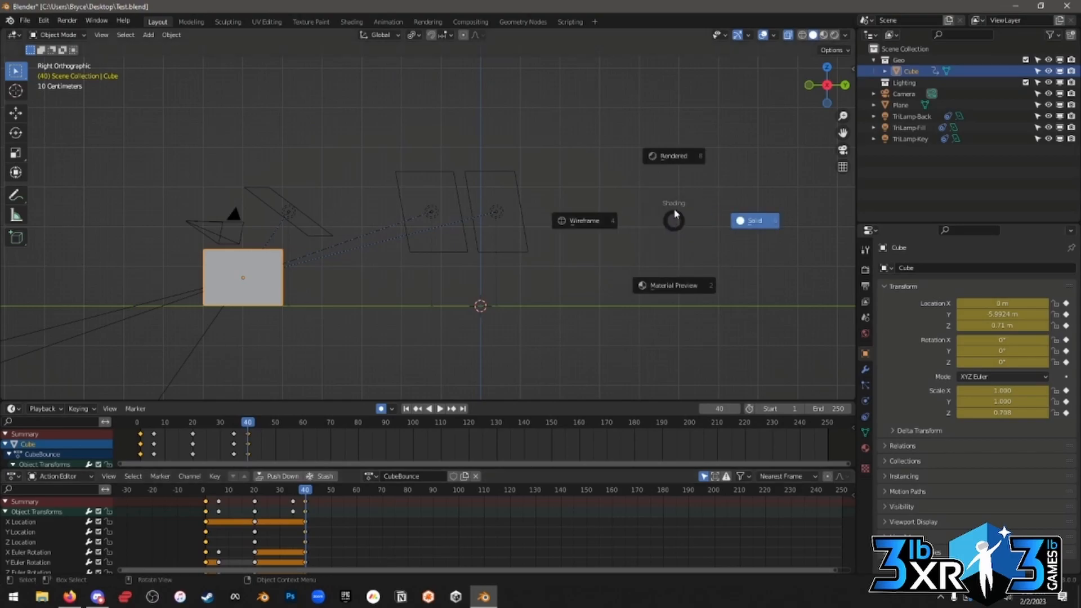
click(674, 193)
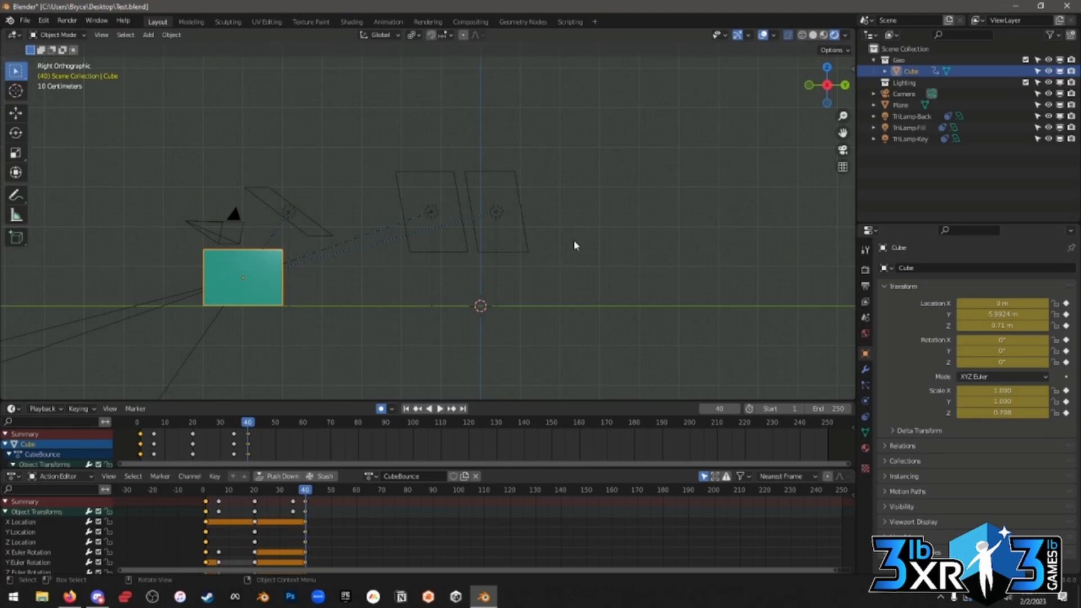
middle_drag(574, 241, 462, 273)
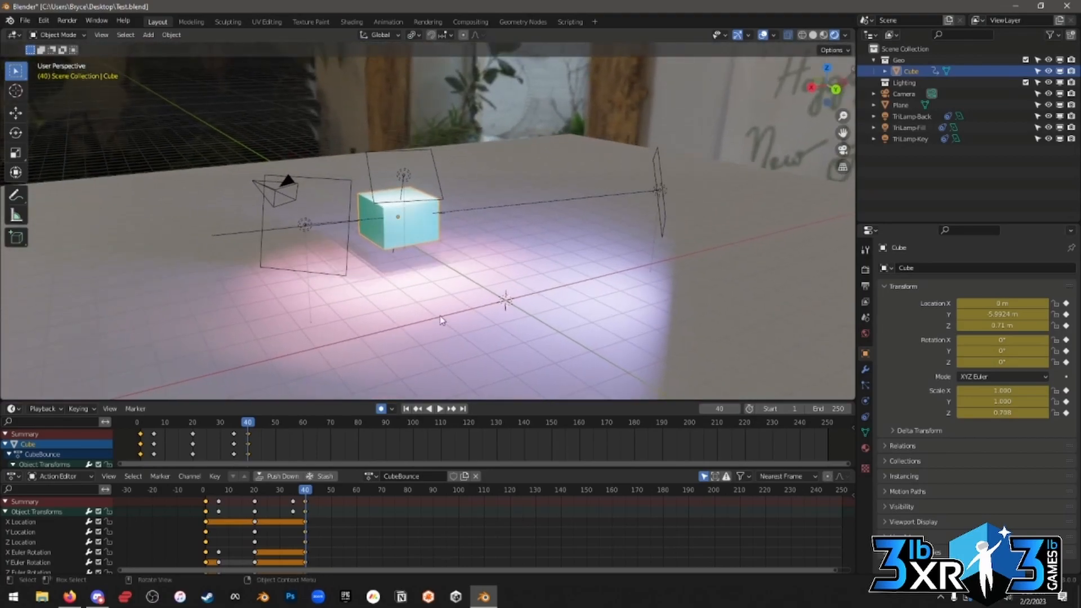
click(207, 493)
key(space)
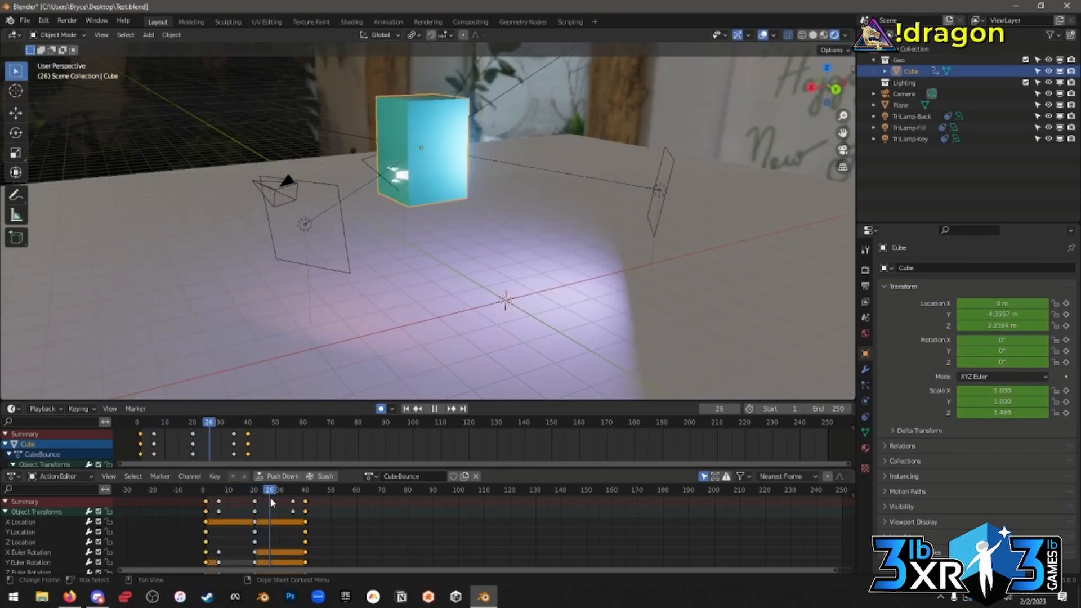
key(space)
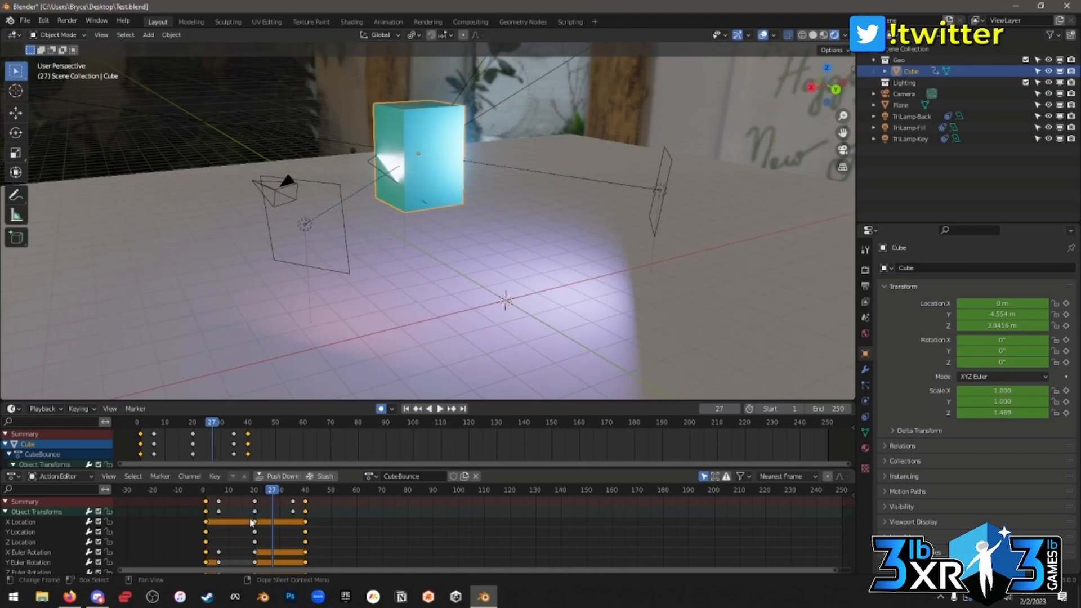
Rotate the cube about -24° around global X at frame 29, and select the ground plane at frame 41.
click(277, 495)
key(r)
key(x)
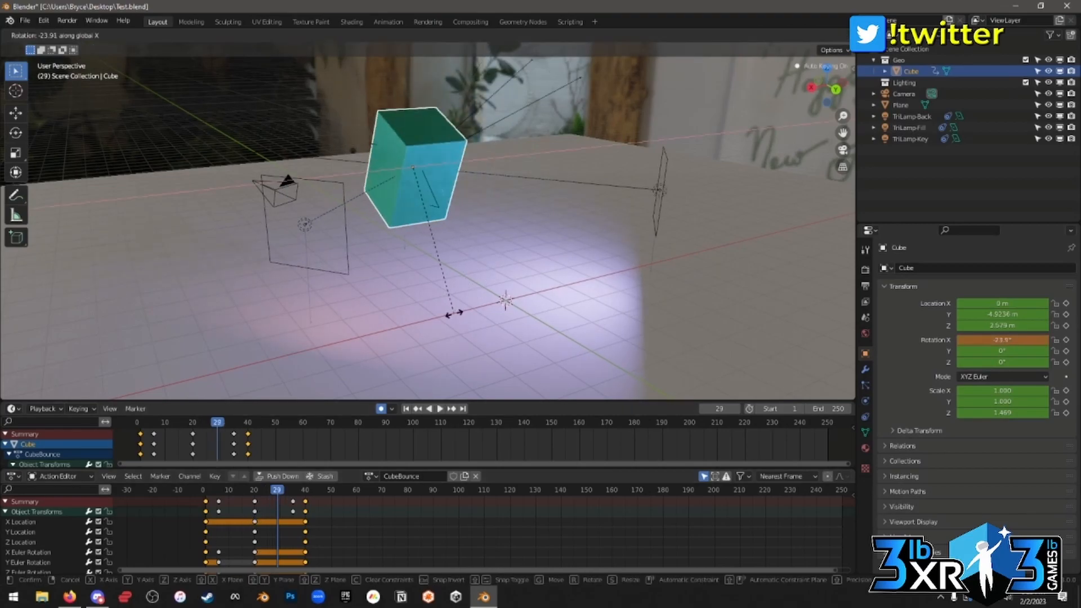
click(454, 313)
drag(206, 491, 308, 501)
middle_drag(419, 354, 389, 329)
click(390, 330)
key(g)
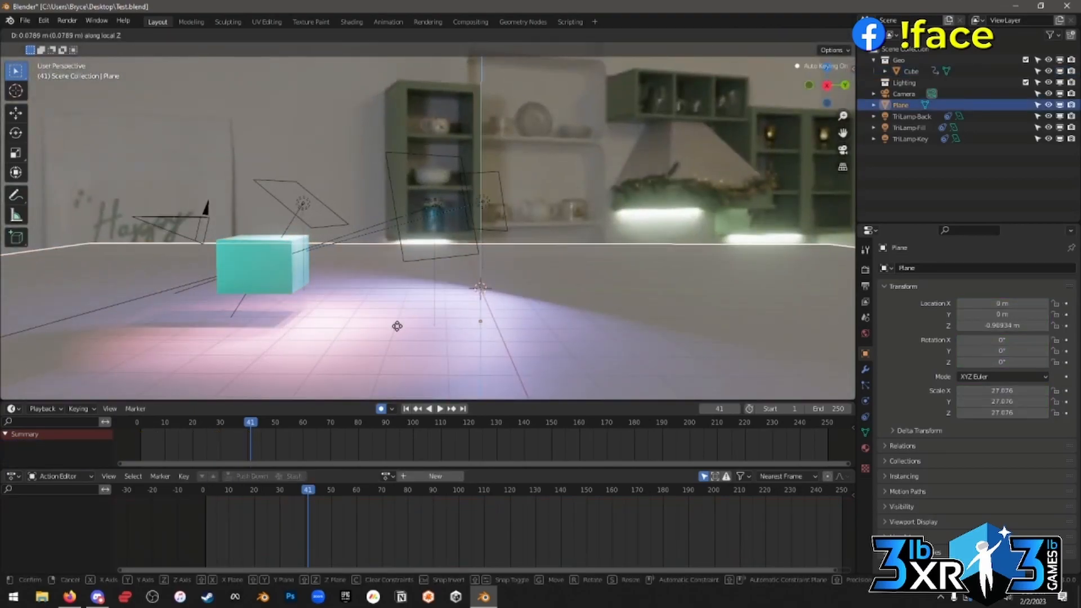
key(z)
key(z)
click(394, 318)
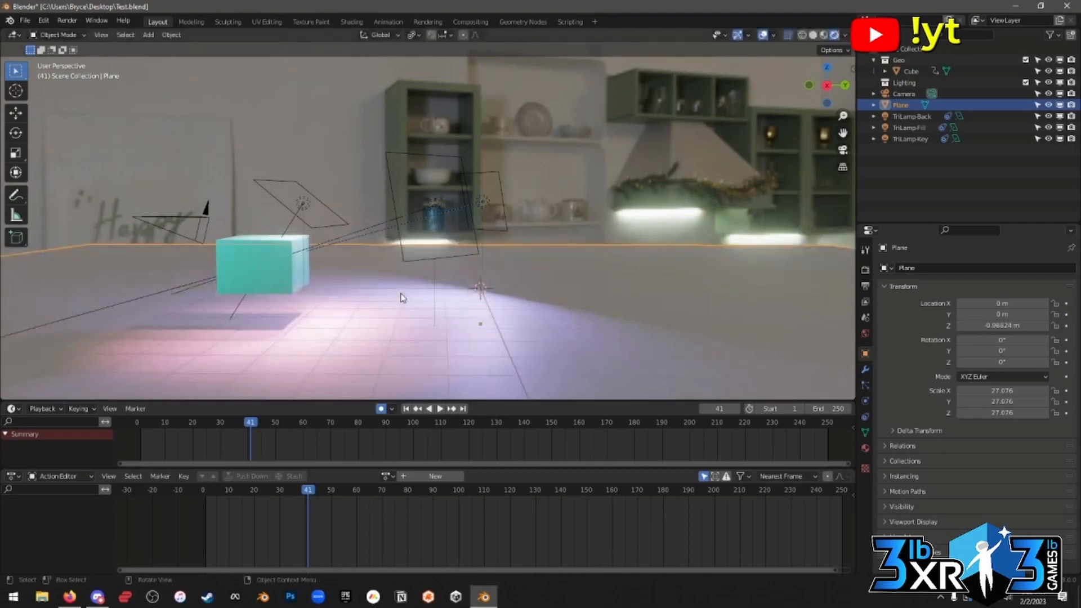
Raise the ground plane about 0.98 m along its local Z at frame 1, and play the bounce to check ground contact.
key(shift+Left)
key(g)
key(z)
key(z)
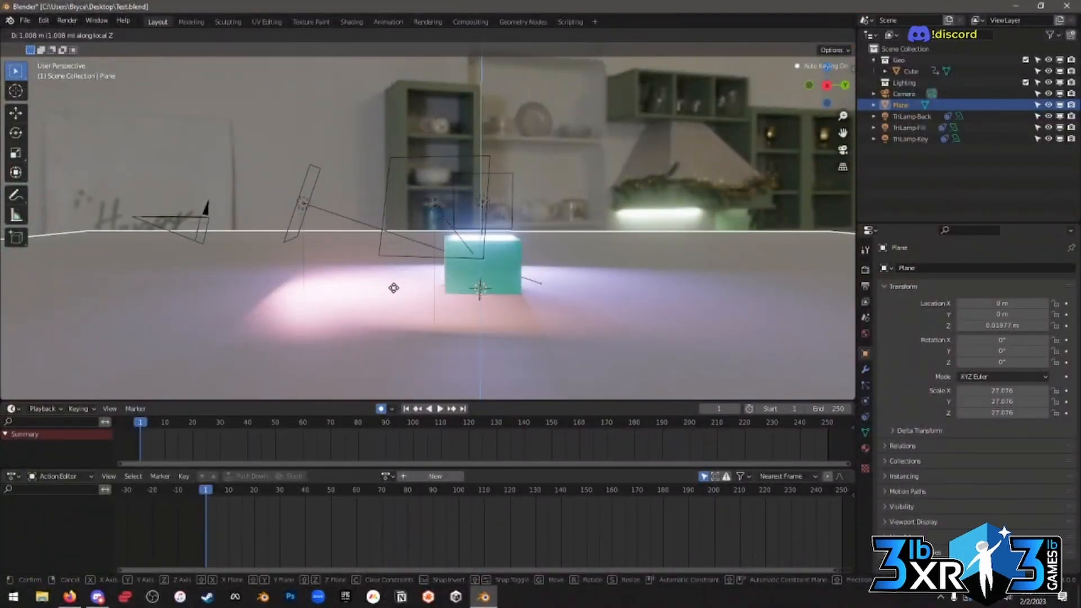
click(395, 292)
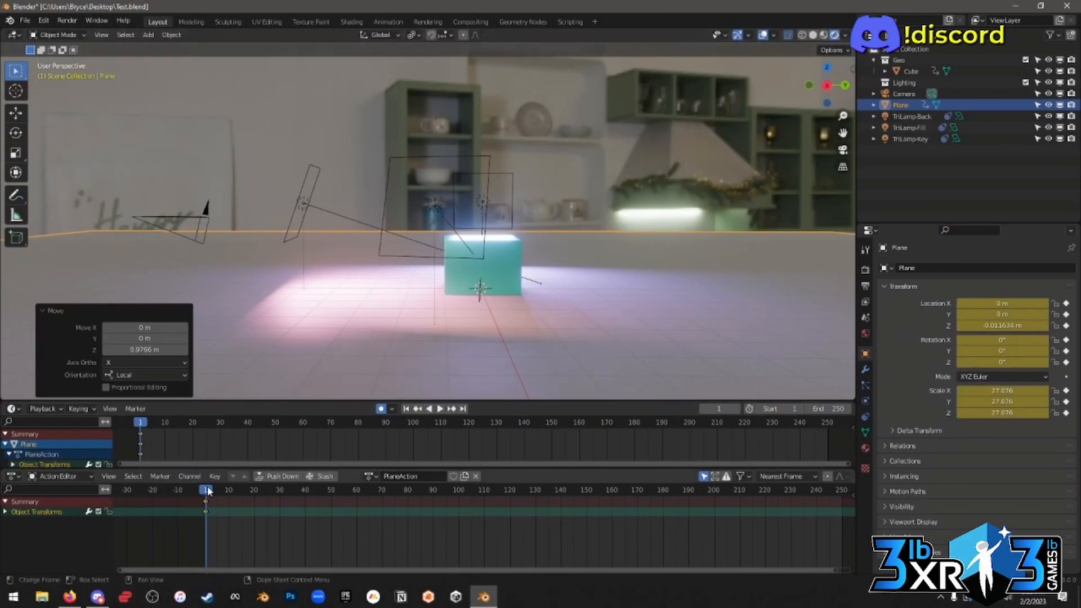
key(space)
drag(325, 493, 207, 504)
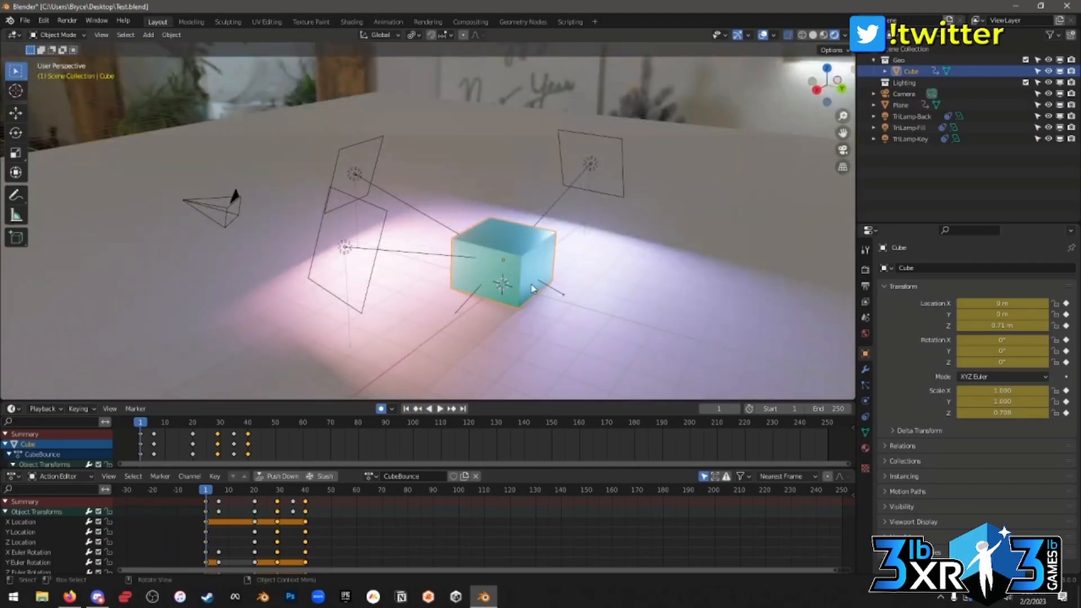
key(s)
key(shift+z)
right_click(536, 286)
Widen the squashed cube at frame 40 by scaling it about 1.49 with the global Z axis excluded.
shift+middle_drag(537, 286, 495, 258)
scroll(513, 275, up, 2)
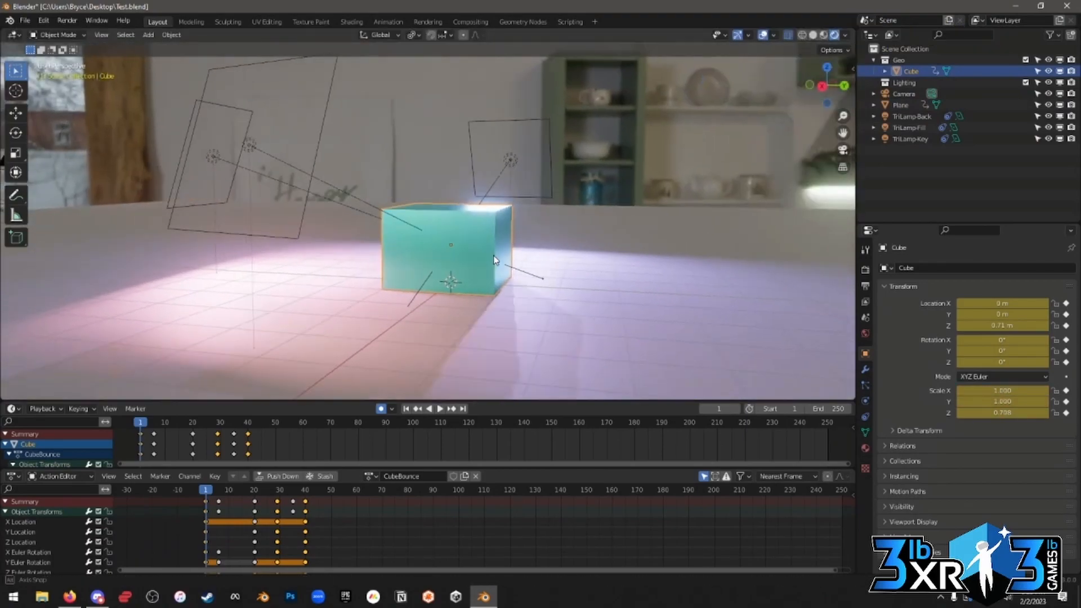
key(space)
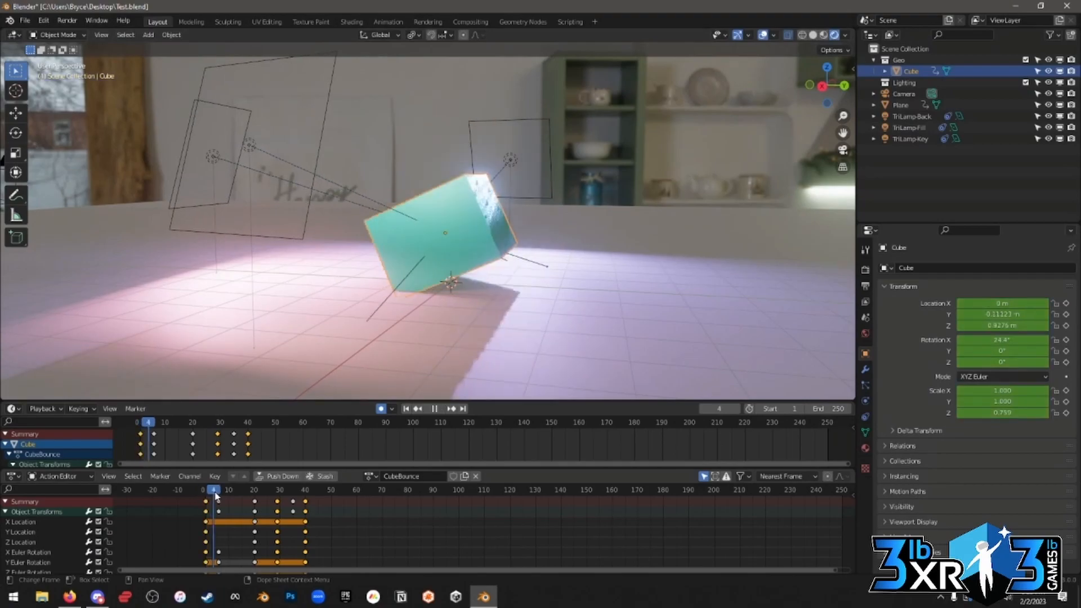
drag(220, 494, 305, 496)
key(space)
shift+middle_drag(325, 223, 472, 221)
key(KP_Decimal)
scroll(476, 219, down, 5)
scroll(455, 238, up, 2)
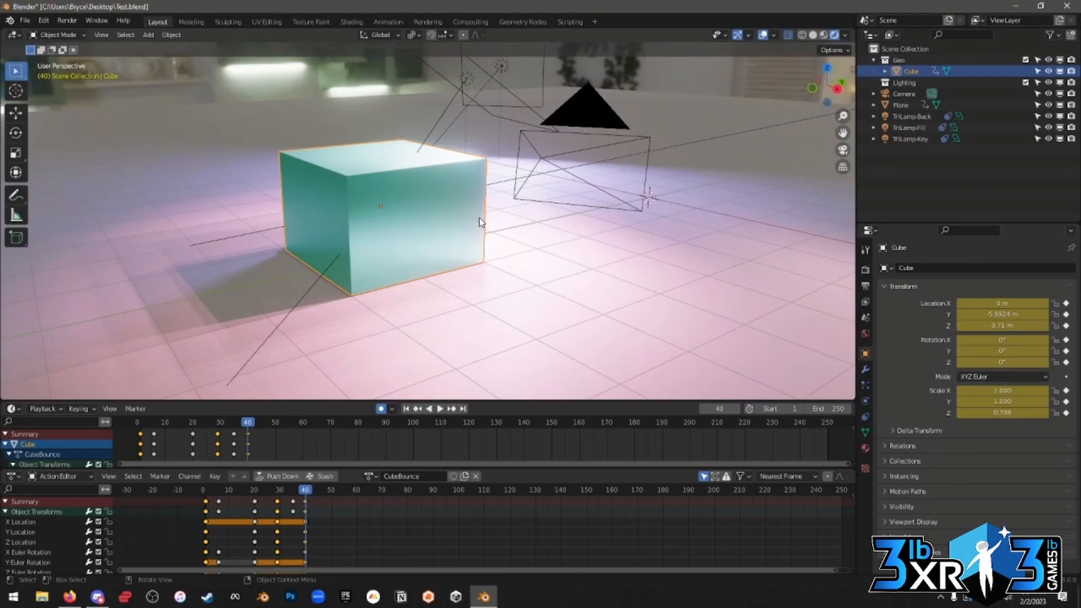
key(s)
key(shift+z)
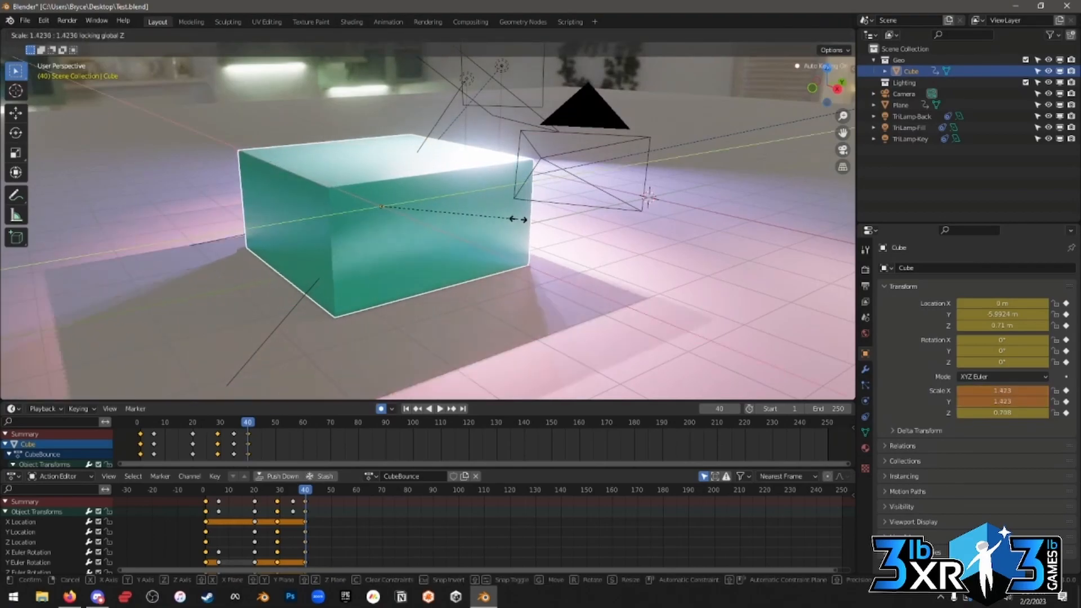
click(523, 220)
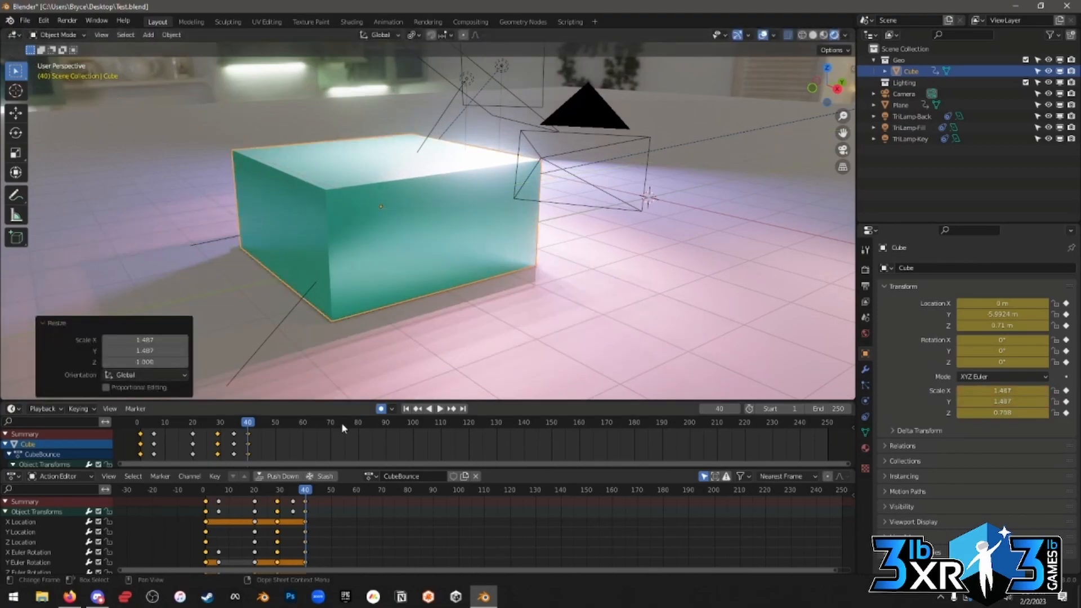
At frame 50, clear the cube's scale and raise it about 0.29 m along local Z to rest on the ground.
drag(204, 493, 332, 494)
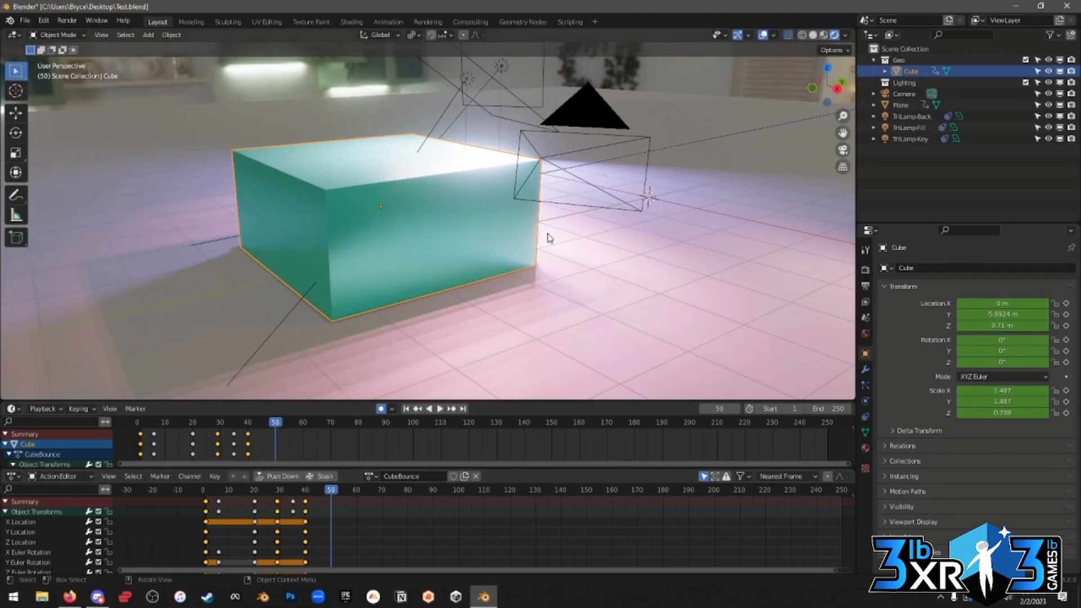
key(alt+s)
key(g)
key(z)
key(z)
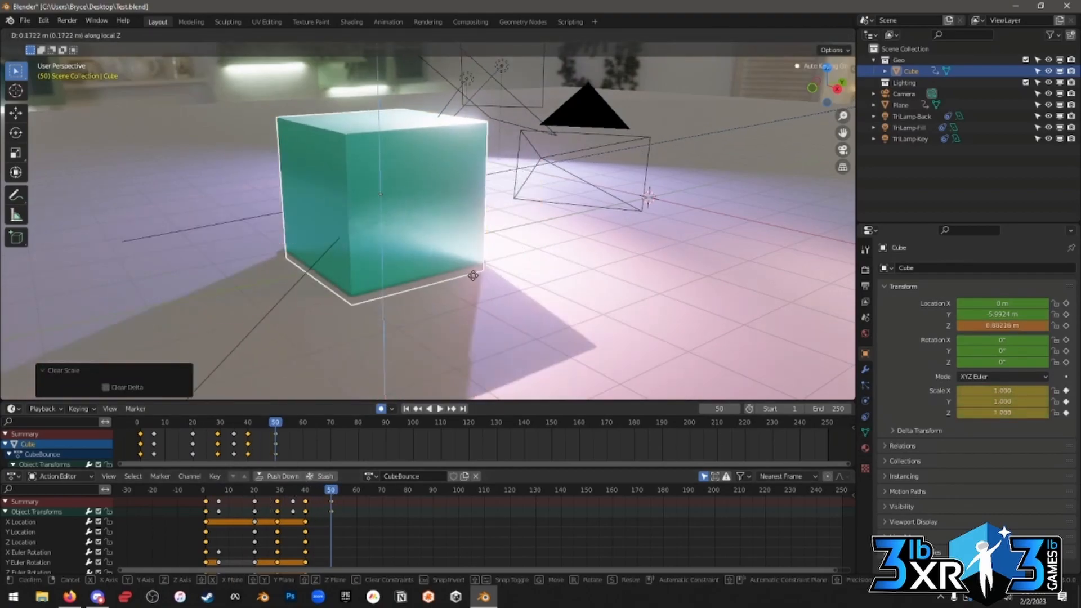
click(475, 270)
mouse_move(207, 492)
mouse_down()
mouse_move(331, 491)
mouse_move(215, 501)
mouse_up()
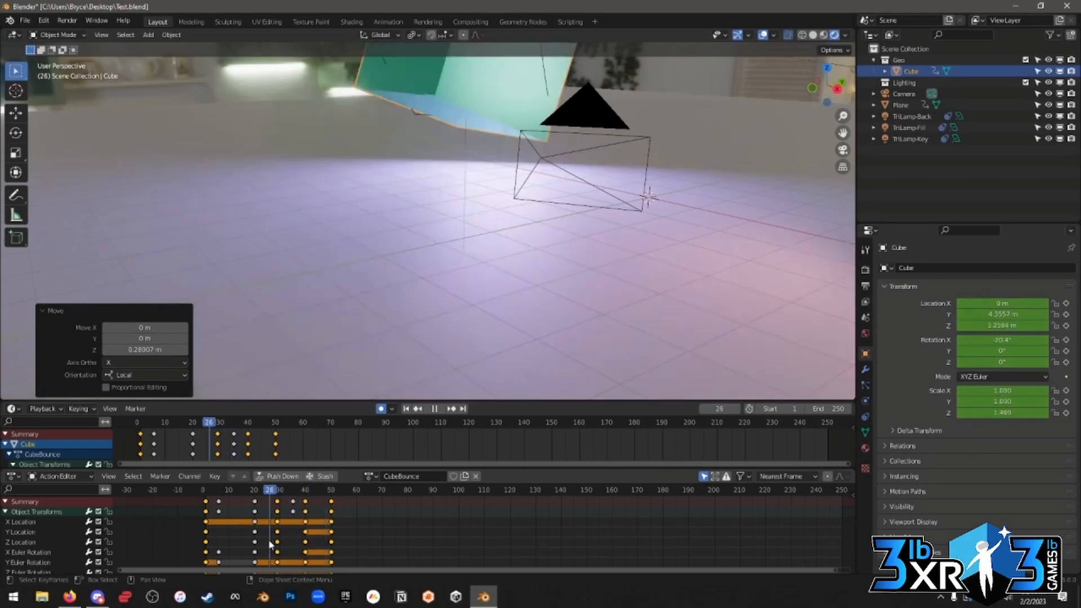
key(space)
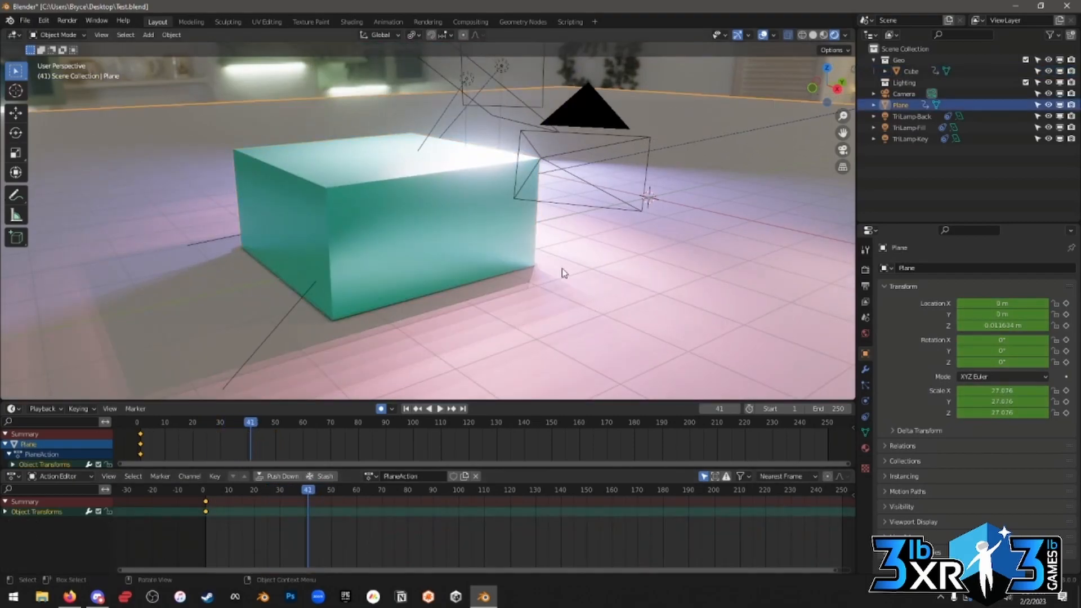
Set the cube material's blend mode and shadow mode to Alpha Hashed.
click(865, 446)
scroll(937, 443, down, 10)
click(996, 432)
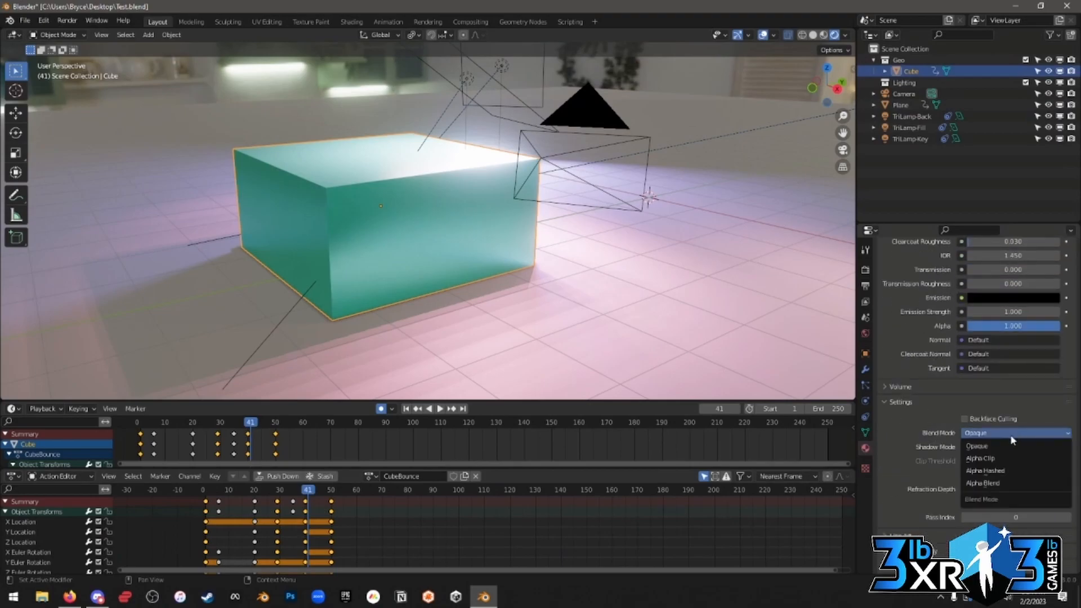
click(999, 472)
click(995, 447)
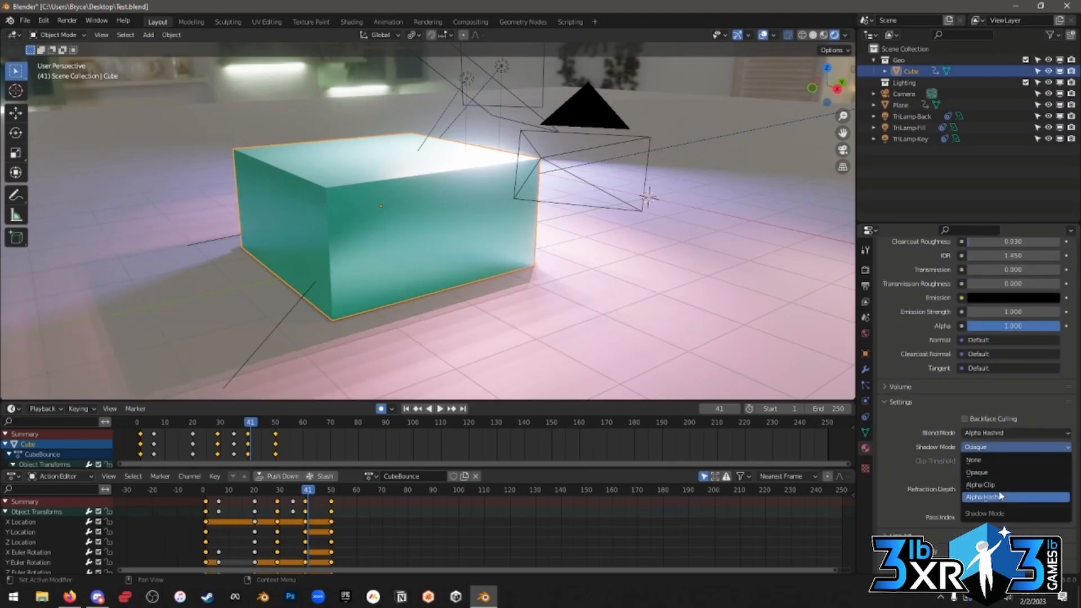
click(999, 497)
Enable screen space refraction and subsurface translucency for the cube's material, and lower its Alpha to about 0.813.
click(971, 475)
click(973, 504)
scroll(1013, 384, up, 5)
drag(1027, 460, 1010, 460)
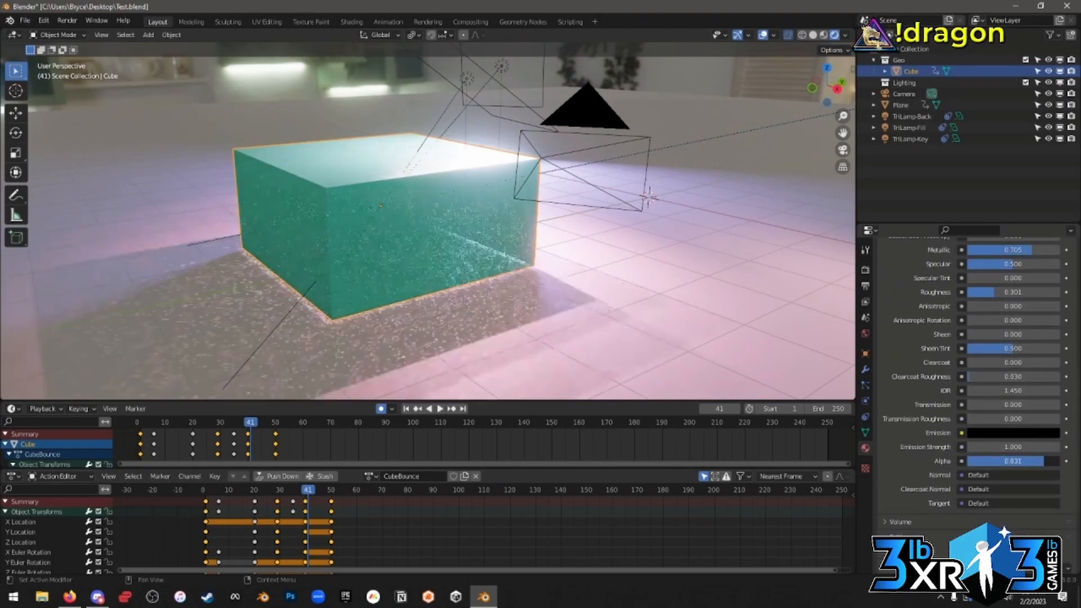
middle_drag(599, 290, 580, 277)
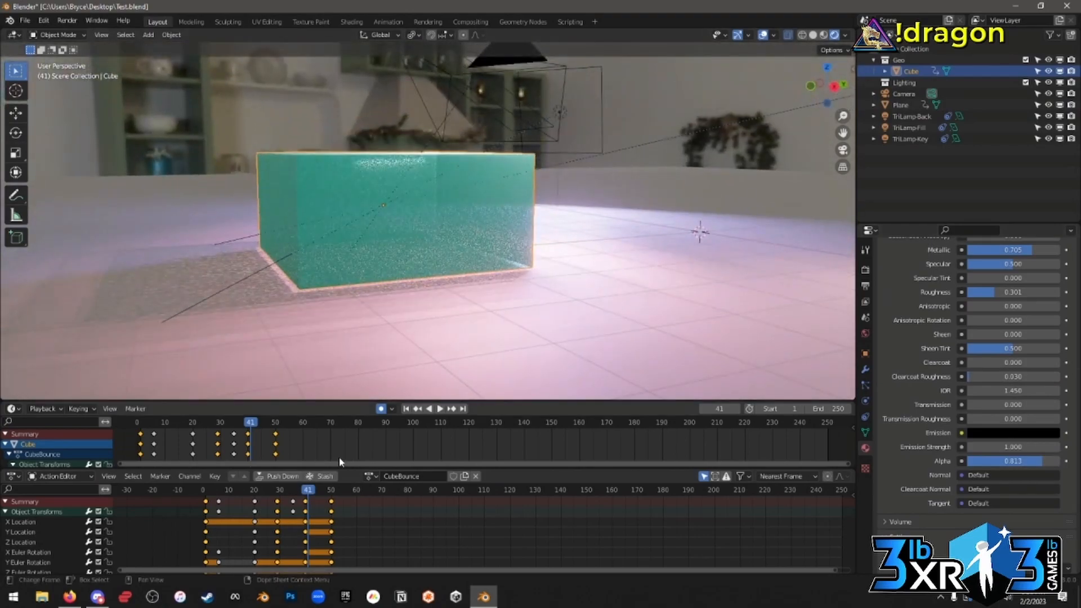
mouse_move(308, 491)
mouse_down()
mouse_move(273, 492)
mouse_move(346, 494)
mouse_move(275, 493)
mouse_move(328, 496)
mouse_up()
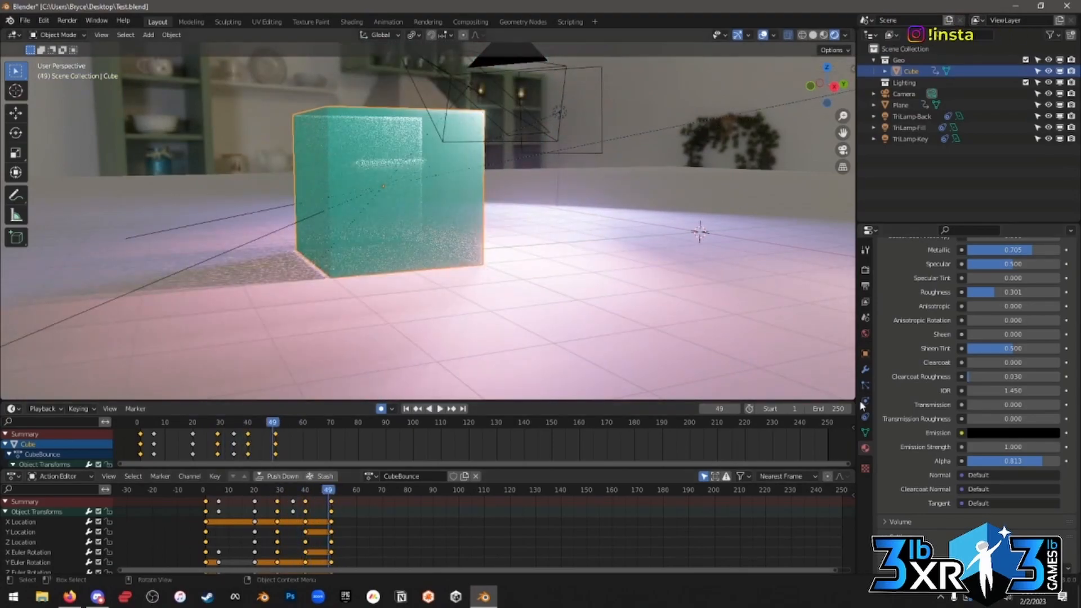
Add a Subdivision Surface modifier to the cube and shade it smooth.
click(865, 369)
click(1001, 268)
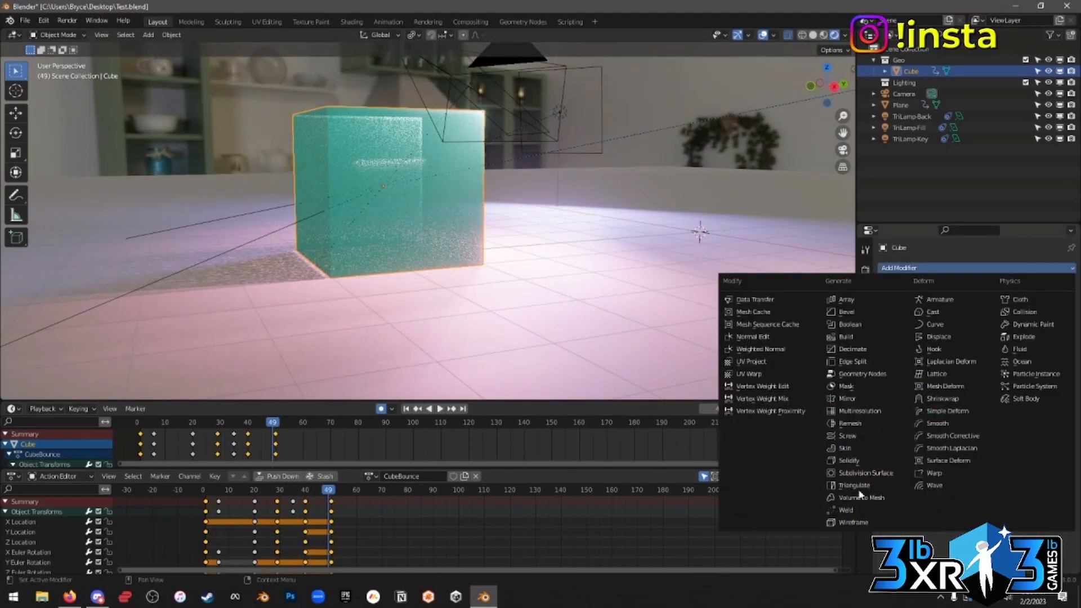
click(865, 473)
middle_drag(450, 272, 462, 301)
right_click(384, 192)
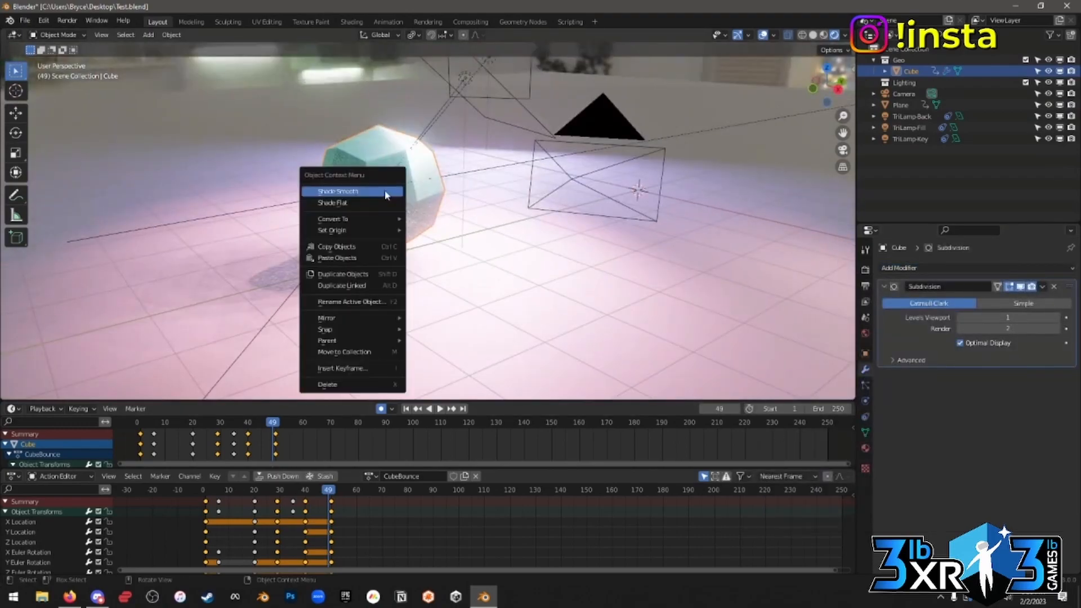
click(384, 191)
middle_drag(391, 326, 397, 301)
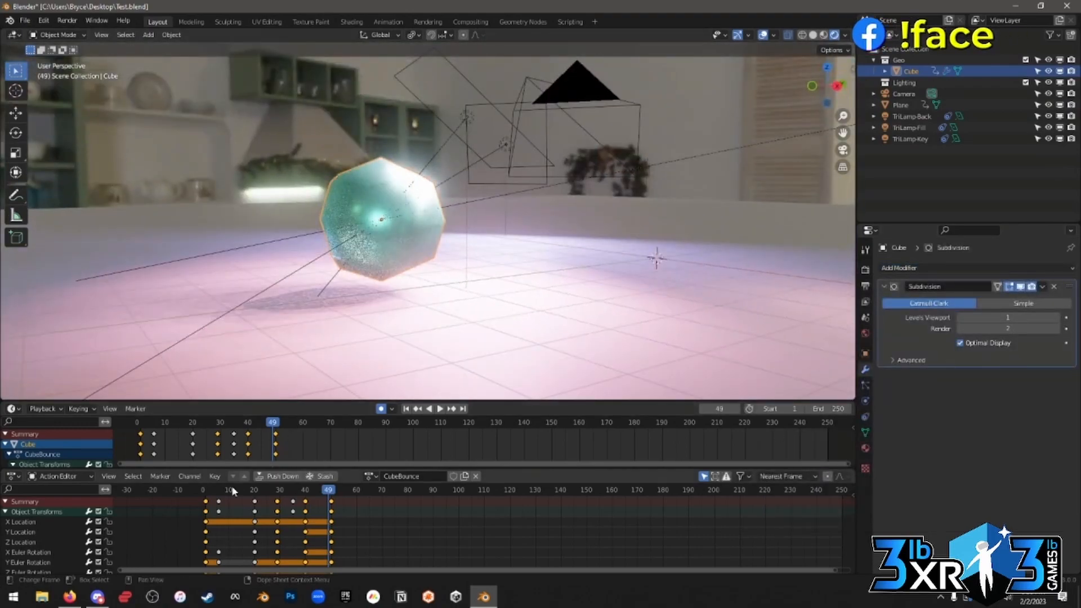
Set the Subdivision modifier's viewport level to 2 and scrub to frame 42 to check the rounded shape.
drag(207, 490, 320, 502)
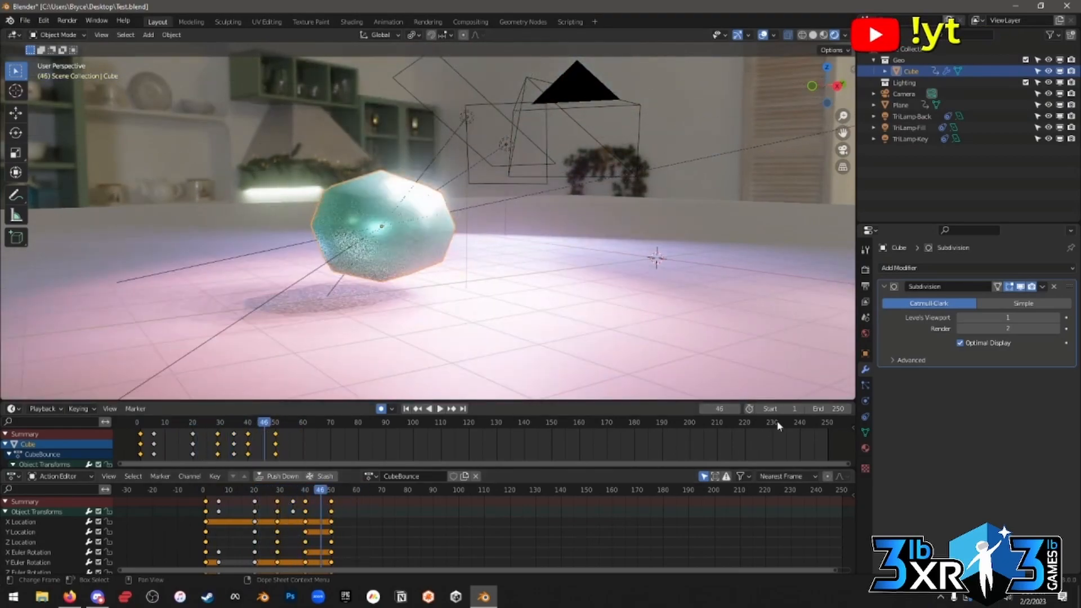
click(1068, 317)
key(space)
click(261, 491)
drag(262, 495, 310, 491)
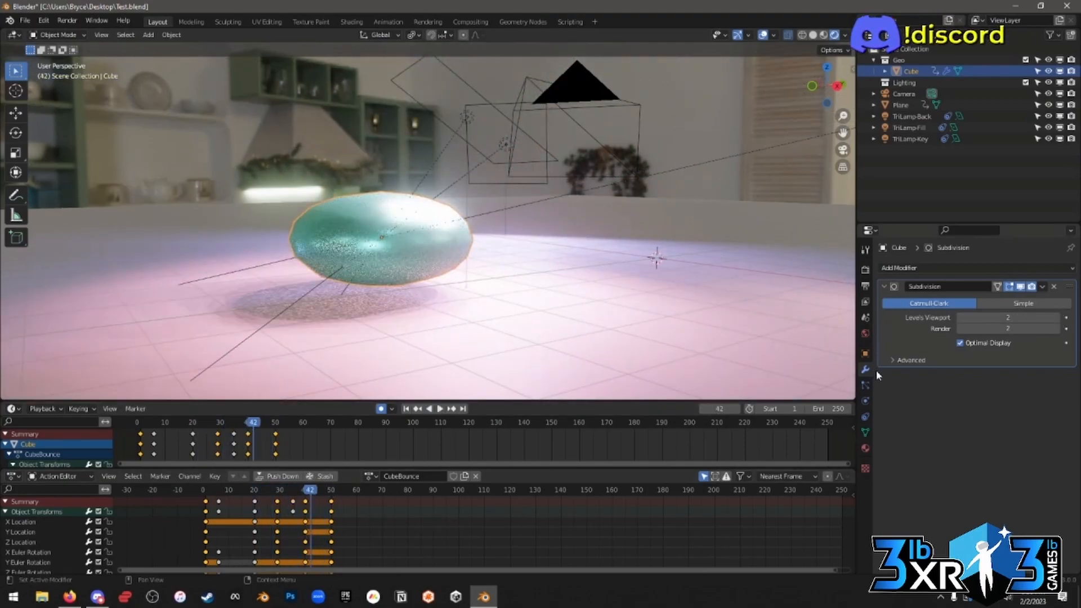
Set the cube material's blend mode and shadow mode back to Opaque.
click(866, 448)
scroll(965, 451, down, 10)
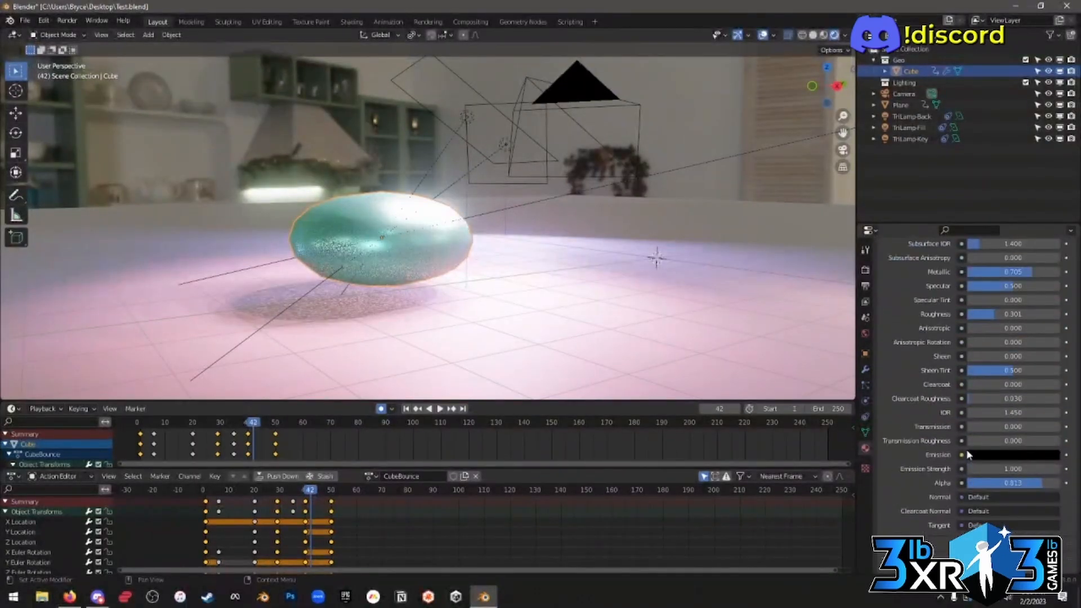
scroll(966, 447, down, 1)
click(994, 455)
click(982, 468)
click(992, 469)
scroll(987, 424, up, 12)
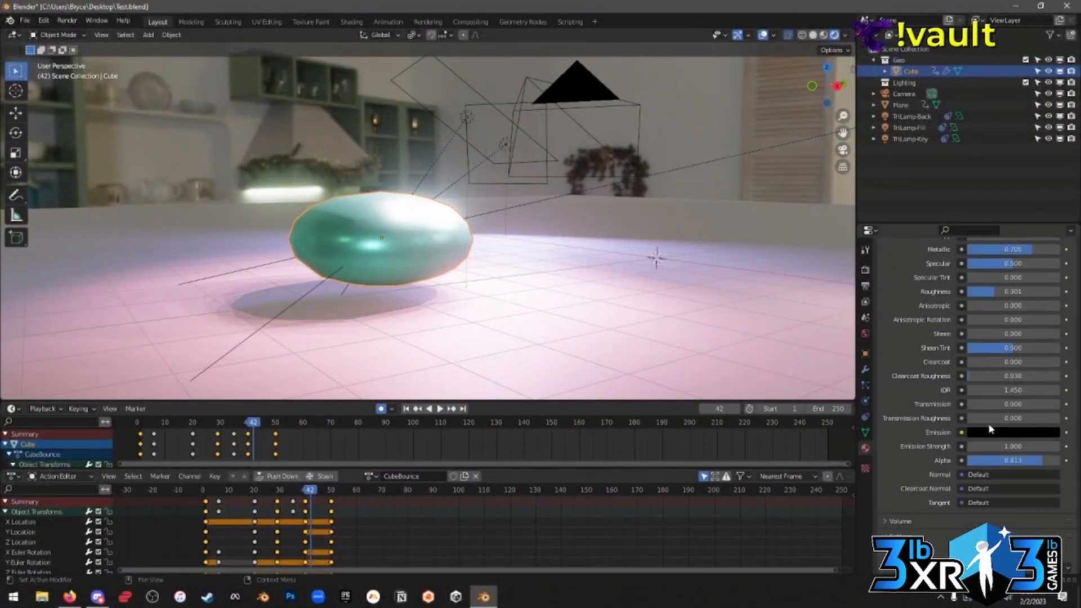
scroll(989, 426, up, 3)
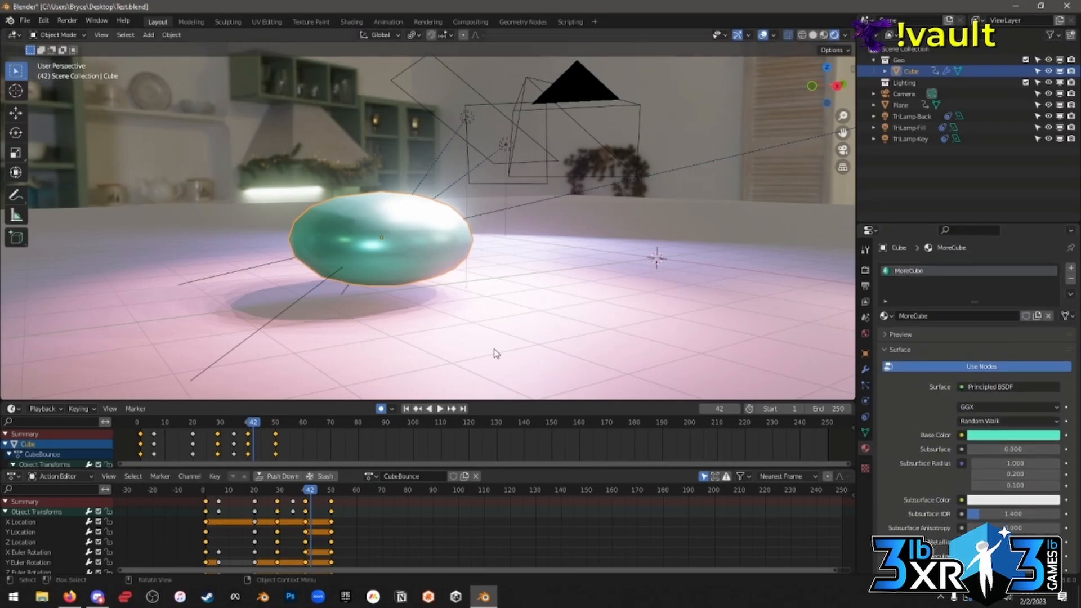
Scrub and play the bounce from frame 1 to review the smooth ball's squash and stretch from different angles.
drag(300, 489, 300, 511)
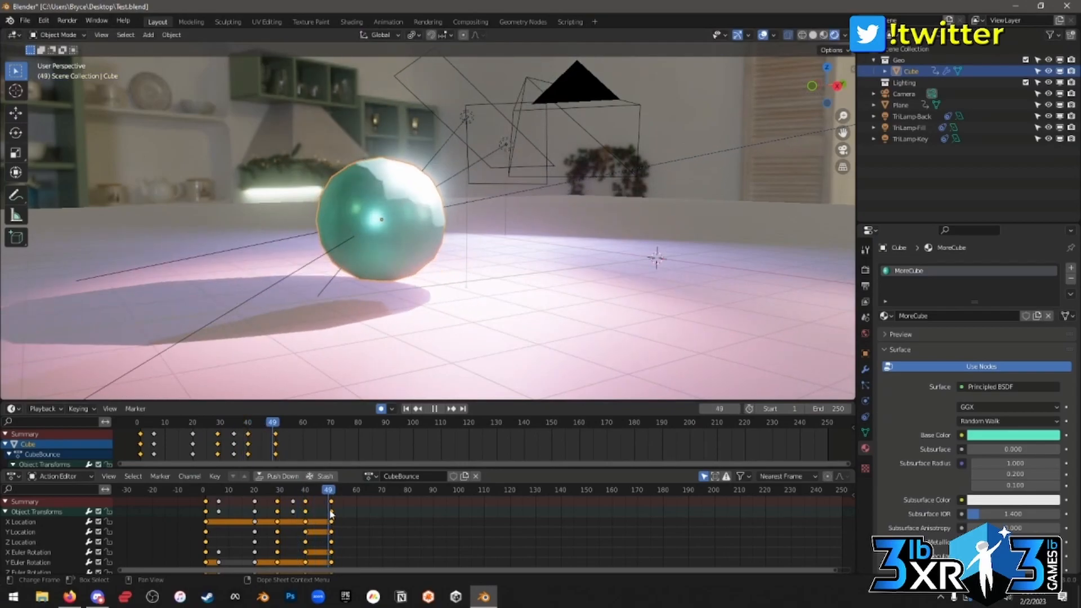
drag(268, 518, 207, 531)
middle_drag(277, 333, 499, 303)
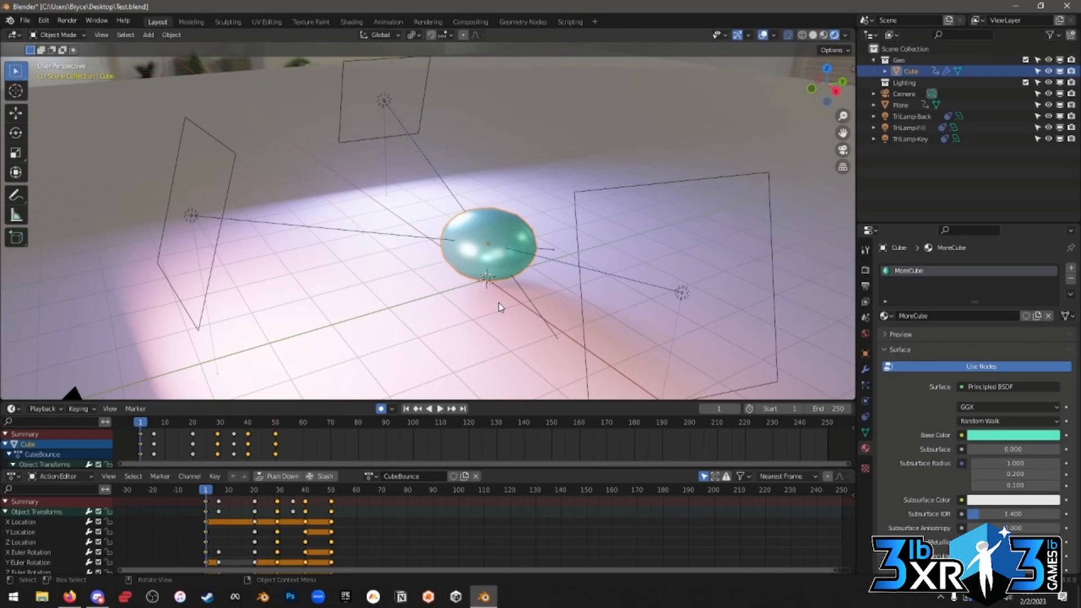
middle_drag(413, 350, 343, 317)
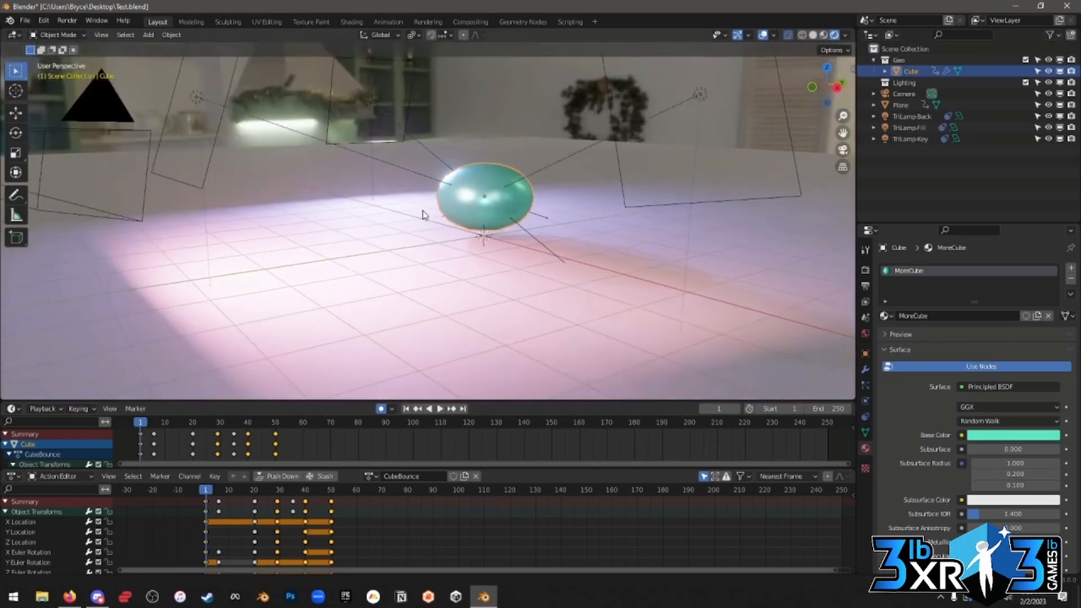
click(439, 411)
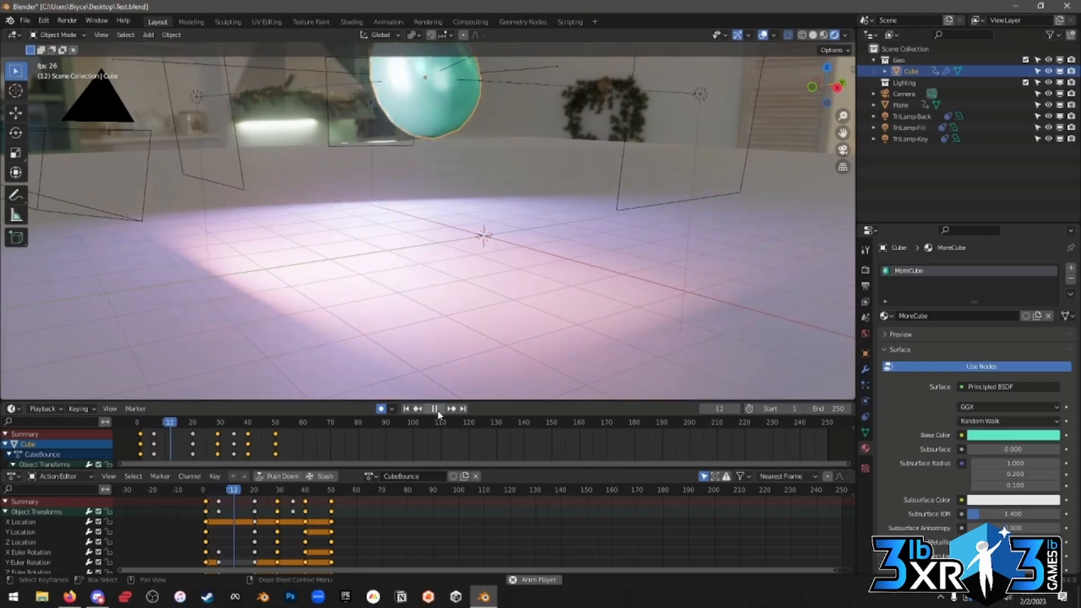
scroll(369, 324, down, 3)
shift+middle_drag(369, 325, 410, 311)
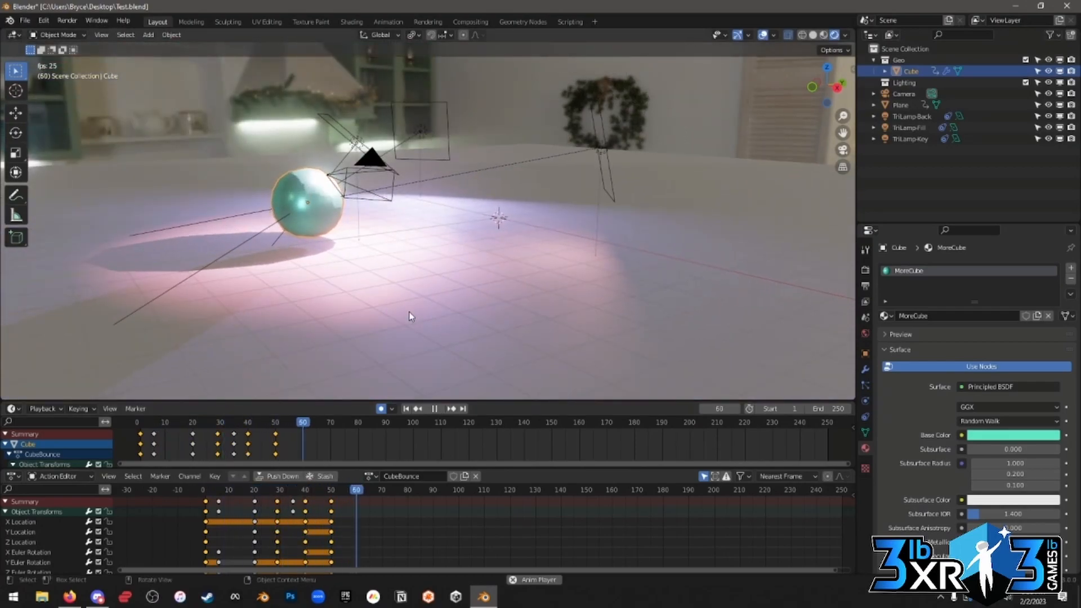
Turn off the cube's Subdivision modifier in the viewport.
click(866, 370)
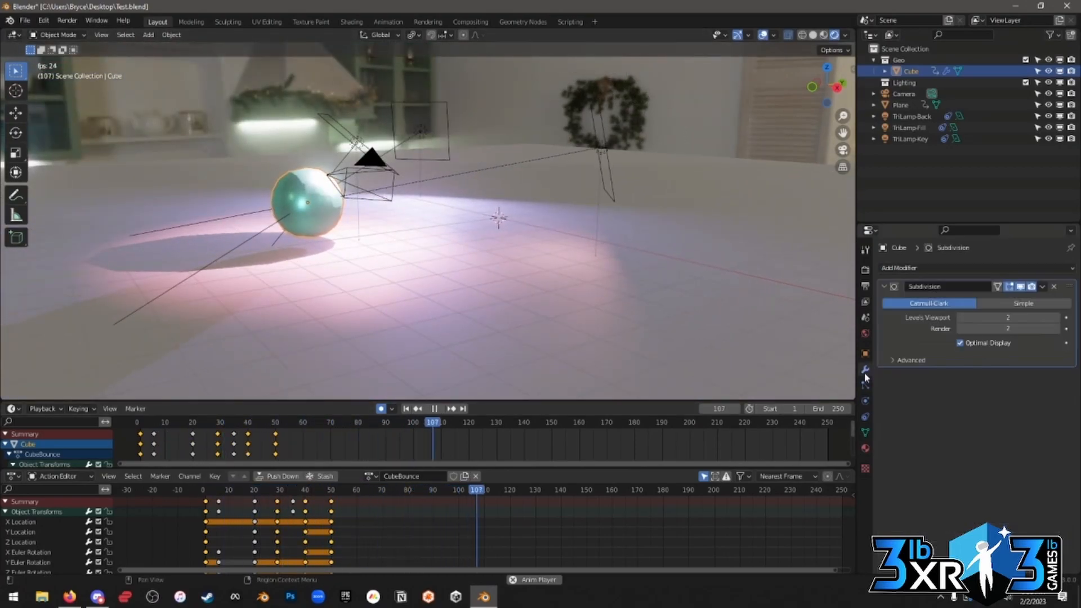
click(1020, 287)
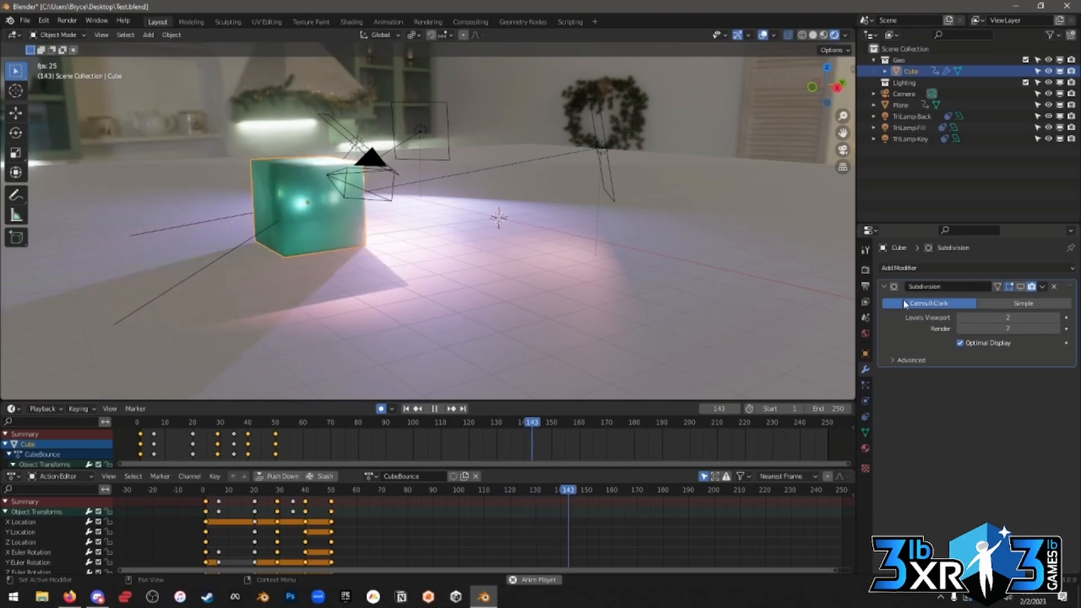
Replay the bounce, return to frame 1 and examine the cube with its lights from several angles.
click(406, 409)
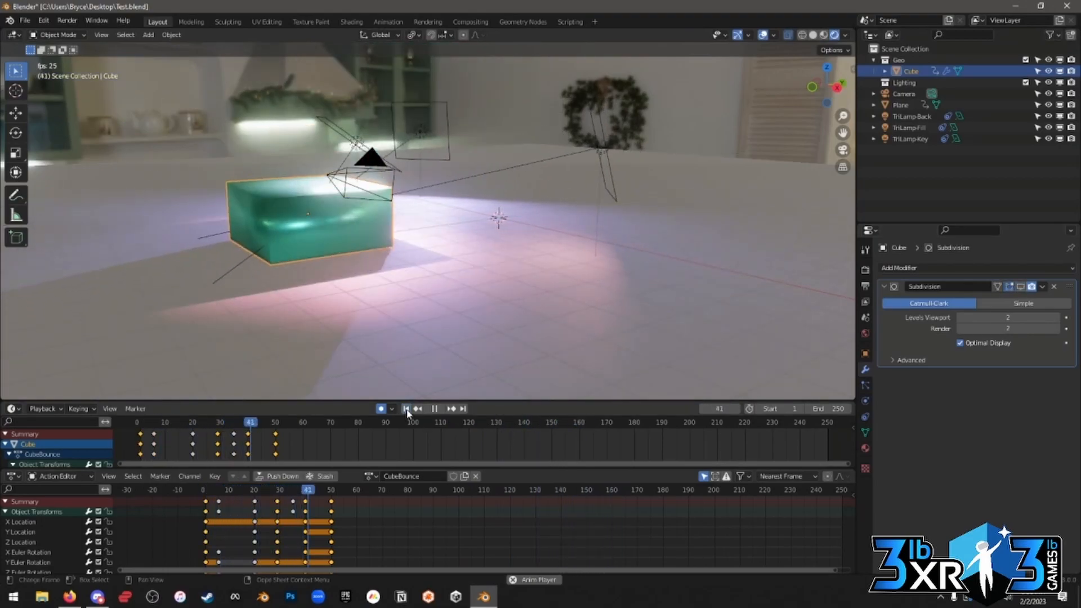
key(space)
click(408, 410)
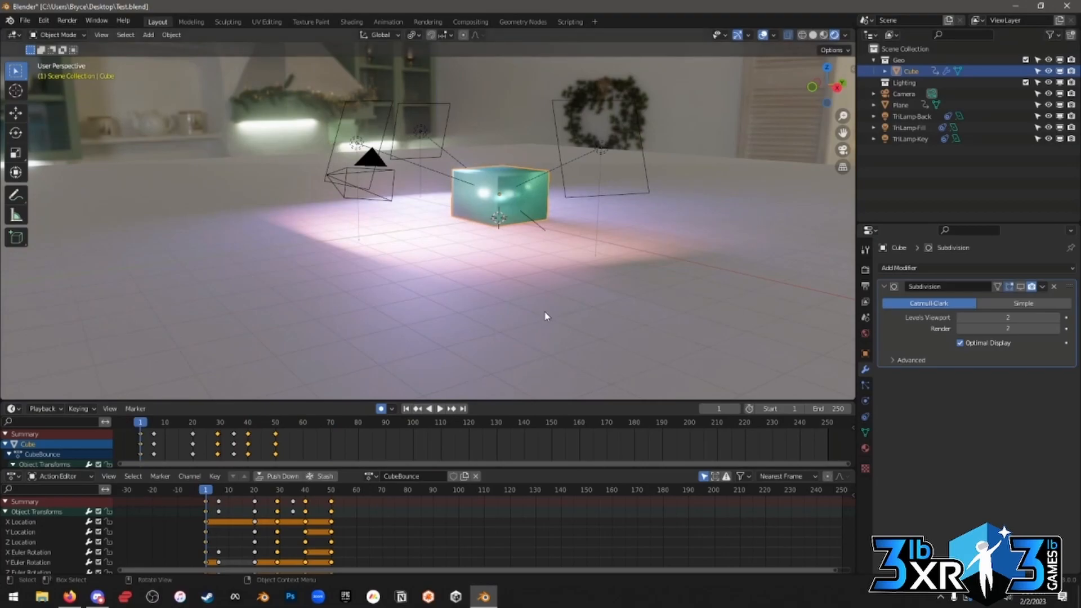
scroll(458, 332, up, 4)
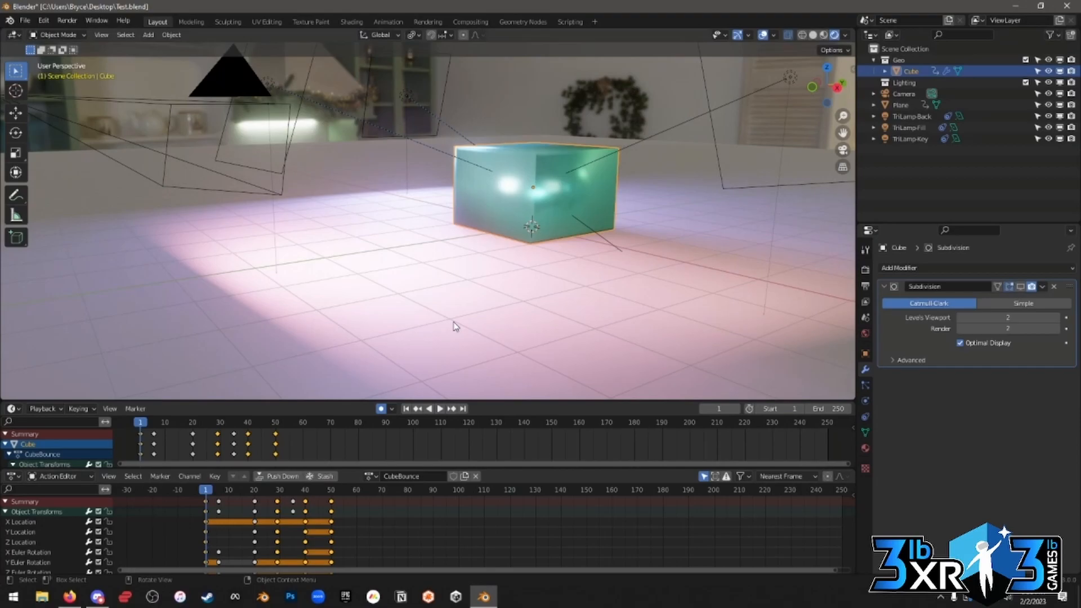
middle_drag(482, 299, 481, 271)
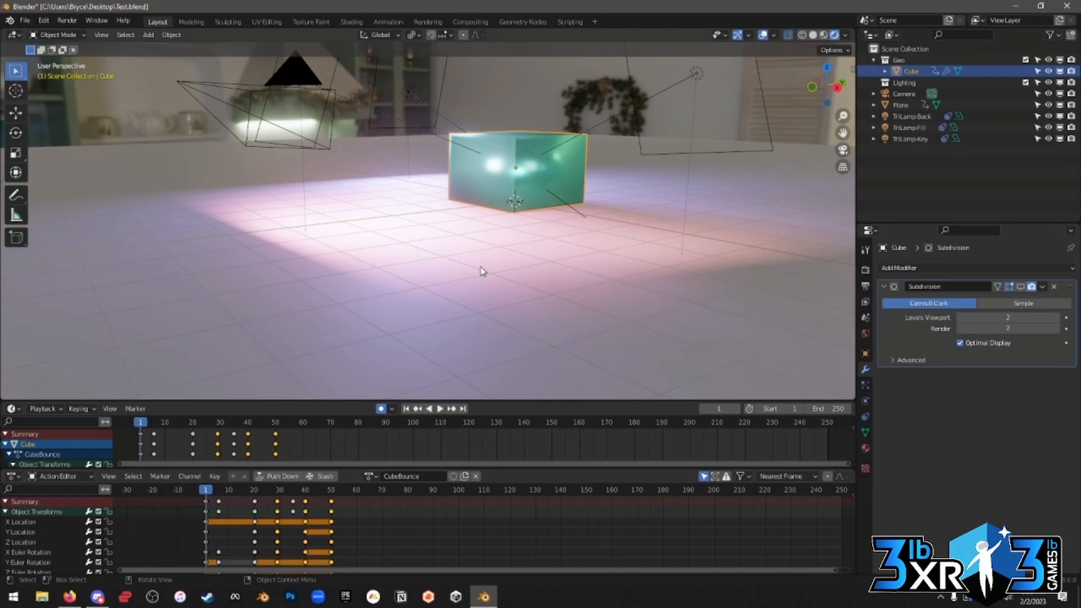
middle_drag(460, 260, 435, 293)
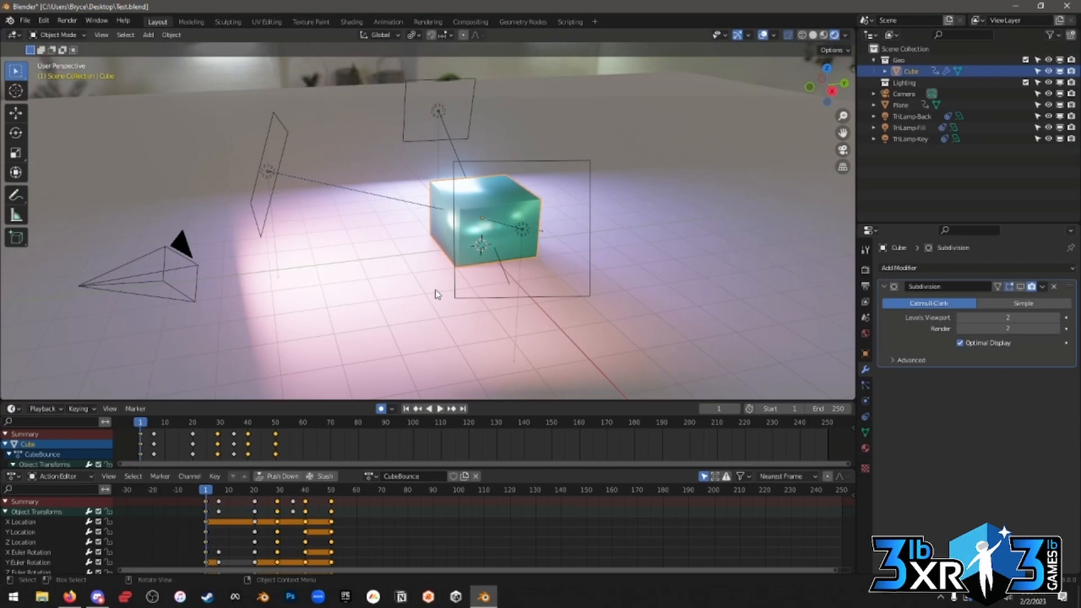
middle_drag(422, 309, 278, 421)
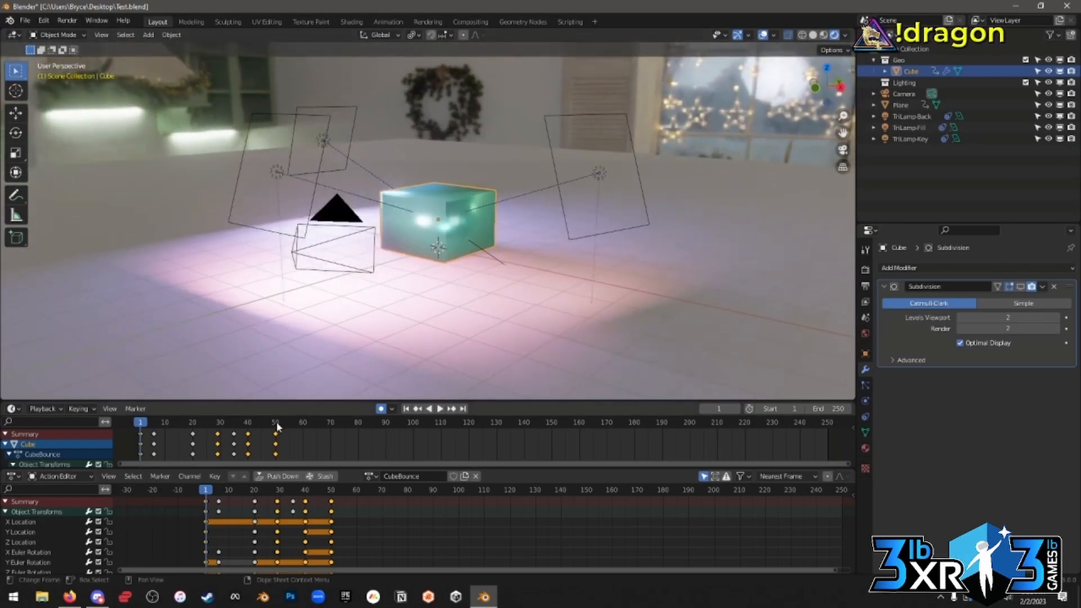
mouse_move(206, 492)
mouse_down()
mouse_move(330, 491)
mouse_move(212, 491)
mouse_move(206, 503)
mouse_up()
middle_drag(474, 245, 480, 273)
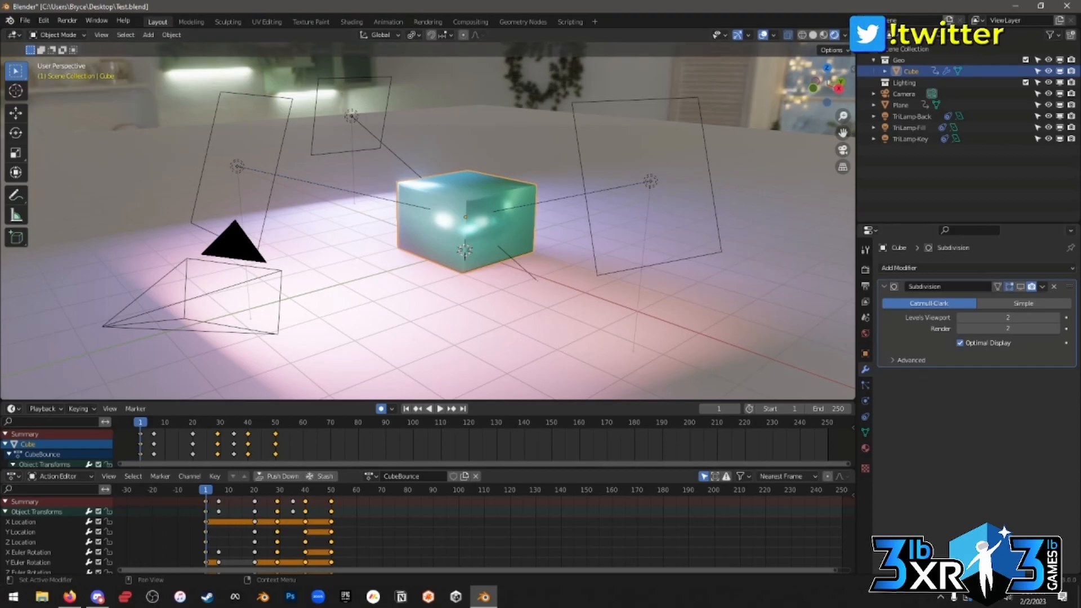
key(alt+Tab)
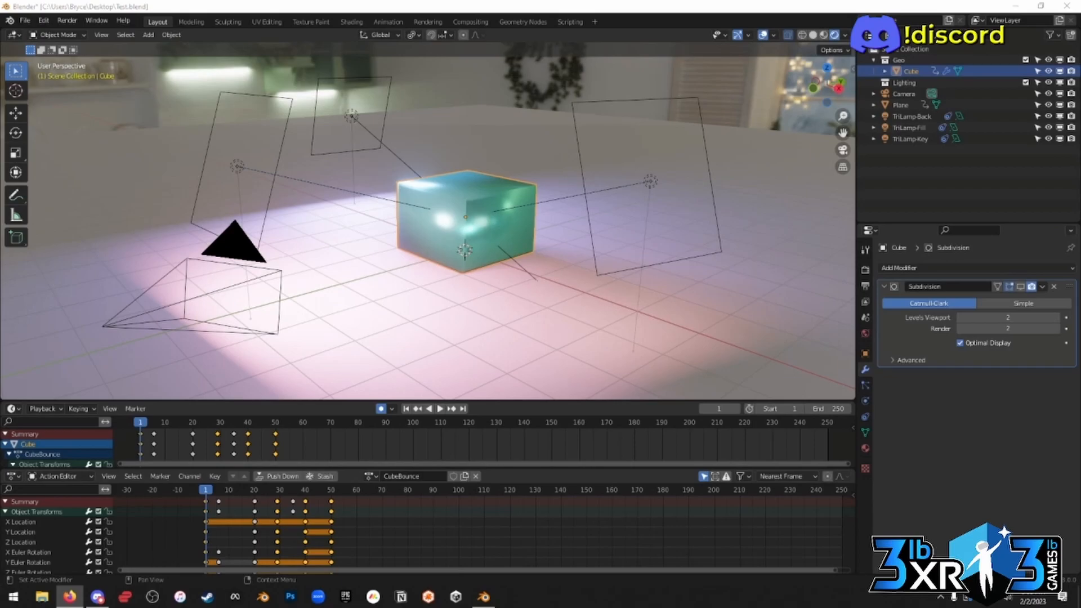
middle_drag(507, 287, 340, 282)
middle_drag(391, 245, 483, 217)
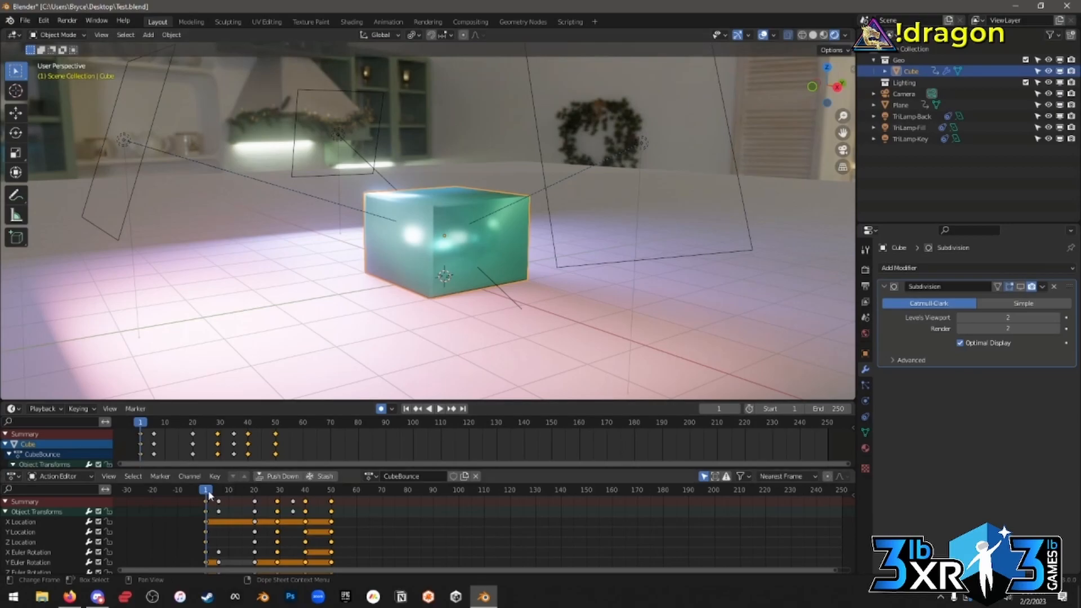
Scrub the animation to frame 39 and examine the squashed cube's contact with the floor.
key(space)
drag(236, 491, 296, 493)
click(539, 554)
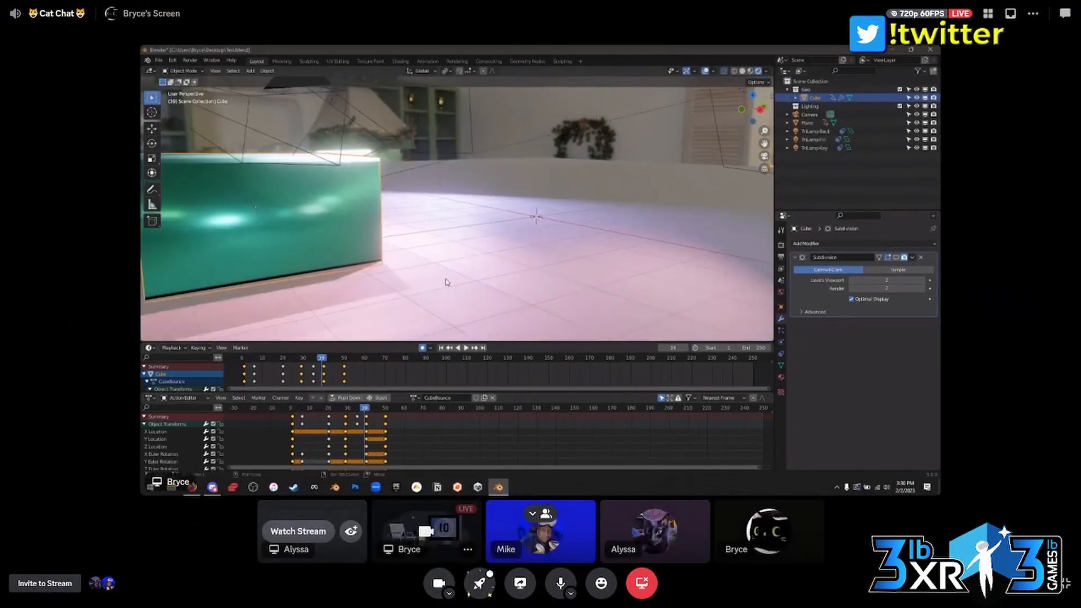
drag(359, 412, 304, 499)
click(540, 513)
shift+middle_drag(355, 288, 471, 287)
key(s)
key(z)
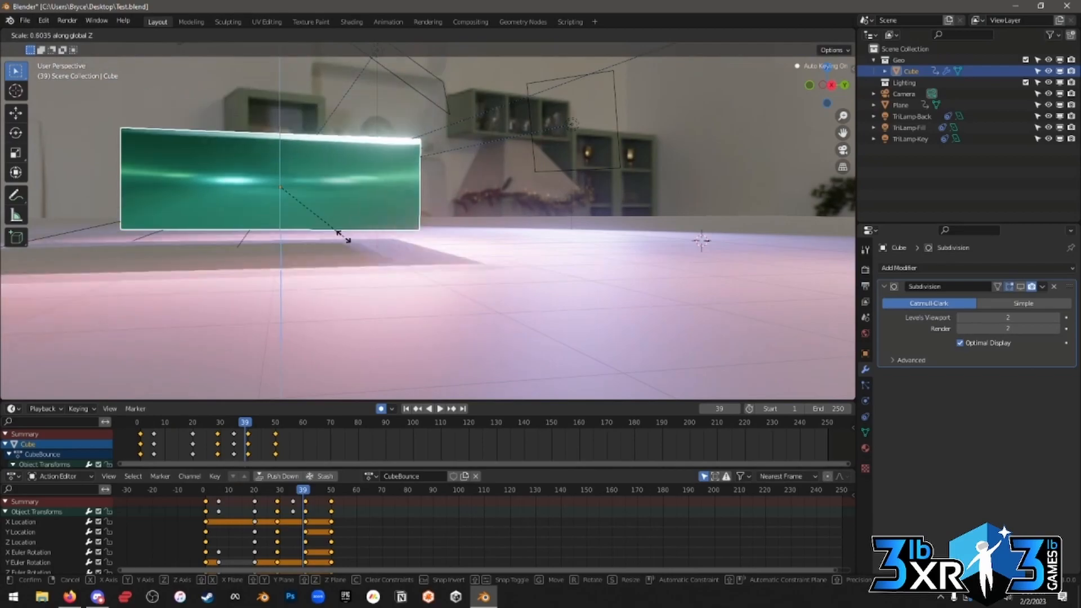
right_click(400, 244)
Try to stretch the cube 3.179 times along Z at frame 1 and raise it to rest on the floor.
shift+middle_drag(407, 234, 394, 315)
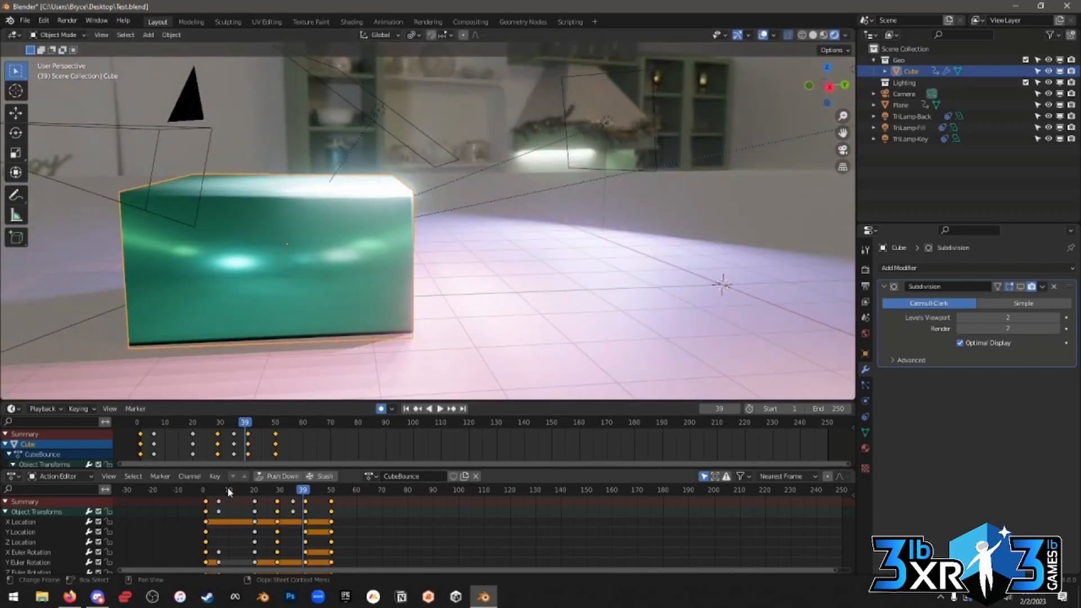
click(209, 488)
click(206, 490)
middle_drag(372, 357, 507, 280)
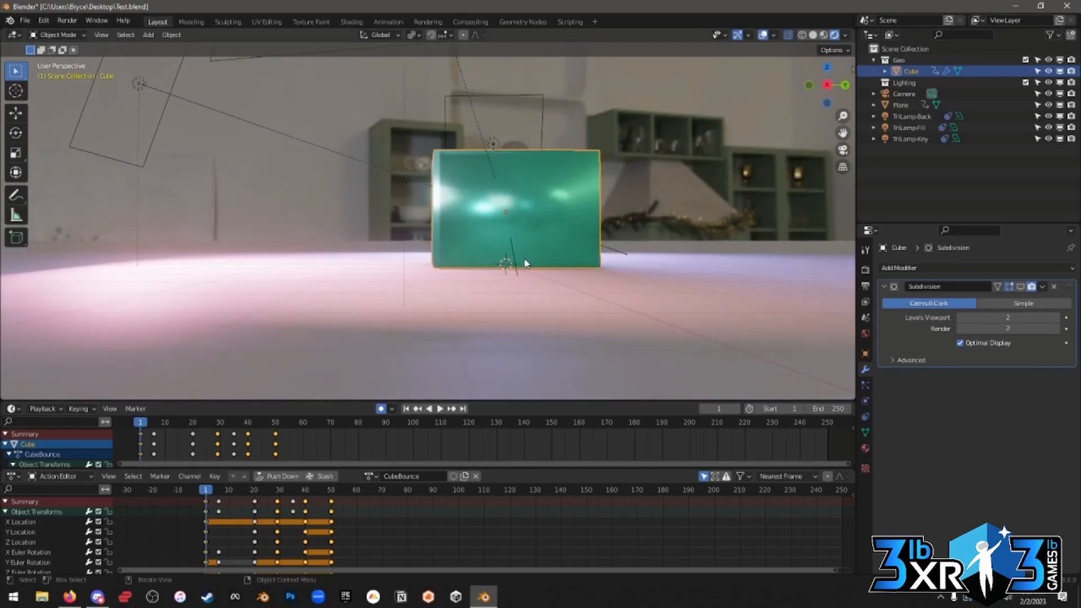
key(s)
key(z)
click(646, 295)
key(g)
key(z)
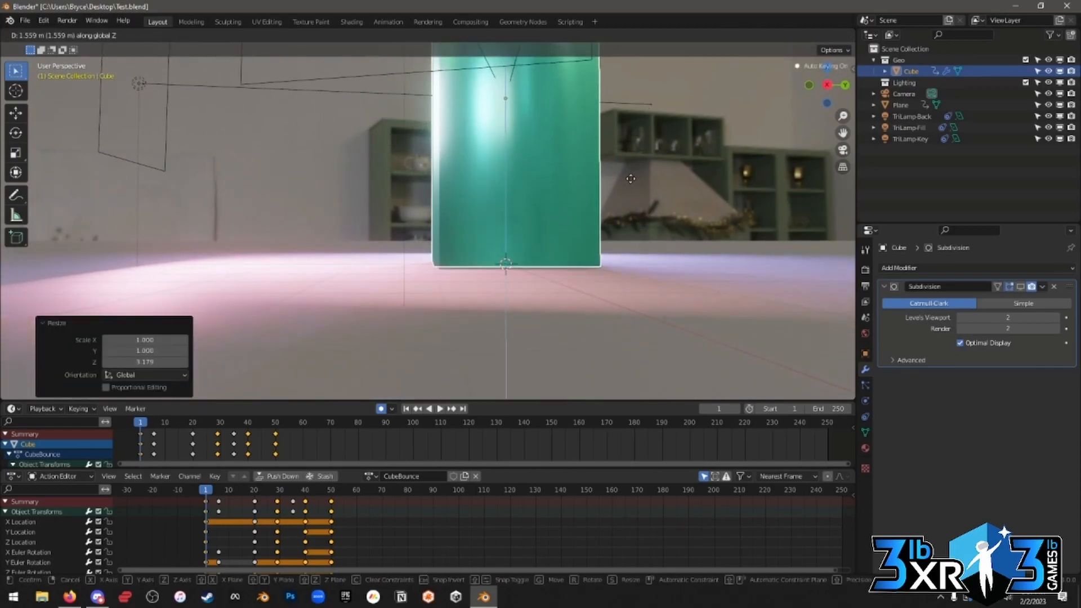
click(650, 263)
key(ctrl+z)
key(ctrl+z)
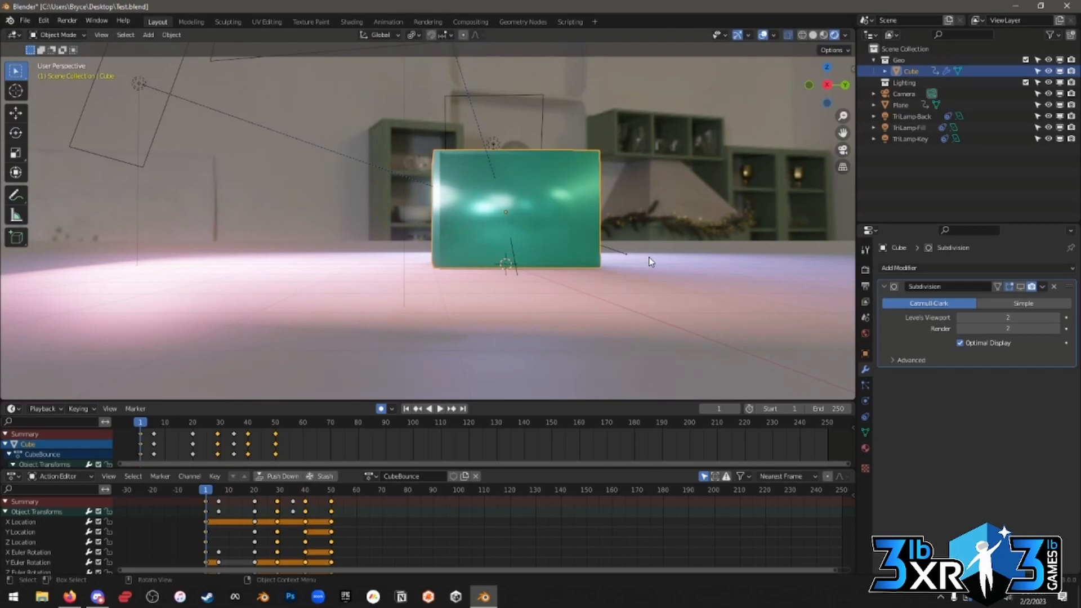
Try to delete the cube's keyframes at frame 40 and scrub to frame 56 to compare the motion.
middle_drag(650, 258, 592, 282)
scroll(580, 275, down, 2)
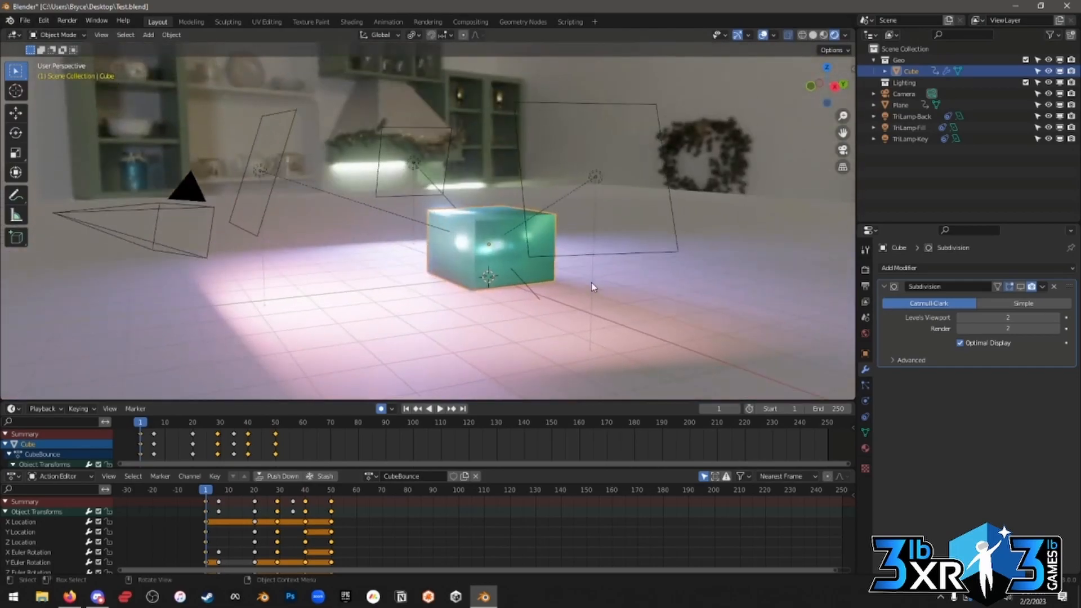
drag(296, 489, 307, 492)
shift+middle_drag(374, 376, 473, 348)
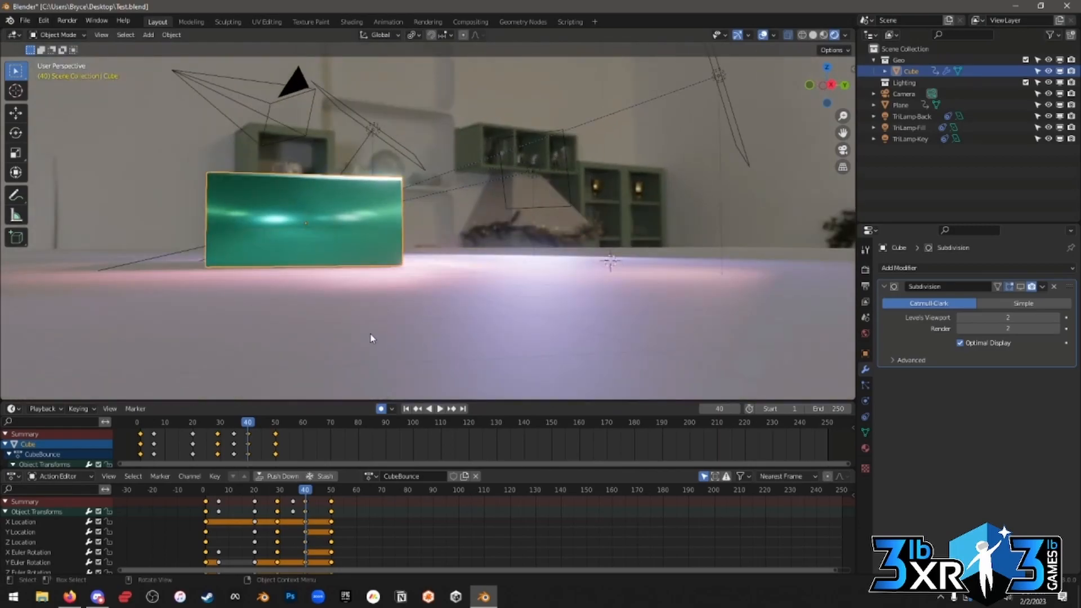
click(305, 502)
drag(321, 512, 300, 534)
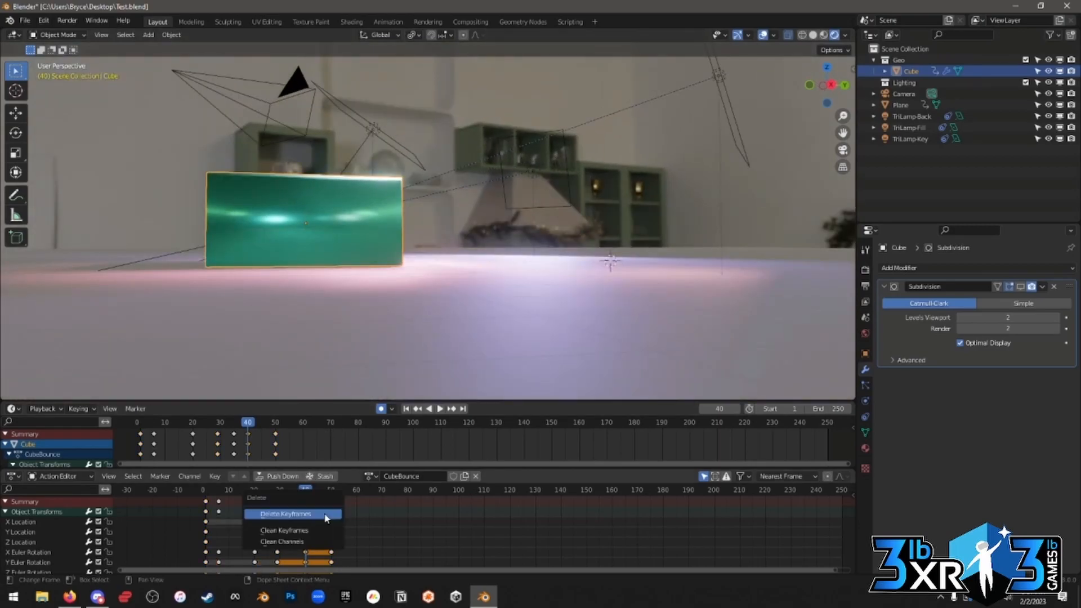
key(x)
click(325, 515)
drag(281, 494, 346, 495)
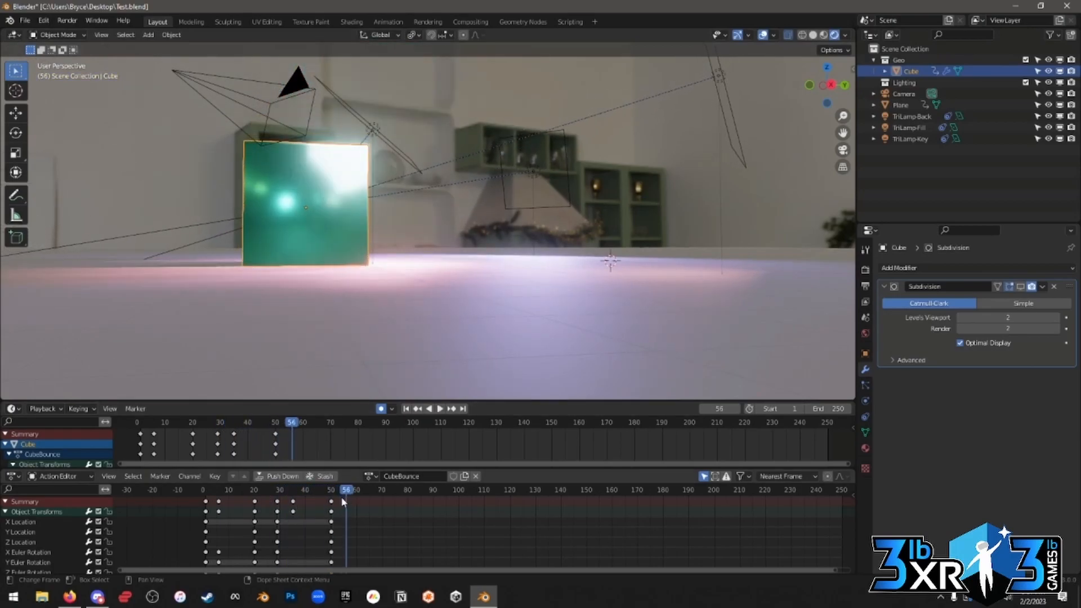
key(ctrl+z)
Scale the cube down along global Z at frame 40.
key(s)
key(z)
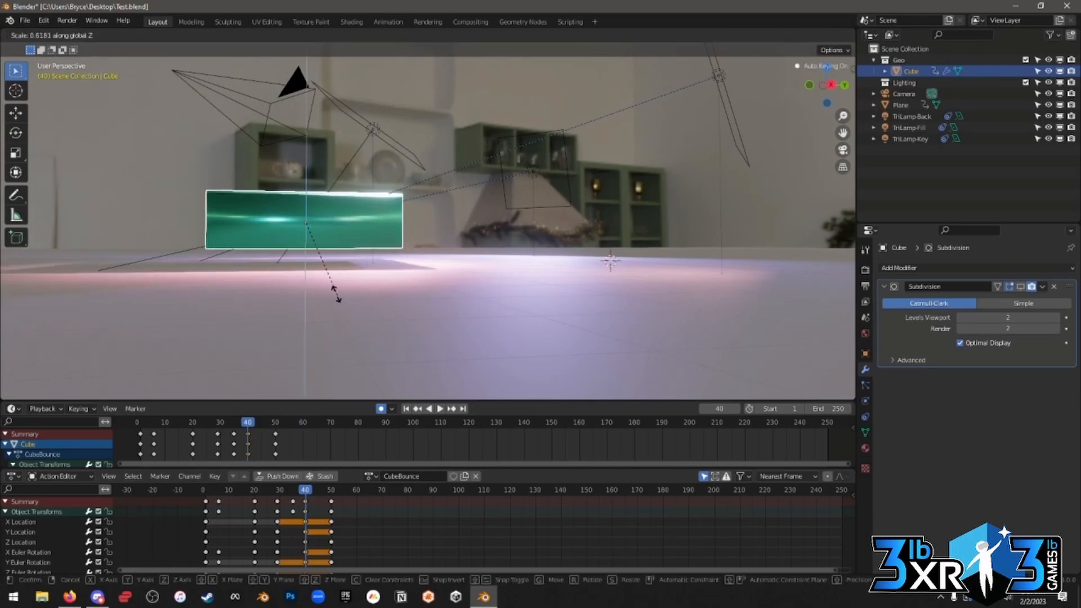
click(397, 299)
Scrub and play the animation between frames 1 and 250 to review the bounce's timing and the unused range.
click(207, 492)
middle_drag(549, 240, 514, 265)
middle_drag(507, 270, 429, 319)
key(space)
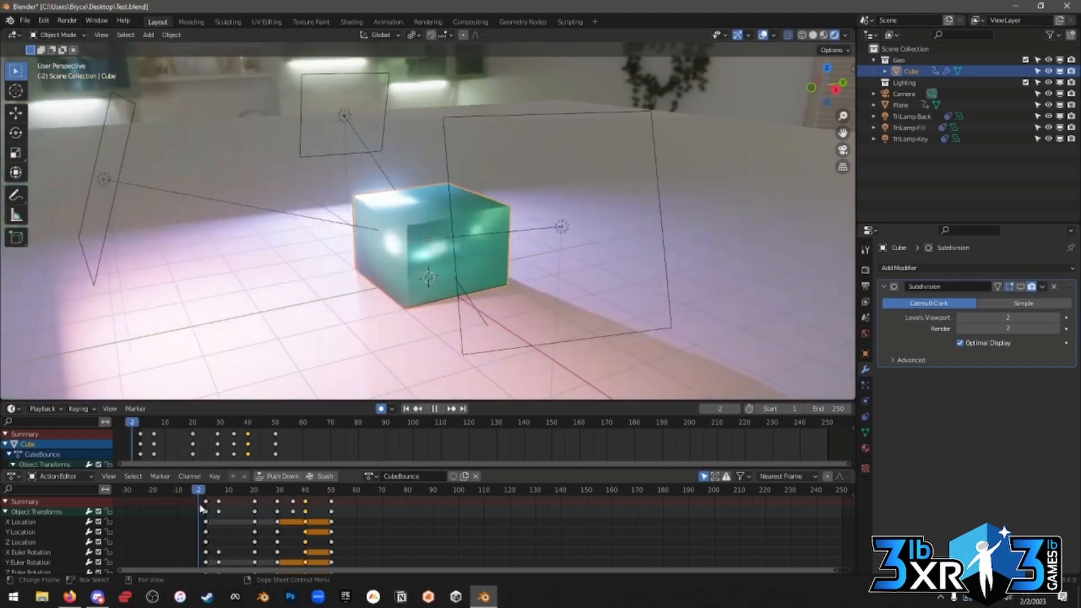
drag(334, 504, 207, 516)
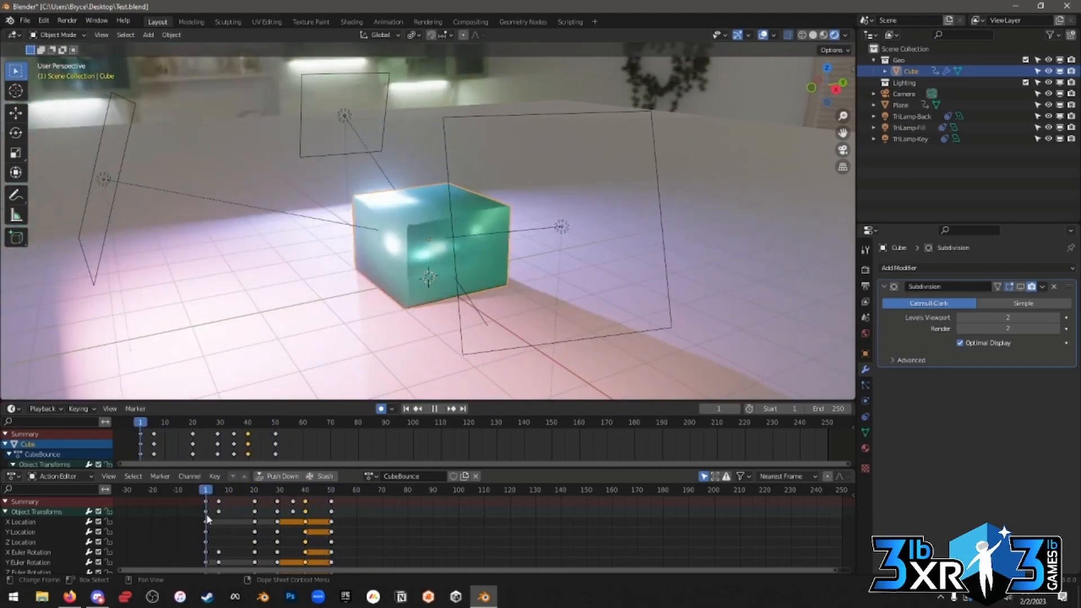
click(839, 494)
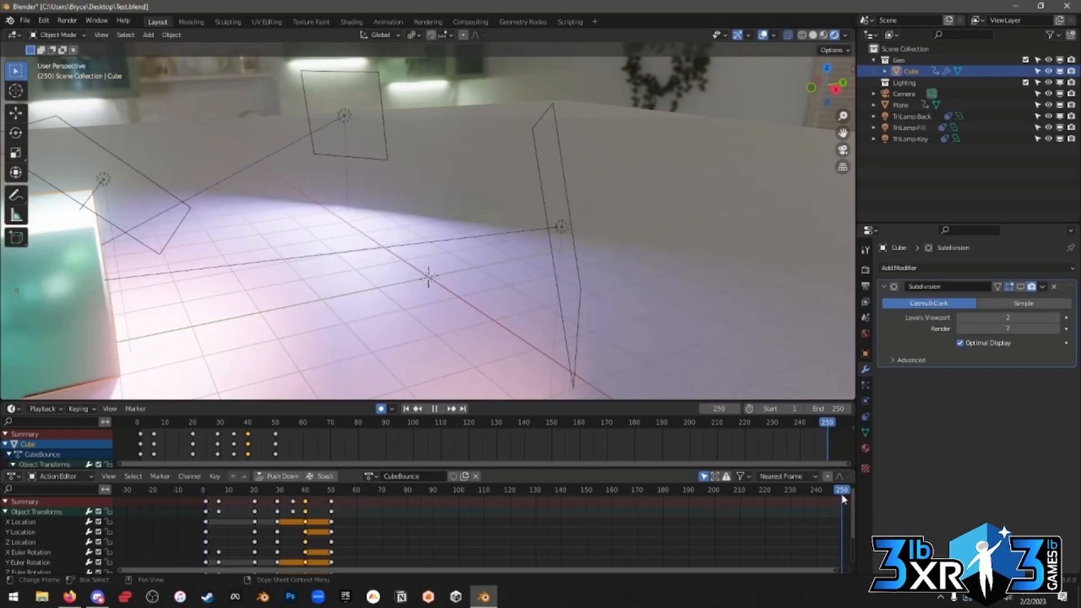
drag(673, 501, 207, 495)
click(439, 411)
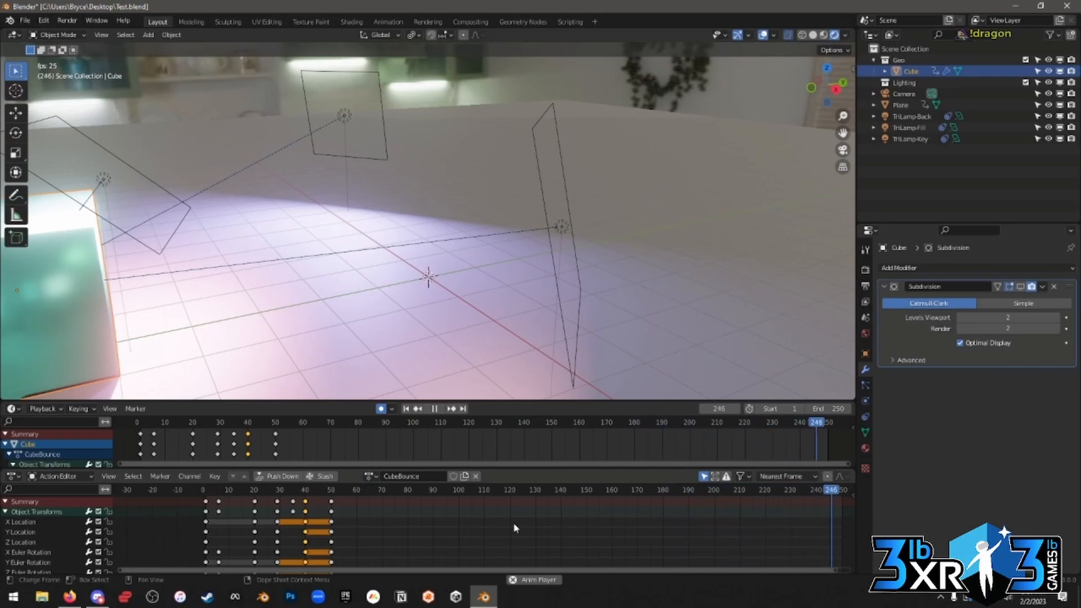
click(434, 408)
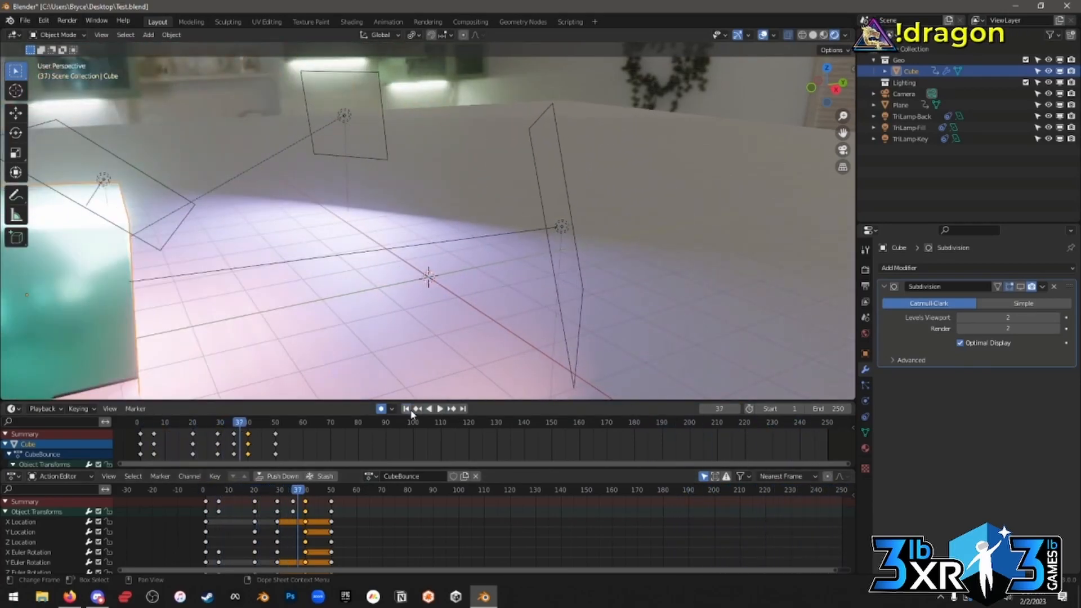
click(407, 409)
Set the animation's end frame to 50 and play the cube's bounce as a loop.
shift+middle_drag(418, 339, 482, 345)
scroll(453, 342, down, 2)
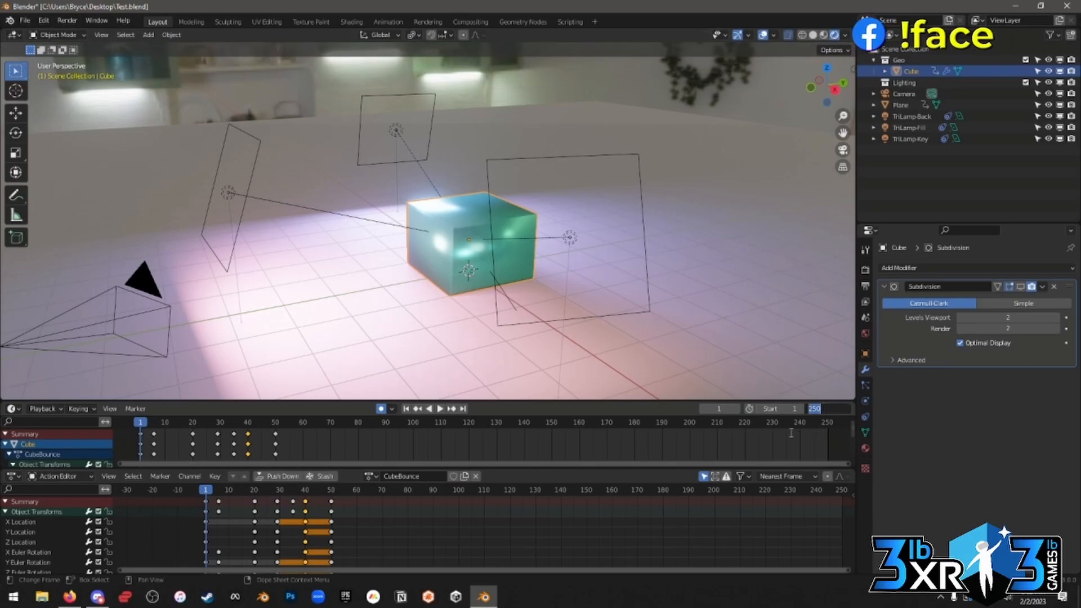
text(0)
key(Return)
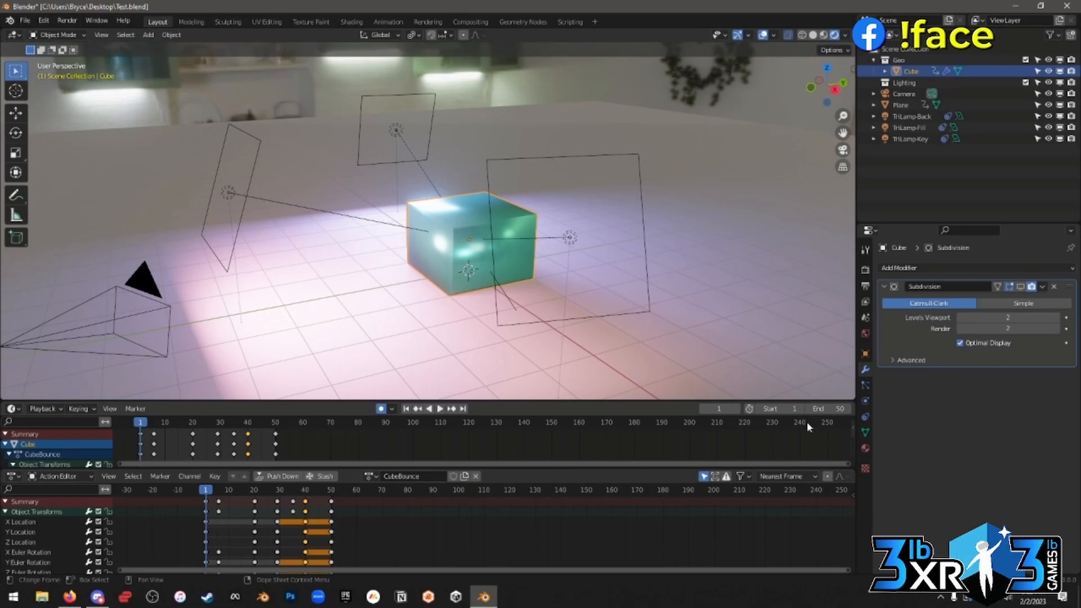
click(437, 409)
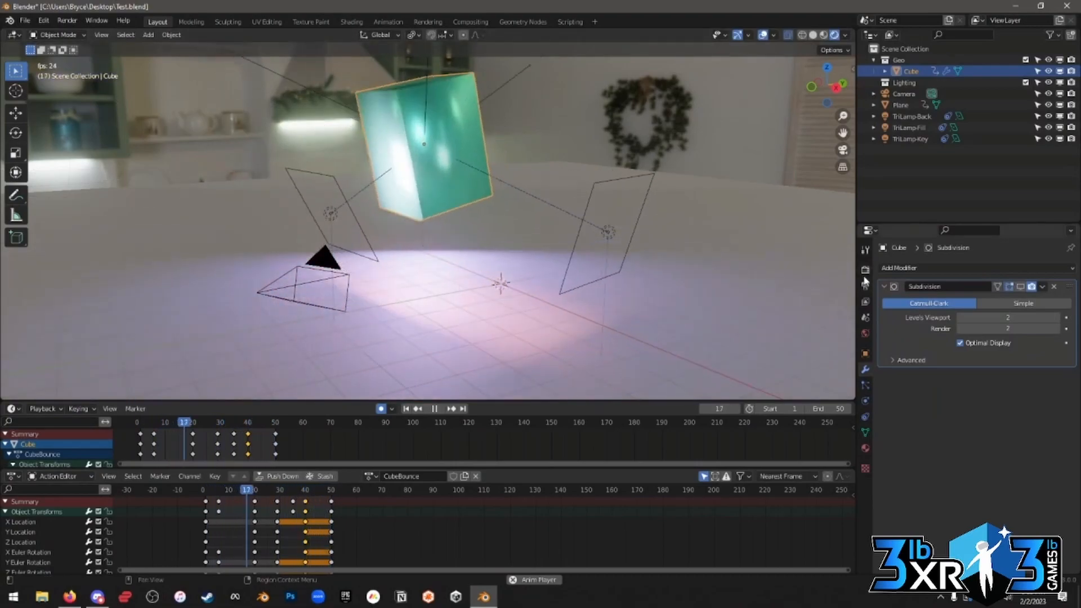
Set the scene's output frame rate to 60 fps.
click(865, 271)
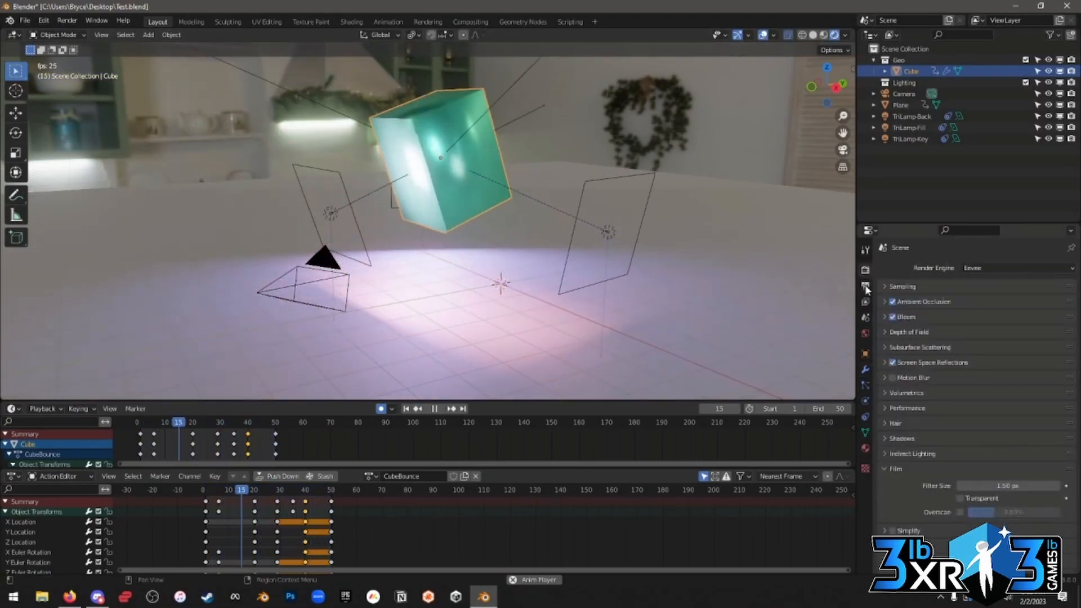
click(866, 285)
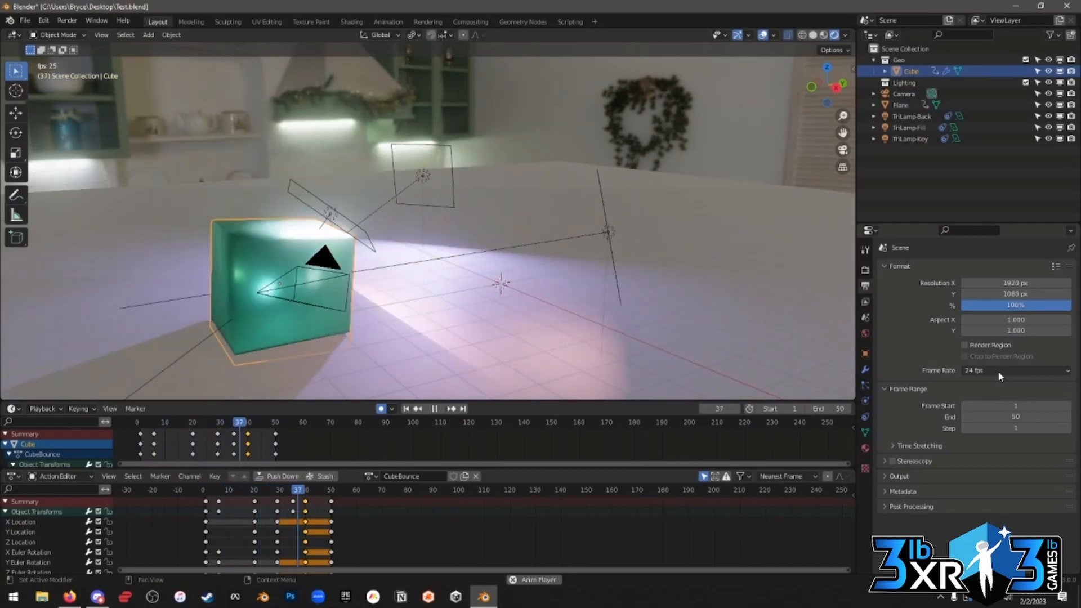
click(988, 371)
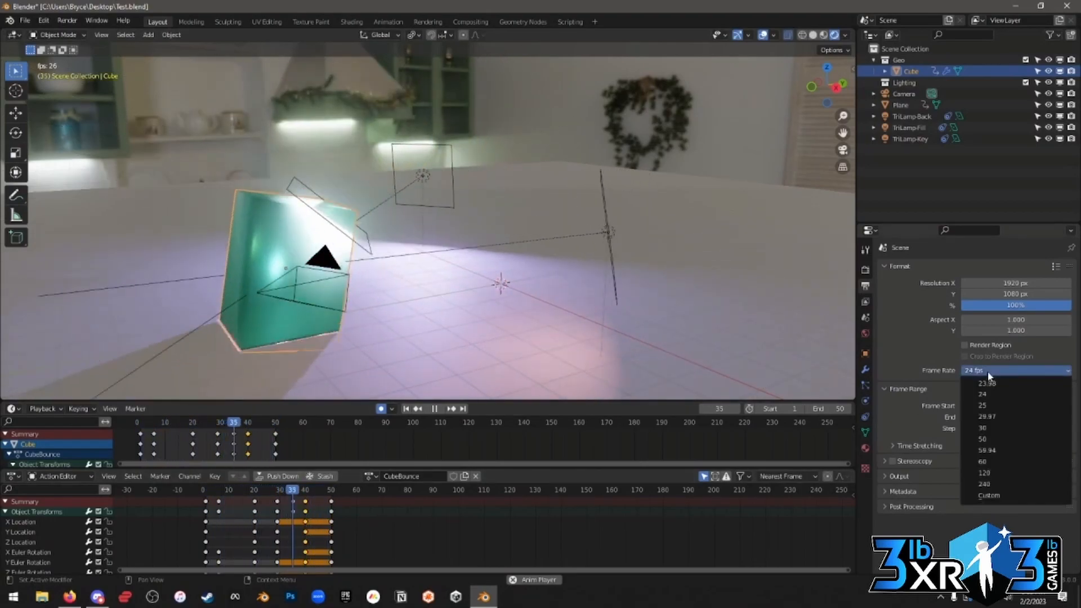
click(1001, 461)
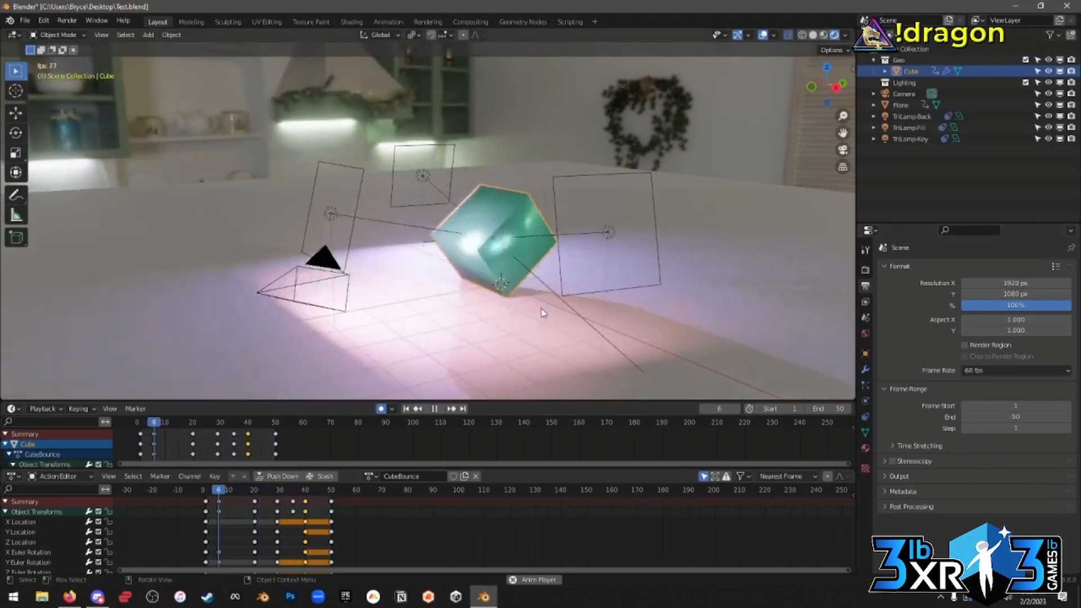
Hide the viewport overlays and pause the looping animation to check the playback options.
key(shift+alt+z)
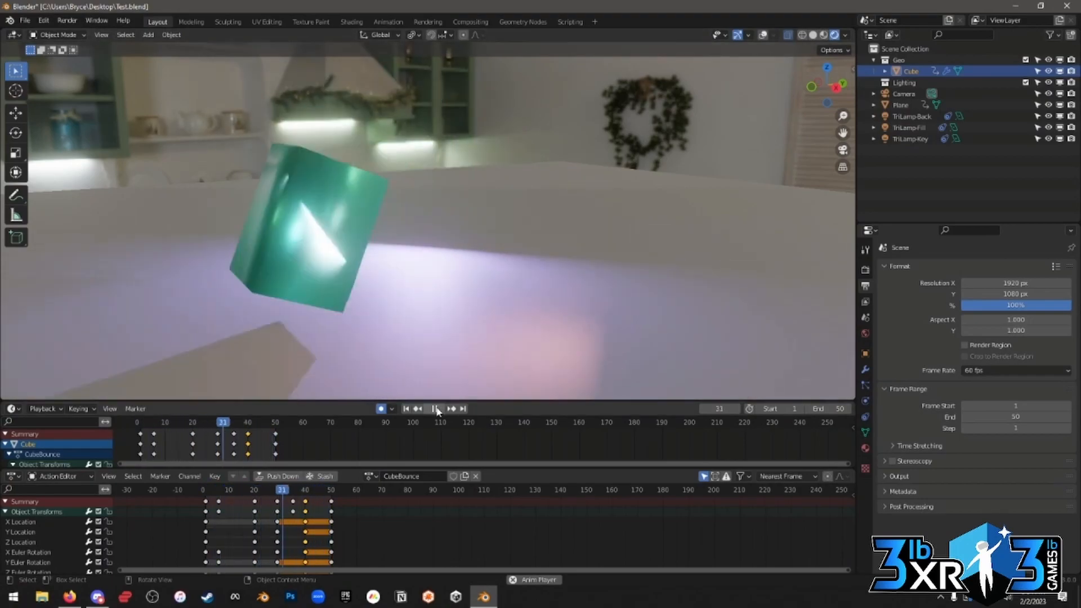
click(438, 410)
click(42, 410)
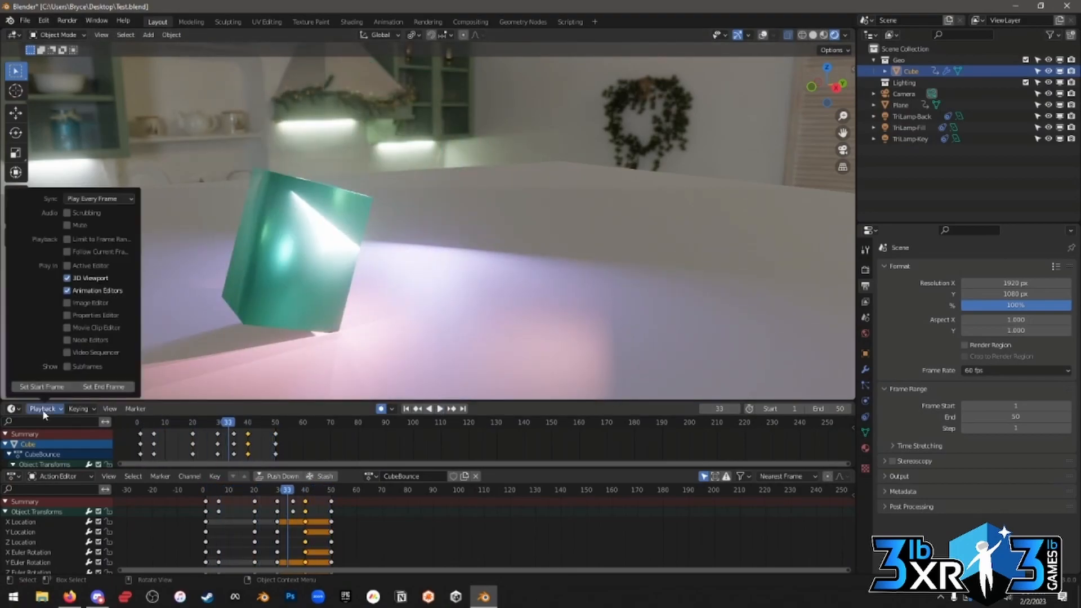
click(43, 413)
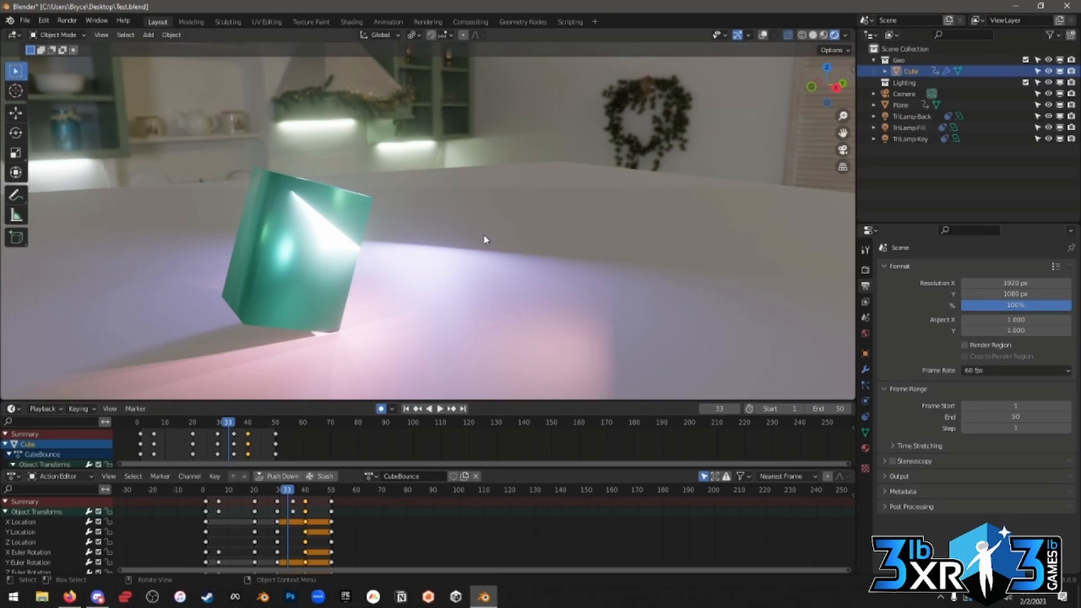
click(408, 411)
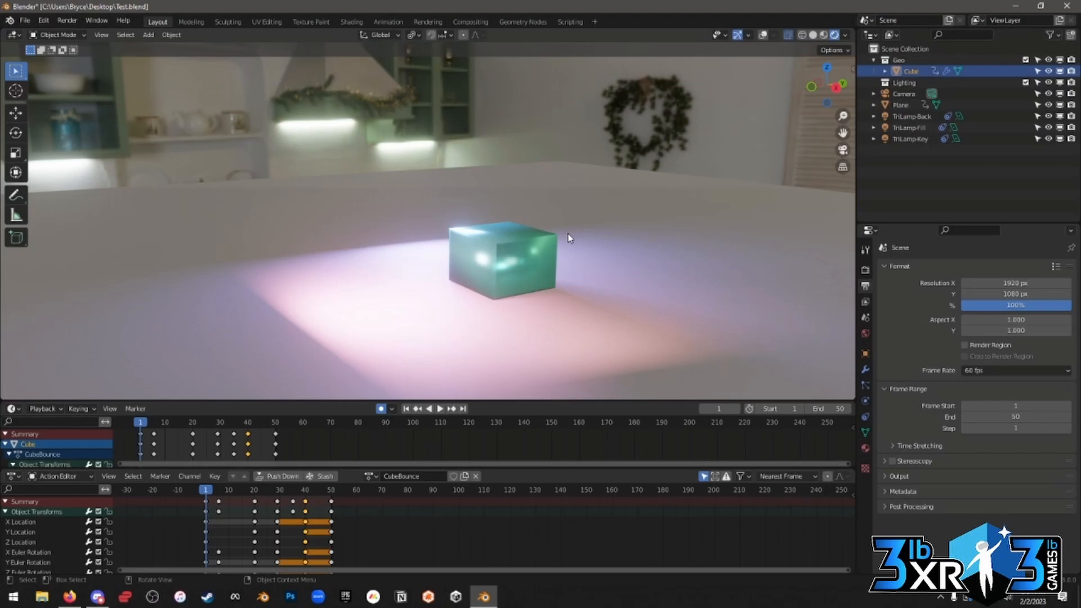
key(g)
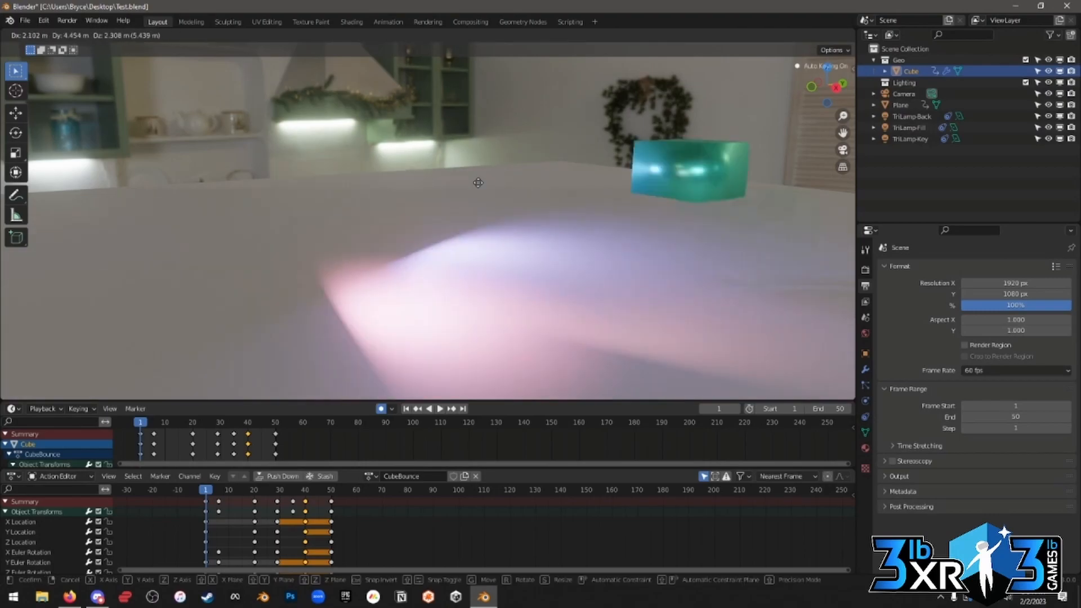
right_click(525, 243)
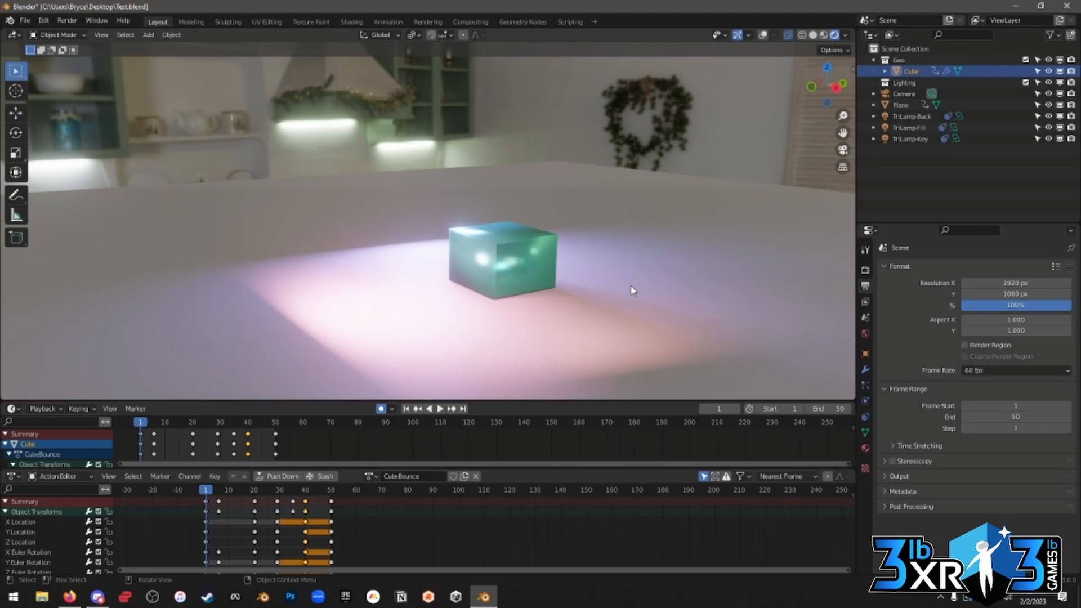
key(g)
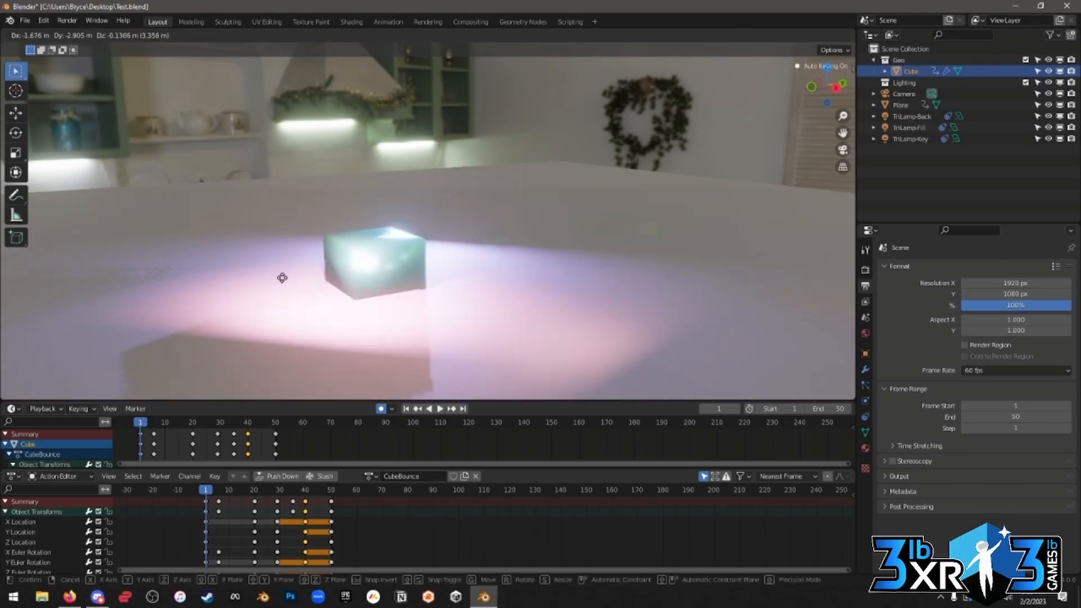
right_click(426, 295)
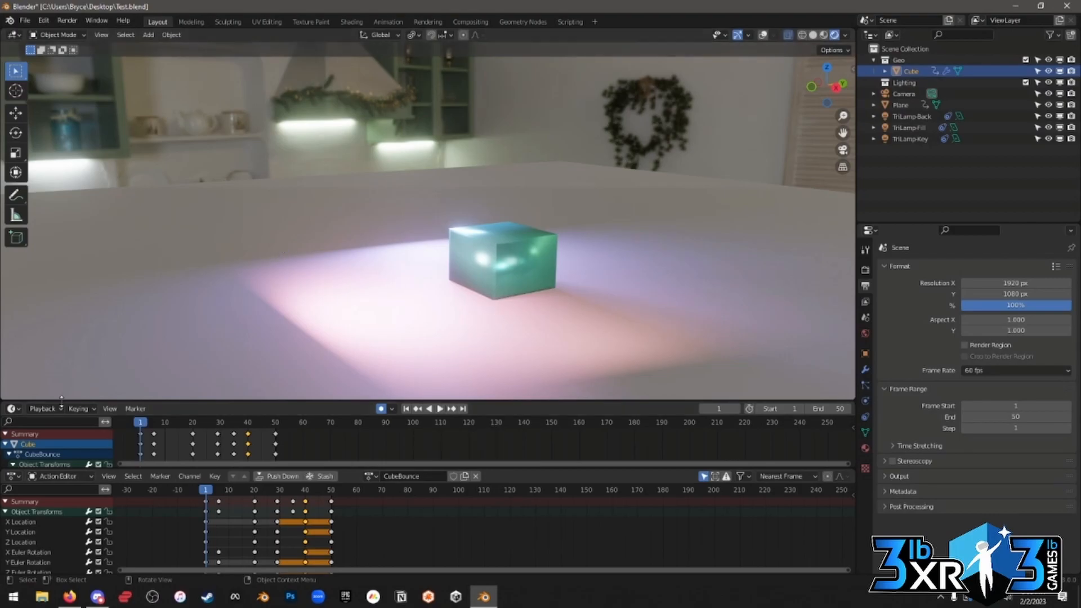
Check the playback sync options, restore the viewport overlays, and play the looping animation to read its frame rate.
click(44, 409)
click(45, 409)
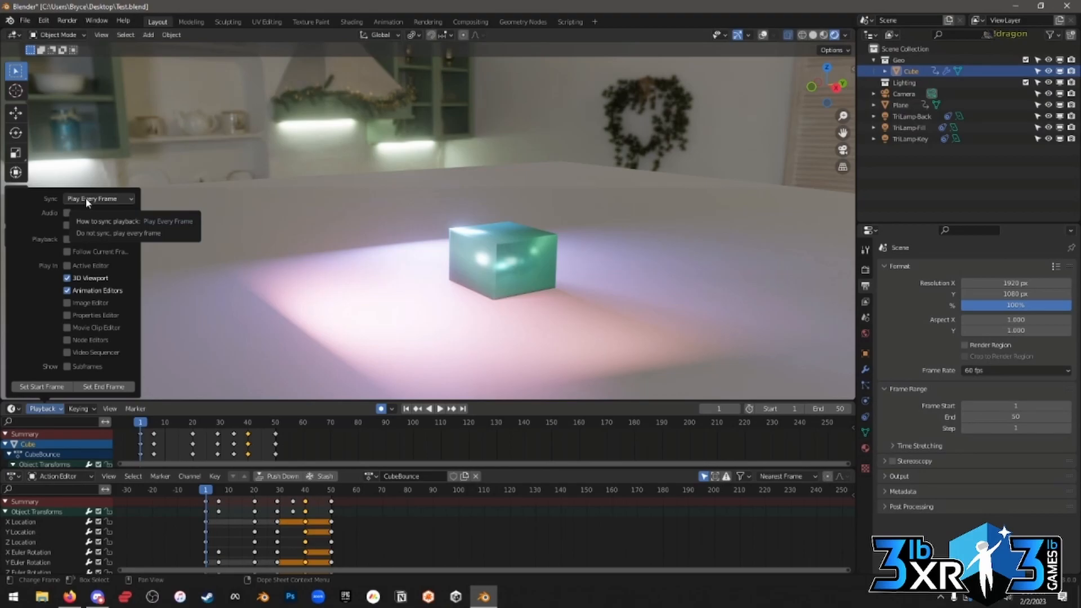
key(space)
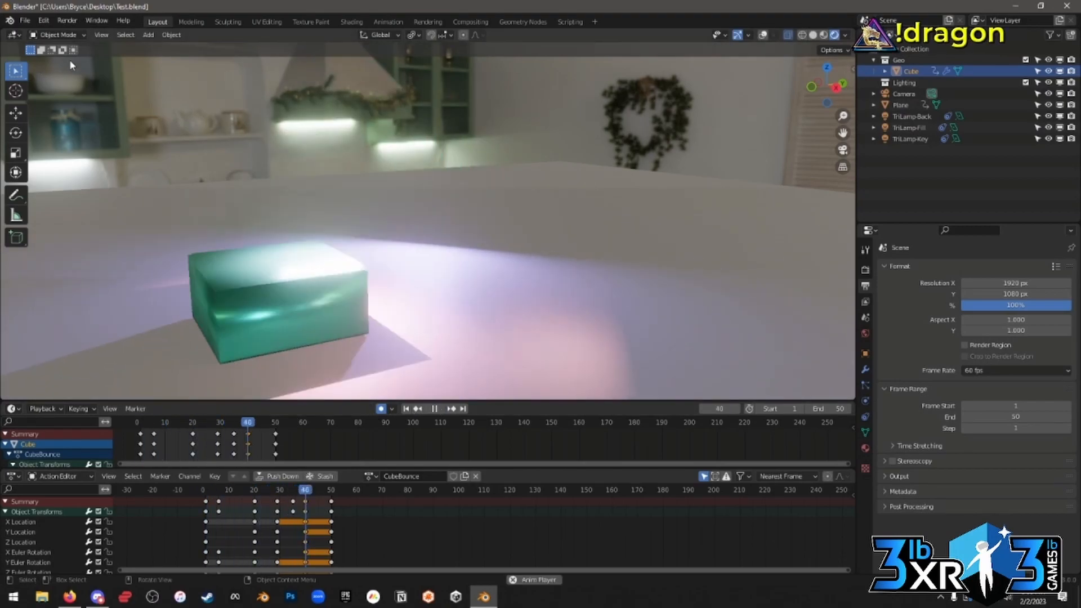
key(shift+alt+z)
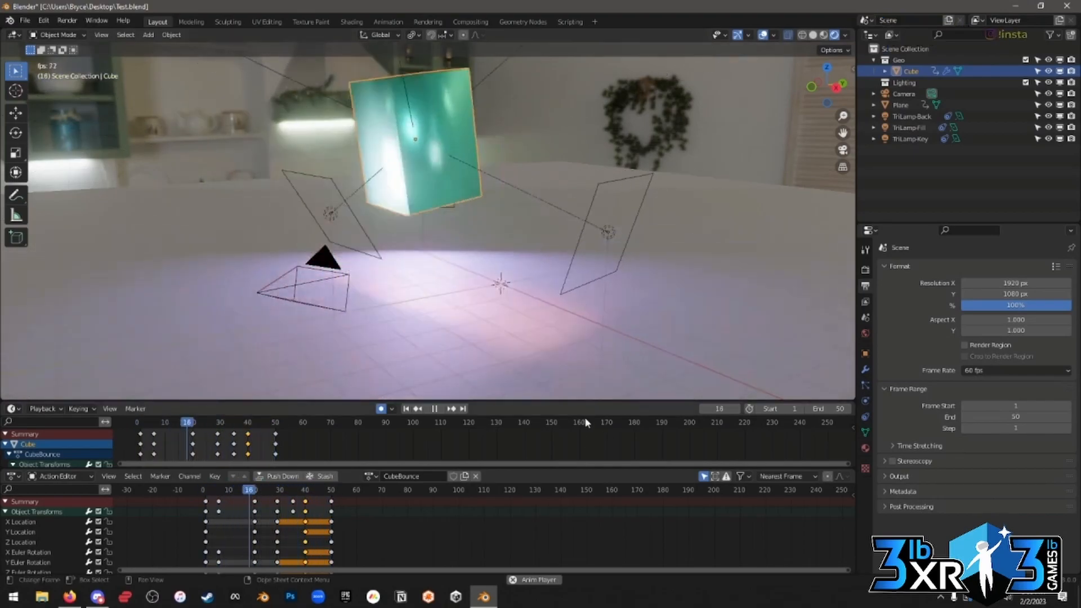
key(space)
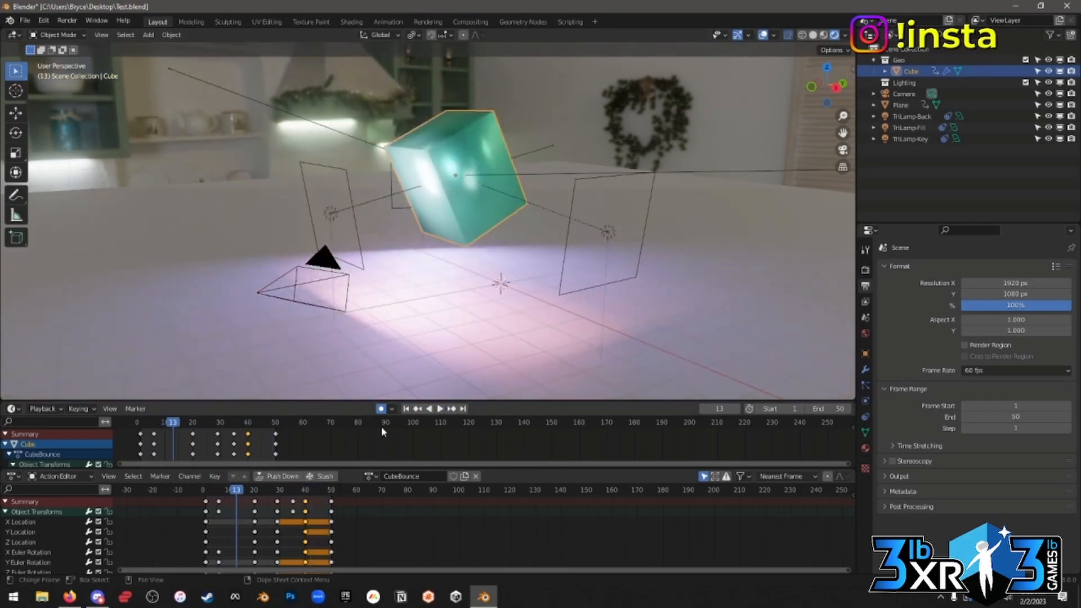
Return to frame 1, set the playback sync mode to Frame Dropping, and save the file.
key(space)
click(208, 490)
mouse_move(211, 494)
mouse_down()
mouse_move(331, 495)
mouse_move(227, 495)
mouse_move(207, 506)
mouse_up()
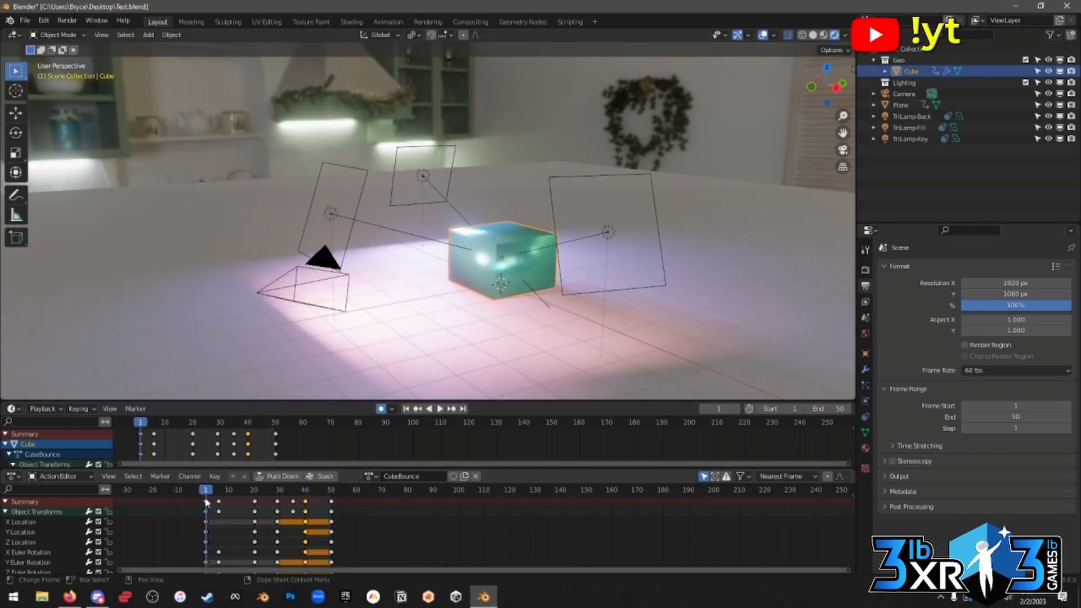
click(43, 409)
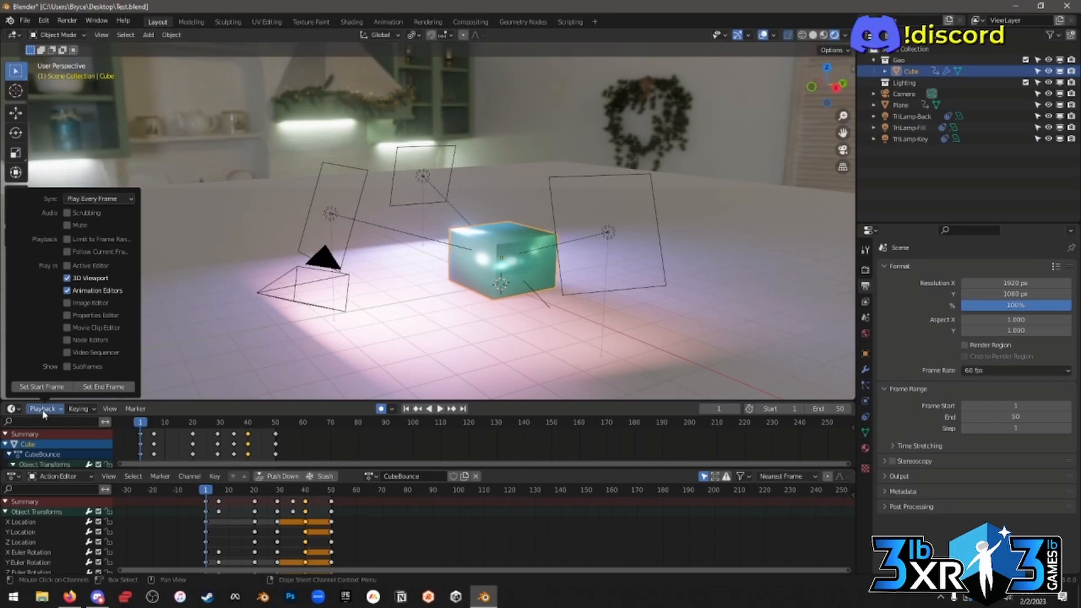
click(100, 200)
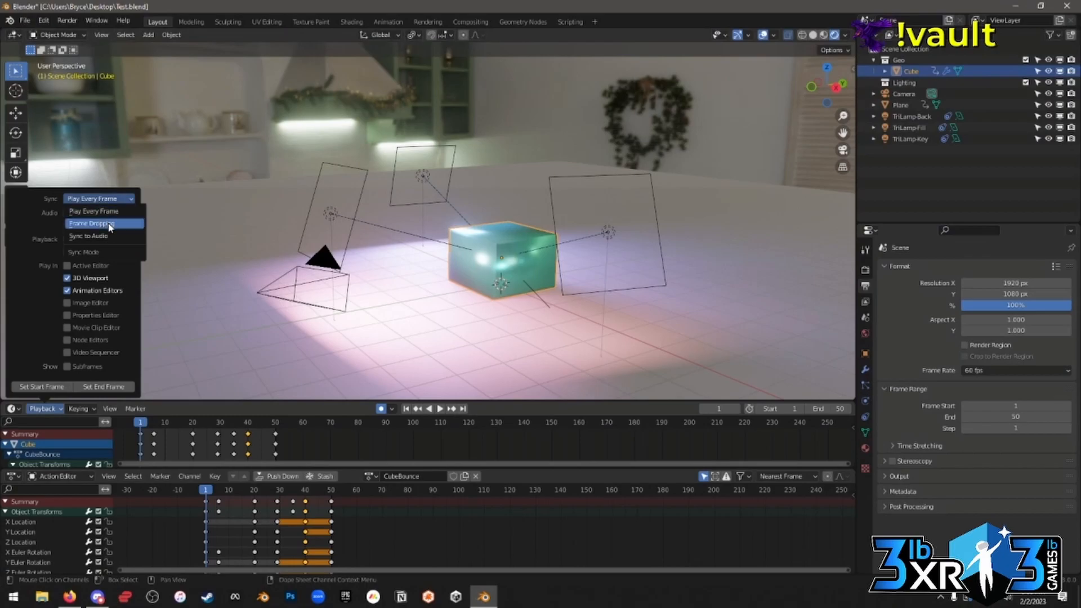
click(107, 223)
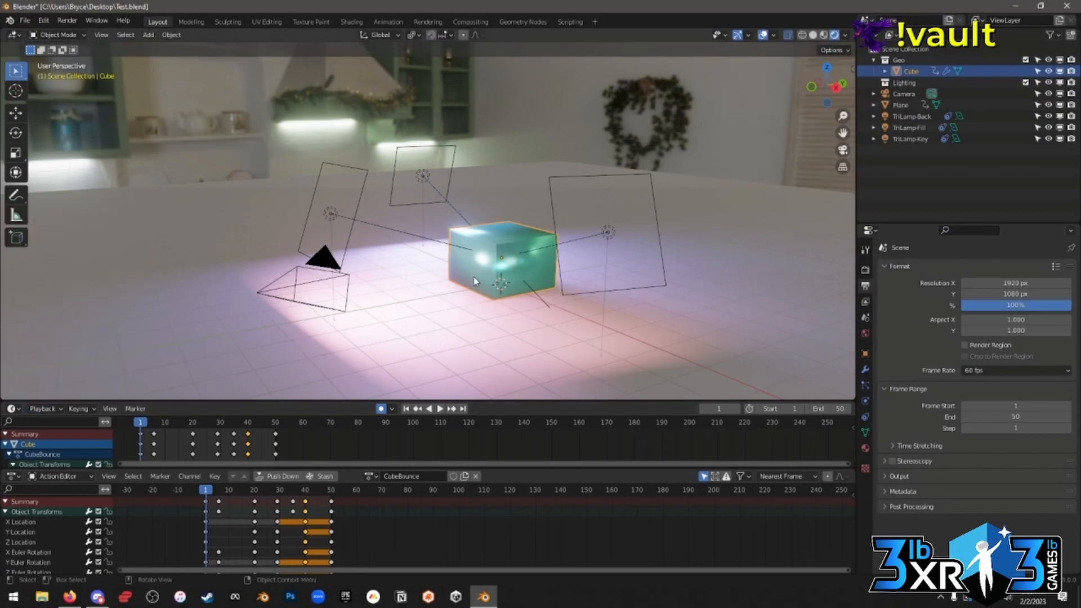
key(ctrl+s)
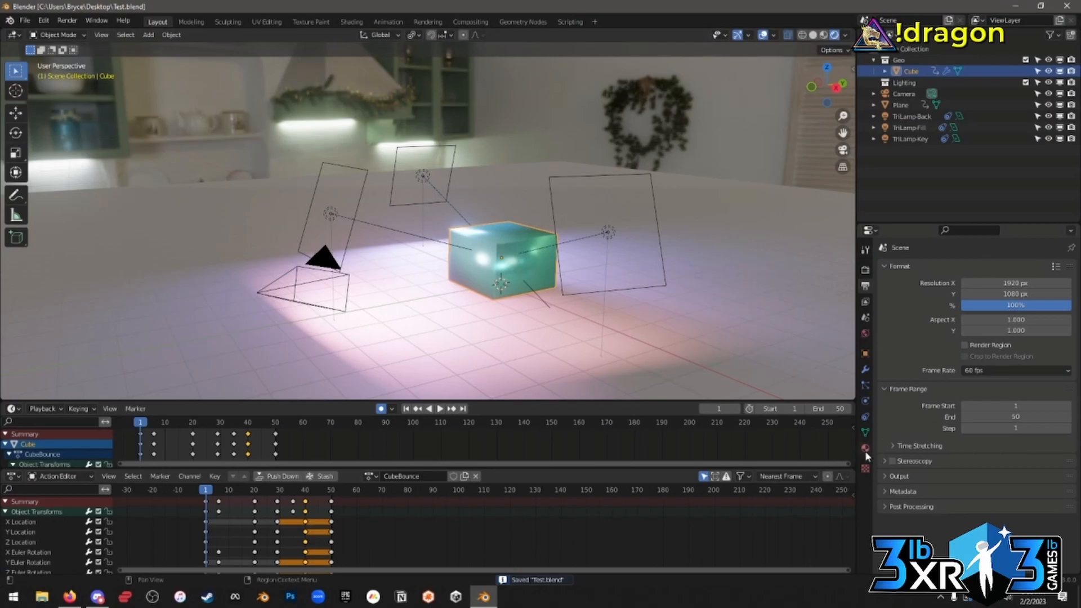
Play the animation and raise the cube's Subdivision modifier viewport level to 6.
click(866, 369)
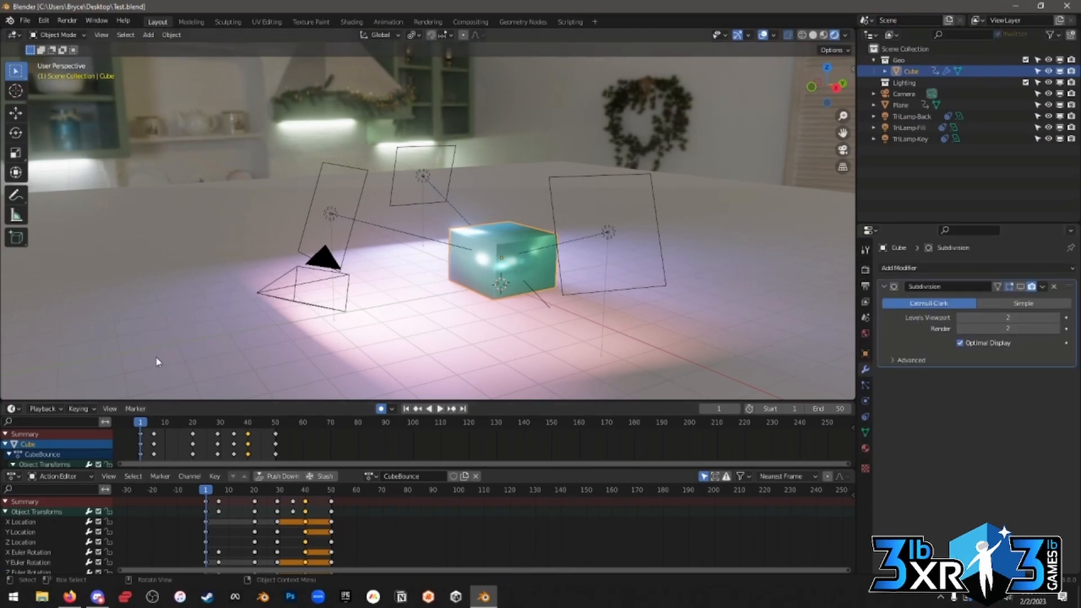
click(55, 411)
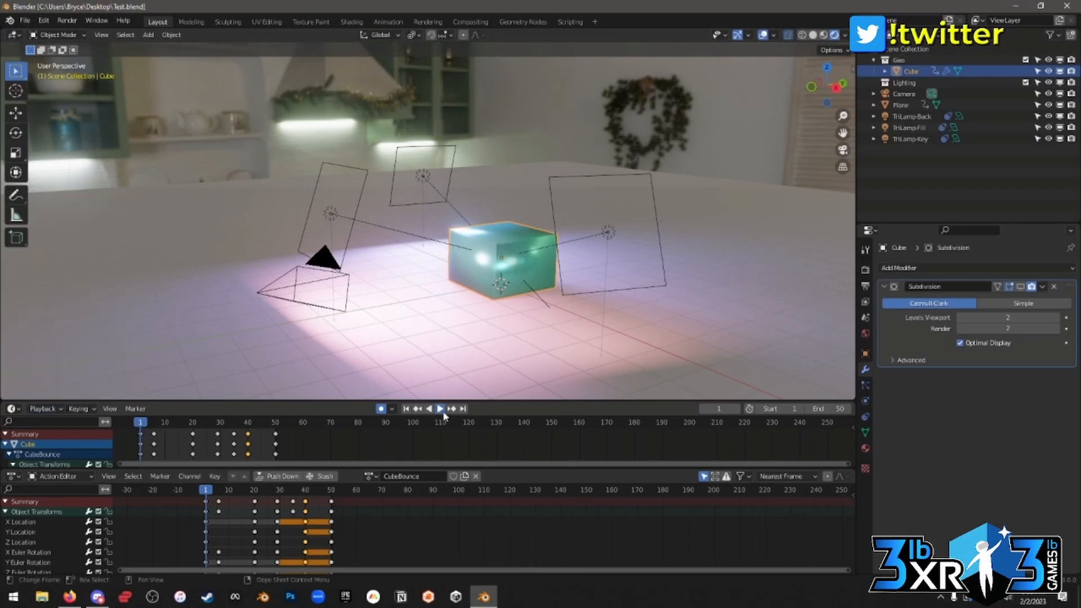
click(441, 409)
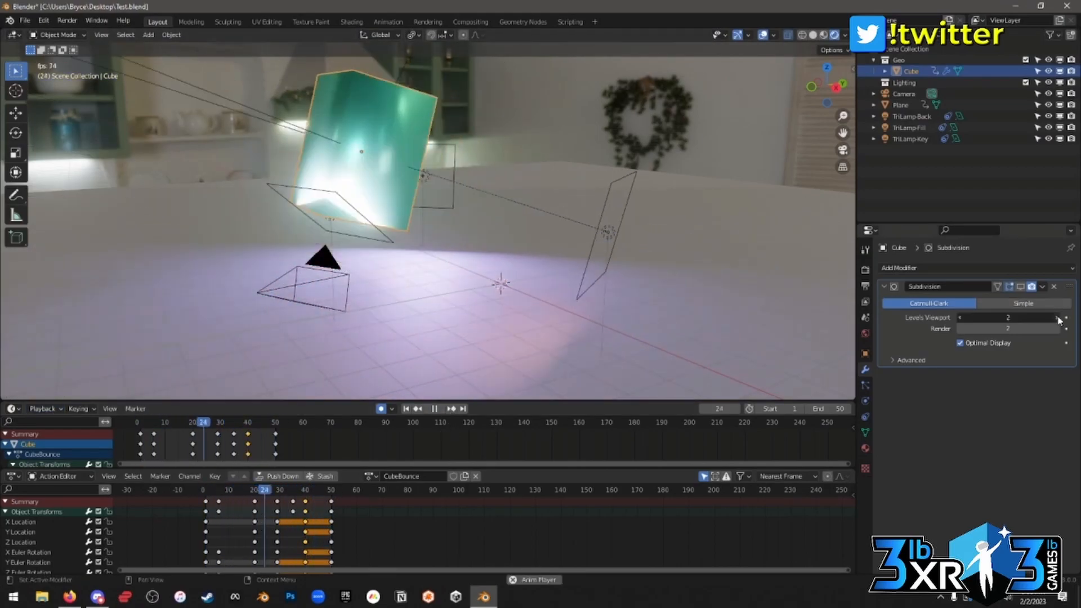
click(1056, 317)
click(1057, 317)
click(1056, 317)
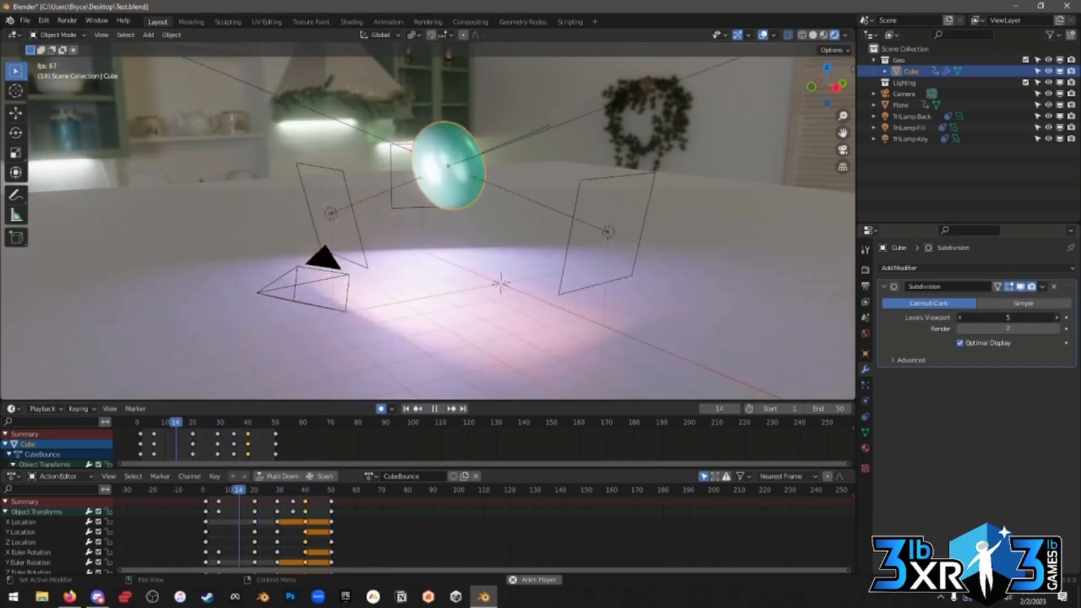
click(1057, 318)
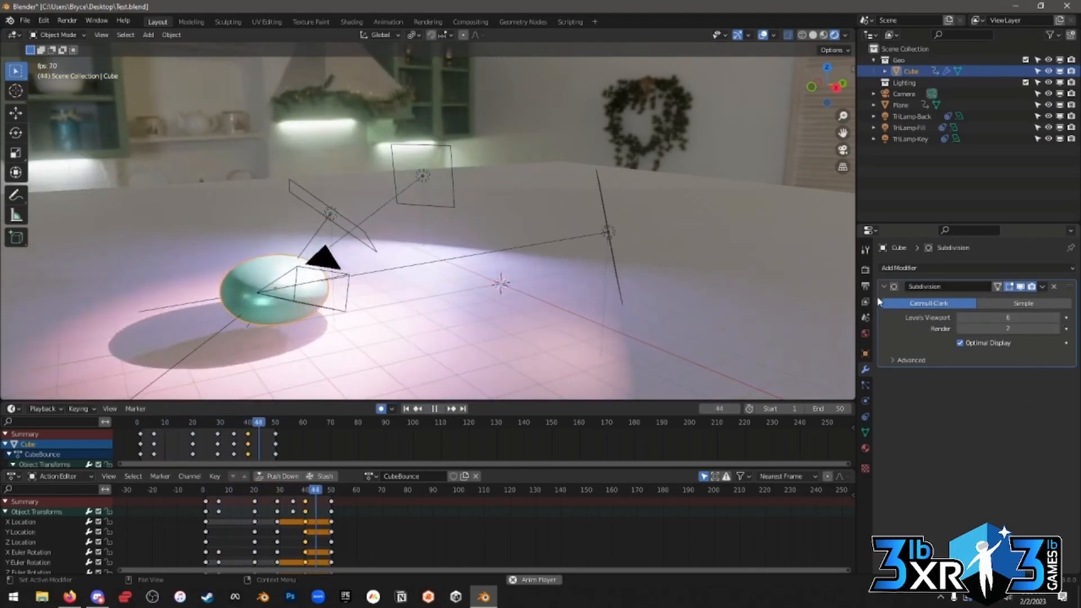
Examine the Subdivision modifier's advanced options and the scene's Simplify render settings.
click(909, 362)
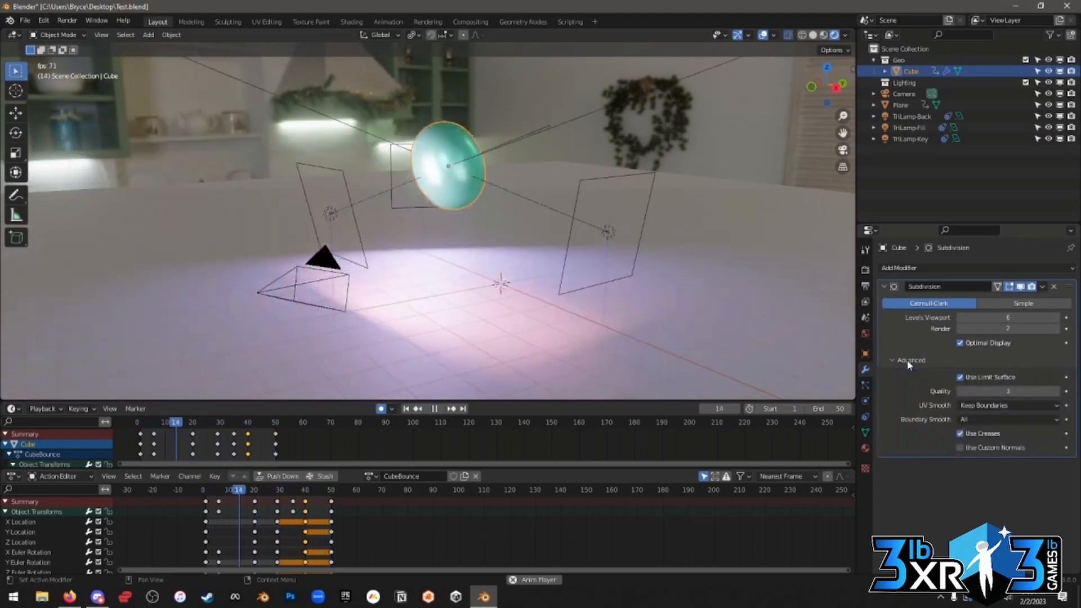
click(908, 364)
click(865, 270)
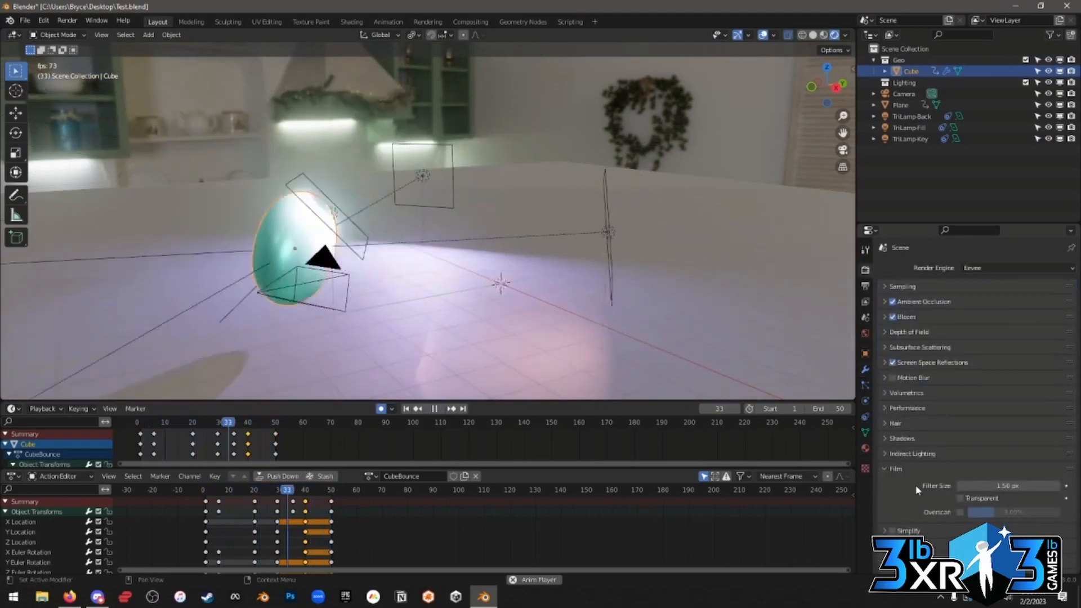
click(907, 530)
scroll(914, 528, down, 3)
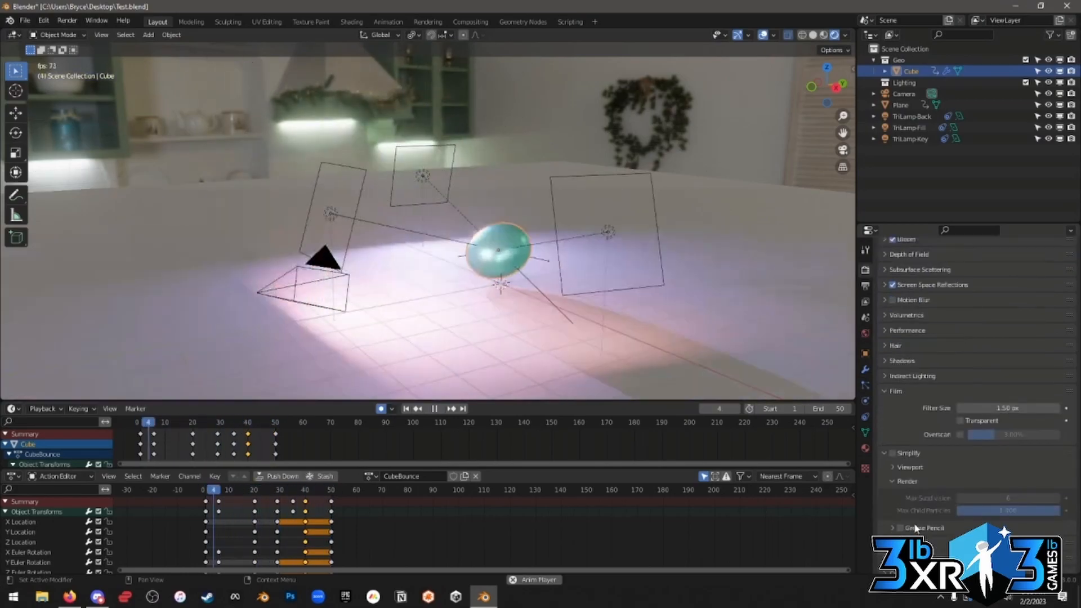
scroll(928, 454, up, 3)
Try setting the cube's Subdivision viewport level to 12, and force the frozen program to close.
click(865, 369)
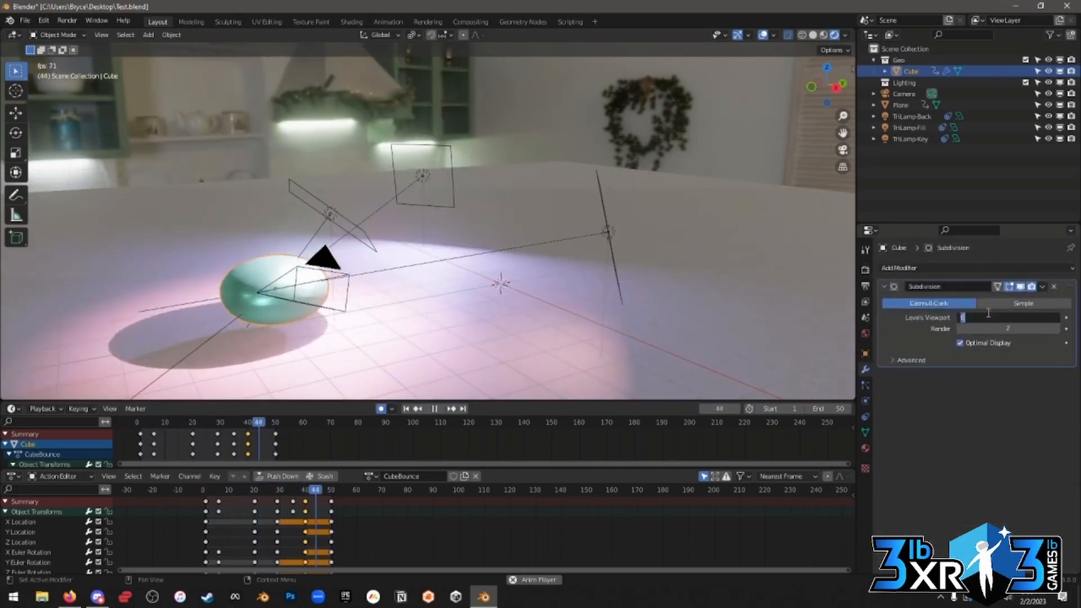
click(988, 316)
text(12)
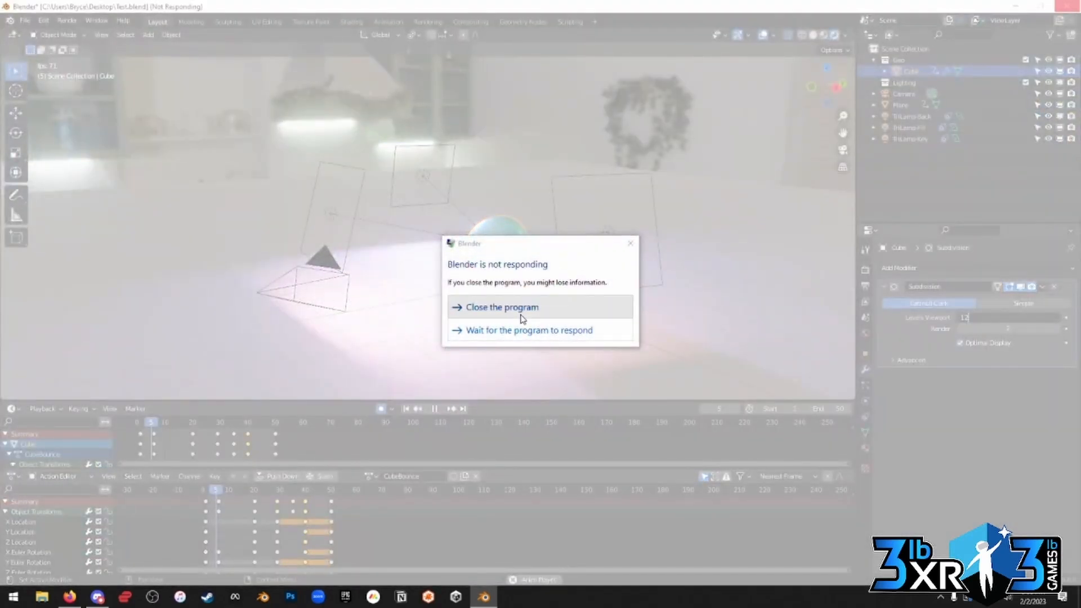
click(521, 317)
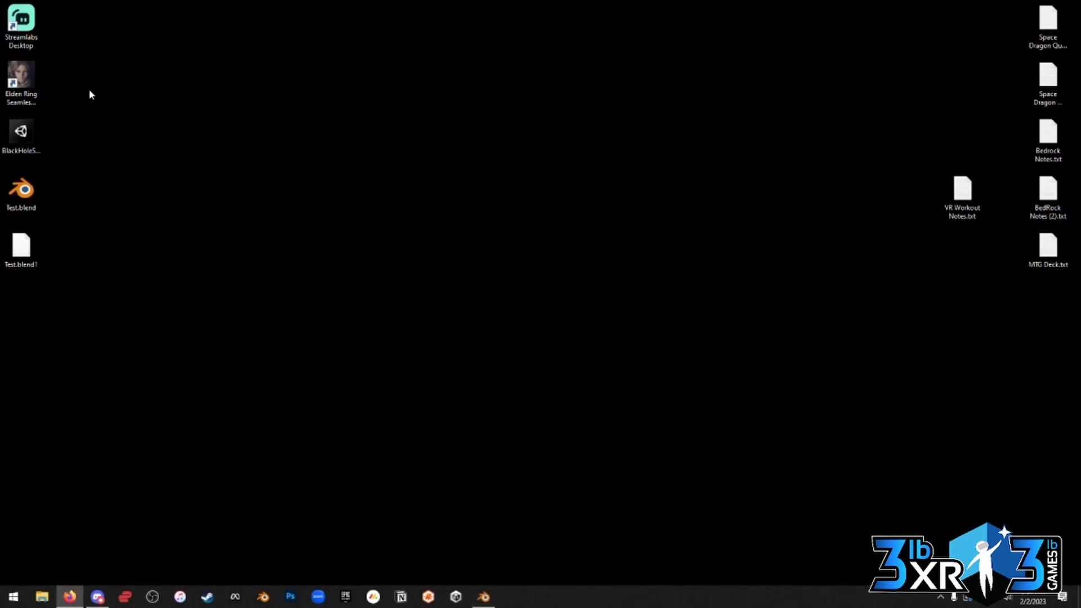
click(25, 134)
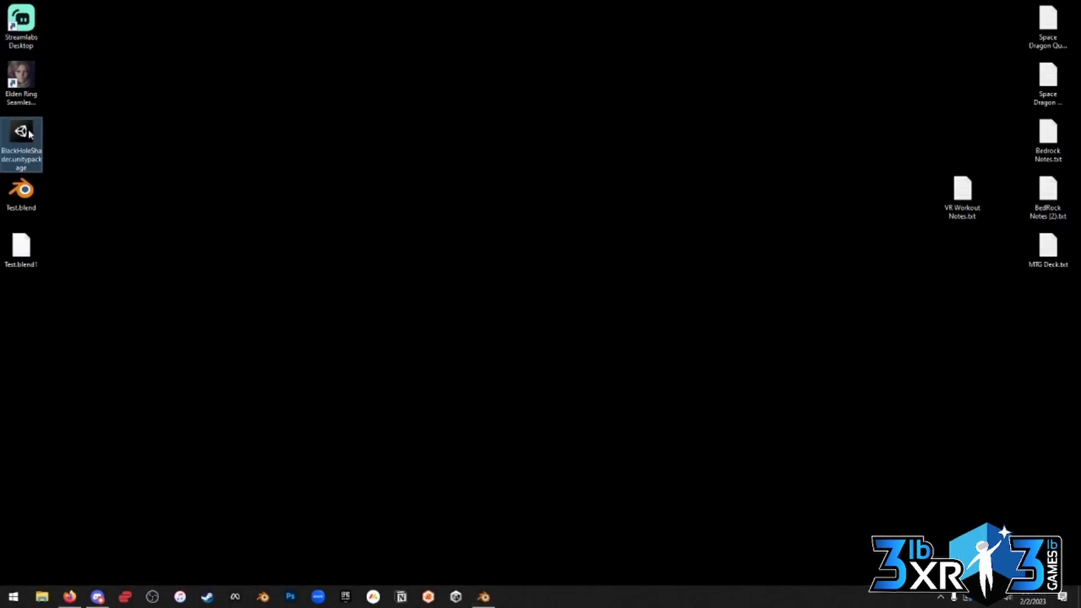
click(56, 190)
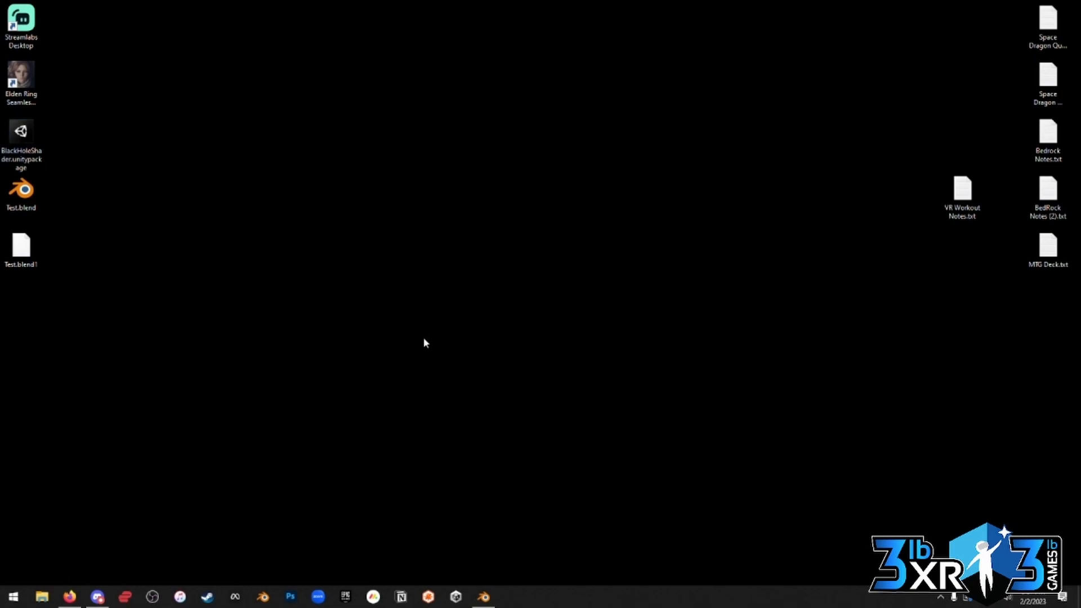
drag(552, 134, 452, 336)
Relaunch Blender and reopen the recent file Test.blend.
click(483, 596)
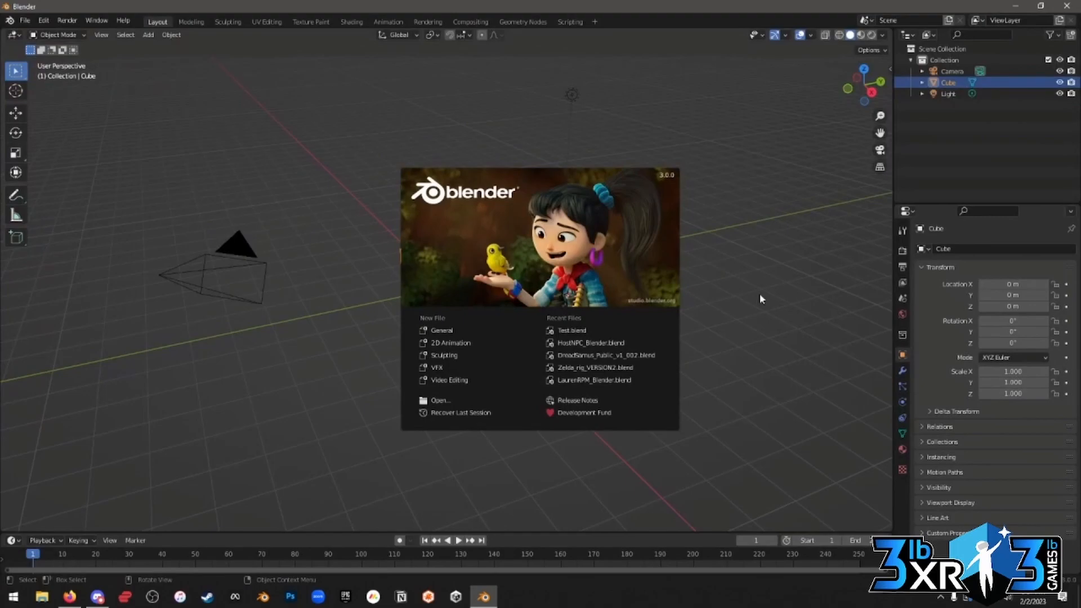
click(615, 331)
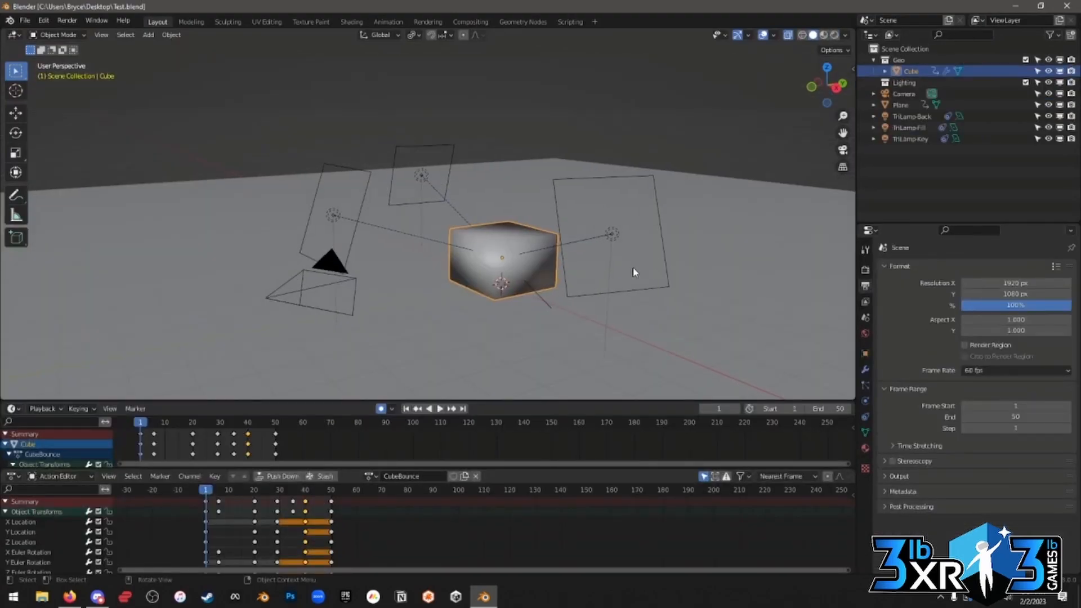
middle_drag(664, 265, 558, 234)
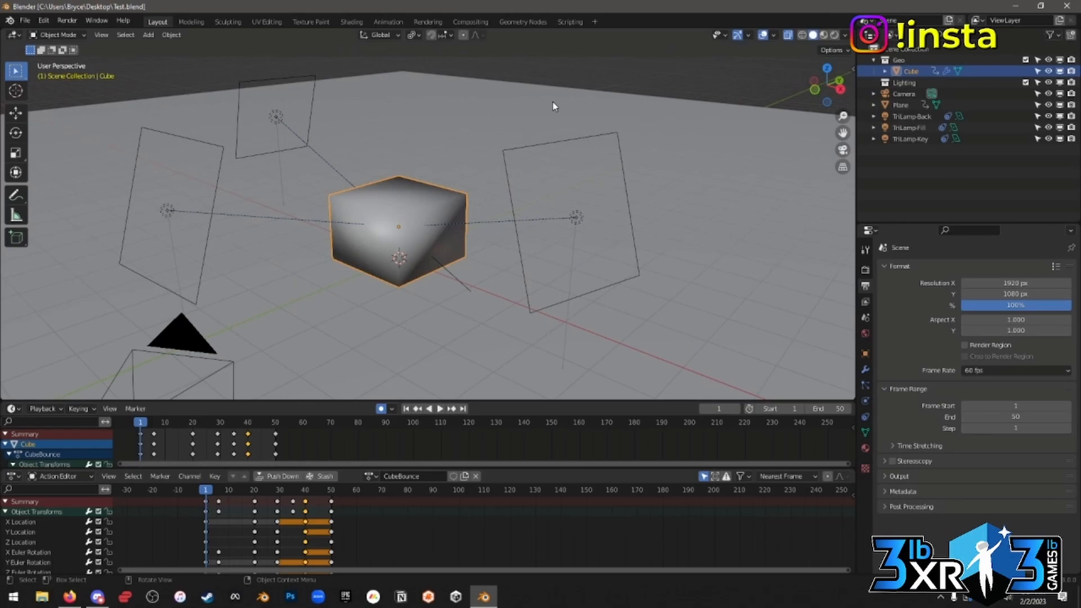
middle_drag(569, 158, 580, 180)
Enable the cube's Subdivision modifier in the viewport and set its viewport level to 8.
click(865, 370)
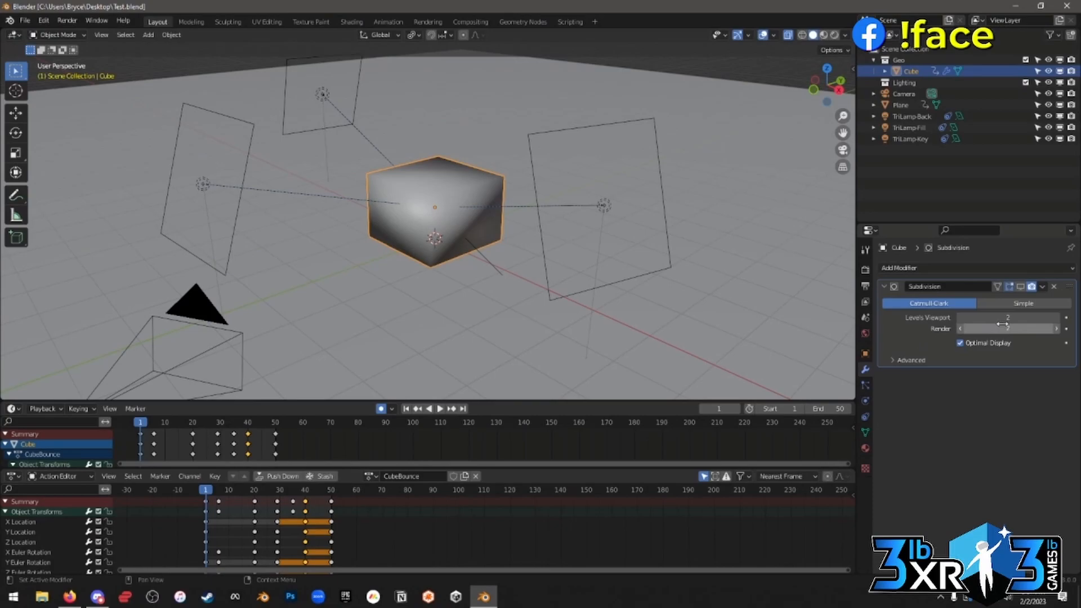
click(1032, 288)
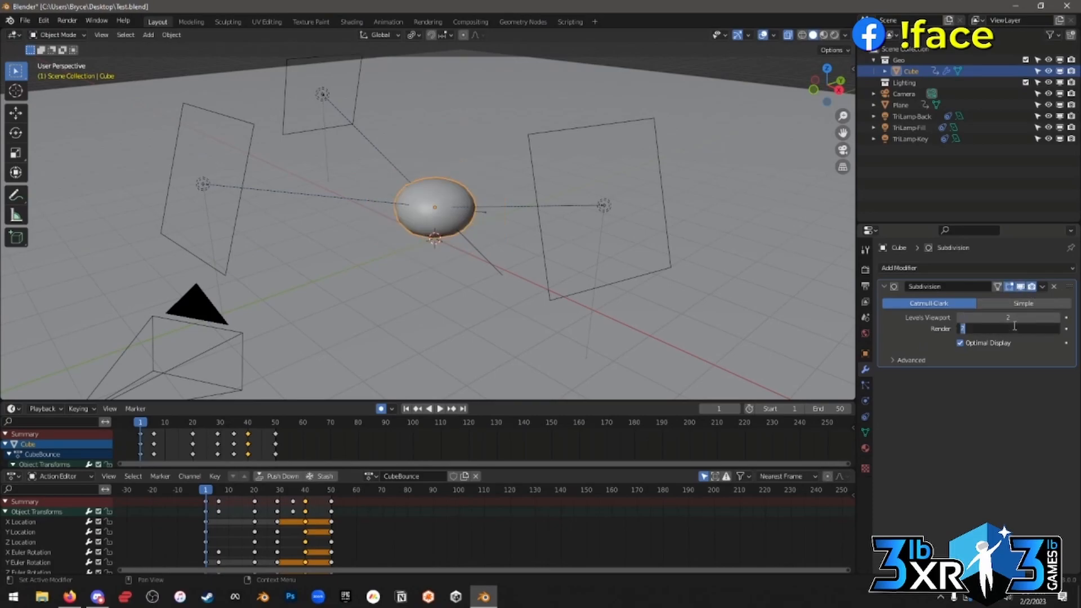
click(1012, 316)
text(5)
key(Return)
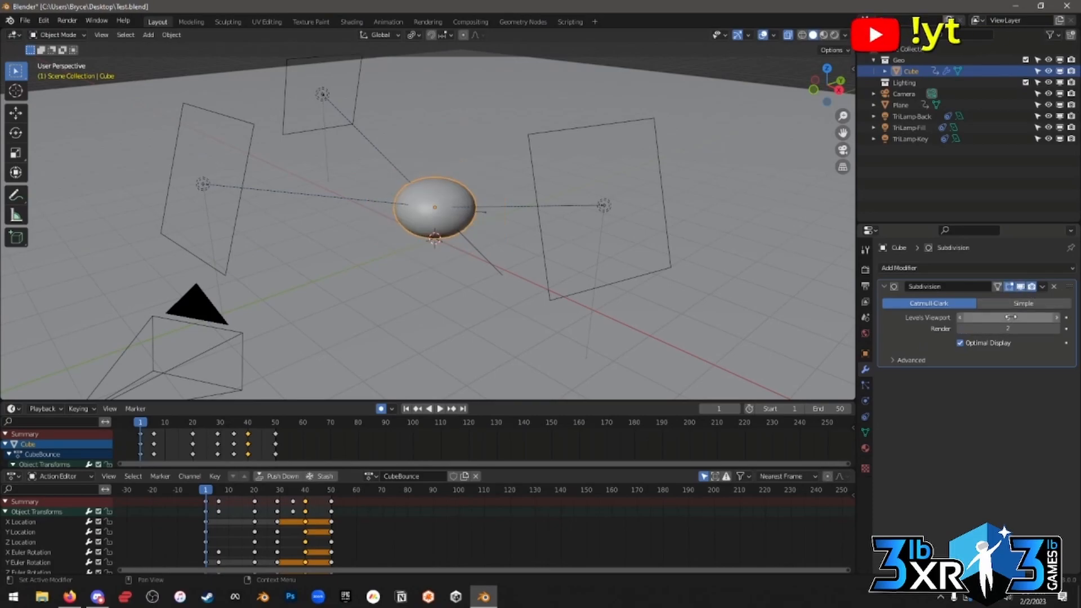
Play the cube's bounce animation and set the Subdivision modifier's viewport level to 9.
click(439, 409)
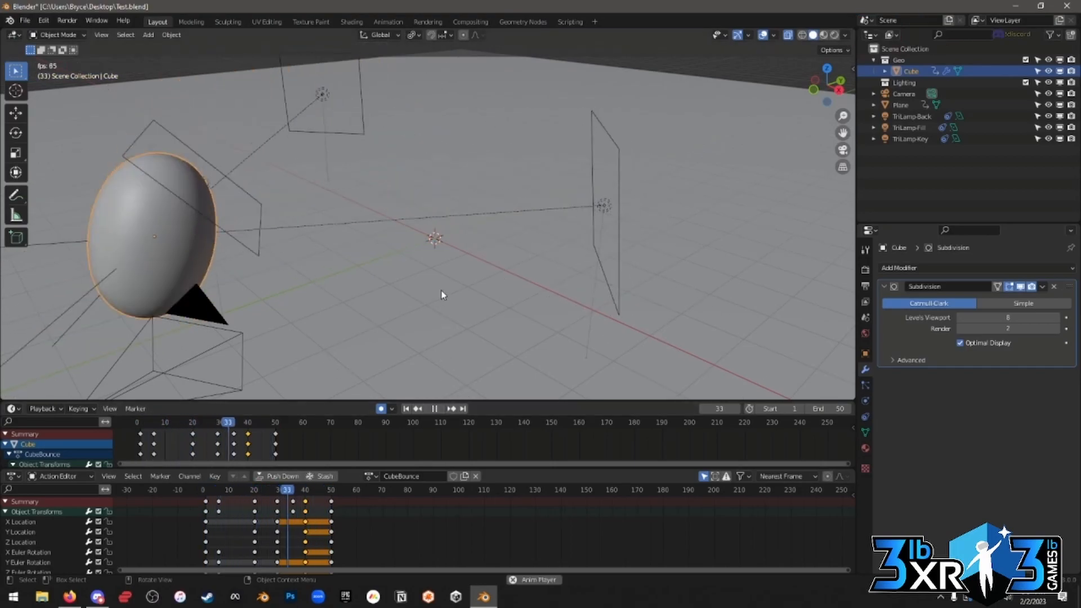
click(1033, 319)
text(9)
key(Return)
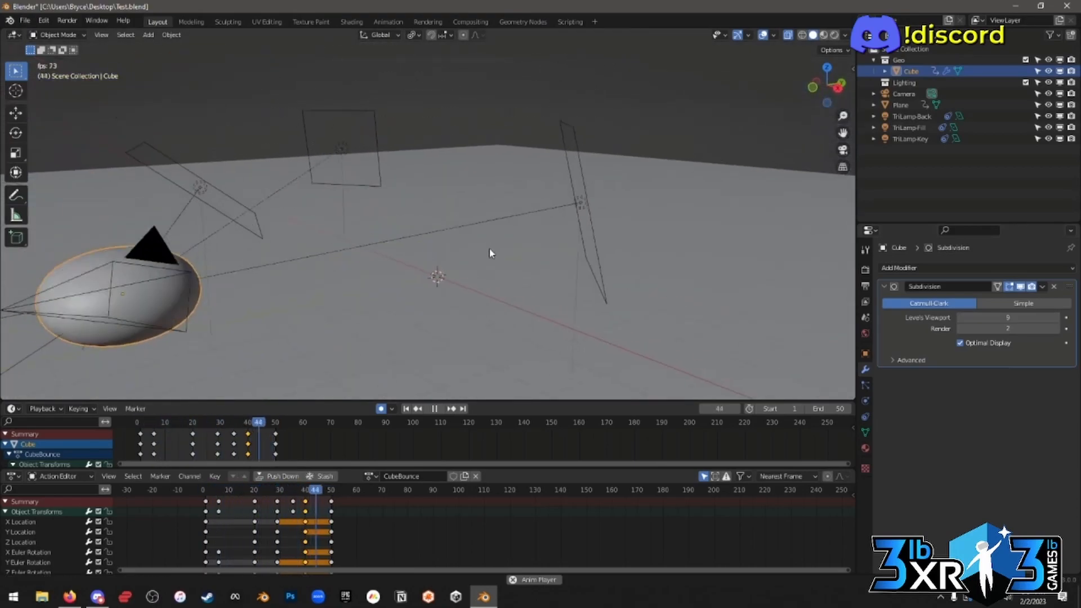
Set the cube's Subdivision viewport level to 10 during playback and stop the bounce animation.
click(1019, 317)
text(10)
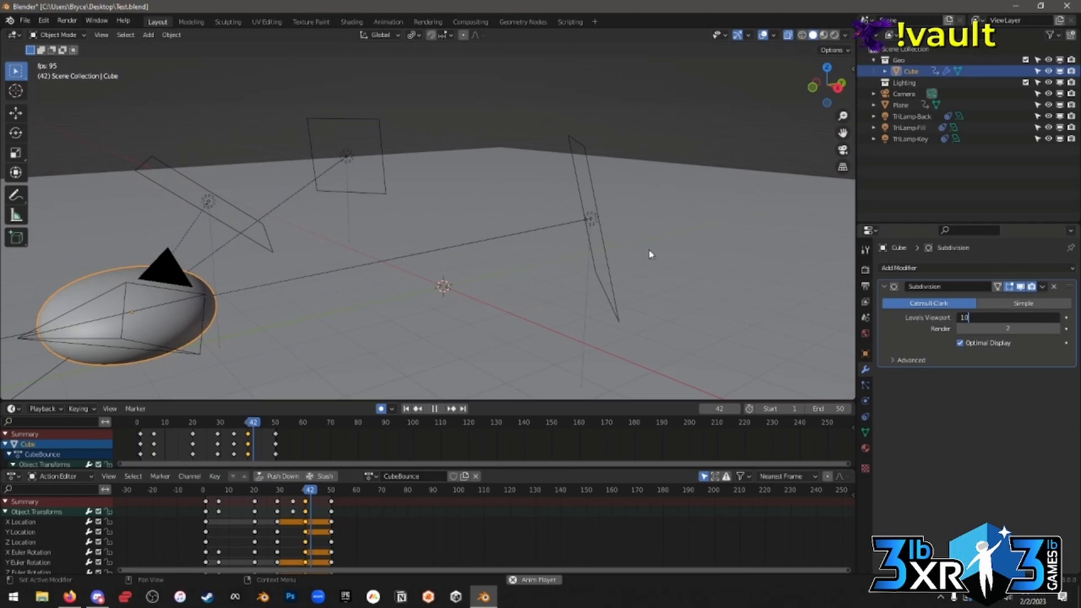
key(Return)
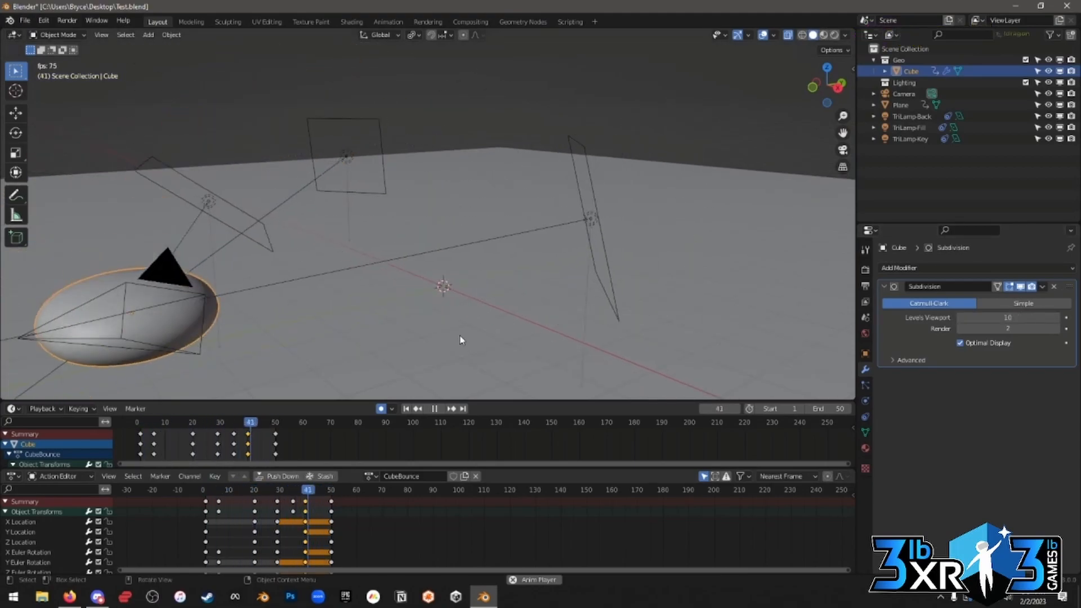
click(435, 408)
Set the Subdivision modifier's viewport level to 1 and try raising it to 12.
click(985, 317)
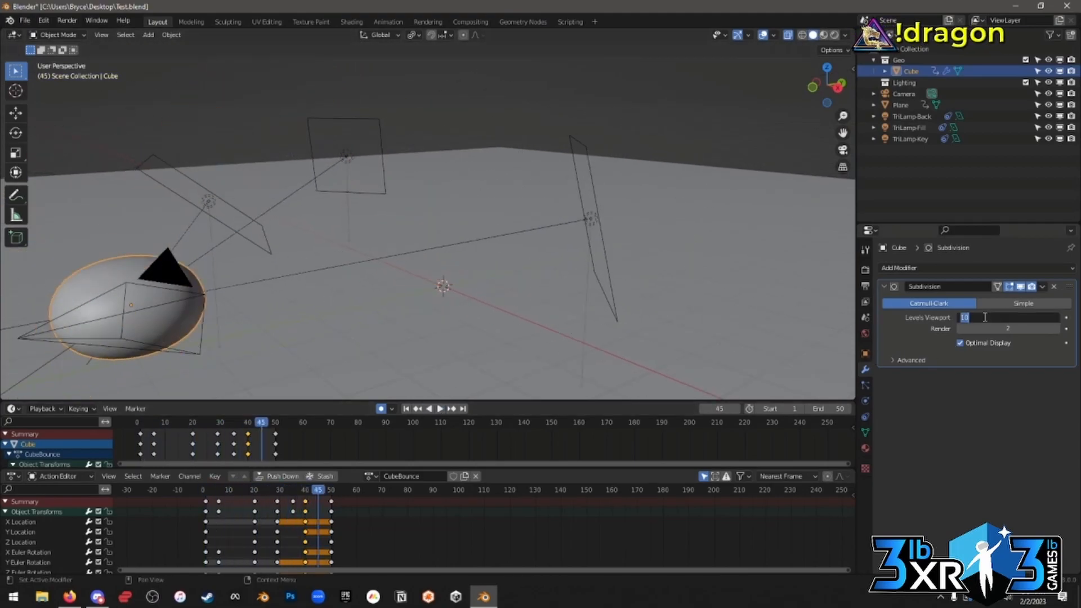
text(1)
key(Return)
click(985, 317)
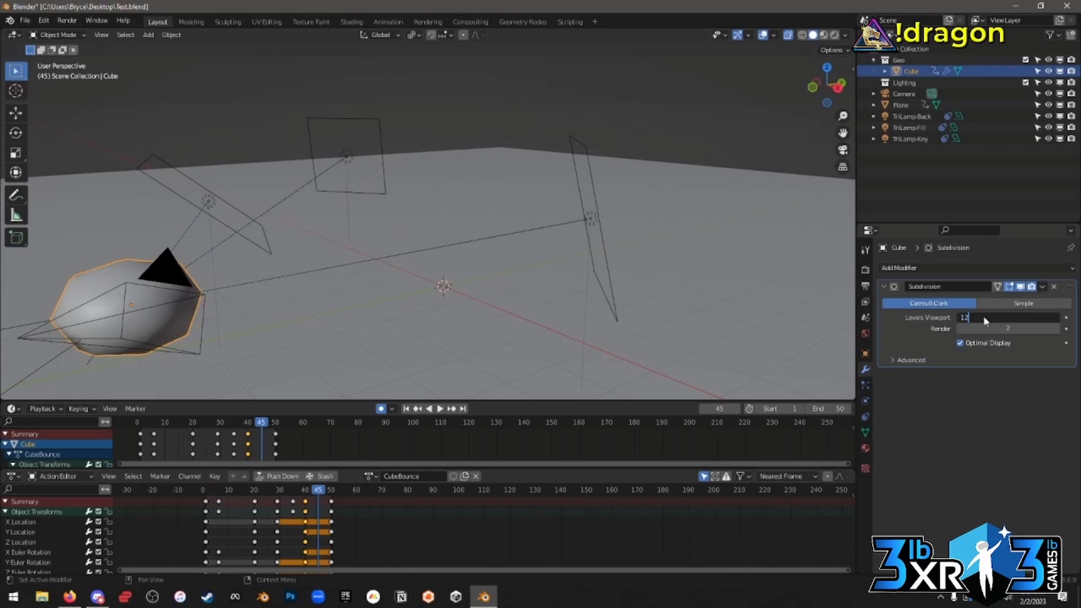
text(12)
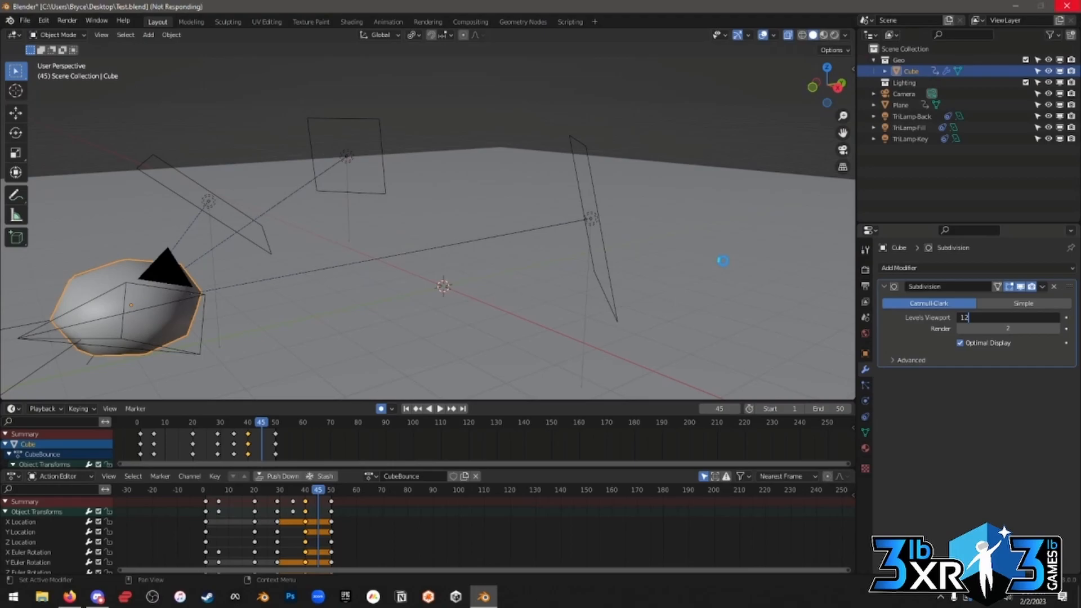
Launch a second Blender instance and cancel closing the Test.blend session.
click(263, 597)
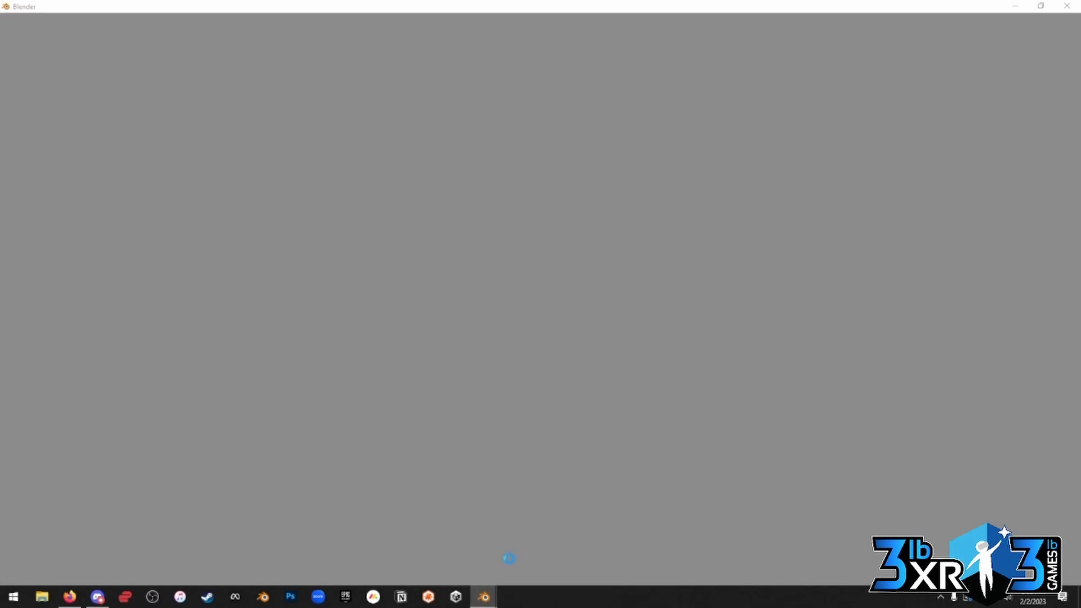
click(460, 564)
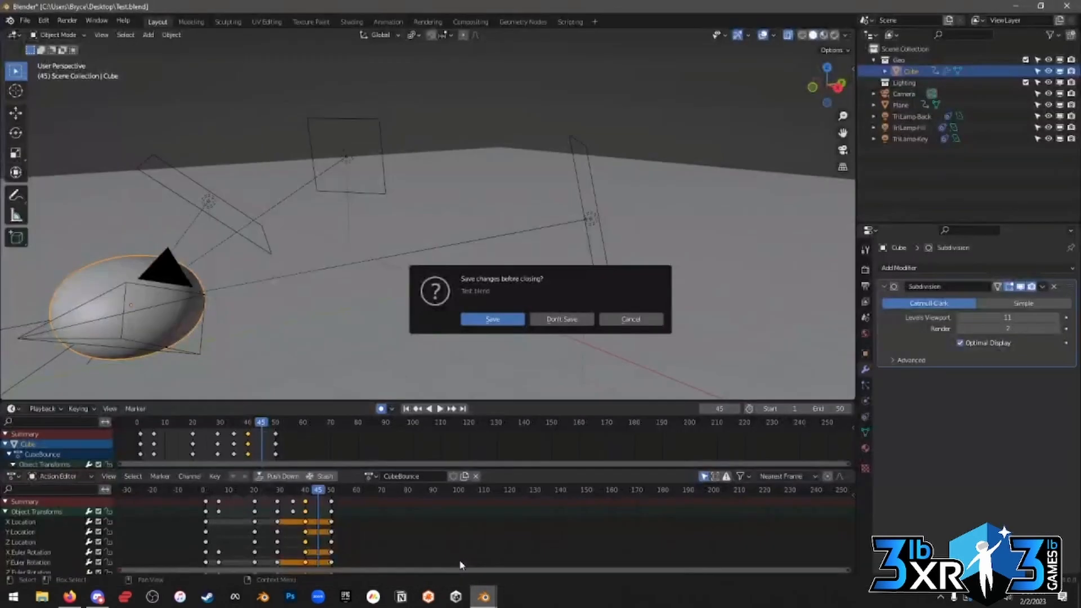
click(629, 319)
Jump to the last keyframe at frame 50 and play the heavily subdivided cube's bounce animation.
click(451, 410)
click(450, 410)
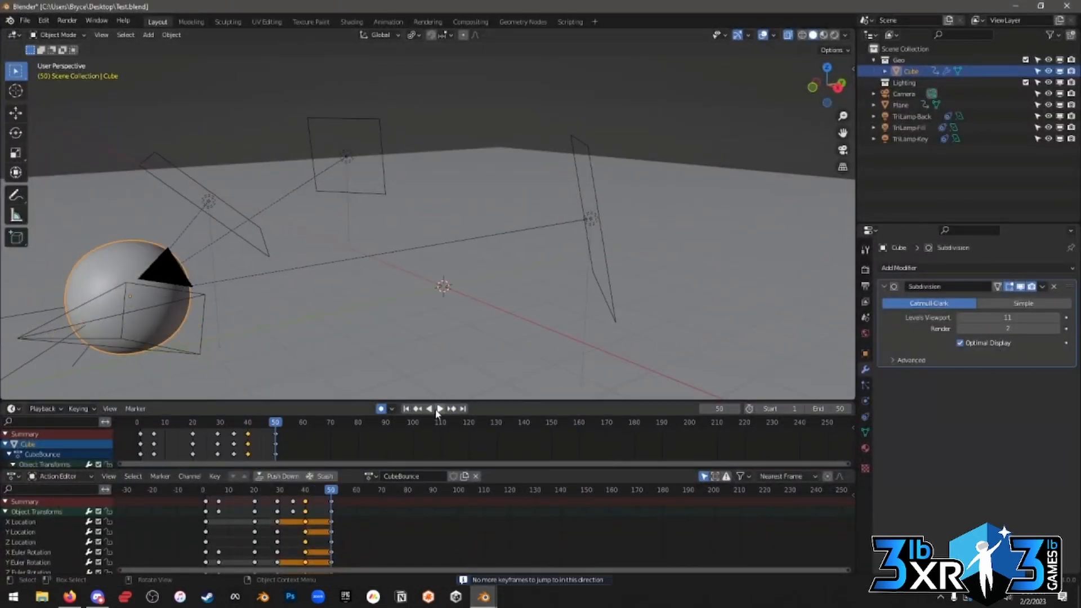
click(432, 409)
click(439, 410)
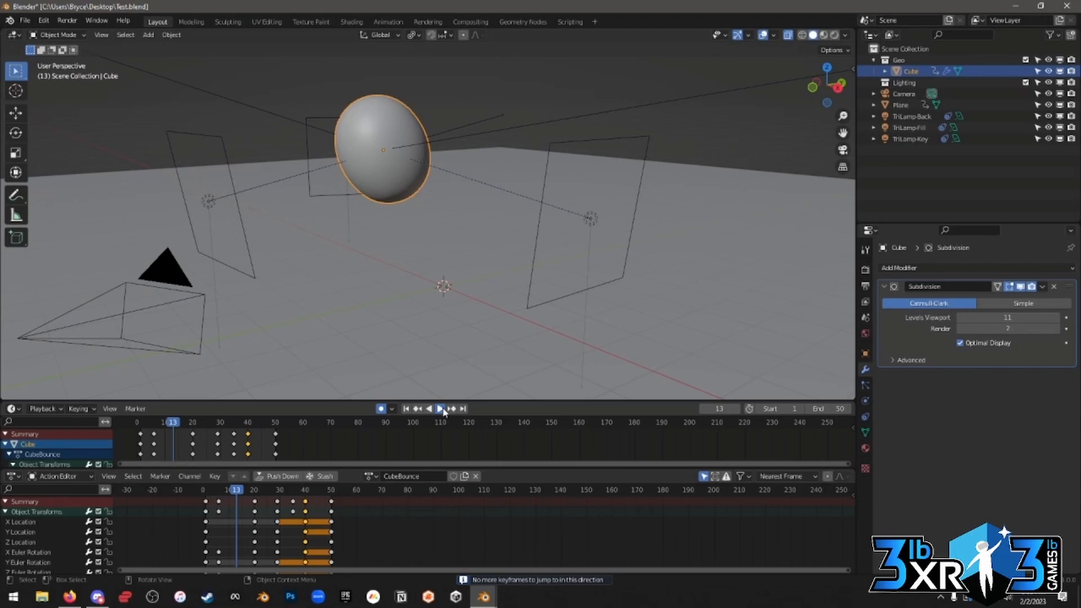
click(440, 409)
Close the extra Blender window and return to the Test.blend session.
mouse_move(483, 596)
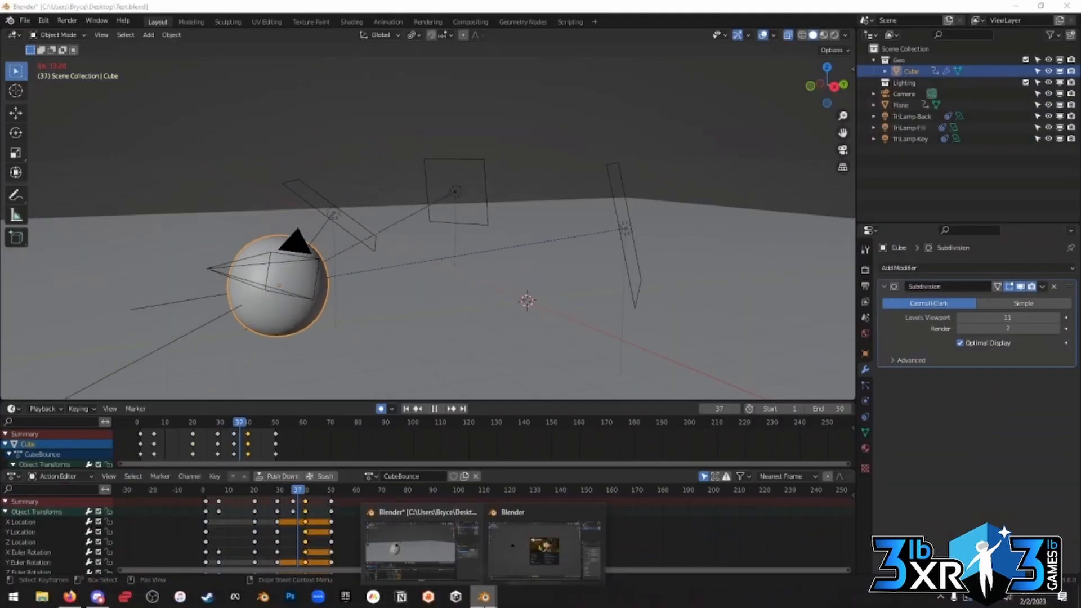
click(595, 511)
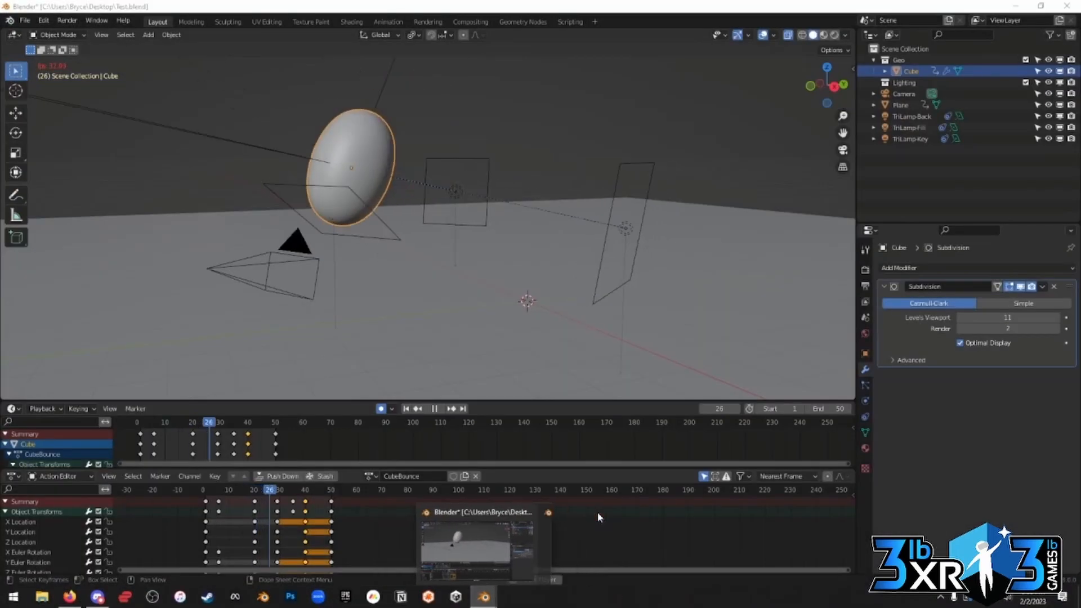
click(498, 551)
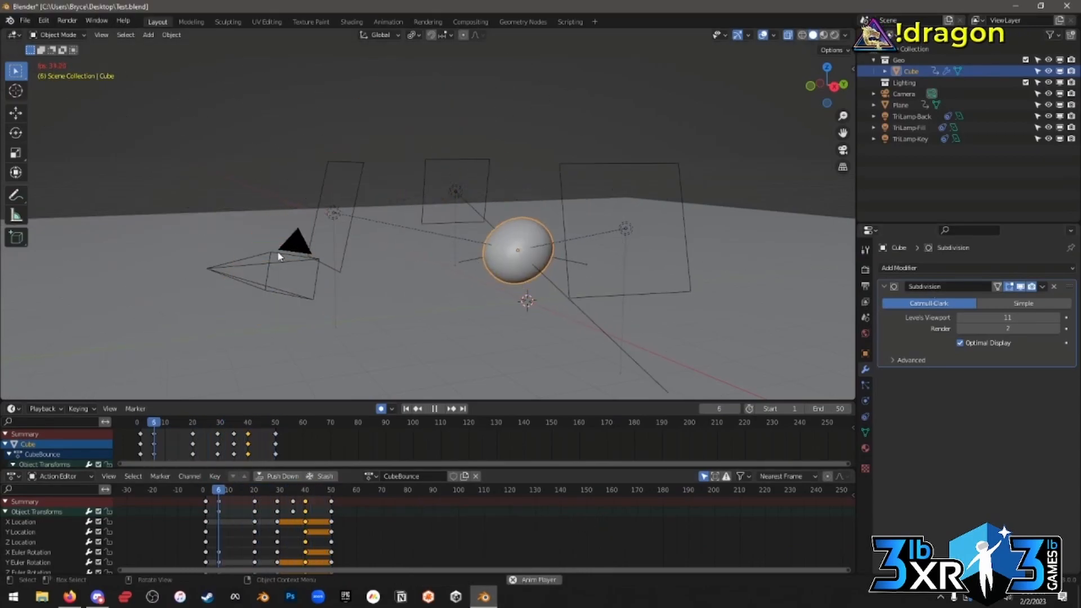
Toggle the Subdivision modifier's viewport display to compare playback, and set the playback sync to Frame Dropping.
click(1020, 287)
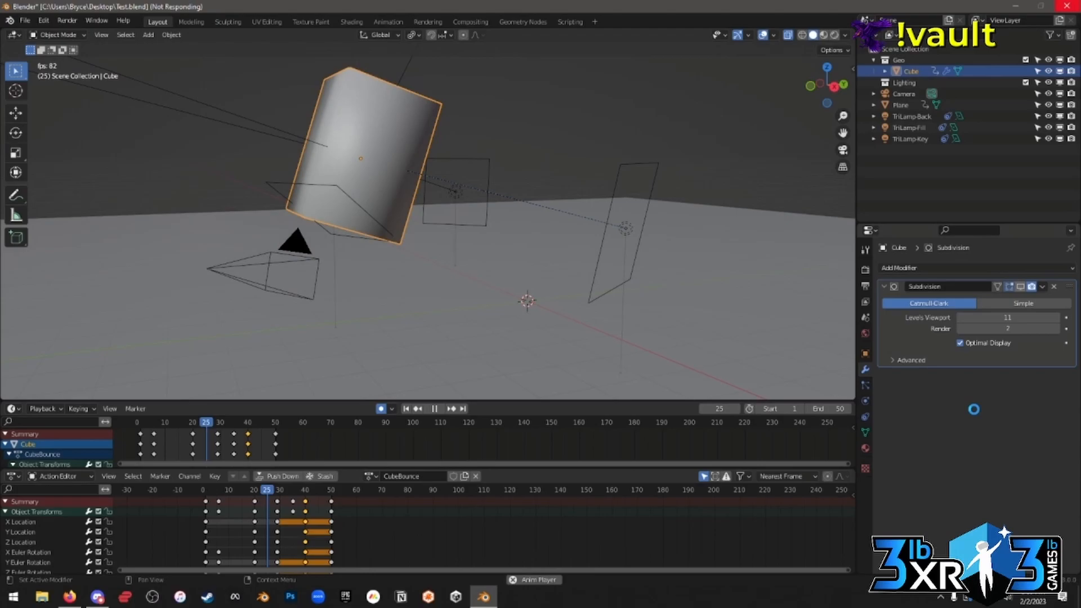
click(55, 410)
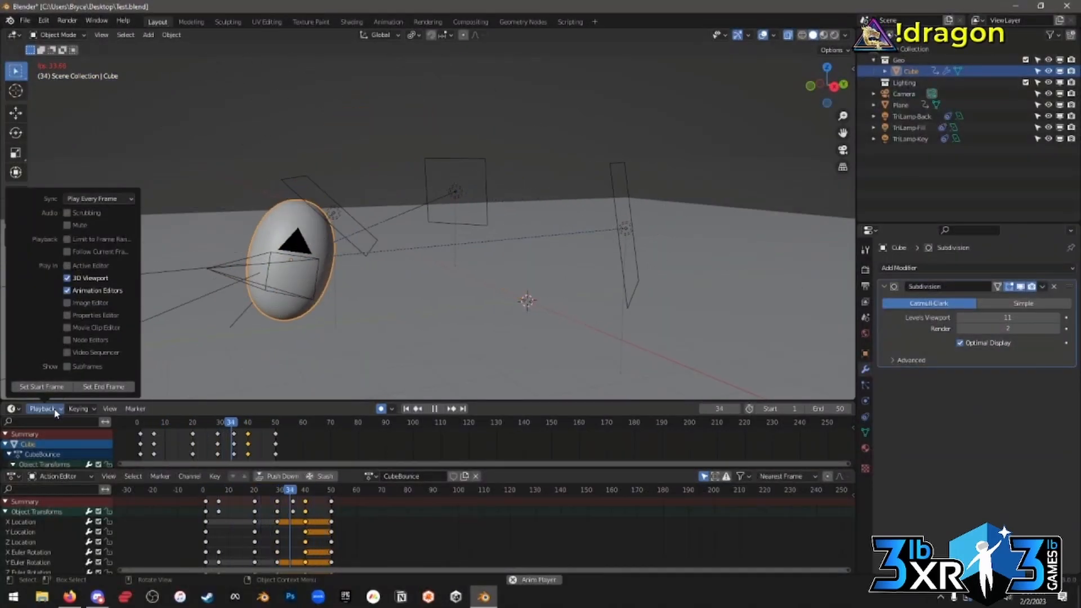
click(116, 200)
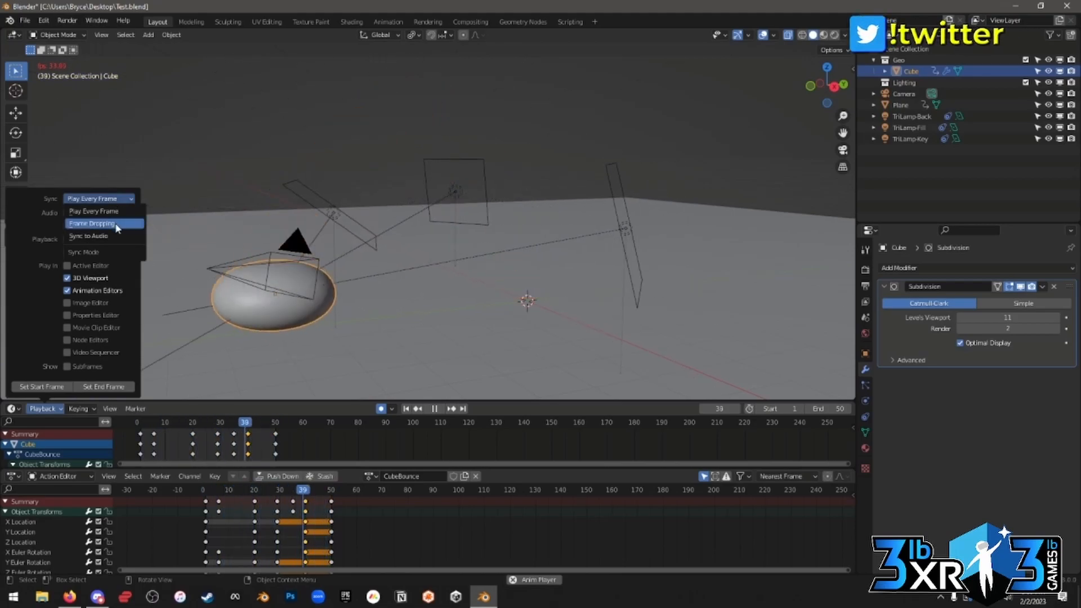
click(117, 225)
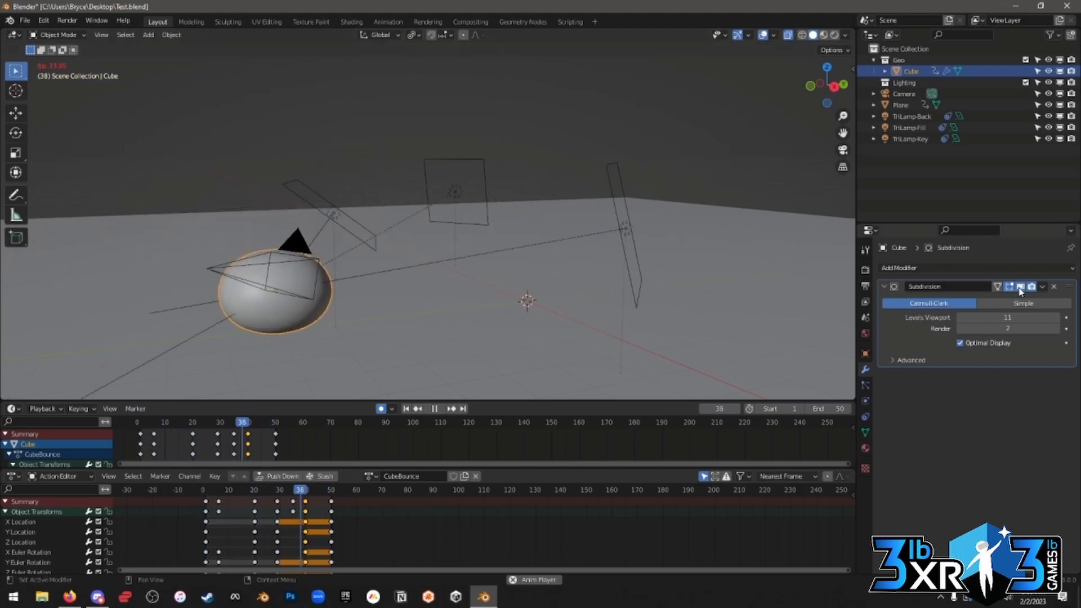
Set the Subdivision viewport level to 2, disable the modifier in the viewport, and stop the playback.
double_click(1011, 315)
text(2)
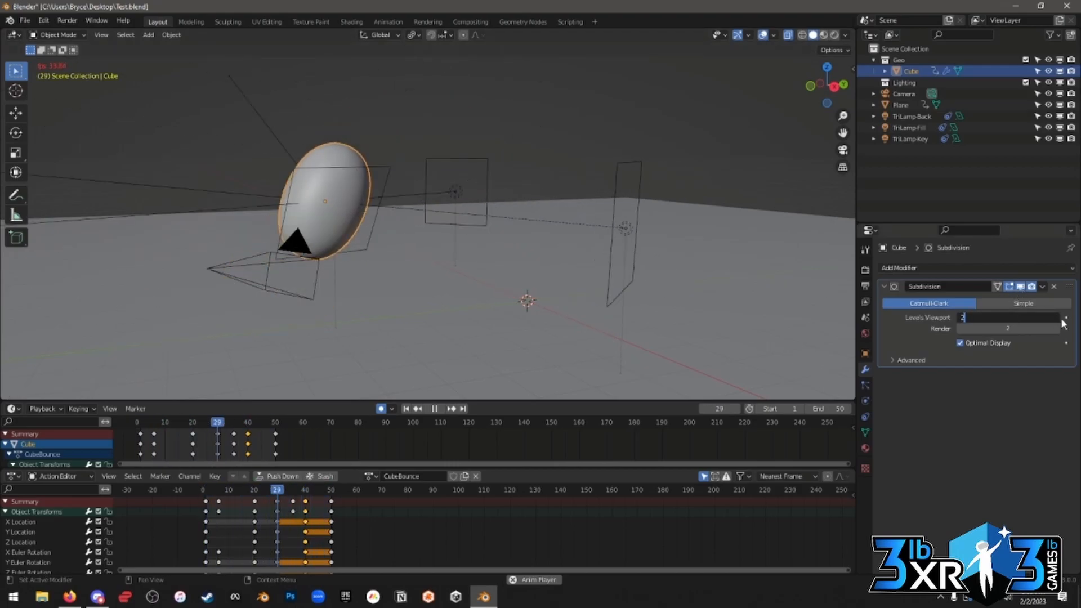
key(Return)
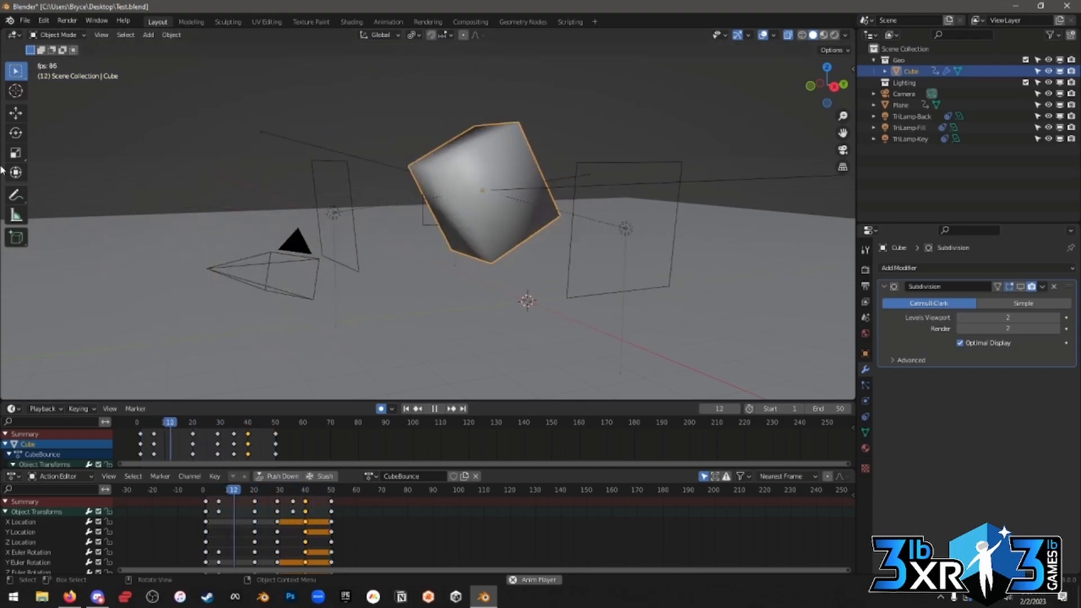
mouse_move(509, 195)
middle_down()
mouse_move(530, 173)
mouse_move(510, 188)
mouse_move(483, 160)
mouse_move(482, 188)
mouse_move(502, 189)
middle_up()
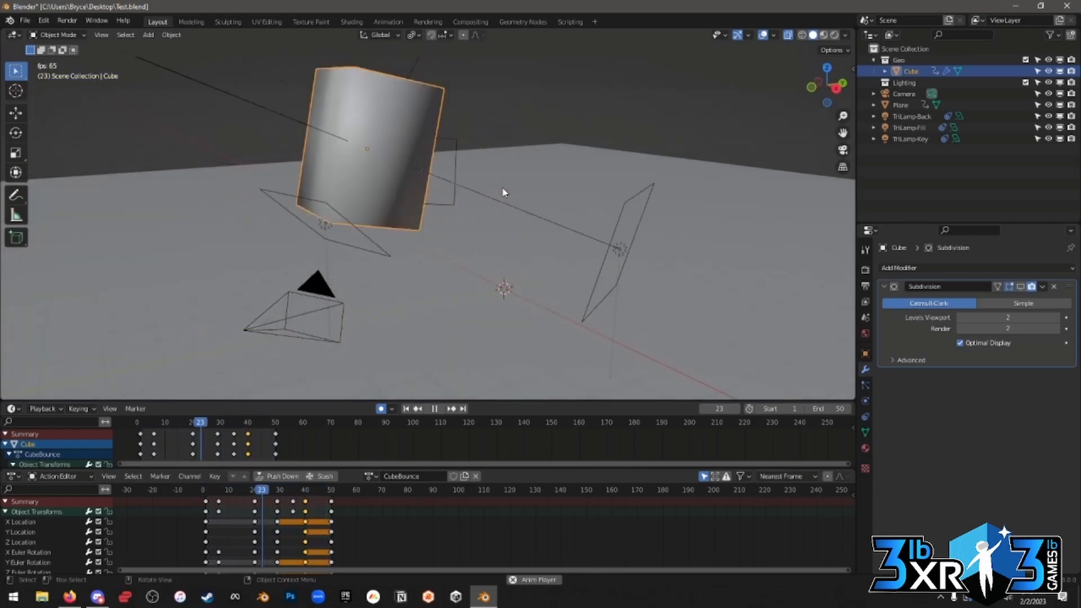
click(436, 410)
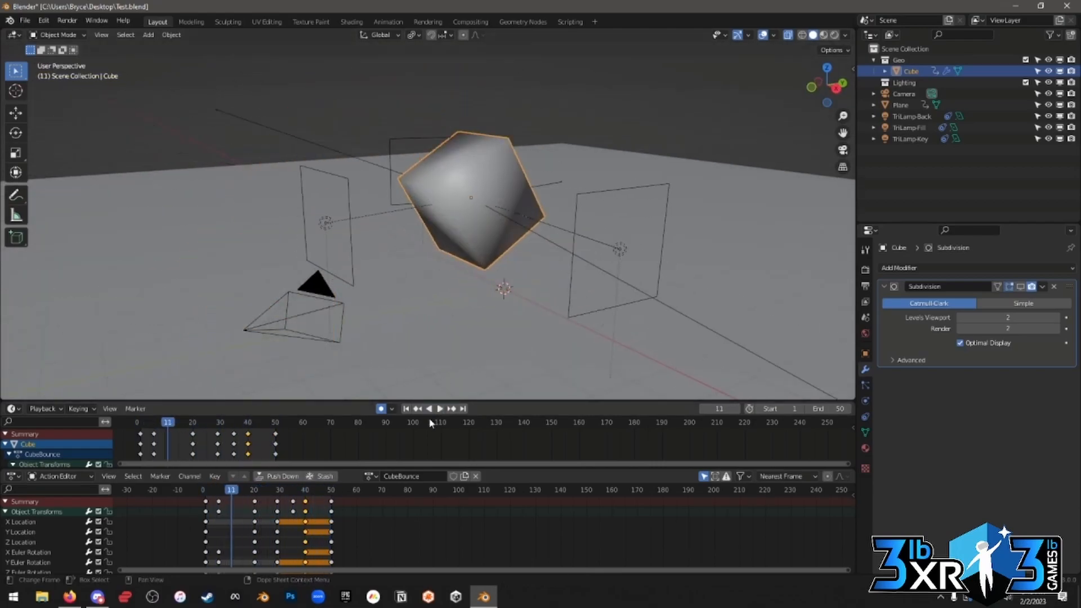
Return to frame 1 and enable Fake User for the CubeBounce action.
click(405, 408)
middle_drag(444, 326, 410, 274)
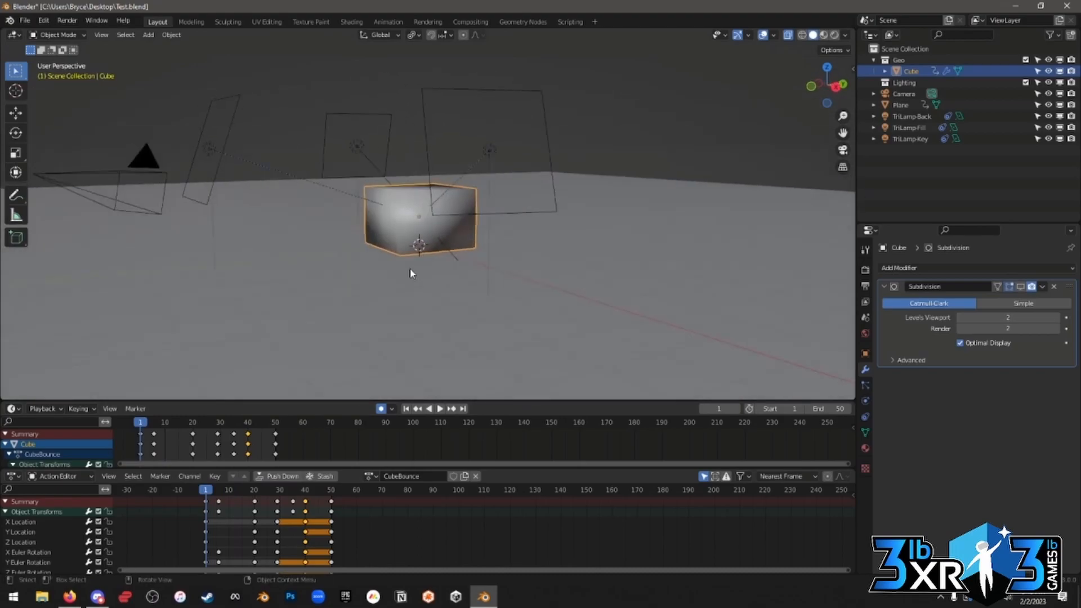
mouse_move(492, 268)
middle_down()
mouse_move(507, 285)
mouse_move(495, 265)
middle_up()
scroll(494, 265, up, 2)
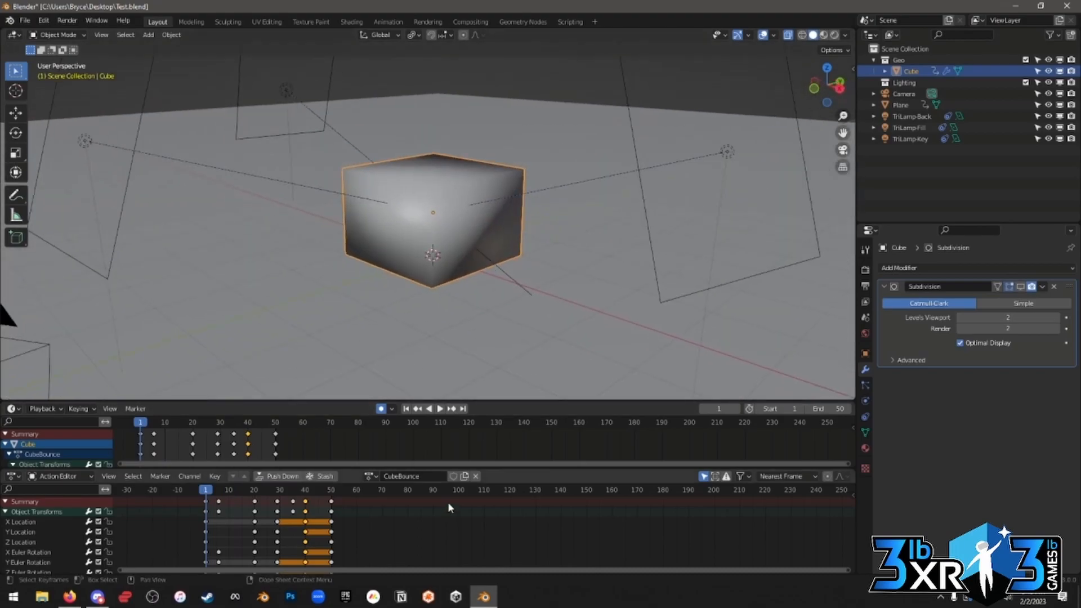
click(453, 478)
scroll(521, 312, down, 3)
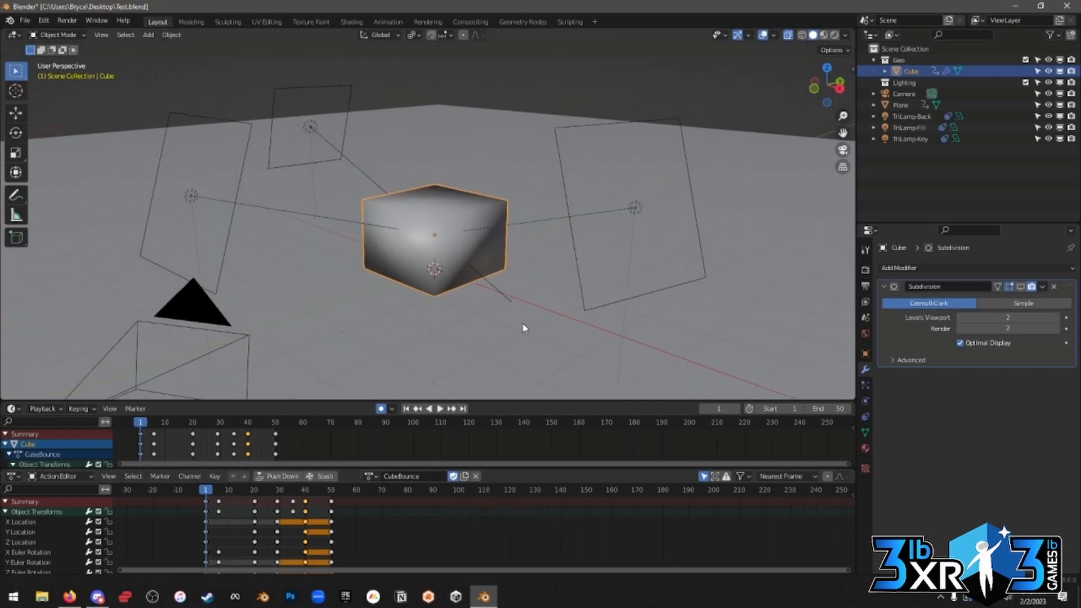
Create a copy of the CubeBounce action and name it CubeRoll.
mouse_move(514, 331)
middle_down()
mouse_move(514, 304)
mouse_move(513, 315)
middle_up()
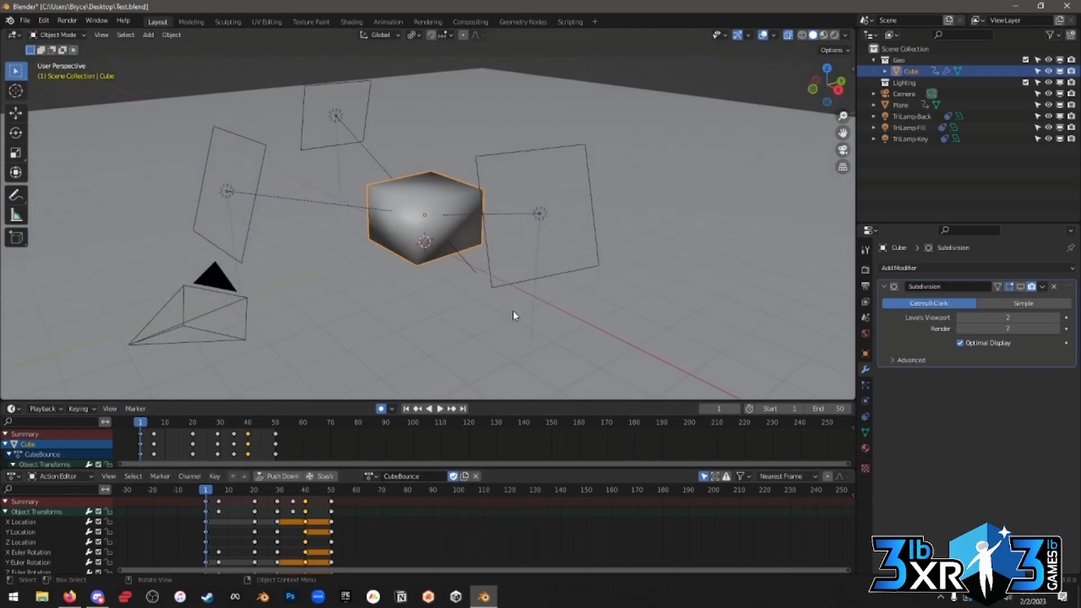
click(465, 477)
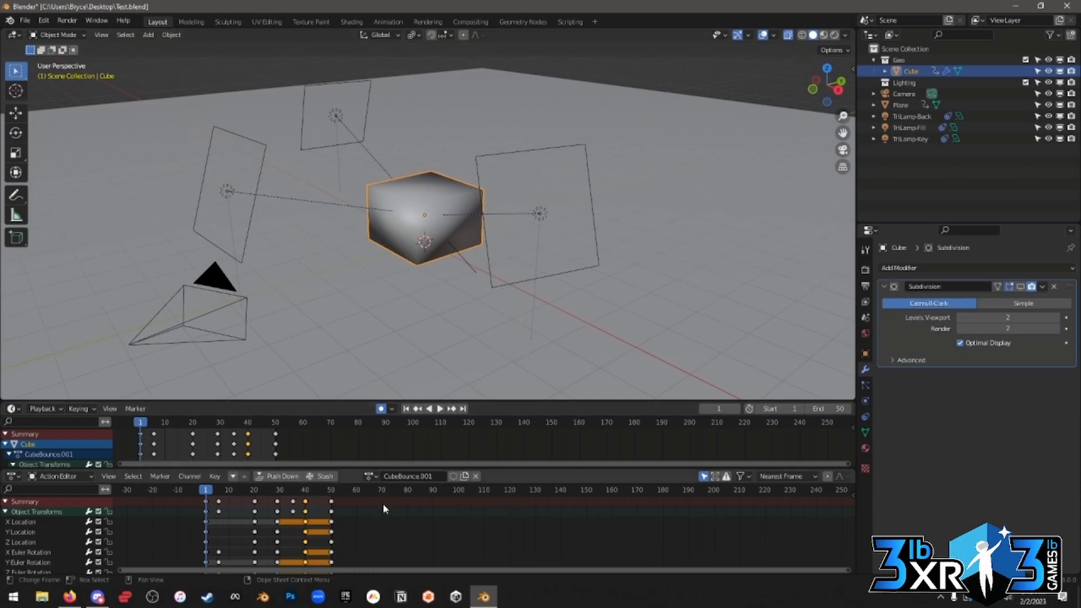
click(423, 477)
text(CubeRoll)
key(Return)
Delete all keyframes from the CubeRoll action.
key(a)
key(x)
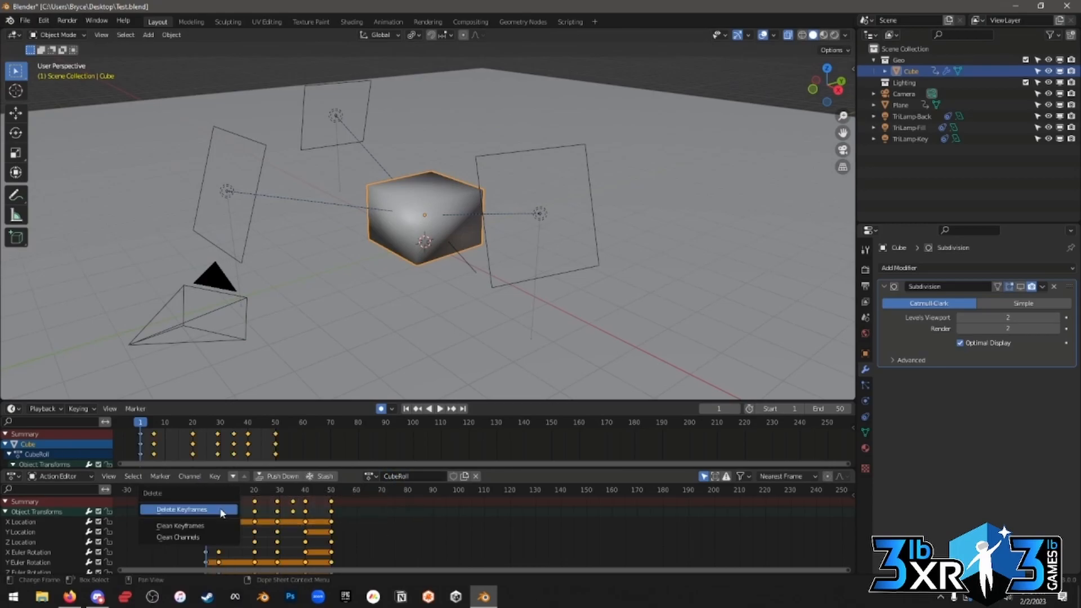
click(222, 512)
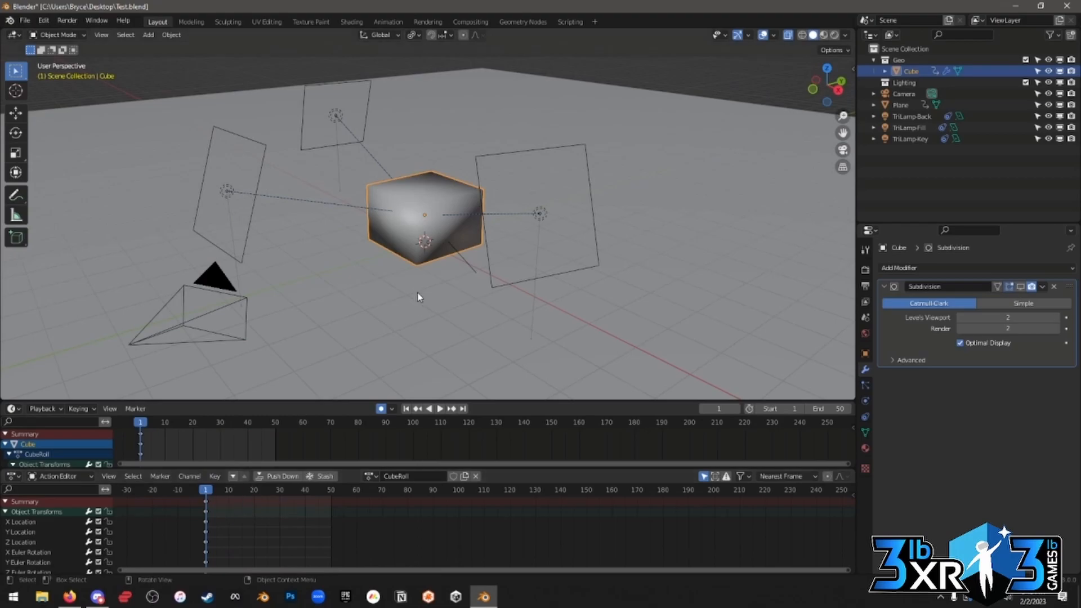
Clear the cube's scale at frame 1 and move it up about 0.3 m along its local Z axis.
key(alt+s)
key(g)
key(z)
key(z)
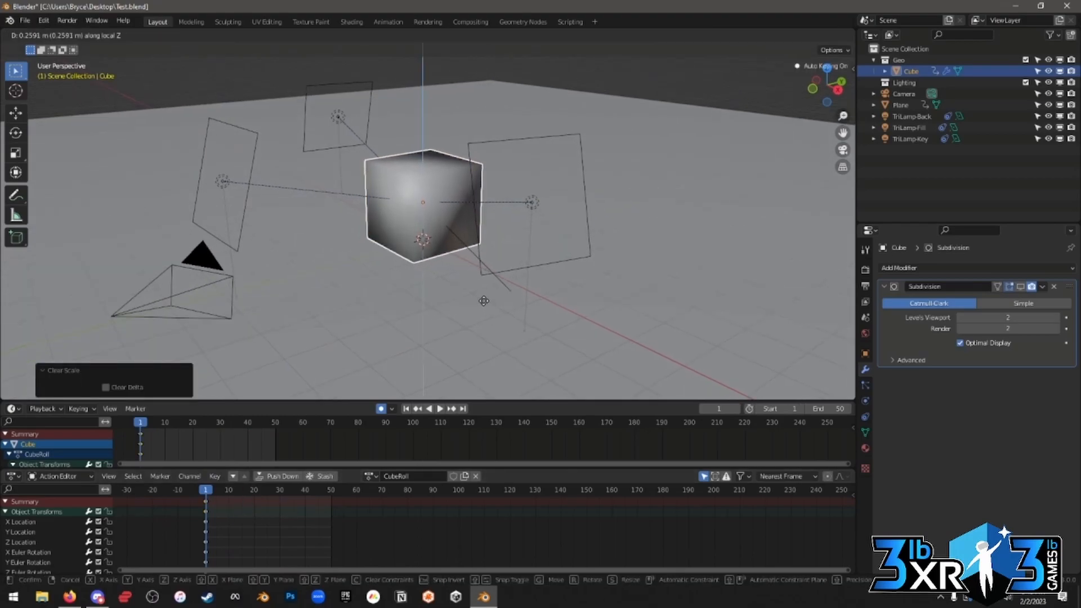
click(483, 301)
middle_drag(483, 301, 510, 308)
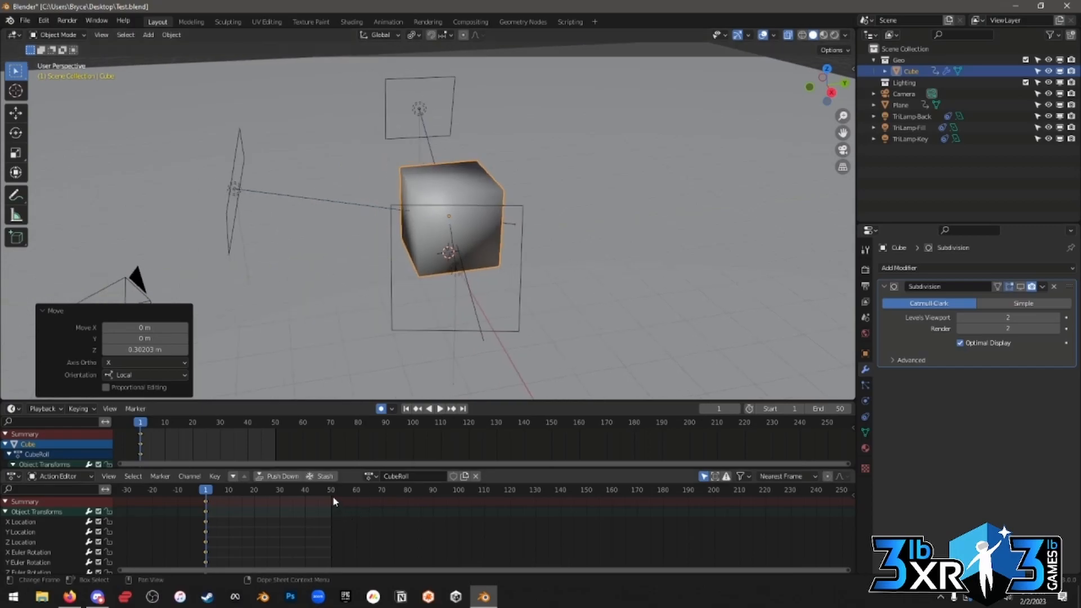
Go to frame 50 and move the cube about -5.55 m along the global Y axis.
click(334, 498)
key(g)
key(y)
click(272, 332)
middle_drag(272, 327, 394, 338)
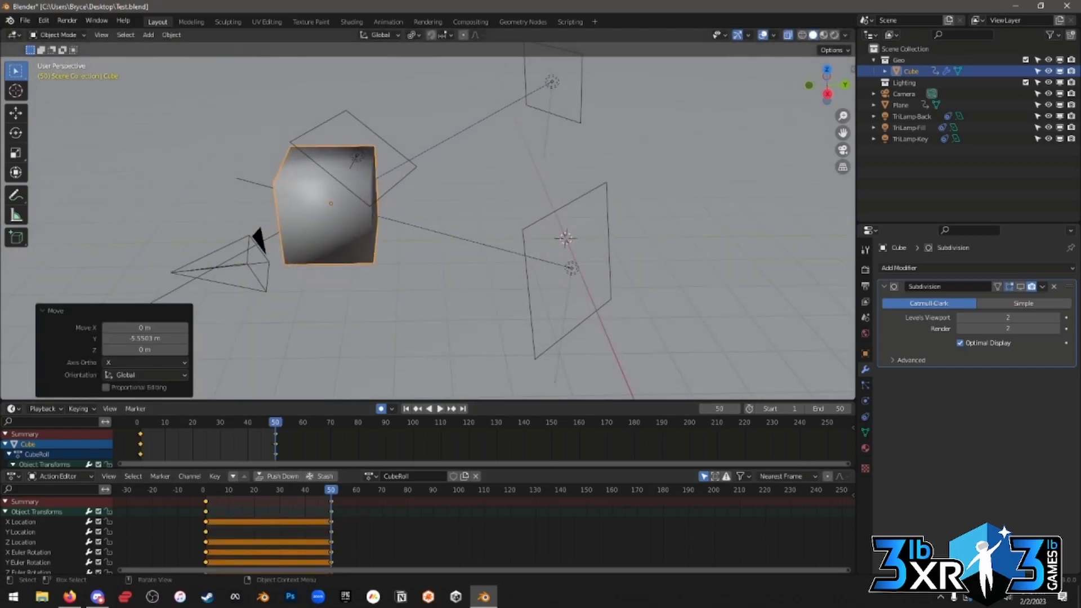
Rotate the cube 360° about the global X axis at frame 50.
key(r)
key(x)
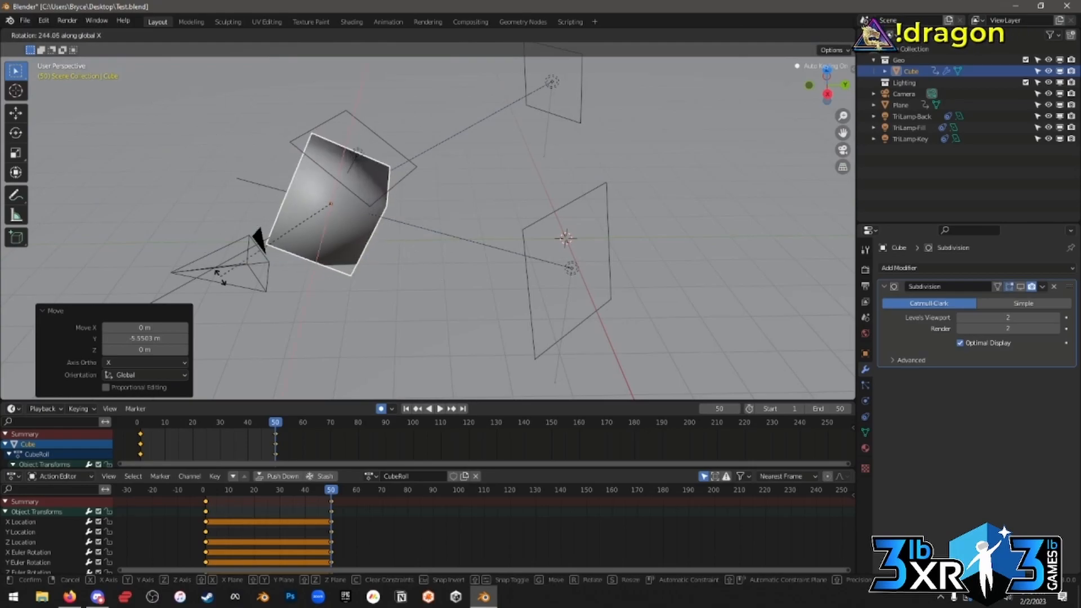
text(360)
key(Return)
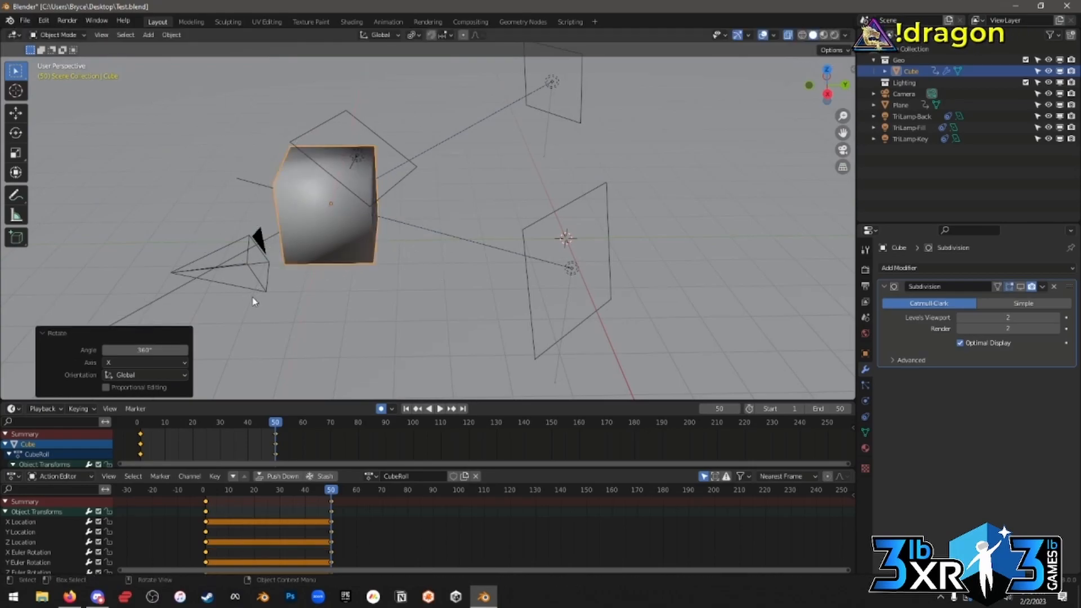
Play back the roll animation, enable Fake User for the CubeRoll action, and return to frame 1.
key(space)
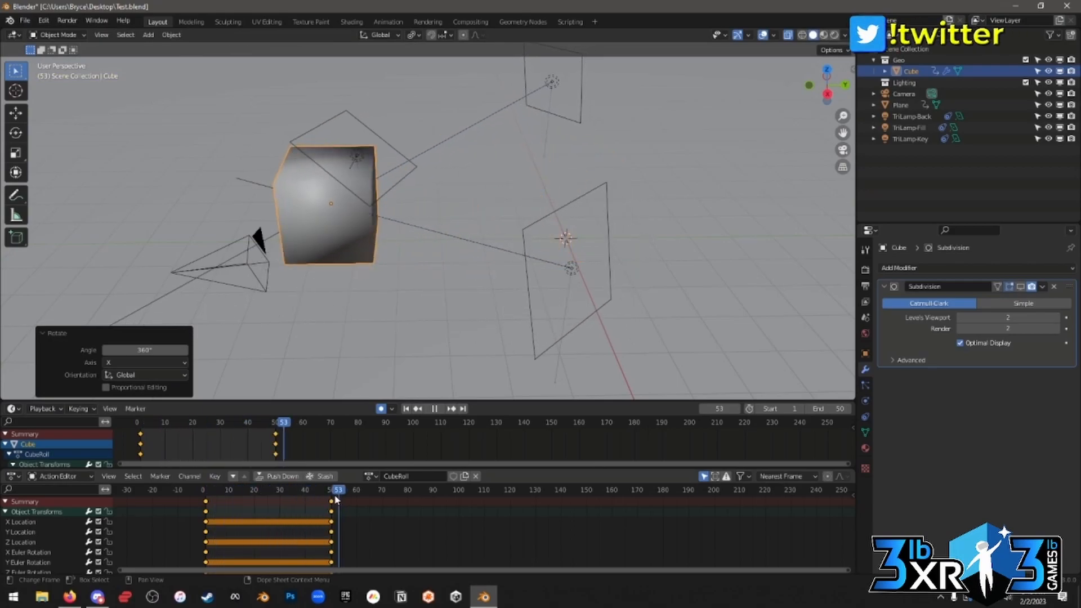
key(space)
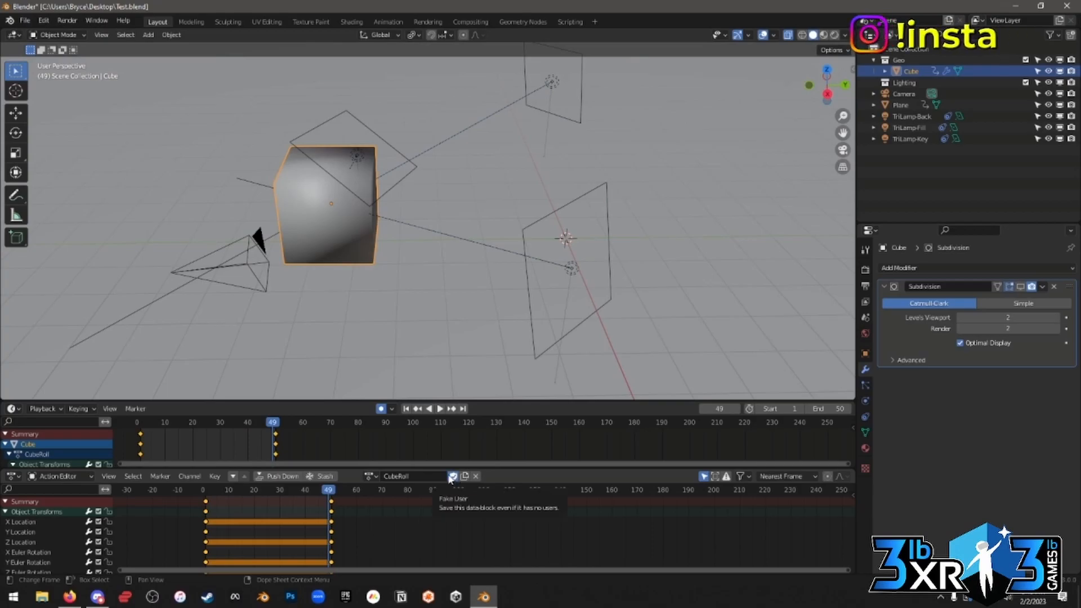
key(shift+Left)
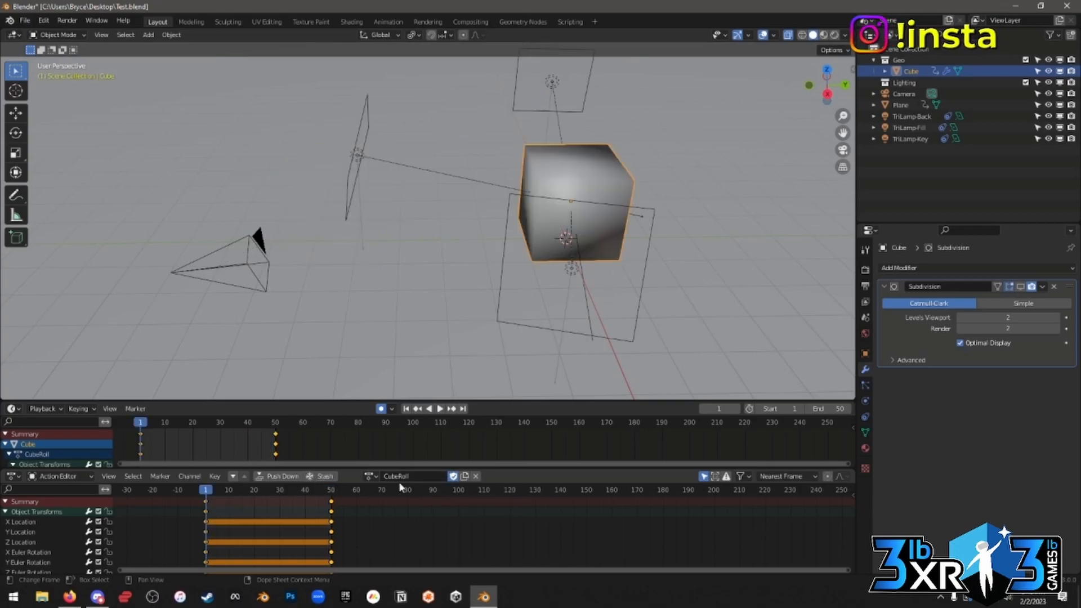
Play back the cube's CubeRoll animation and return to frame 1.
middle_drag(387, 329, 434, 326)
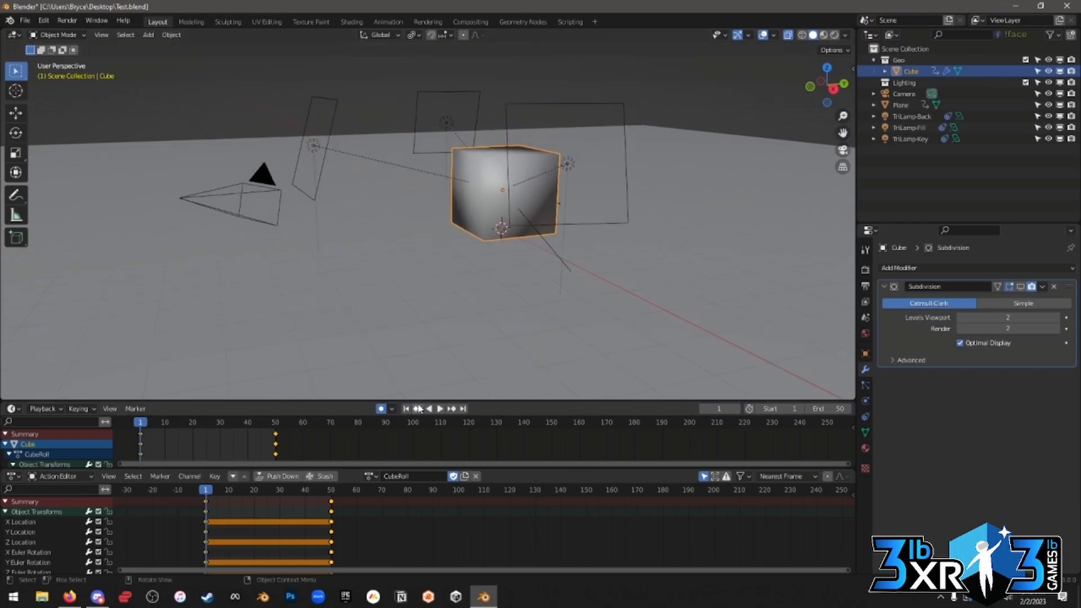
click(443, 409)
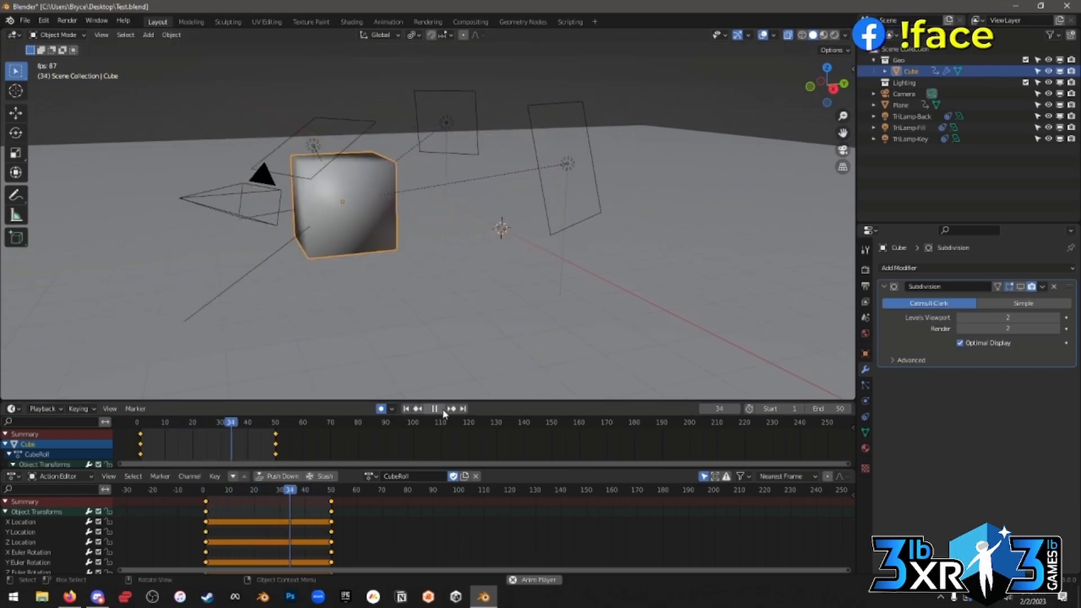
key(Escape)
Switch the cube to the CubeBounce action, play it back, and return to frame 1.
click(368, 475)
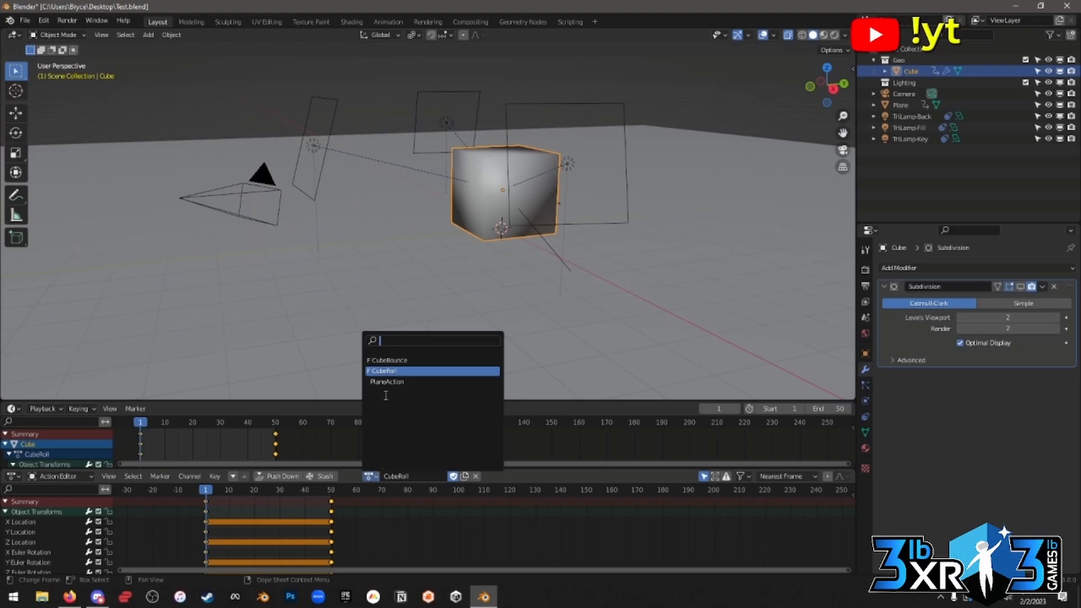
click(394, 360)
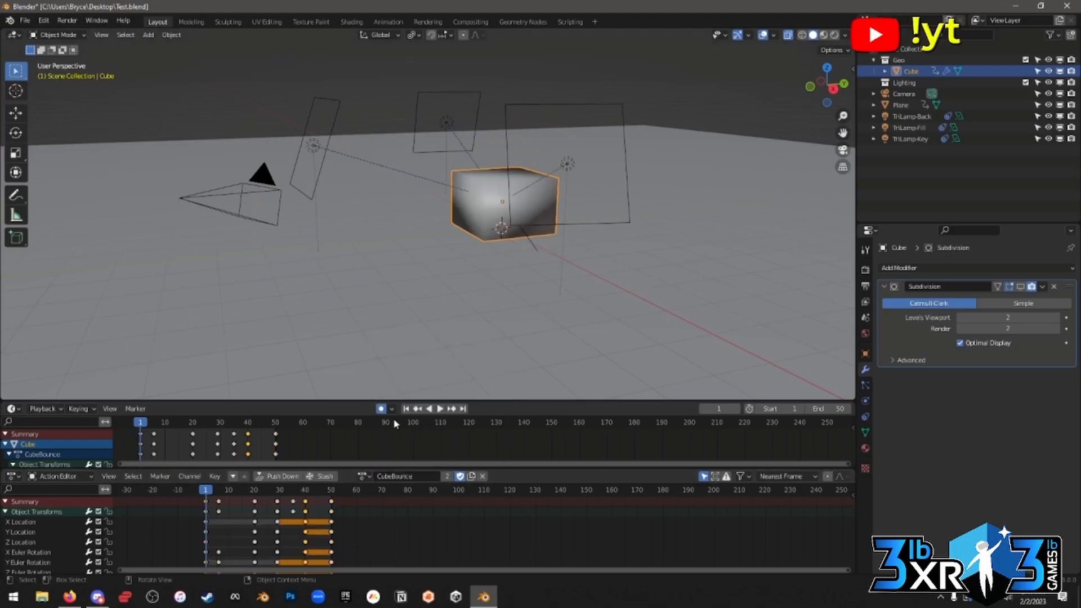
click(440, 408)
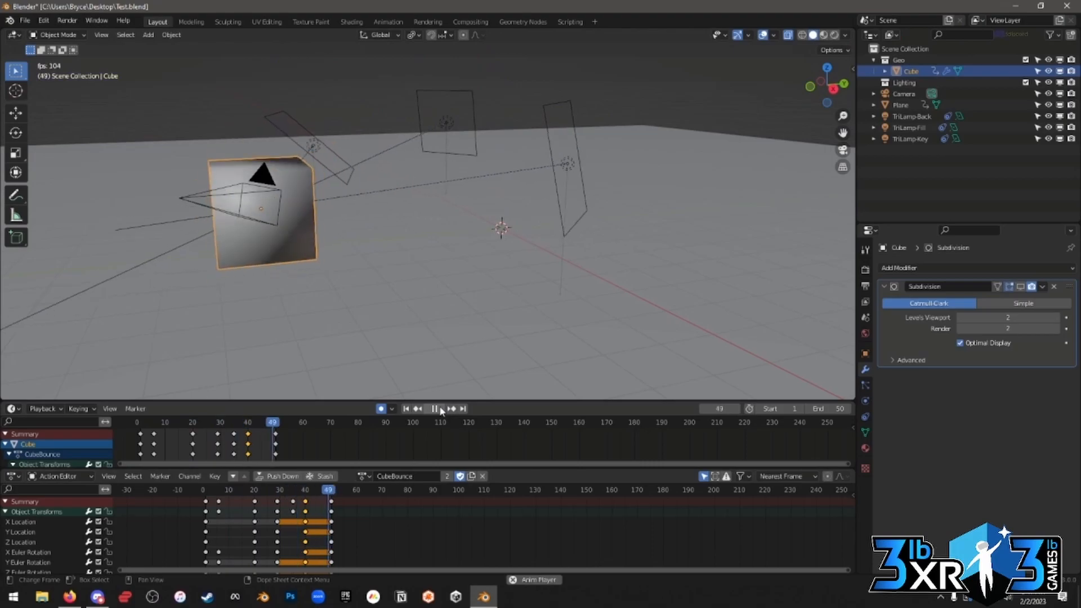
key(space)
click(408, 410)
Switch the cube to the CubeRoll action and copy all of its keyframes.
click(367, 476)
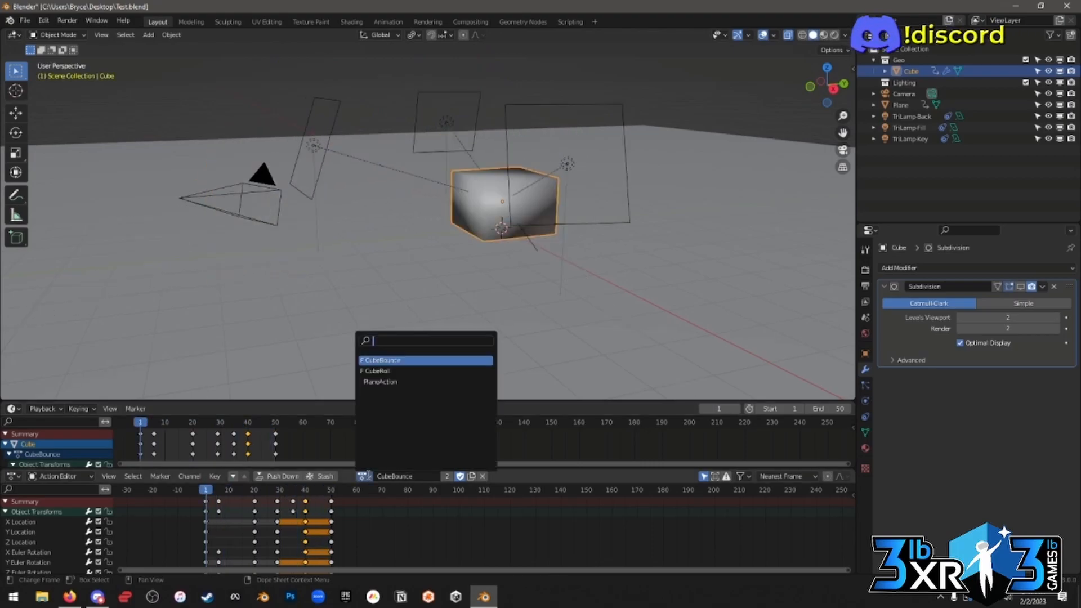
click(389, 378)
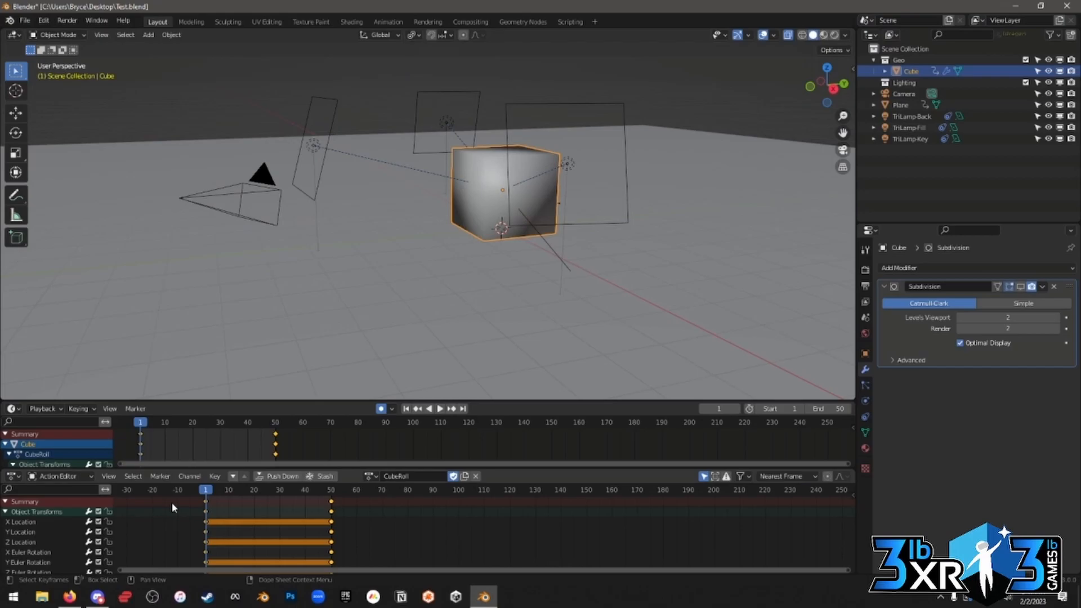
drag(399, 545, 216, 502)
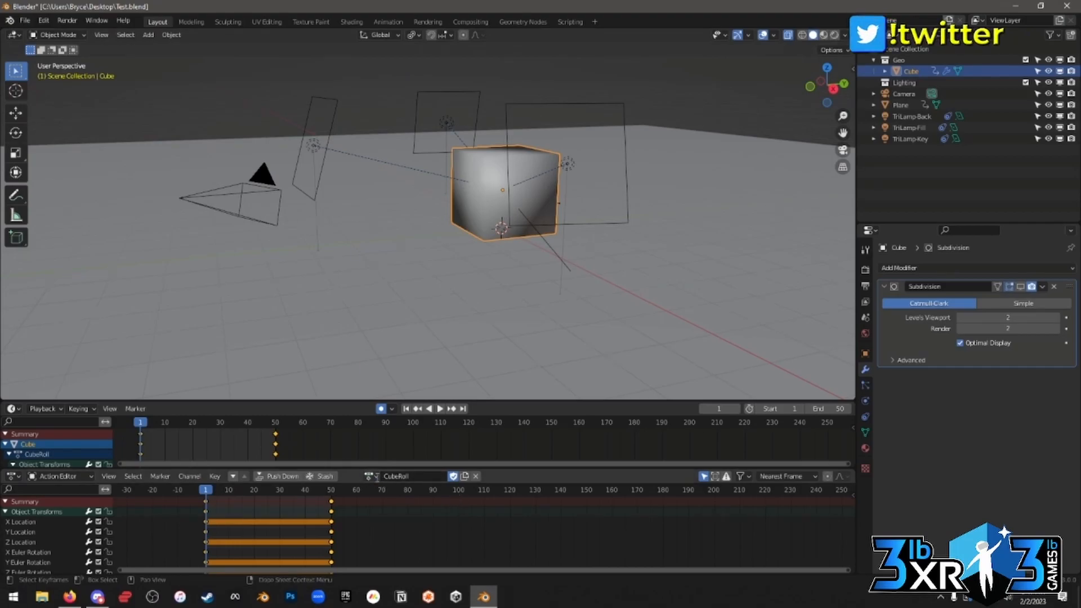
Switch back to the CubeBounce action and paste the roll keyframes starting at frame 58, after the bounce.
click(368, 477)
click(389, 359)
key(shift+Right)
click(207, 491)
key(space)
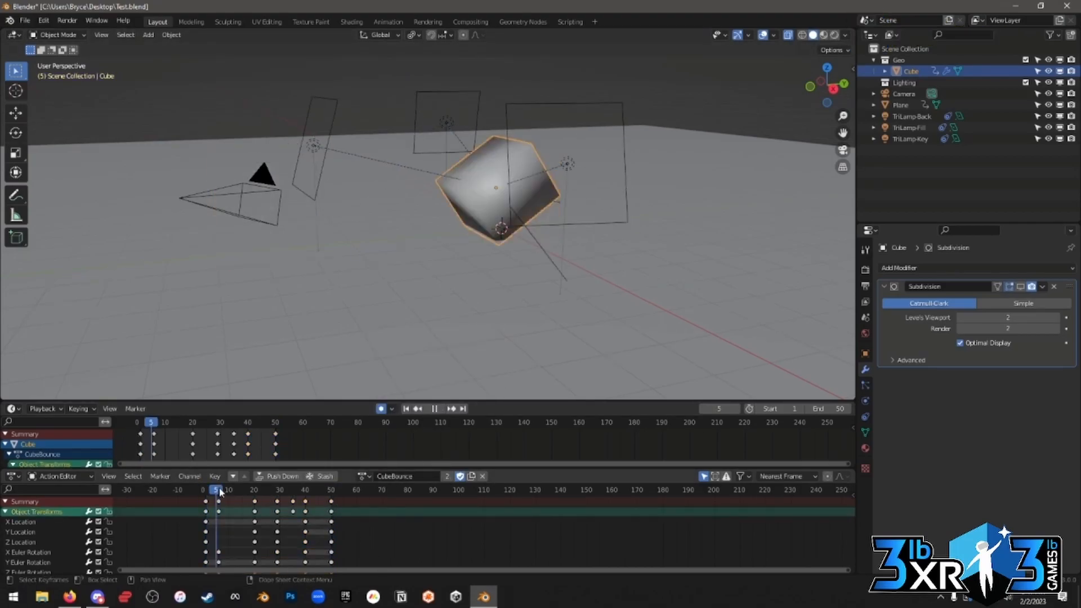
drag(332, 498, 351, 505)
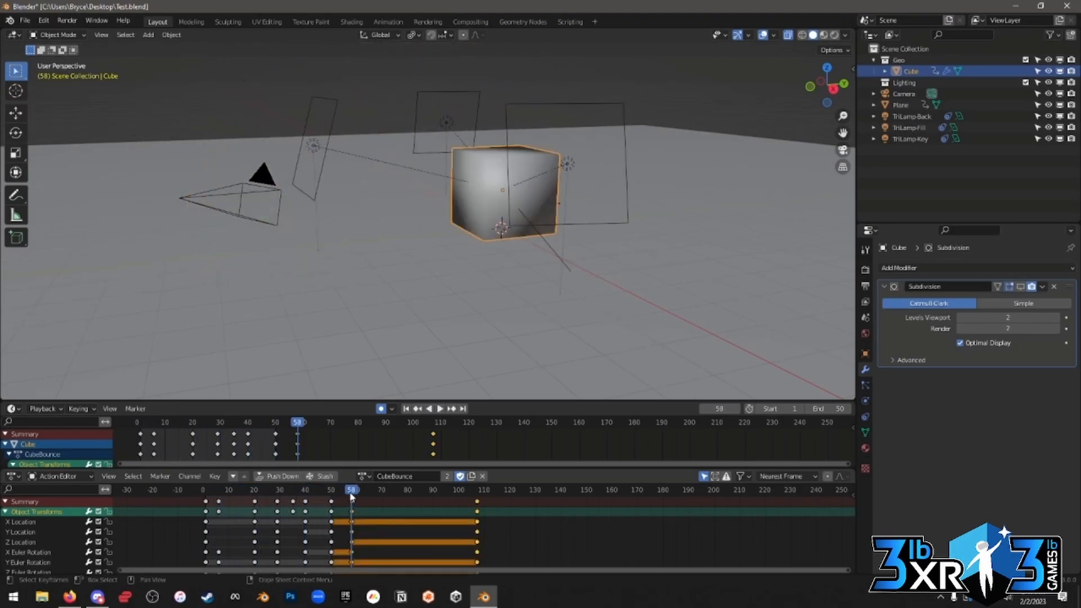
Shift the pasted roll keyframes to start at frame 60, then delete them from the CubeBounce action.
drag(352, 502, 502, 518)
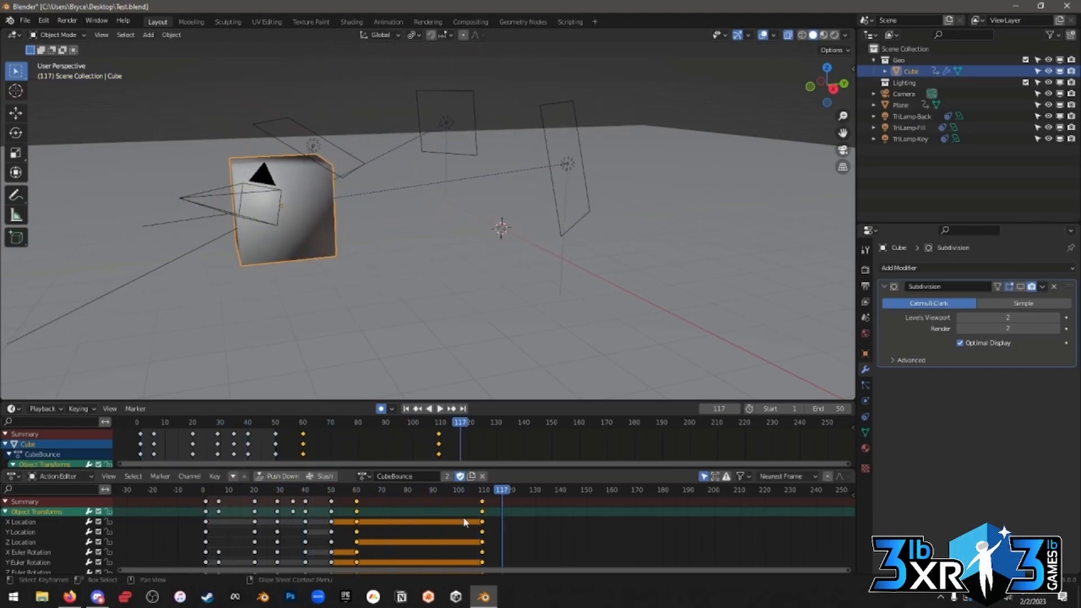
key(x)
click(455, 518)
click(357, 494)
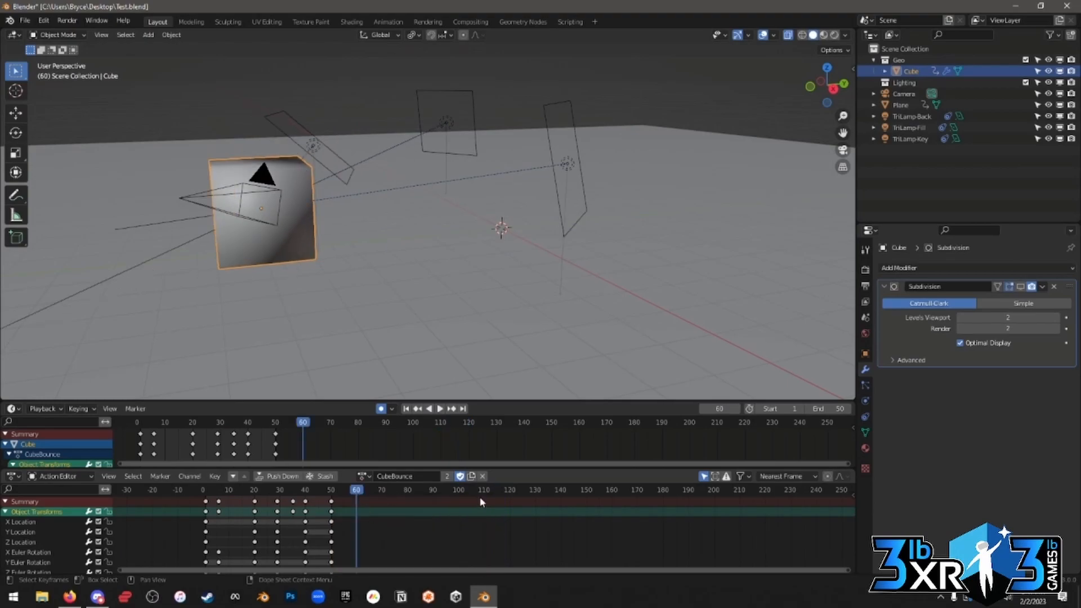
Step the current frame through 49, 60 and 101 to review the CubeBounce timing.
click(206, 501)
click(329, 494)
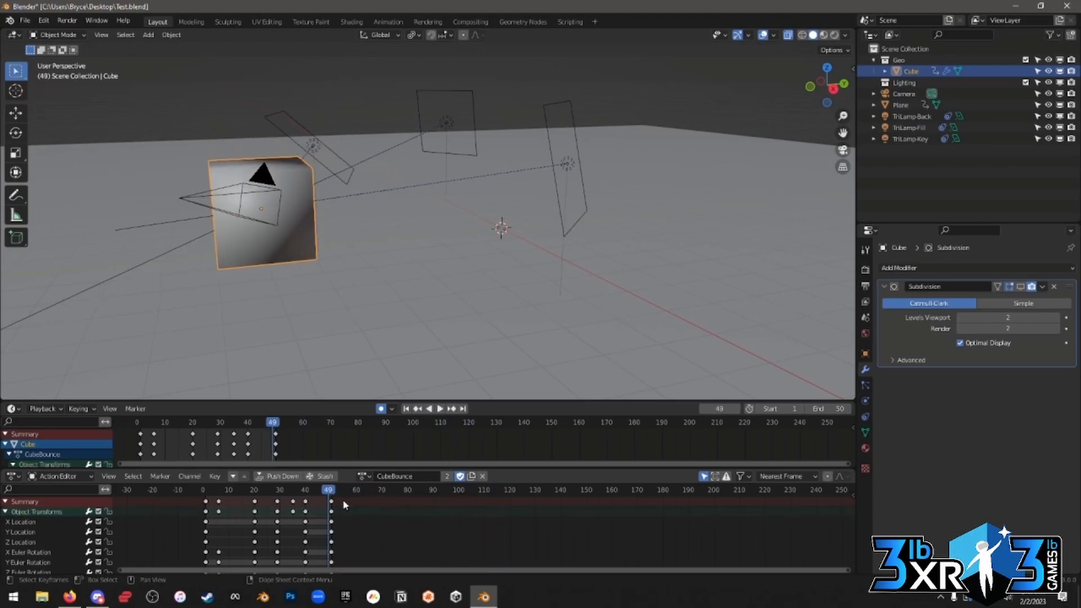
click(357, 495)
click(461, 495)
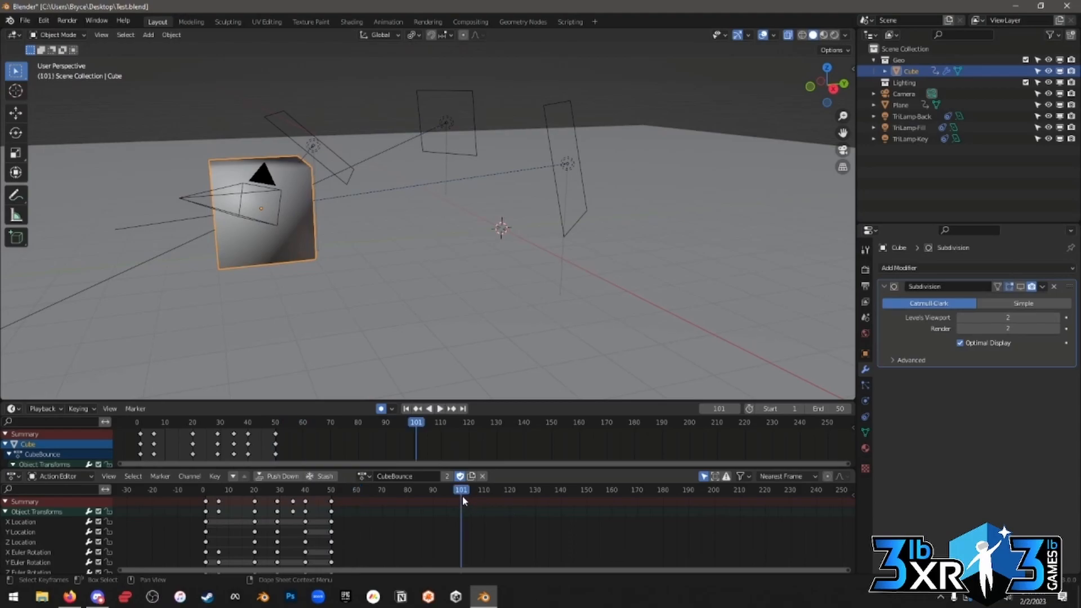
click(475, 509)
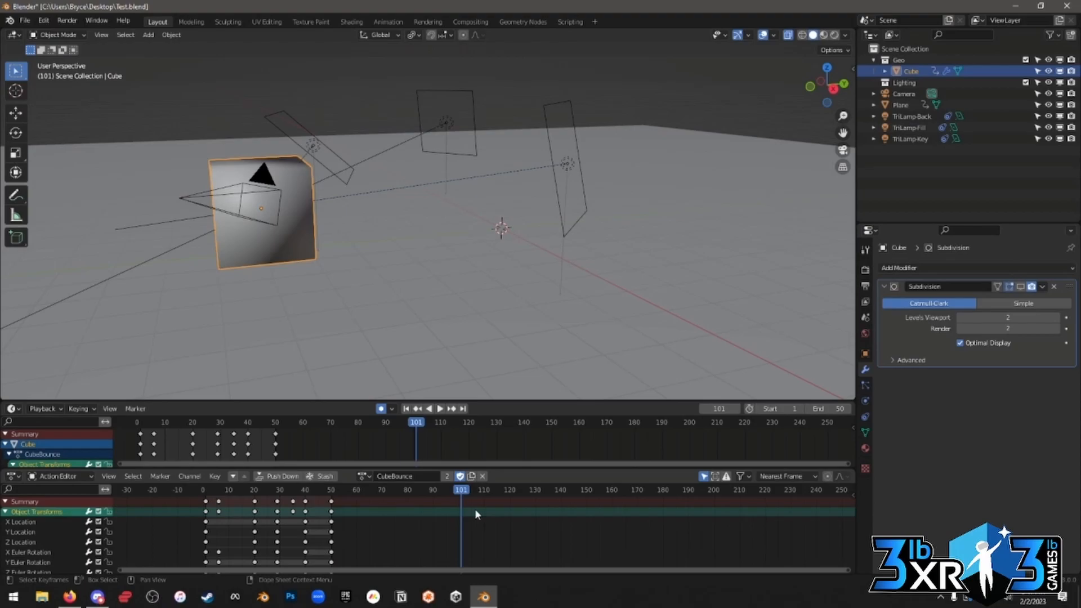
Select all CubeBounce keyframes and scale them from frame 1 so the last keyframe falls at frame 80.
click(364, 476)
key(a)
key(space)
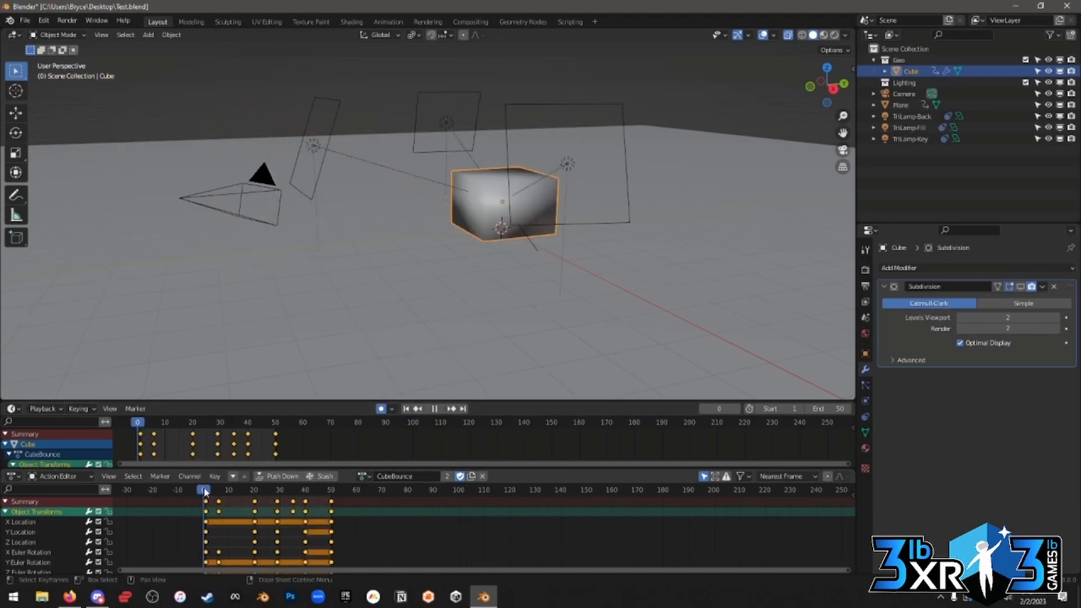
key(Escape)
key(s)
right_click(223, 513)
key(s)
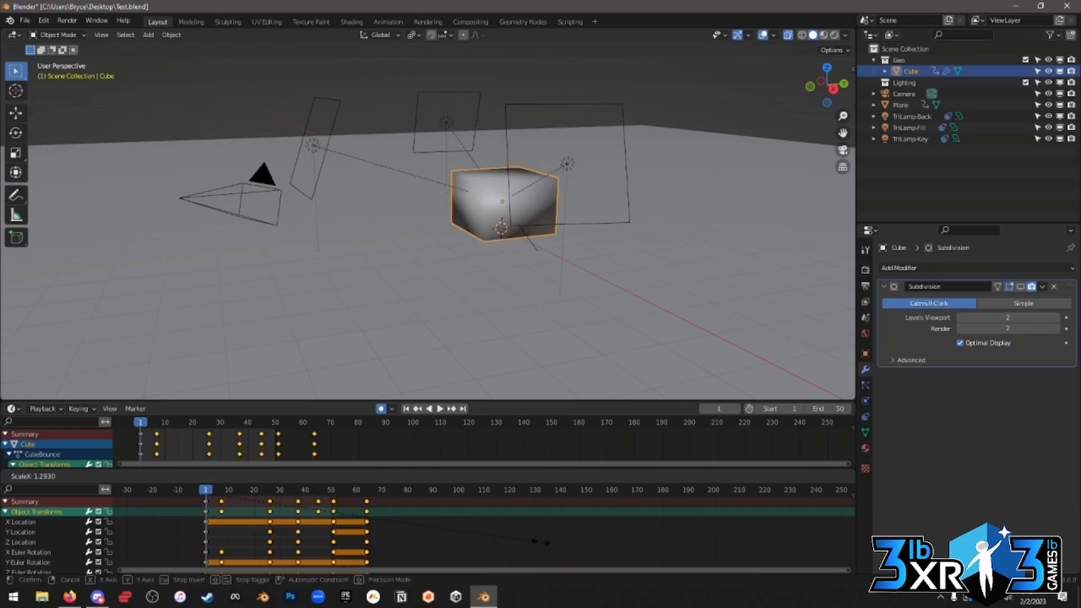
click(618, 543)
Move the current frame to 500 and try scaling the CubeBounce keyframes around it, then go to frame 0.
drag(407, 492, 816, 508)
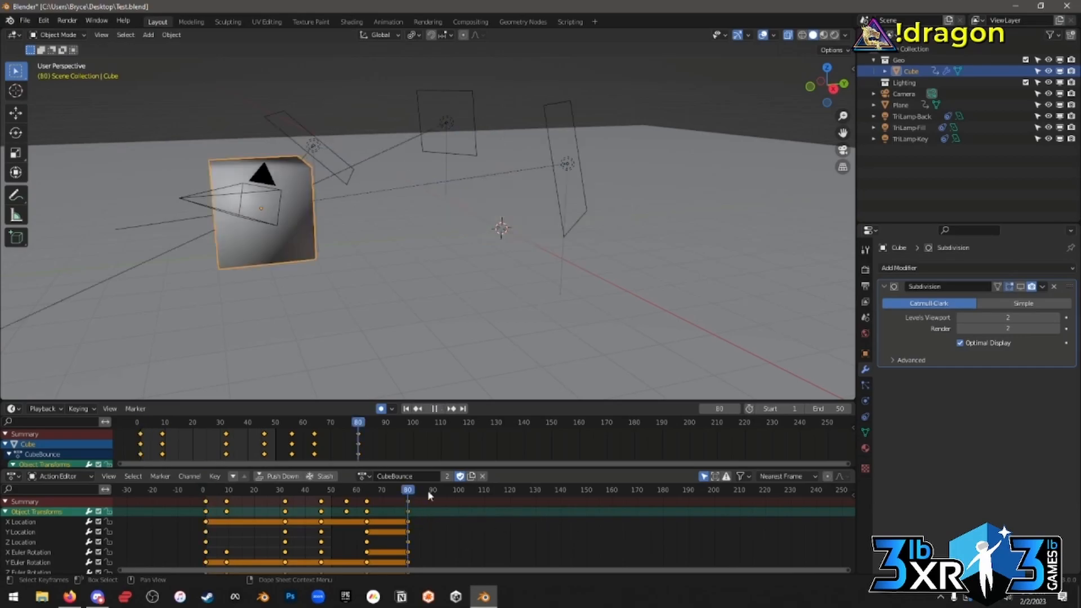
scroll(640, 533, down, 9)
middle_drag(788, 536, 505, 536)
drag(550, 495, 253, 508)
middle_drag(214, 506, 260, 516)
drag(264, 519, 114, 499)
middle_drag(250, 517, 323, 526)
drag(325, 530, 167, 501)
key(s)
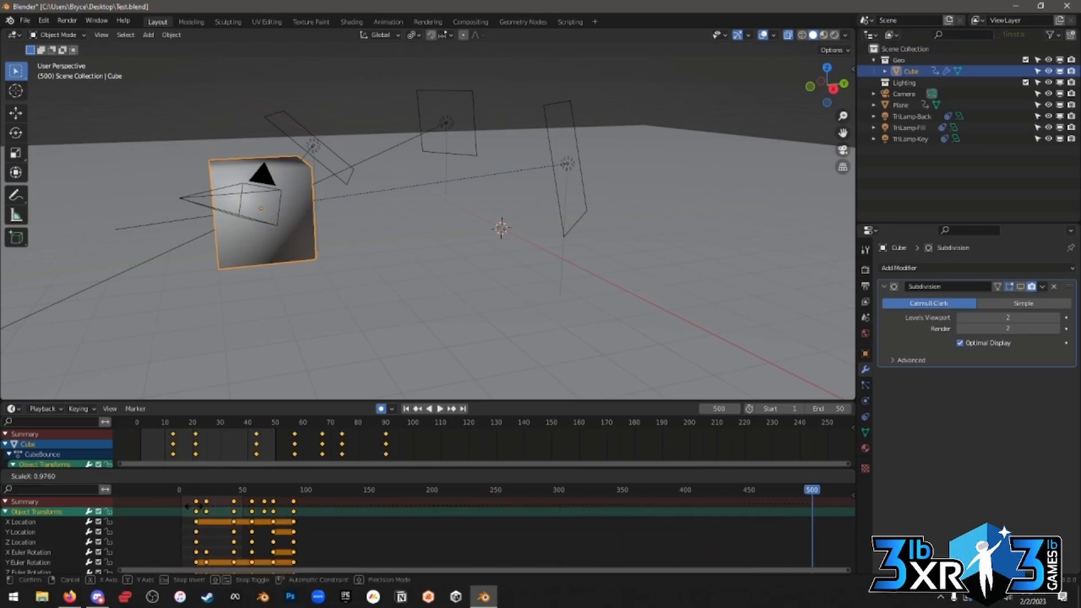
click(173, 504)
click(179, 488)
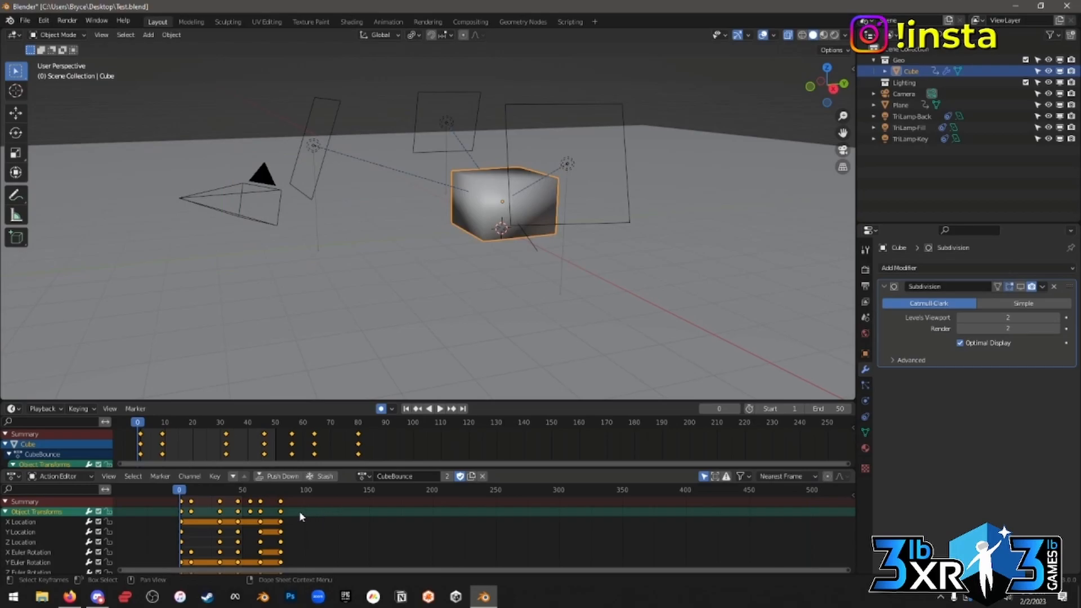
Undo the frame changes and the scaling of the CubeBounce keyframes.
key(ctrl+z)
key(ctrl+z)
key(ctrl+z)
key(ctrl+z)
key(ctrl+z)
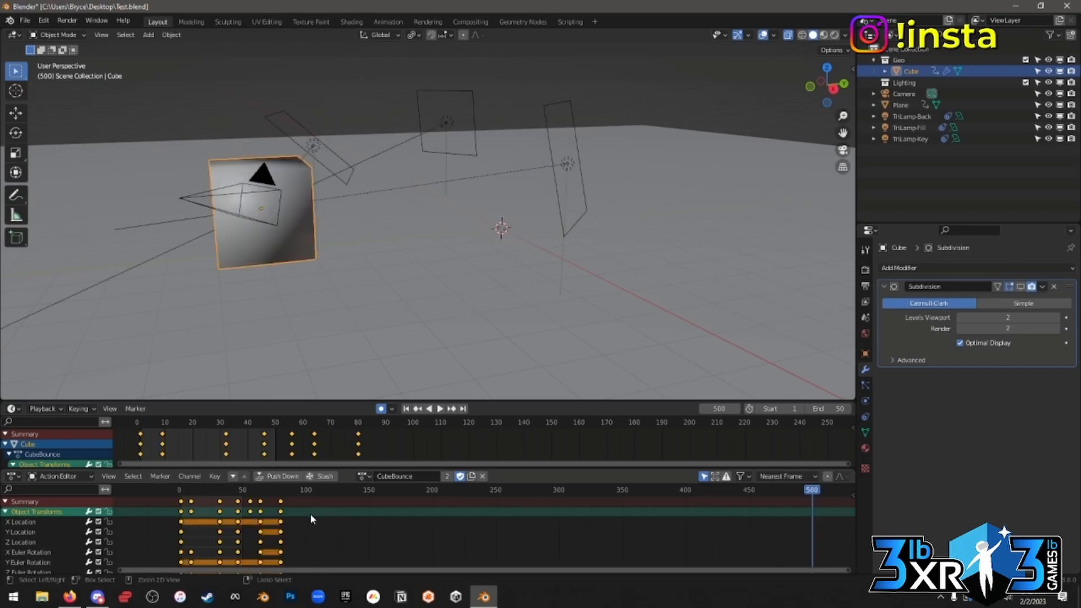
middle_drag(329, 511, 450, 530)
scroll(372, 524, up, 7)
middle_drag(269, 515, 418, 514)
scroll(451, 517, up, 2)
middle_drag(539, 296, 513, 332)
scroll(435, 302, up, 2)
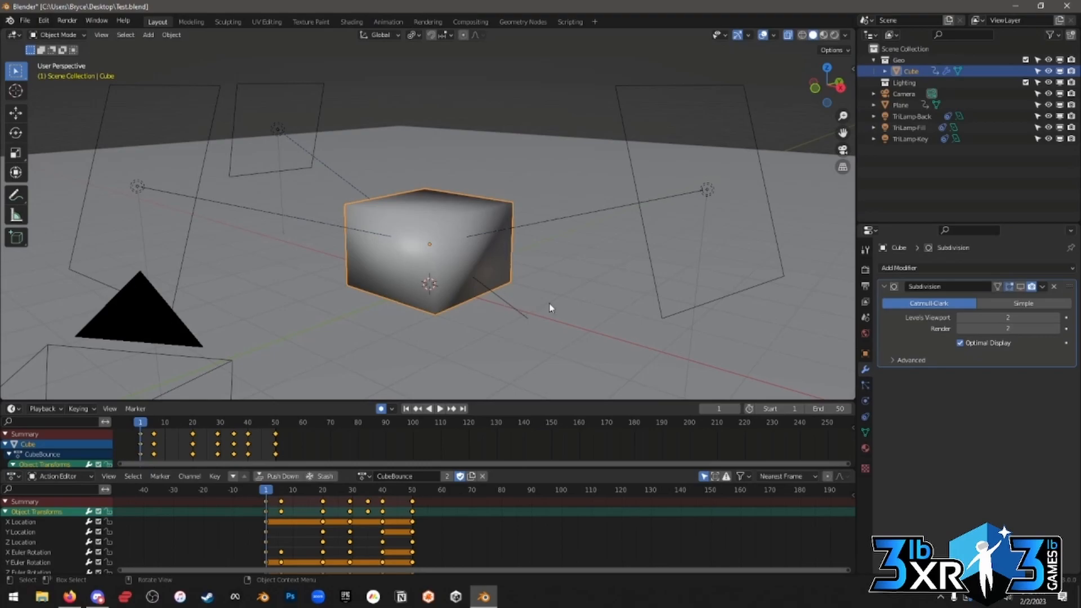
Scrub the CubeBounce animation from frame 1 to frame 50 and return to frame 1.
scroll(532, 293, down, 3)
middle_drag(528, 284, 527, 288)
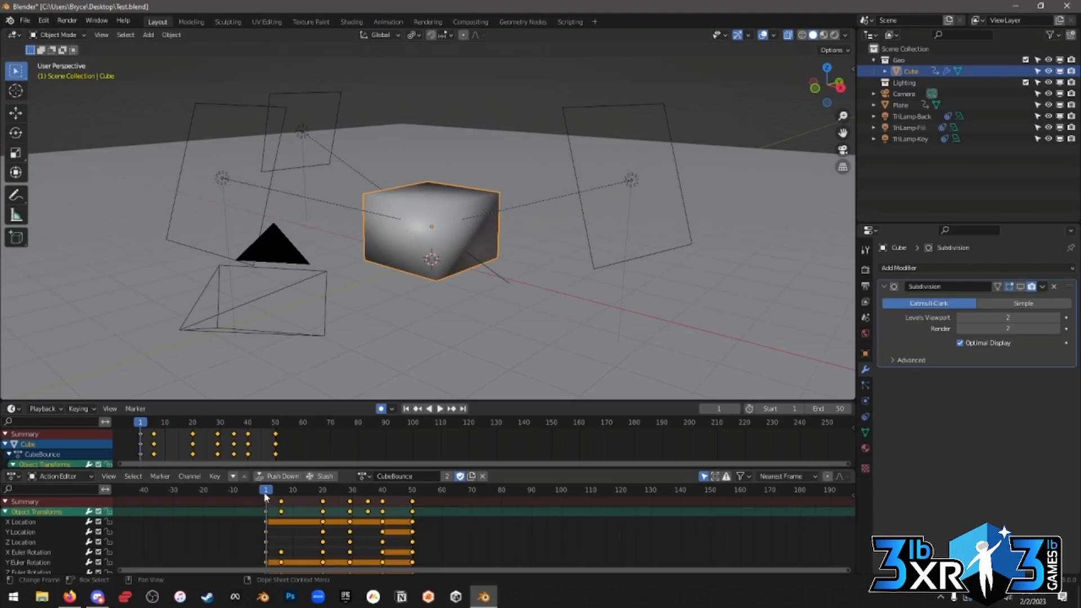
key(space)
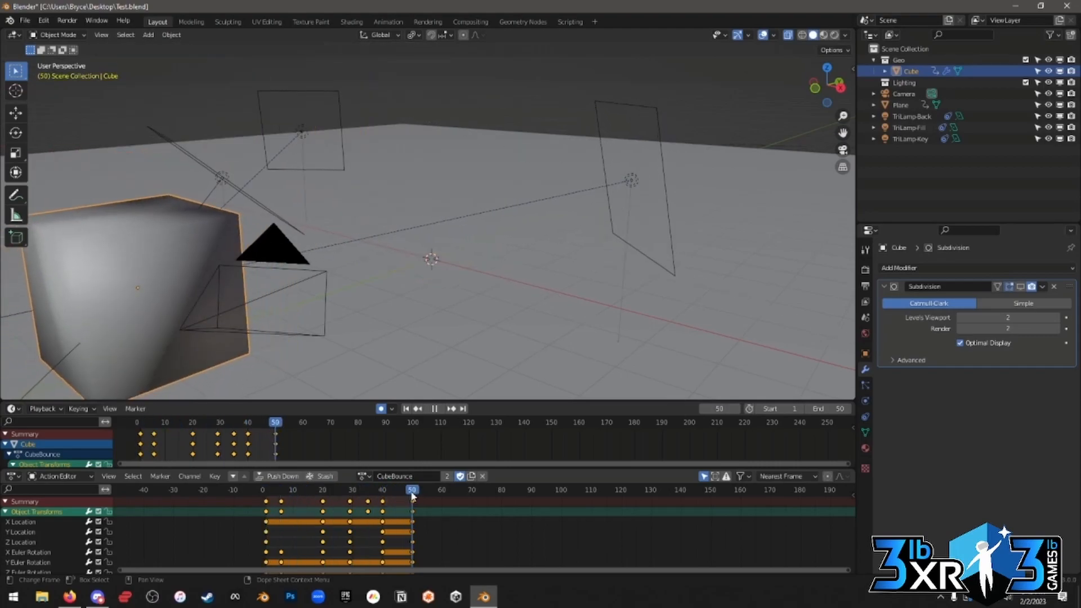
key(Escape)
middle_drag(612, 254, 544, 260)
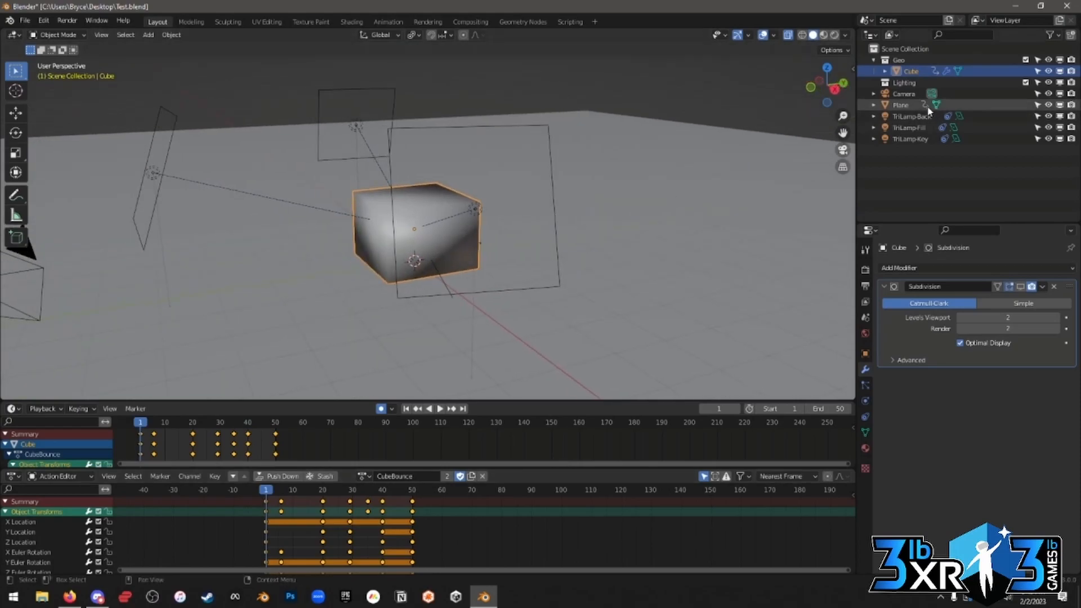
Collapse the Geo collection and exclude both the Geo and Lighting collections from the view layer.
click(873, 60)
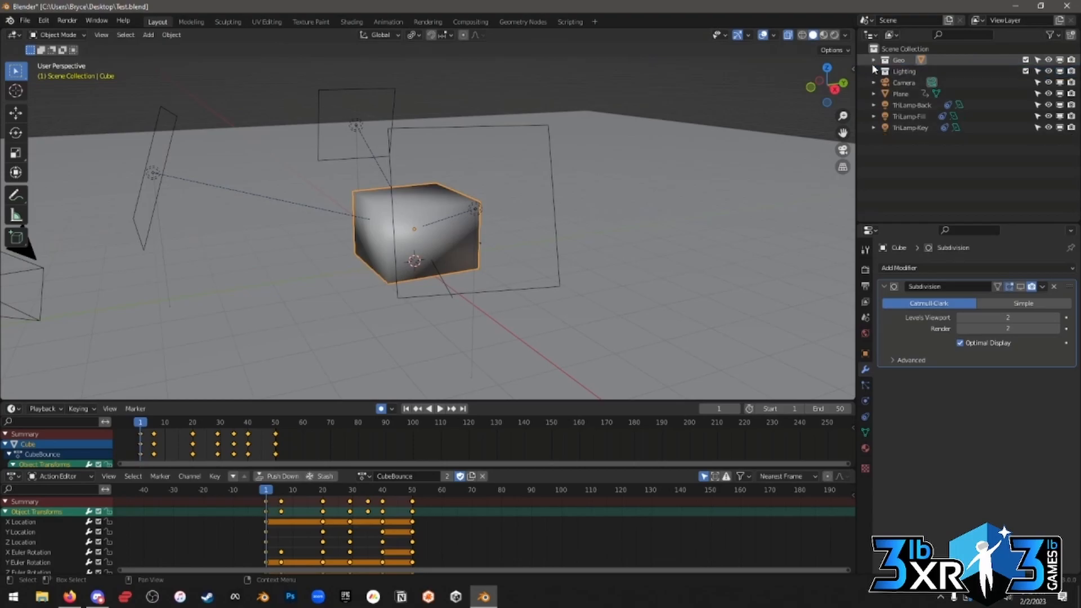
click(1026, 60)
click(1026, 71)
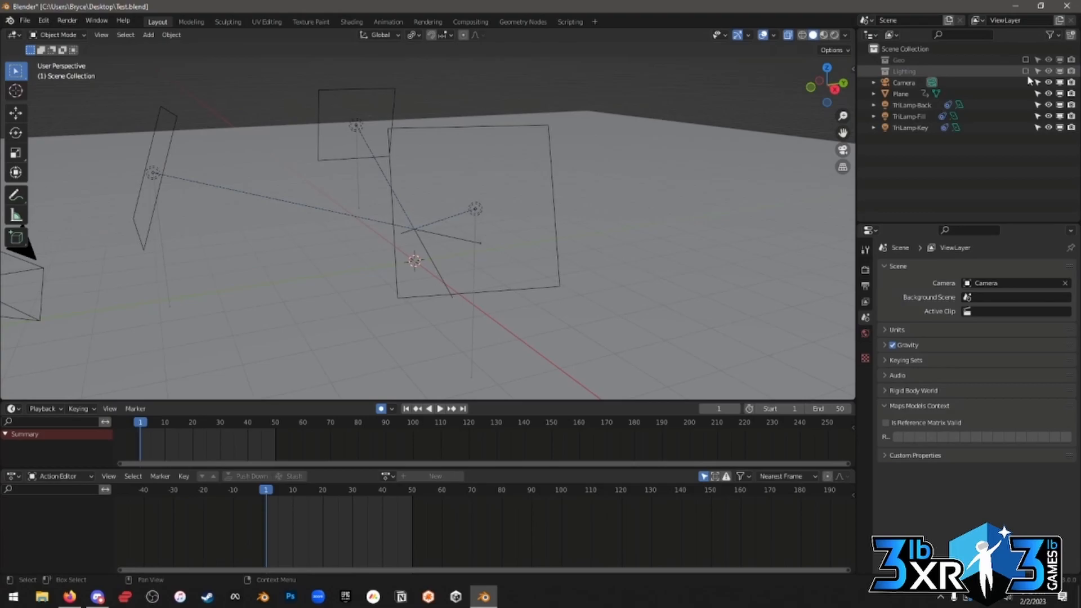
Move the TriLamp-Back, TriLamp-Fill and TriLamp-Key lights into the Lighting collection.
click(908, 95)
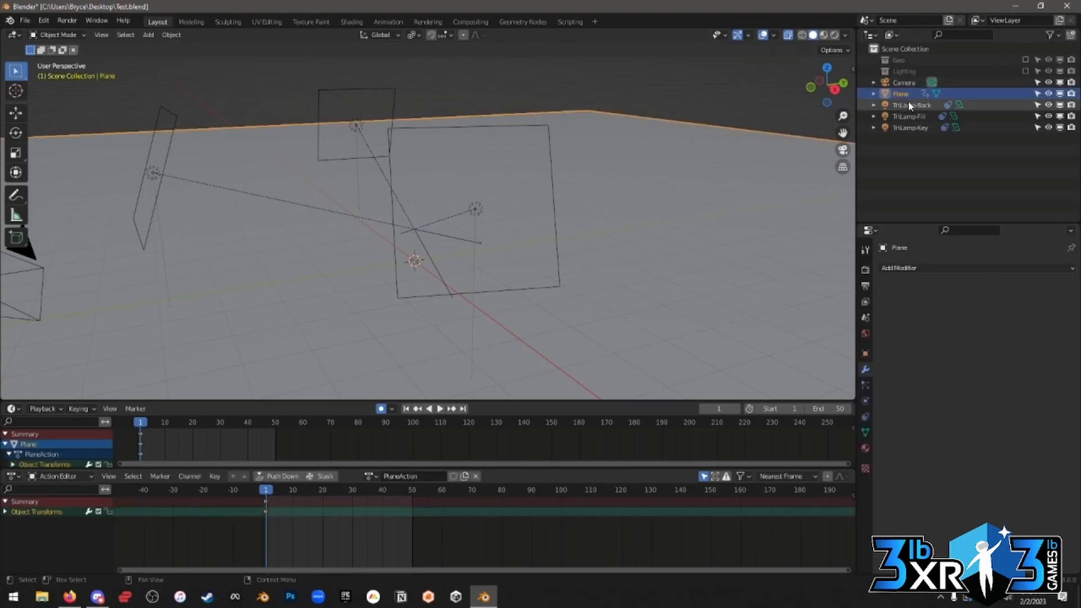
click(908, 105)
shift+click(907, 127)
drag(908, 106, 911, 72)
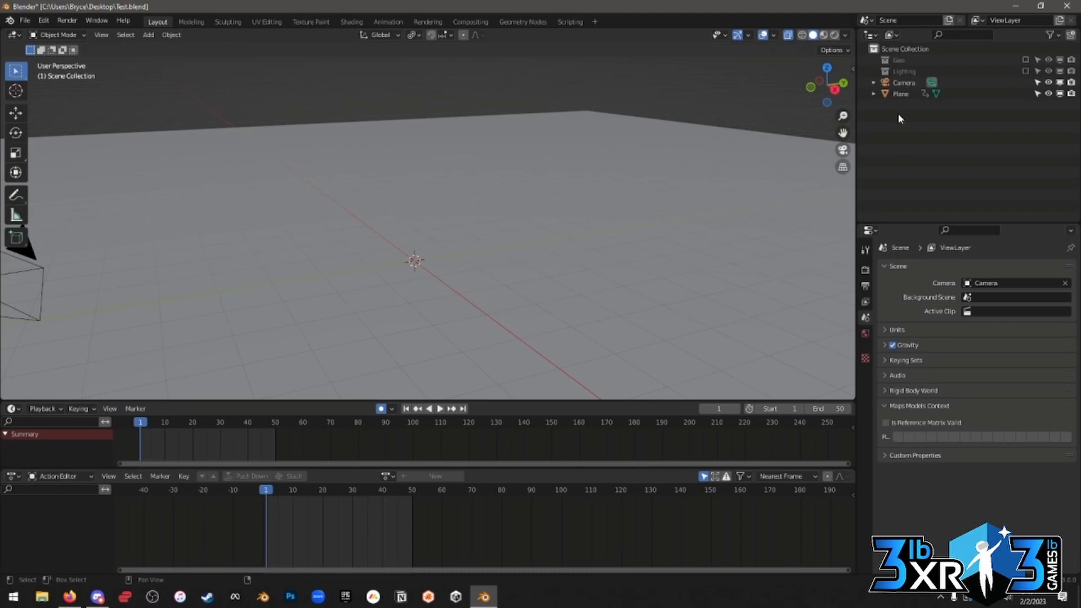
Add a 2 m cube mesh at the world origin.
key(shift+a)
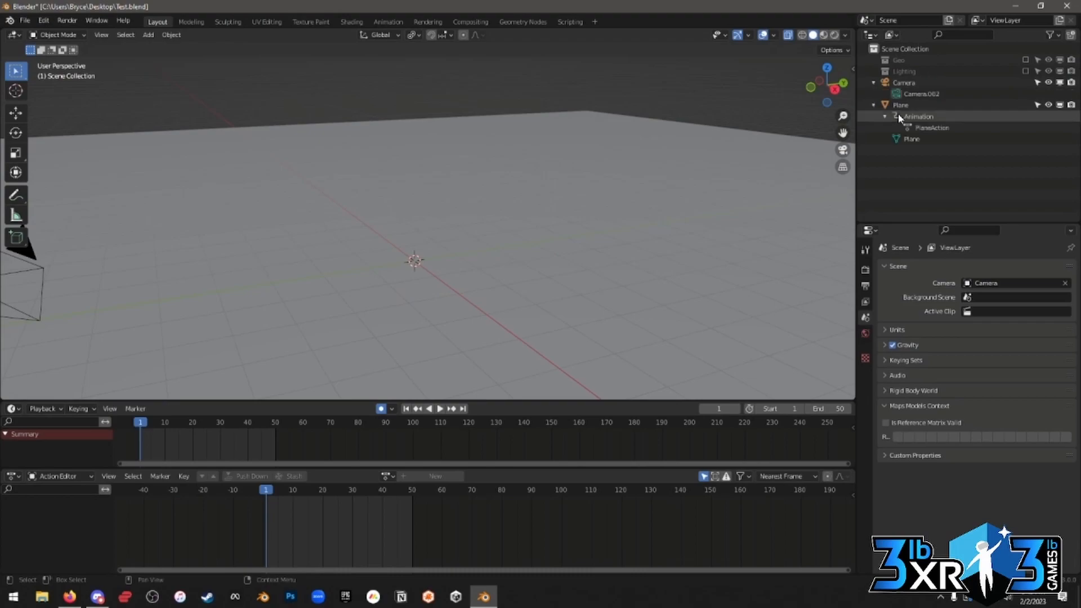
click(874, 105)
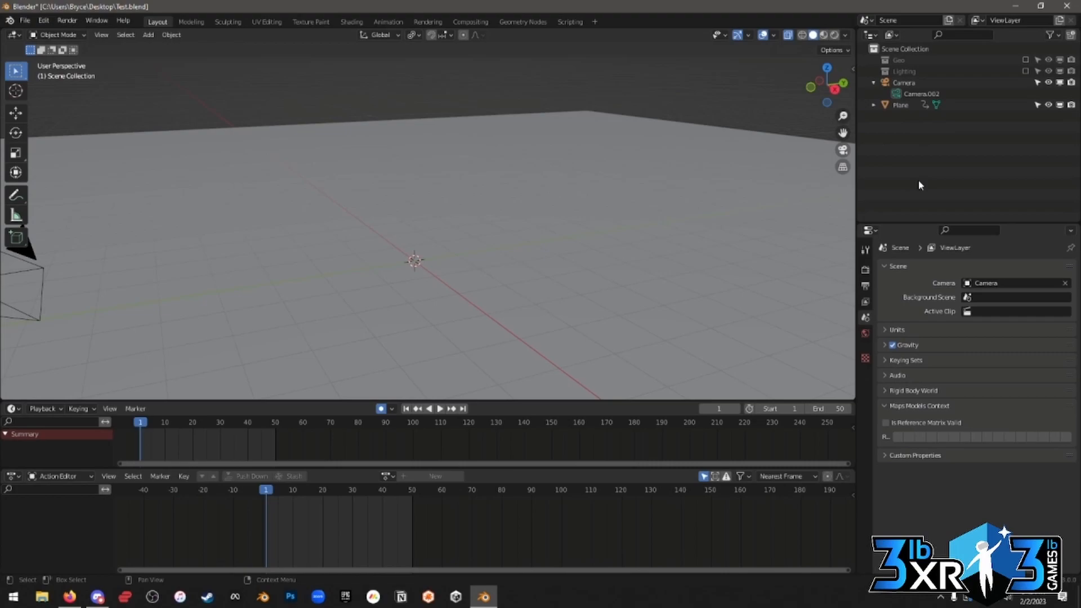
middle_drag(692, 176, 715, 159)
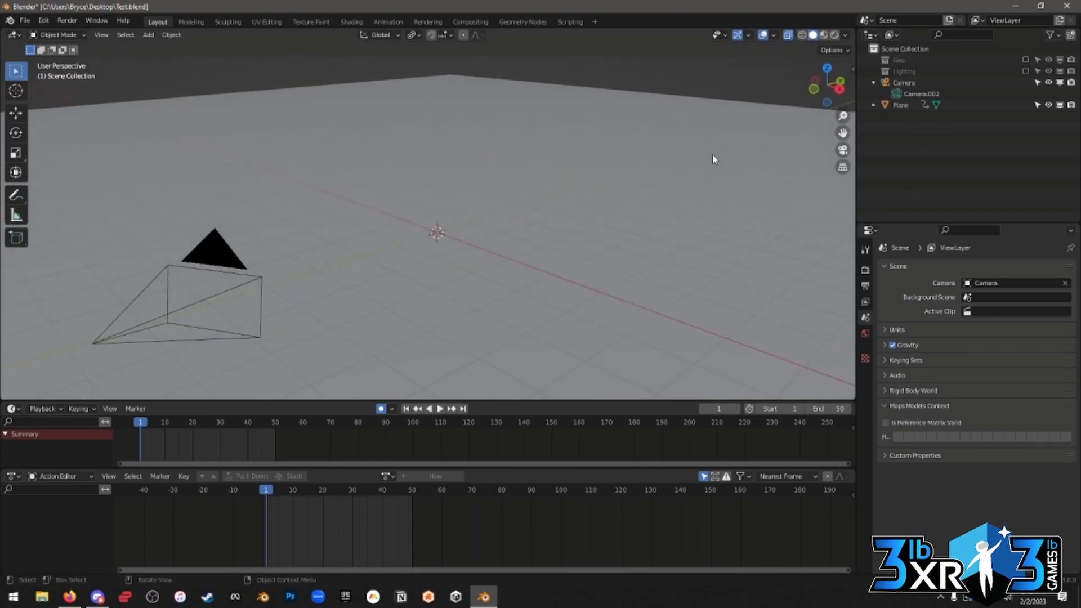
scroll(531, 199, down, 3)
scroll(531, 199, up, 2)
shift+middle_drag(531, 200, 547, 185)
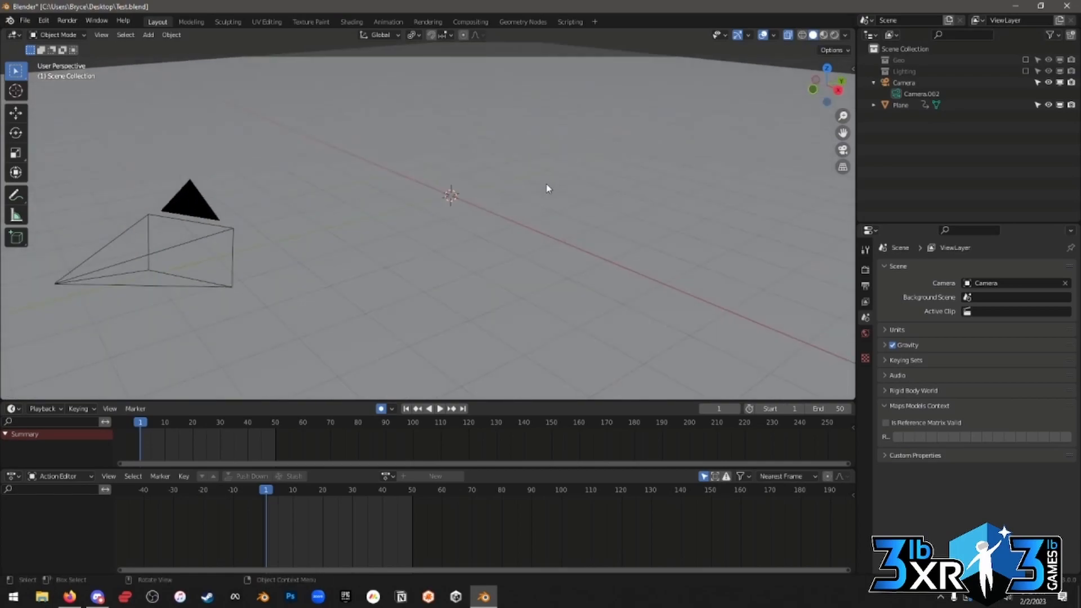
key(shift+a)
mouse_move(545, 188)
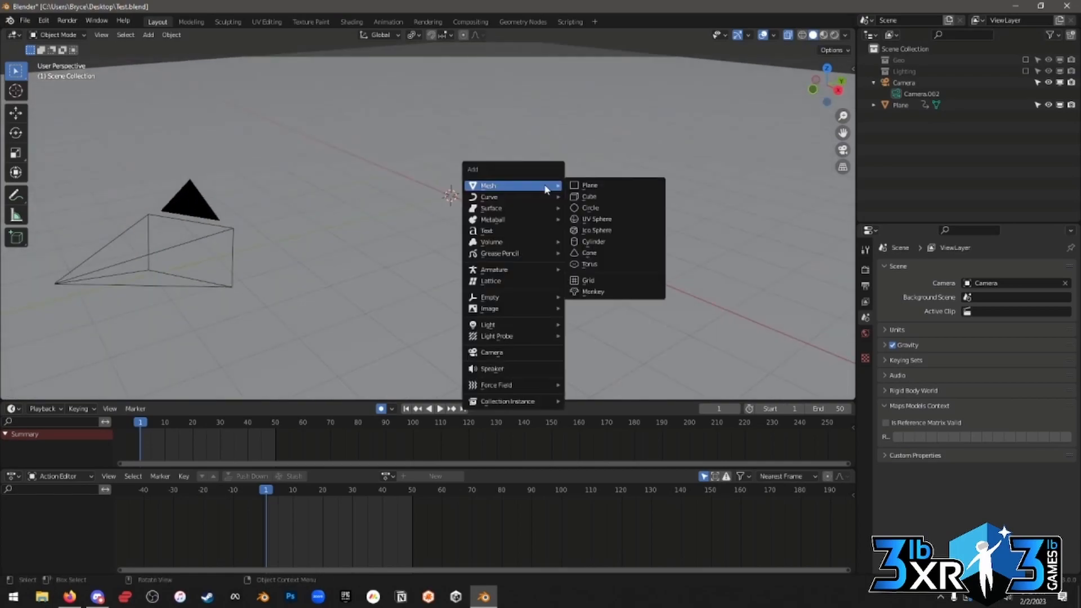
click(588, 196)
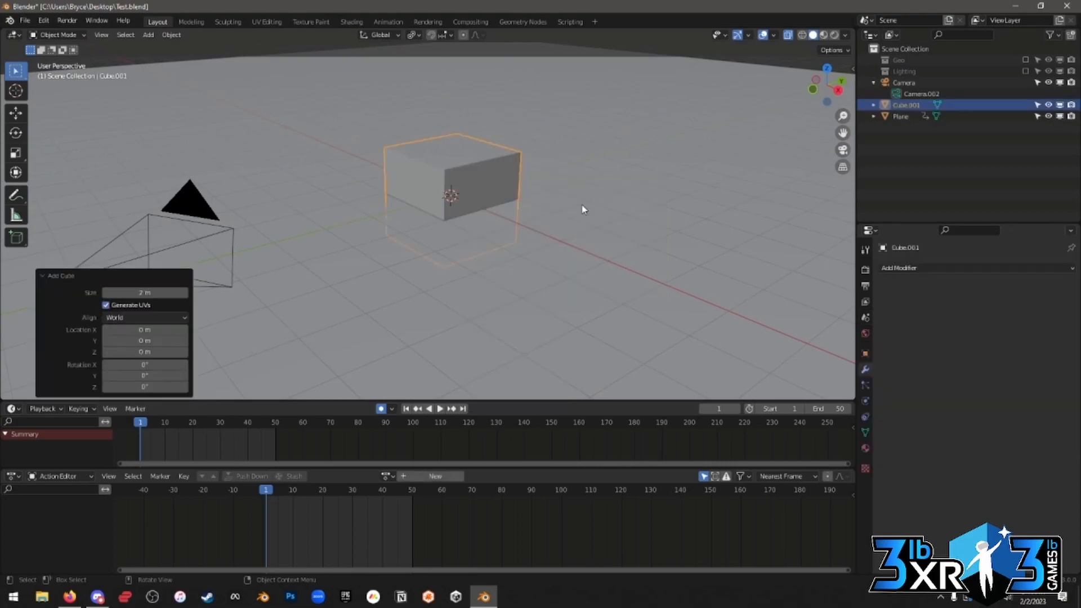
Move the new cube straight up along Z until its base rests on the ground plane.
middle_drag(589, 200, 550, 214)
key(g)
key(z)
key(z)
click(549, 168)
Add three evenly spaced horizontal loop cuts around the cube in Edit Mode, leaving the whole mesh selected.
shift+middle_drag(548, 167, 537, 220)
scroll(549, 235, up, 2)
key(Tab)
key(ctrl+r)
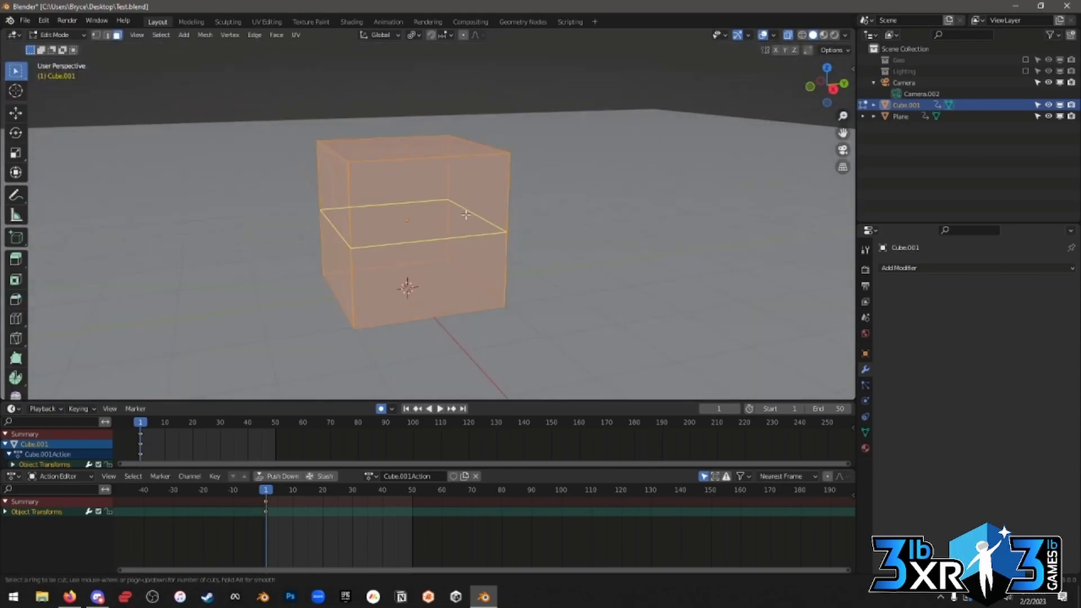
scroll(464, 215, up, 1)
scroll(465, 215, up, 1)
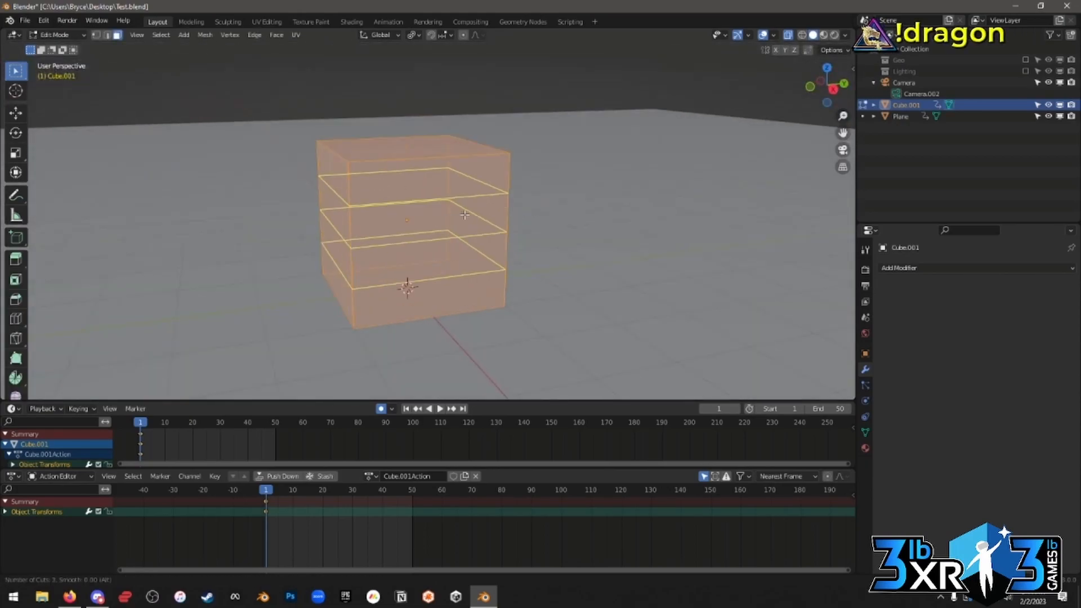
click(464, 215)
right_click(465, 215)
middle_drag(464, 215, 491, 238)
key(alt+a)
key(a)
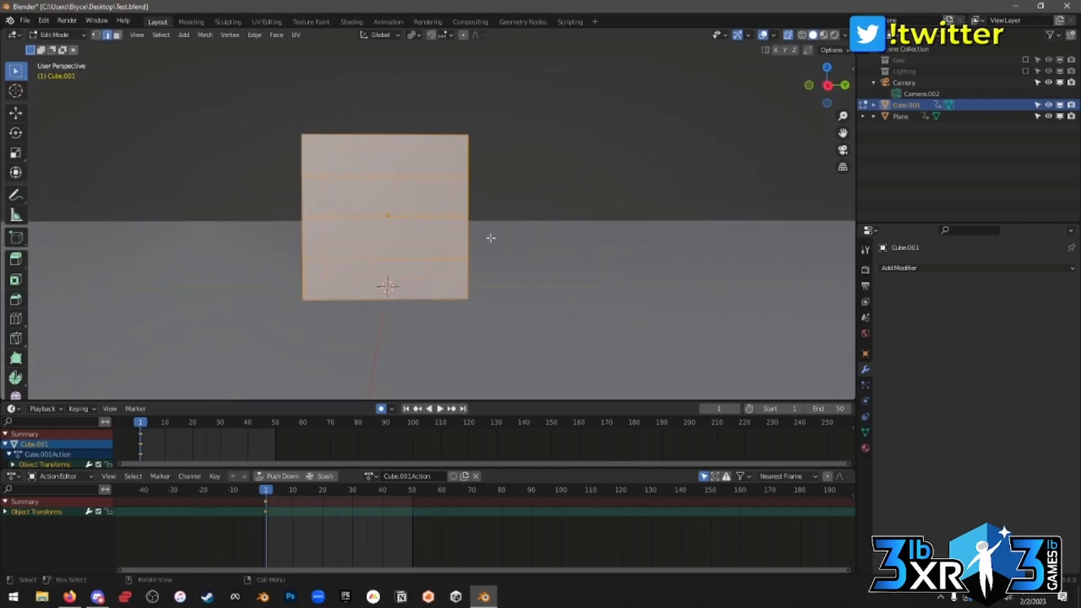
Return to Object Mode and set the cube's origin to the 3D cursor at its base.
key(Tab)
key(F3)
text(st)
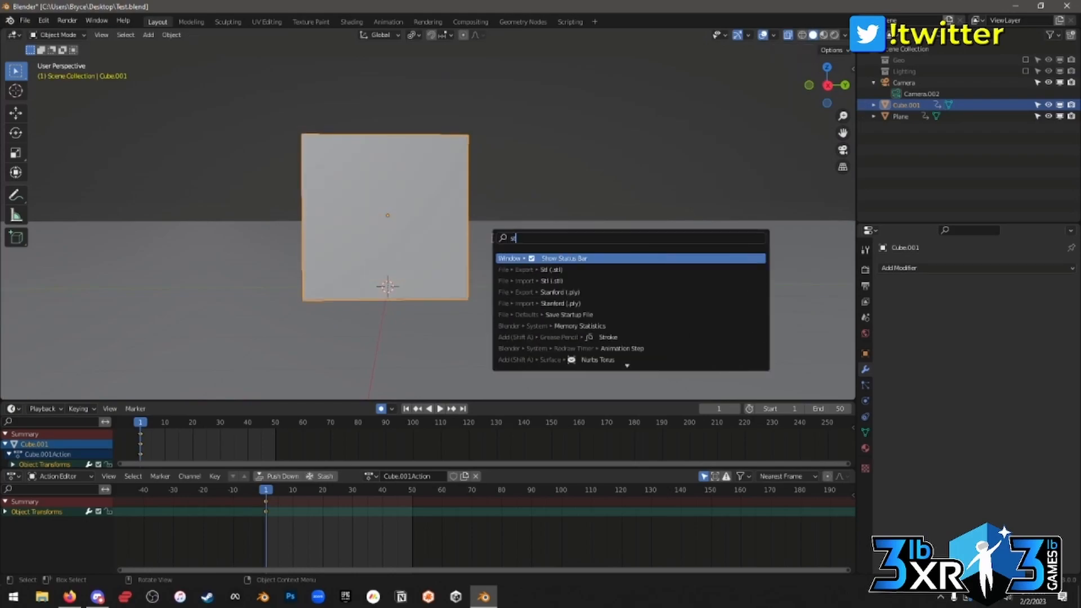
text(t origin)
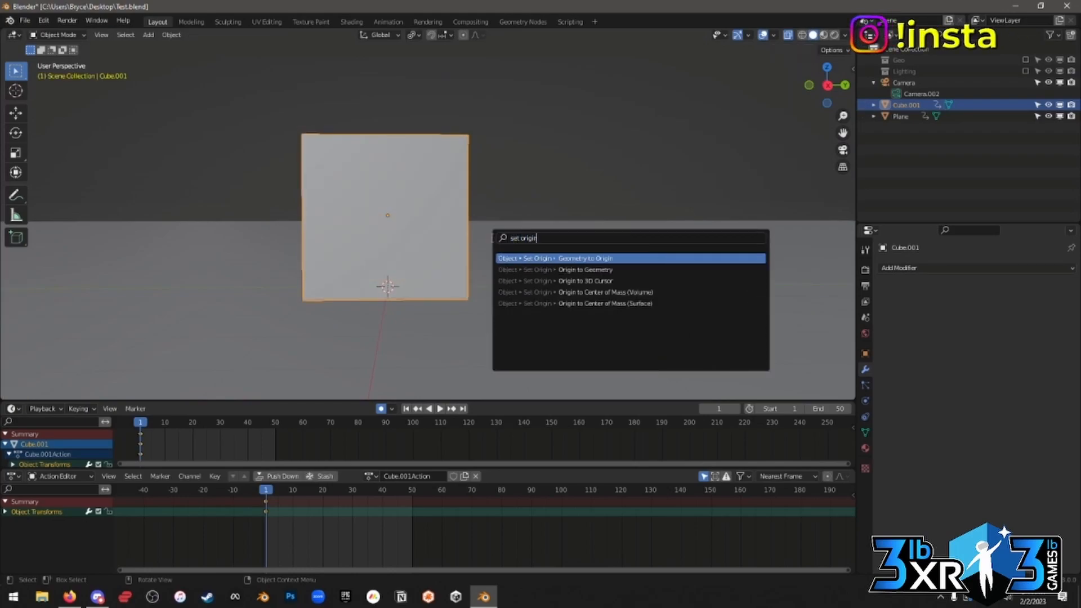
key(Down)
key(Down)
key(Down)
key(Down)
key(Up)
key(Up)
key(Return)
middle_drag(492, 241, 451, 247)
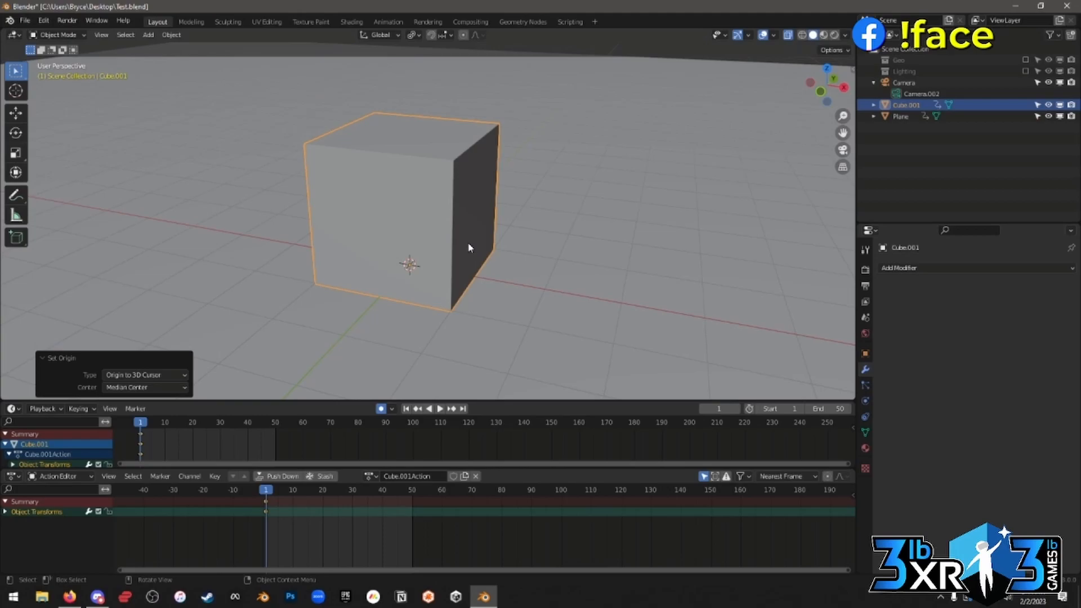
Edit the cube's mesh in vertex selection mode and box-select its top corner vertices one after another.
key(Tab)
middle_drag(449, 188, 493, 176)
click(96, 35)
click(433, 163)
drag(320, 112, 369, 136)
drag(435, 113, 501, 130)
middle_drag(521, 136, 509, 141)
drag(511, 109, 440, 137)
middle_drag(468, 148, 461, 139)
drag(316, 107, 397, 141)
key(Tab)
key(g)
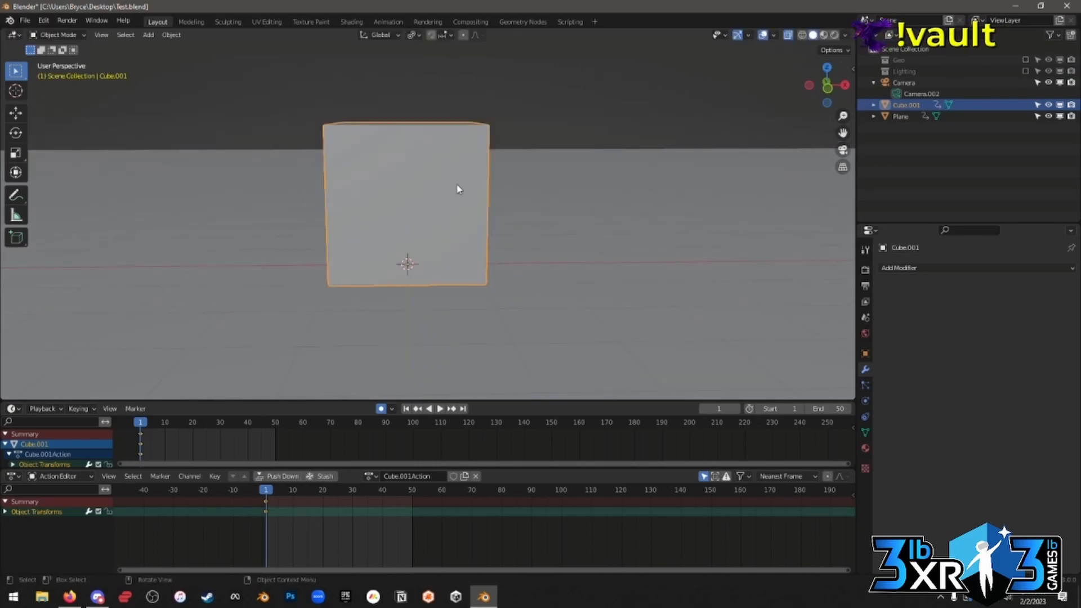
key(Escape)
key(Tab)
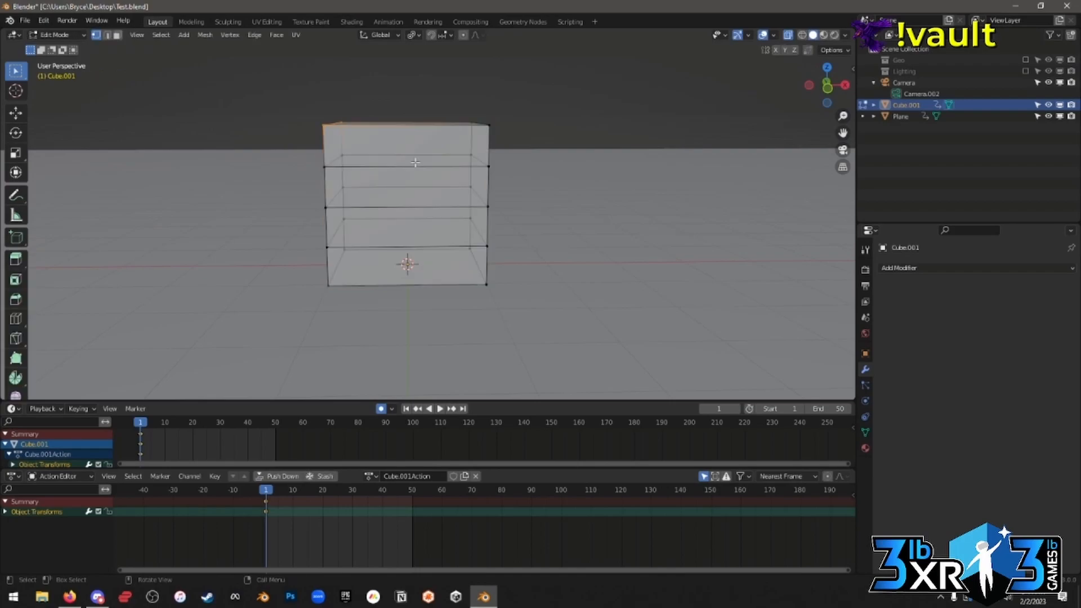
Rotate the cube's top vertices by -27.9° and move them about -1.9 m in X and 0.73 m in Z.
drag(310, 105, 533, 146)
key(r)
click(485, 84)
key(g)
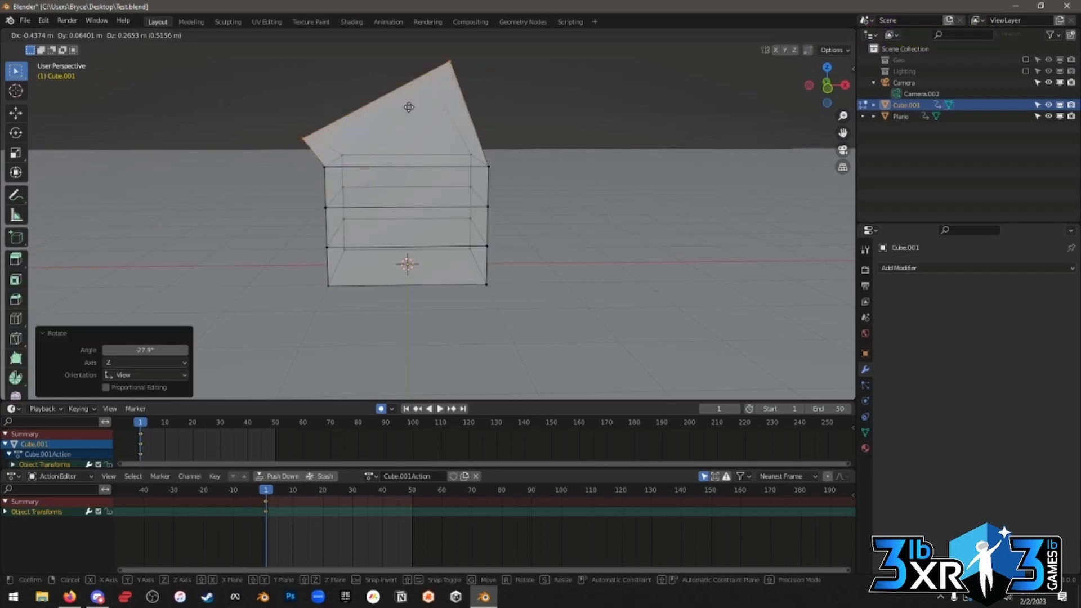
click(287, 74)
middle_drag(396, 106, 320, 141)
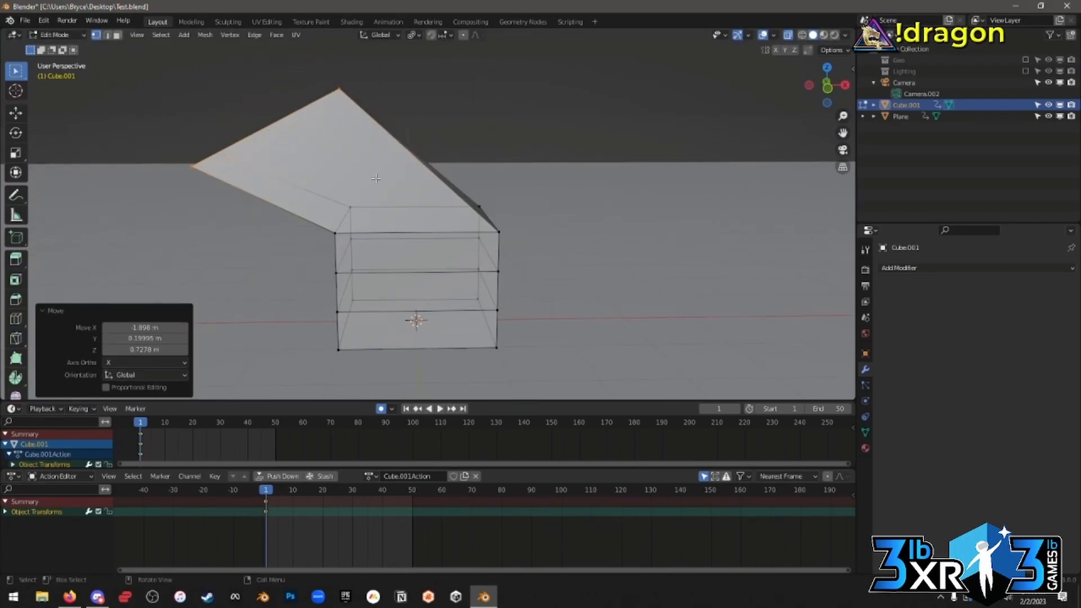
Try moving the cube's top vertices, cancelling each move.
key(g)
key(Escape)
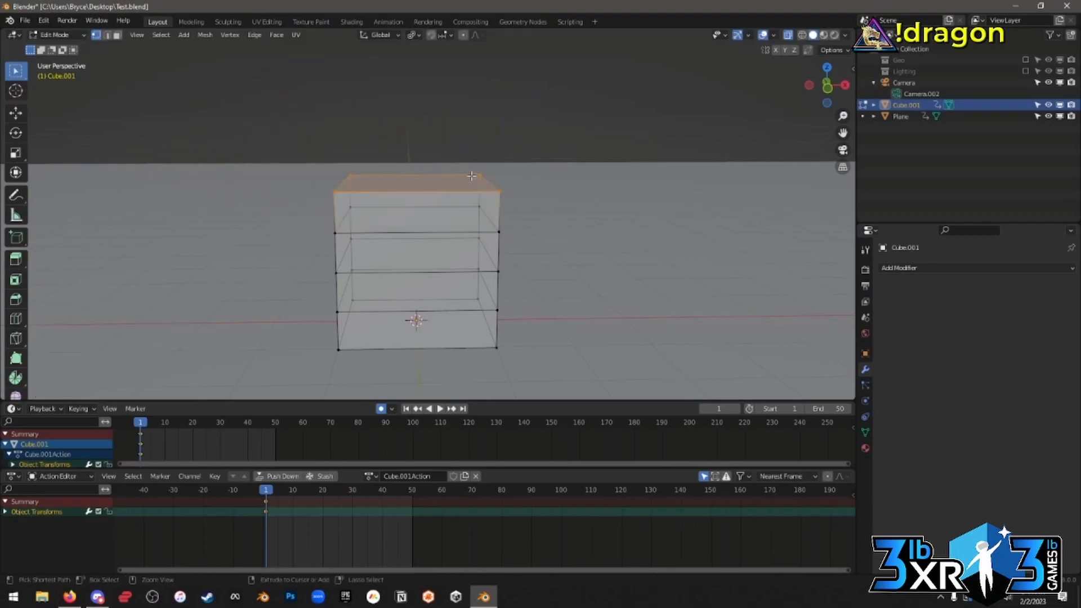
middle_drag(507, 198, 395, 300)
middle_drag(405, 175, 394, 191)
drag(285, 130, 507, 168)
key(g)
right_click(510, 140)
Try moving the edge loop just below the cube's top, and the top vertices once more.
drag(293, 181, 527, 214)
key(g)
click(523, 215)
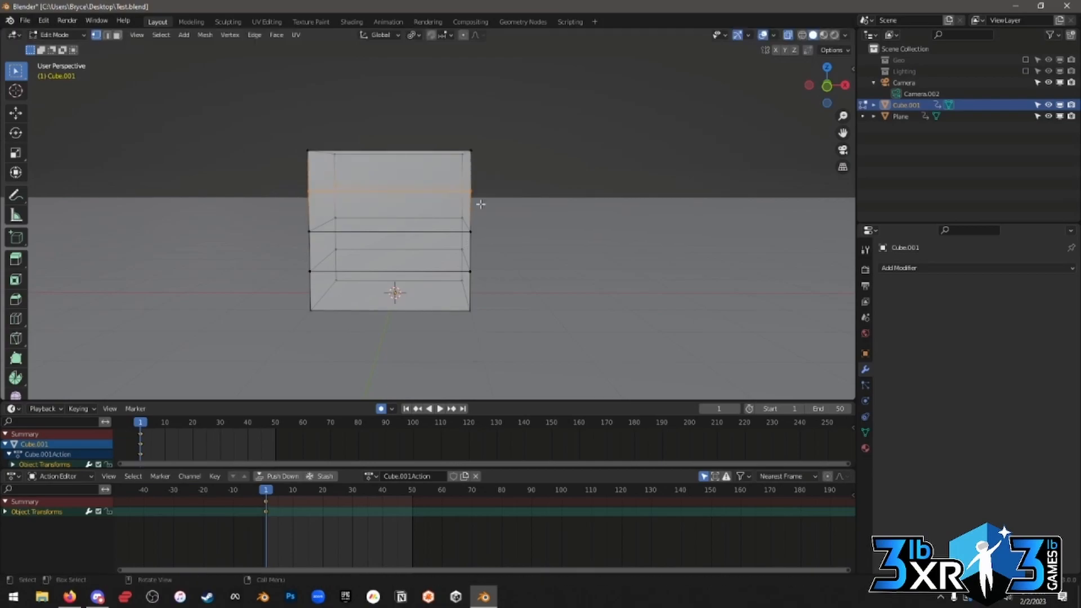
click(394, 159)
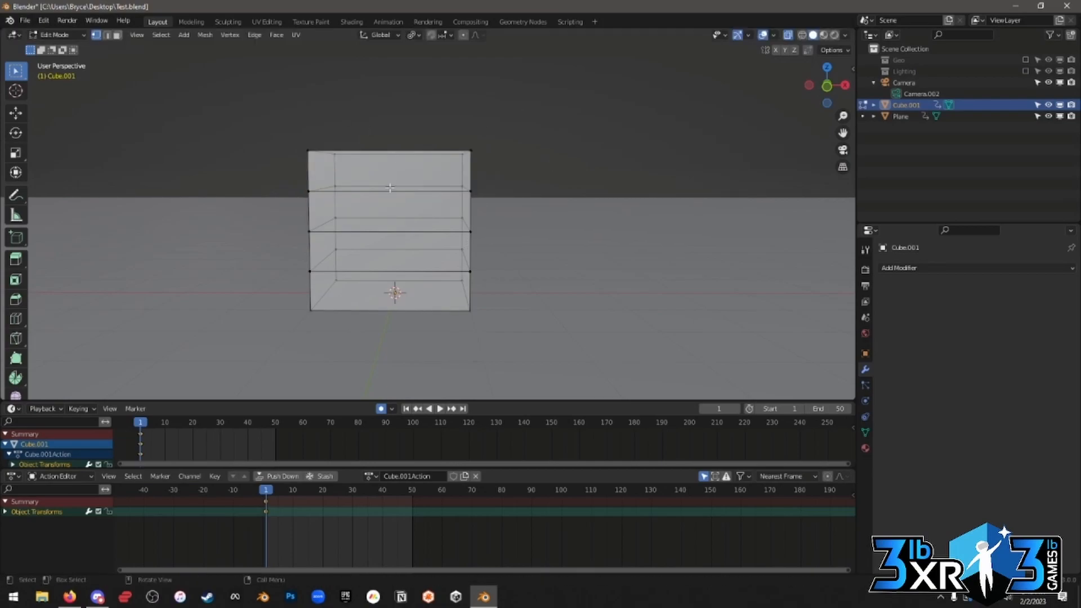
drag(498, 142, 296, 157)
key(g)
key(Escape)
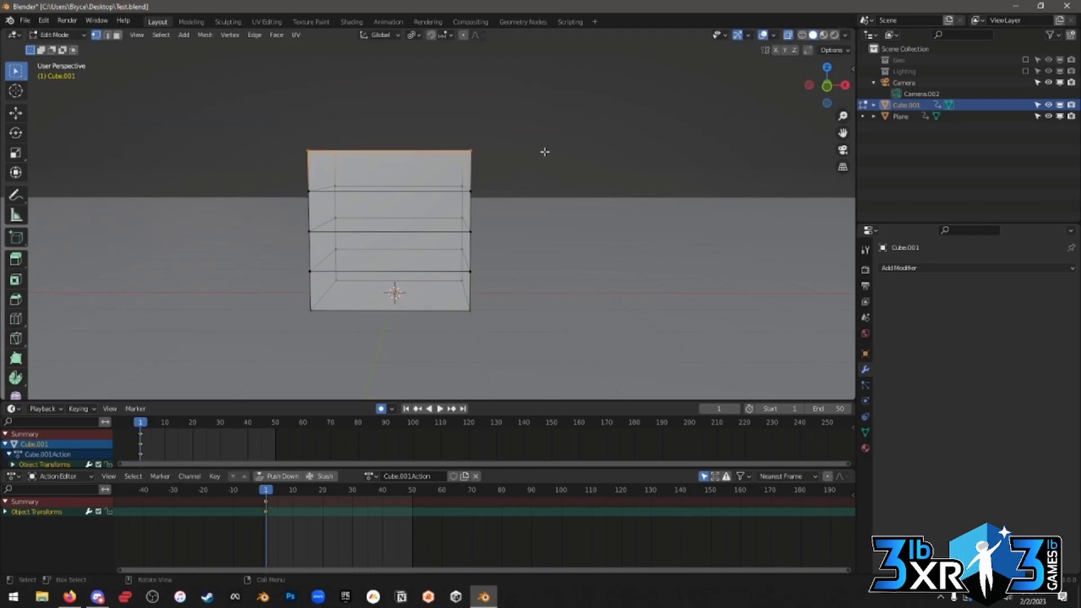
mouse_move(550, 171)
middle_down()
mouse_move(506, 175)
mouse_move(562, 174)
mouse_move(553, 172)
middle_up()
scroll(553, 172, down, 2)
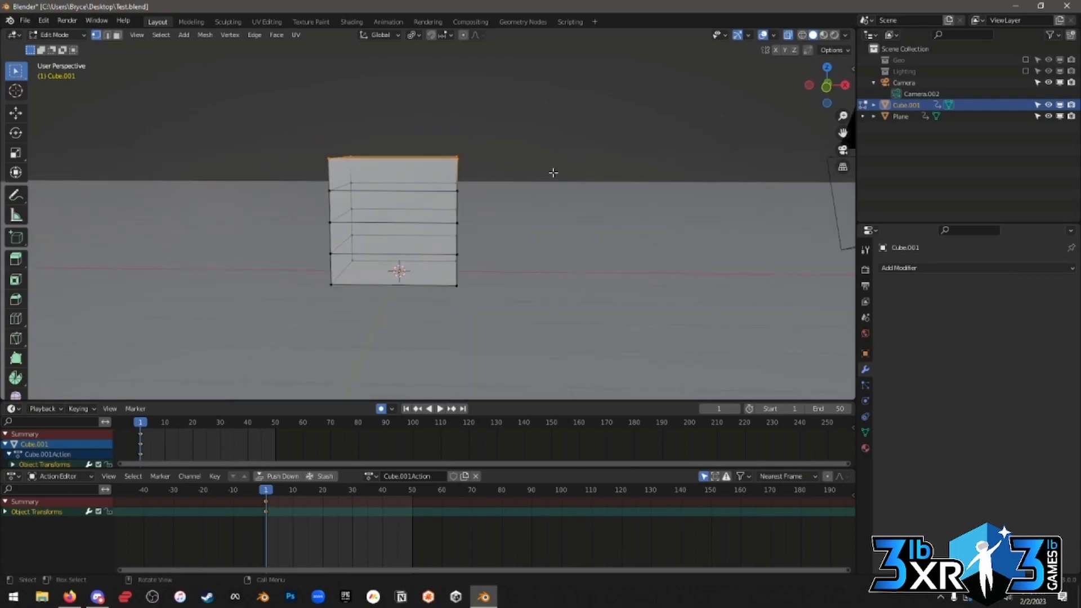
middle_drag(554, 172, 501, 211)
Select all the cube's geometry, return to Object Mode, and stretch the cube along Z in three passes, the last by a factor of 1.239.
key(a)
key(Tab)
key(s)
key(z)
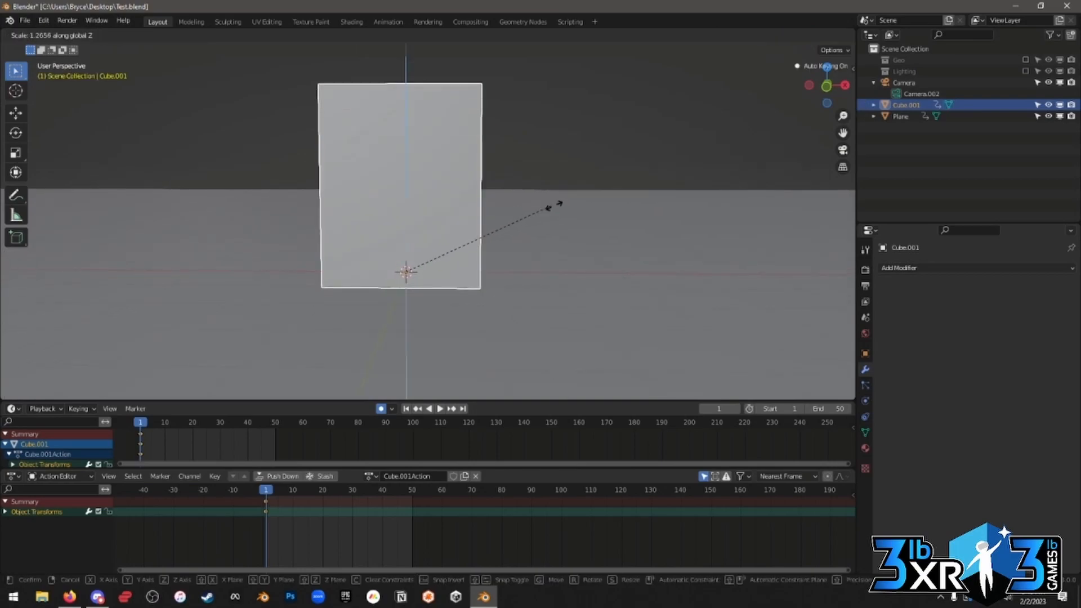
click(610, 195)
middle_drag(611, 196, 619, 231)
key(s)
key(z)
click(569, 204)
key(Tab)
key(Tab)
key(s)
key(z)
click(555, 203)
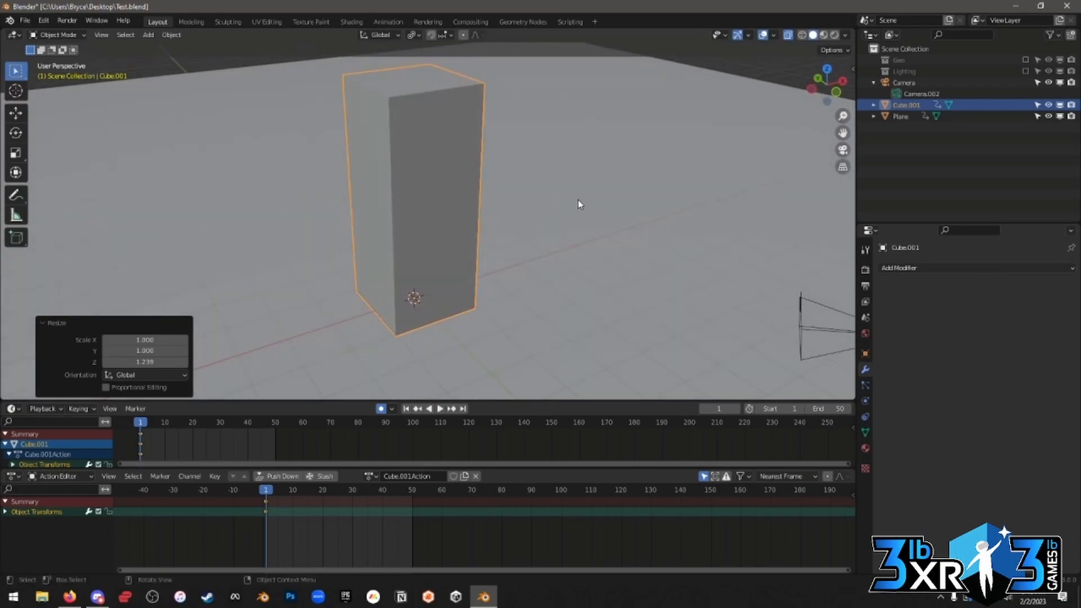
Apply all transforms (location, rotation and scale) to the stretched cube.
middle_drag(419, 177, 552, 200)
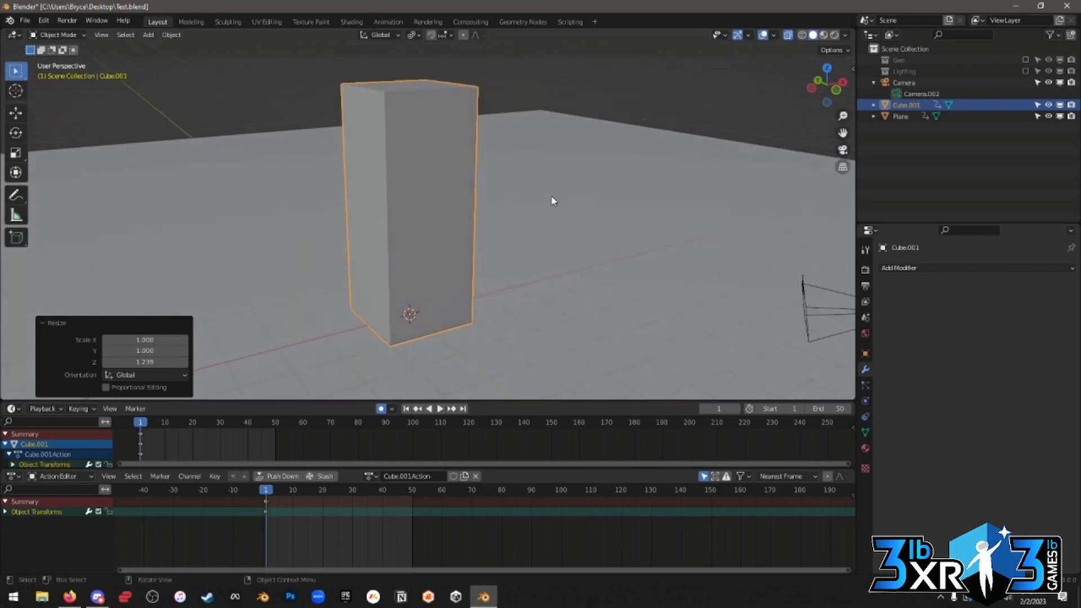
key(ctrl+a)
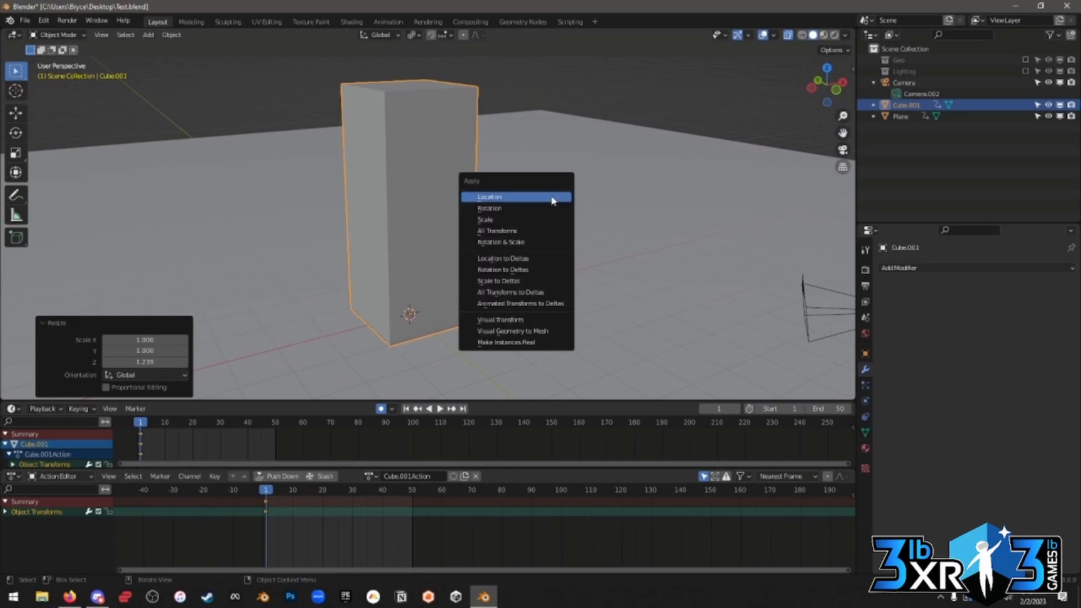
click(490, 230)
middle_drag(463, 256, 451, 202)
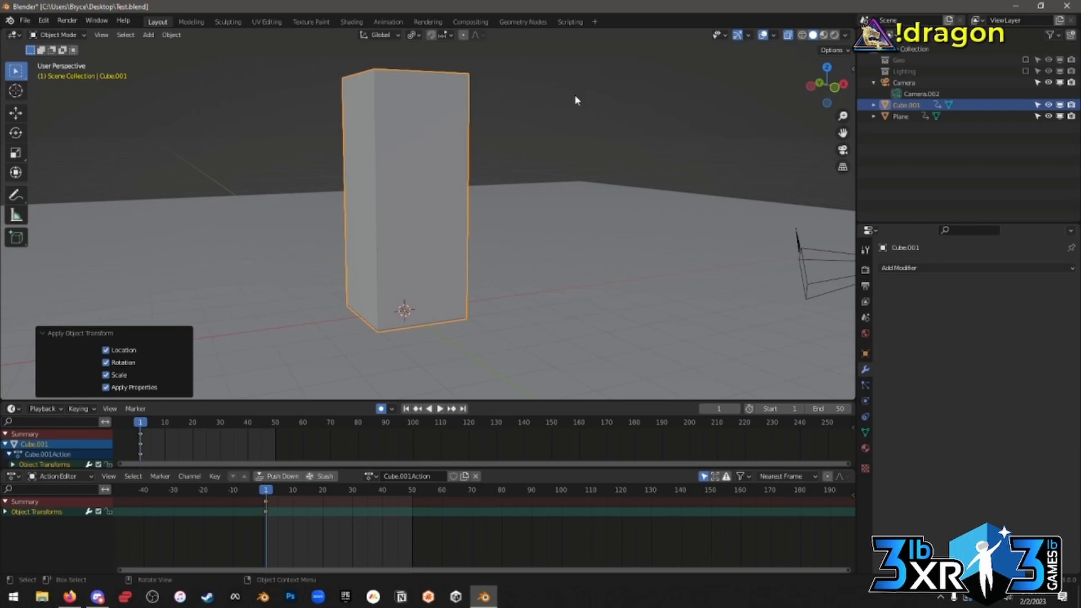
middle_drag(586, 101, 536, 114)
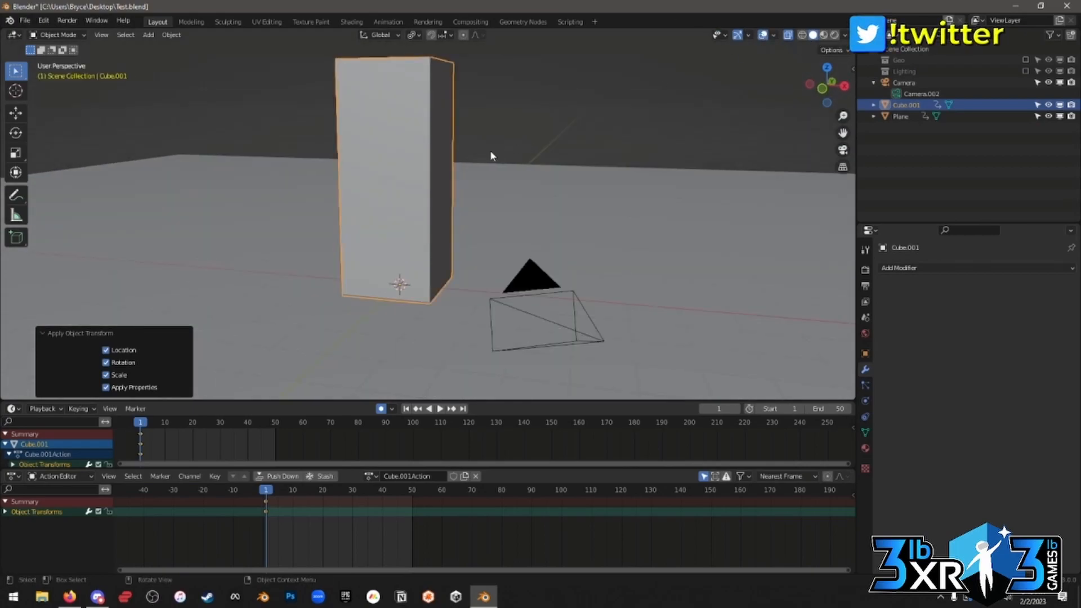
Delete the topmost ring of vertices from the tall block in Edit Mode.
key(Tab)
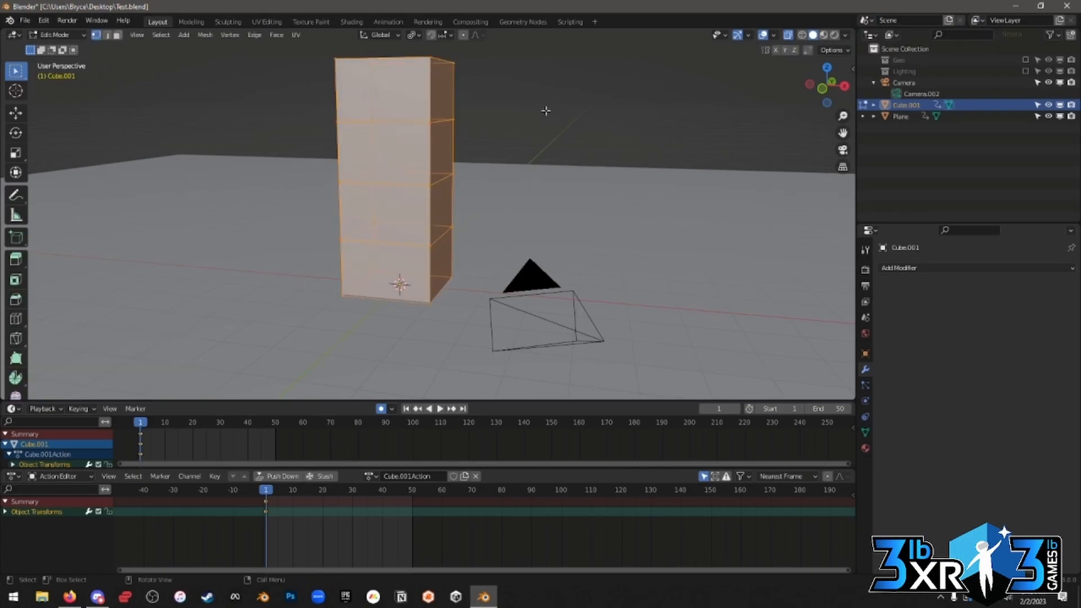
mouse_move(475, 132)
middle_down()
mouse_move(535, 135)
mouse_move(480, 149)
middle_up()
middle_drag(428, 183, 413, 328)
middle_drag(410, 149, 410, 160)
drag(303, 69, 518, 138)
key(x)
click(529, 145)
middle_drag(419, 148, 416, 165)
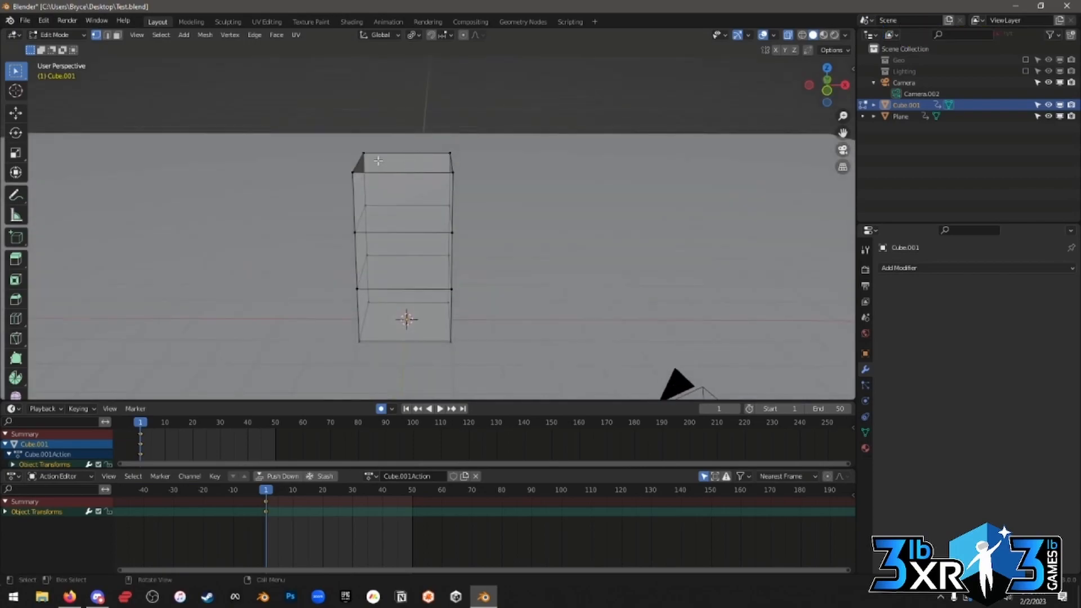
Fill the open top edge loop with a face and apply the block's transforms in Object Mode.
alt+click(407, 156)
key(f)
key(Tab)
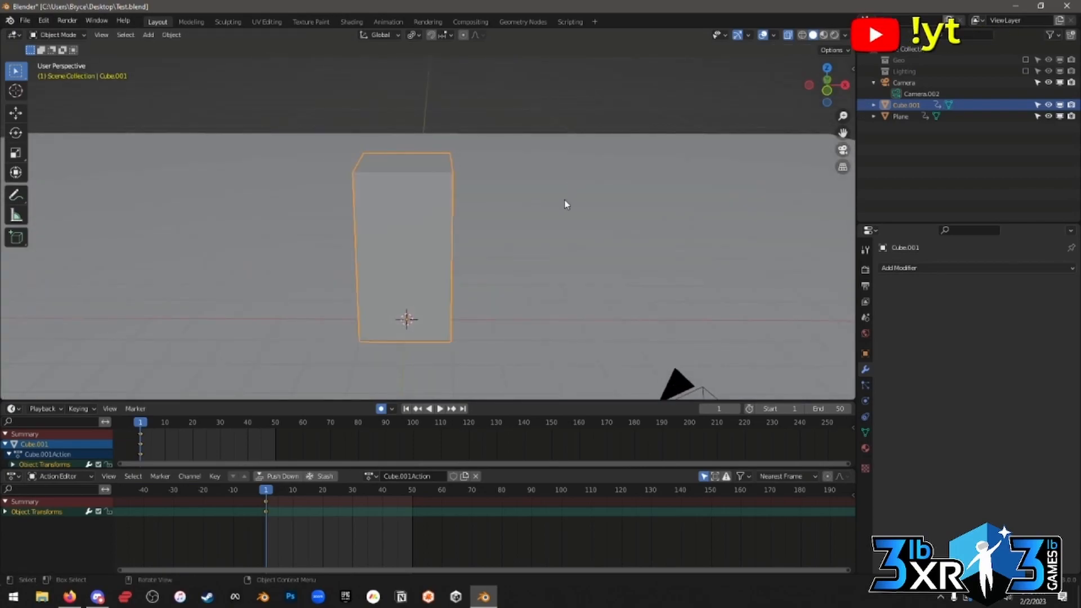
middle_drag(565, 202, 572, 191)
key(ctrl+a)
click(536, 200)
Shift the block's two middle edge loops slightly along the Y axis in Edit Mode to bend its profile.
key(Tab)
middle_drag(428, 191, 506, 198)
drag(304, 151, 501, 264)
key(g)
key(y)
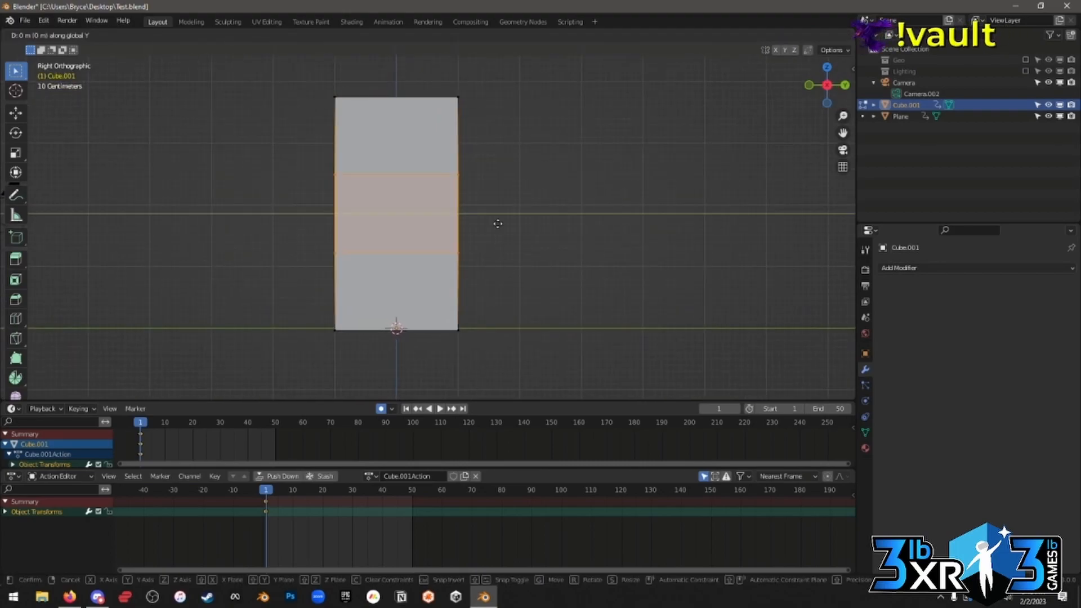
click(515, 224)
shift+middle_drag(524, 183, 533, 219)
mouse_move(510, 278)
shift+middle_down()
mouse_move(508, 231)
mouse_move(528, 210)
mouse_move(550, 256)
mouse_move(524, 217)
mouse_move(537, 221)
mouse_move(541, 241)
mouse_move(487, 216)
shift+middle_up()
Return to Object Mode and shade the bent block smooth.
key(Tab)
right_click(466, 183)
click(465, 184)
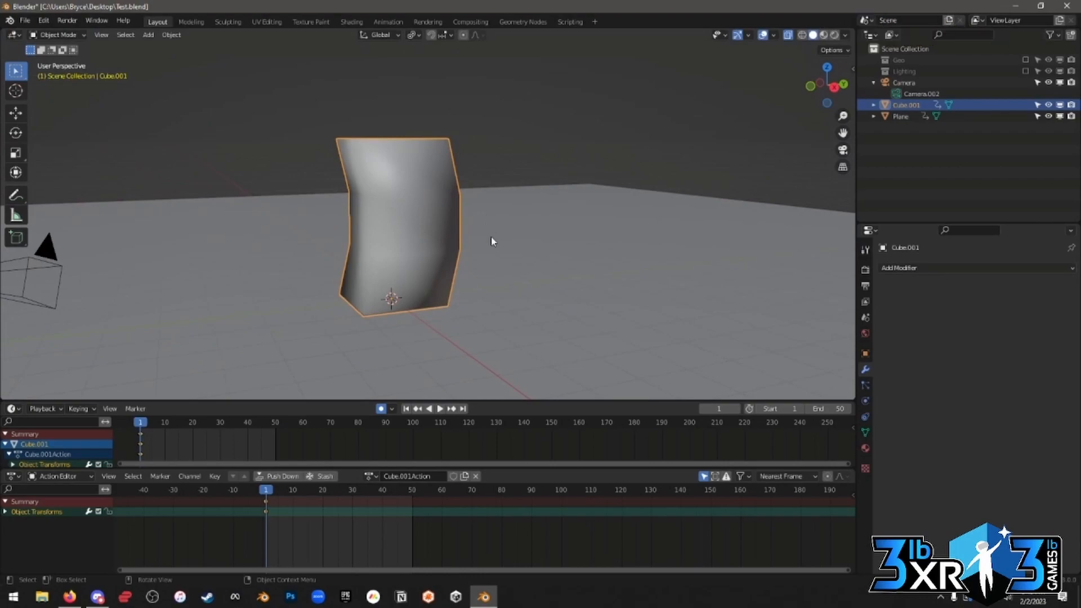
Add a single-bone armature at the world origin and review the other armature types on offer.
key(shift+a)
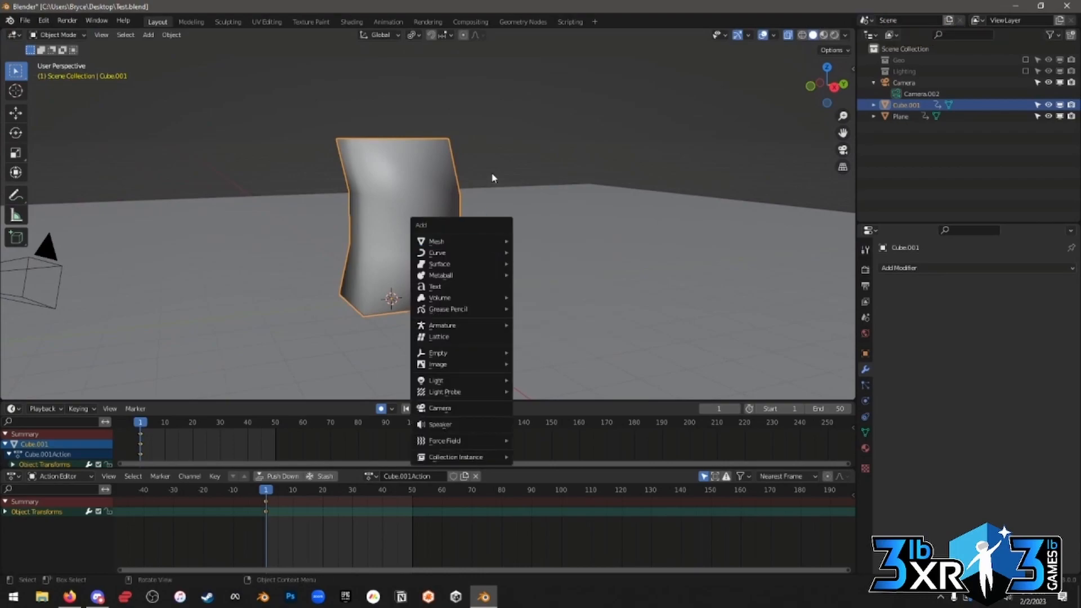
key(shift+a)
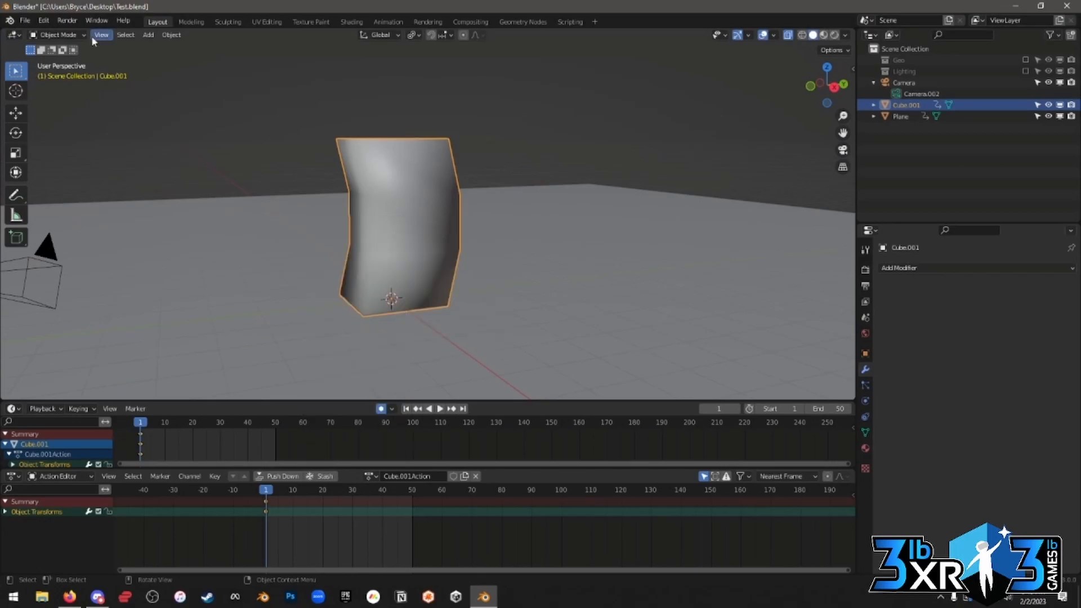
click(148, 35)
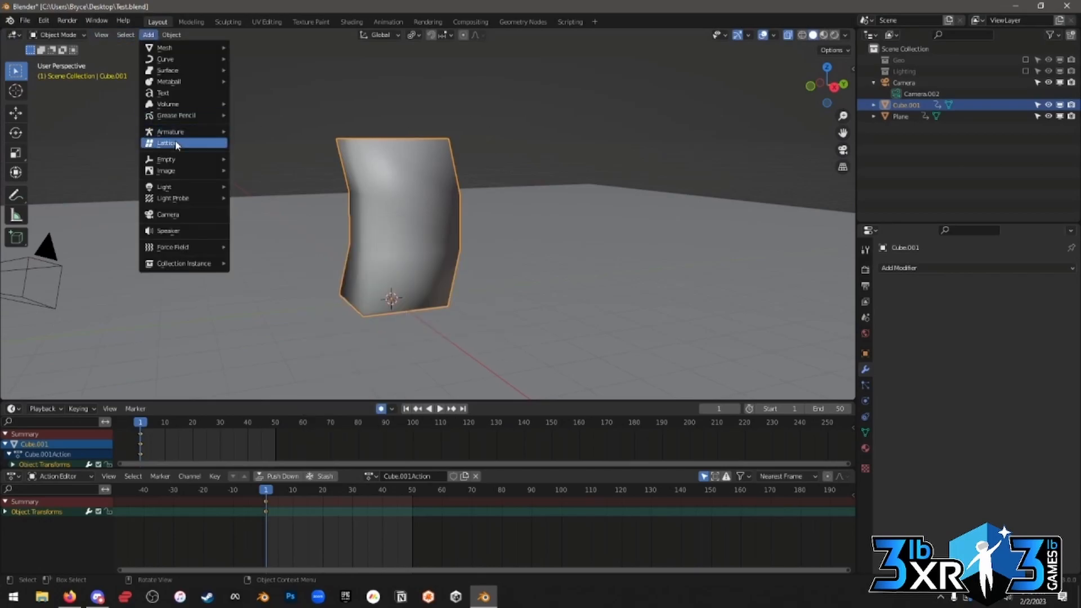
mouse_move(179, 134)
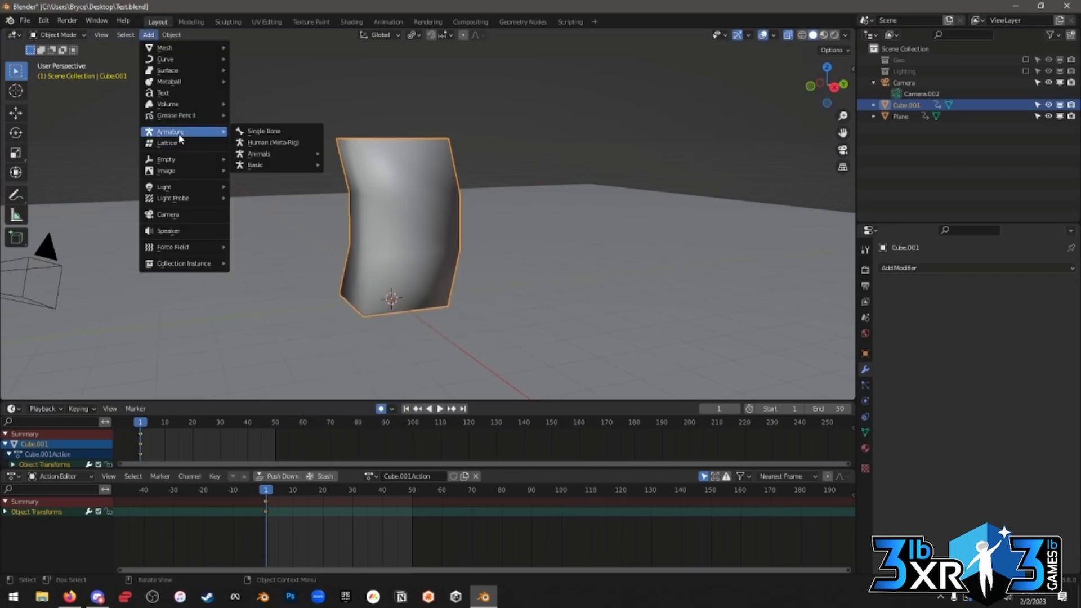
click(284, 136)
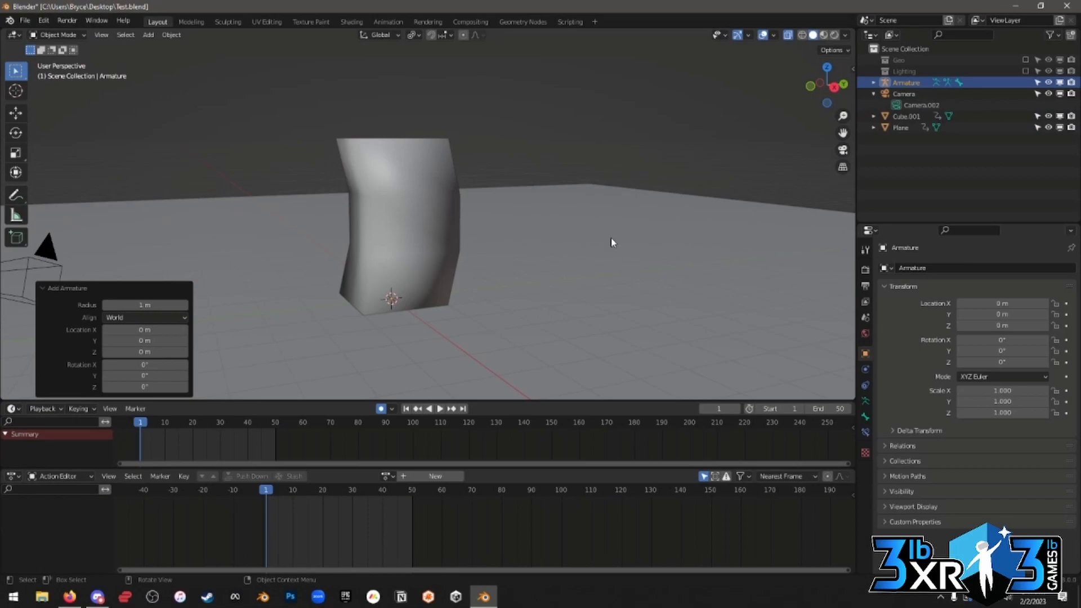
click(148, 34)
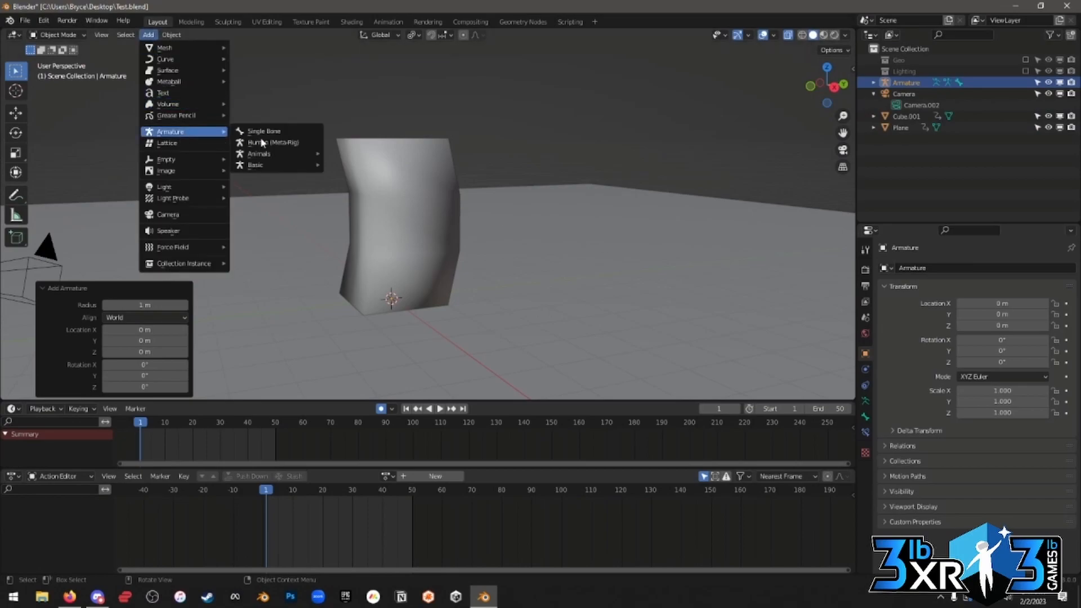
mouse_move(264, 157)
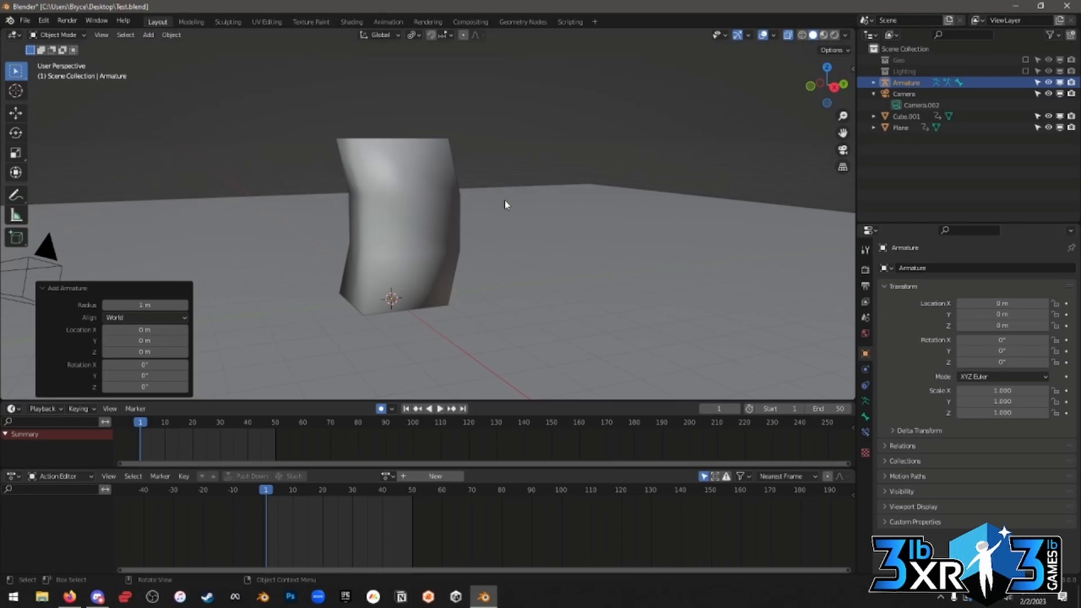
Select the bent block and examine it from the right side and in wireframe shading to locate the bone inside.
middle_drag(513, 228, 542, 205)
click(496, 221)
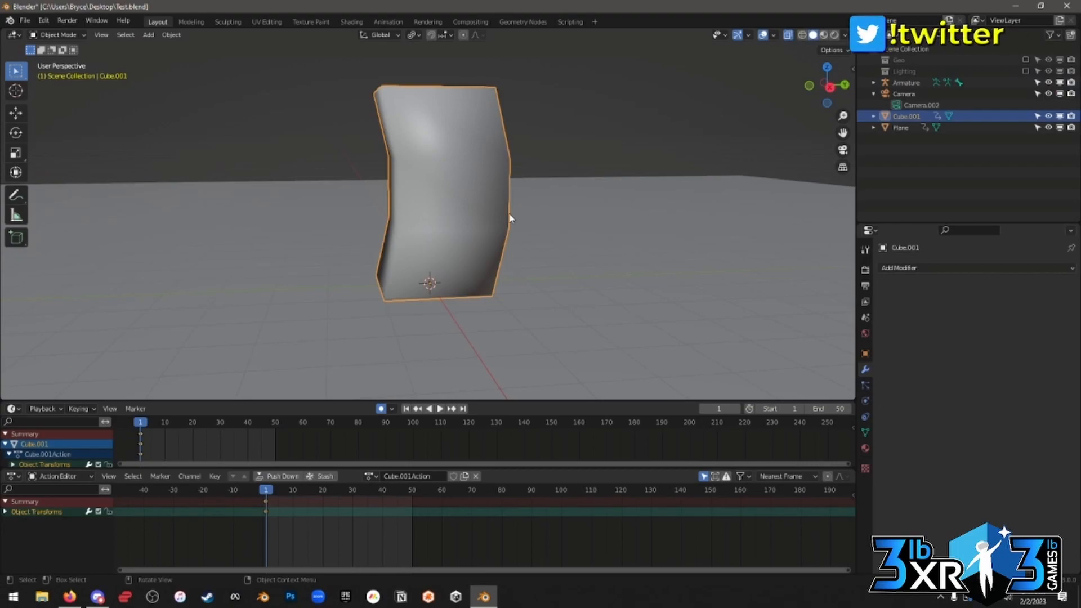
middle_drag(485, 229, 480, 229)
key(KP_3)
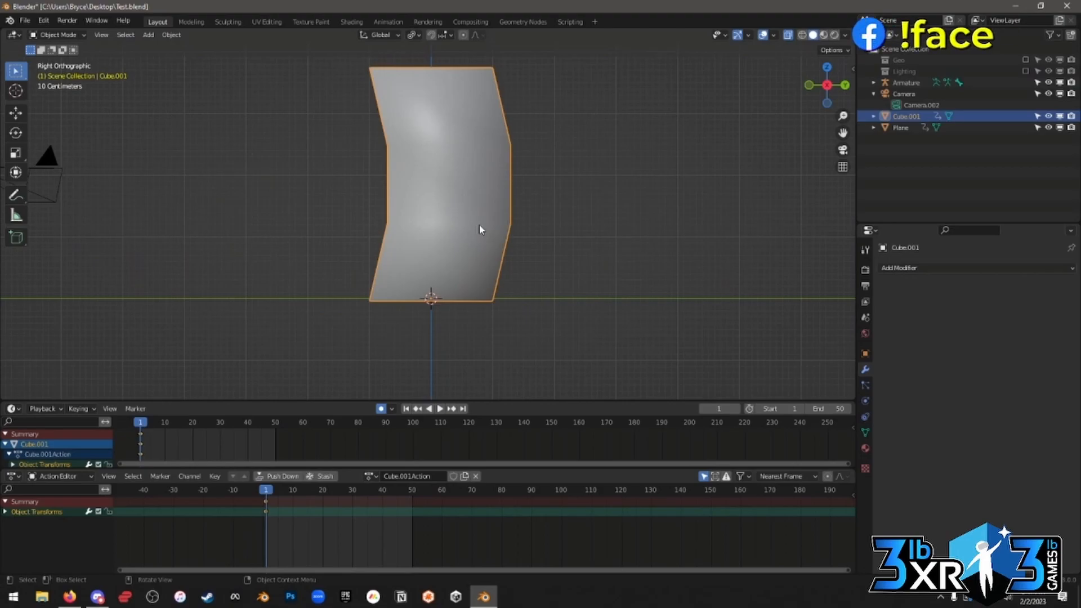
middle_drag(480, 229, 542, 269)
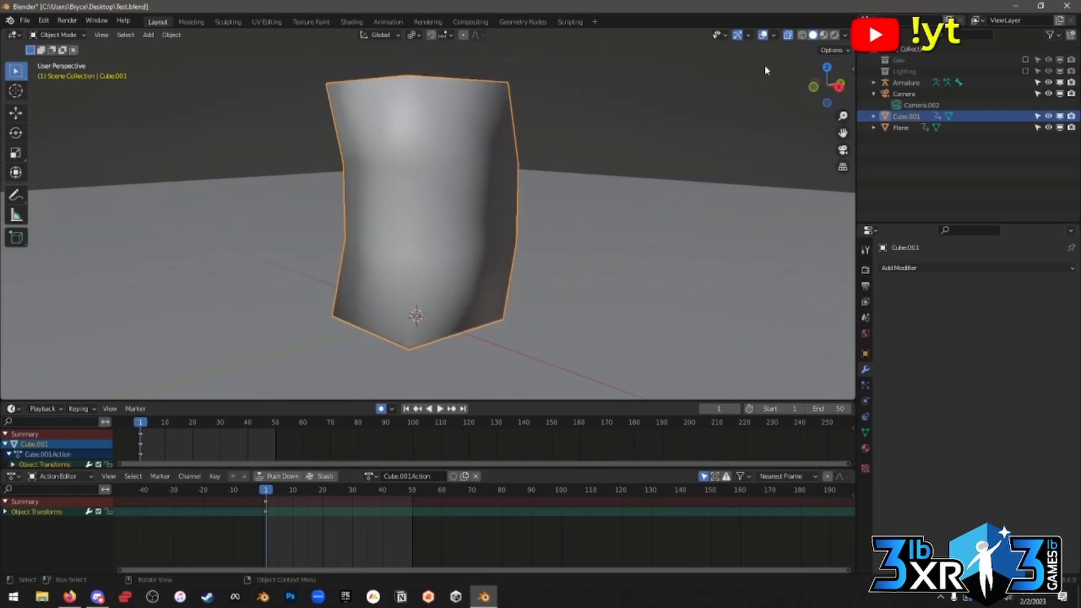
click(802, 36)
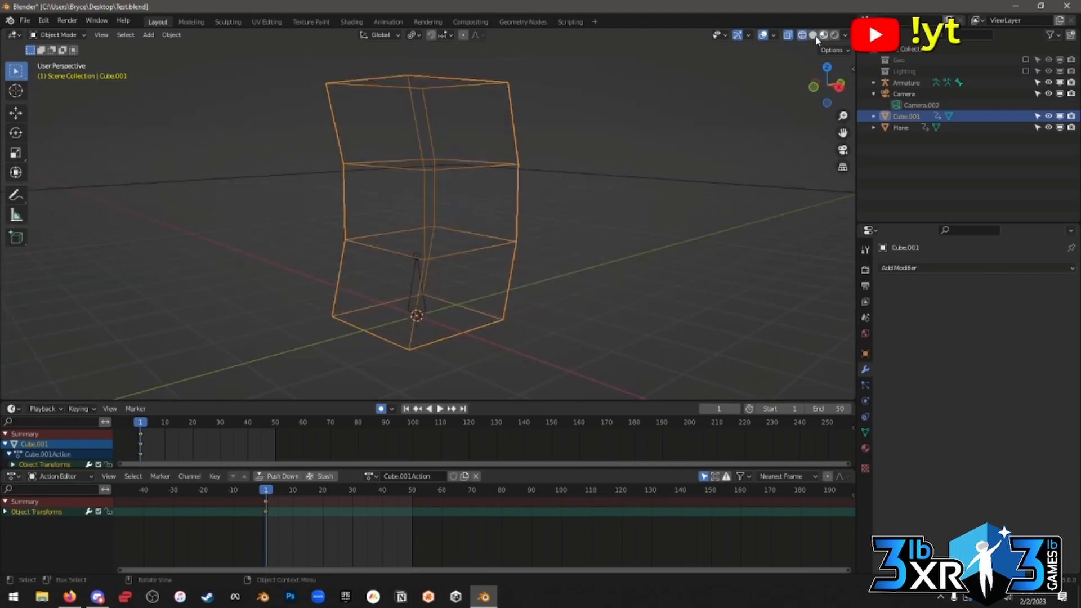
click(812, 36)
click(812, 39)
scroll(639, 143, down, 1)
middle_drag(640, 143, 604, 183)
scroll(604, 182, up, 1)
shift+middle_drag(577, 226, 602, 191)
key(shift+a)
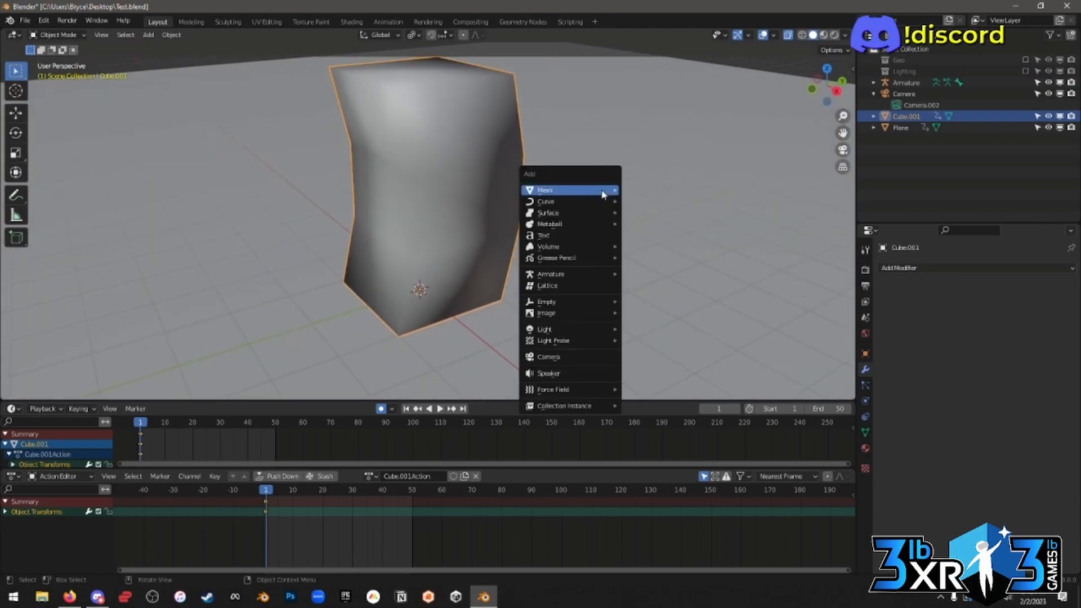
mouse_move(594, 313)
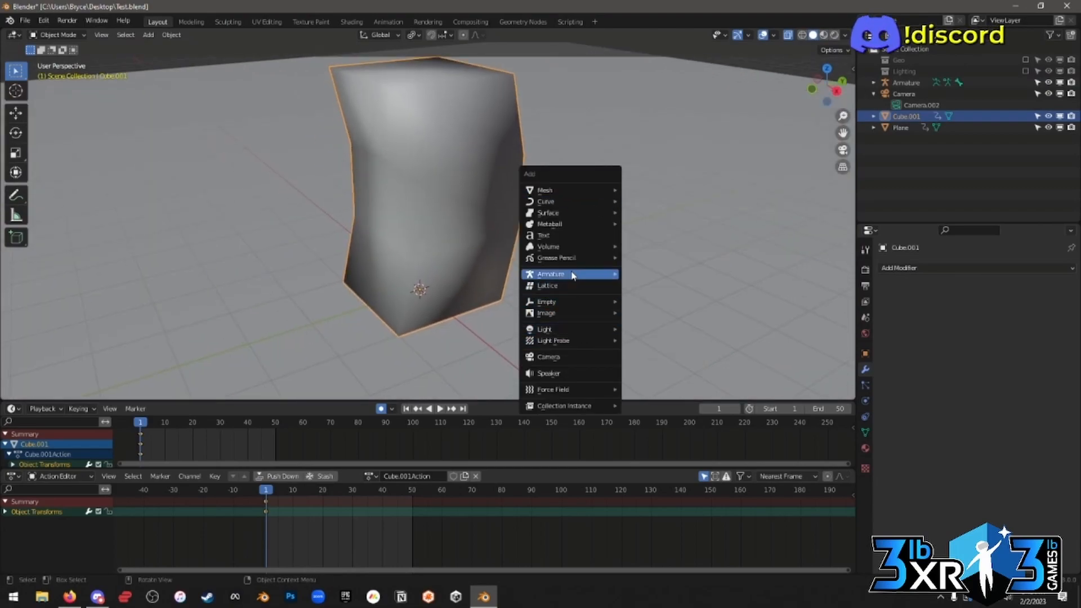
middle_drag(641, 60, 545, 195)
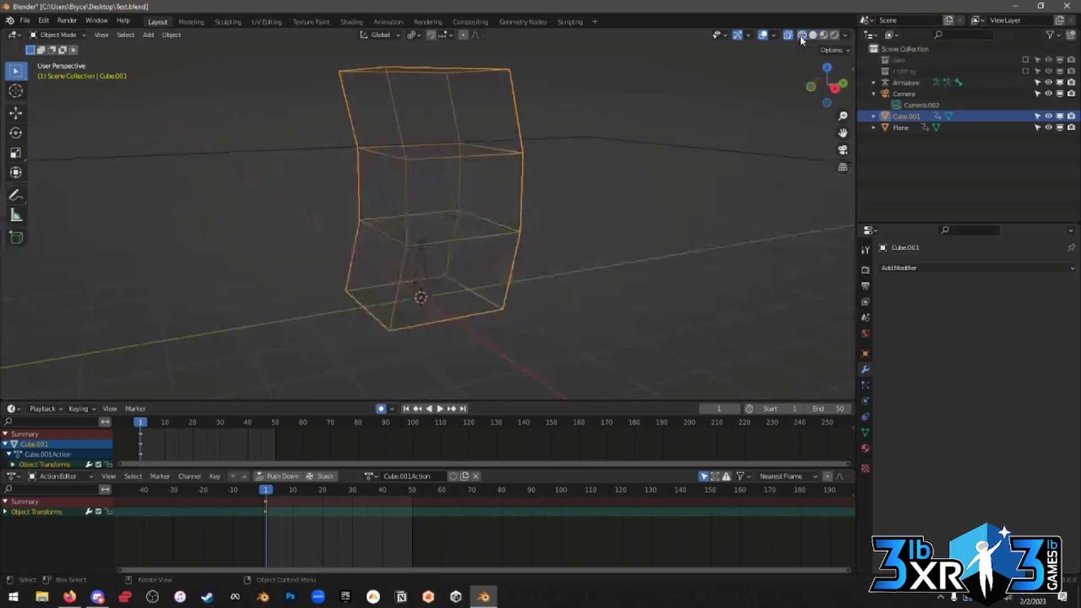
Select the armature inside the block with the help of wireframe shading, and switch back to solid shading.
click(802, 36)
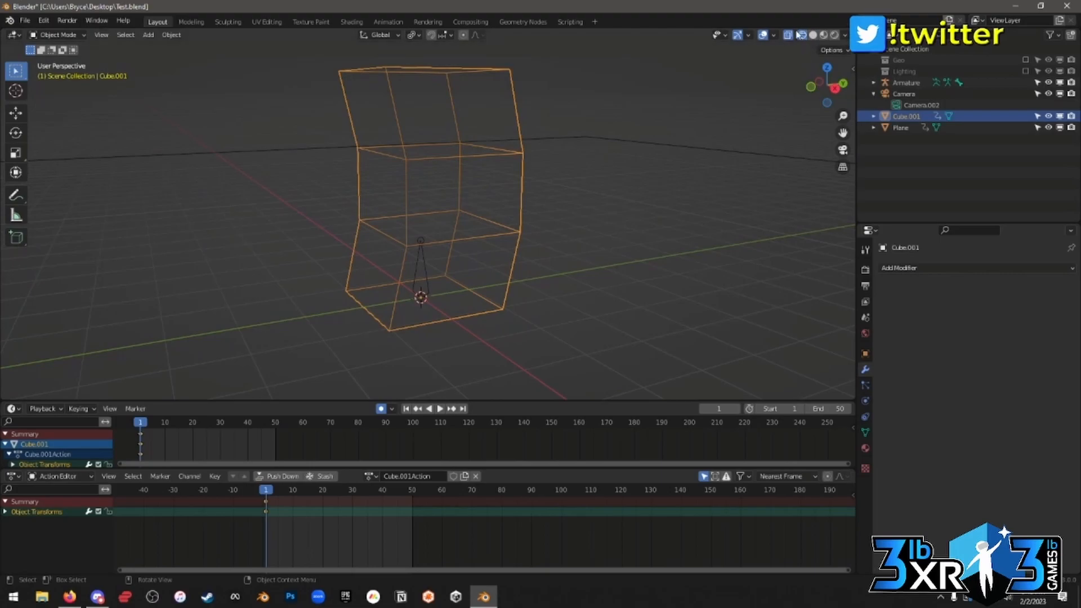
click(430, 262)
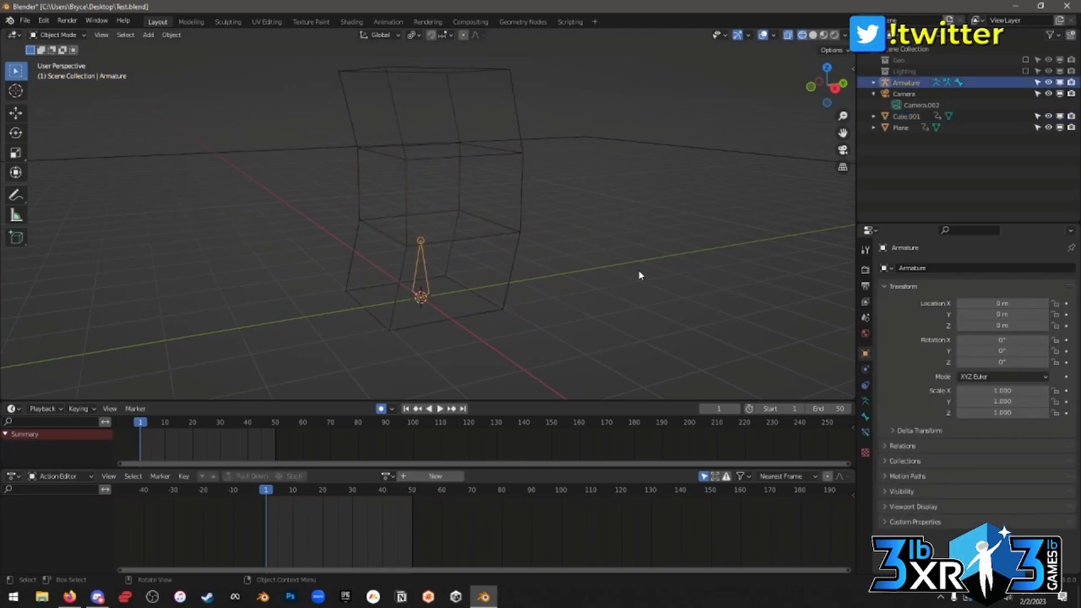
click(812, 35)
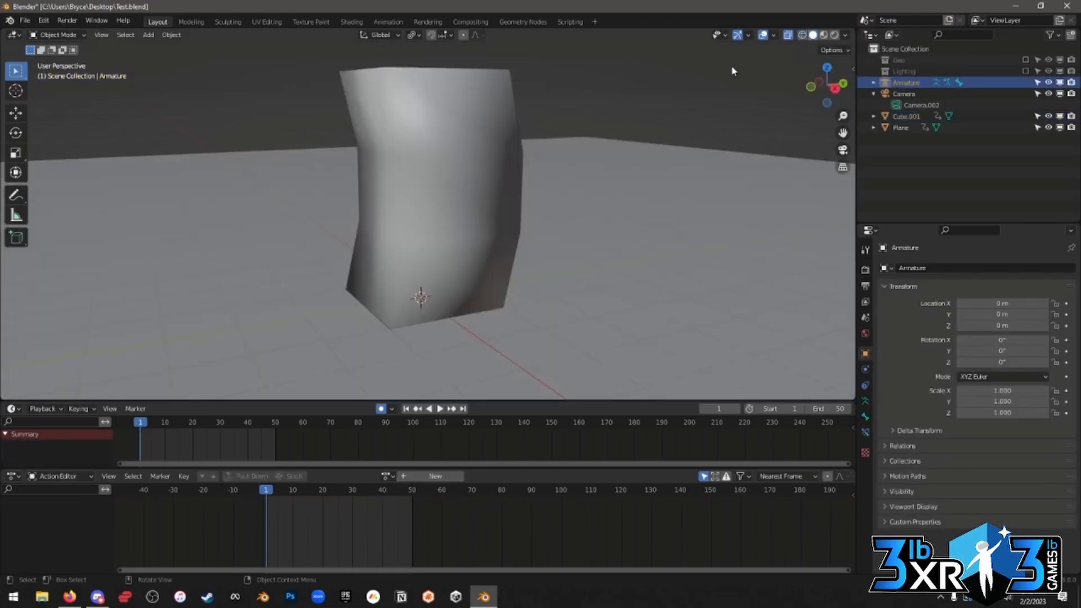
Turn on In Front in the armature's viewport display settings so its bone is drawn over the block.
click(867, 402)
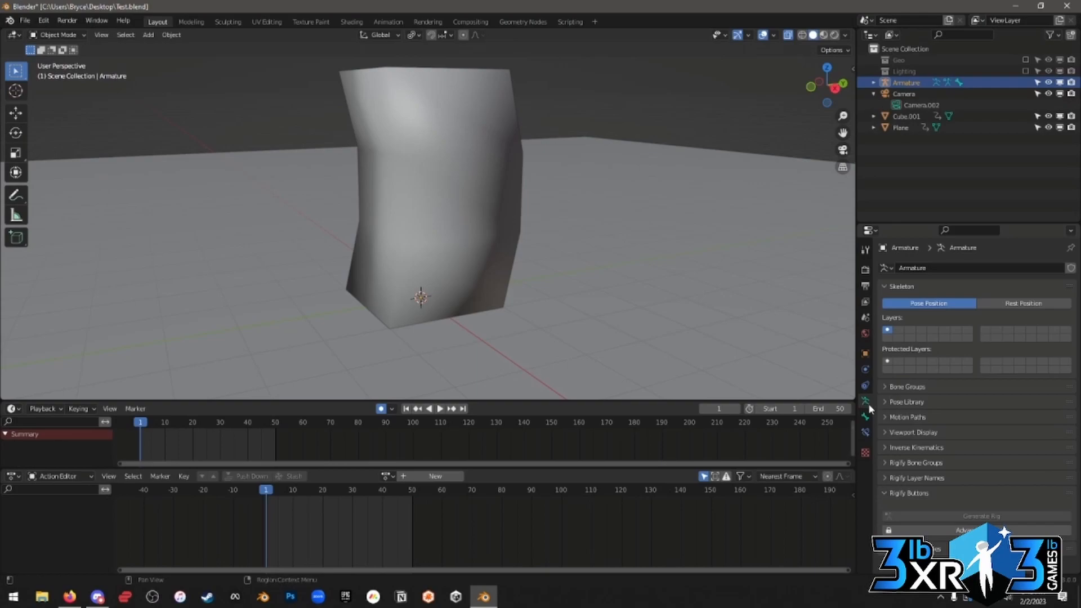
click(907, 433)
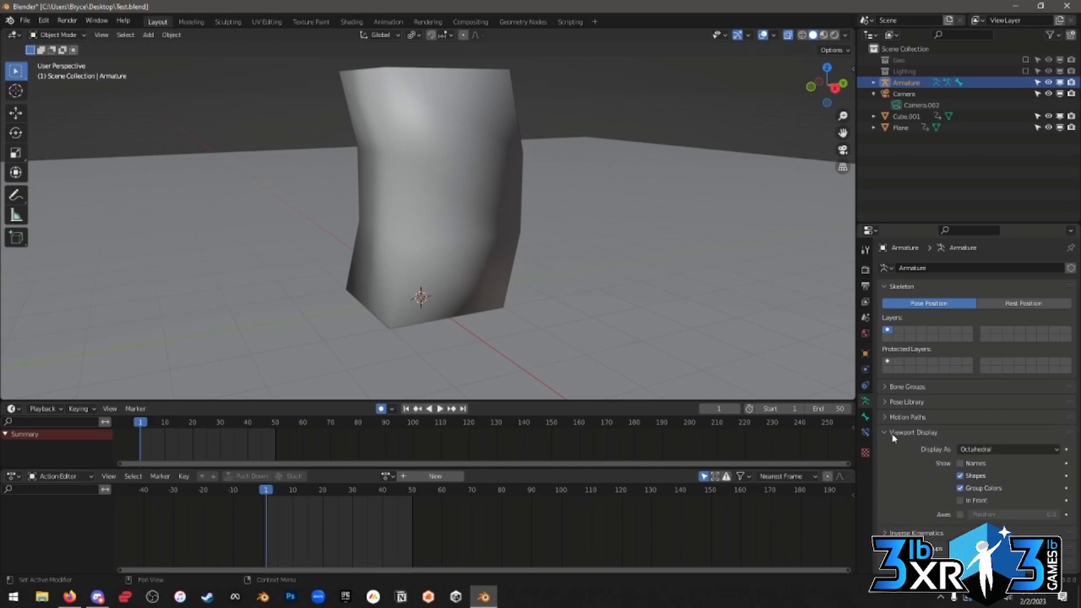
click(960, 500)
click(619, 112)
middle_drag(565, 204, 608, 207)
scroll(606, 241, down, 4)
scroll(556, 228, up, 2)
click(439, 187)
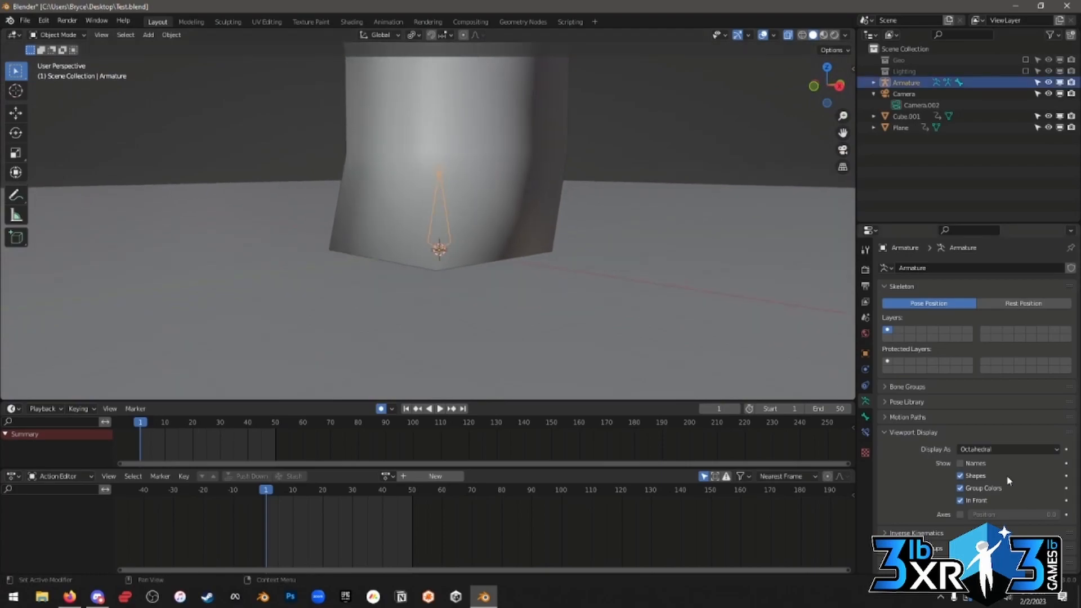
Preview the armature's bone display as Stick, B-Bone and Envelope, and set it back to Octahedral.
click(964, 449)
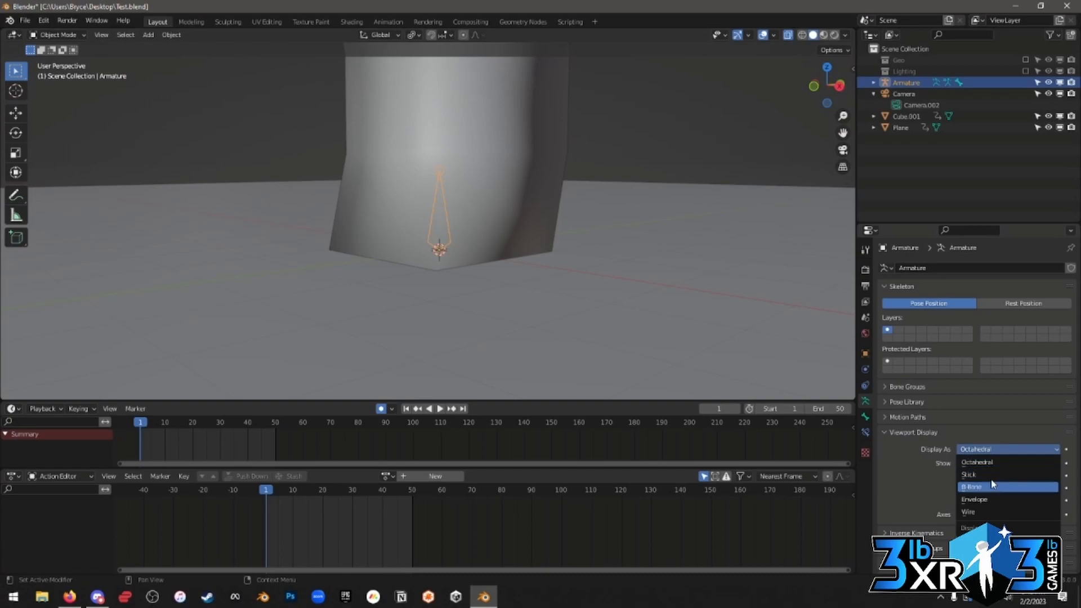
click(989, 475)
click(1015, 452)
click(1006, 487)
click(1001, 451)
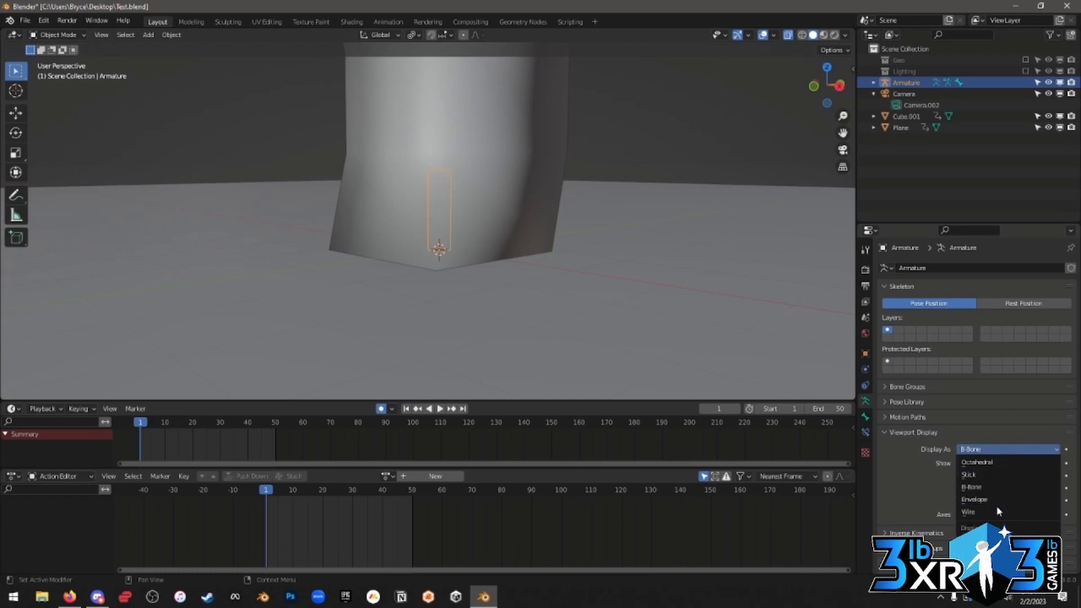
click(996, 504)
click(1002, 448)
click(1003, 495)
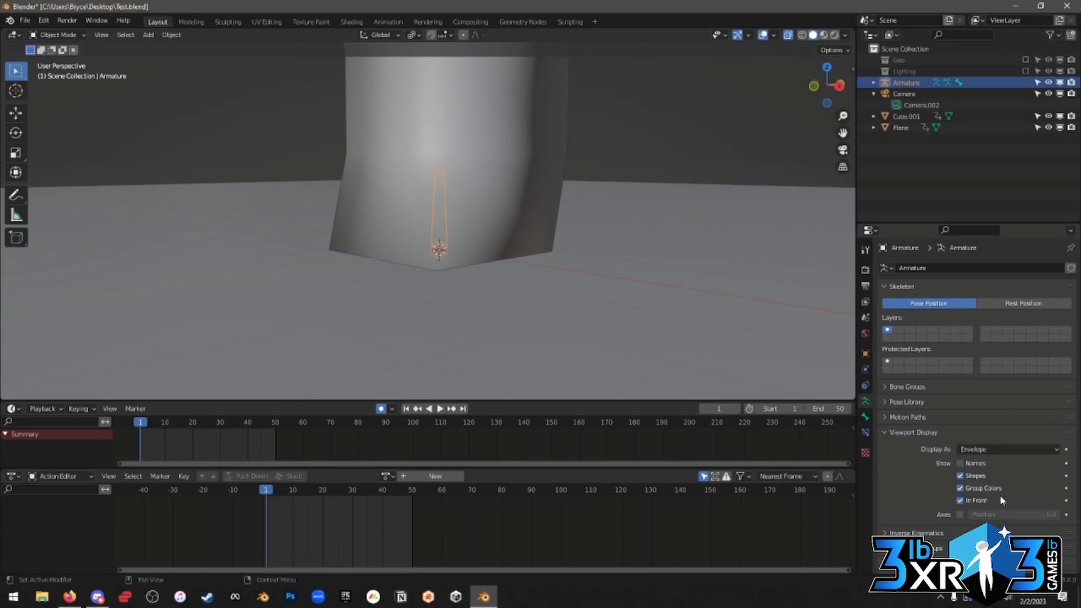
mouse_move(577, 266)
middle_down()
mouse_move(594, 287)
mouse_move(632, 294)
mouse_move(497, 255)
mouse_move(525, 267)
mouse_move(512, 264)
middle_up()
middle_drag(417, 244, 518, 277)
click(1007, 449)
click(986, 462)
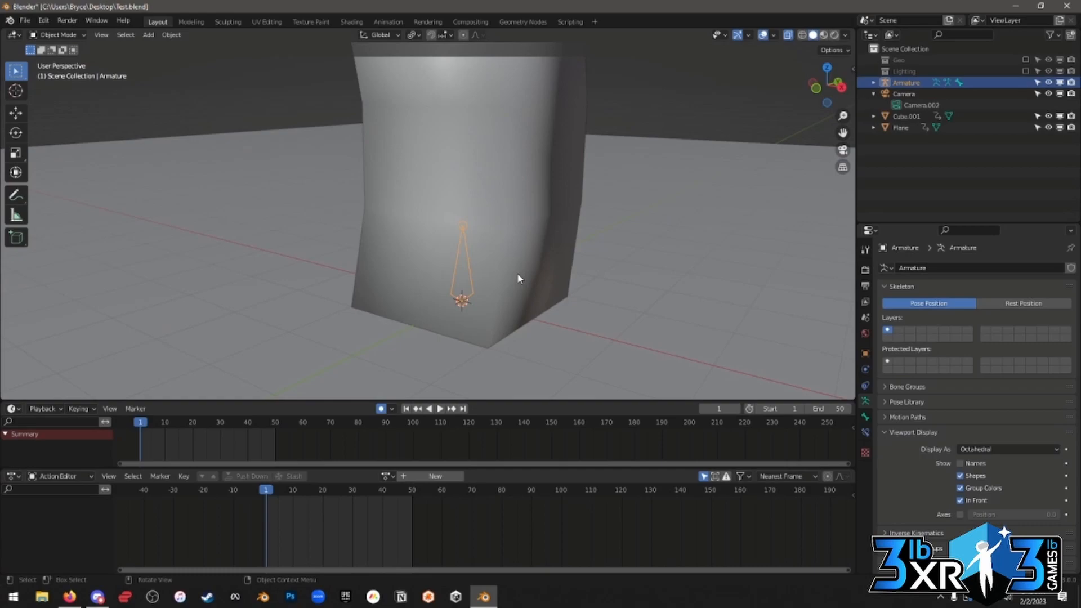
Frame the block and its bone in the right orthographic view.
middle_drag(517, 277, 569, 202)
key(KP_3)
shift+middle_drag(487, 196, 508, 278)
scroll(527, 267, up, 3)
scroll(523, 228, down, 1)
scroll(513, 264, down, 1)
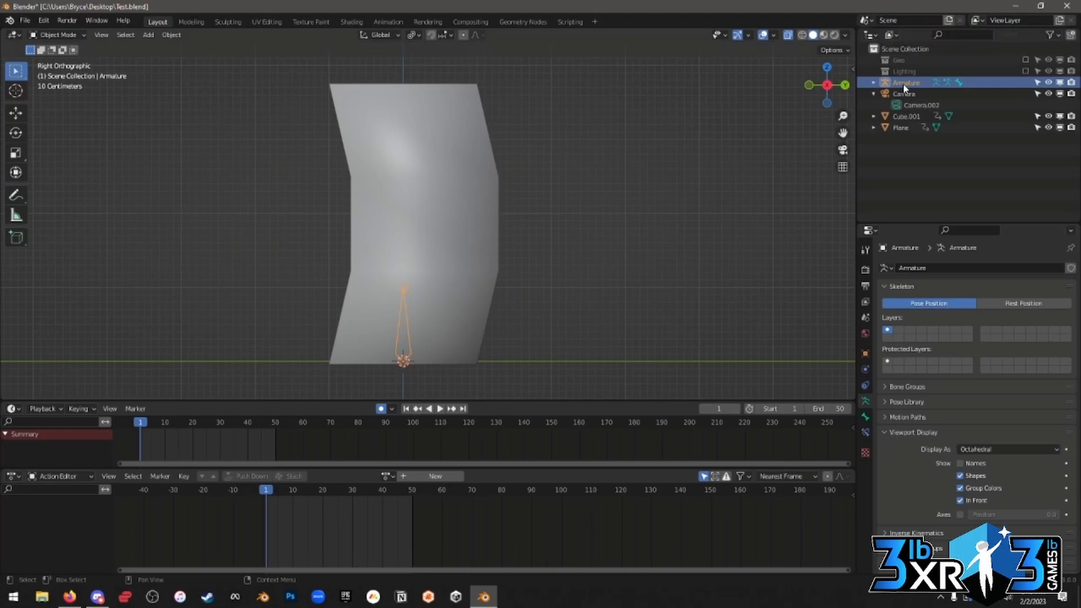
Try moving the vertices on the block's outward-bent side in Edit Mode, and return to Object Mode.
click(907, 116)
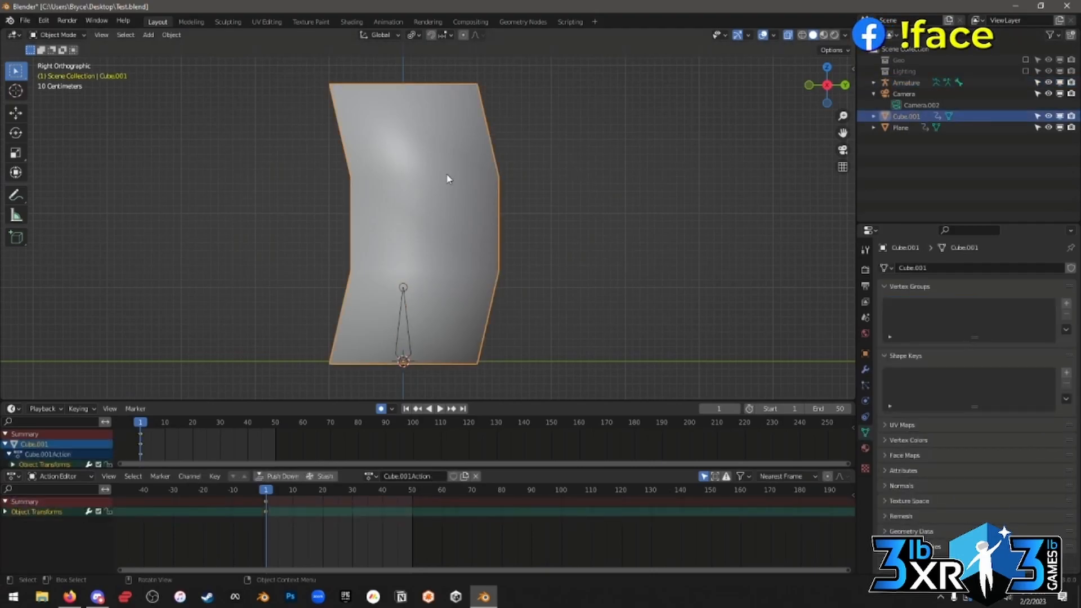
key(Tab)
click(501, 187)
key(g)
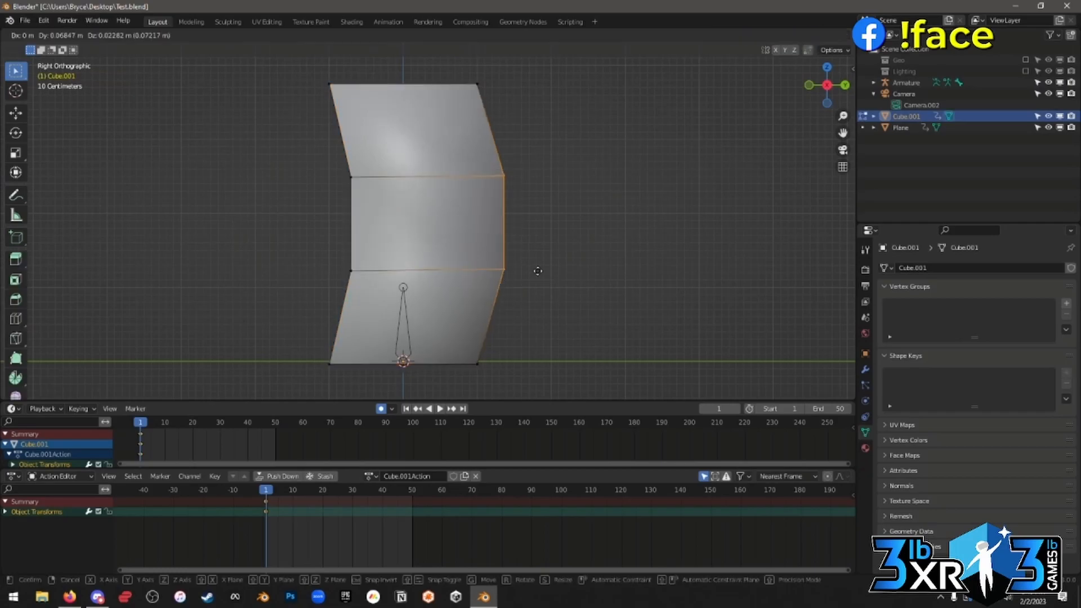
click(504, 269)
key(Tab)
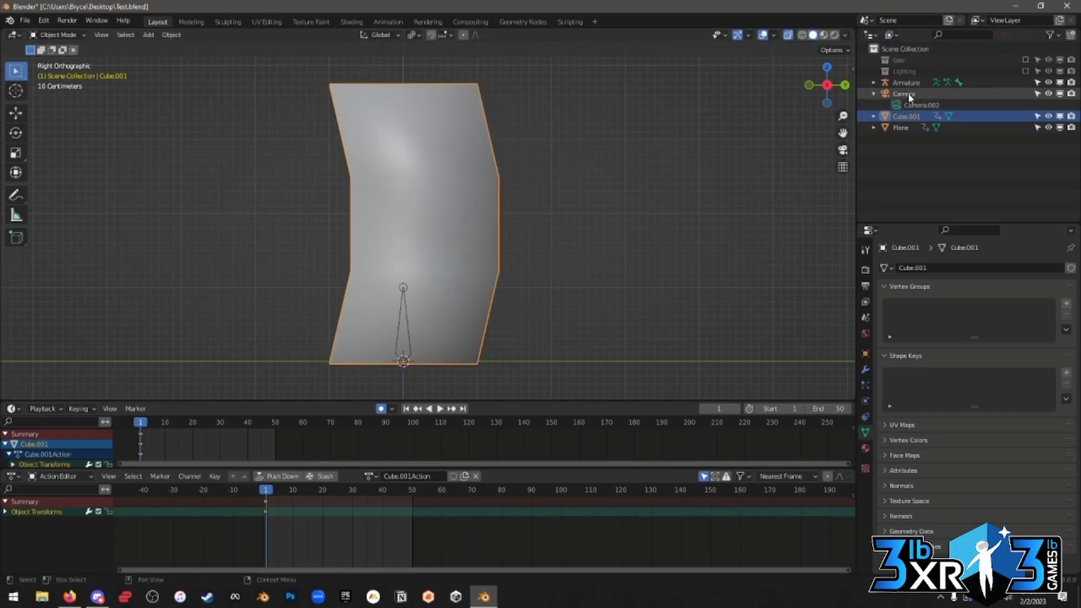
Try duplicating the armature object above the first bone, cancel the placement, and delete the duplicate.
click(904, 84)
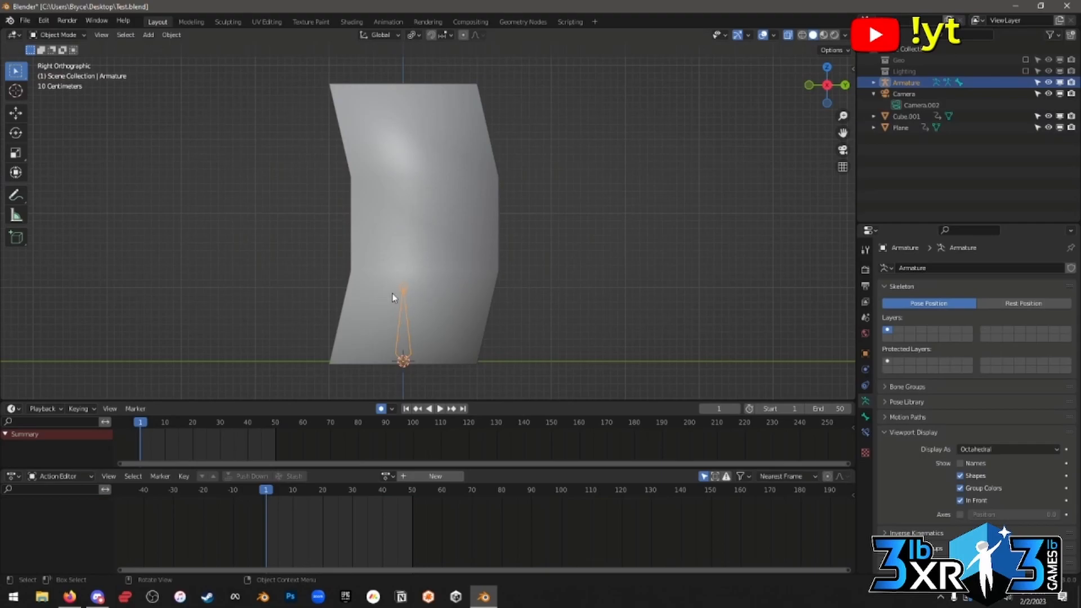
key(shift+d)
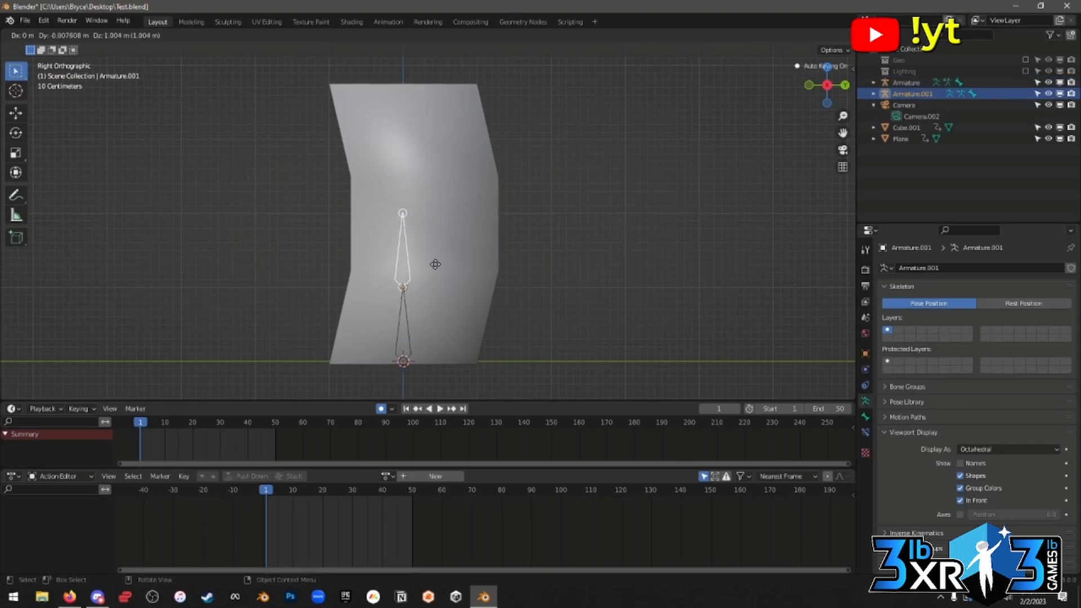
right_click(435, 264)
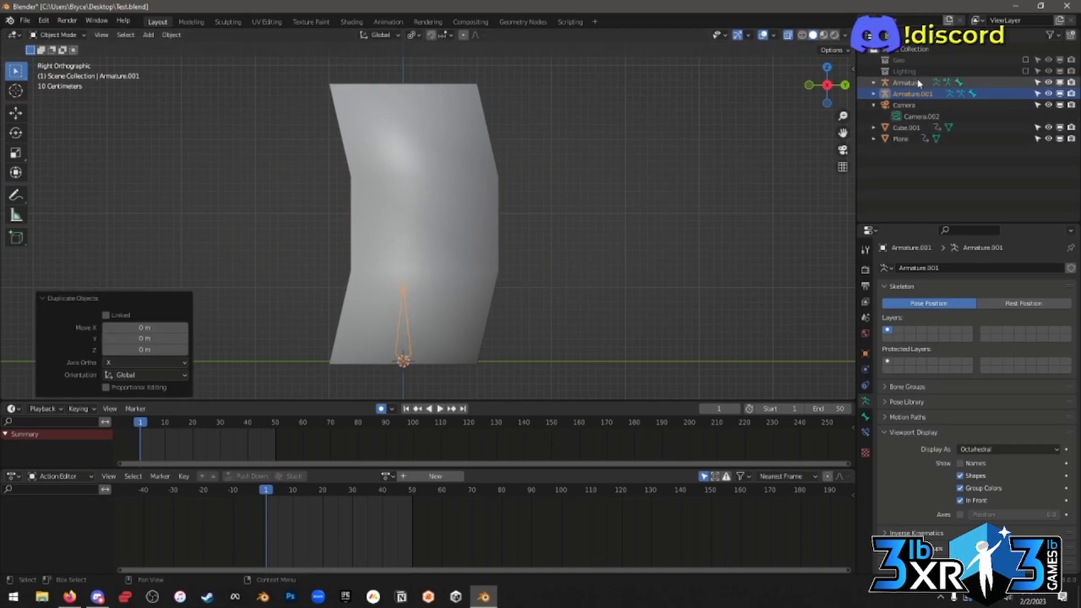
key(x)
click(555, 224)
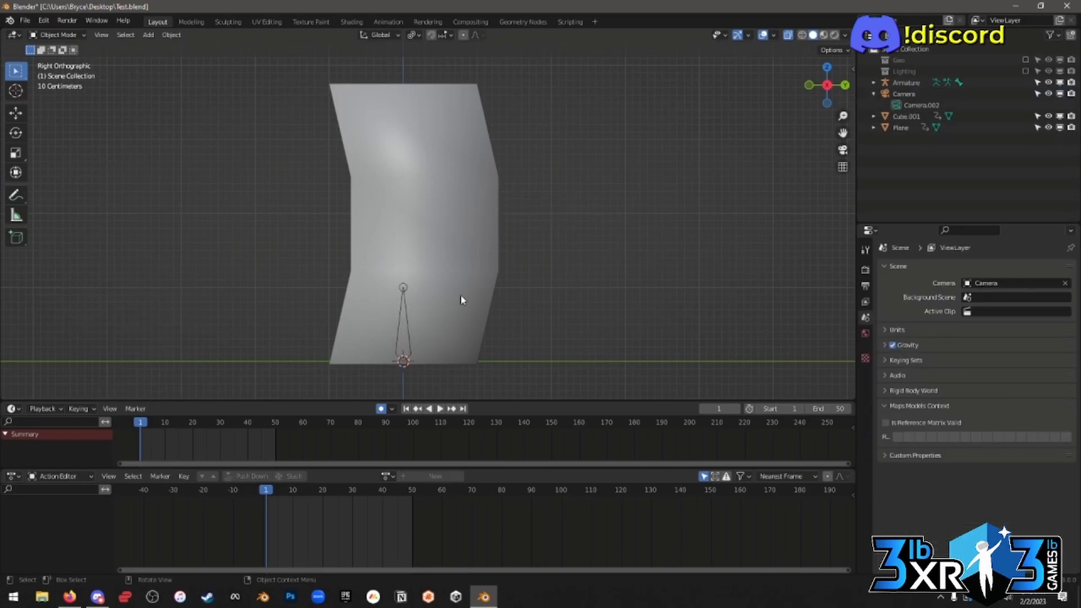
In armature Edit Mode with wireframe shading, move the bone's tip to the middle of the block's lower edge loop, about Y 0.28 m, Z 1.23 m.
click(406, 296)
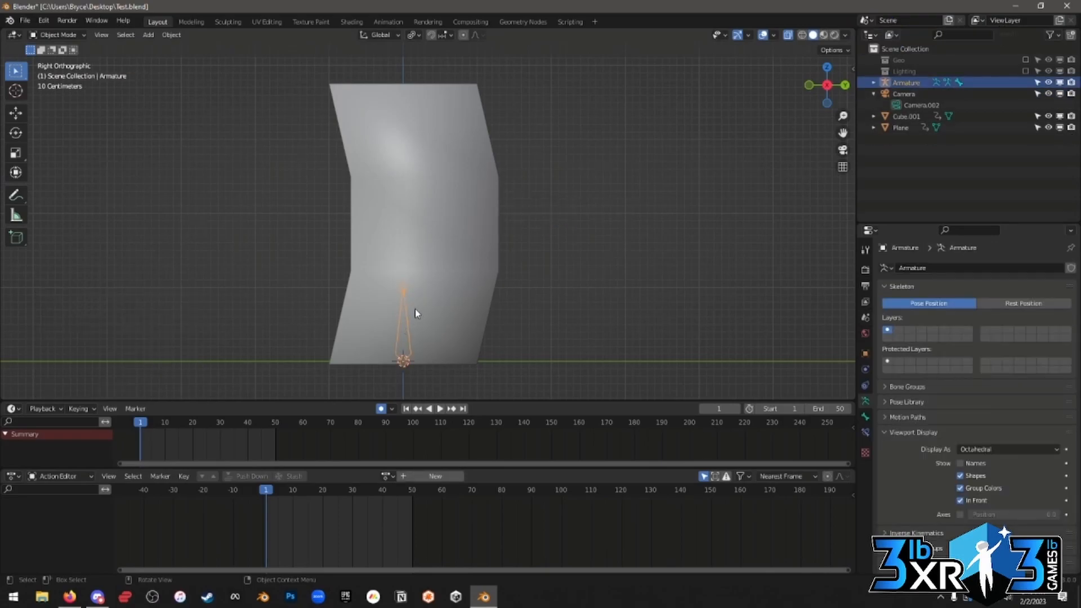
key(Tab)
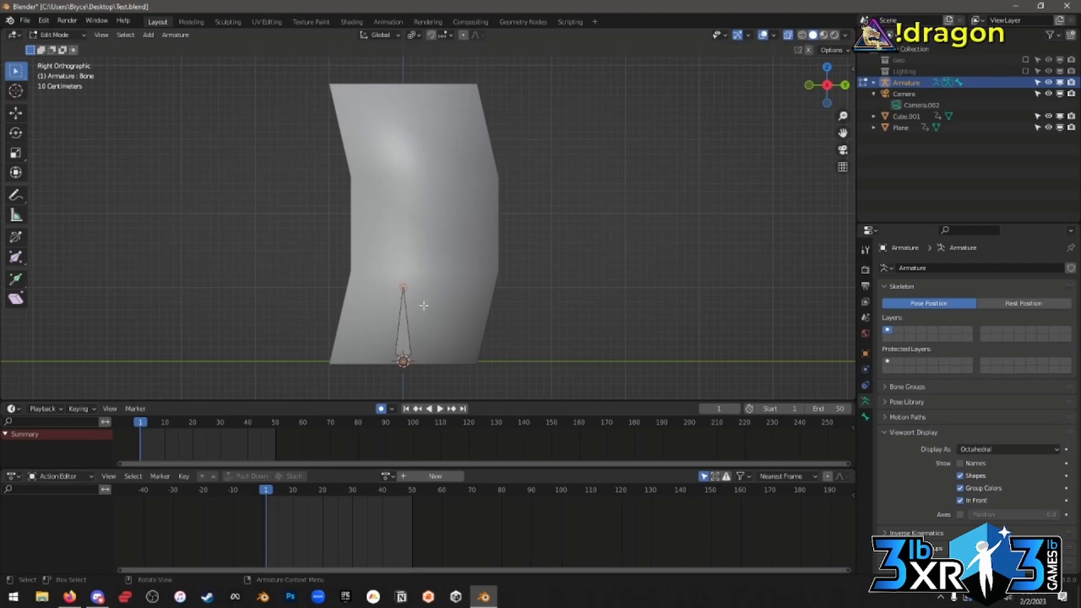
key(g)
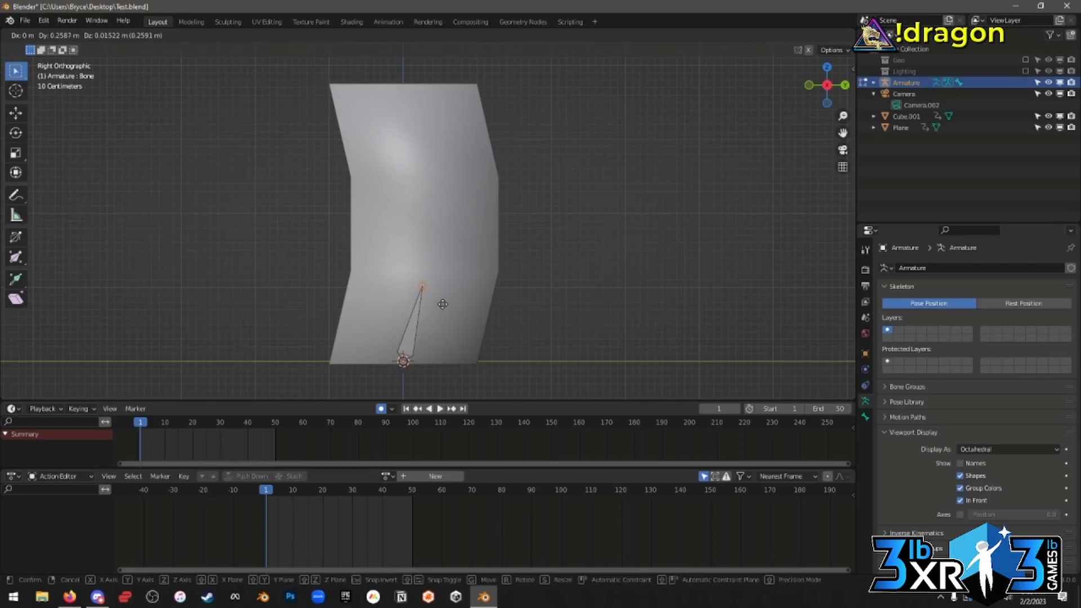
click(442, 304)
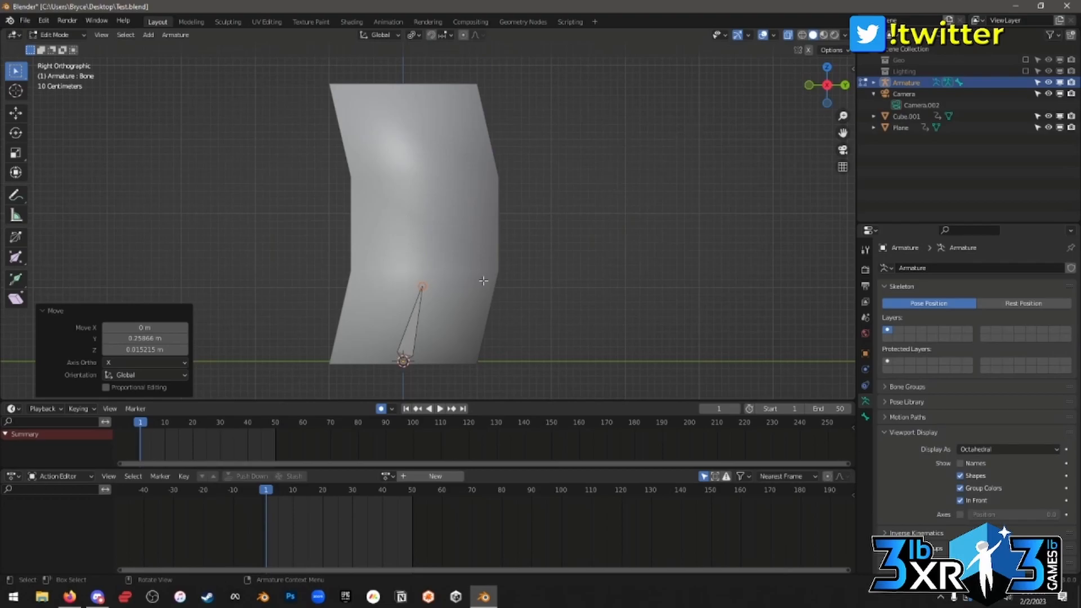
click(802, 35)
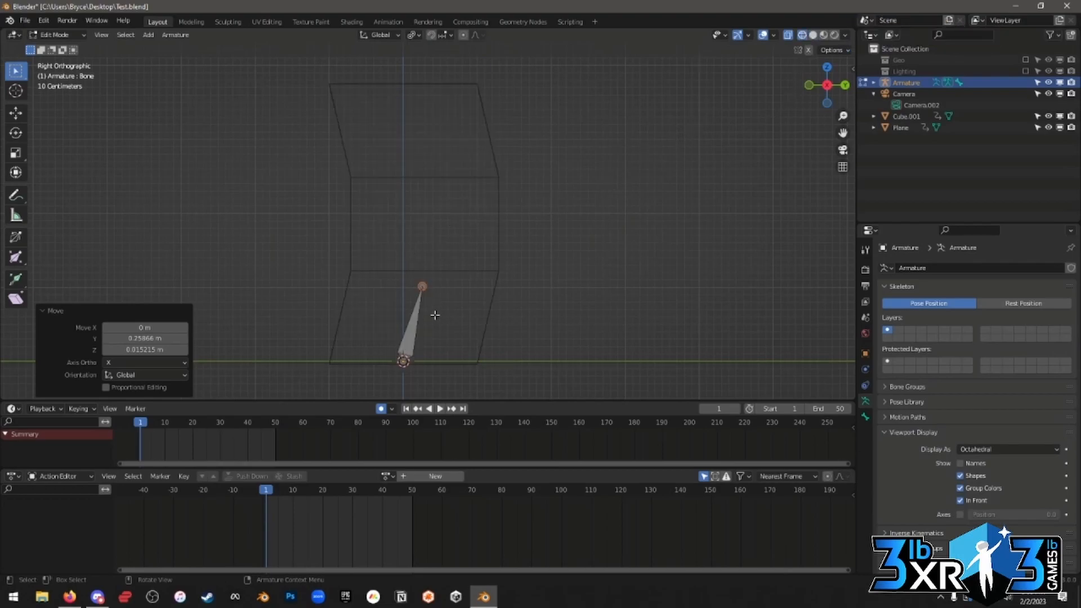
key(g)
click(461, 294)
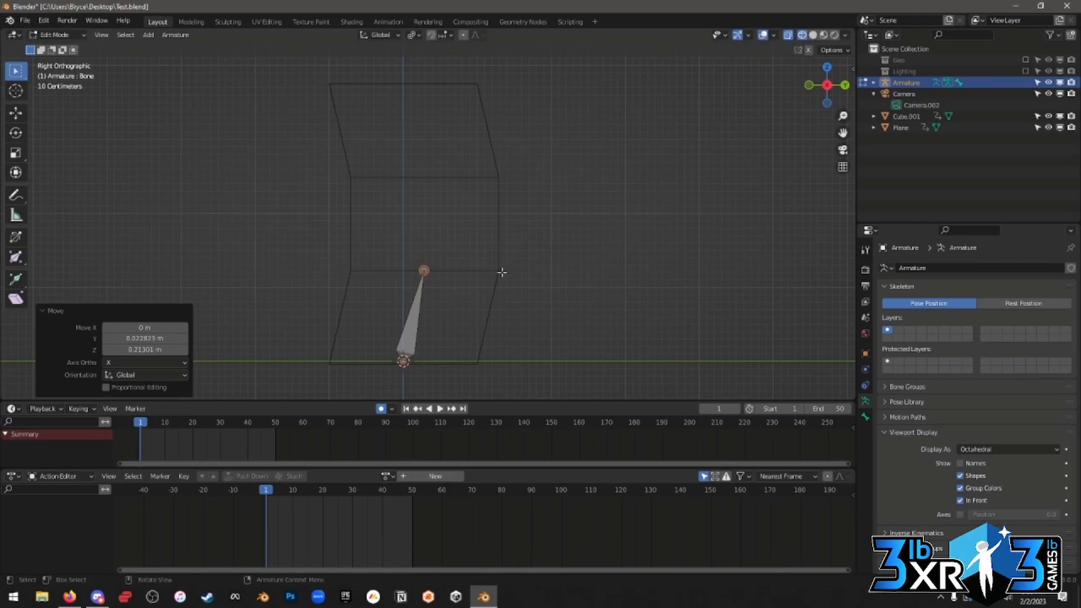
Extrude a second bone about 1.25 m upward from the first bone's tip to the block's upper edge loop.
click(427, 270)
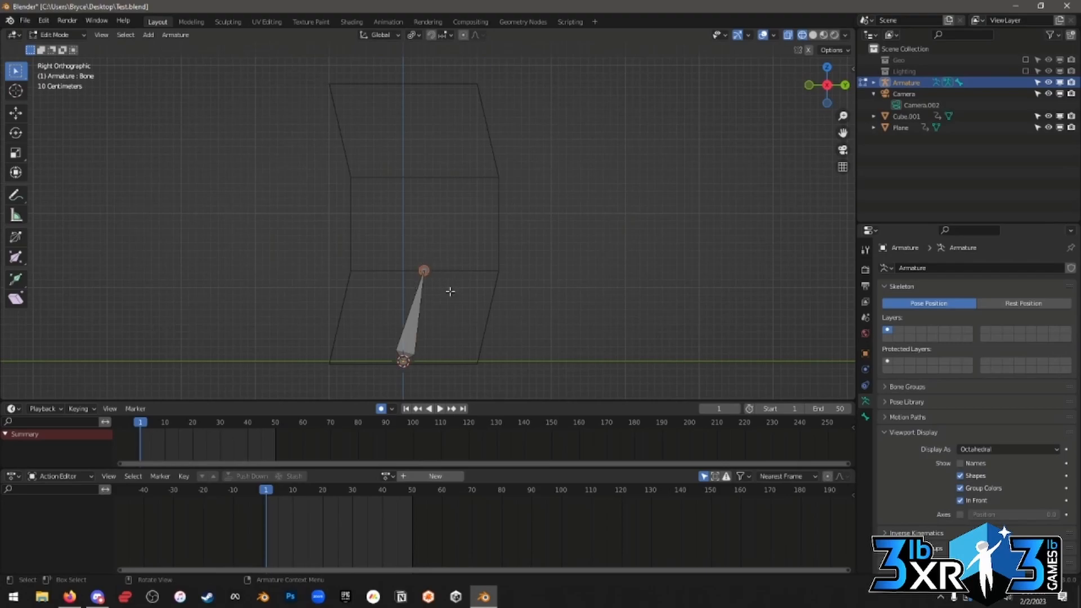
key(e)
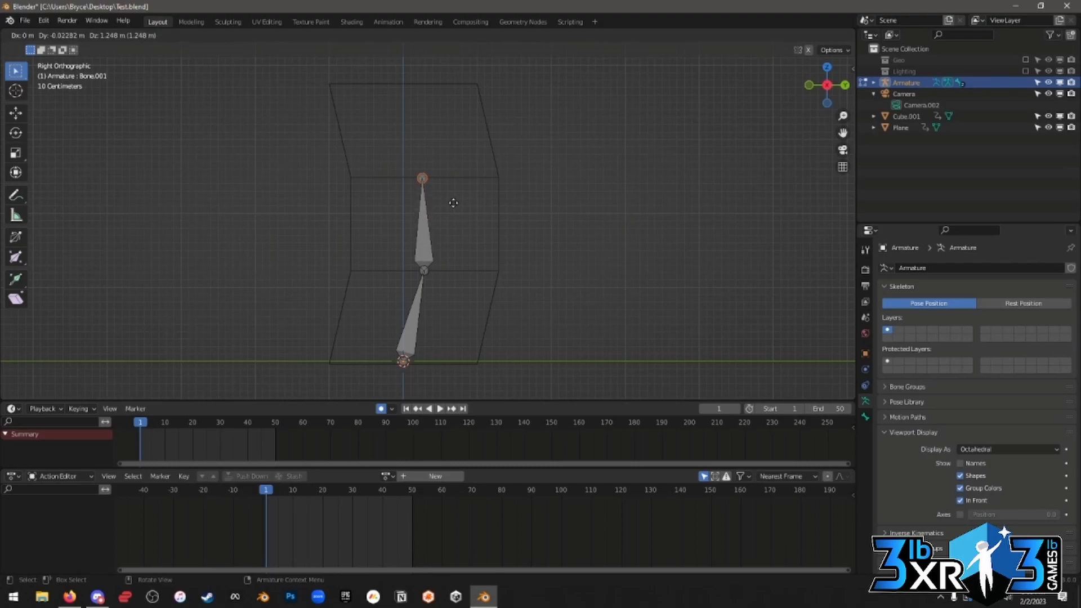
click(453, 203)
Select the upper bone and show the Relations settings in its bone properties.
click(423, 246)
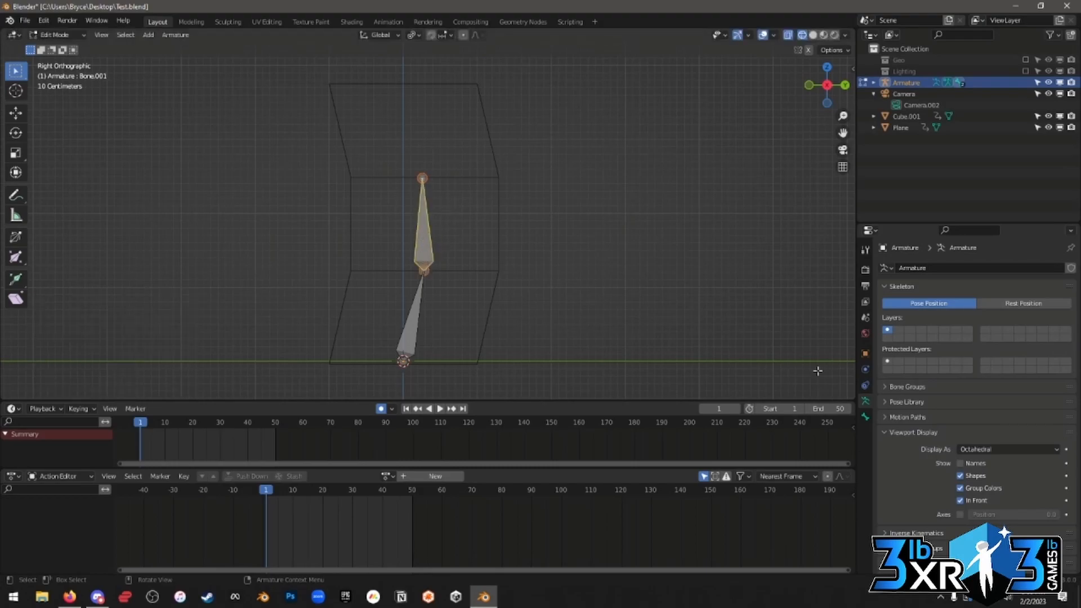
click(865, 417)
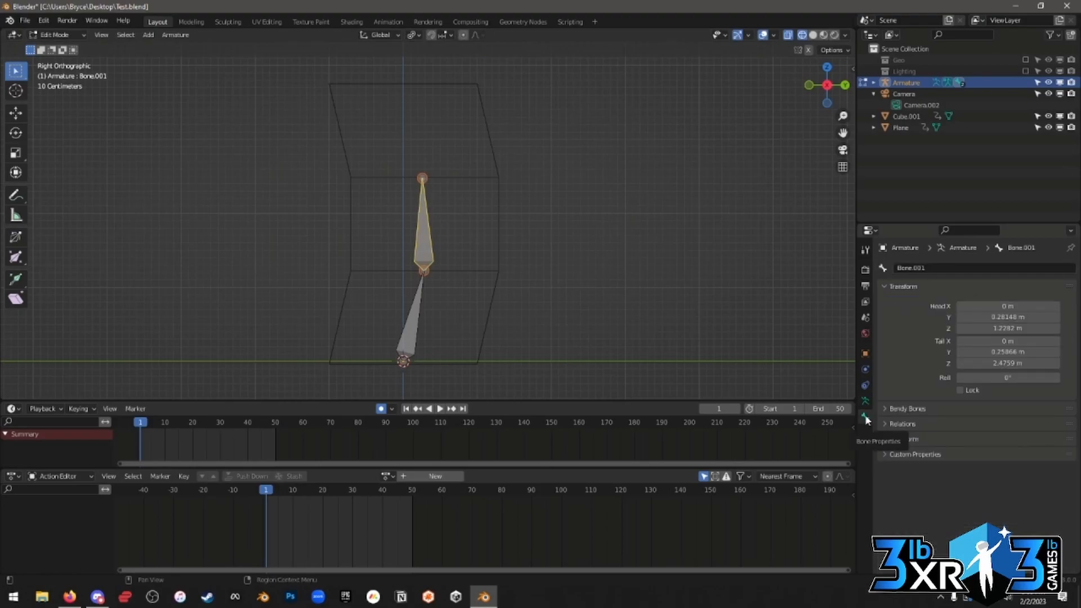
click(907, 425)
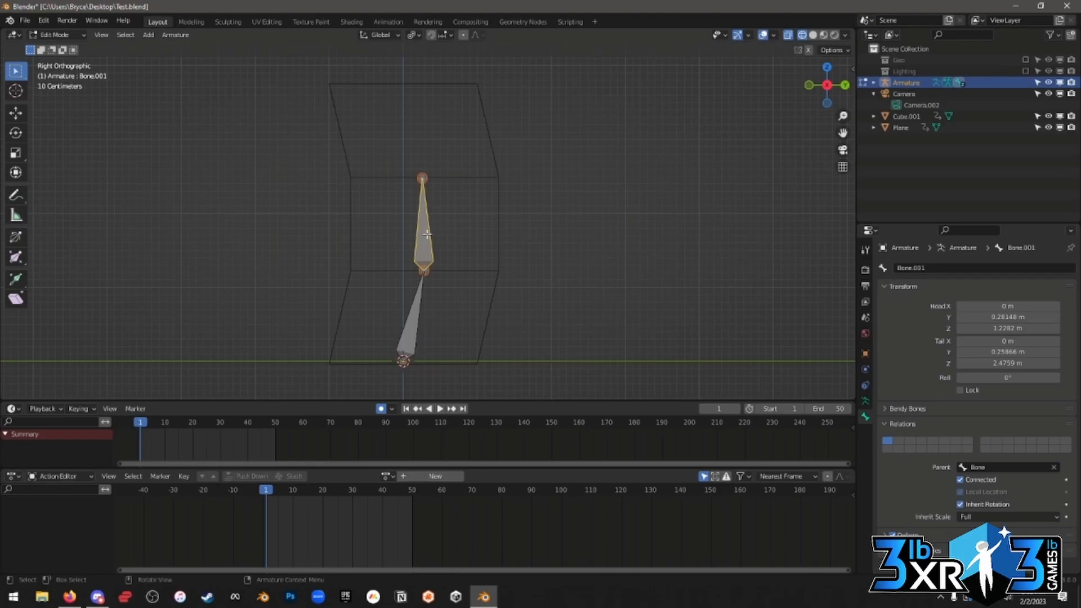
Try moving the upper bone while it is connected to its parent, and cancel the moves.
key(g)
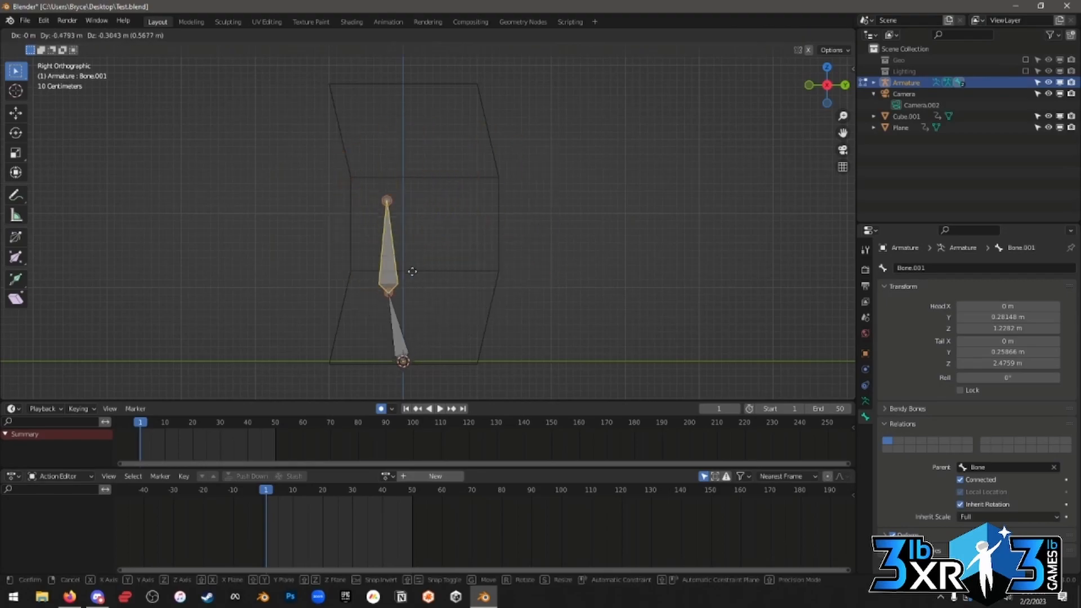
click(454, 237)
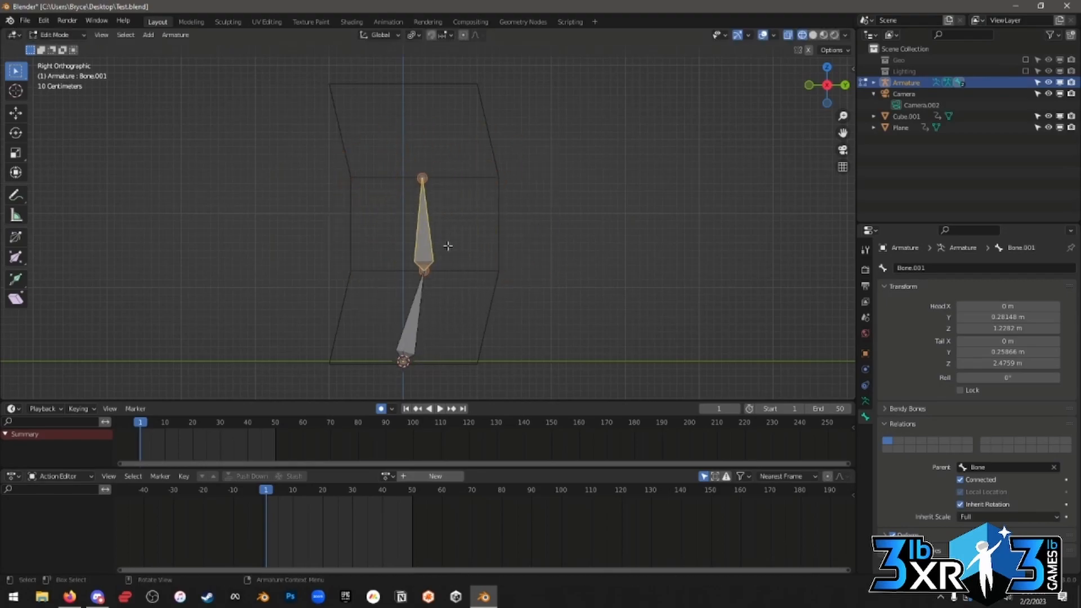
key(g)
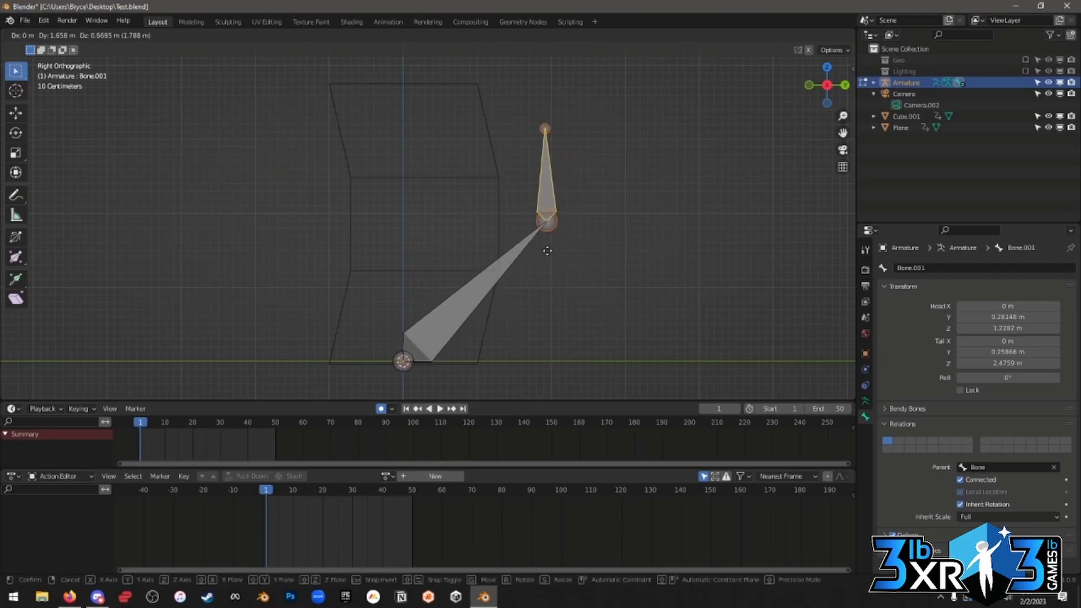
right_click(627, 233)
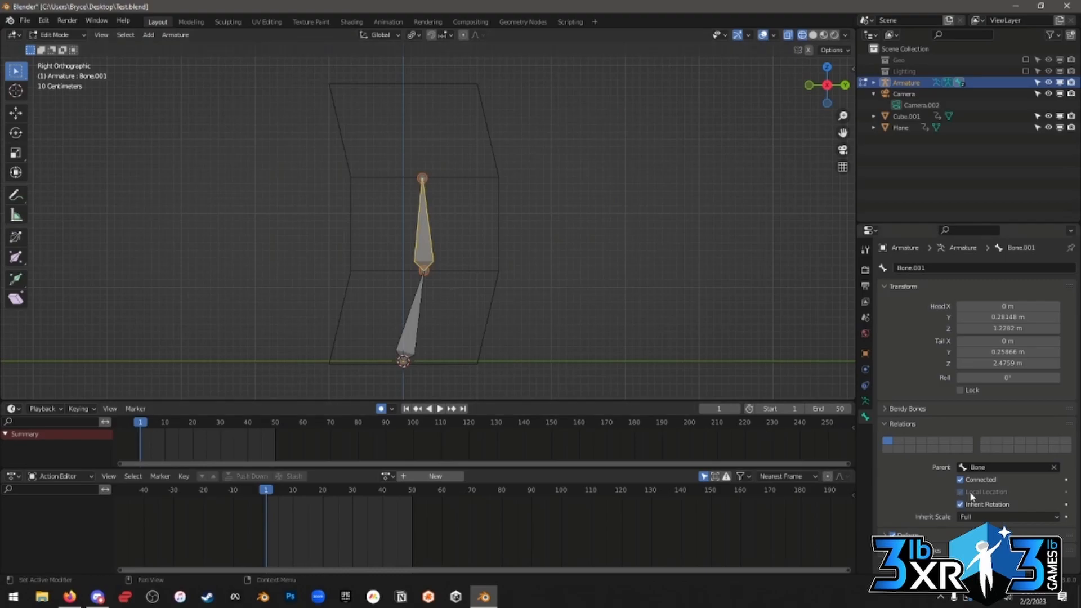
Disconnect the upper bone from its parent, try moving it outside the block, and undo the move and the disconnection.
click(968, 482)
key(g)
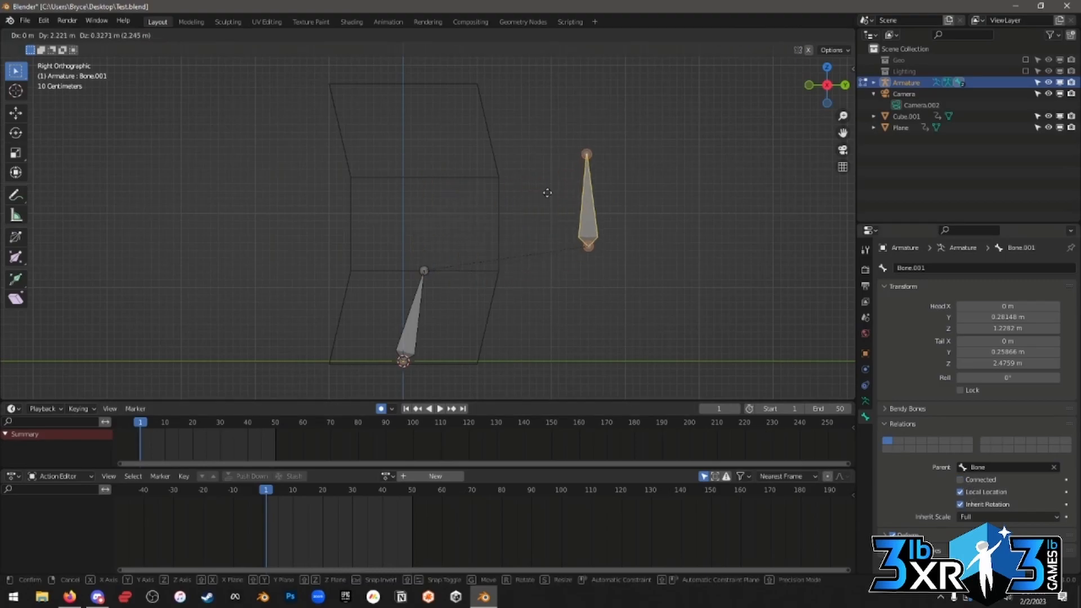
click(276, 188)
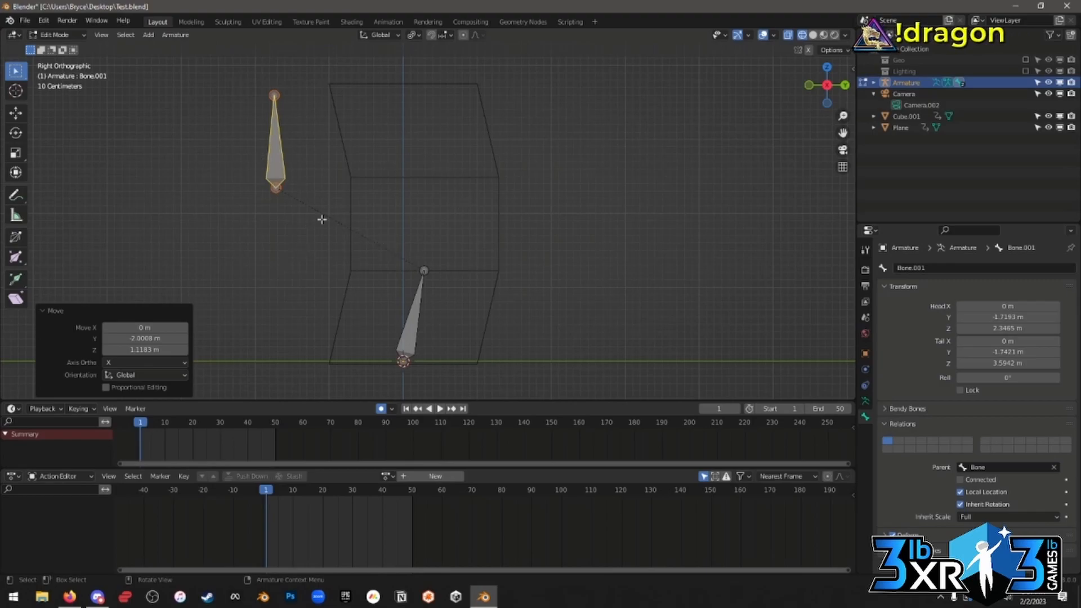
key(g)
right_click(424, 238)
key(ctrl+z)
key(ctrl+z)
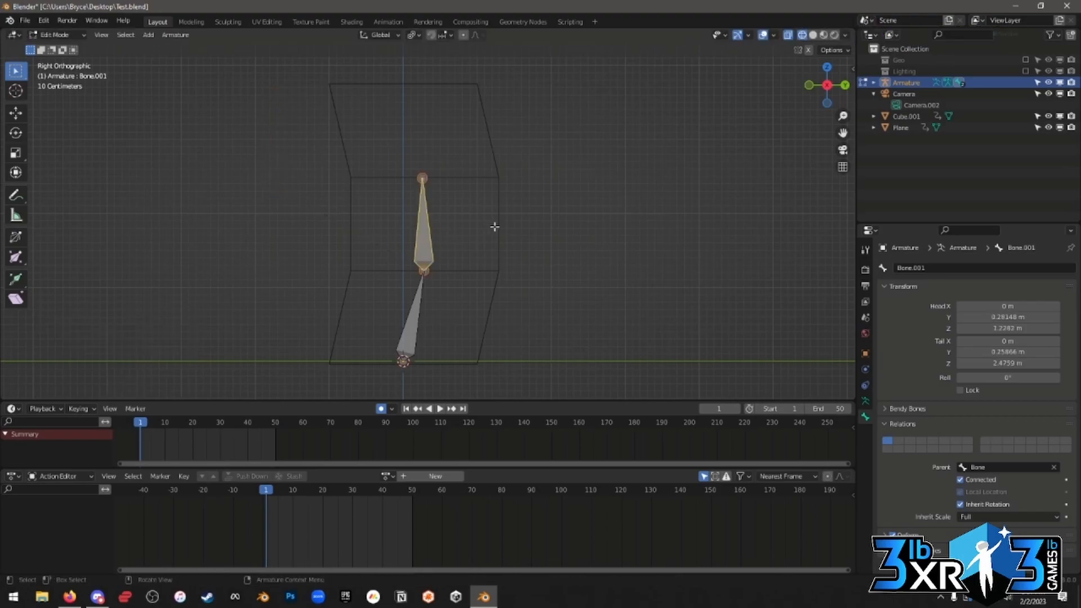
Clear the upper bone's parent and move the bone about 1.75 m along Y and 0.97 m along Z, outside the block.
click(1054, 468)
key(g)
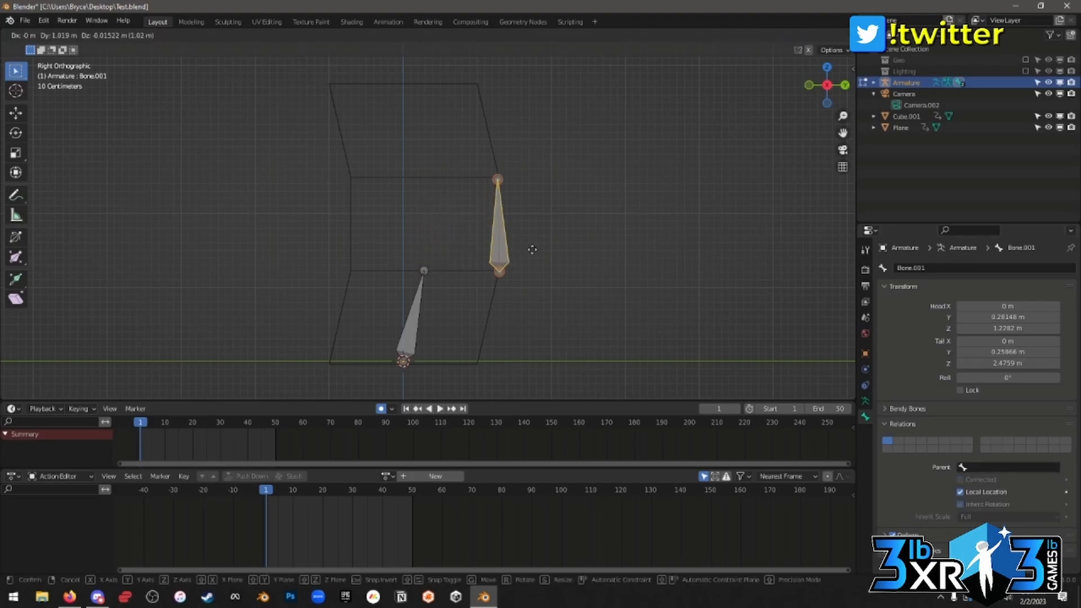
click(574, 179)
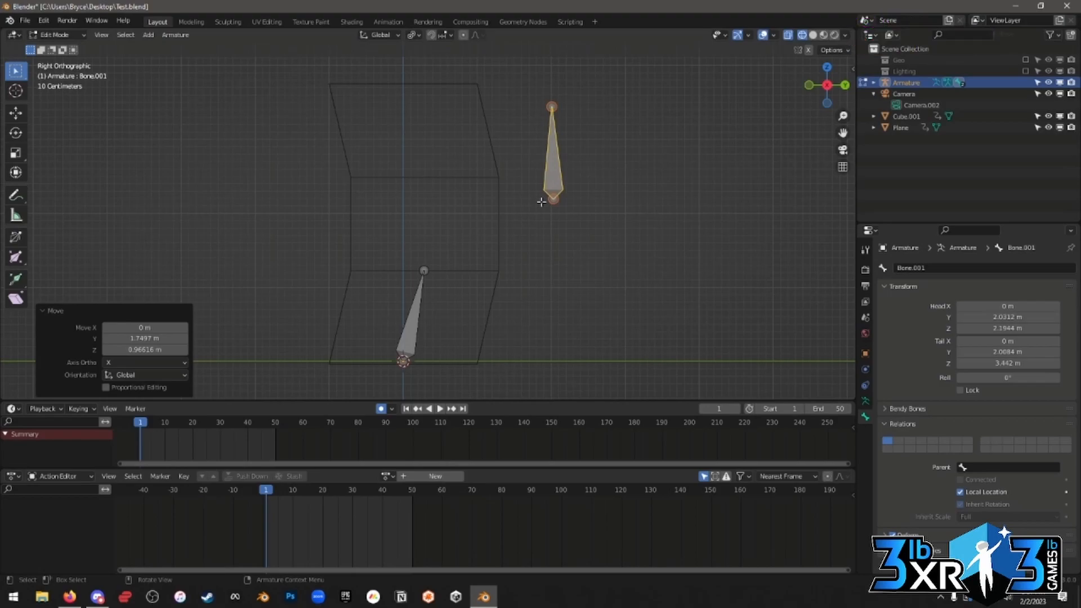
Undo the upper bone's move and parent removal, and compare the Relations settings of both bones.
key(ctrl+z)
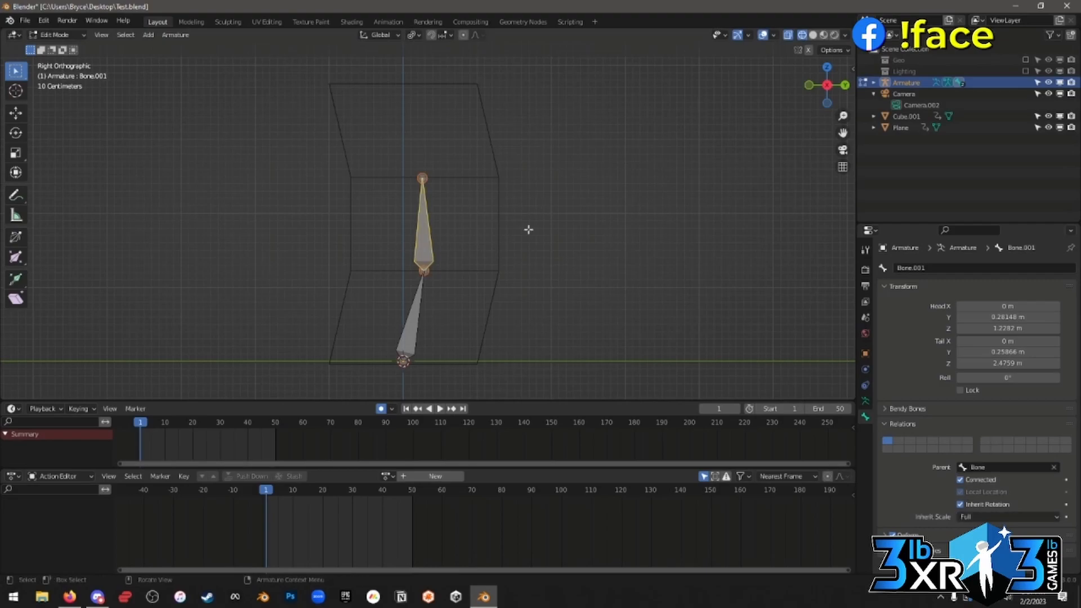
click(418, 319)
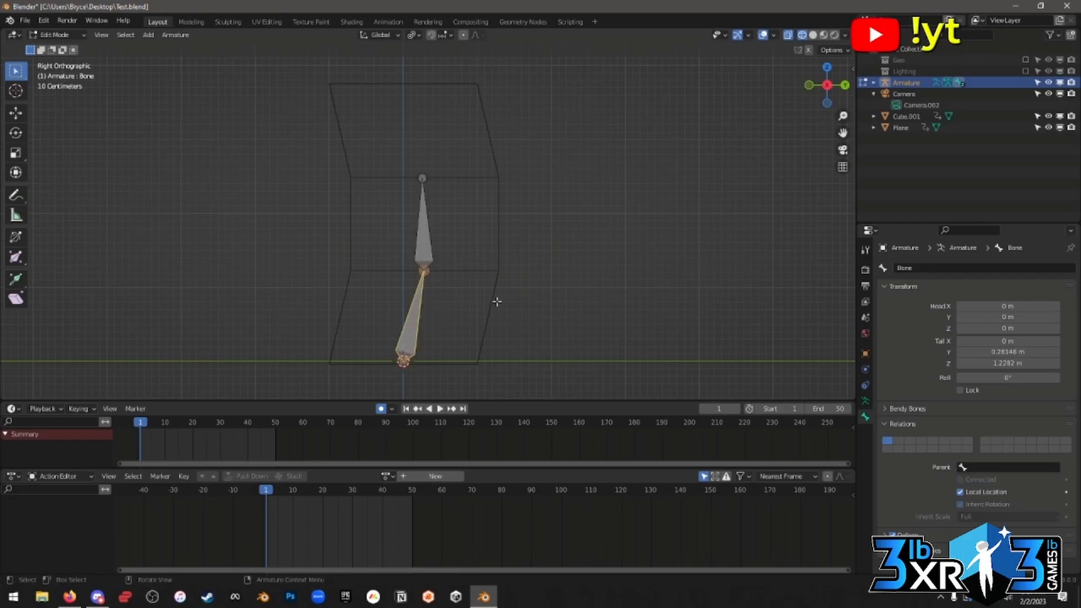
click(427, 246)
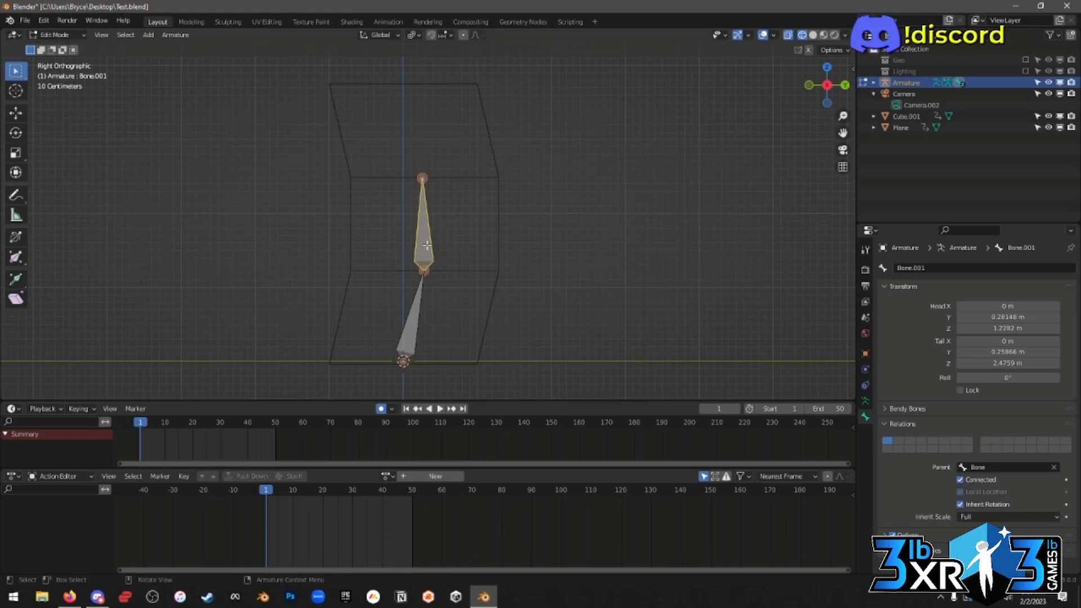
click(416, 318)
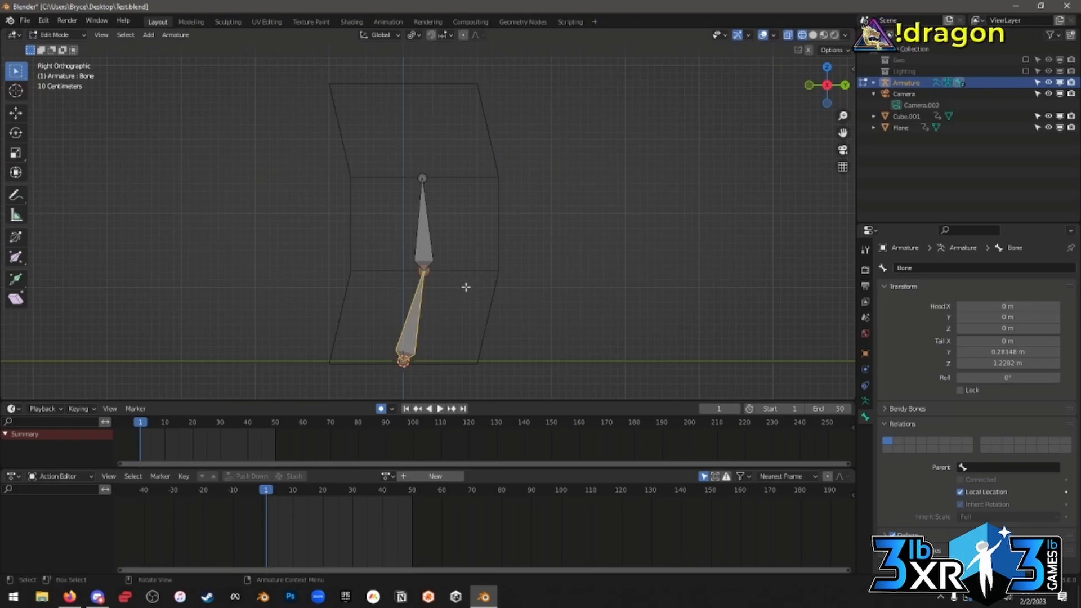
Rename the lower bone as TailBone1, and add the right-side suffix to make it TailBone1.R.
text(TailBone)
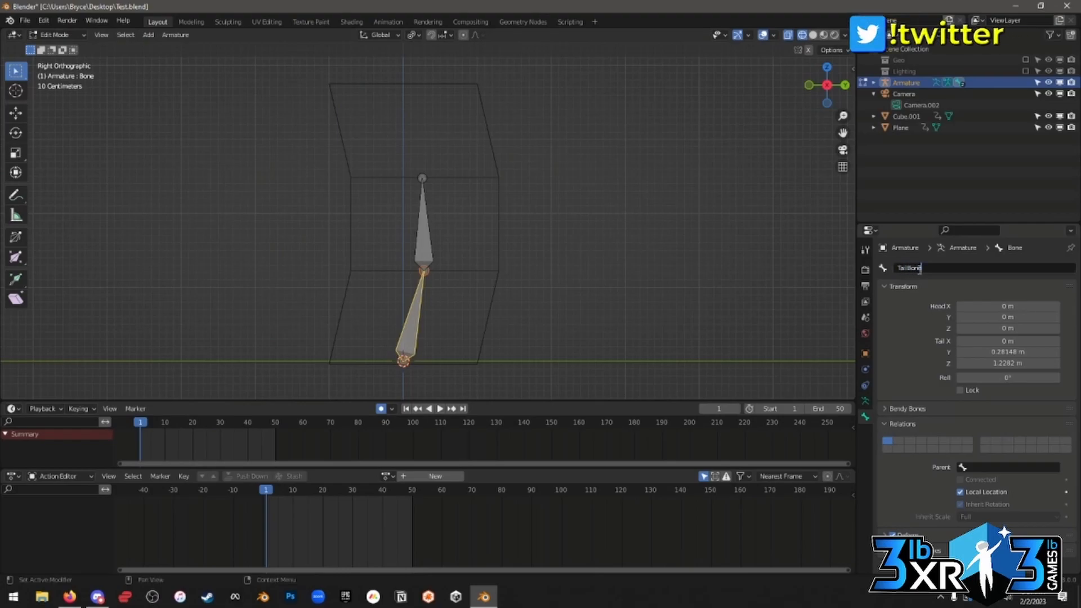
key(Return)
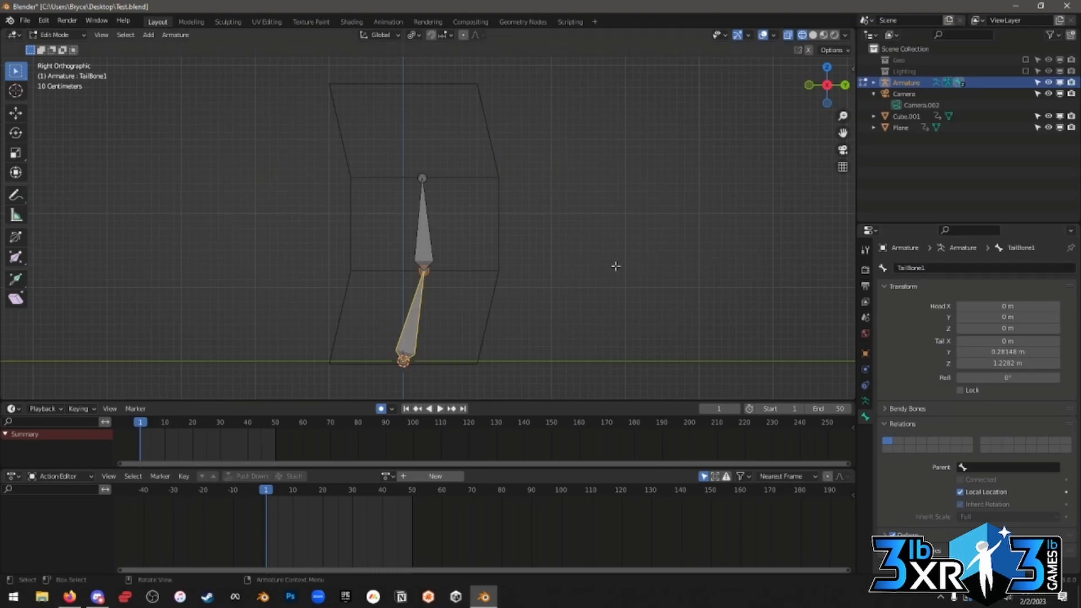
mouse_move(614, 267)
middle_down()
mouse_move(726, 276)
mouse_move(616, 263)
middle_up()
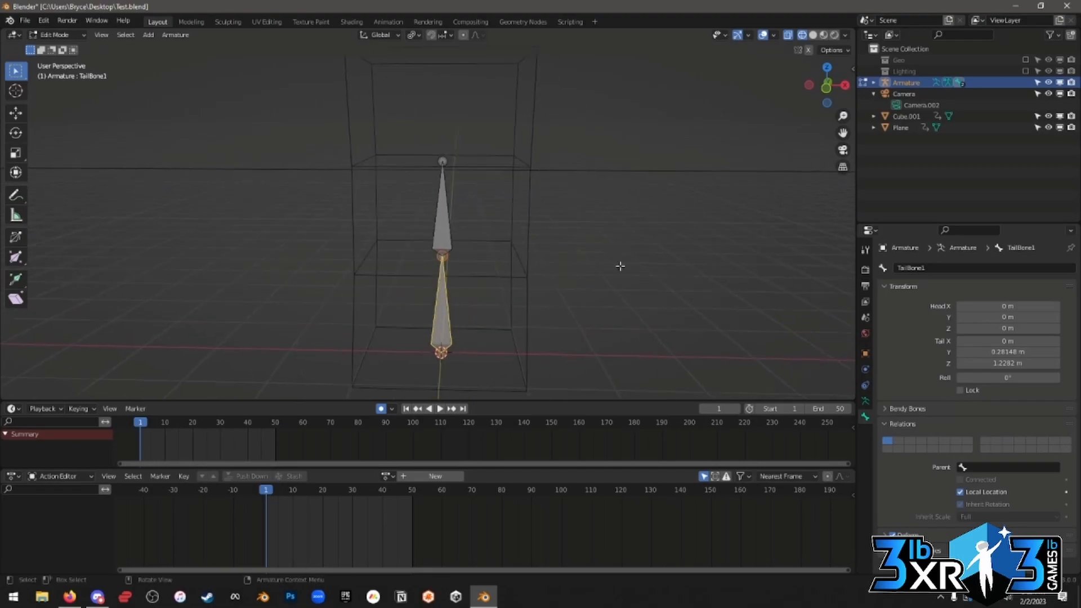
click(943, 267)
text(.R)
key(Return)
Select both bones and move them about 2.01 m along X, viewed from the front.
middle_drag(652, 273, 567, 287)
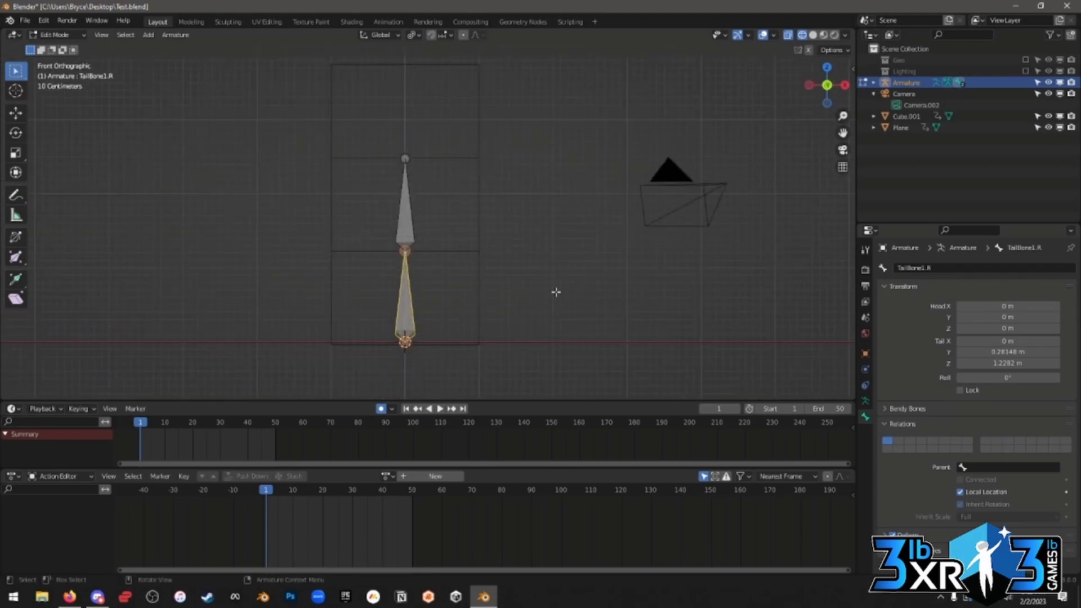
shift+click(412, 224)
key(g)
key(x)
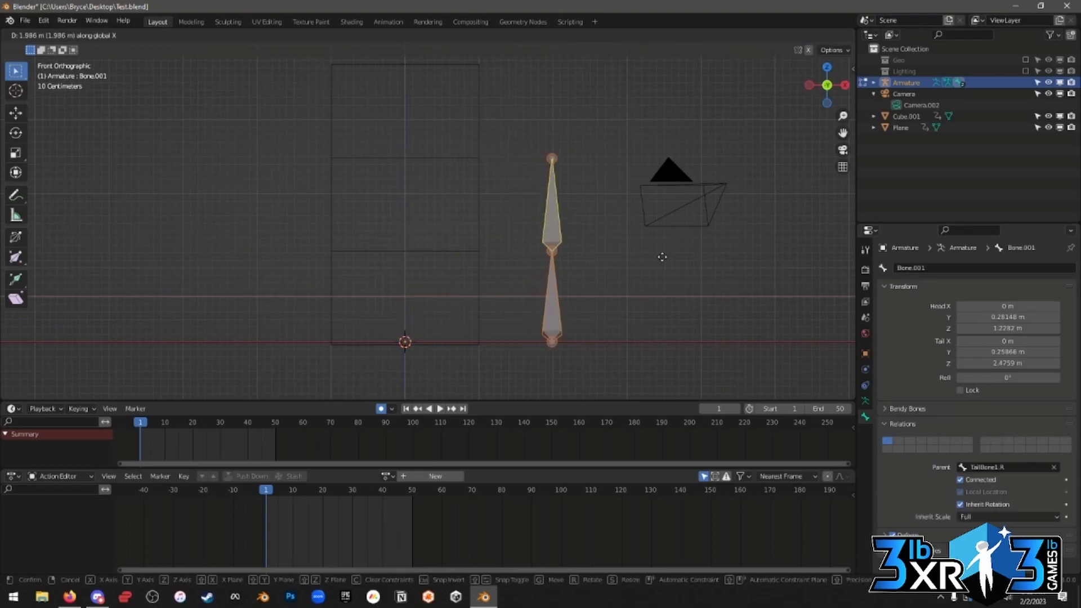
click(664, 256)
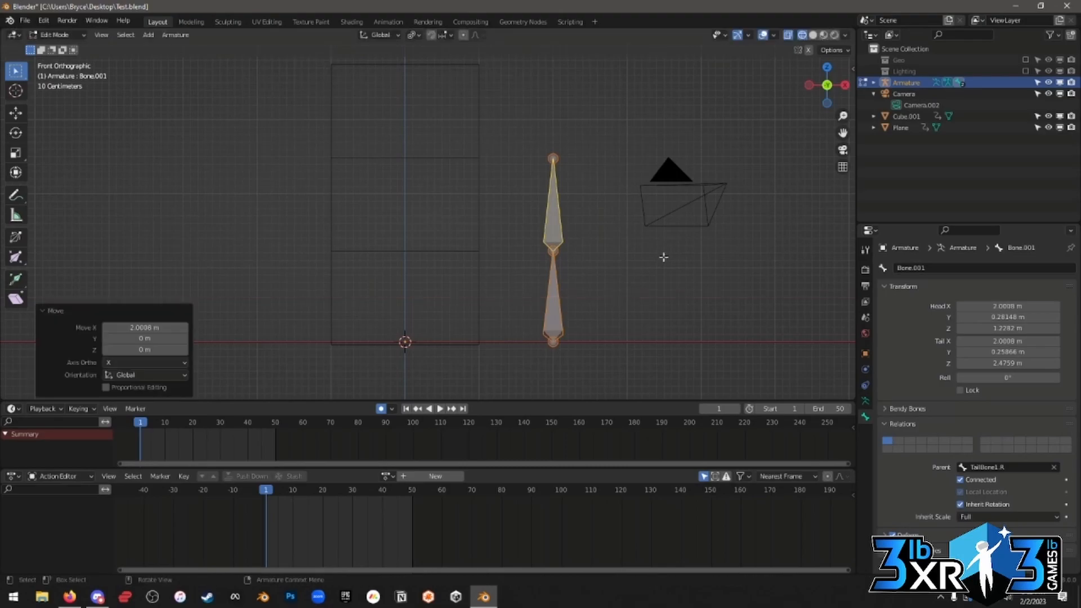
In Object Mode, move the block about 2.02 m along X so it surrounds the shifted bones.
key(Tab)
click(456, 257)
key(g)
key(x)
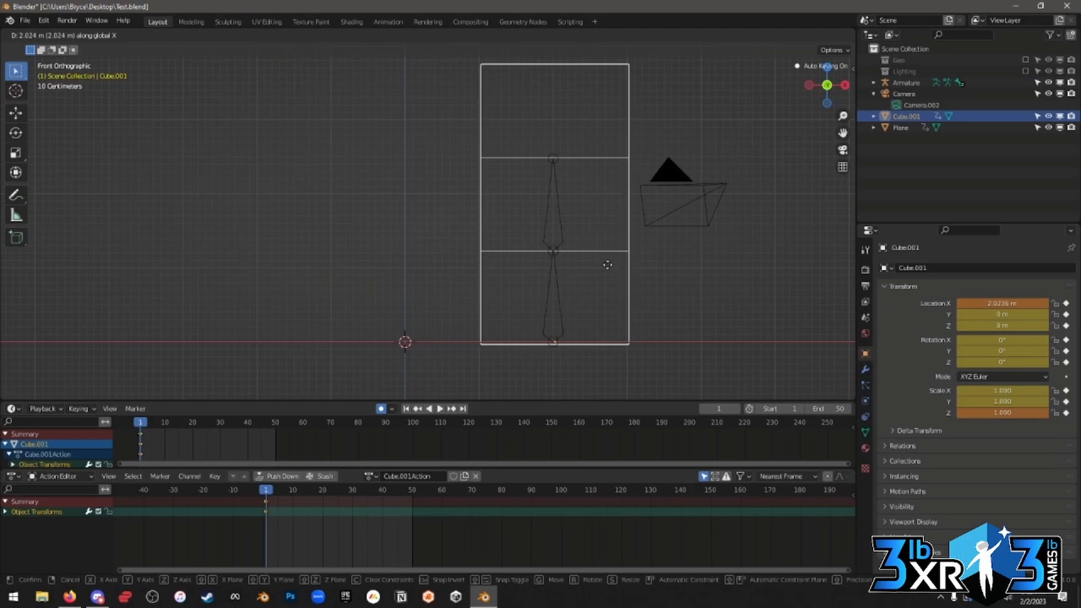
click(608, 264)
In the armature's Edit Mode, rename the lower bone as Bone and give the upper bone the same base name.
click(560, 238)
key(Tab)
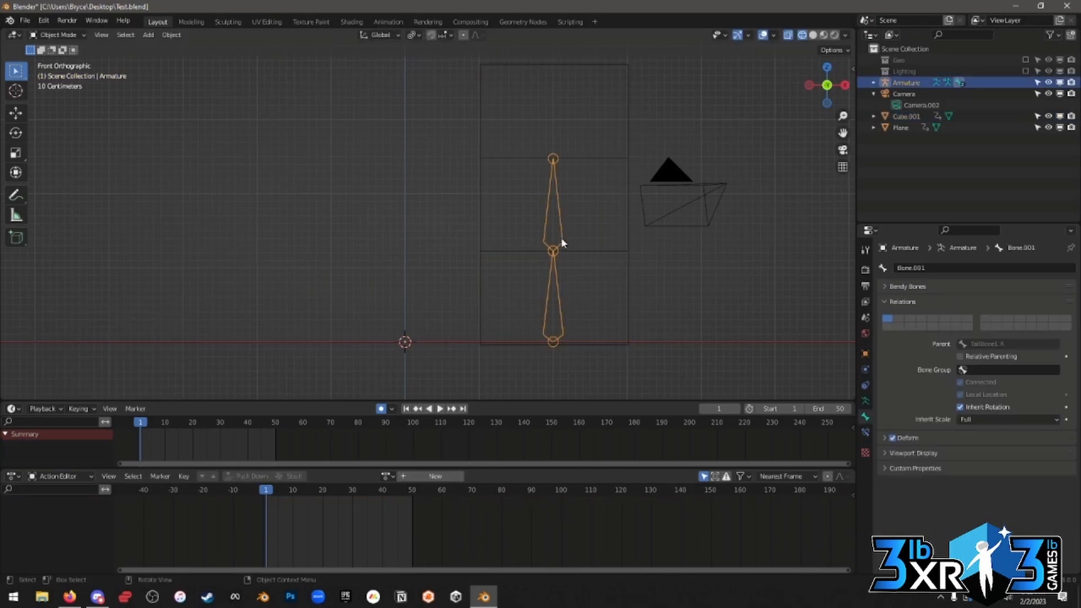
click(551, 282)
click(554, 292)
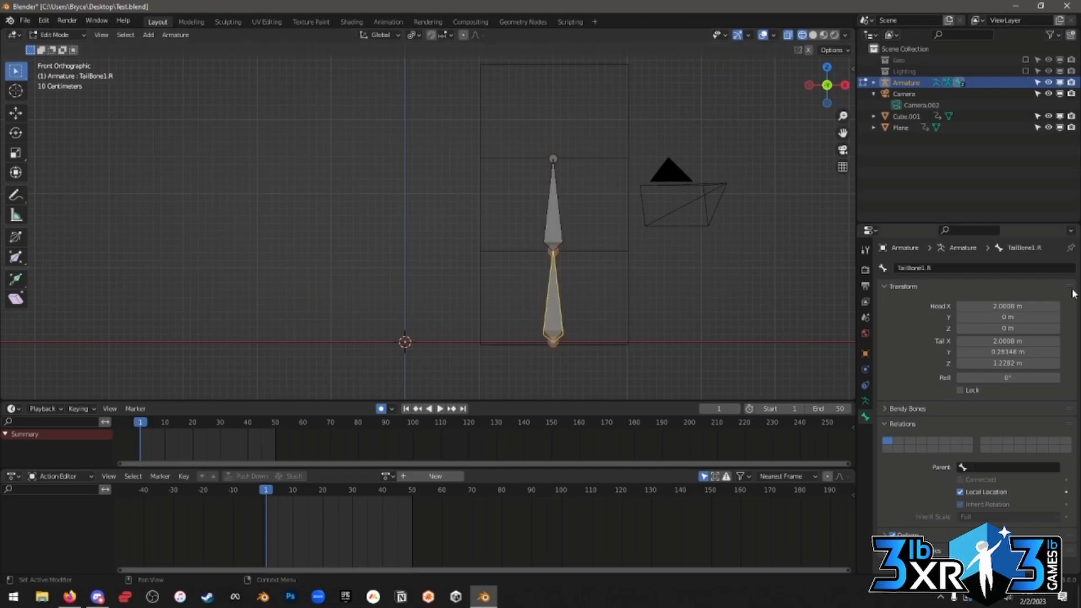
text(Bone)
key(Return)
click(559, 232)
click(920, 268)
text(Bon)
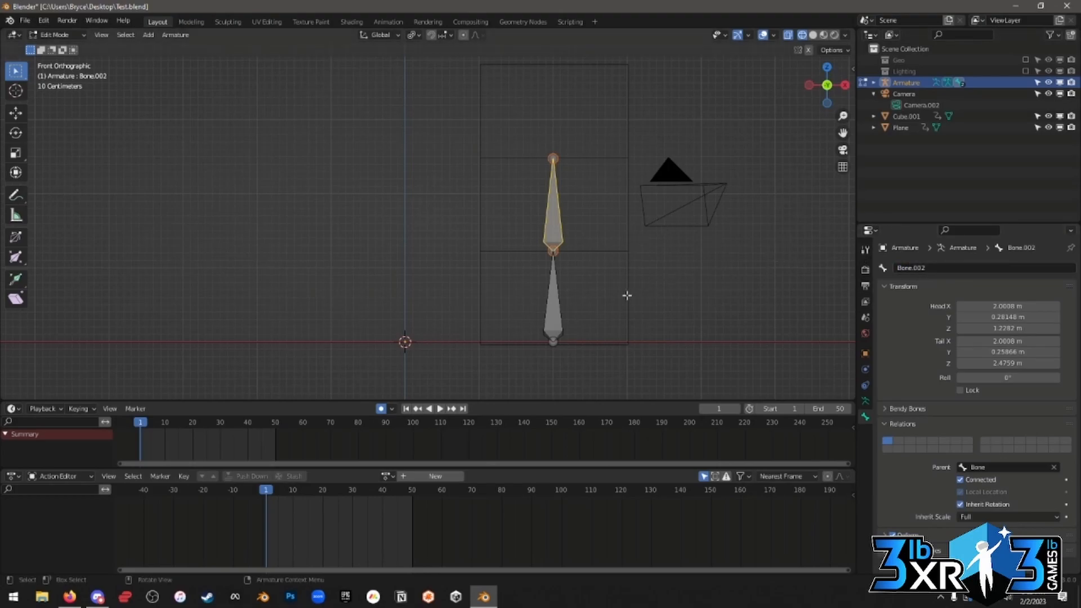
Return to Object Mode and add a Mirror modifier to the block.
key(Tab)
click(604, 264)
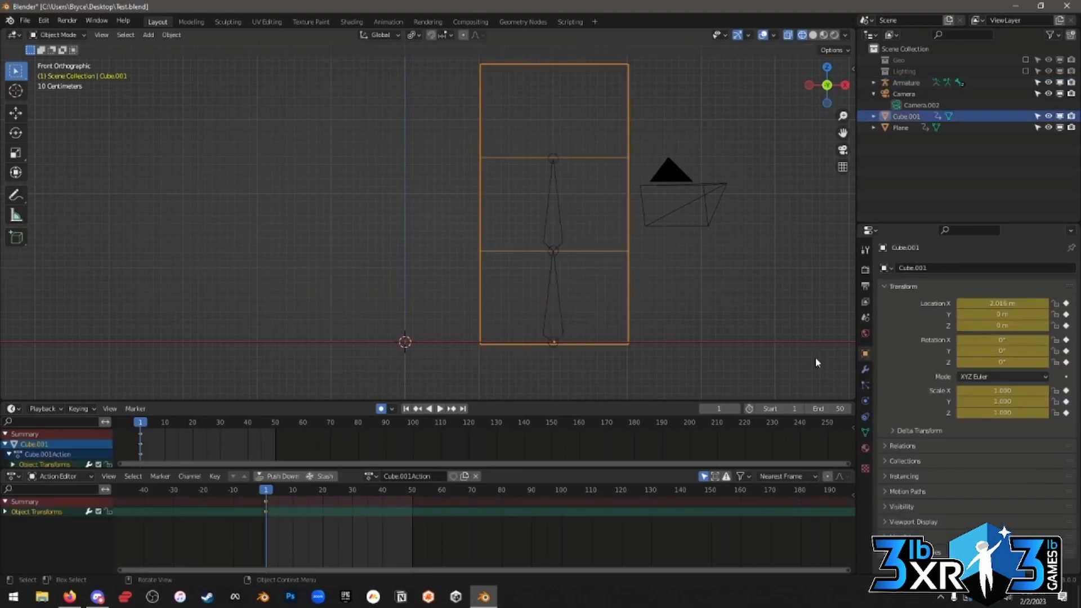
click(865, 369)
click(891, 269)
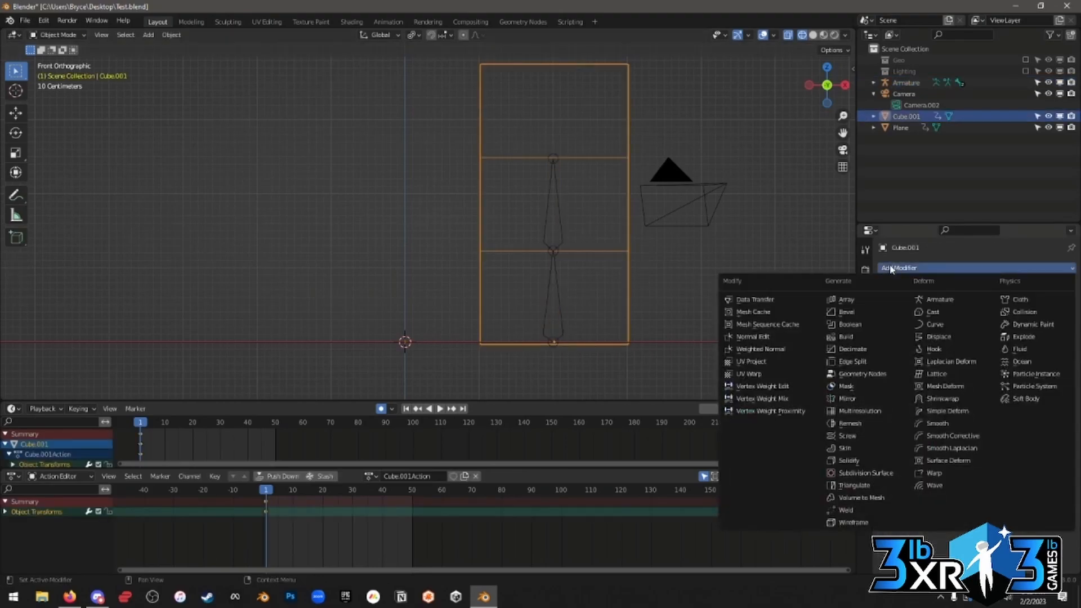
click(876, 400)
Move the block object back to the world centre, and shift its entire mesh about 2 m along X in Edit Mode.
key(g)
key(x)
click(472, 316)
key(Tab)
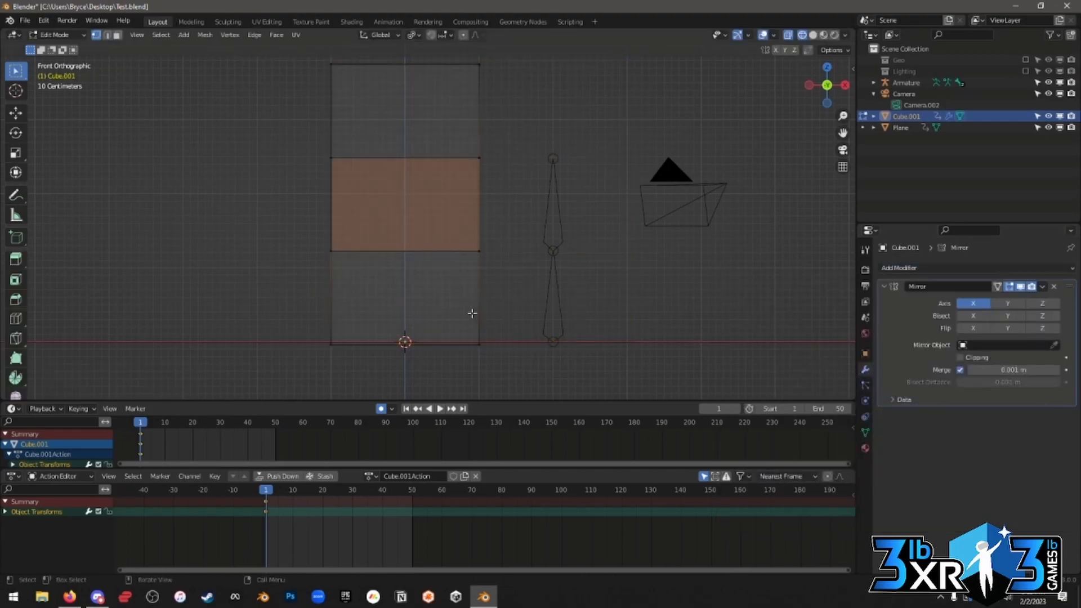
key(a)
key(g)
key(x)
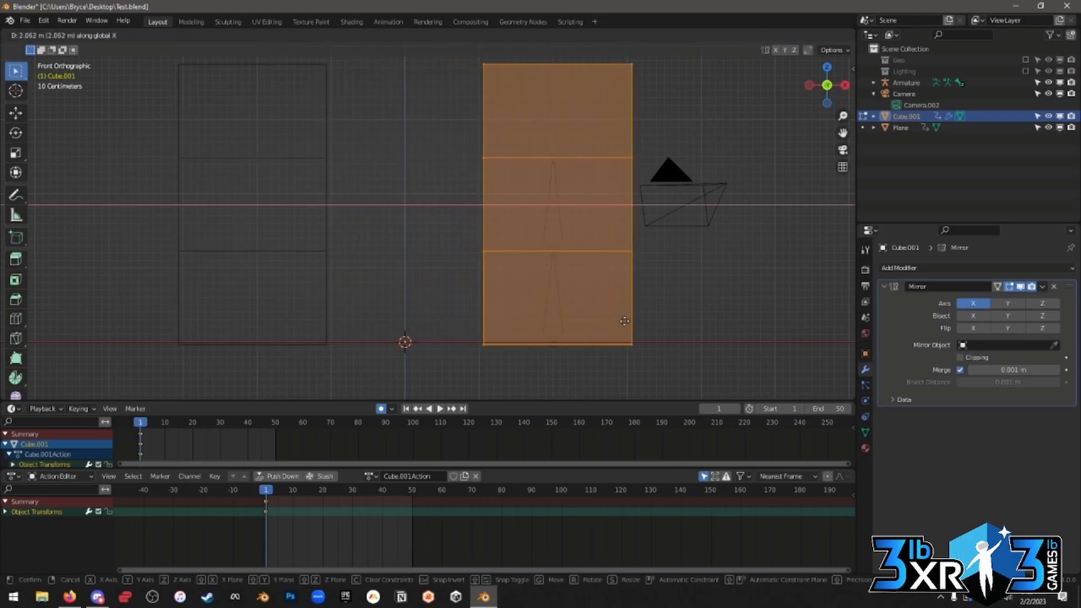
click(620, 323)
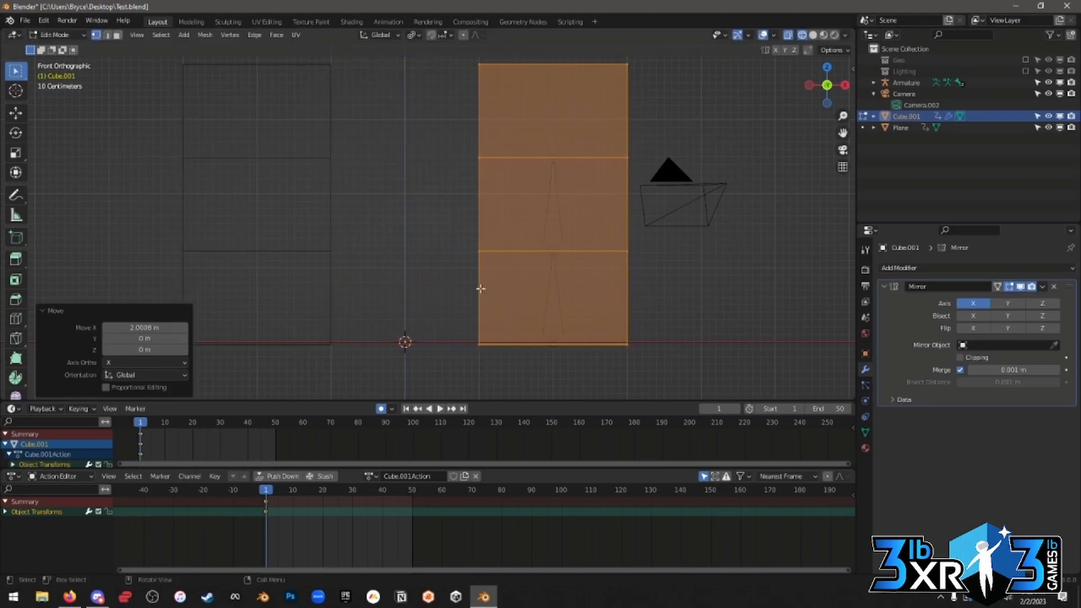
Return to Object Mode and delete the two-bone armature inside the block.
middle_drag(455, 279, 522, 261)
key(Tab)
click(503, 293)
key(Delete)
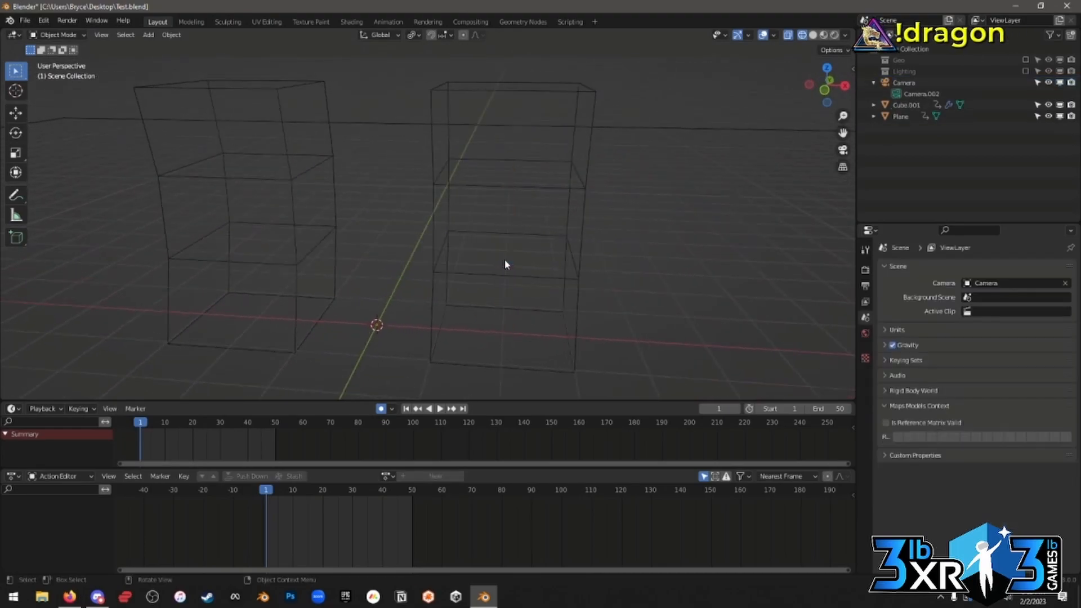
Add a single-bone armature at the world origin between the mirrored blocks, and enter its Edit Mode.
click(445, 254)
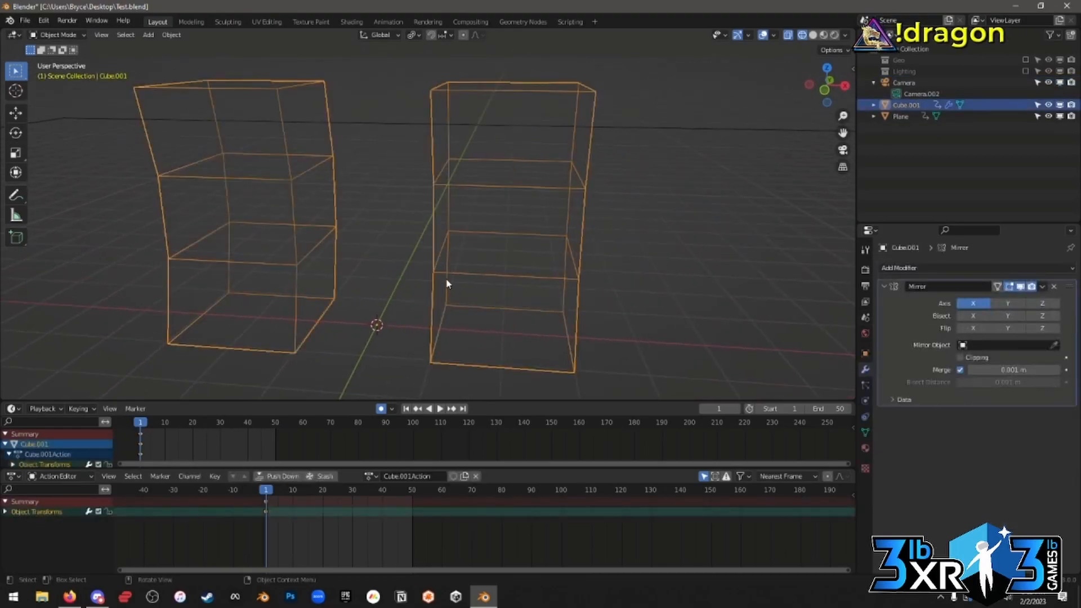
middle_drag(322, 198, 451, 258)
key(shift+a)
mouse_move(436, 337)
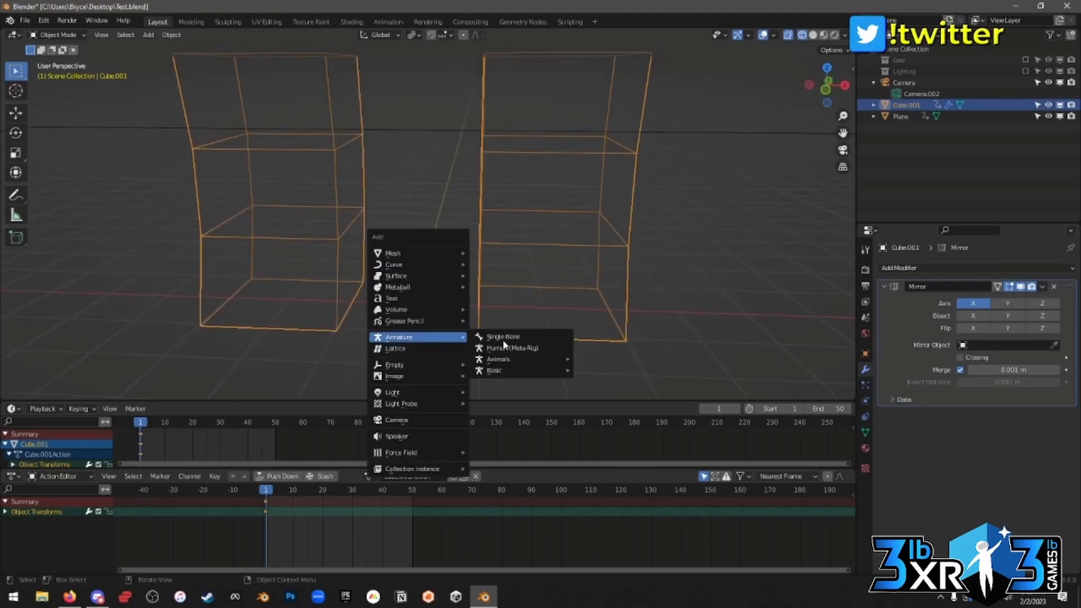
click(513, 340)
middle_drag(450, 281, 450, 279)
key(Tab)
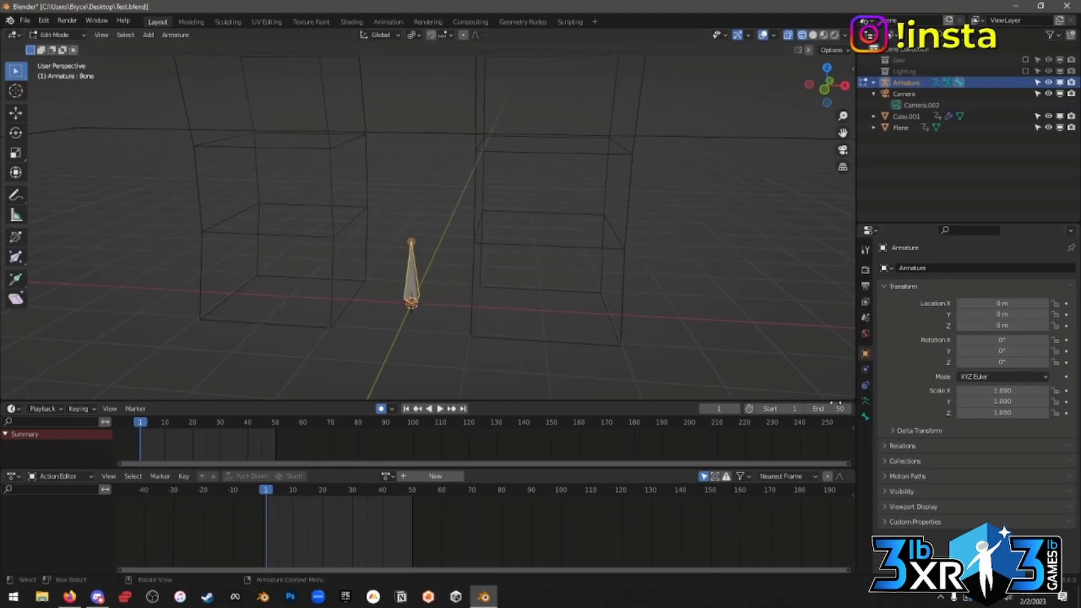
Rename the new bone as Root in its bone properties.
click(865, 417)
double_click(950, 269)
text(Root)
key(Return)
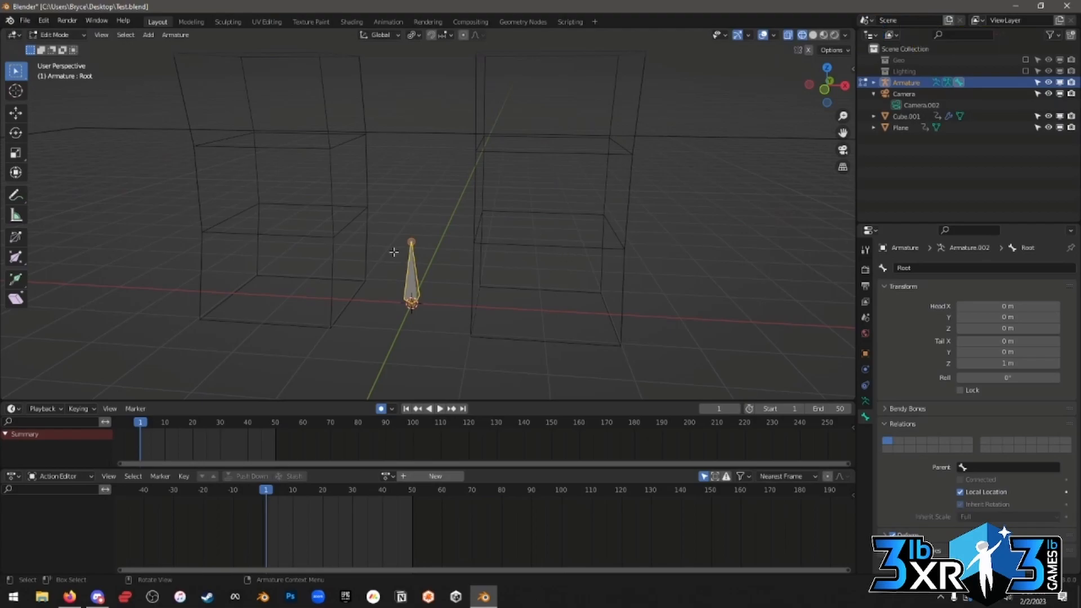
In the Front view, extrude a bone from Root's tip about 1.01 m along X and 1.64 m along Z.
key(Tab)
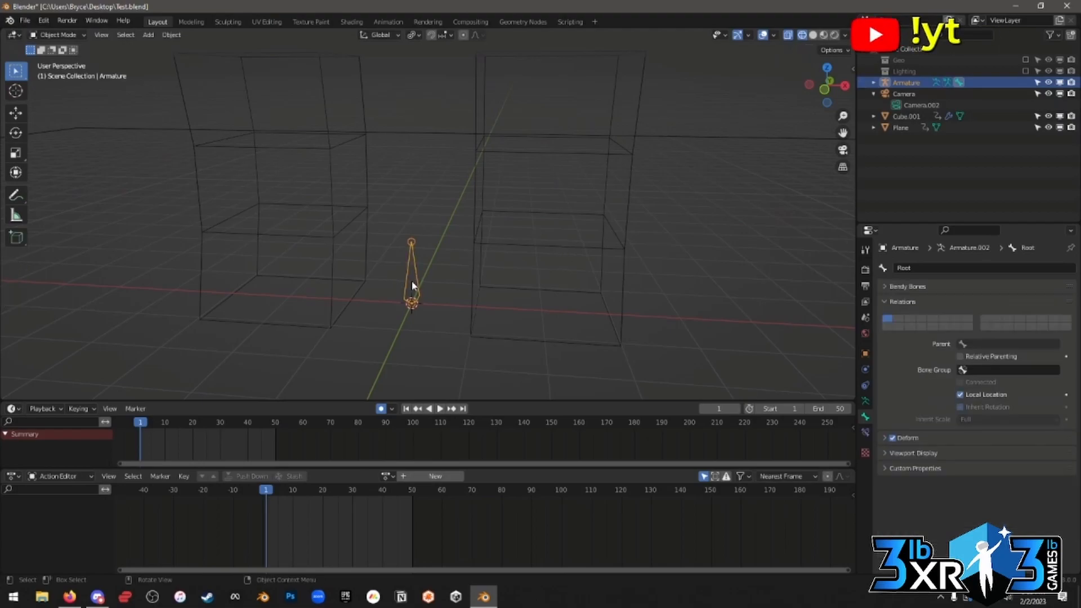
key(Tab)
key(KP_1)
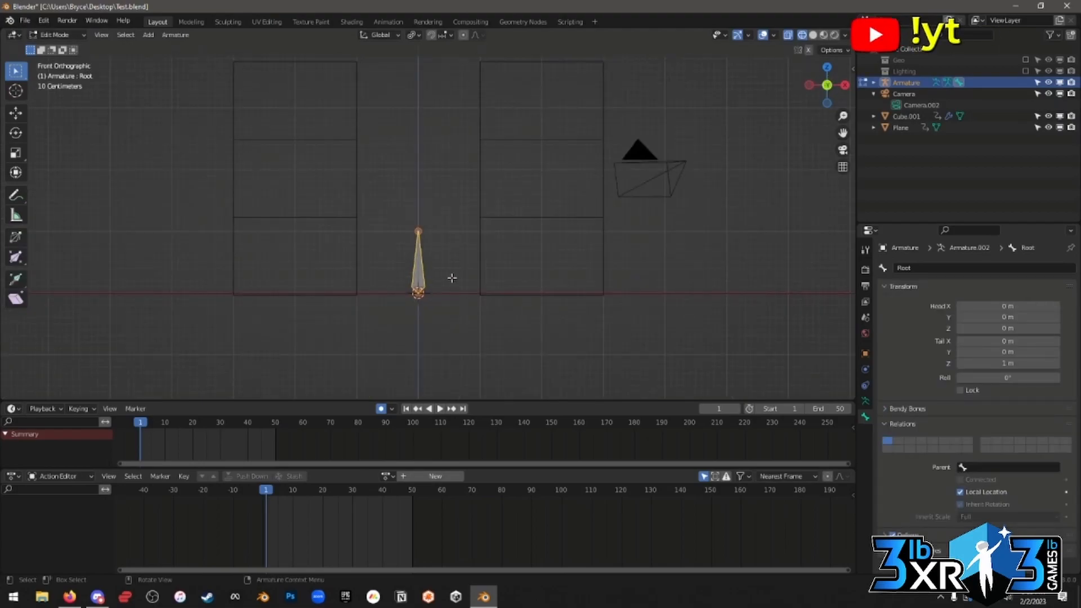
scroll(452, 277, up, 1)
shift+middle_drag(452, 278, 442, 281)
click(413, 241)
key(r)
right_click(419, 182)
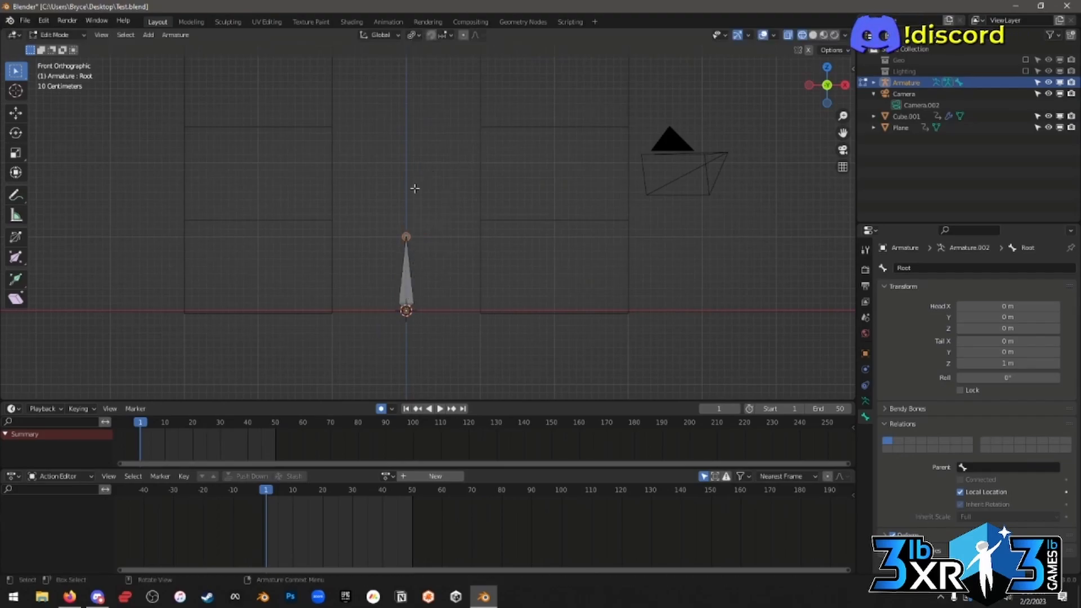
key(e)
click(493, 61)
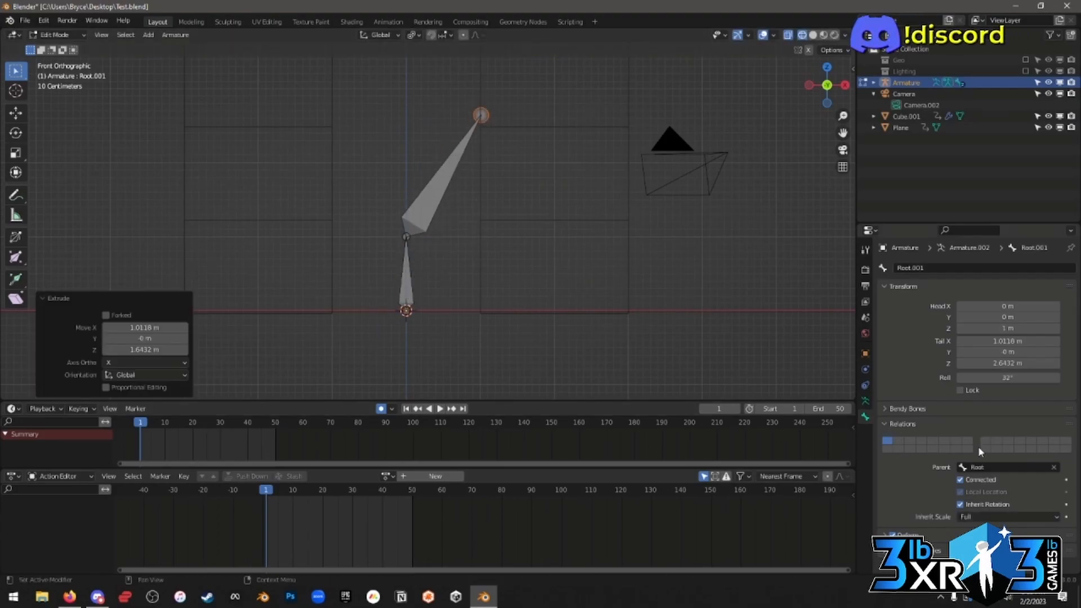
Disconnect the extruded bone from Root, try moving it, and undo both the disconnection and the extrusion.
click(989, 480)
key(g)
right_click(538, 267)
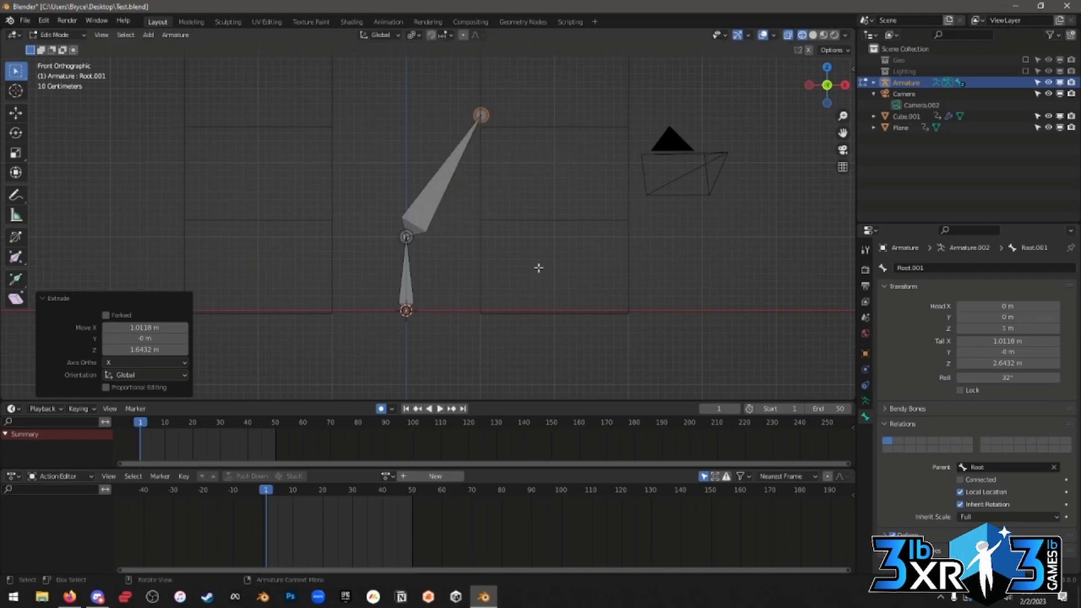
key(ctrl+z)
key(ctrl+z)
key(ctrl+z)
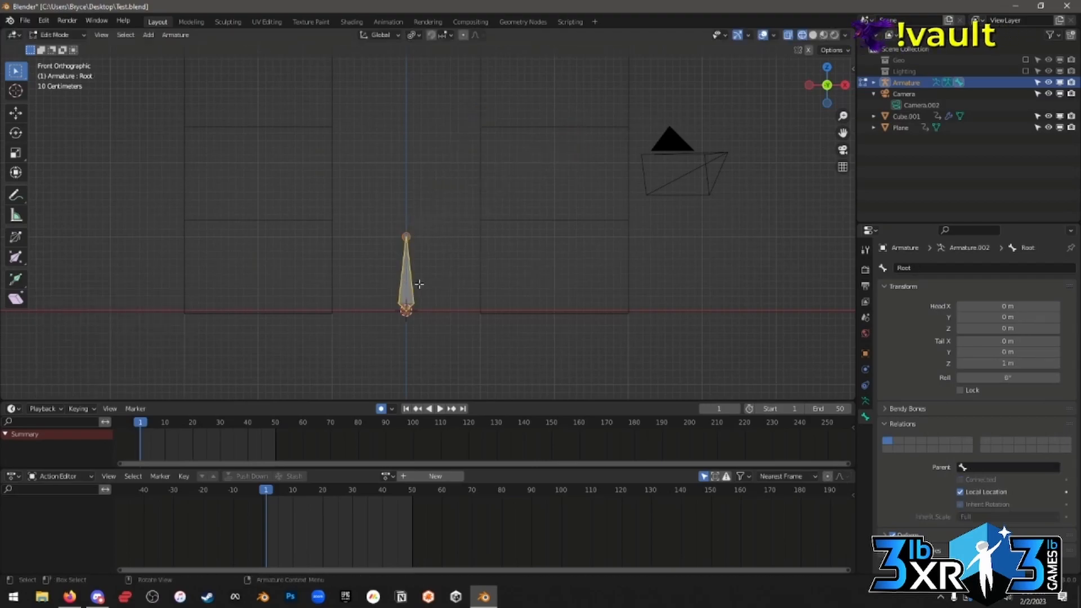
Duplicate the Root bone about 2.01 m along X into the block on the positive X side.
key(shift+d)
key(x)
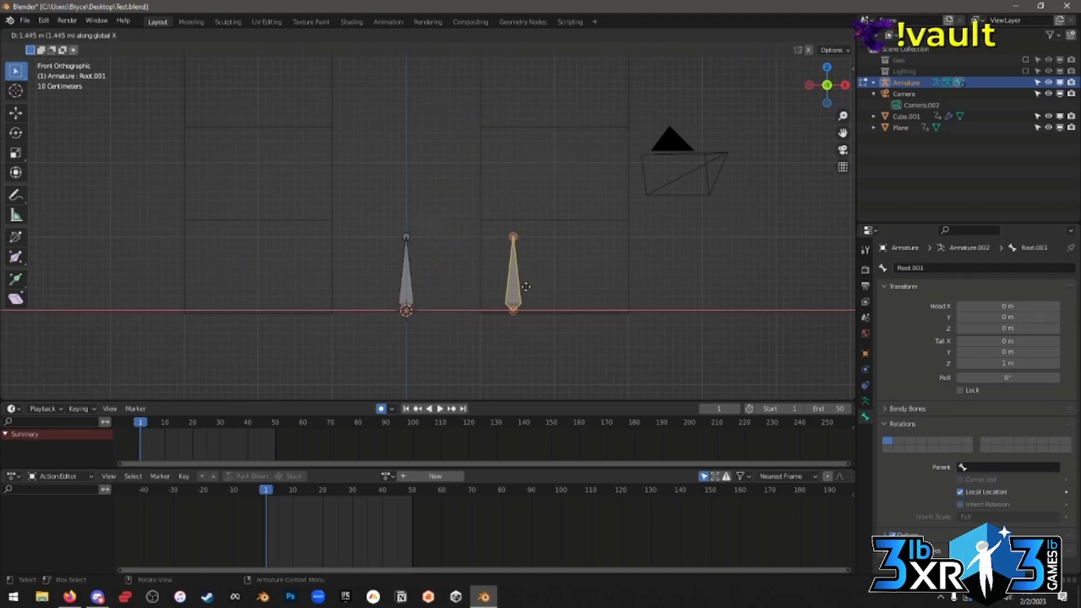
click(567, 286)
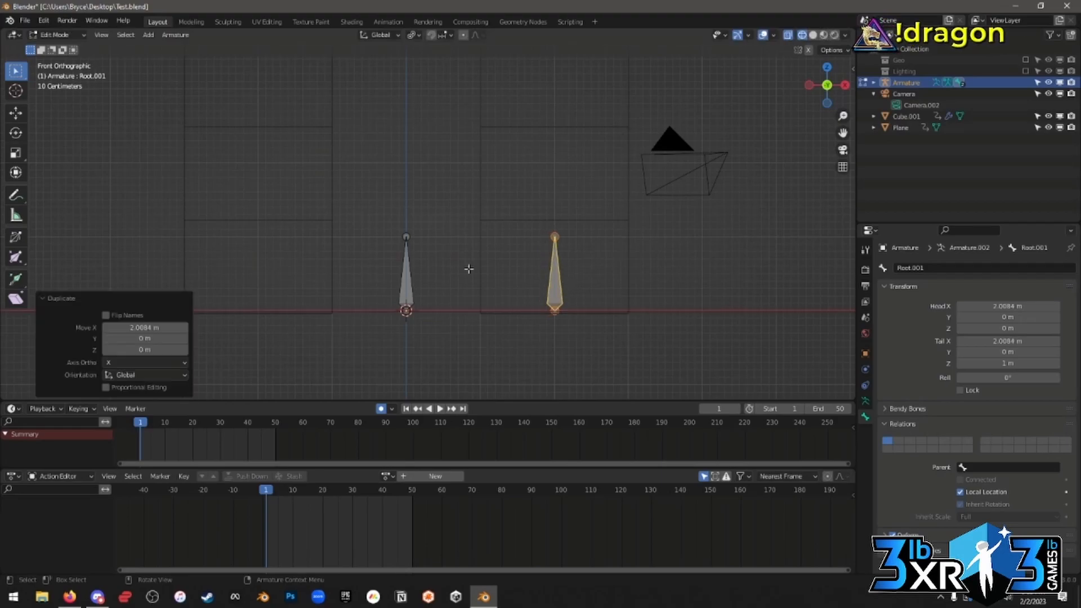
In the Right view, move the side bone's tip about 0.31 m along Y and 0.22 m along Z to the lower joint.
click(407, 265)
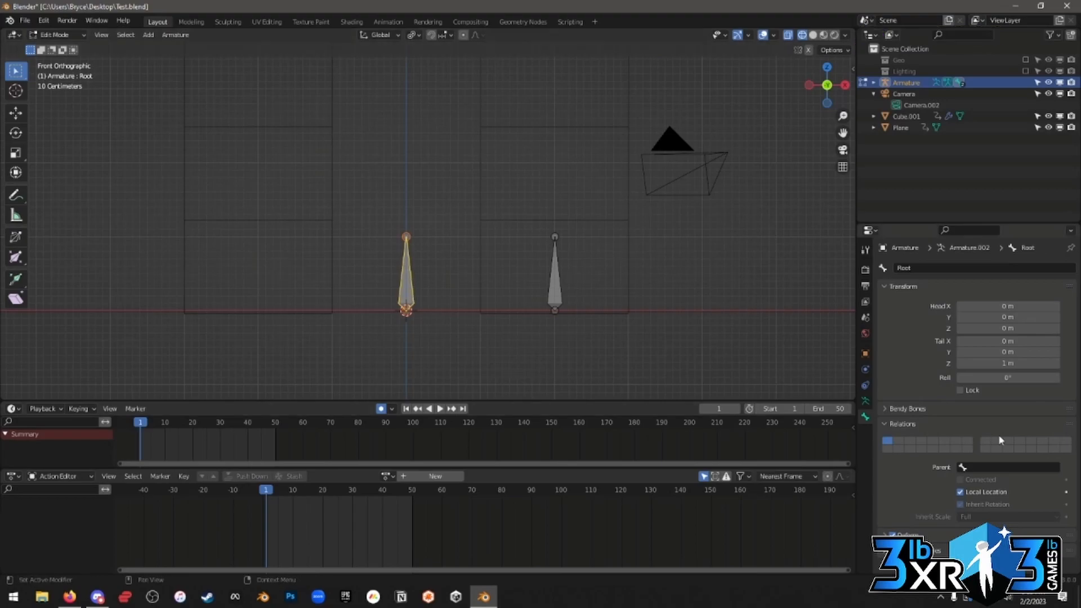
click(551, 289)
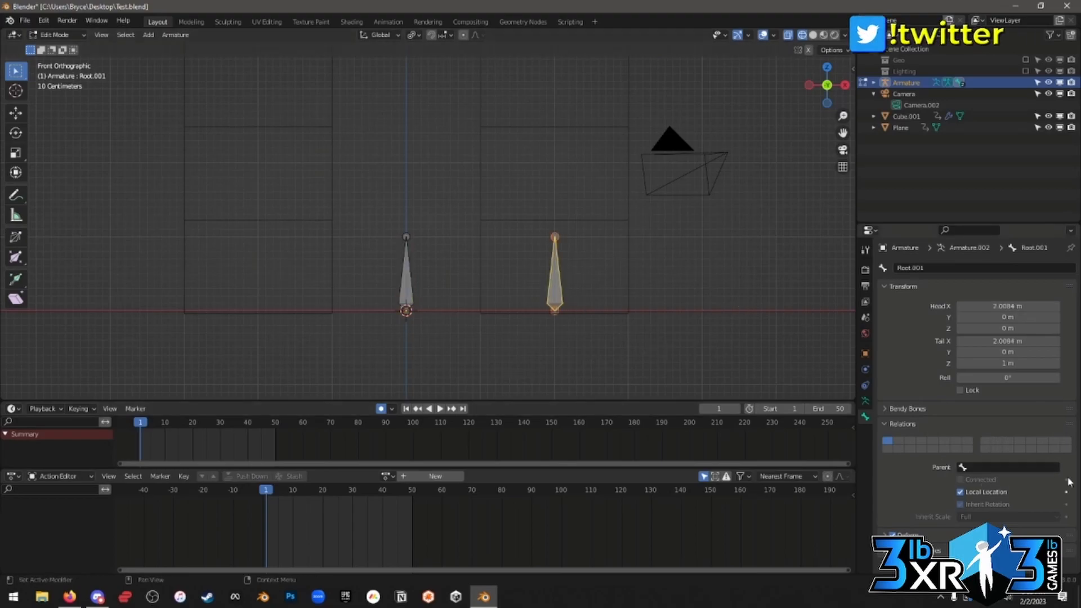
click(564, 238)
key(KP_3)
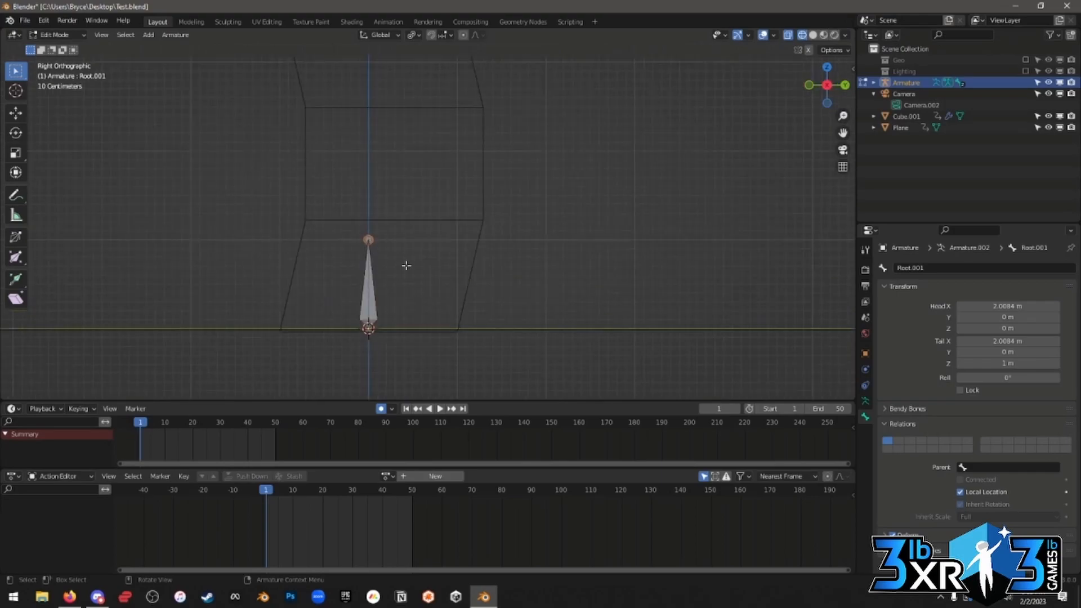
key(g)
click(434, 242)
shift+middle_drag(434, 242, 500, 318)
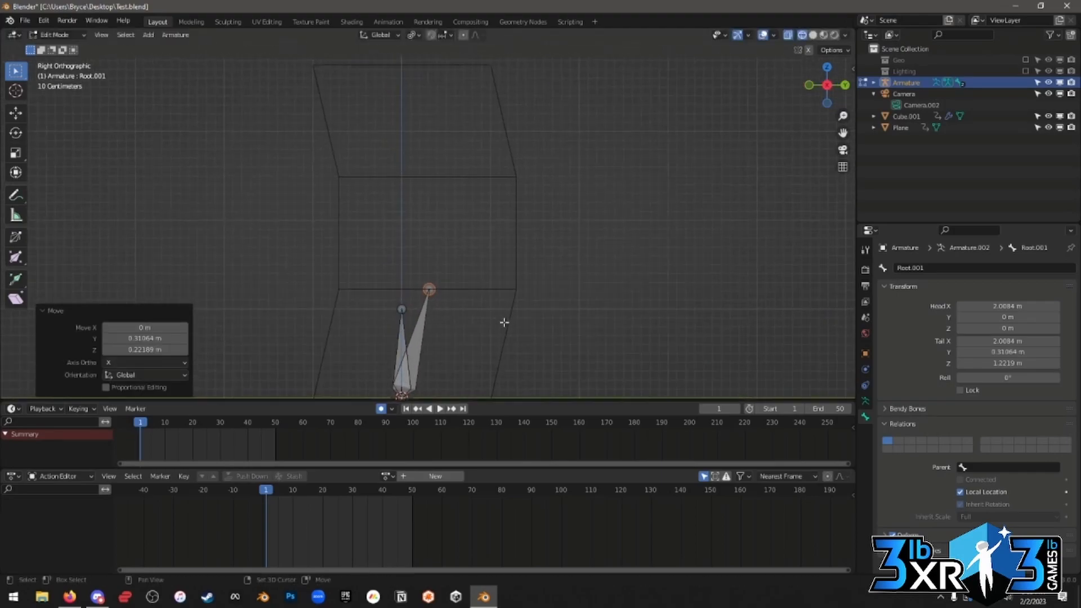
Extrude two connected bones upward from the side bone's tip, the first about -0.06 m along Y and 1.27 m along Z.
key(e)
click(493, 200)
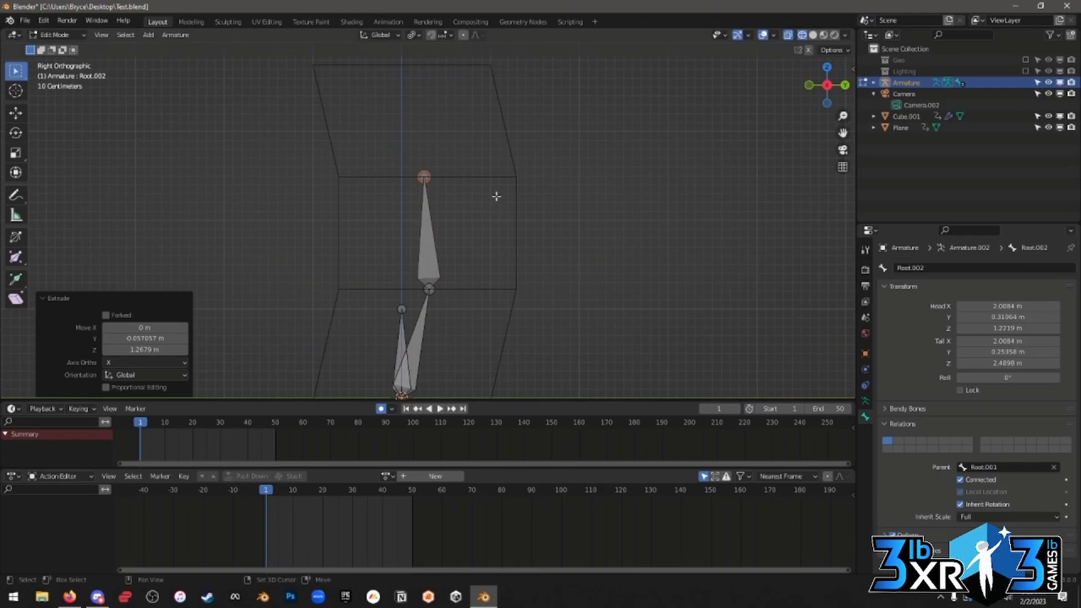
shift+middle_drag(467, 127, 475, 181)
key(e)
click(476, 127)
Select the lowest bone of the side chain and open its name for editing.
scroll(471, 191, down, 2)
middle_drag(472, 225, 515, 240)
click(497, 185)
click(489, 318)
middle_drag(488, 318, 569, 290)
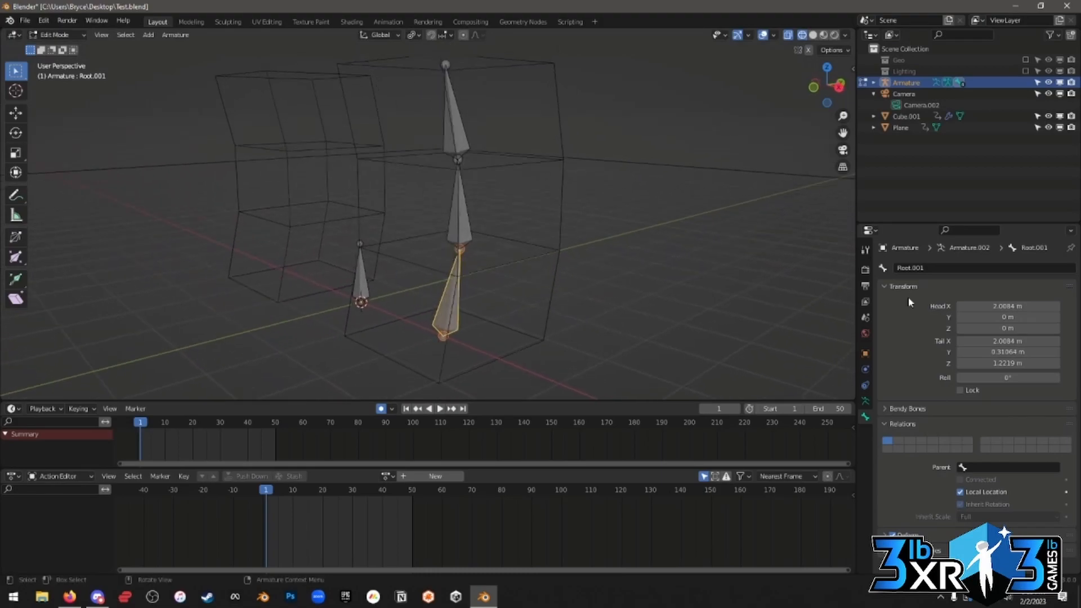
click(984, 271)
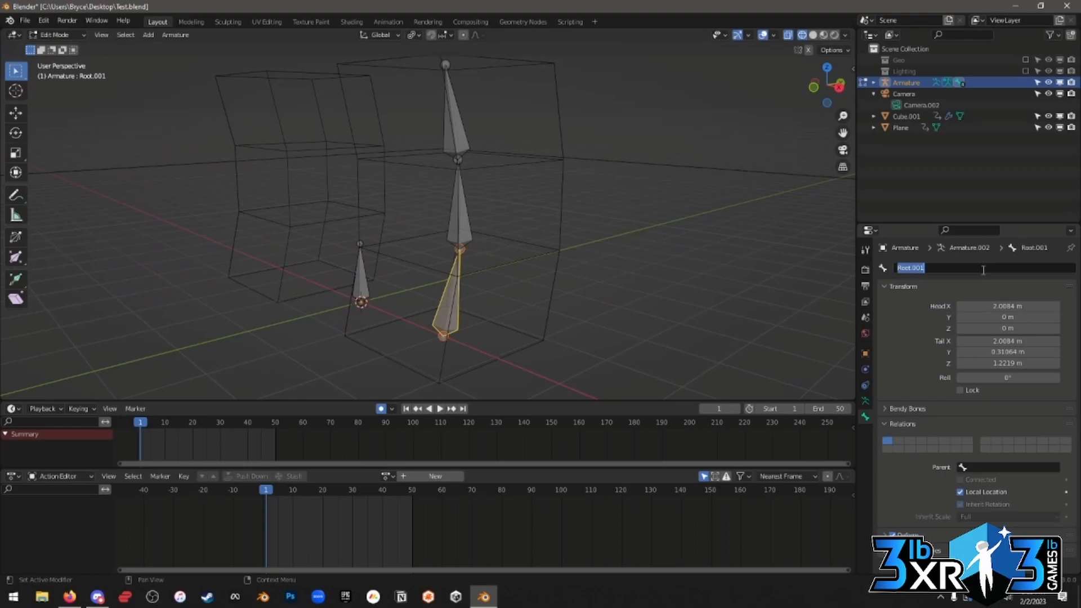
key(Return)
Delete all three bones of the side chain.
click(459, 208)
shift+click(453, 113)
shift+click(454, 288)
key(x)
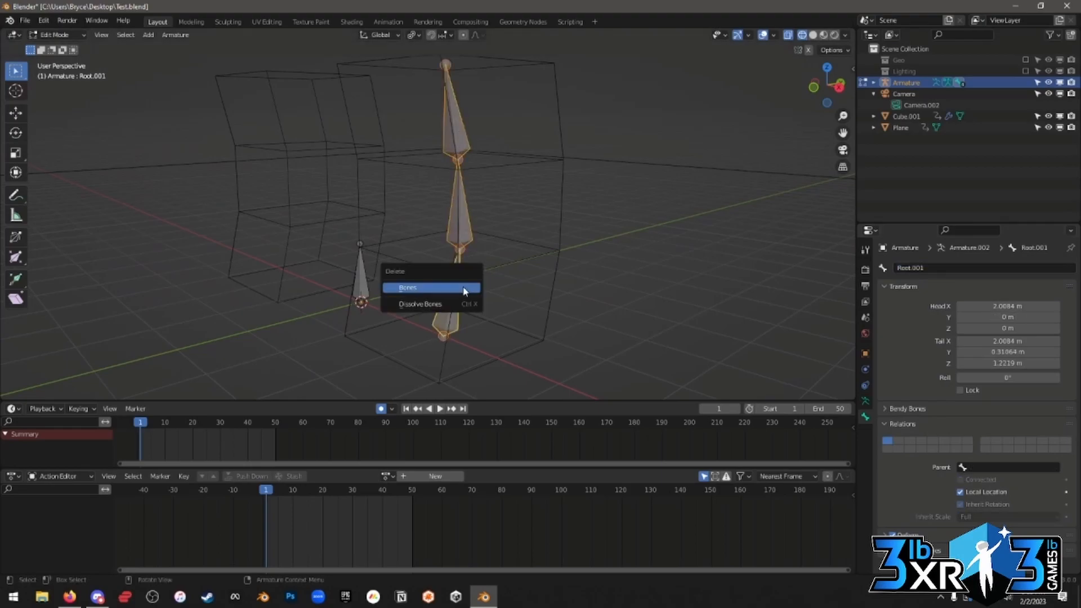
click(465, 289)
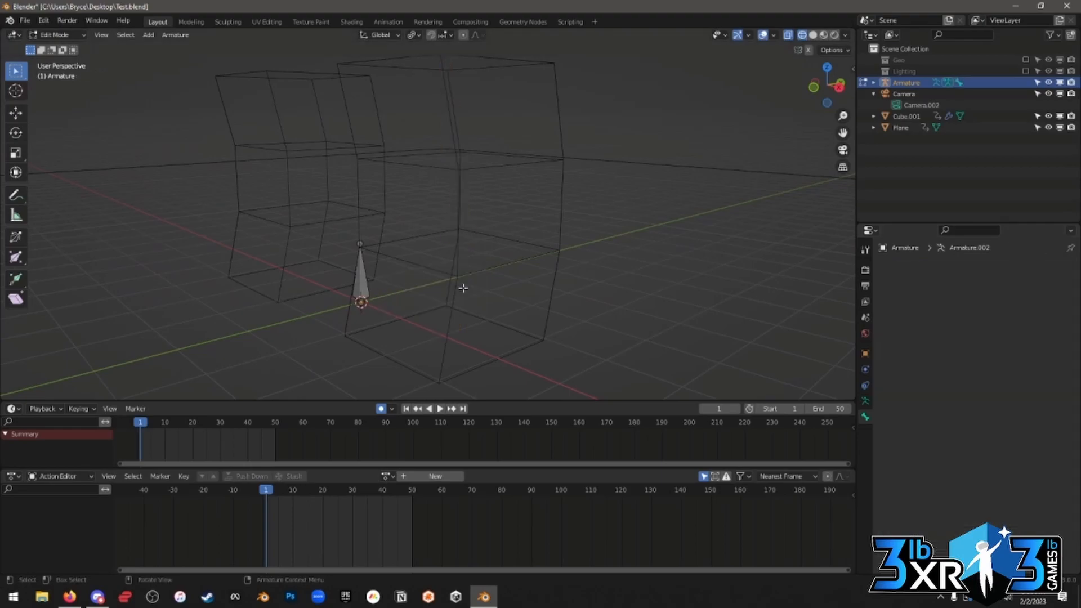
key(ctrl+z)
key(x)
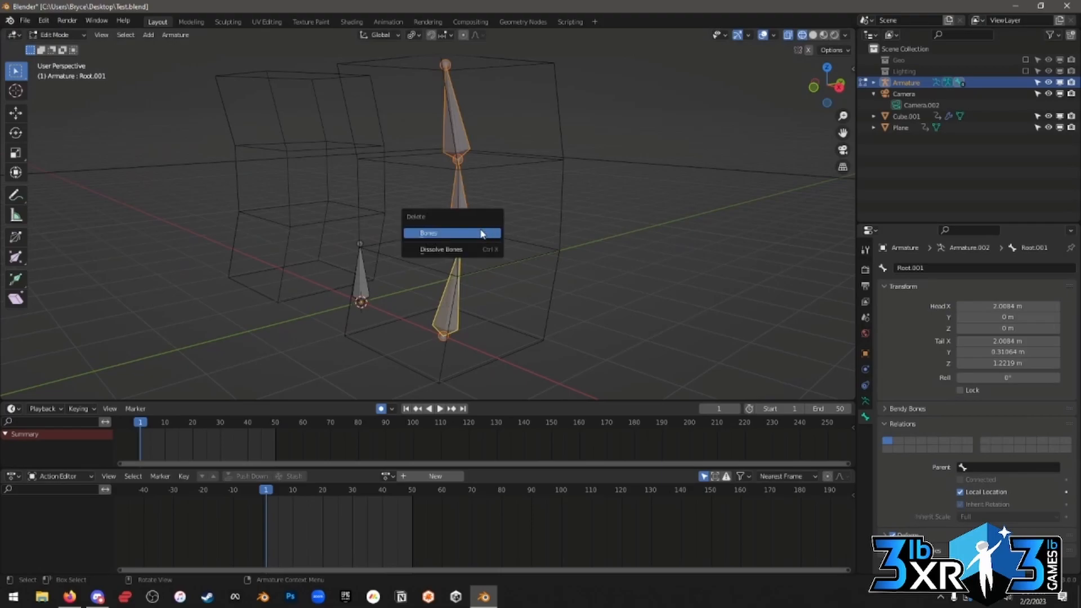
click(450, 235)
In the Front view, duplicate the Root bone about 2.02 m along X and 3.27 m along Z.
key(shift+a)
key(KP_1)
key(g)
click(524, 71)
shift+middle_drag(523, 100, 482, 191)
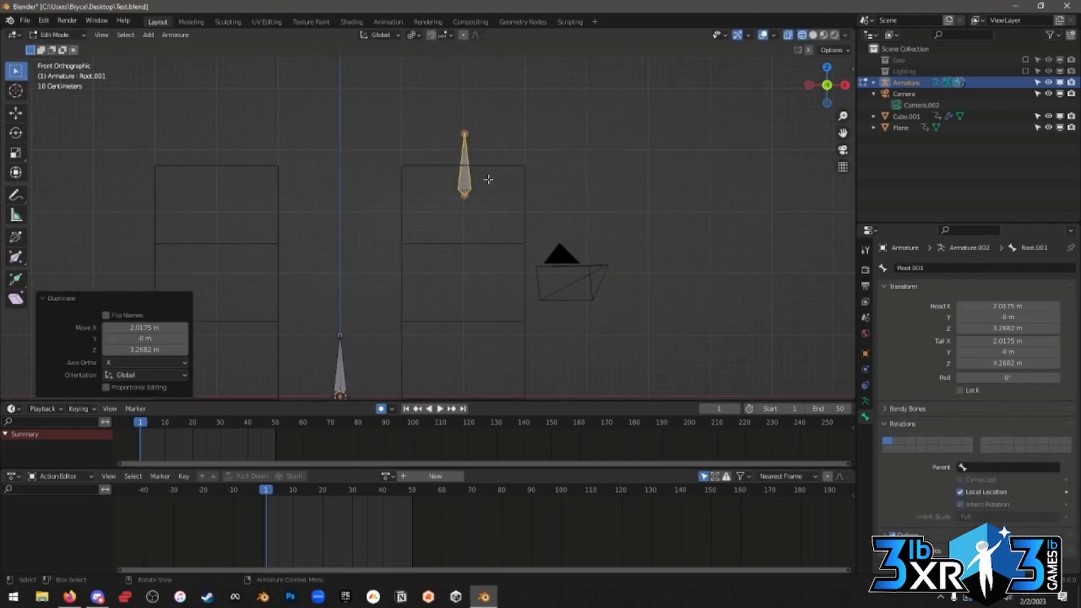
Rotate the duplicated bone to point downward and move it about 0.47 m up along Z to the block's top.
key(r)
click(406, 280)
key(g)
click(466, 268)
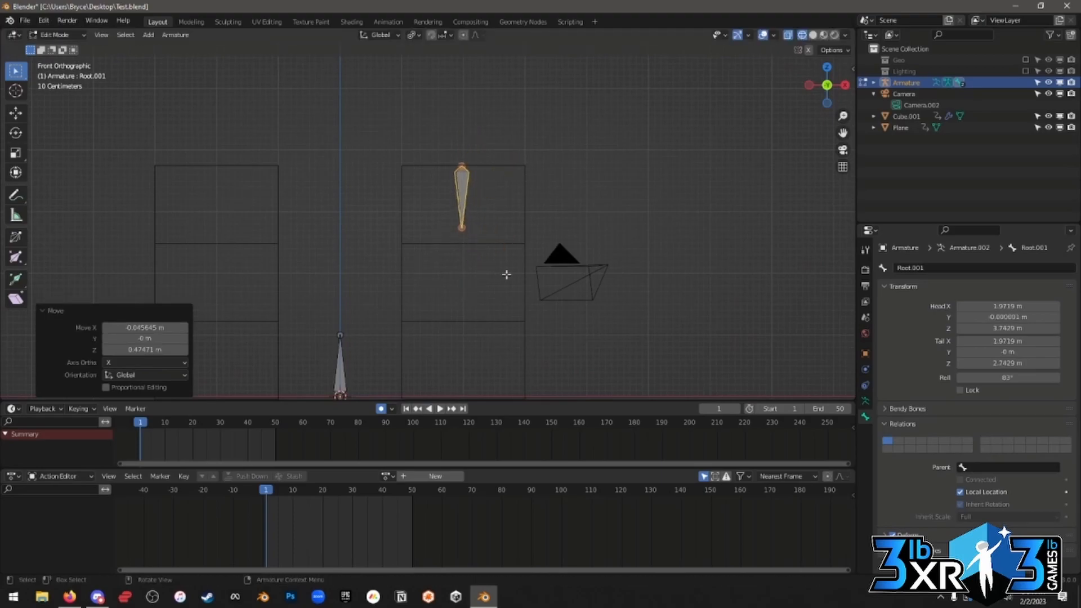
In the Right view, shift the bone about 0.11 m along Y, then move its tip about 0.18 m along Y and -0.29 m along Z.
key(KP_3)
key(g)
click(432, 242)
click(389, 232)
key(g)
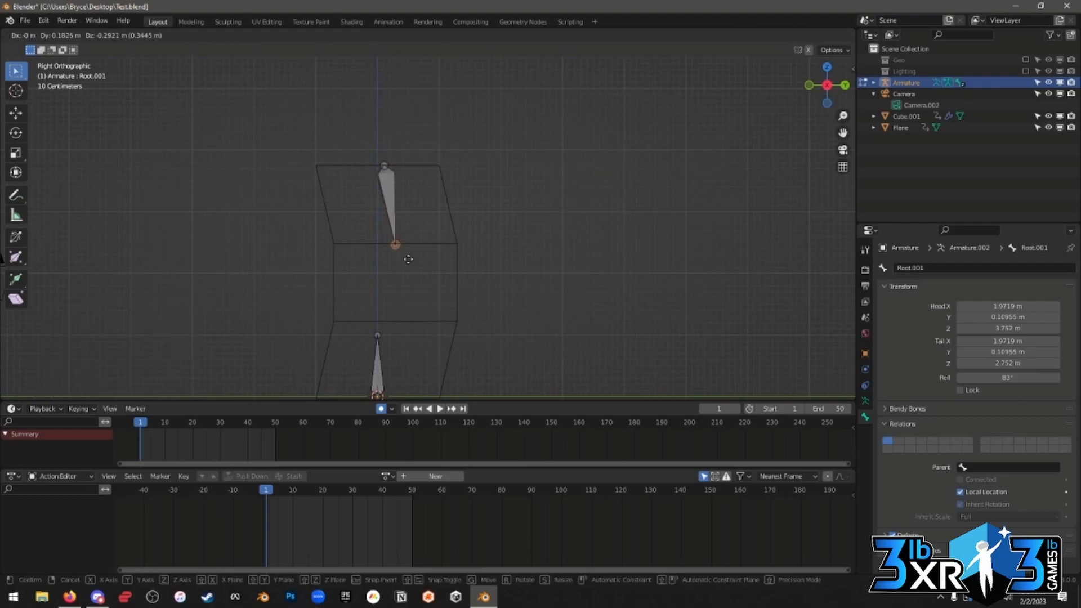
click(408, 259)
Extrude two connected bones downward from the tip, about -1.24 m and -1.22 m along Z, following the block's bend to its base.
shift+middle_drag(437, 282, 466, 210)
key(e)
click(478, 307)
key(e)
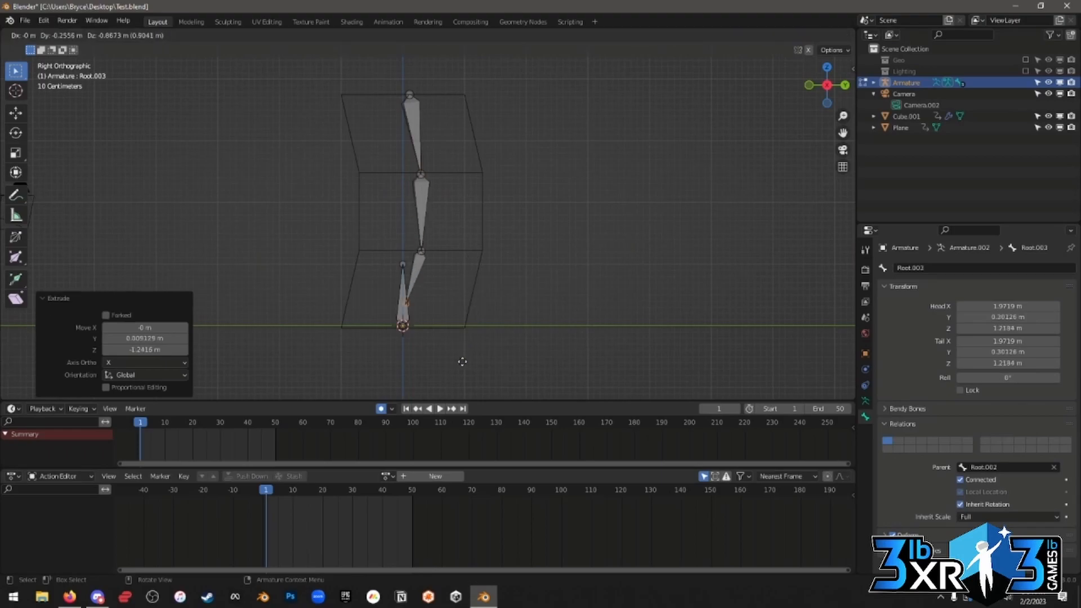
click(465, 378)
In the Top view, try to rotate the side chain's three bones together.
middle_drag(481, 248, 598, 356)
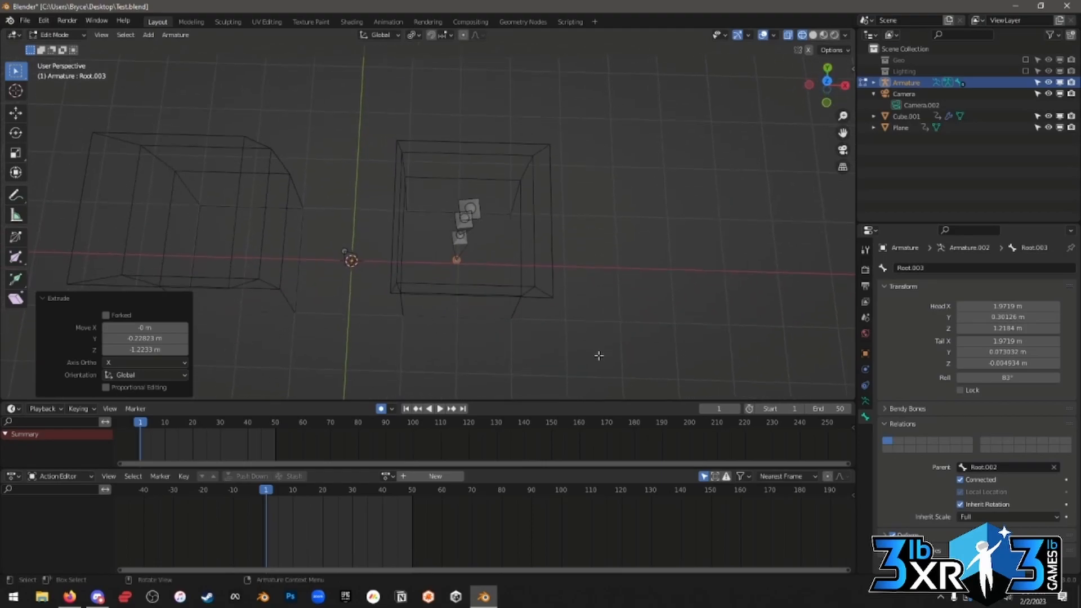
key(KP_7)
scroll(388, 280, up, 3)
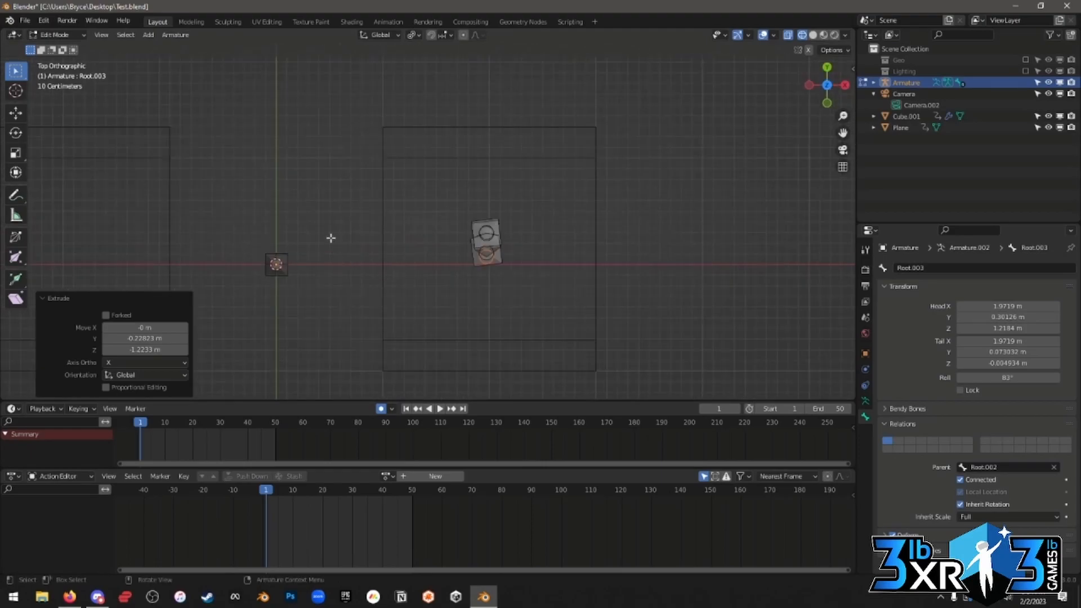
key(a)
key(r)
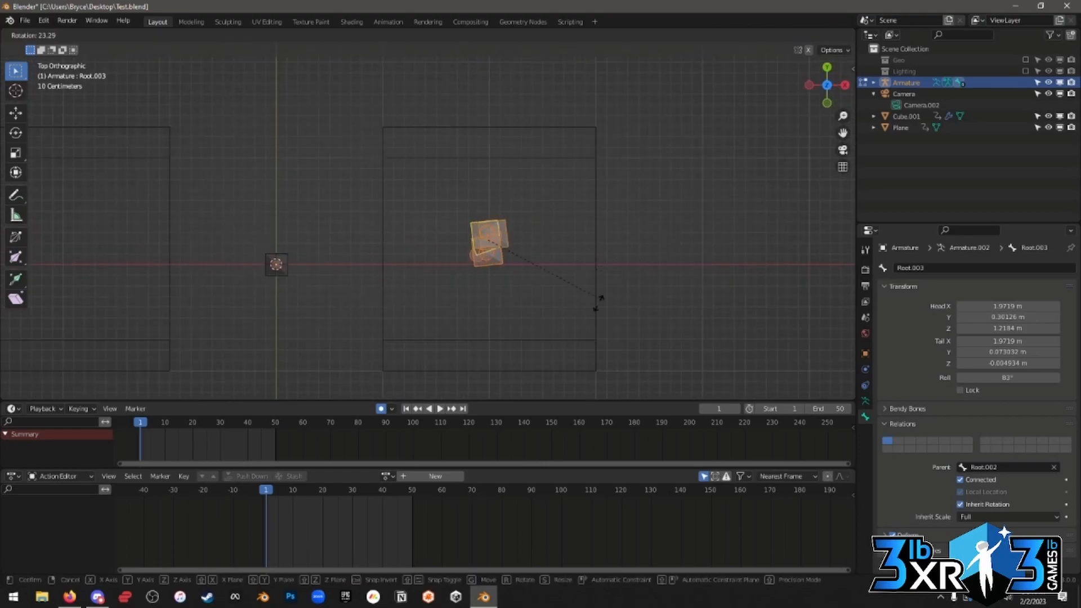
right_click(582, 305)
Try to rotate the side chain's middle bone about its local Z axis.
middle_drag(582, 306, 536, 234)
click(461, 215)
key(r)
key(z)
key(z)
right_click(516, 220)
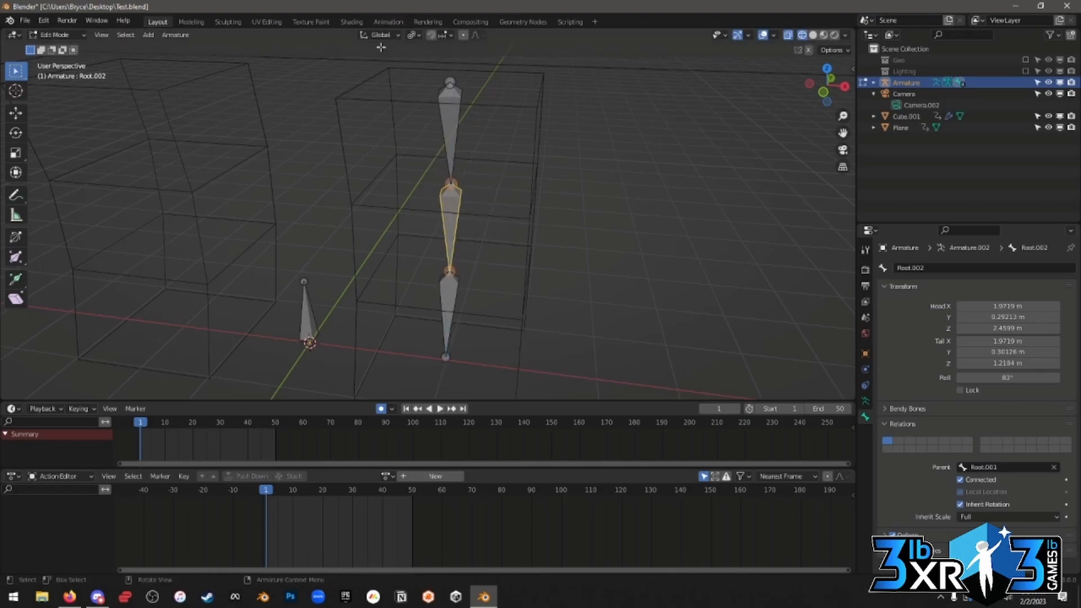
Set the transform orientation to Local and try rotating the side chain's uppermost bone.
click(379, 35)
click(414, 82)
click(464, 119)
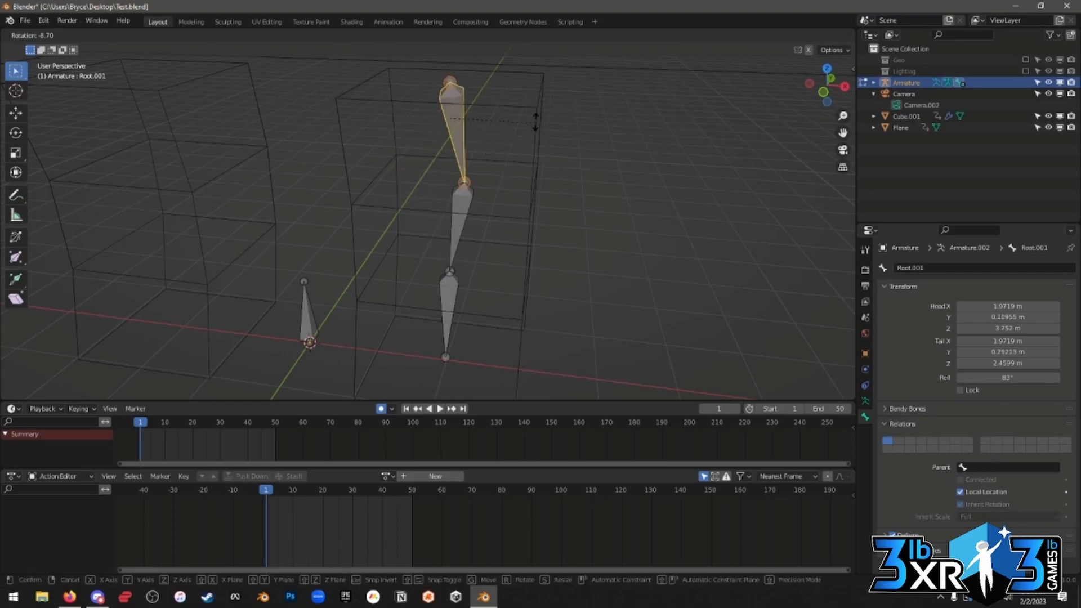
Set the pivot point to Individual Origins and try rotating all three side bones in the Top view.
click(413, 35)
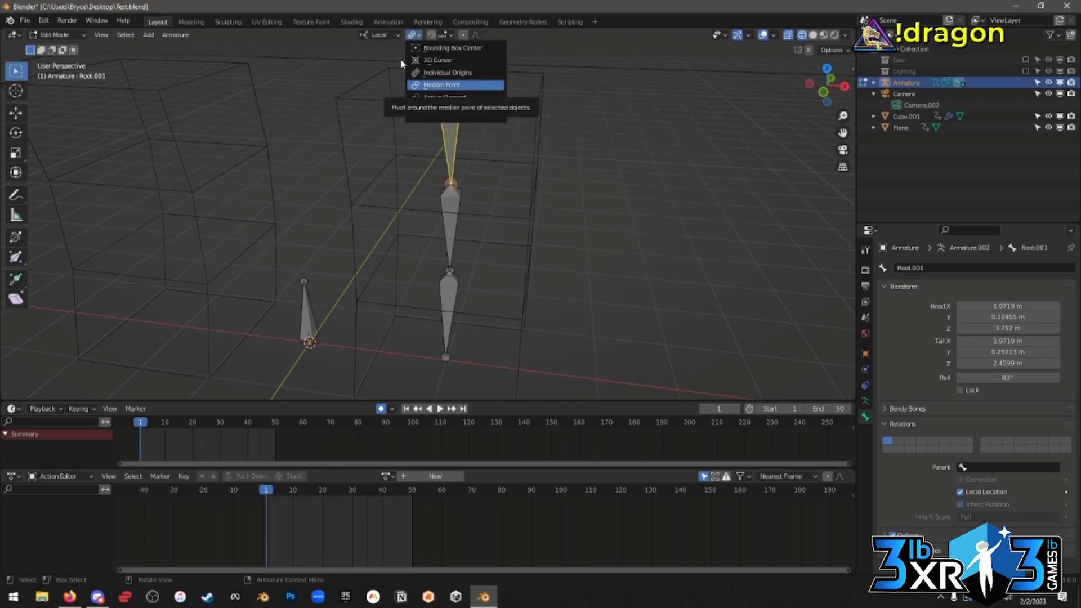
click(414, 35)
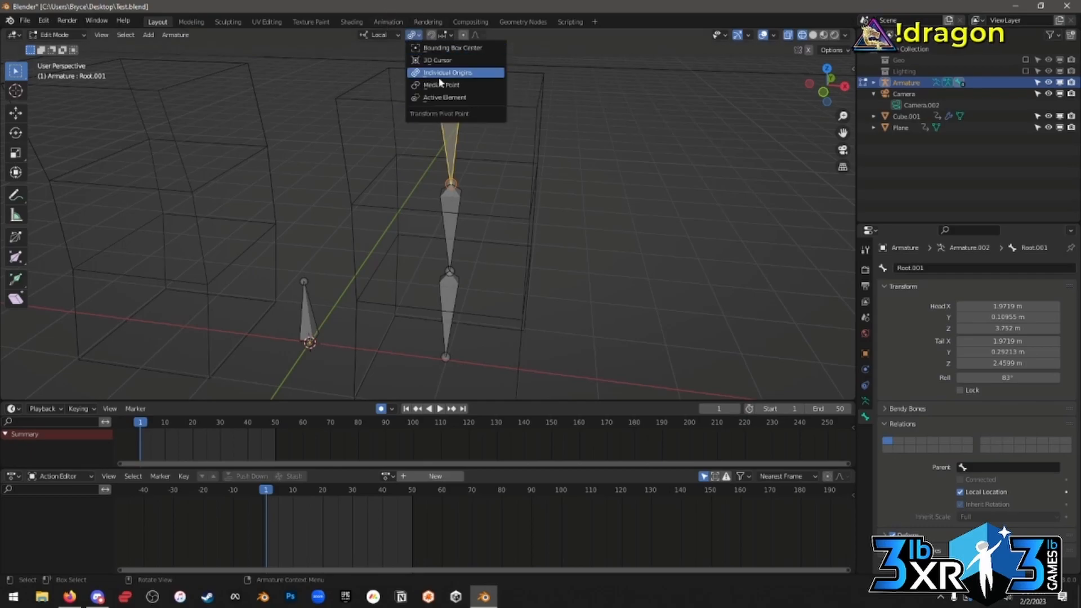
shift+click(450, 226)
shift+click(449, 303)
key(KP_7)
key(r)
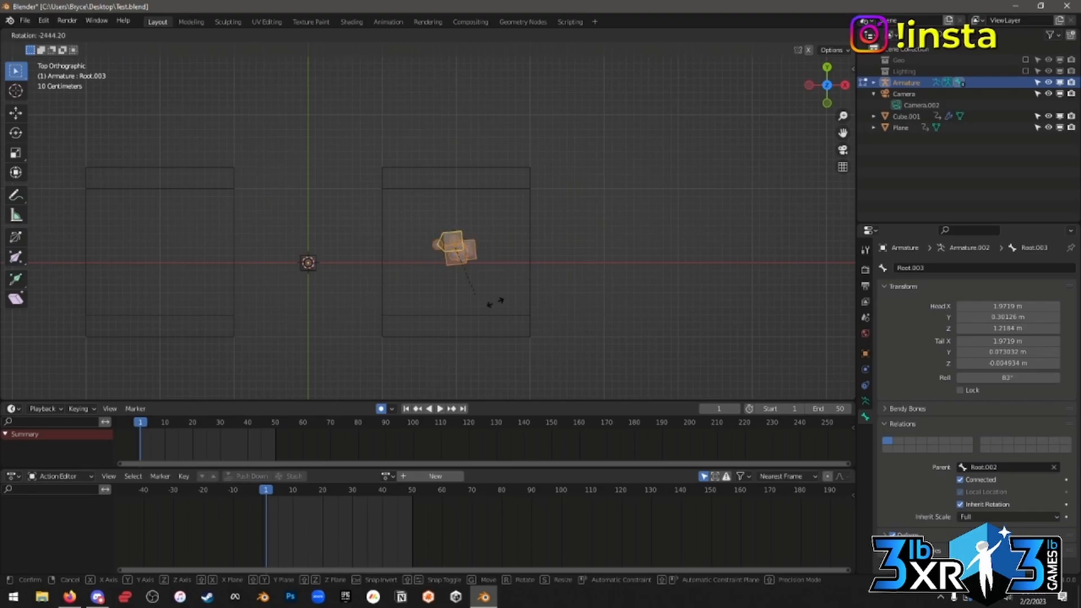
click(509, 251)
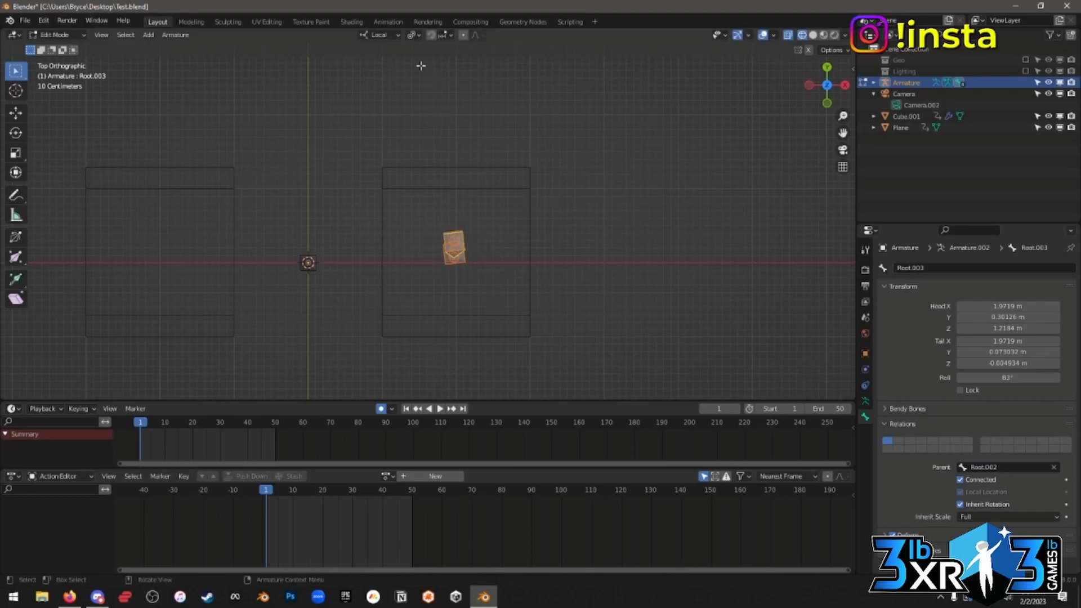
Switch the pivot point to Median Point and try rotating the three side bones.
click(413, 36)
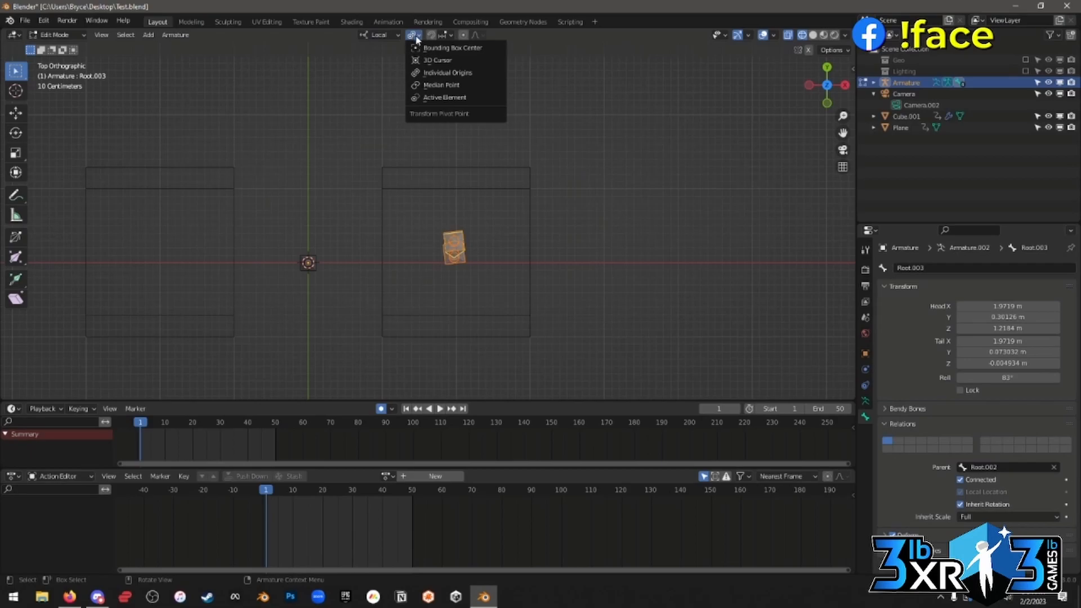
click(456, 85)
key(r)
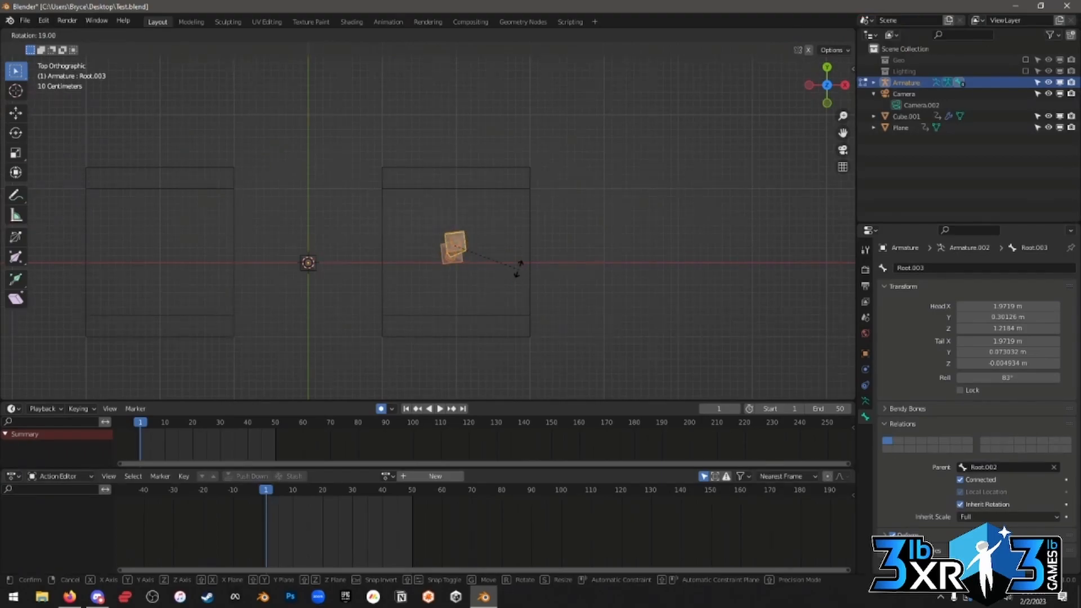
right_click(536, 207)
Set the pivot point to Active Element and try rotating the three side bones around the active bone.
click(414, 38)
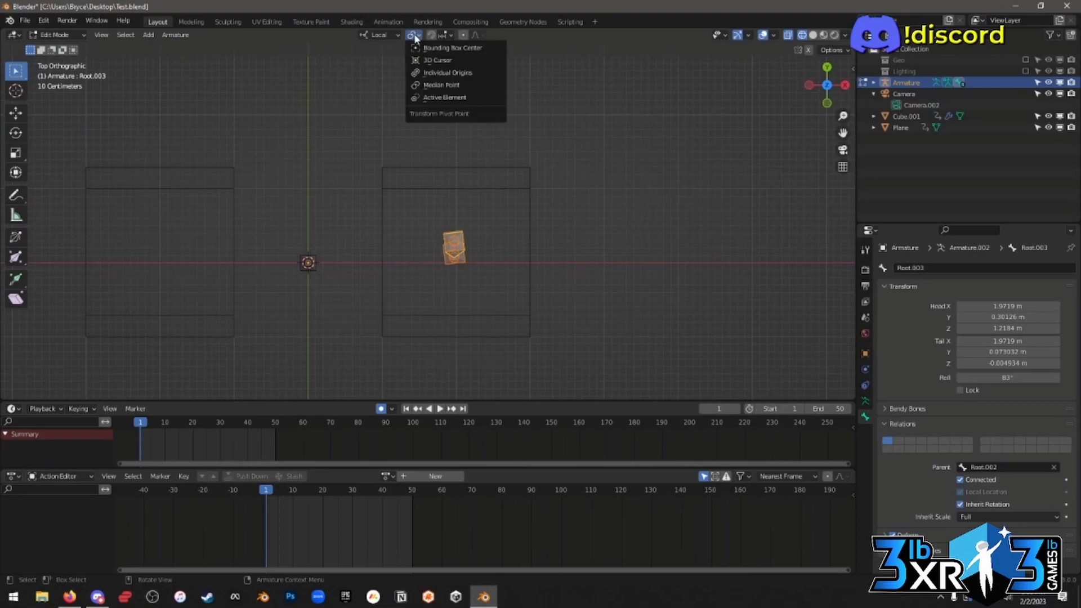
click(440, 98)
key(r)
click(501, 147)
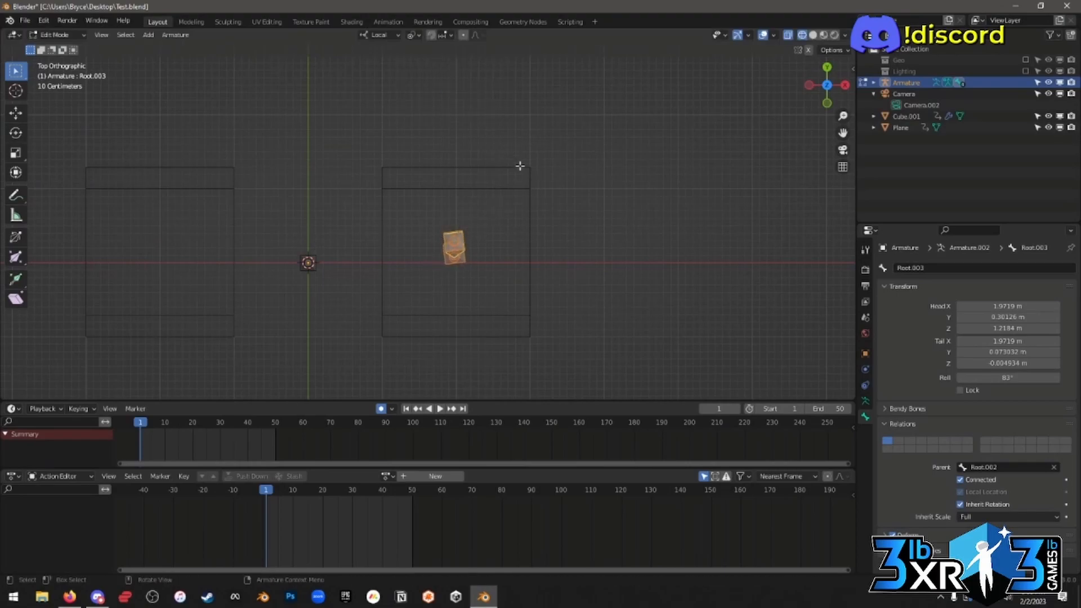
Try rotating only the uppermost bone of the side chain in the Top view.
click(470, 263)
key(r)
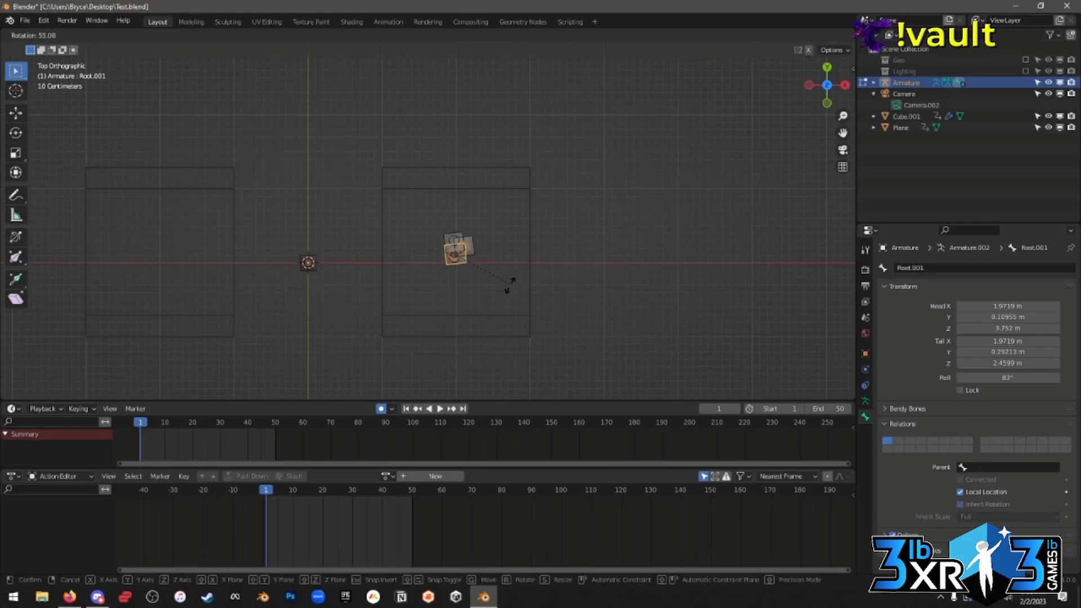
right_click(518, 241)
middle_drag(533, 233, 483, 175)
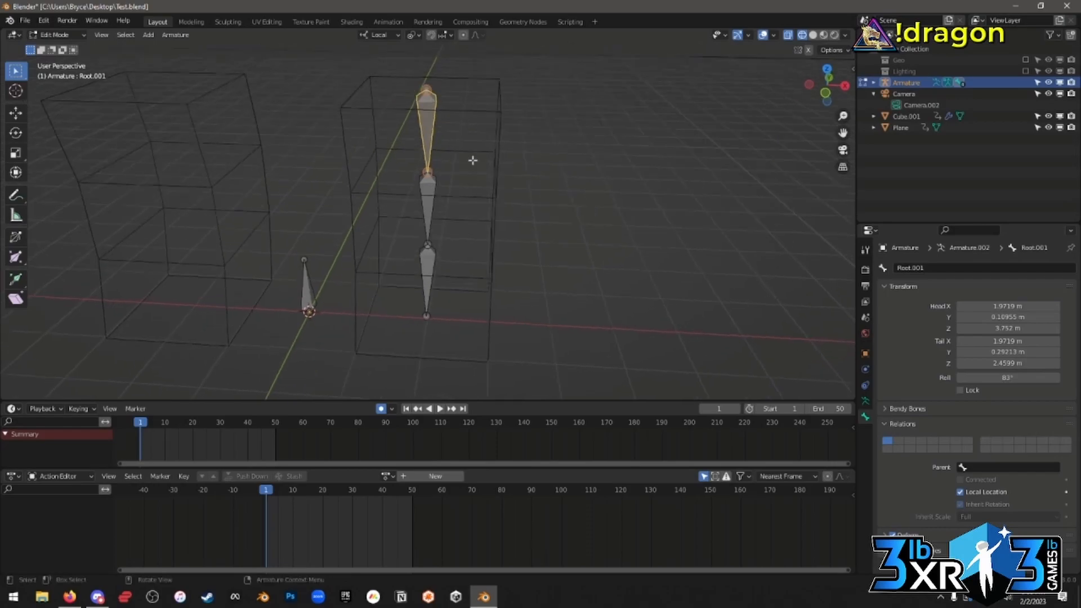
In Pose Mode, try rotating the side chain's uppermost bone and its middle bone.
click(419, 207)
click(427, 264)
click(433, 114)
key(Tab)
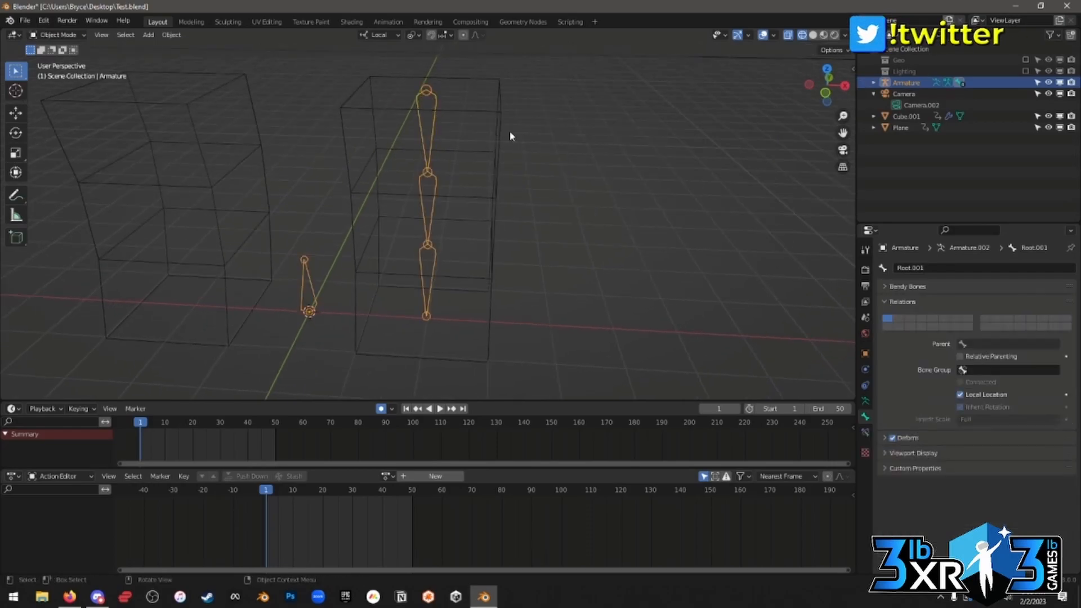
key(ctrl+Tab)
key(r)
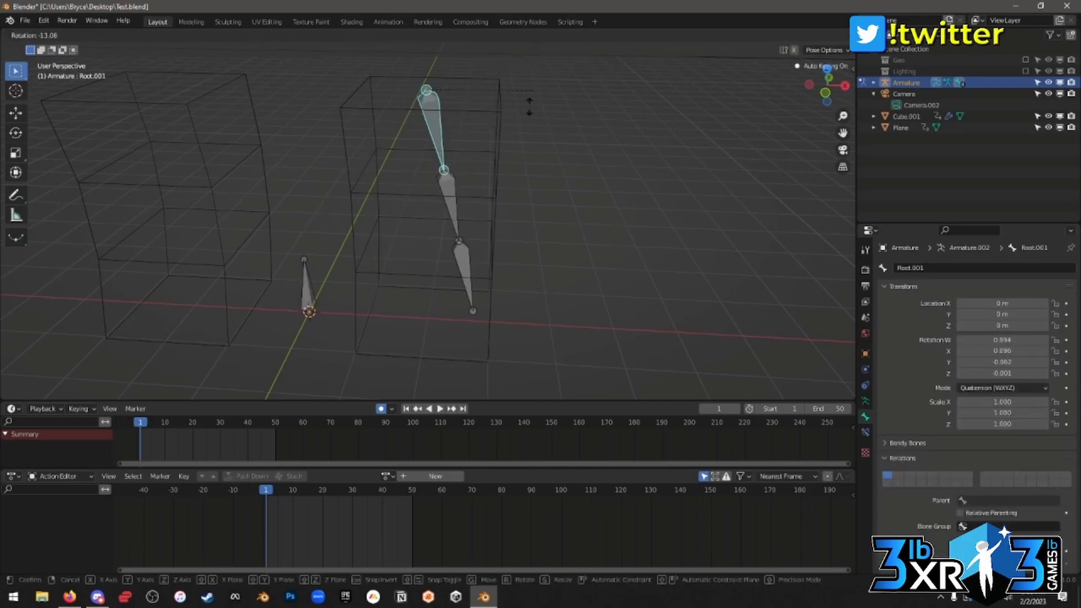
key(Escape)
click(429, 203)
key(r)
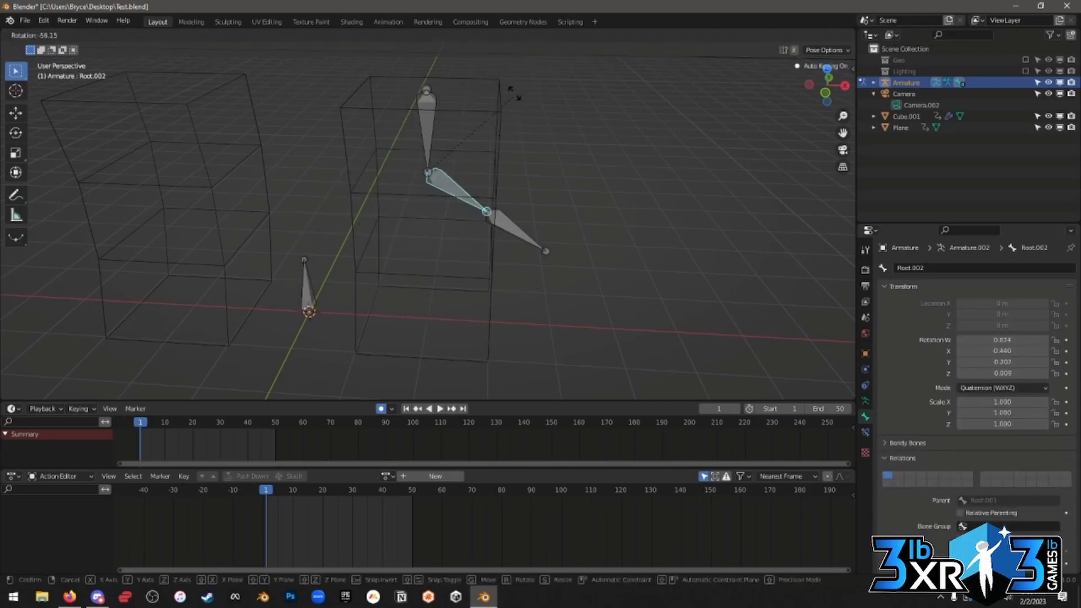
key(Escape)
Check the side chain's hierarchy by selecting its lower, middle and uppermost bones in turn.
click(427, 281)
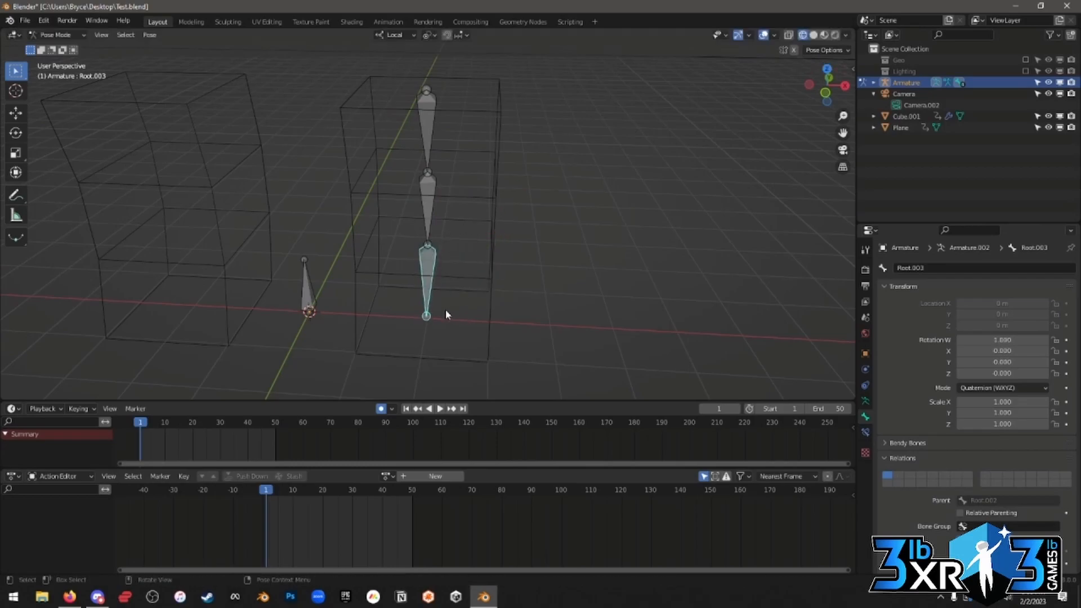
click(428, 203)
click(434, 121)
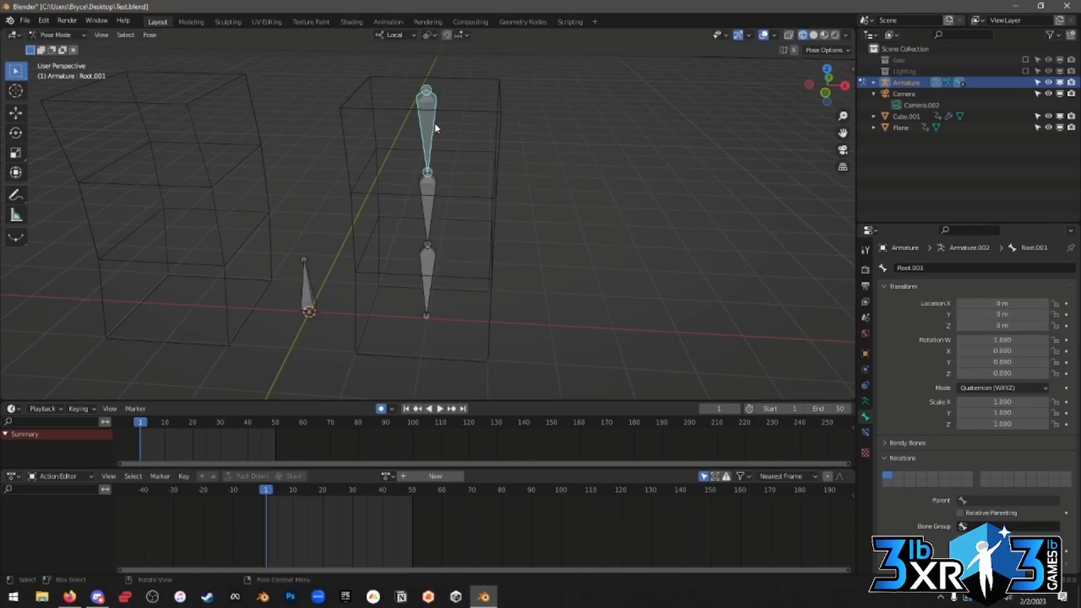
click(432, 285)
click(435, 96)
In Edit Mode, set the roll of the side chain's uppermost bone to 0°.
key(Tab)
middle_drag(514, 275, 518, 232)
key(KP_7)
scroll(487, 307, up, 6)
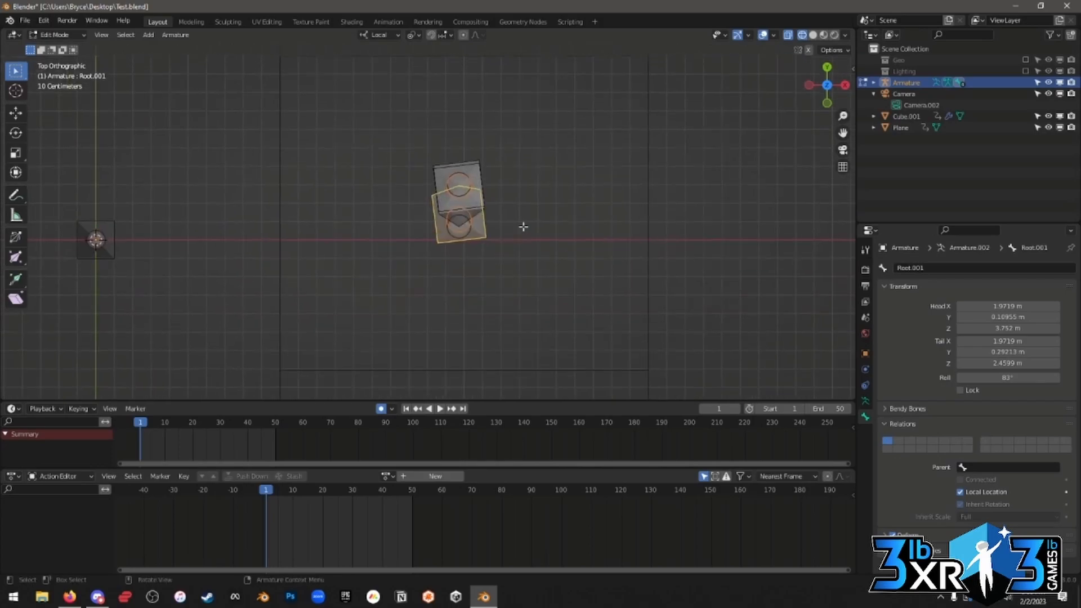
key(r)
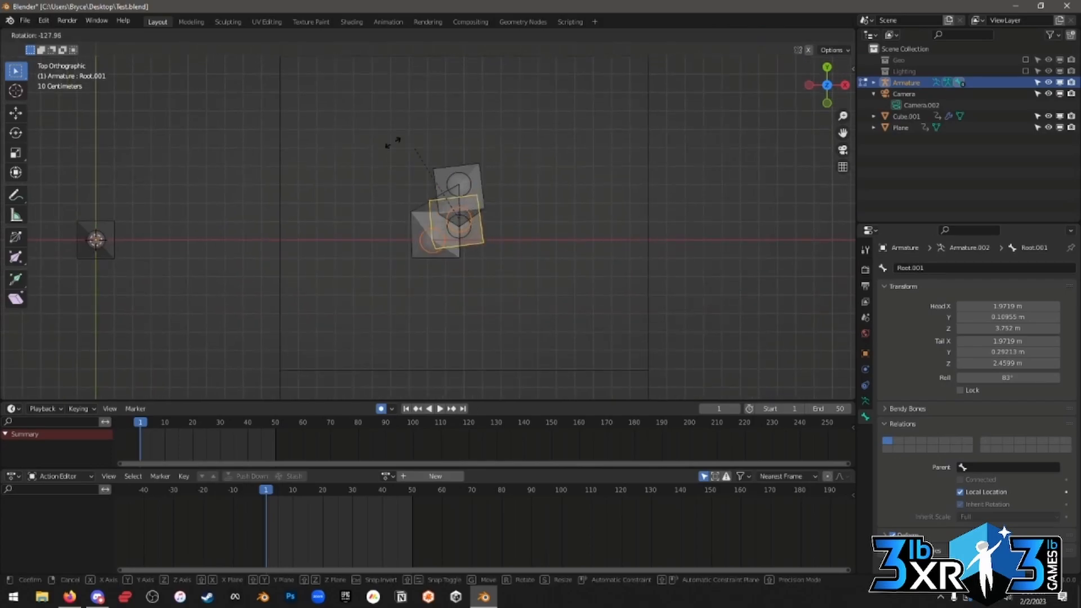
click(447, 144)
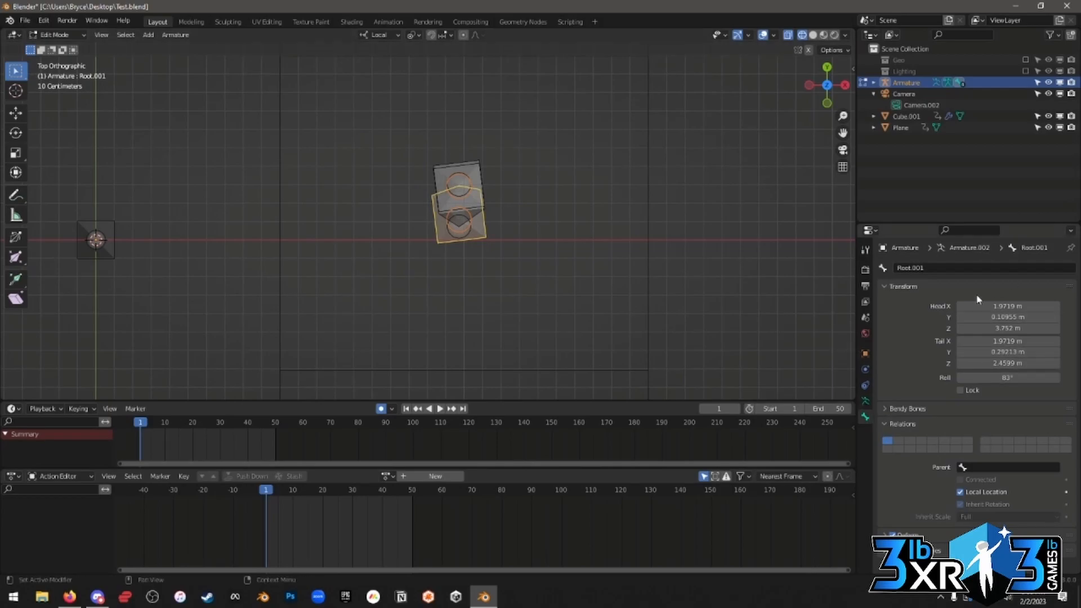
click(1005, 381)
text(0)
key(Return)
Set the roll of the side chain's middle and lowest bones to 0°.
click(474, 165)
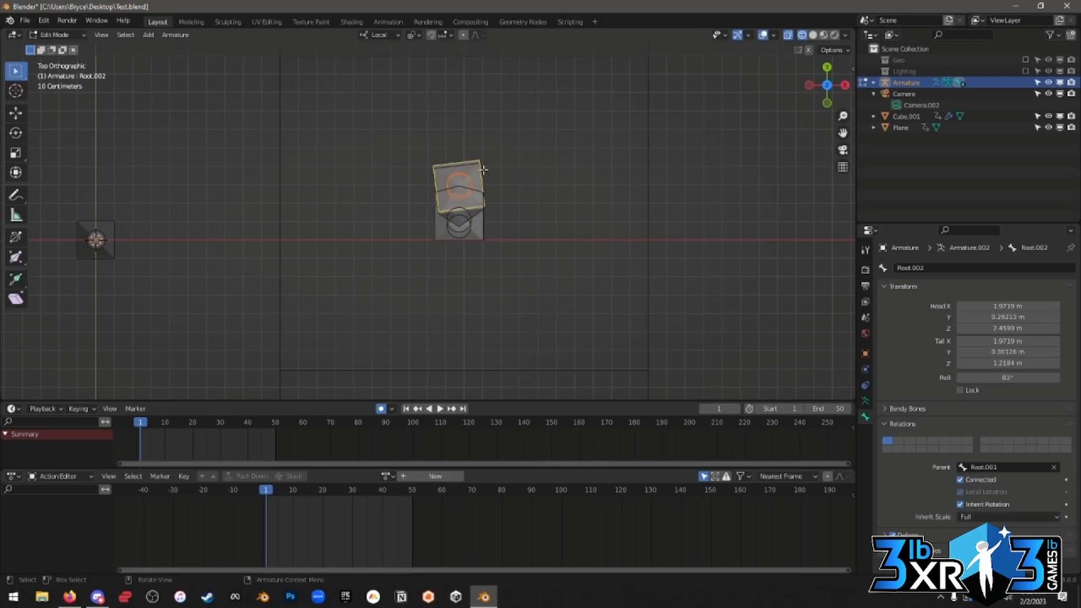
click(1007, 378)
text(0)
key(Return)
click(480, 182)
click(997, 382)
text(0)
key(Return)
Compare the roll and alignment of the Root bone and the side chain's bones from several angles.
click(112, 223)
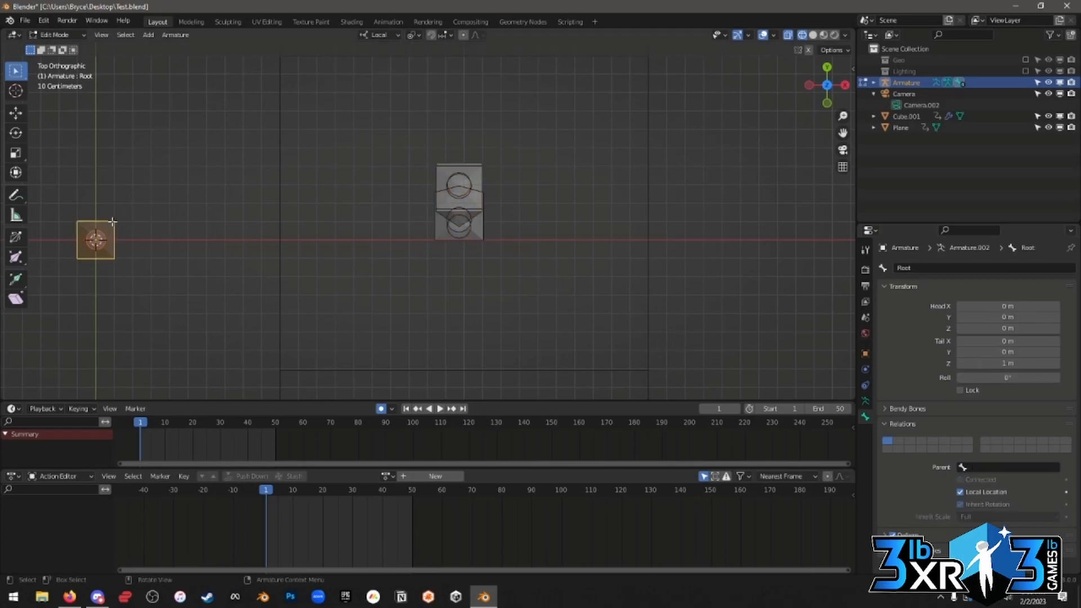
click(455, 182)
click(481, 167)
middle_drag(510, 271, 478, 191)
scroll(484, 214, down, 4)
middle_drag(501, 246, 531, 220)
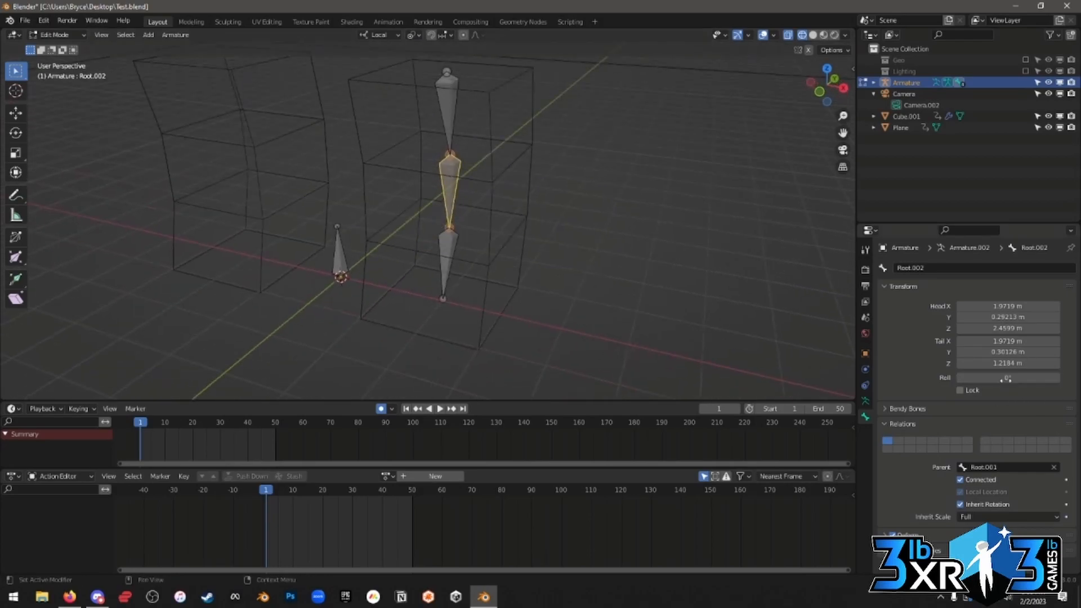
middle_drag(389, 104, 400, 96)
middle_drag(523, 166, 439, 144)
middle_drag(475, 187, 477, 201)
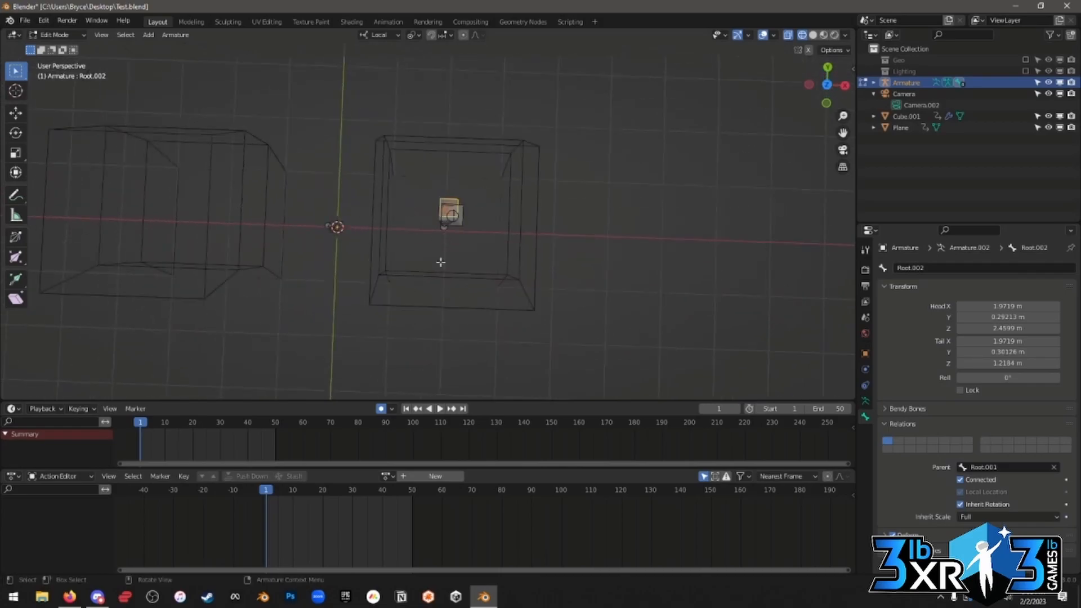
middle_drag(456, 280, 401, 111)
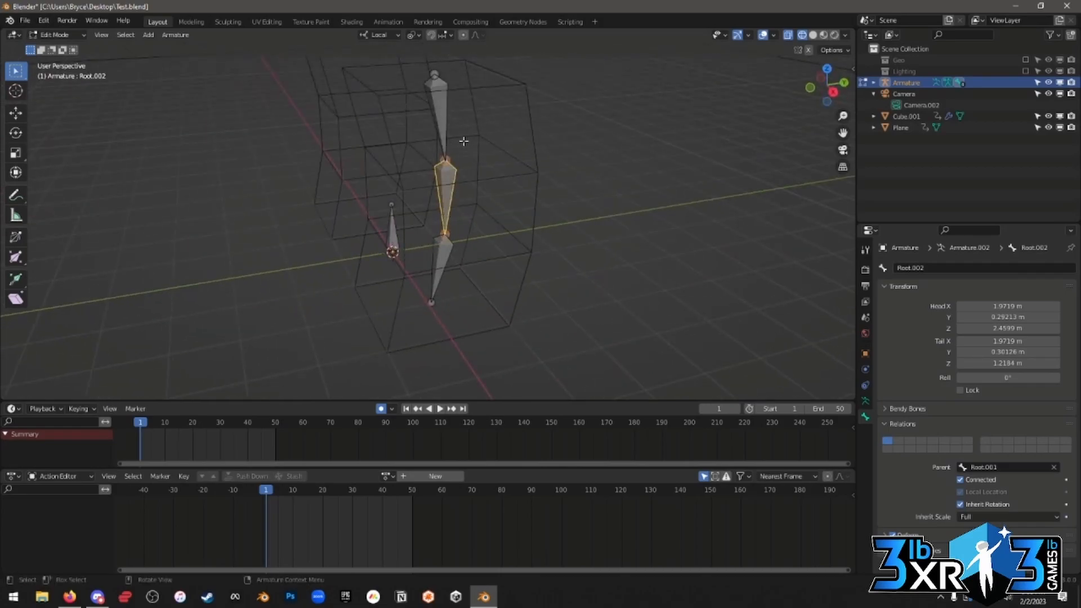
middle_drag(460, 145, 449, 208)
middle_drag(373, 234, 437, 169)
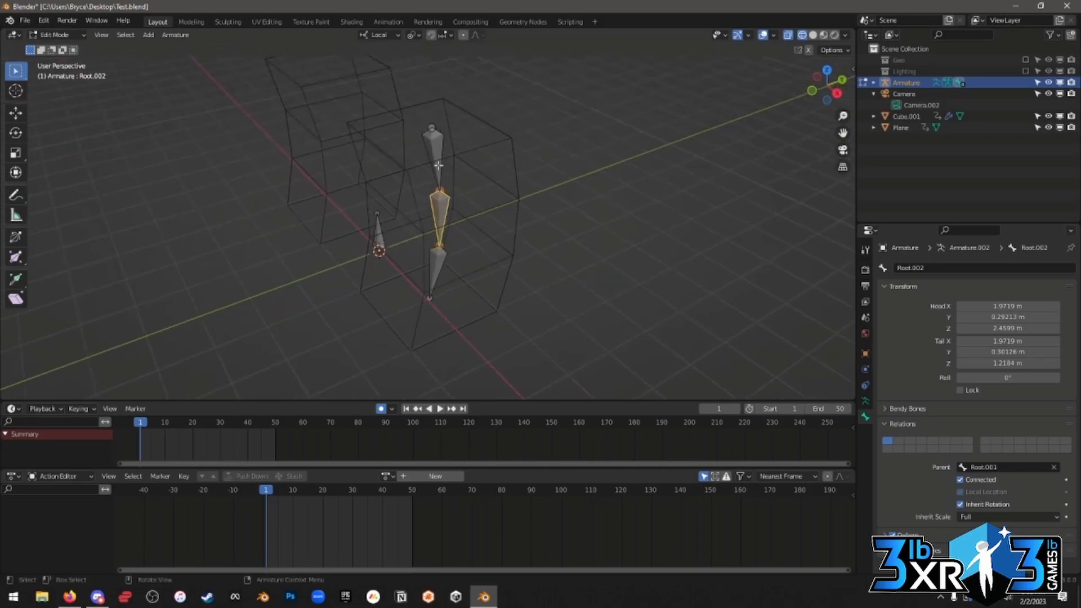
middle_drag(356, 257, 482, 237)
Rename the side chain's uppermost bone as UpperLeg.L.
click(415, 95)
click(423, 189)
click(419, 260)
click(415, 105)
click(955, 268)
text(UpperLeg.L)
key(Return)
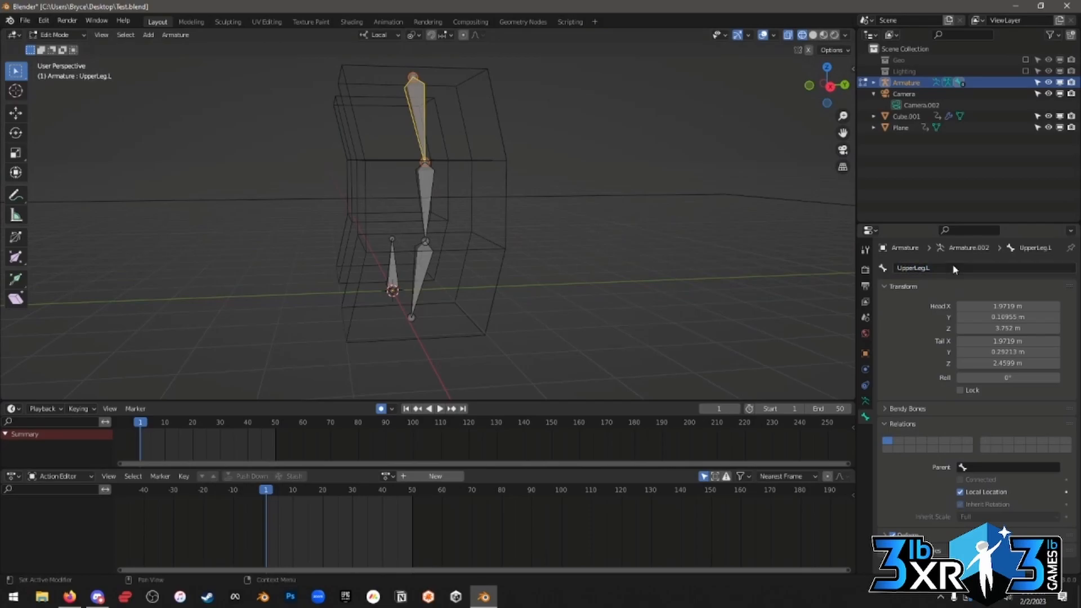
Rename the side chain's middle bone as MidLeg.L.
middle_drag(491, 204, 557, 220)
scroll(495, 202, up, 4)
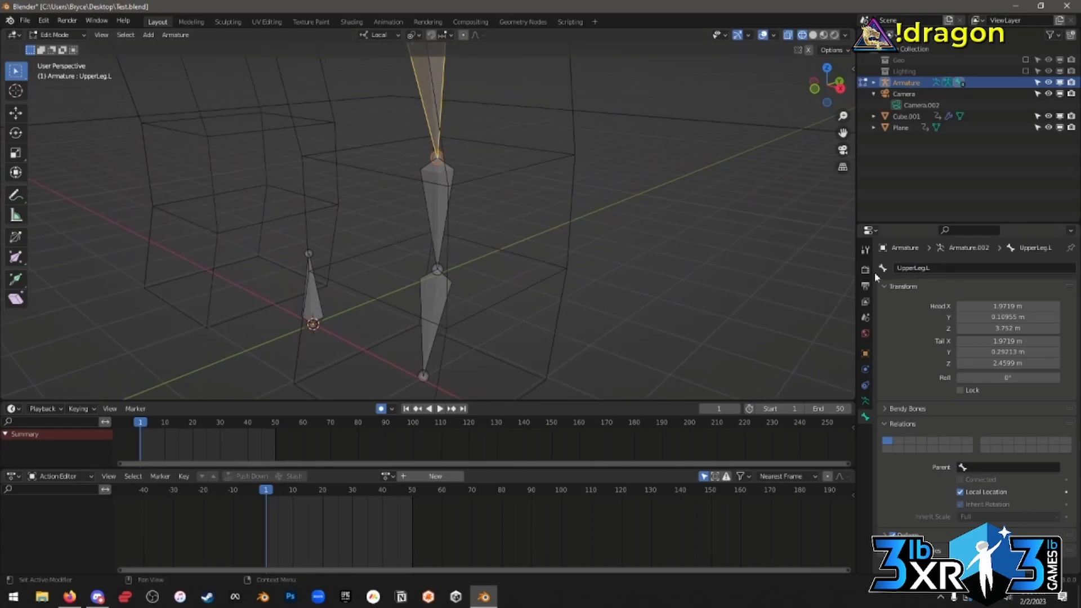
scroll(530, 243, down, 2)
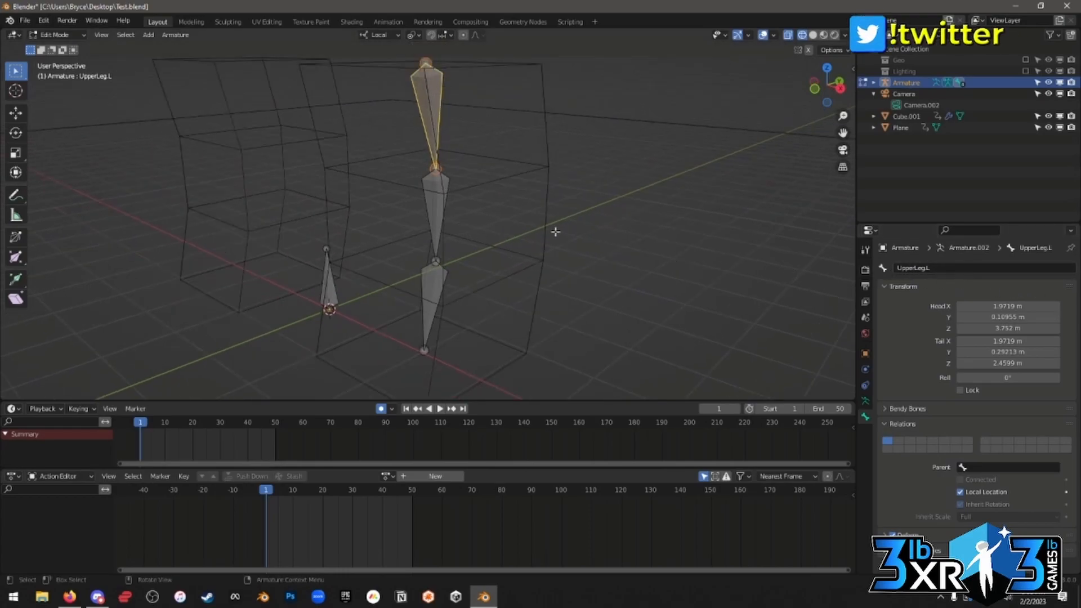
click(440, 207)
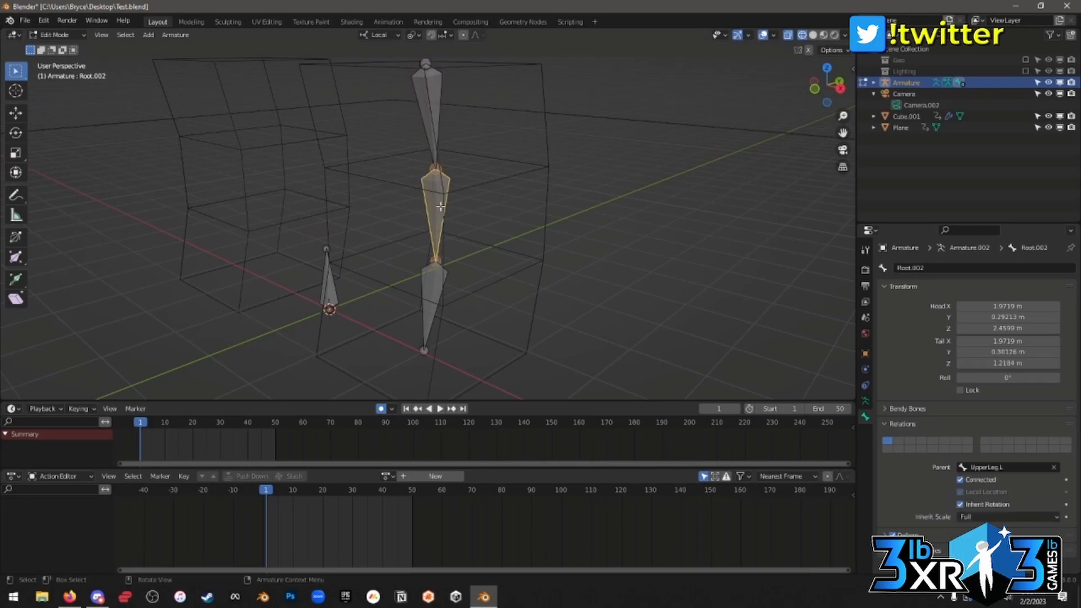
click(940, 269)
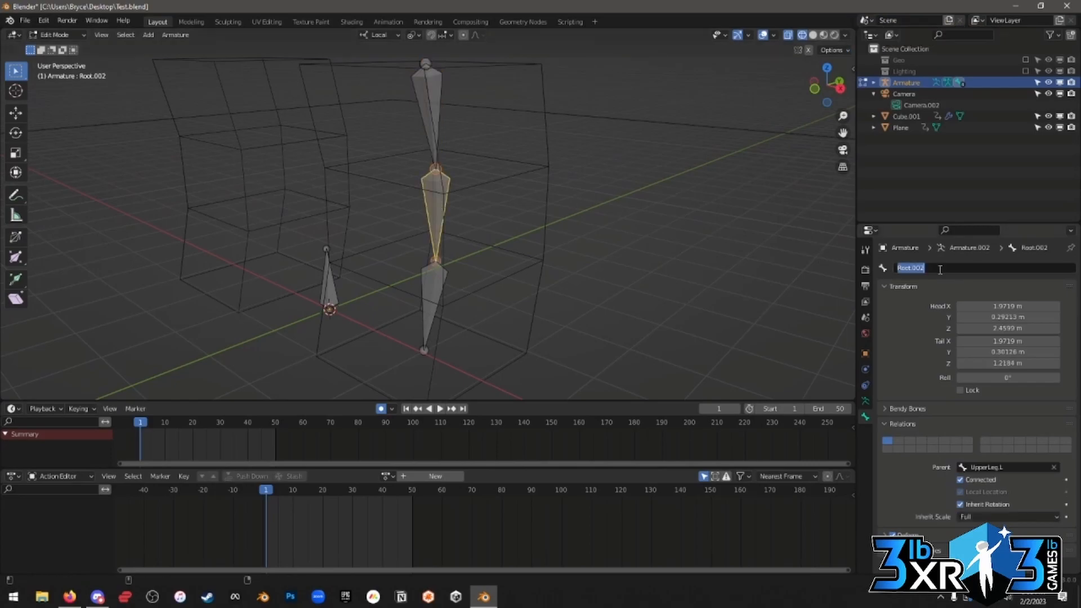
text(MidLeg.L)
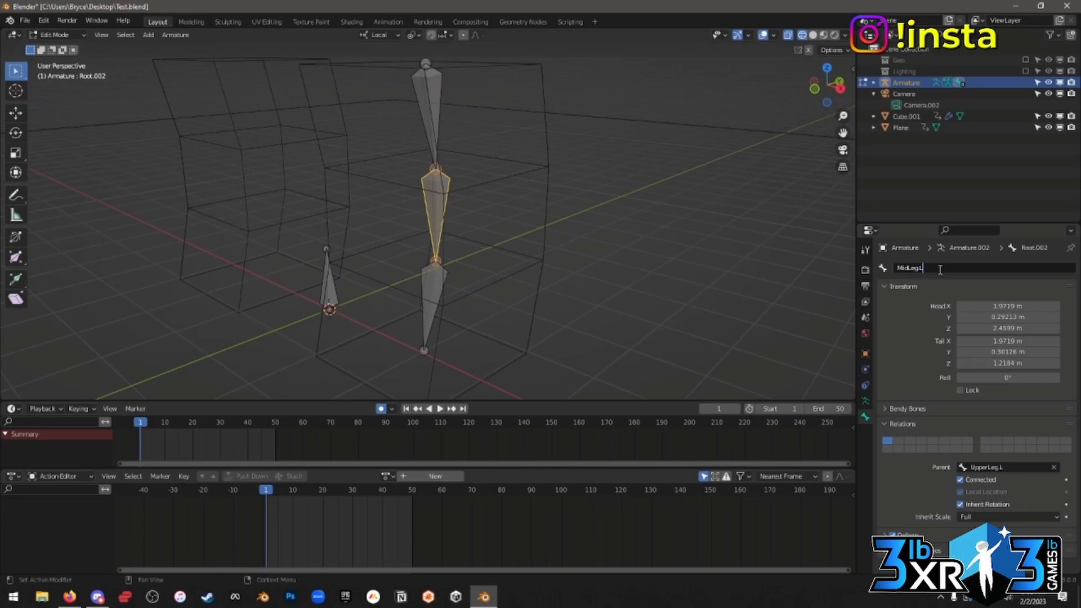
key(Return)
Rename the side chain's lowest bone as LowLeg.L.
click(429, 278)
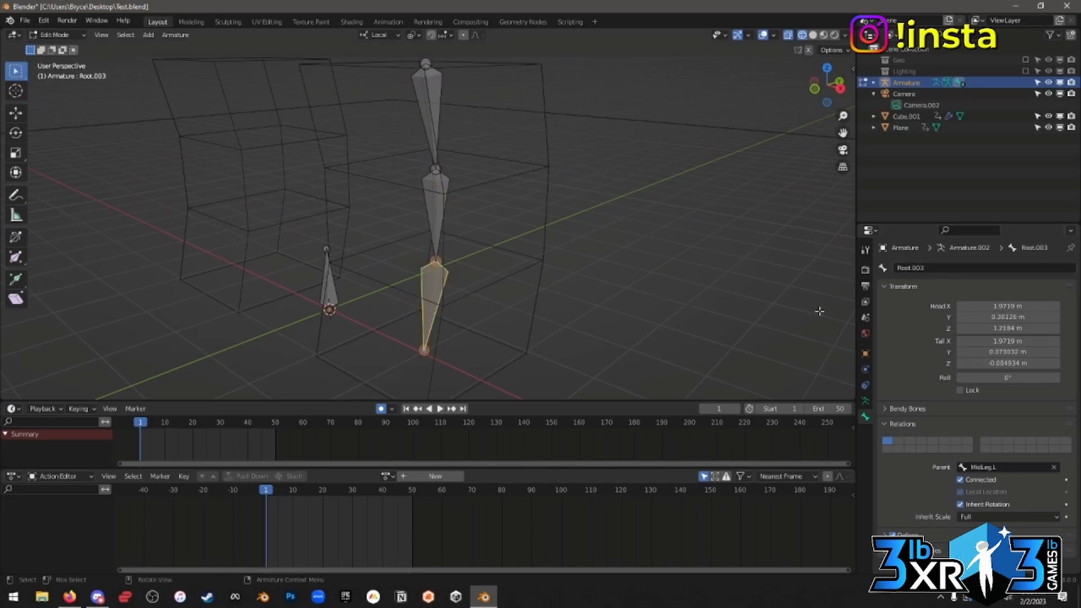
click(936, 267)
text(LowLeg.L)
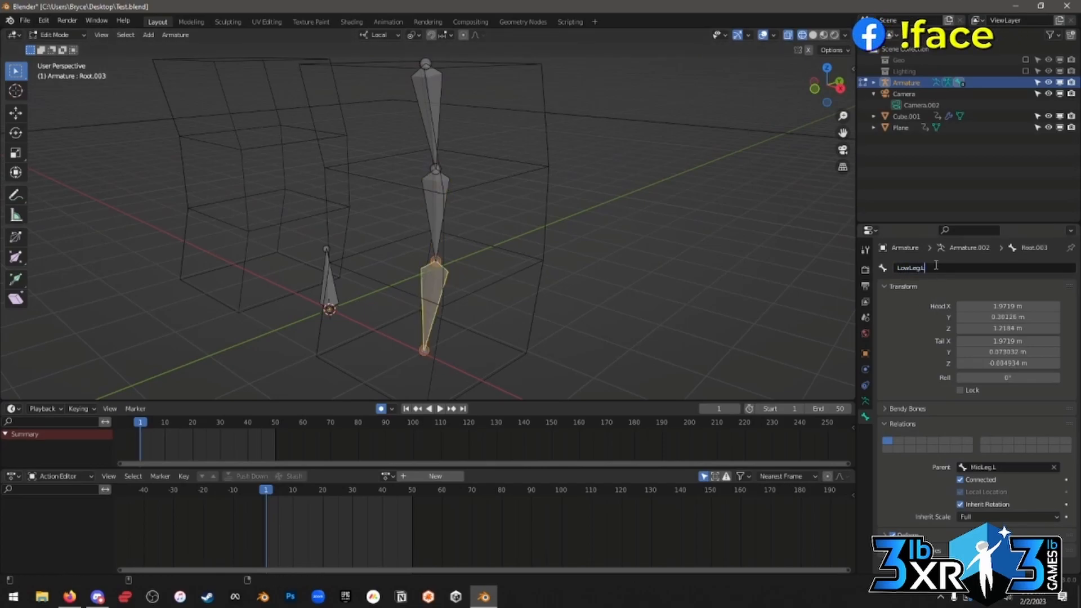
key(Return)
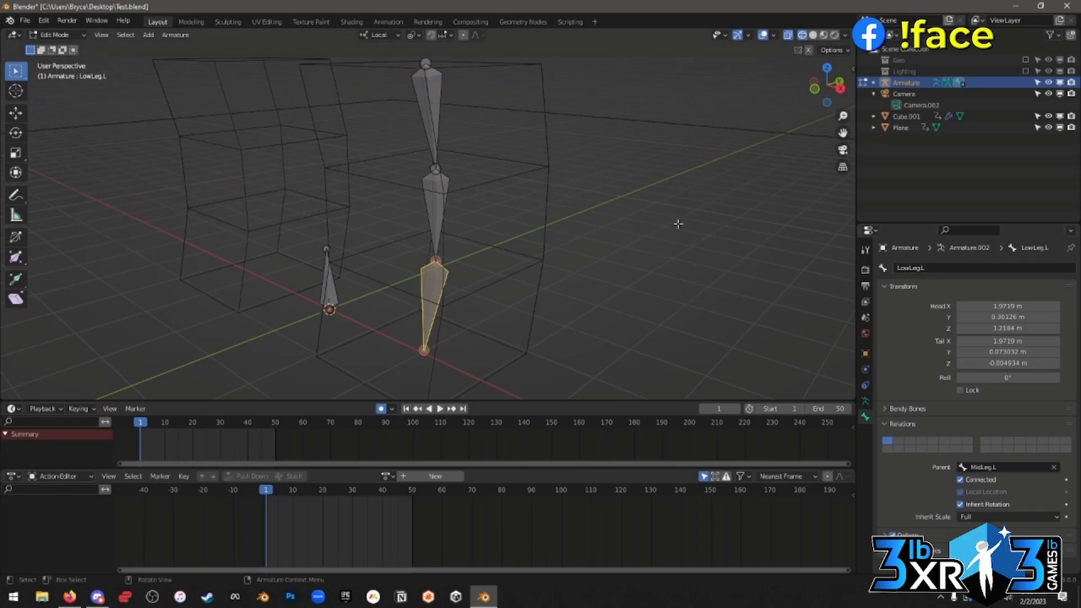
Select the UpperLeg.L, MidLeg.L and LowLeg.L bones together and symmetrize them to the opposite block.
middle_drag(500, 210, 599, 248)
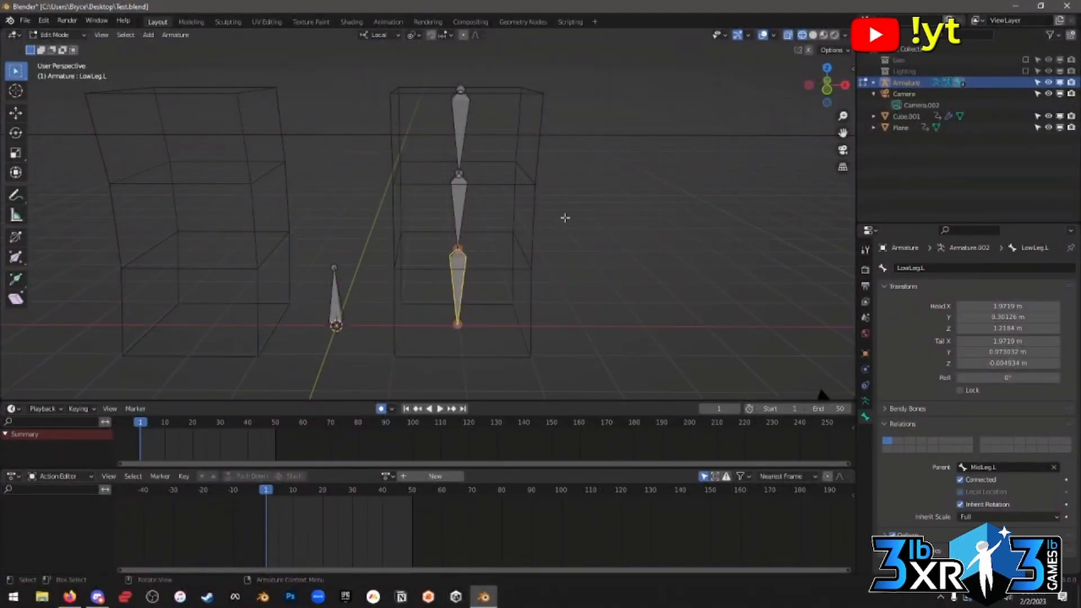
scroll(564, 217, down, 1)
shift+middle_drag(565, 217, 620, 222)
key(ctrl+l)
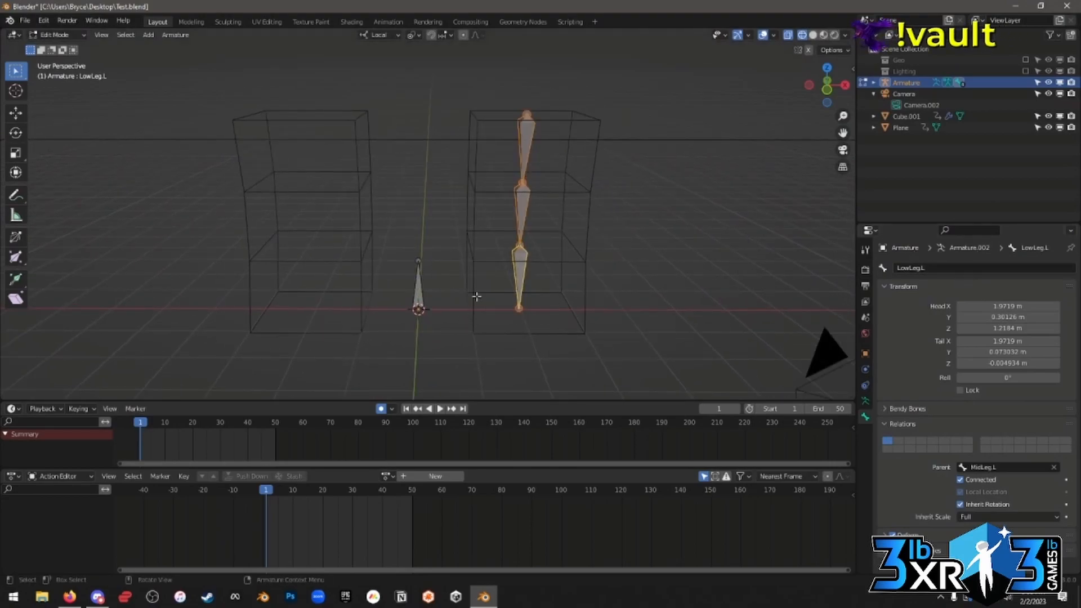
click(423, 282)
drag(589, 102, 501, 323)
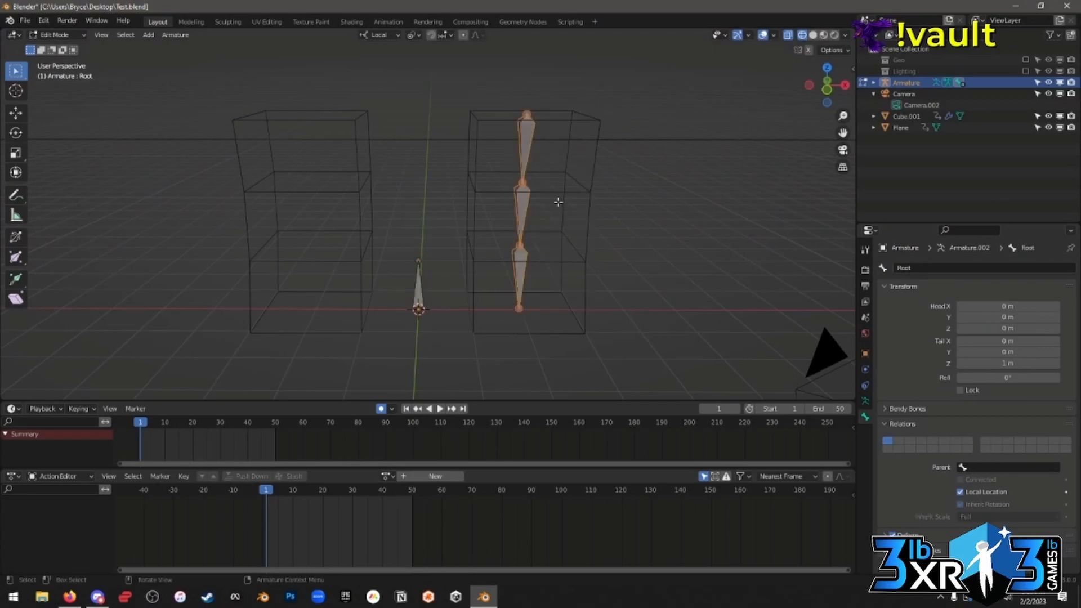
click(528, 150)
click(521, 221)
click(519, 275)
drag(579, 91, 483, 365)
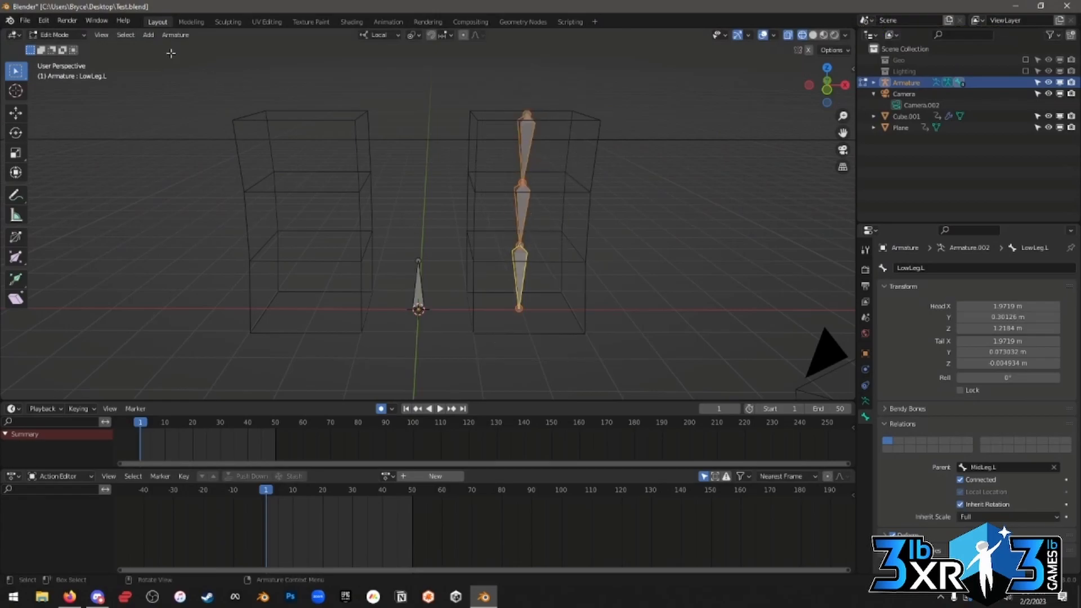
click(172, 35)
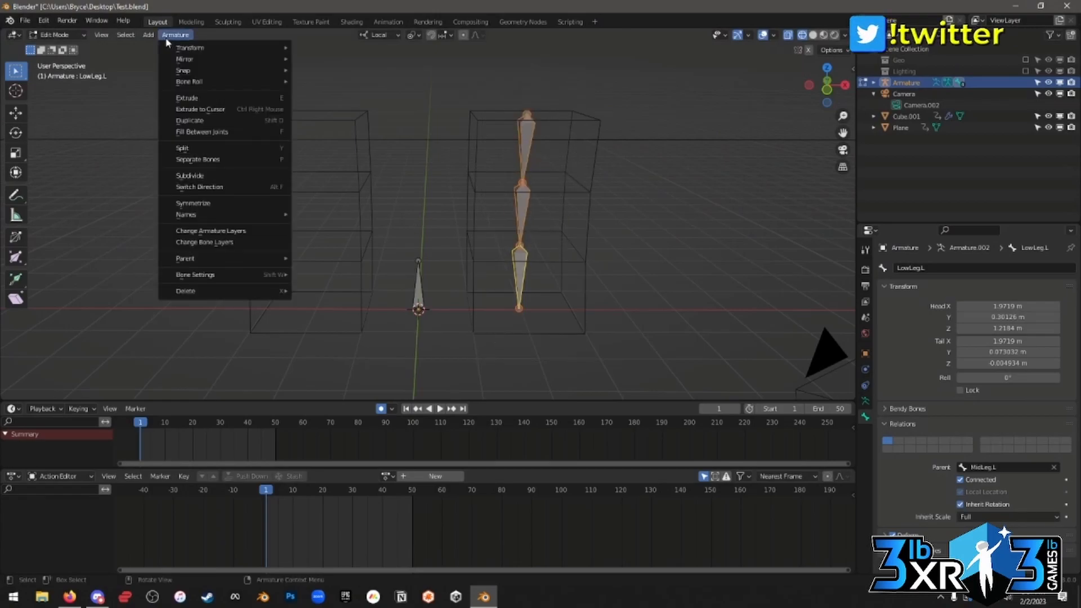
click(222, 204)
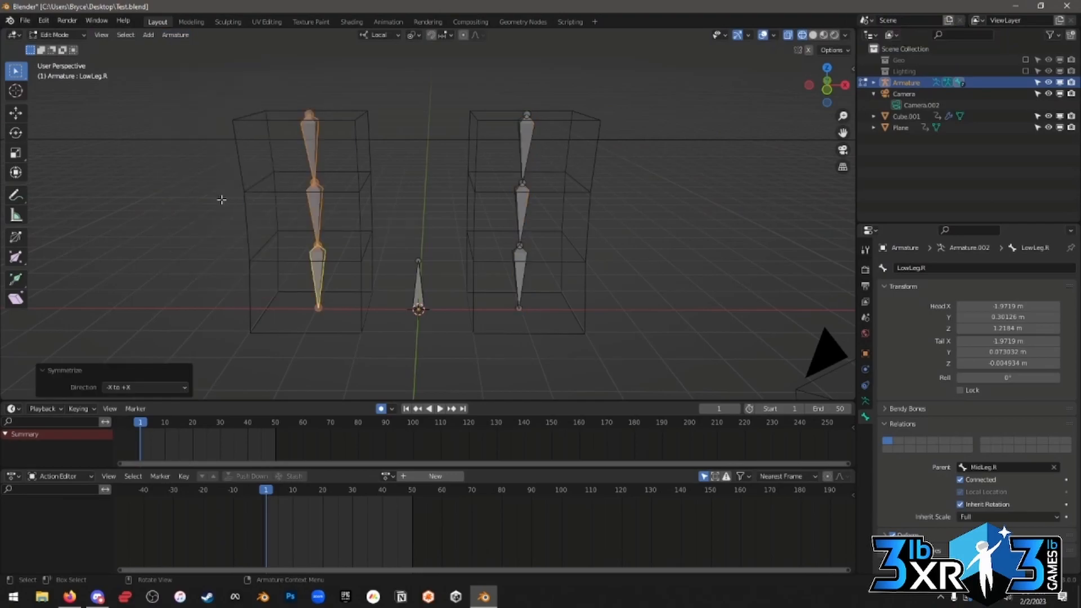
Check the names of the mirrored upper, middle and lower leg bones.
click(309, 160)
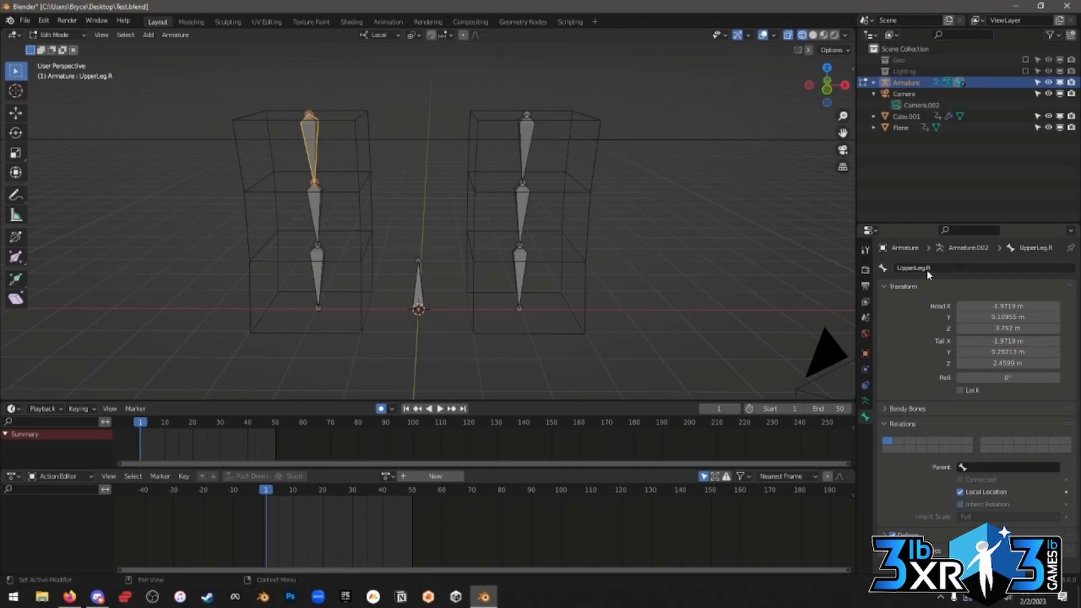
click(315, 214)
click(319, 265)
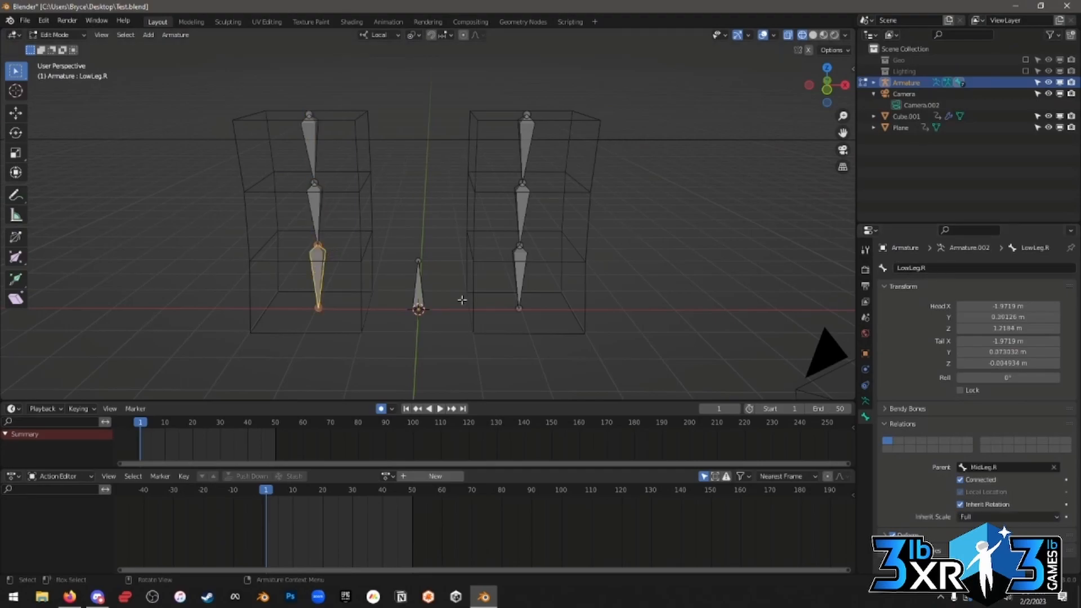
middle_drag(443, 313, 405, 198)
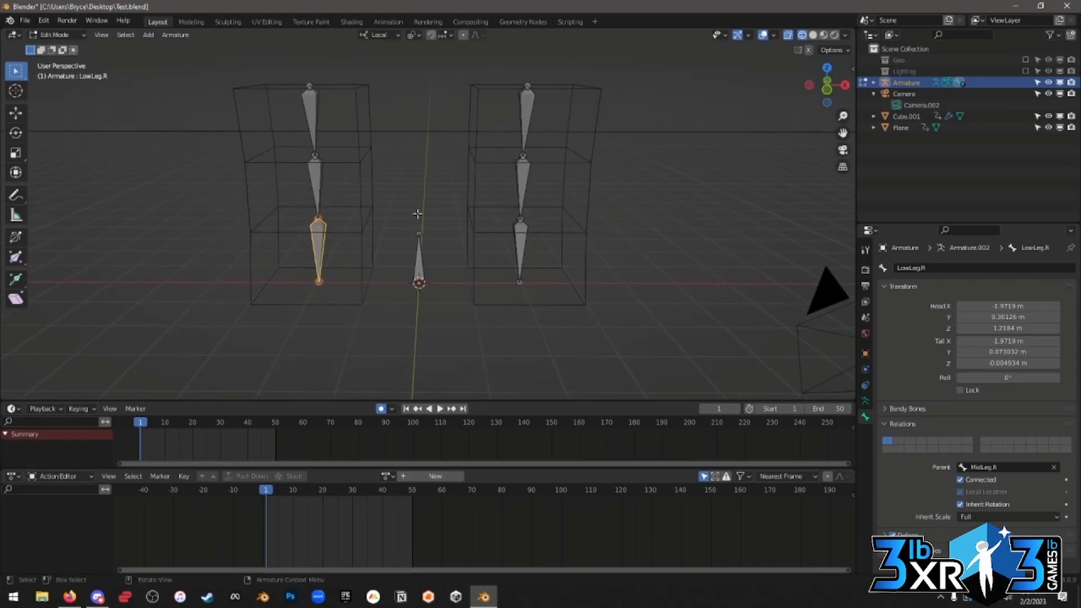
middle_drag(440, 215, 470, 246)
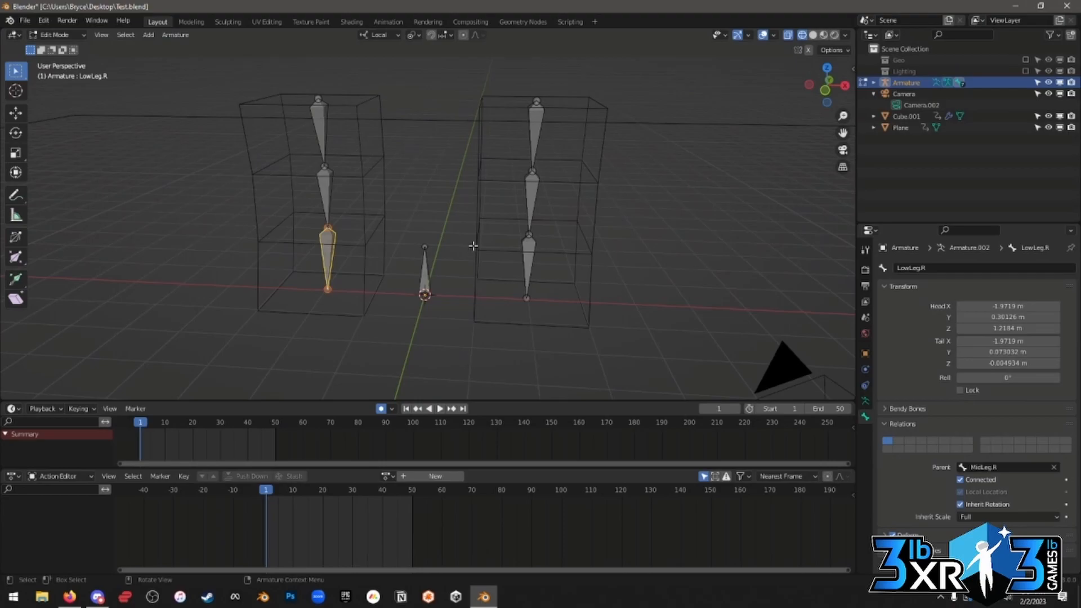
Review the Root bone and each left leg bone in turn, including the chain's bend in the Right view.
click(426, 270)
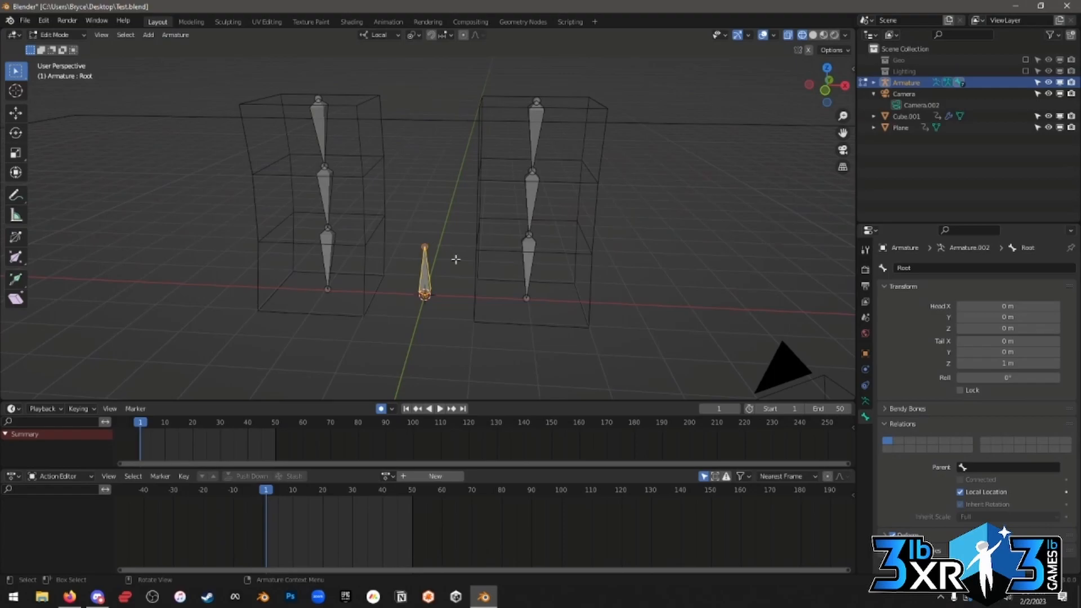
click(532, 128)
click(532, 196)
click(529, 245)
key(KP_3)
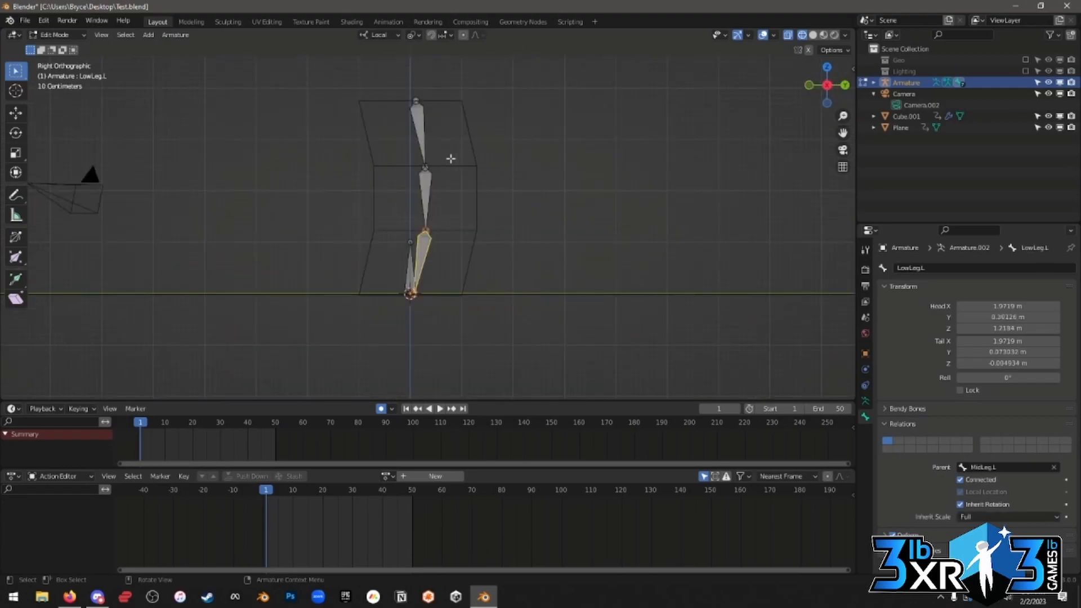
scroll(449, 158, up, 2)
click(417, 112)
click(424, 174)
click(422, 256)
middle_drag(485, 174, 584, 192)
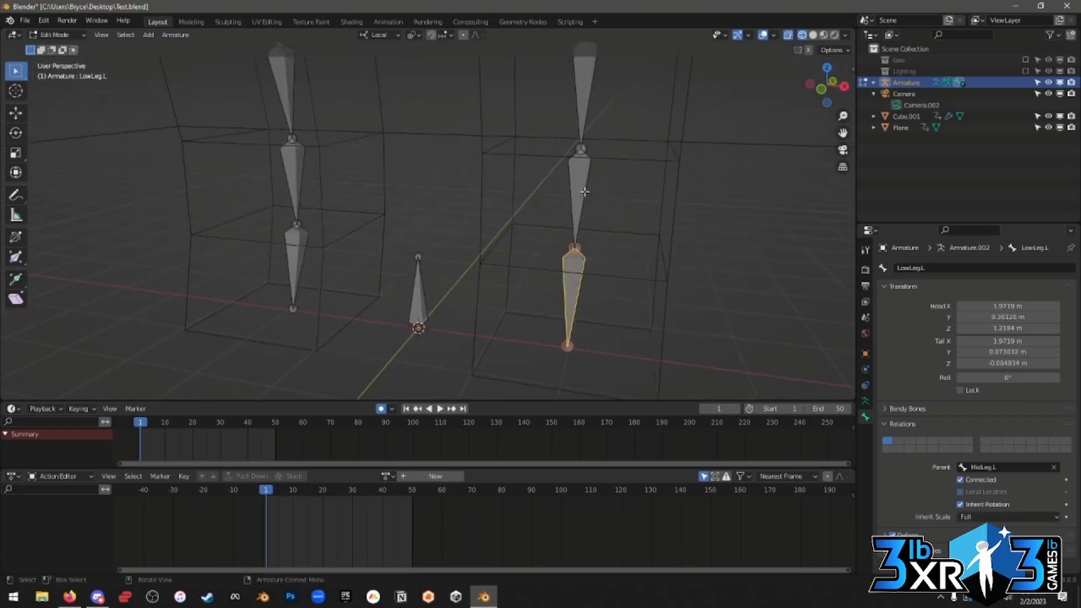
Select the whole left leg chain and examine its bend against the block in perspective and the Right view.
middle_drag(701, 162, 604, 250)
drag(577, 123, 439, 334)
middle_drag(458, 285, 469, 231)
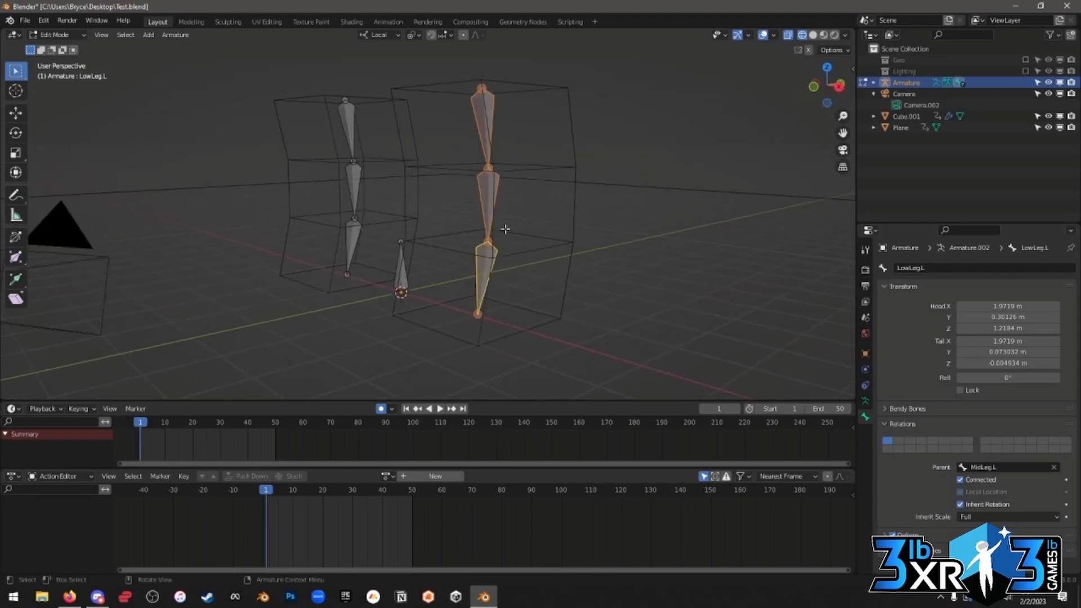
key(ctrl+Tab)
key(ctrl+Tab)
middle_drag(506, 233, 474, 233)
key(KP_3)
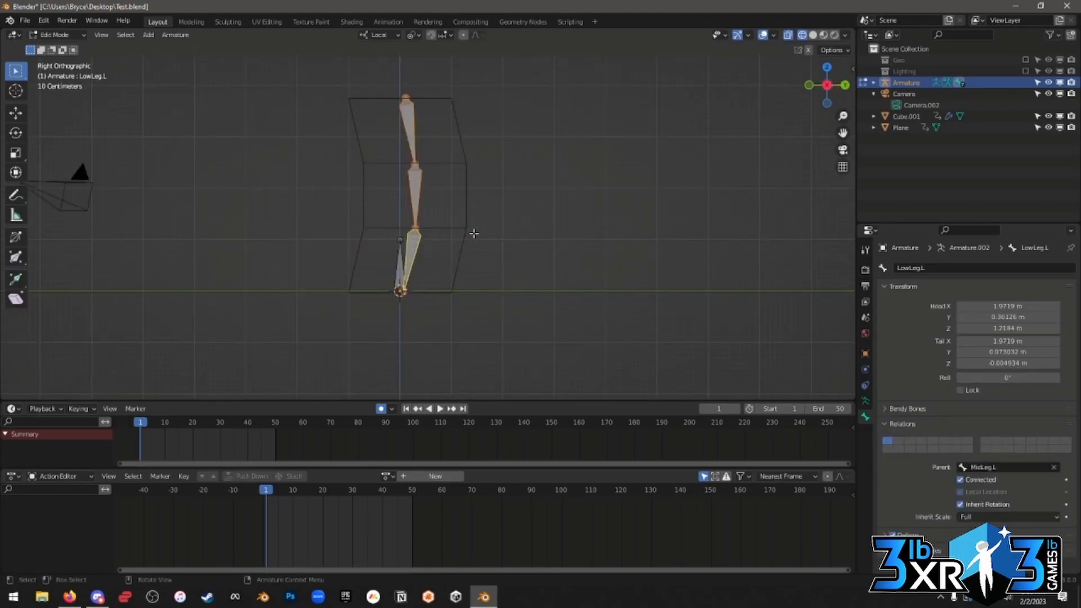
scroll(474, 233, up, 2)
middle_drag(473, 233, 504, 243)
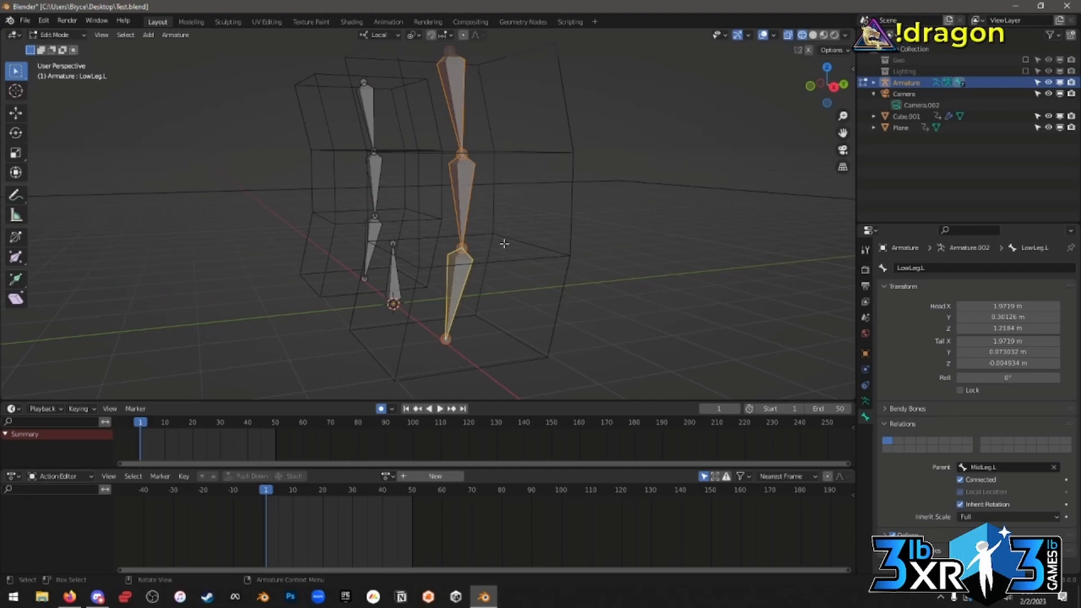
Select the UpperLeg.L bone in Pose Mode, and return the armature to Object Mode.
key(ctrl+Tab)
click(456, 87)
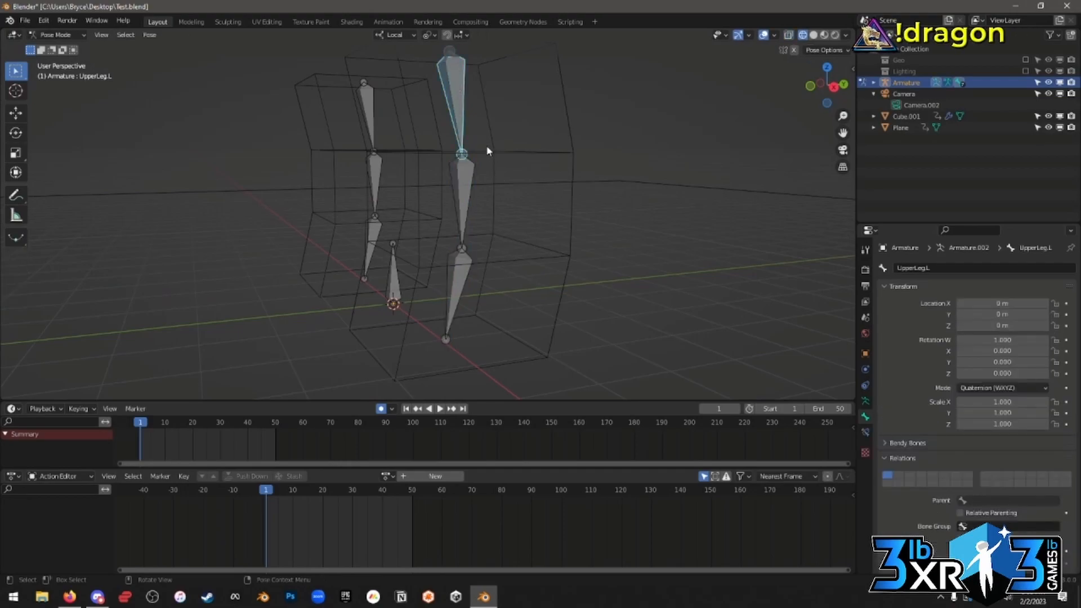
key(ctrl+Tab)
middle_drag(436, 232, 484, 245)
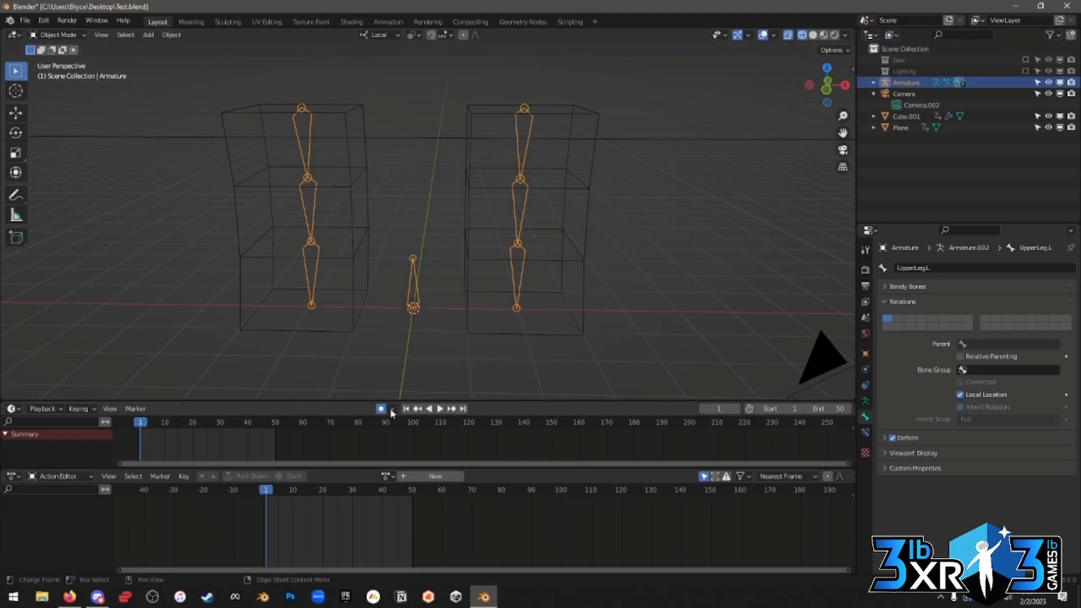
Try to move the UpperLeg.L bone in Edit Mode, and return to Object Mode.
key(Tab)
click(520, 138)
key(g)
right_click(458, 167)
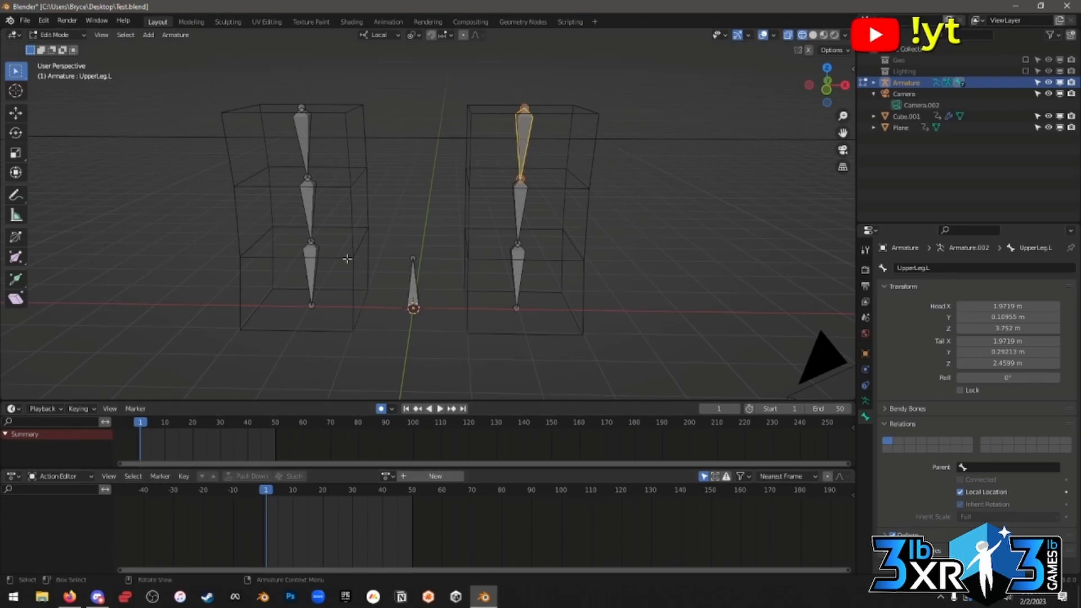
key(Tab)
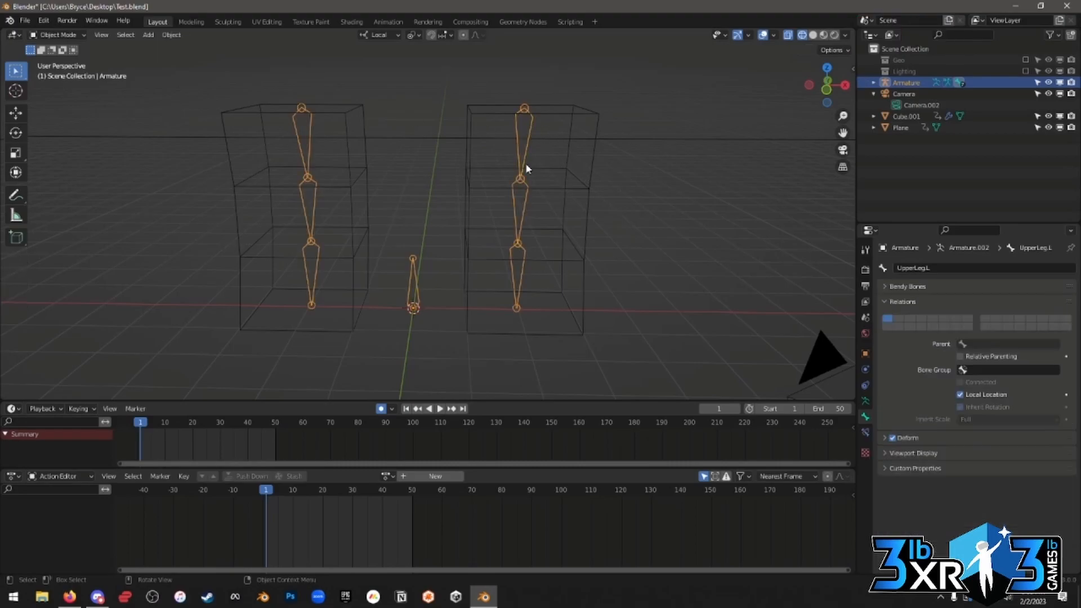
Switch the armature to Pose Mode, try rotating the UpperLeg.L bone outward, and undo the rotation.
click(58, 35)
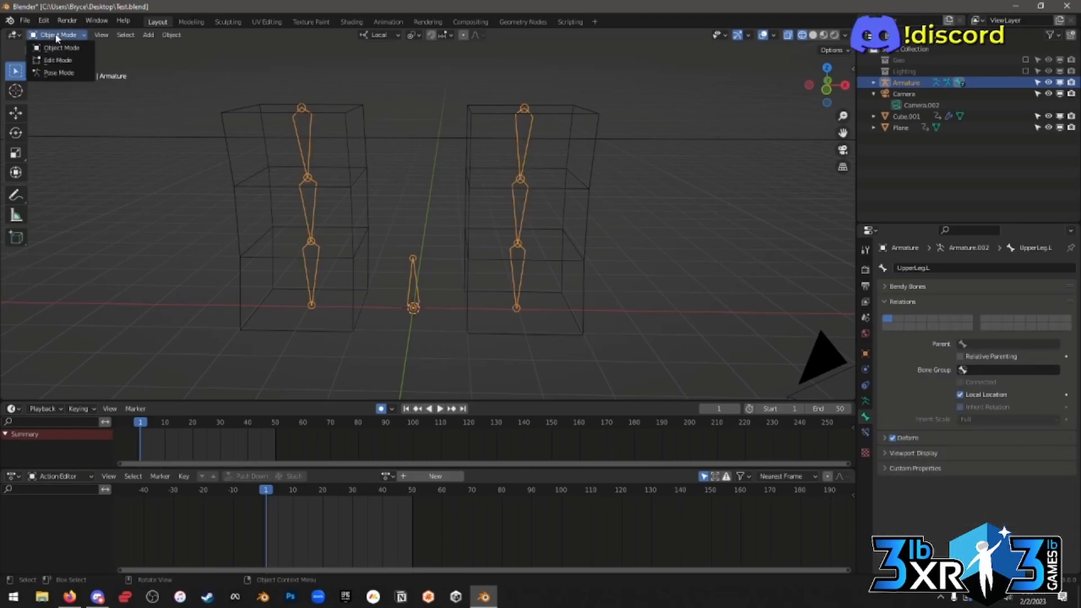
click(59, 73)
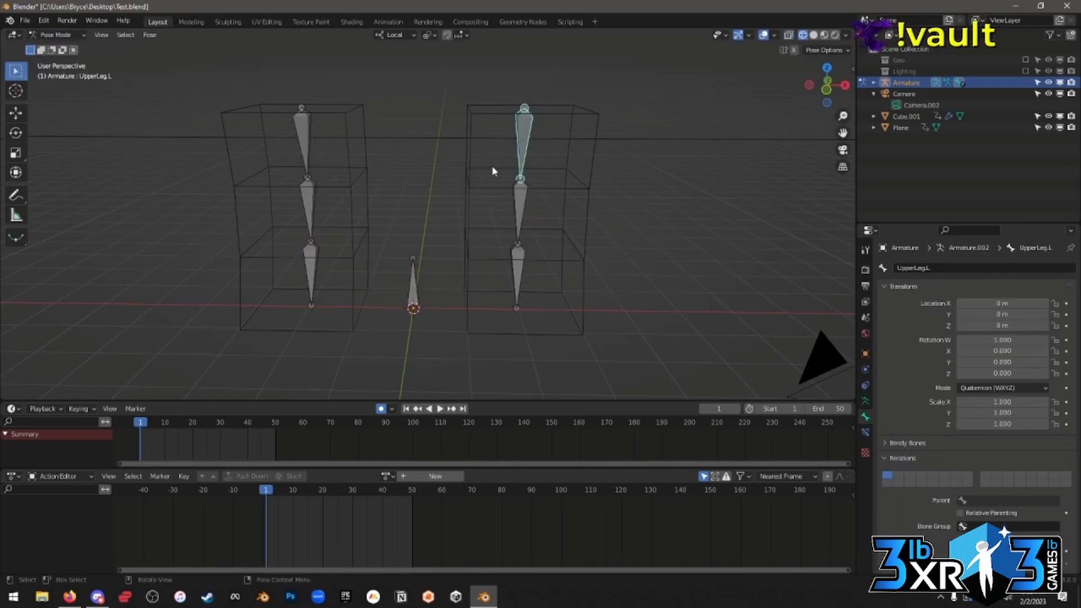
key(r)
click(573, 180)
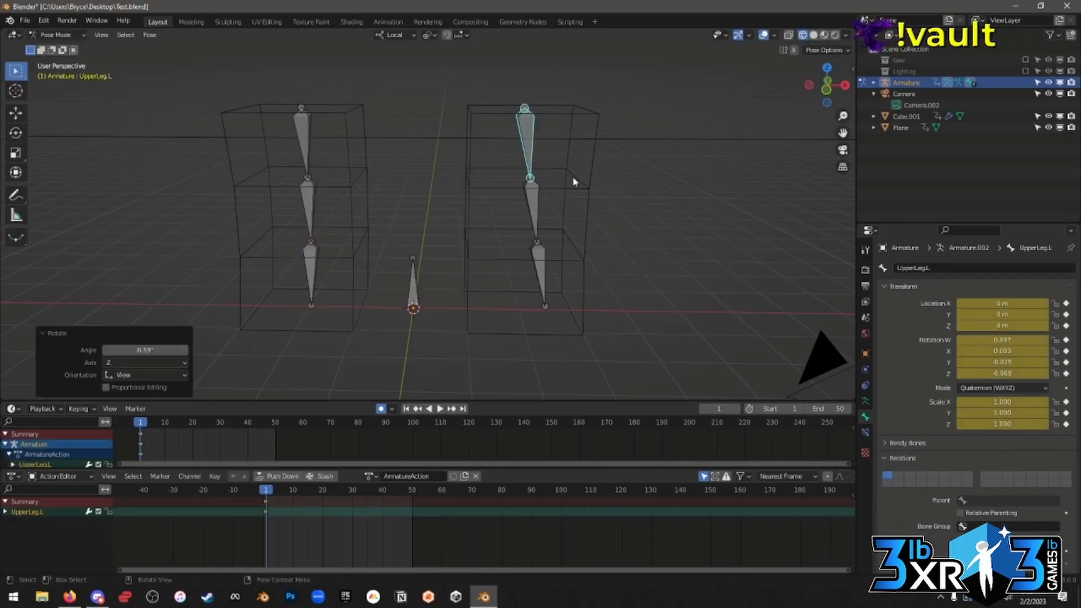
key(ctrl+z)
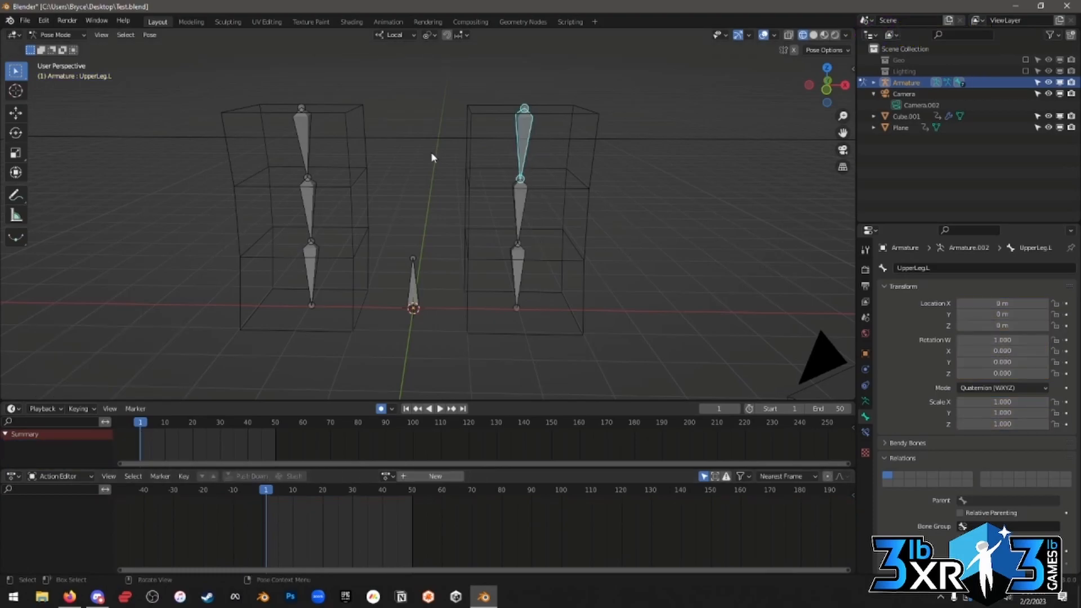
Review the UpperLeg.L, MidLeg.L and LowLeg.L bones repeatedly in Pose Mode from an angled view.
middle_drag(591, 180, 525, 228)
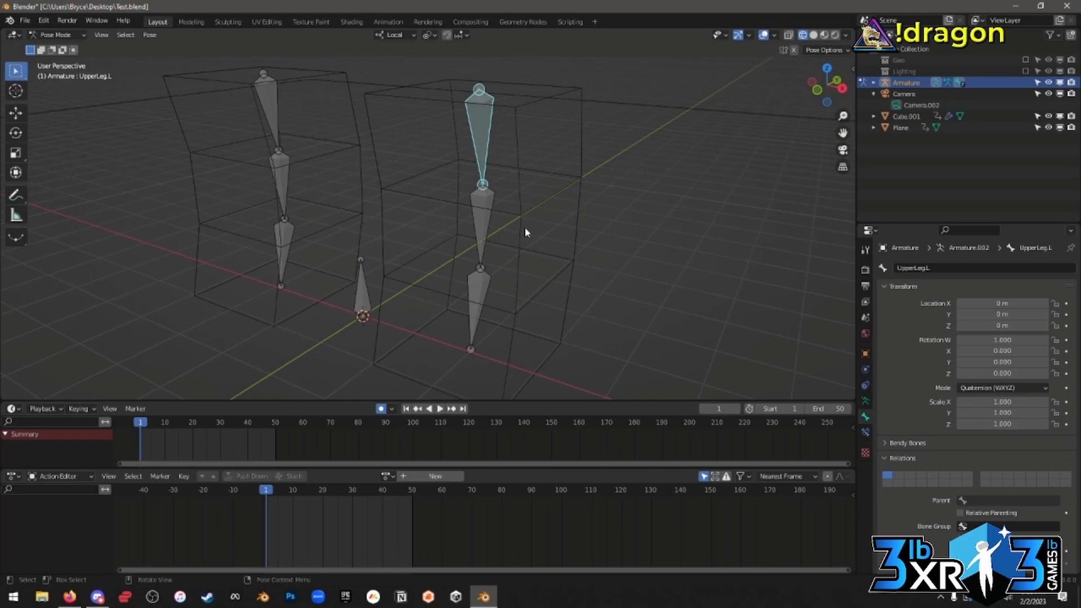
scroll(521, 224, down, 1)
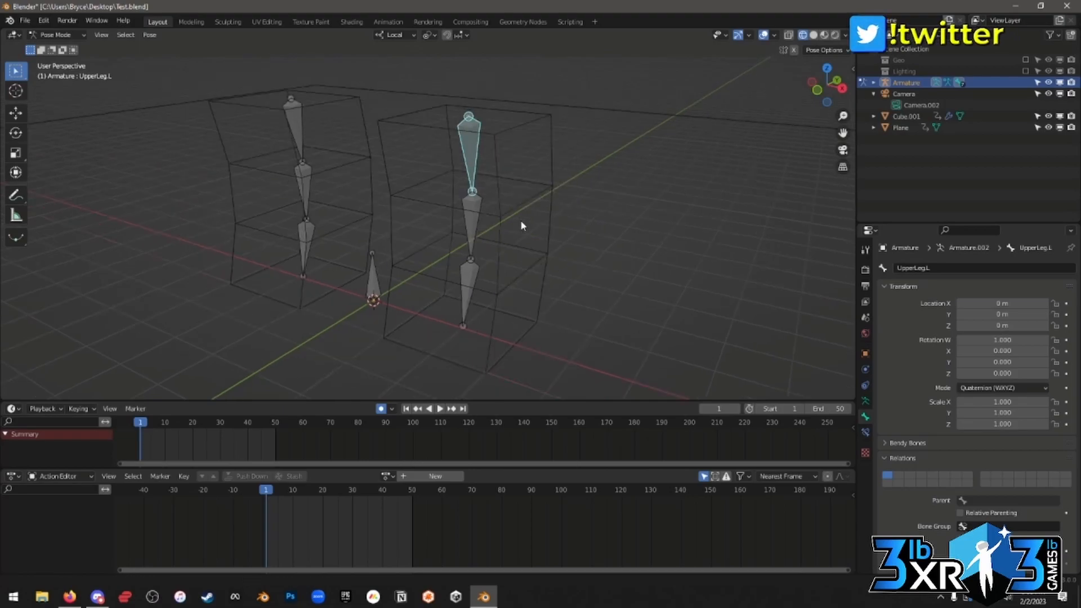
shift+middle_drag(520, 219, 515, 181)
click(466, 175)
click(465, 245)
click(469, 110)
click(474, 173)
click(471, 233)
click(469, 116)
click(470, 186)
click(467, 236)
click(467, 112)
shift+middle_drag(497, 144, 481, 155)
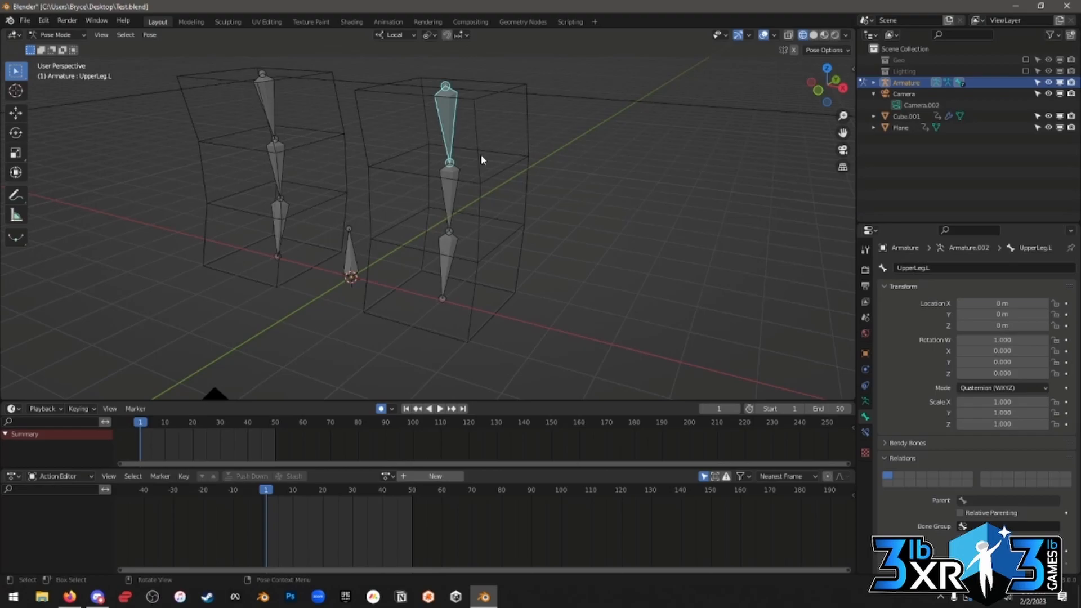
Try rotating the UpperLeg.L bone from the front and from an angled view.
middle_drag(492, 186, 587, 232)
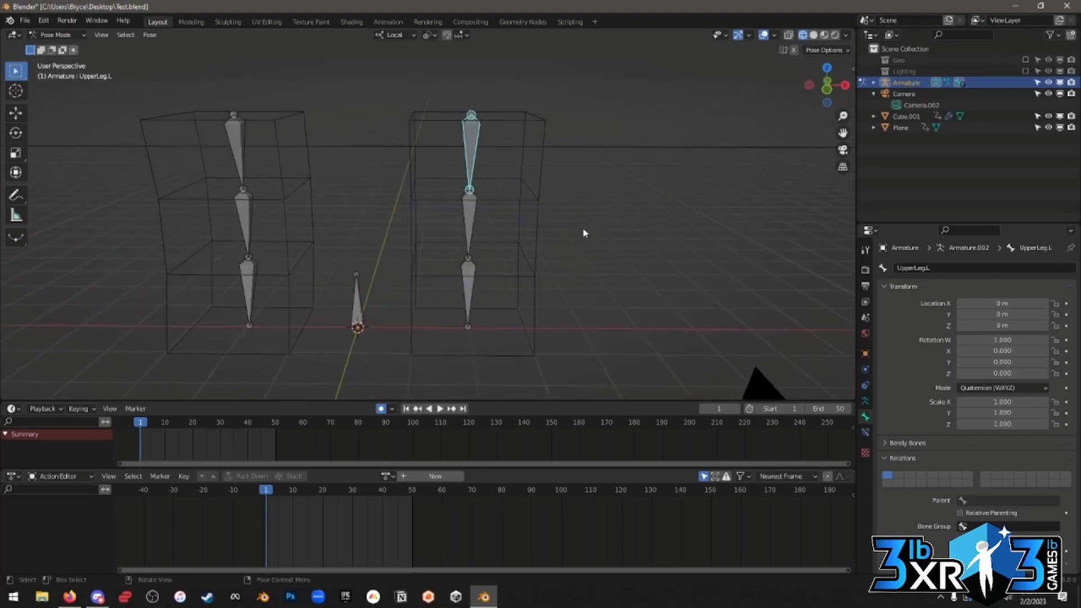
key(r)
right_click(514, 169)
middle_drag(506, 154, 494, 176)
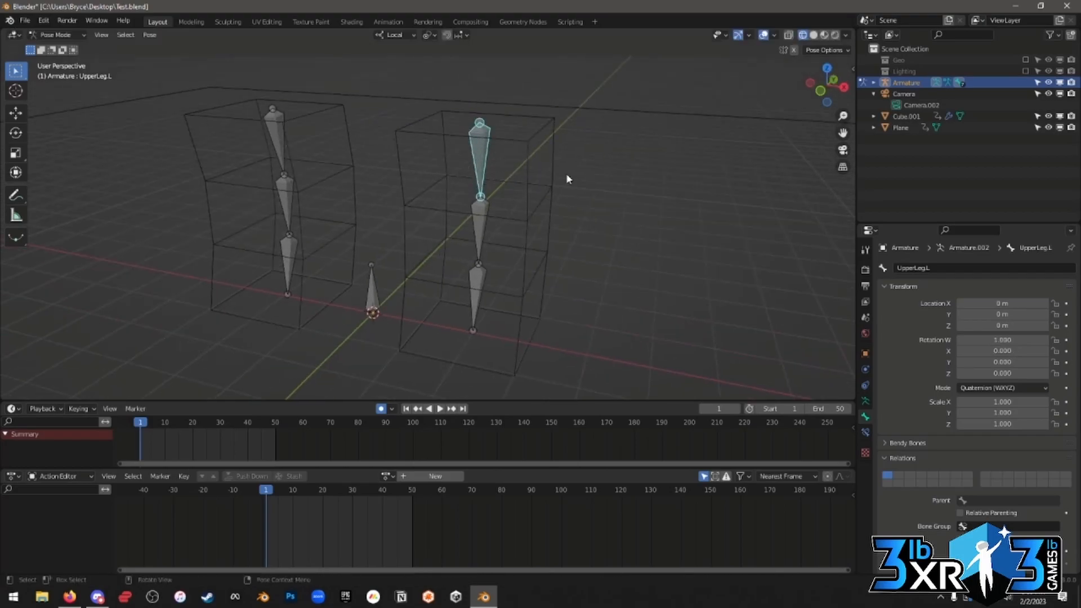
key(r)
right_click(551, 182)
key(r)
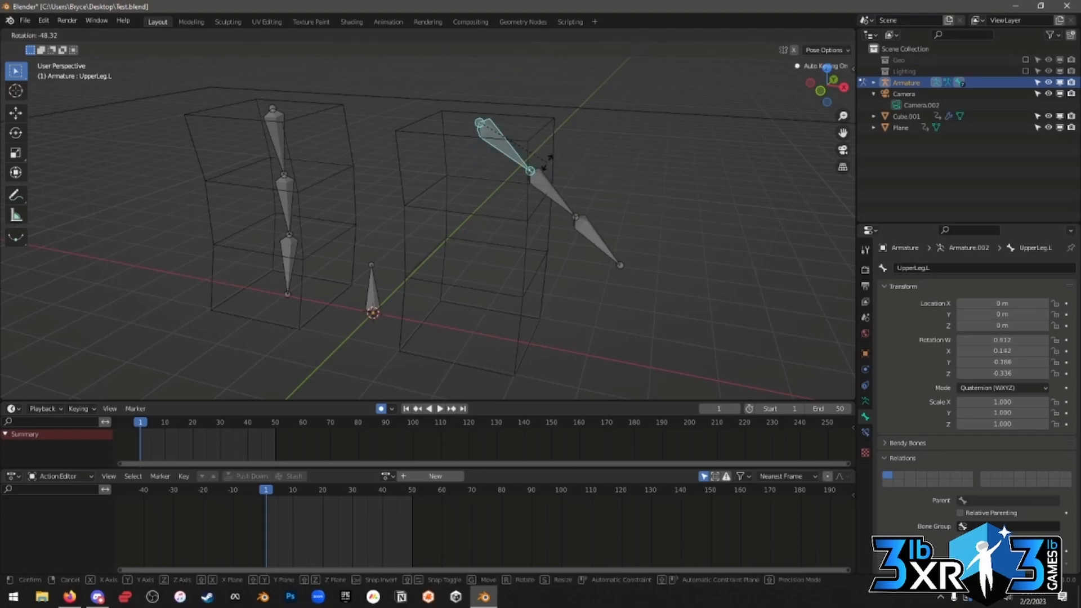
right_click(548, 163)
Bend the left leg in the Right view by rotating UpperLeg.L about -36°, MidLeg.L backward and LowLeg.L about -29°.
middle_drag(538, 208, 446, 191)
key(r)
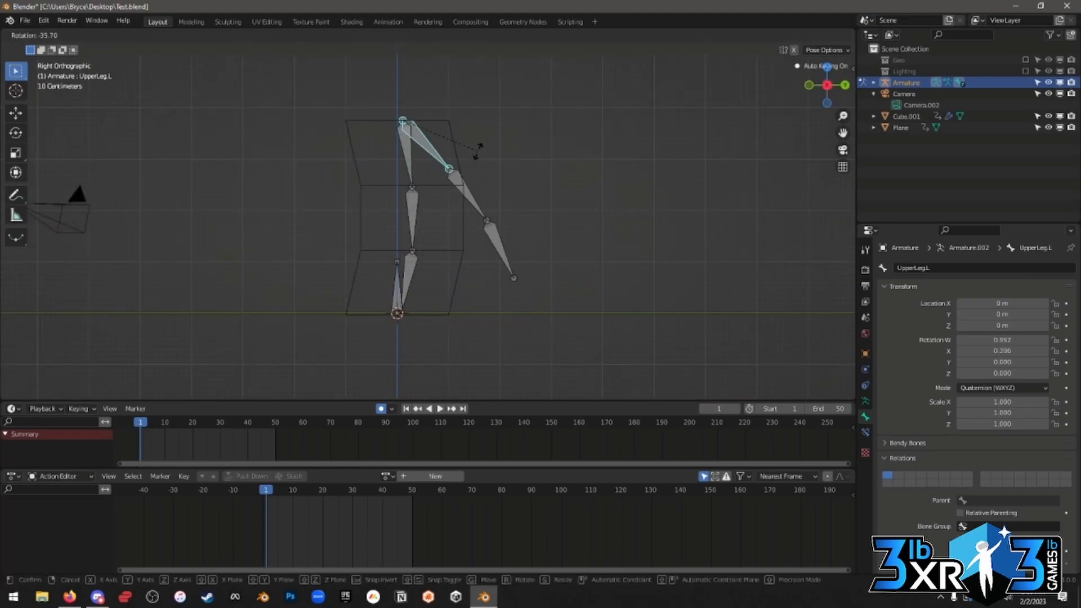
click(477, 150)
click(465, 191)
key(r)
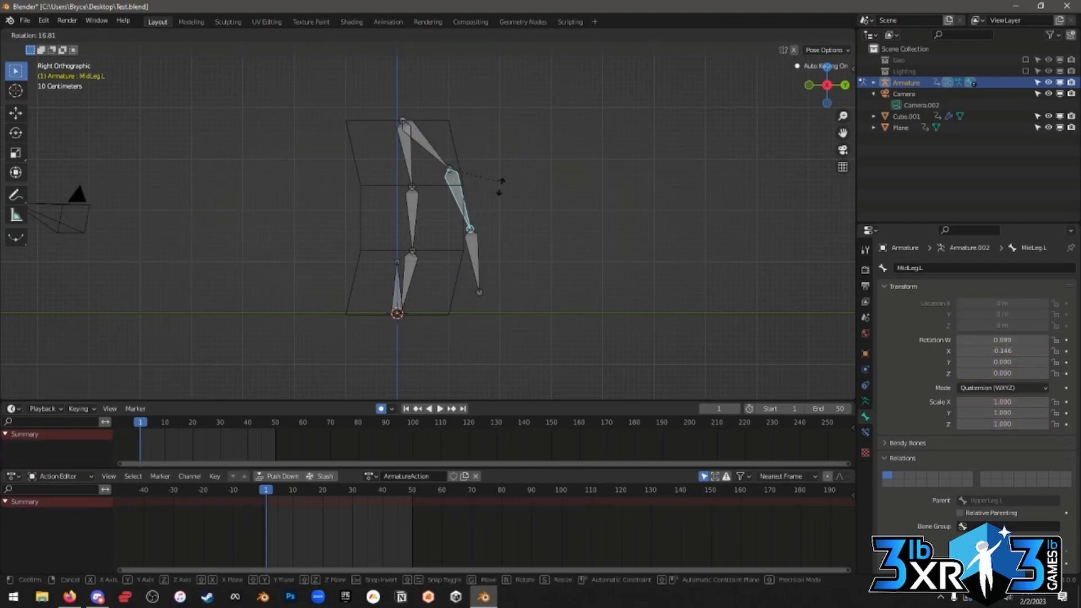
click(440, 233)
click(423, 238)
key(r)
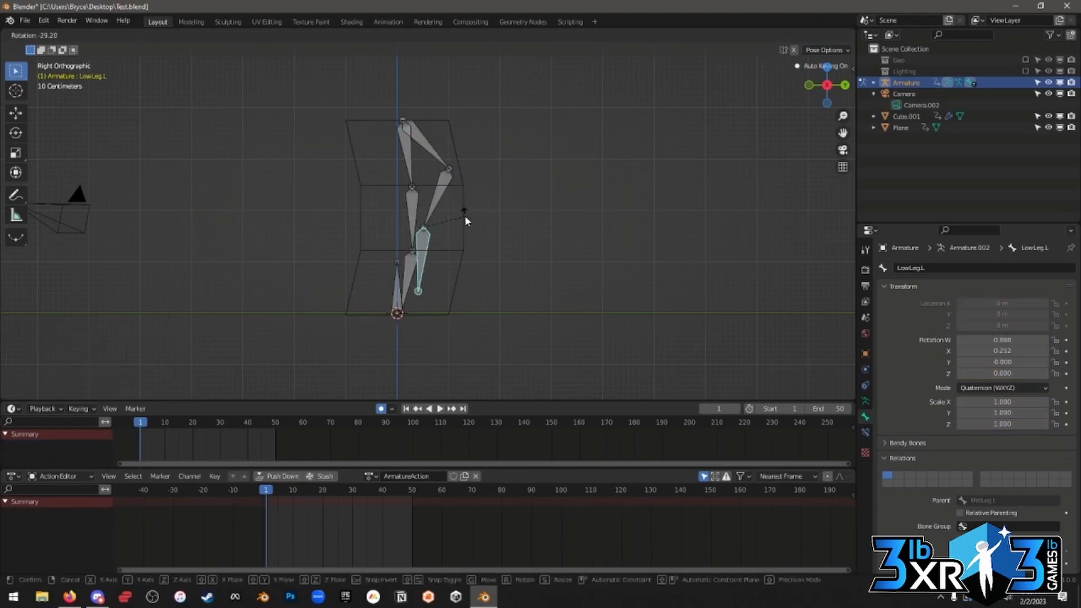
click(466, 213)
Move the posed UpperLeg.L bone about 0.47 m down along the global Z axis.
click(429, 152)
key(g)
key(z)
click(445, 196)
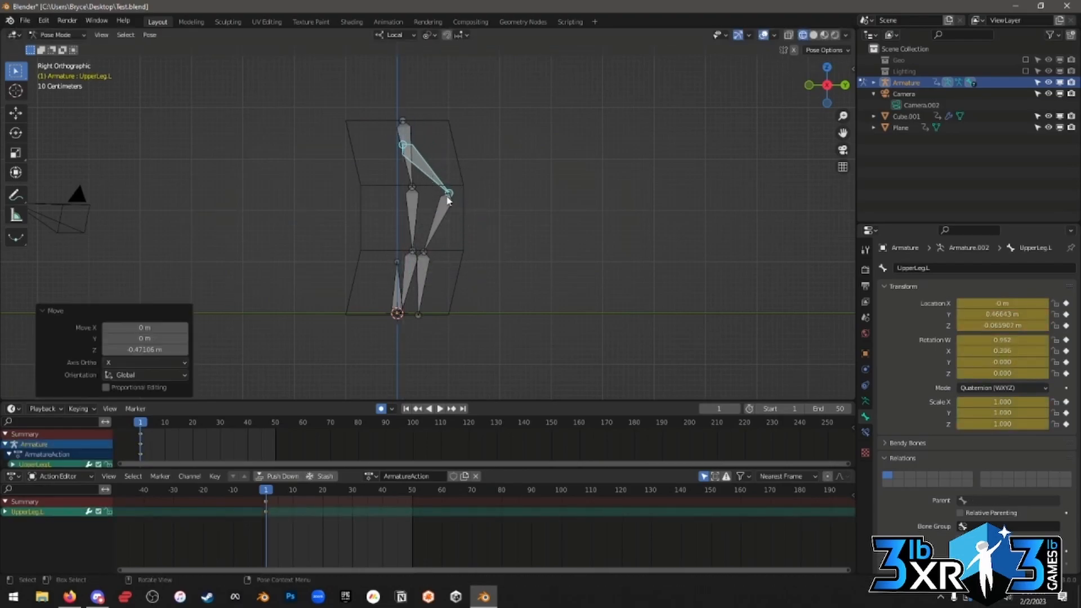
Clear UpperLeg.L's location, and undo all pose changes made to the left leg.
middle_drag(441, 196, 490, 218)
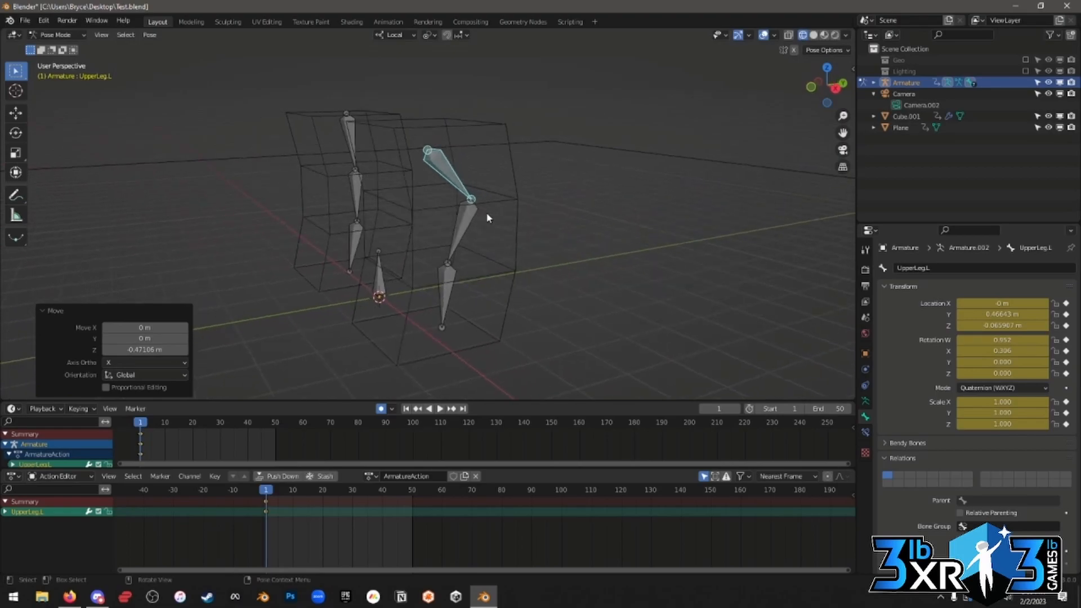
key(alt+g)
key(ctrl+z)
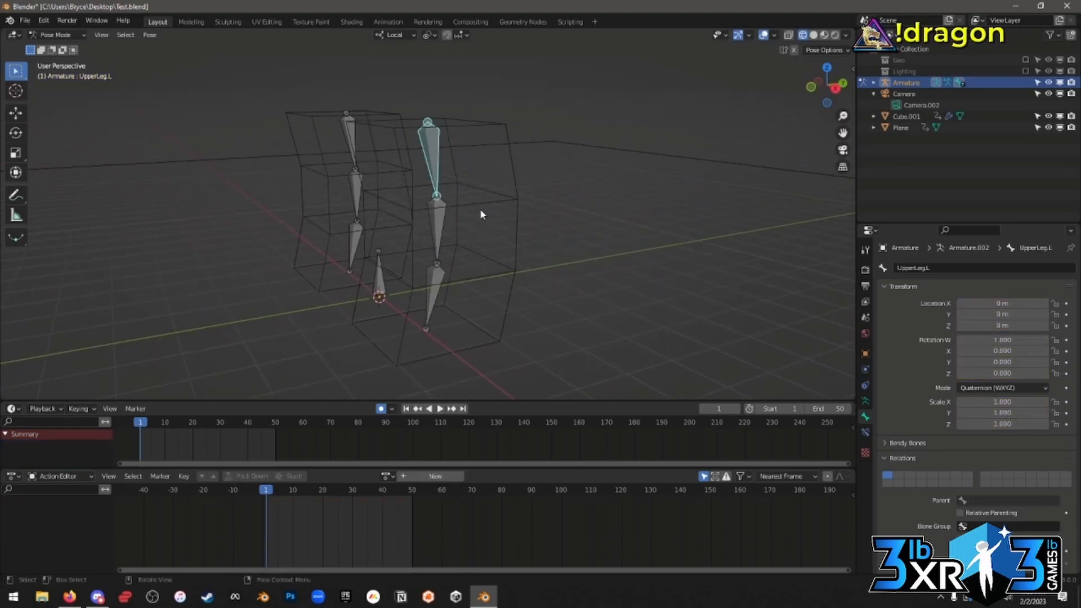
Select the LowLeg.L bone and try rotating it as seen from the side.
middle_drag(480, 210, 450, 201)
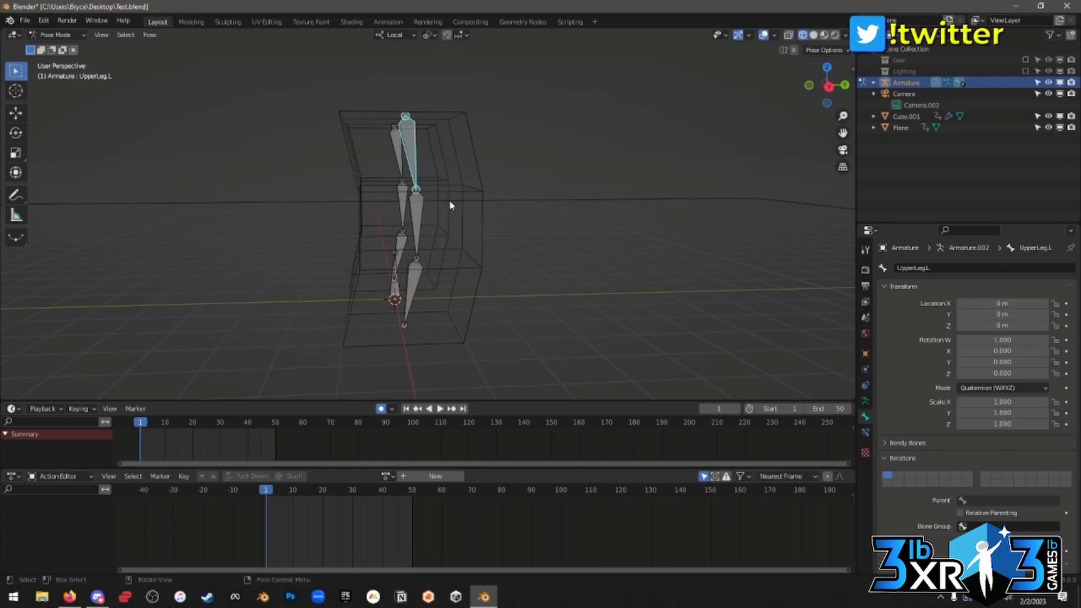
middle_drag(450, 205, 452, 234)
click(452, 248)
middle_drag(481, 272, 435, 259)
click(419, 281)
click(430, 278)
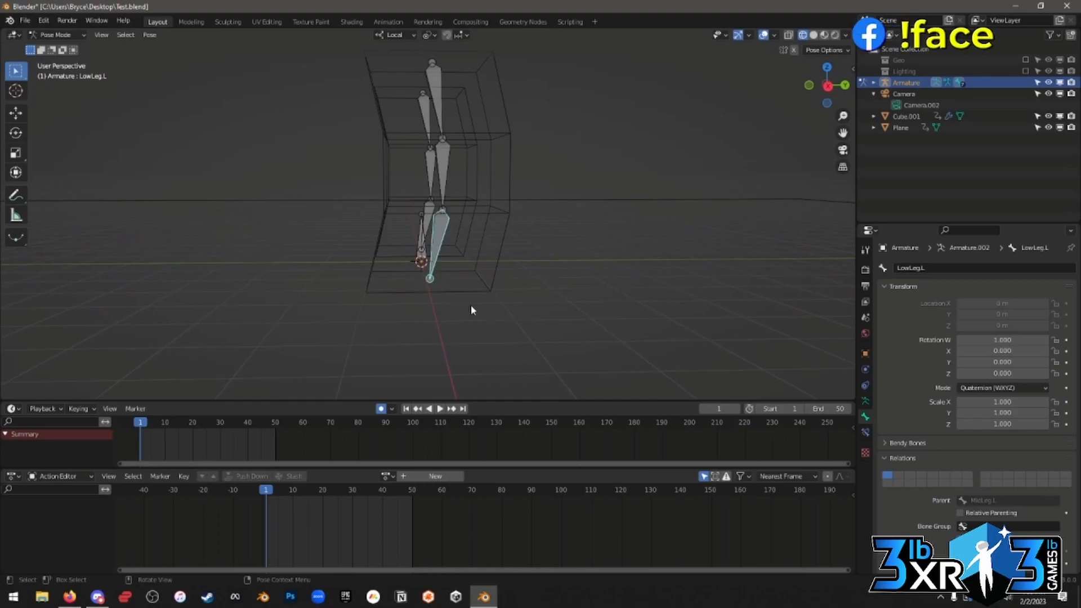
middle_drag(491, 281, 438, 271)
key(r)
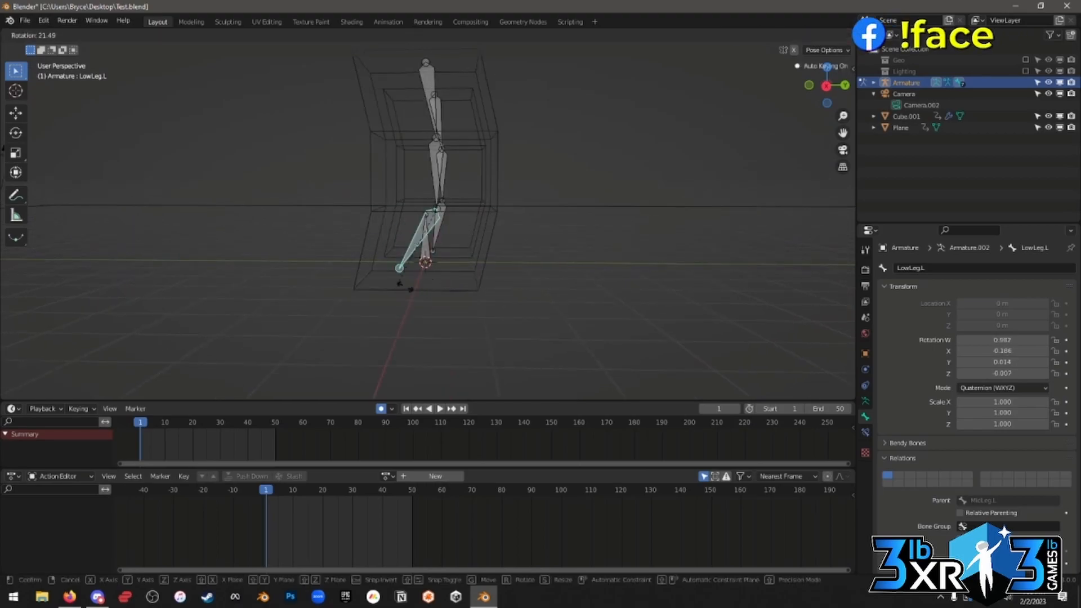
right_click(291, 271)
Select the MidLeg.L bone and try rotating it with the lower leg following.
shift+middle_drag(458, 204, 457, 232)
click(429, 98)
click(446, 192)
key(r)
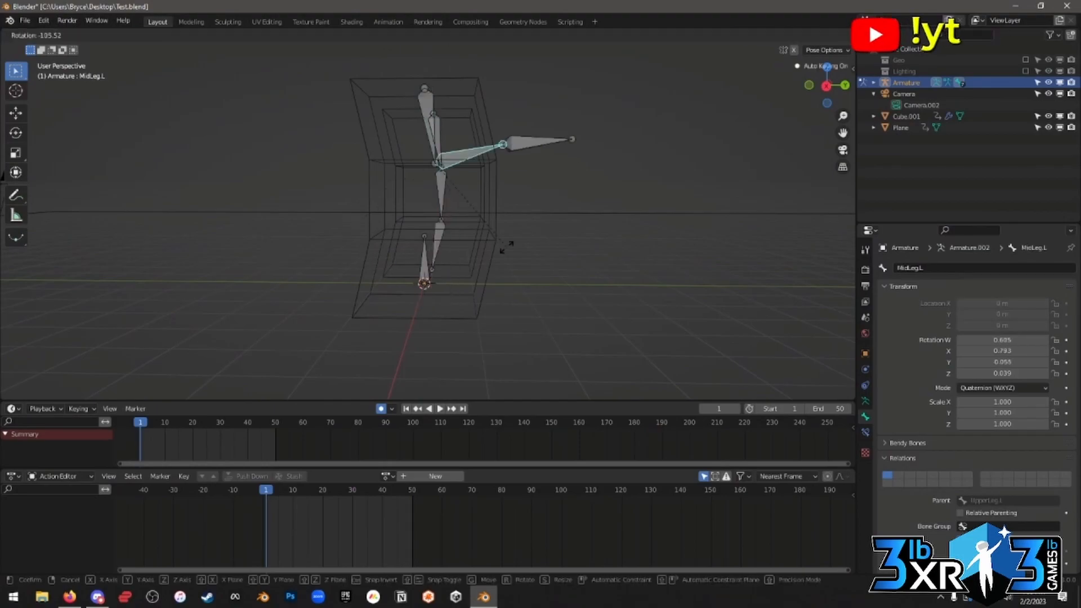
right_click(254, 275)
Trace the left leg chain up and down, examining the upper, middle and lower bones in turn.
middle_drag(412, 229, 495, 256)
click(475, 270)
click(471, 146)
click(471, 211)
click(472, 271)
click(471, 208)
click(468, 131)
click(473, 216)
click(472, 266)
click(471, 211)
click(468, 141)
click(472, 216)
click(471, 267)
click(471, 217)
click(471, 135)
click(472, 211)
click(471, 269)
click(472, 214)
click(471, 140)
click(472, 211)
click(472, 270)
click(472, 214)
click(470, 138)
click(474, 205)
middle_drag(468, 204, 461, 201)
In Edit Mode, extrude a new bone about 1.06 m from LowLeg.L's tail along the negative local Y axis.
key(Tab)
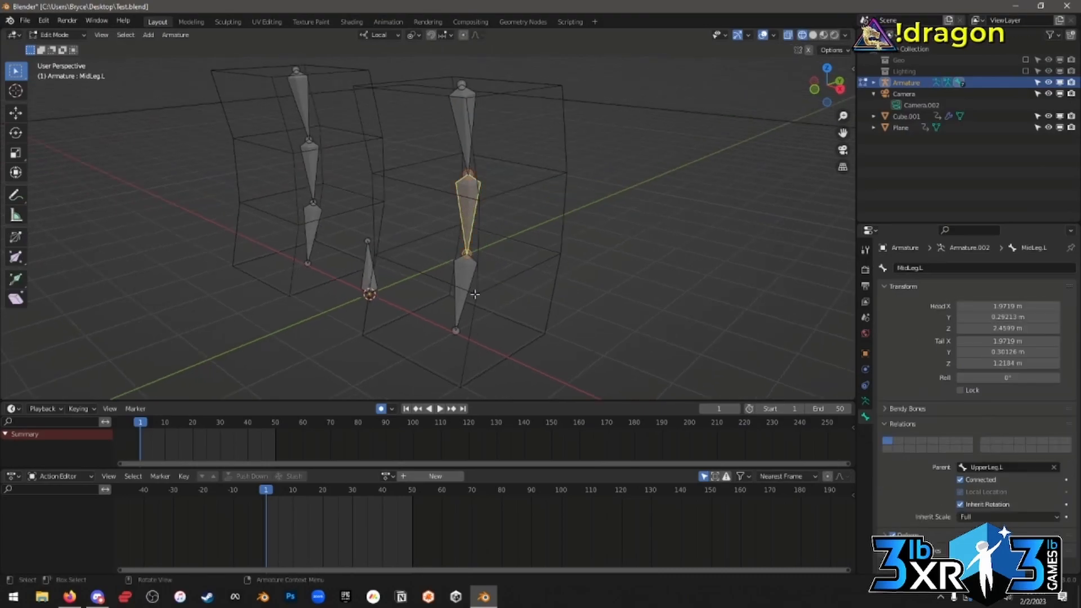
click(456, 330)
scroll(507, 285, up, 4)
shift+middle_drag(517, 258, 501, 254)
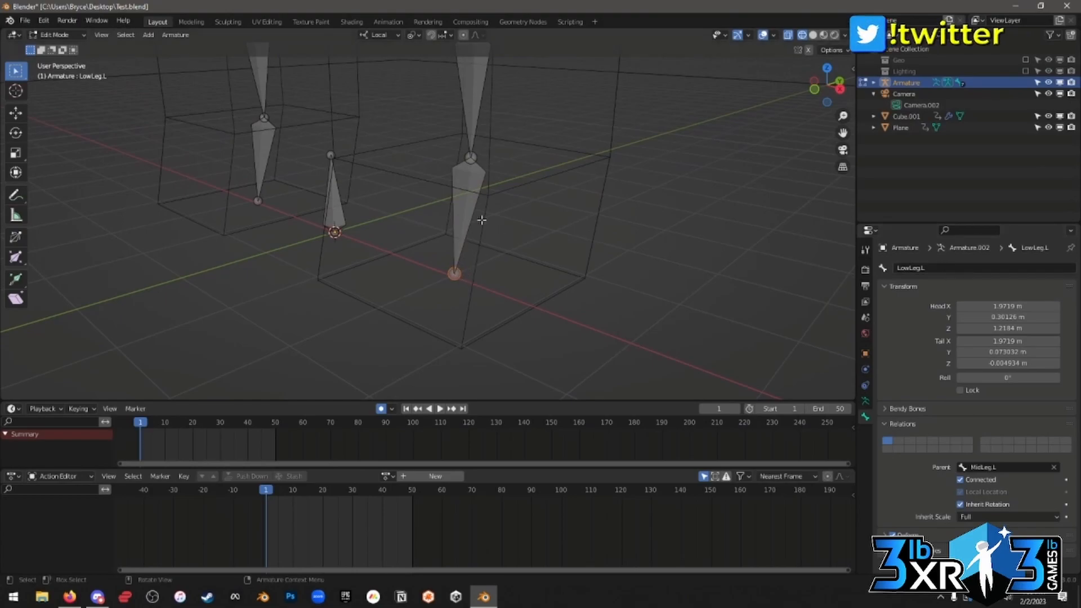
key(e)
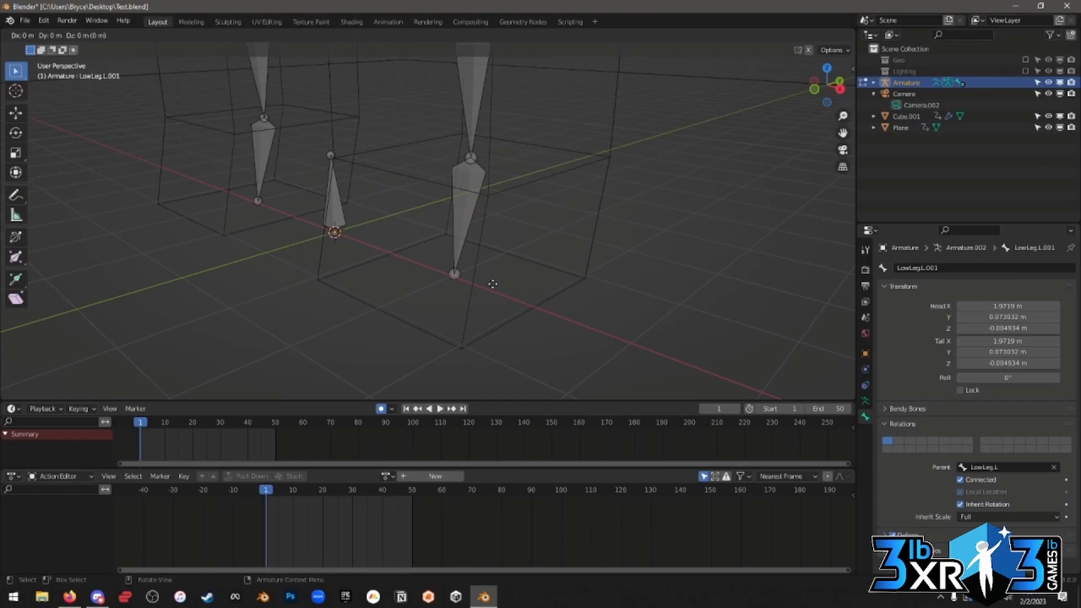
key(y)
key(y)
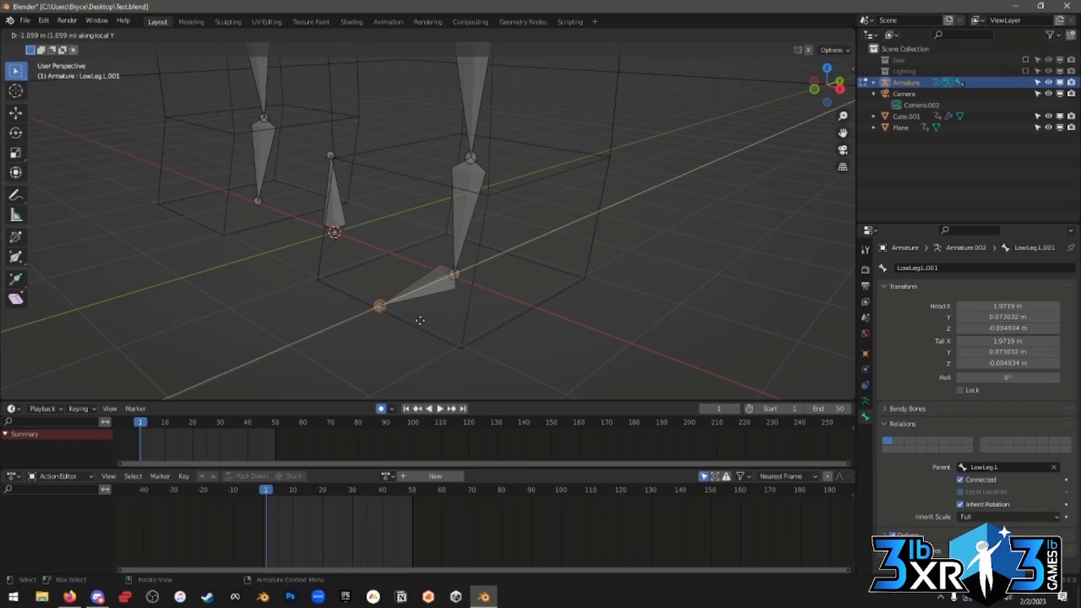
click(420, 320)
Rename the bone extruded from the bottom of the left leg as LegIK.L.
middle_drag(442, 284, 506, 231)
scroll(535, 234, up, 3)
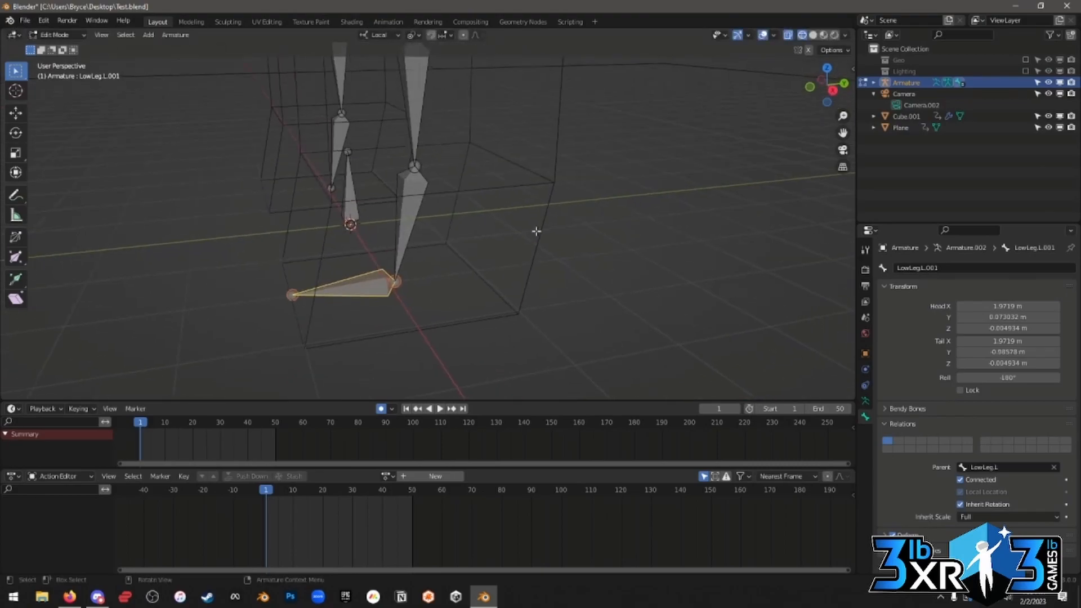
middle_drag(414, 257, 433, 251)
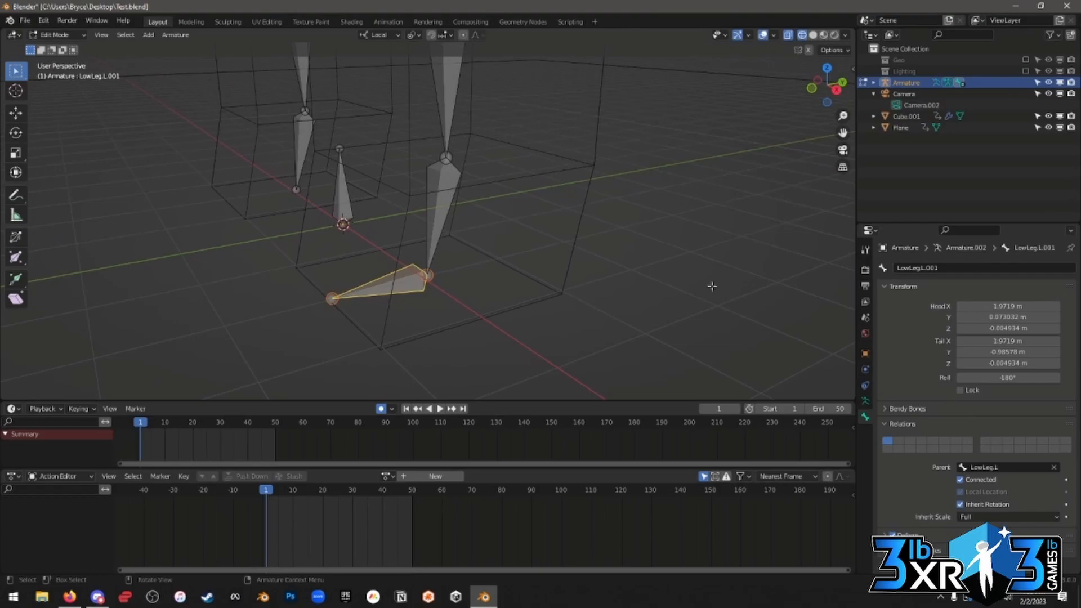
click(962, 269)
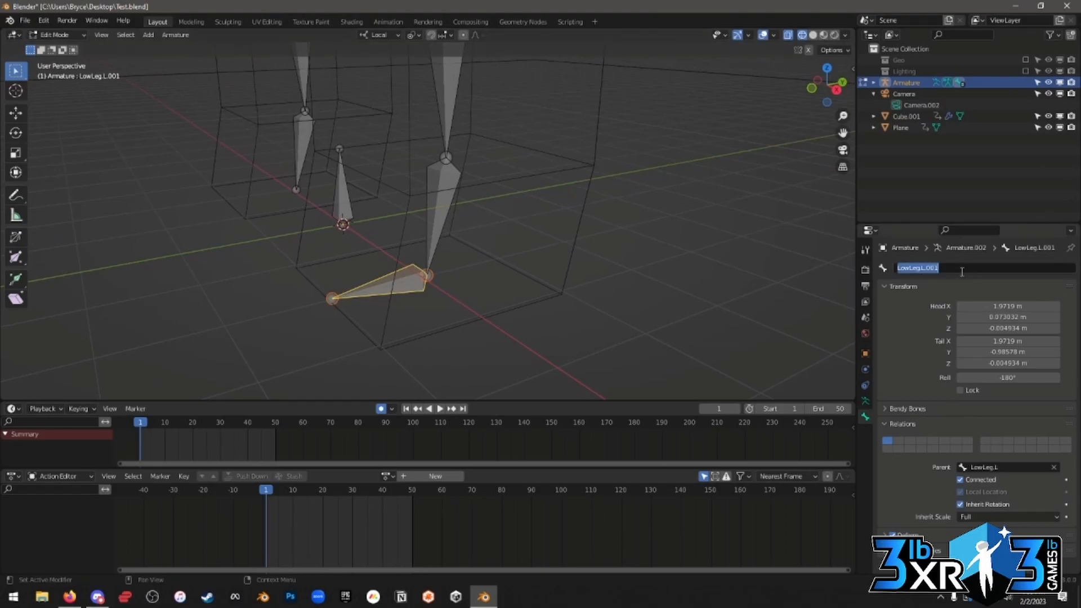
text(LegIK.L)
key(Return)
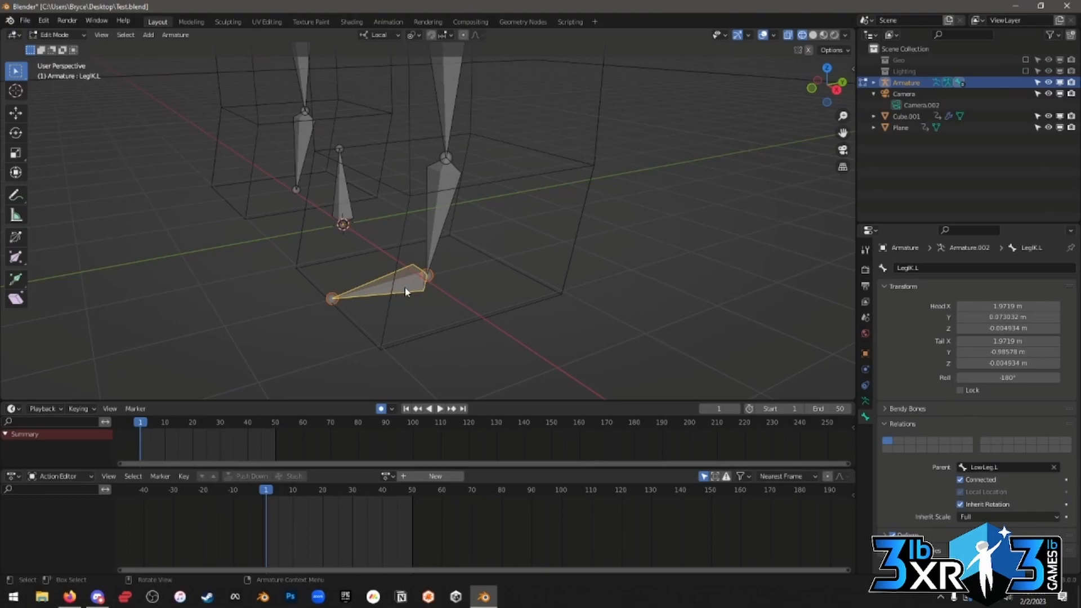
Try rotating and moving the LegIK.L bone while it is connected to LowLeg.L.
key(r)
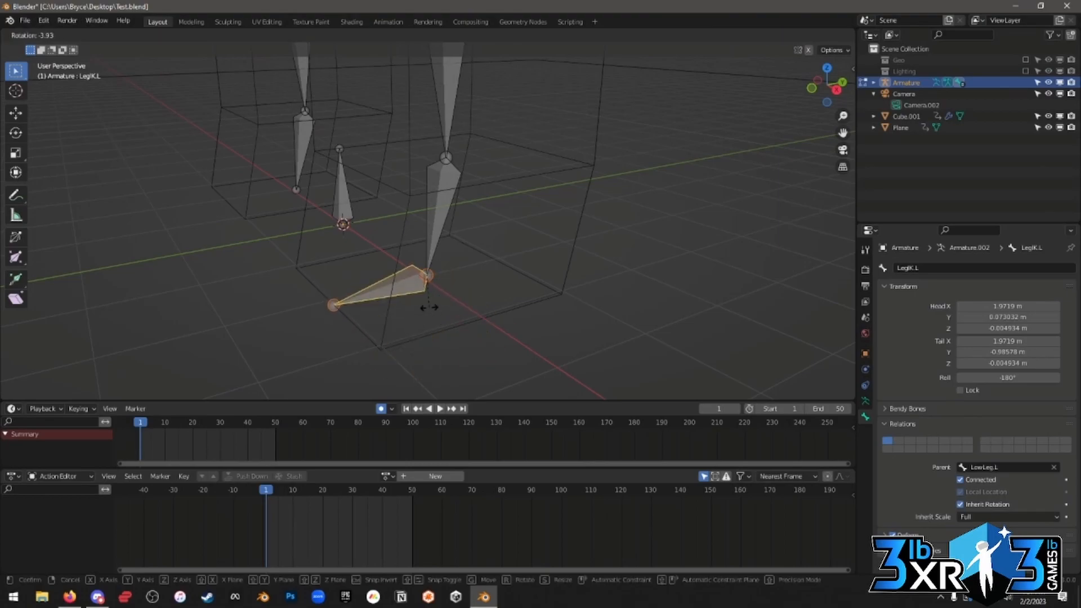
key(g)
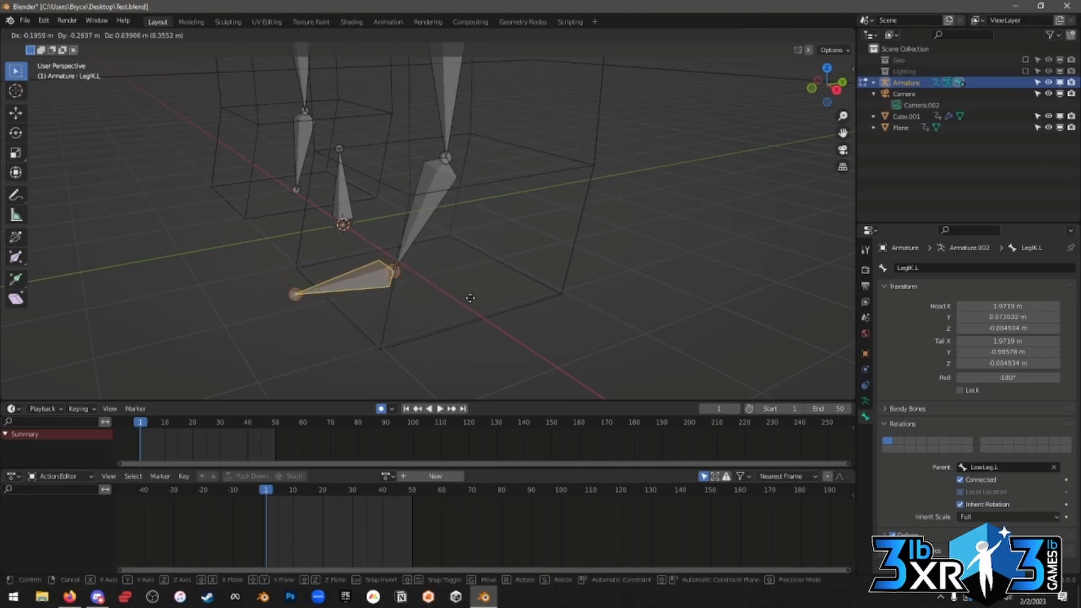
click(504, 302)
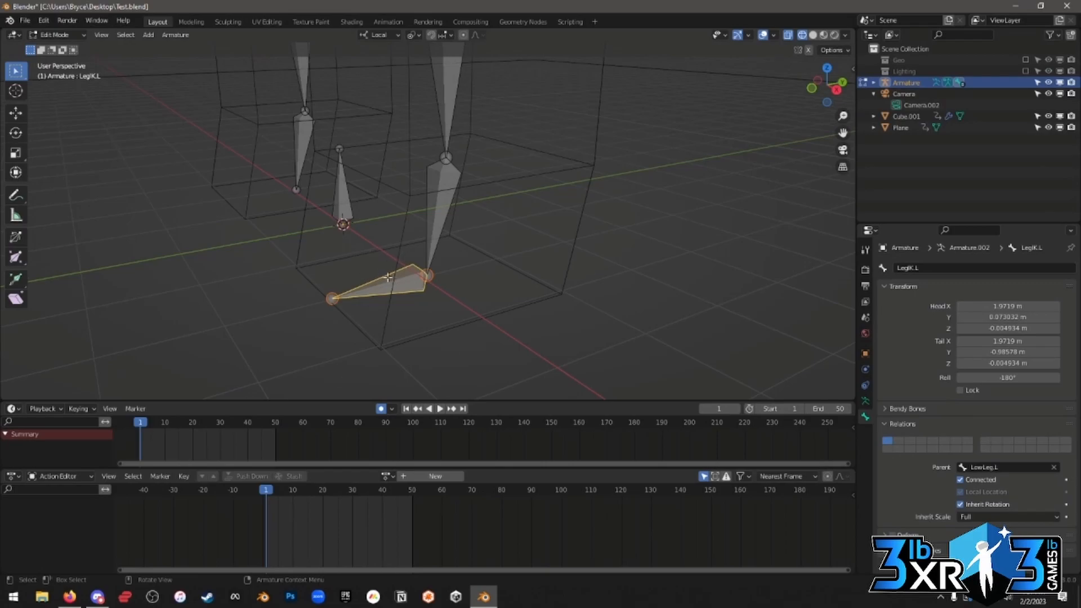
Clear the parent of LegIK.L so the bone is detached from LowLeg.L.
middle_drag(488, 211, 458, 253)
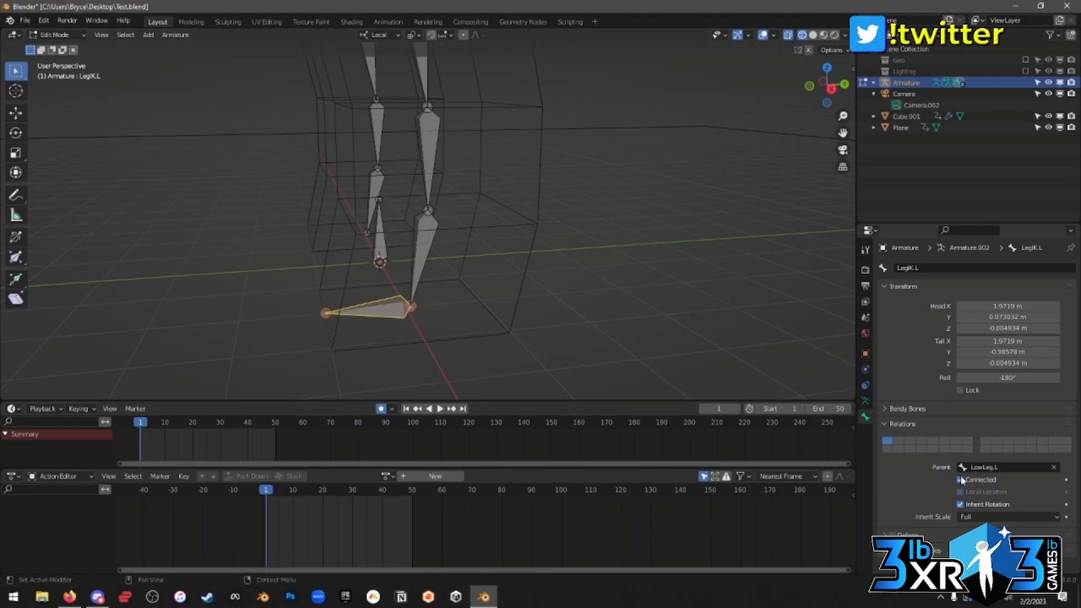
click(1053, 468)
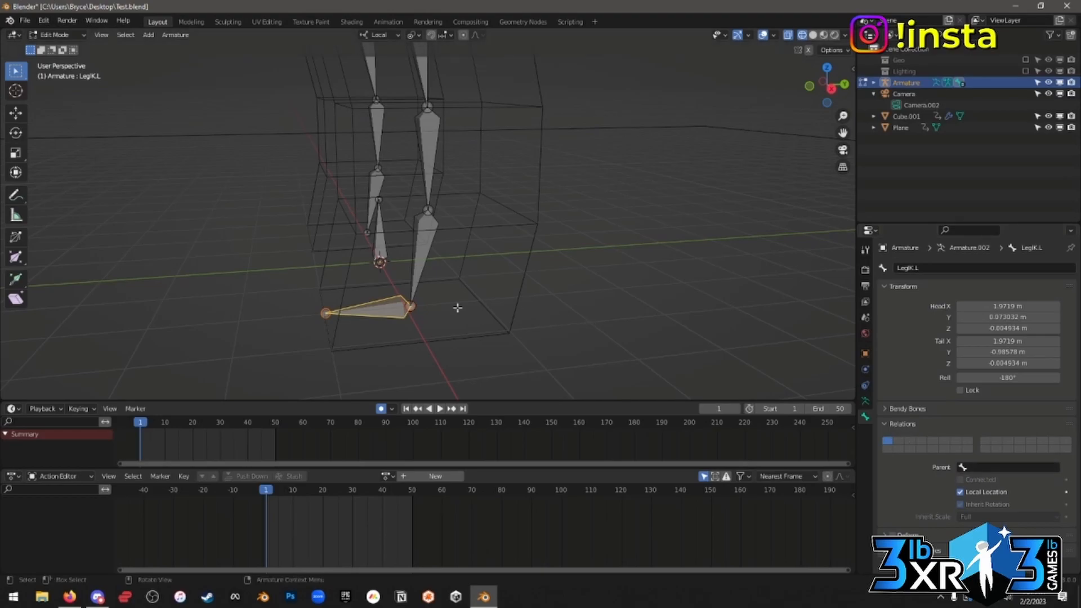
Compare the left leg chain with the detached LegIK.L bone by selecting each bone in turn.
middle_drag(411, 282, 411, 277)
middle_drag(427, 229, 427, 244)
click(426, 169)
click(424, 99)
click(397, 298)
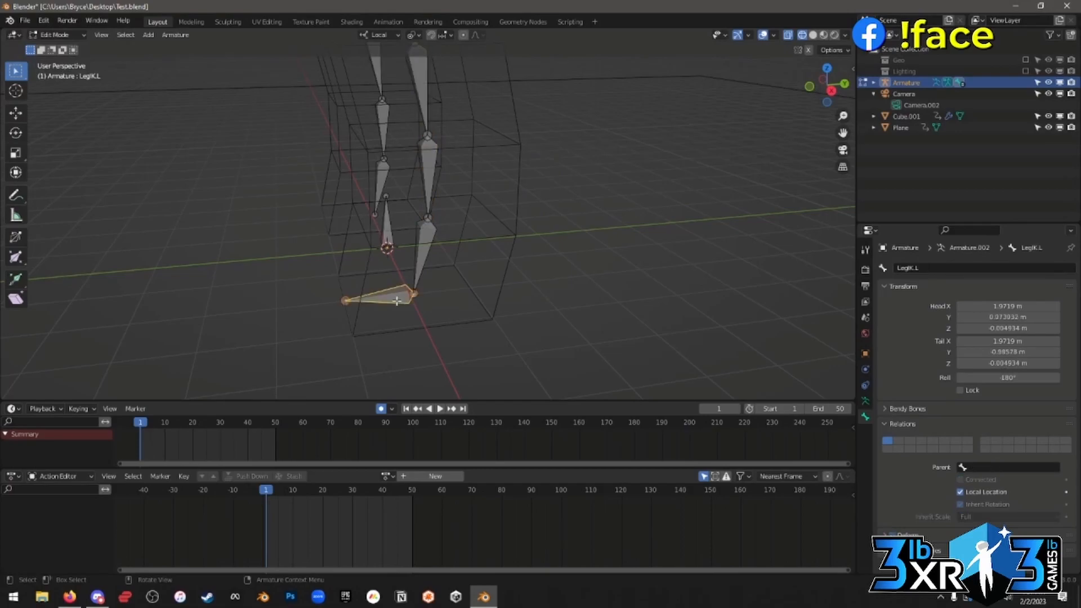
click(427, 240)
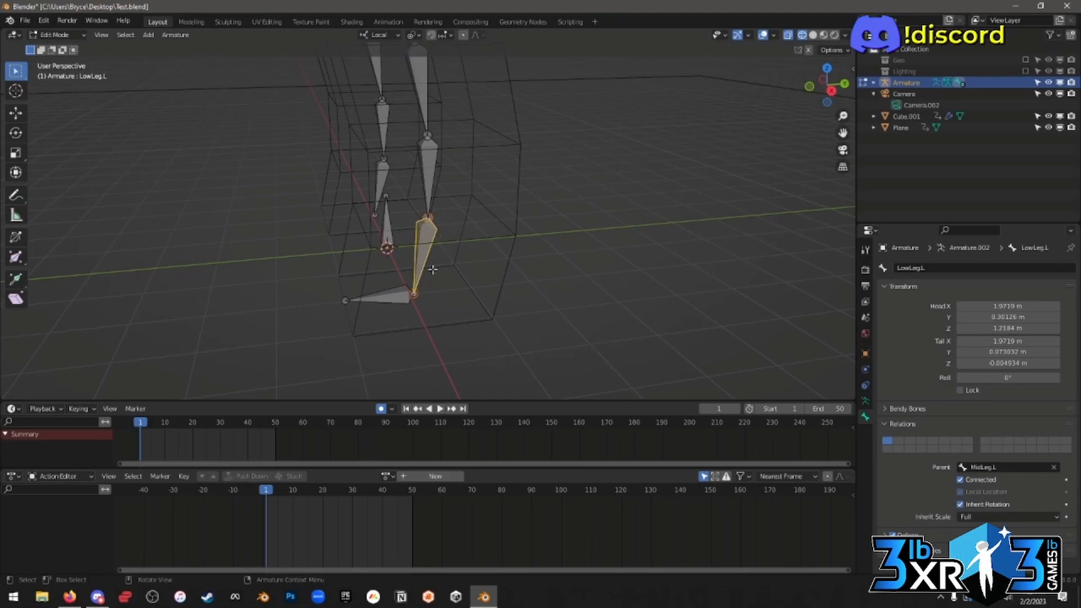
click(396, 295)
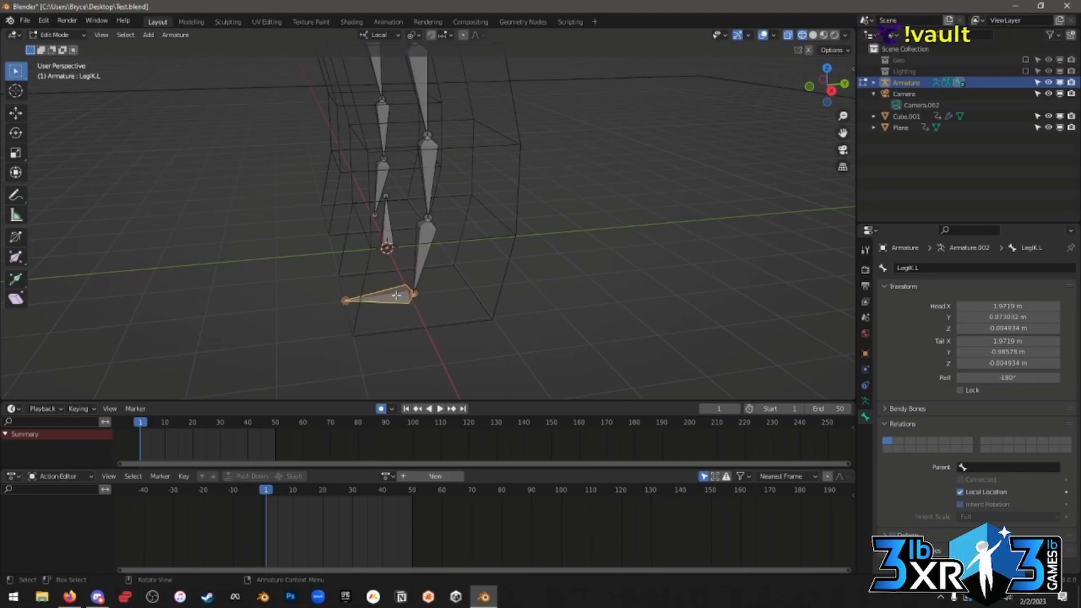
click(423, 226)
click(396, 289)
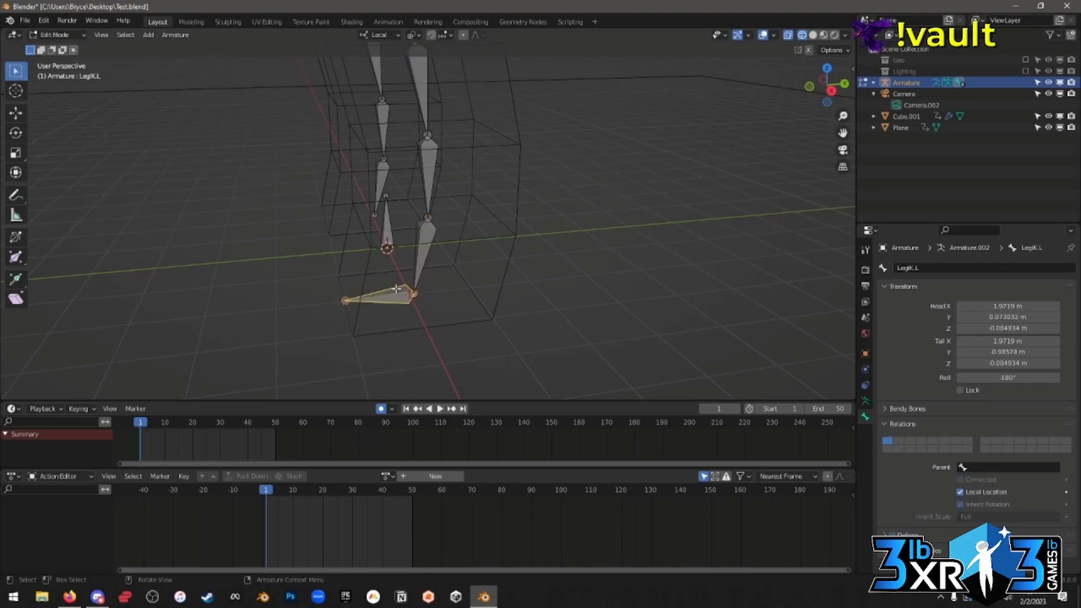
click(423, 245)
drag(399, 299, 403, 292)
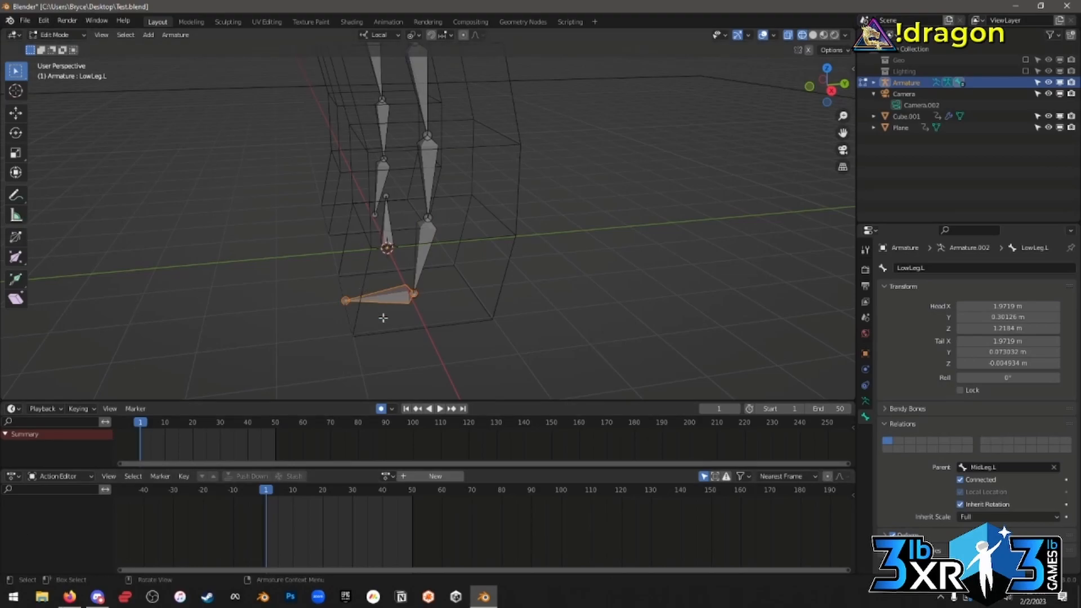
click(416, 301)
click(420, 79)
click(425, 223)
click(424, 239)
click(426, 183)
click(426, 121)
click(431, 169)
click(426, 221)
click(415, 246)
Set Root as the parent of the LegIK.L bone.
click(404, 293)
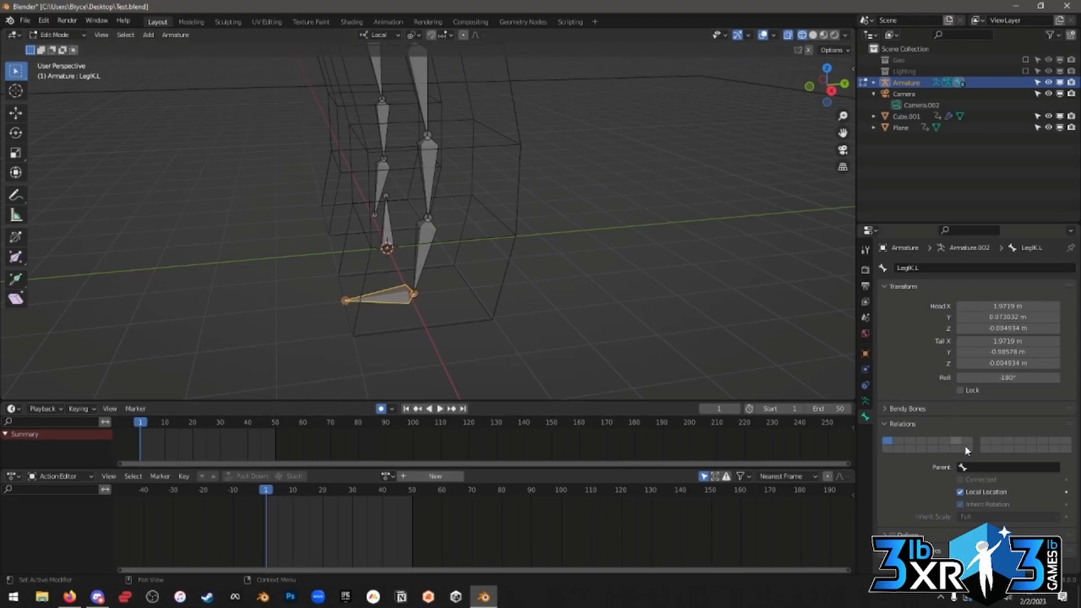
click(1007, 468)
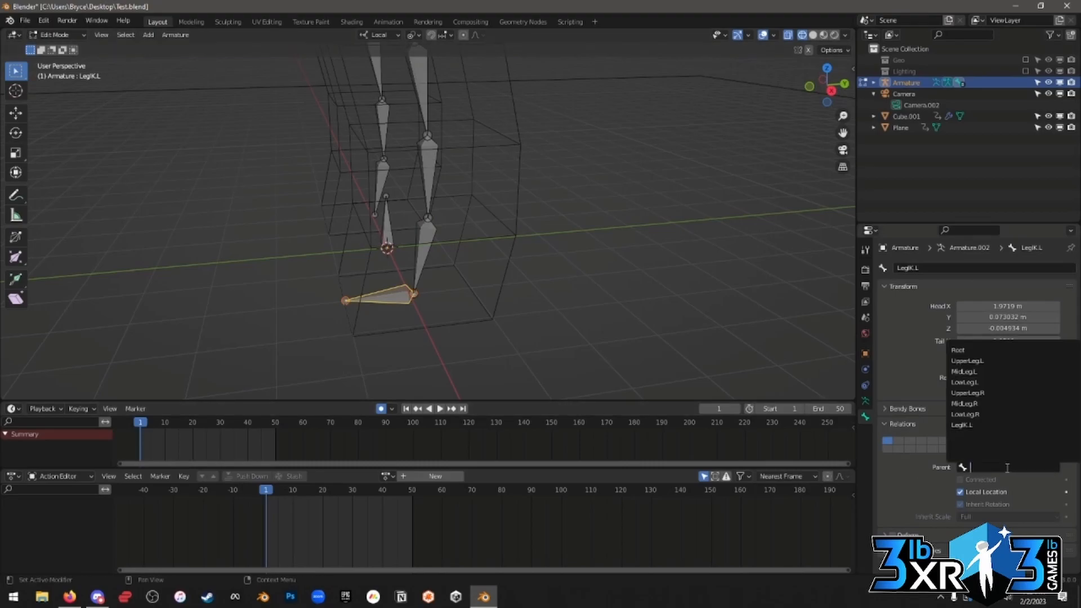
click(970, 351)
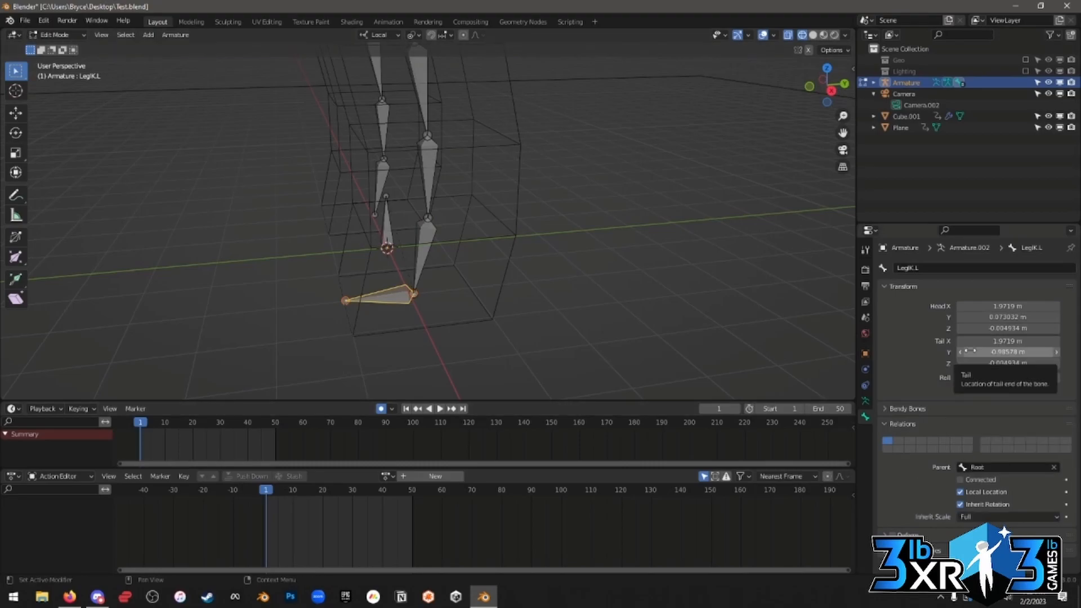
In the right orthographic view, duplicate MidLeg.L and place the copy about 1.46 m away along the positive Y axis.
middle_drag(515, 272, 574, 277)
middle_drag(507, 303, 462, 257)
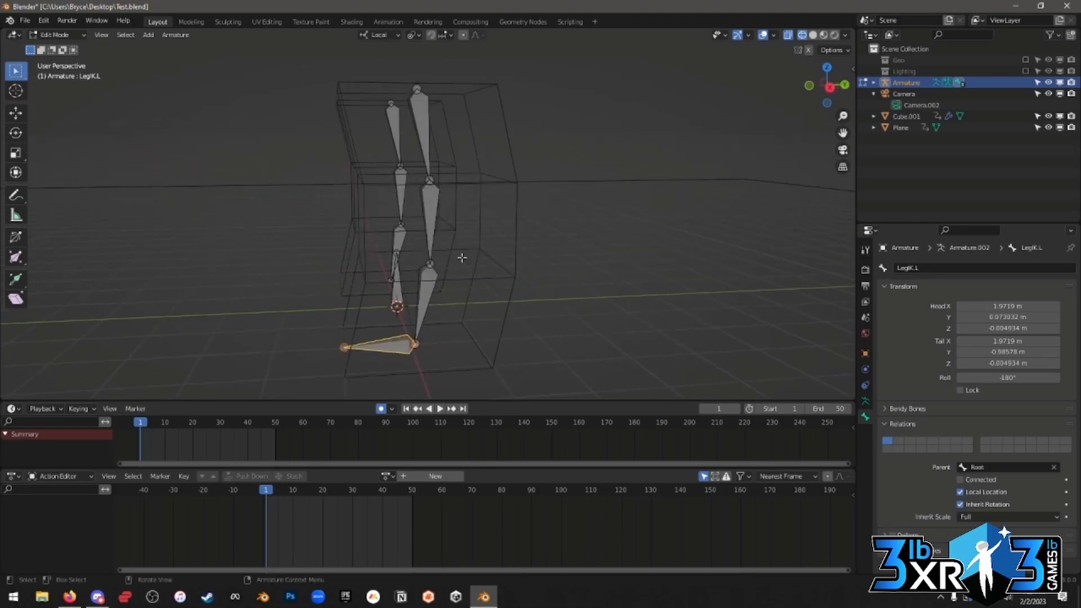
click(436, 205)
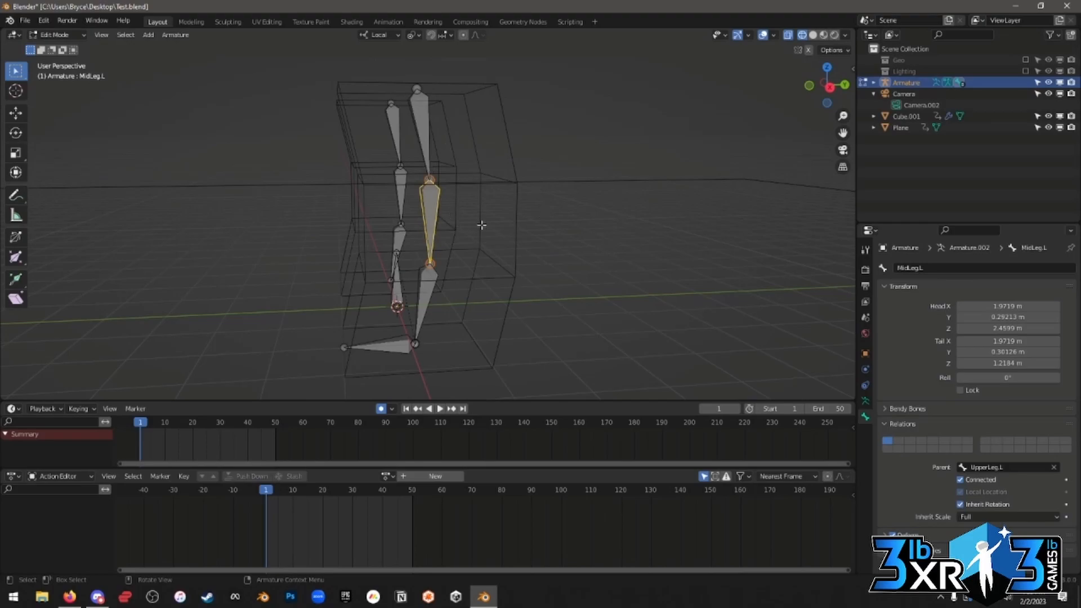
middle_drag(471, 224, 471, 226)
key(KP_3)
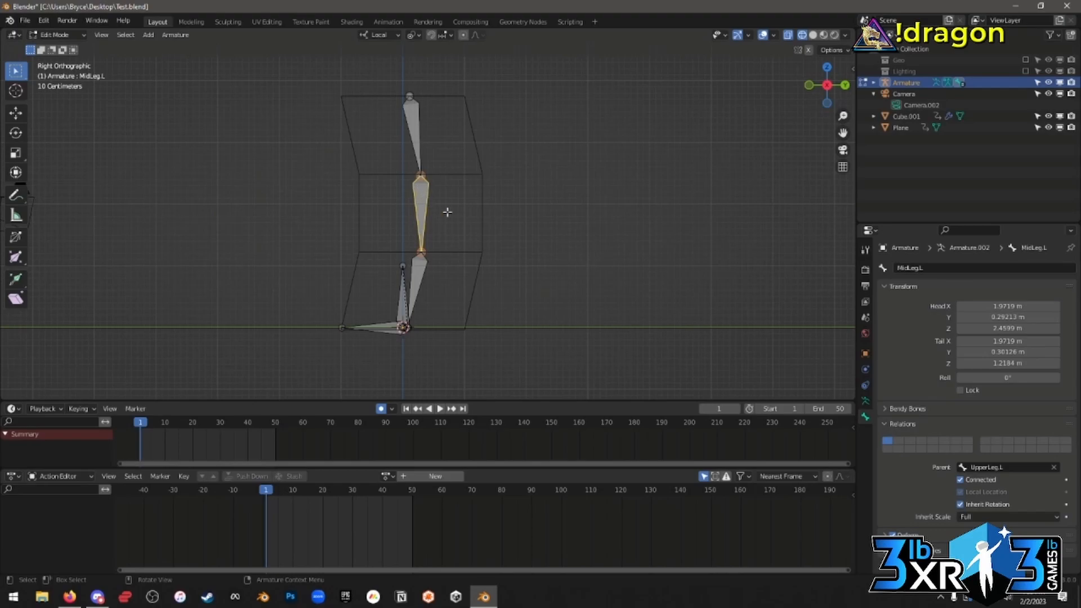
key(shift+d)
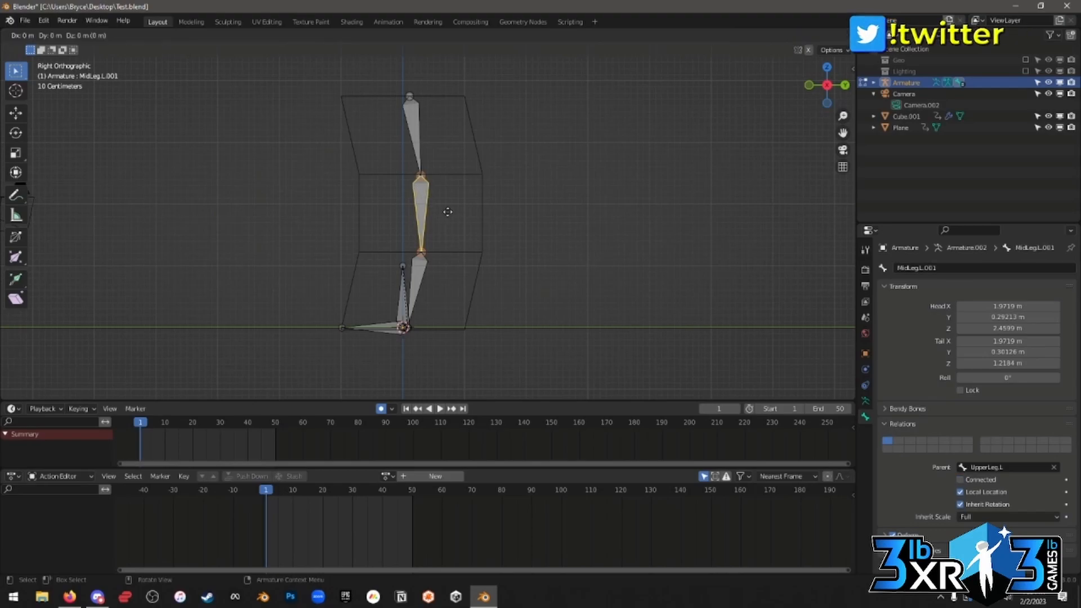
click(537, 211)
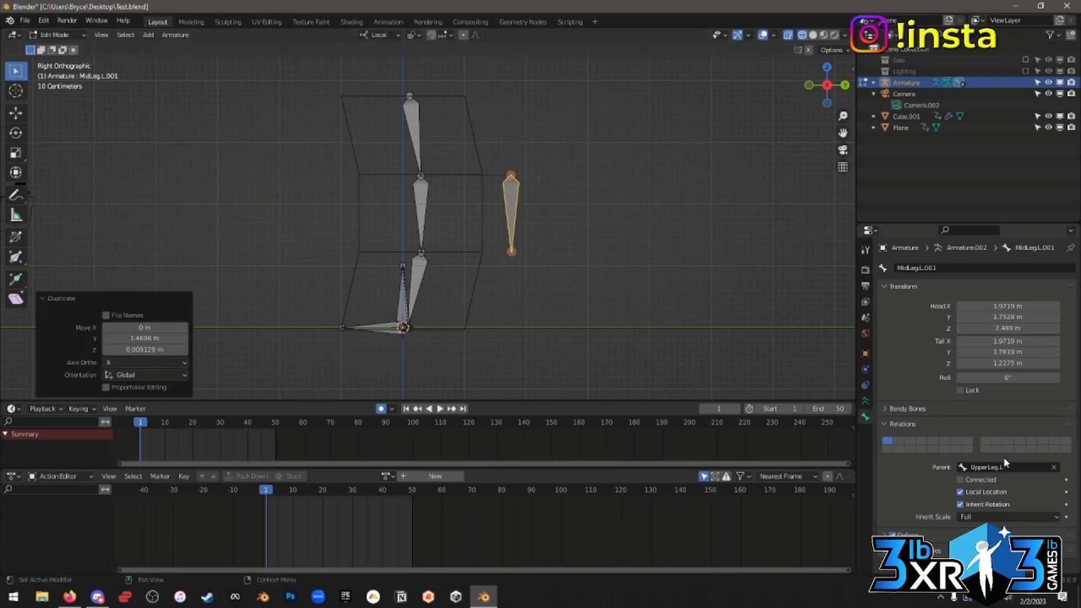
Parent the duplicated MidLeg.L bone to Root and rename it PoleTarget.L.
click(1039, 467)
click(998, 350)
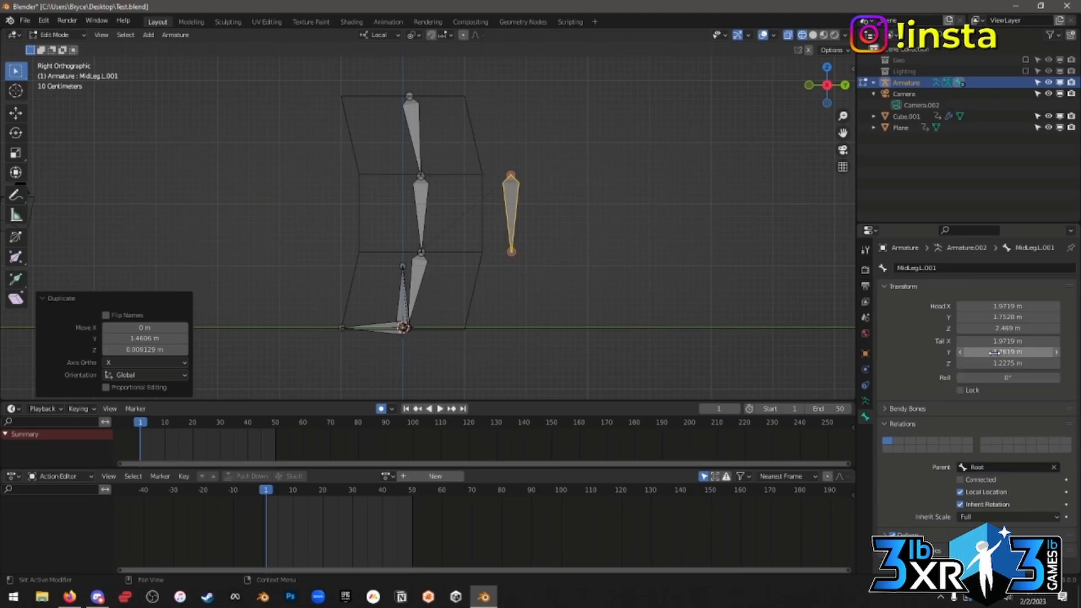
middle_drag(388, 353, 439, 355)
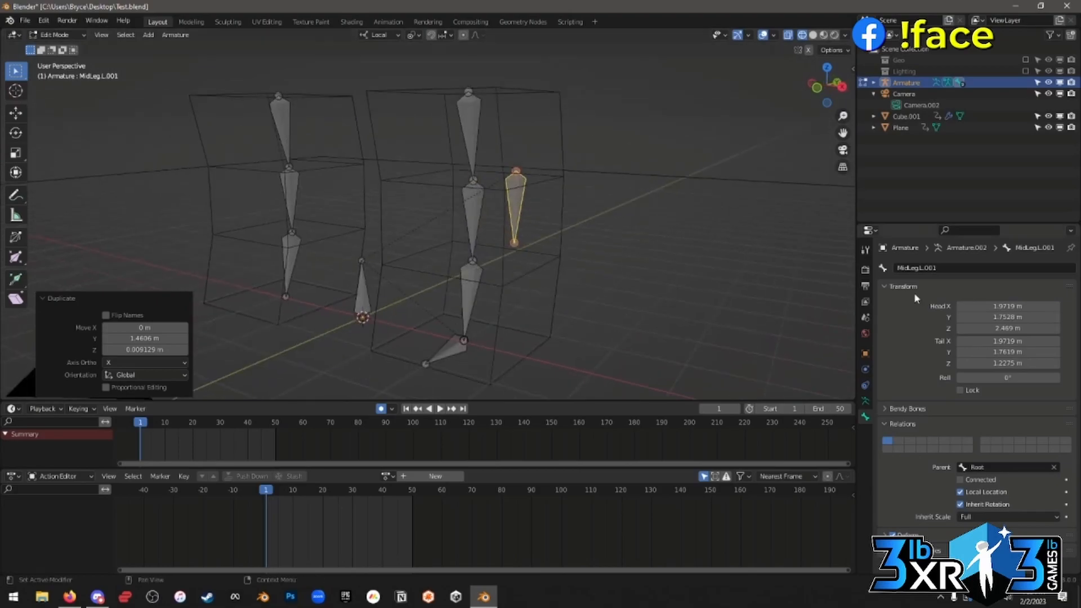
click(935, 268)
text(Pole)
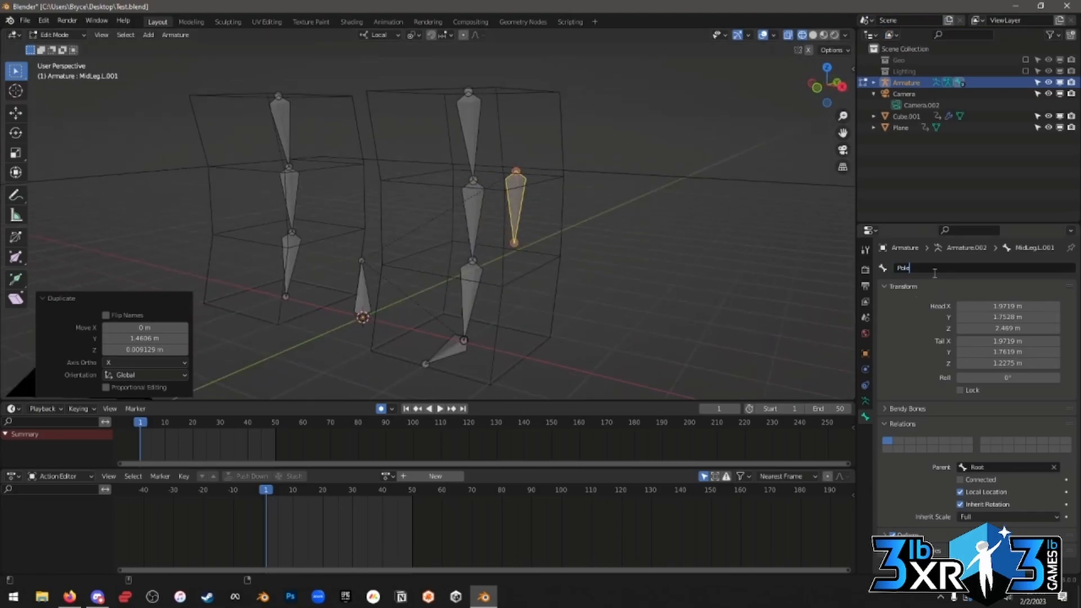
text(Target.L)
key(Return)
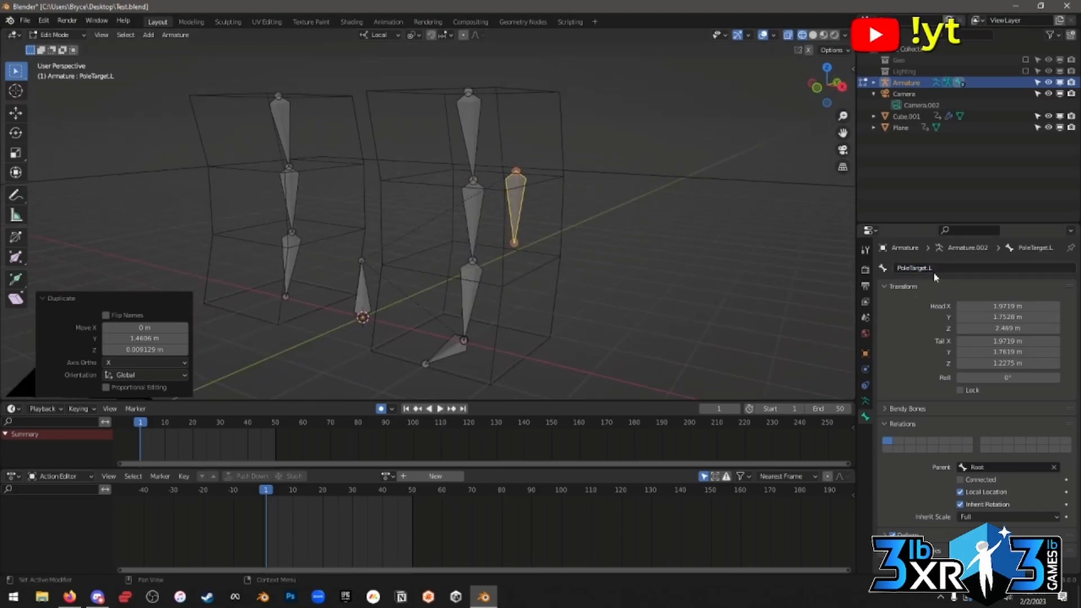
Trace the left leg chain repeatedly through UpperLeg.L, MidLeg.L and LowLeg.L to review which bones the IK has to drive.
middle_drag(705, 239, 623, 223)
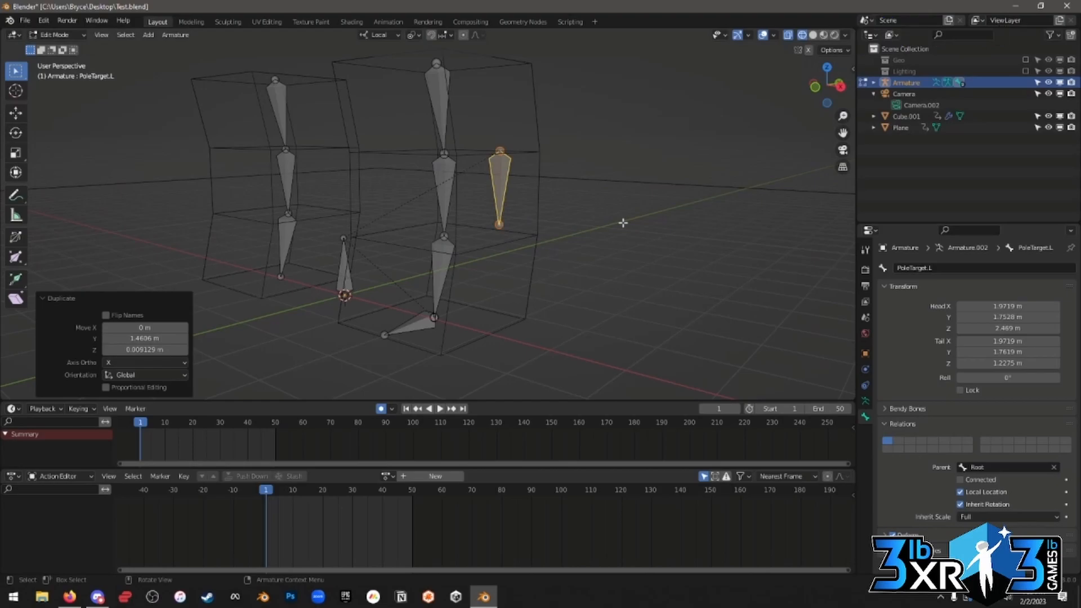
click(444, 100)
click(441, 180)
click(443, 252)
click(445, 197)
click(442, 120)
click(442, 193)
click(446, 236)
click(443, 260)
click(437, 196)
click(438, 117)
click(446, 181)
click(444, 251)
click(444, 194)
click(438, 116)
click(445, 186)
click(442, 290)
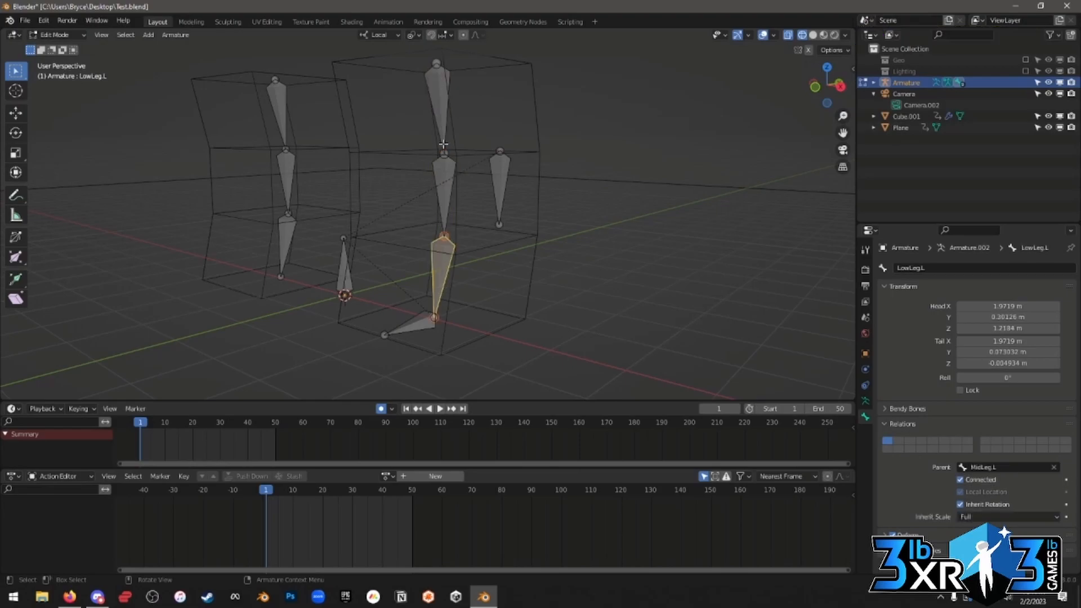
Try rotating UpperLeg.L in Pose Mode, cancel the rotation and leave Pose Mode.
click(440, 114)
key(ctrl+Tab)
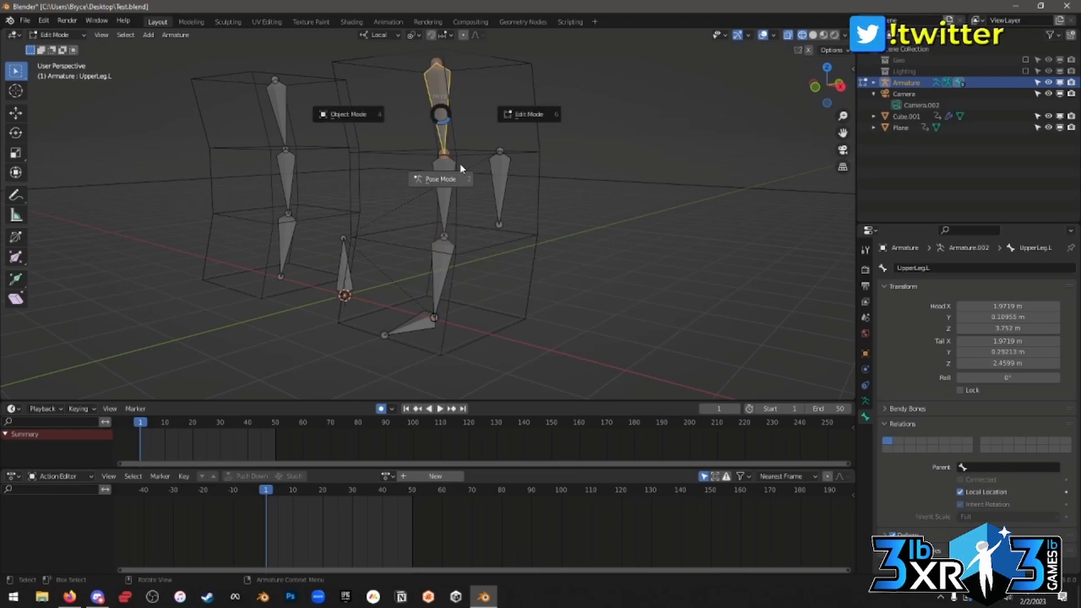
click(440, 179)
key(r)
key(Escape)
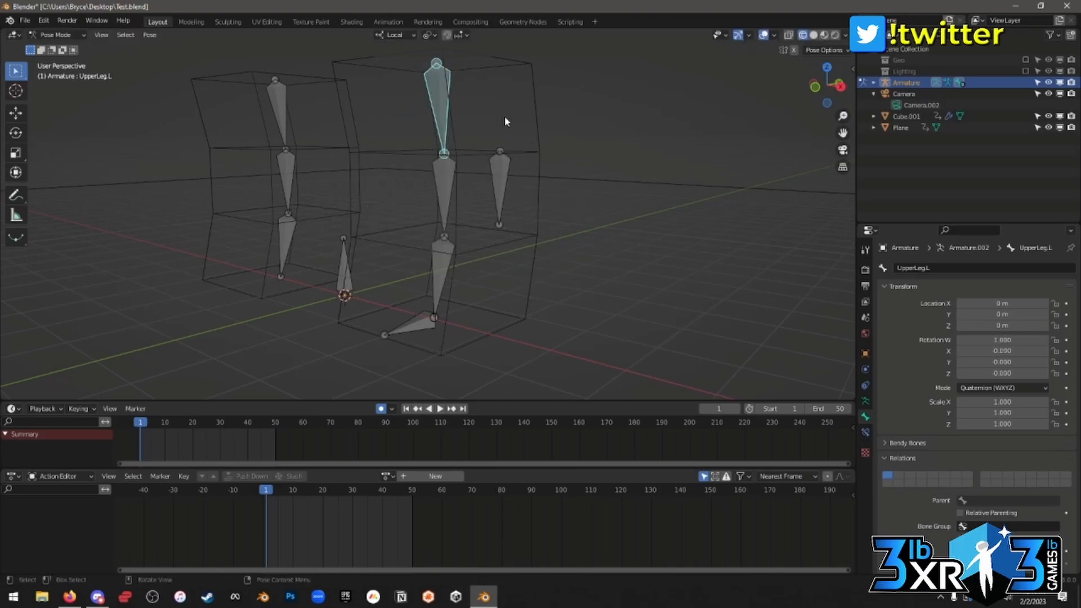
key(Tab)
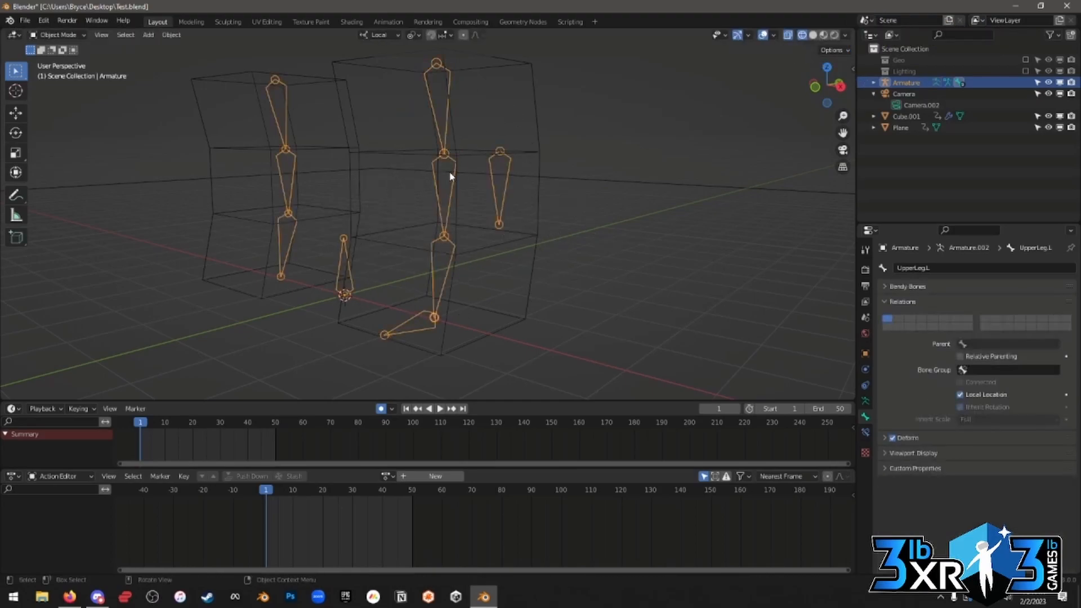
In Edit Mode, check the parent settings of LegIK.L and PoleTarget.L and examine their placement around the left leg.
click(419, 324)
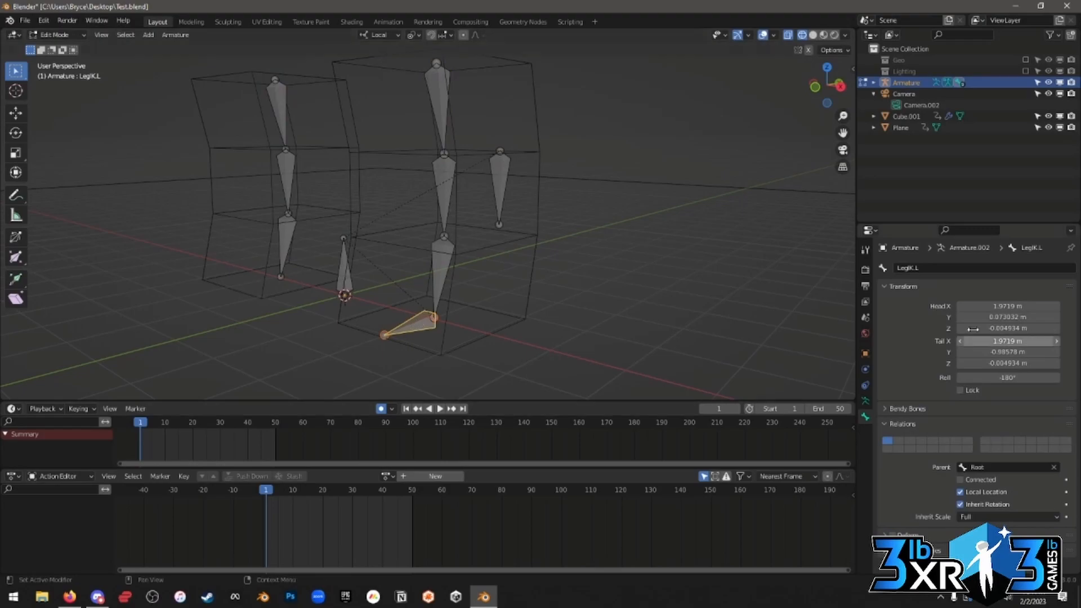
click(495, 172)
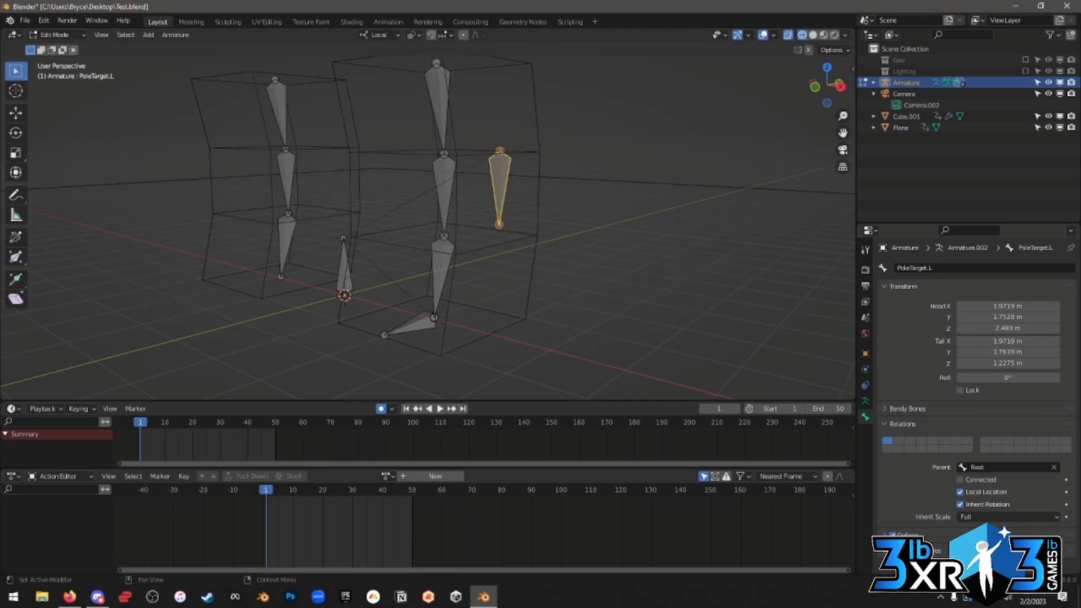
middle_drag(555, 202, 520, 207)
middle_drag(394, 295, 385, 304)
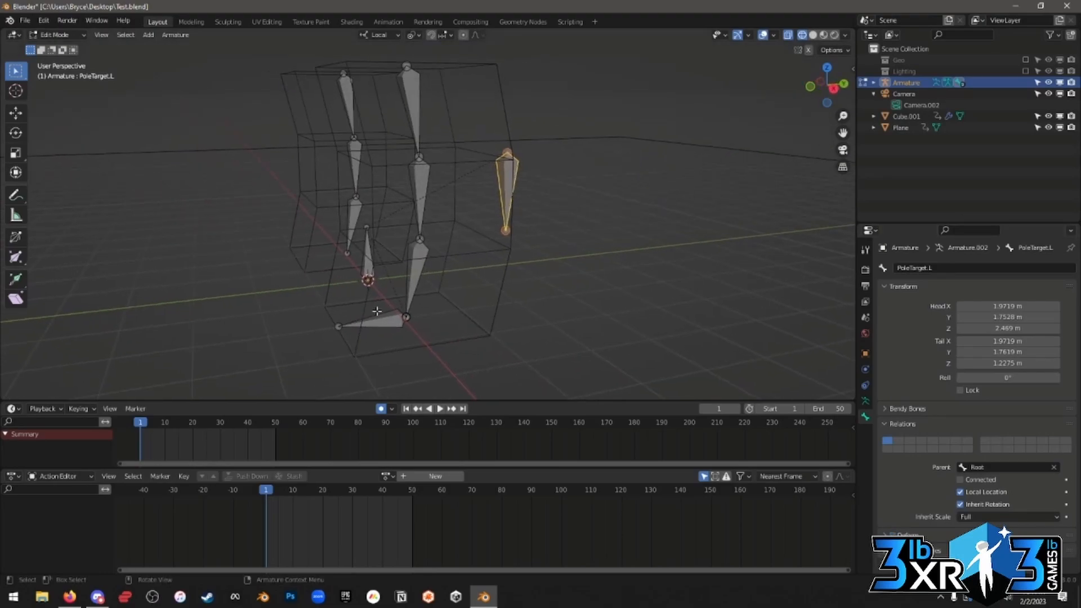
middle_drag(433, 215, 383, 118)
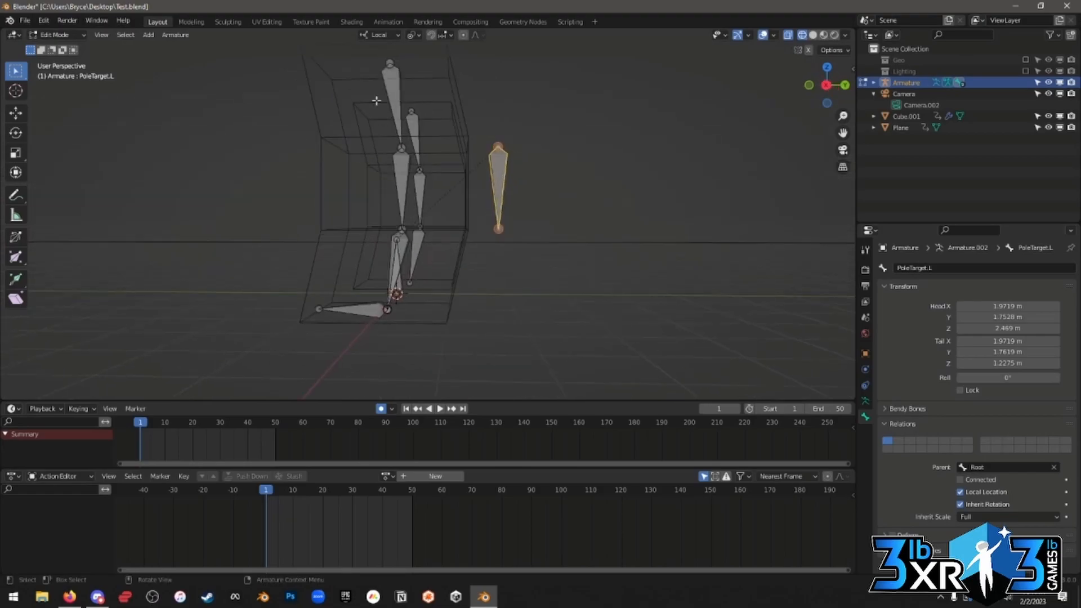
middle_drag(435, 213, 503, 220)
scroll(503, 220, up, 1)
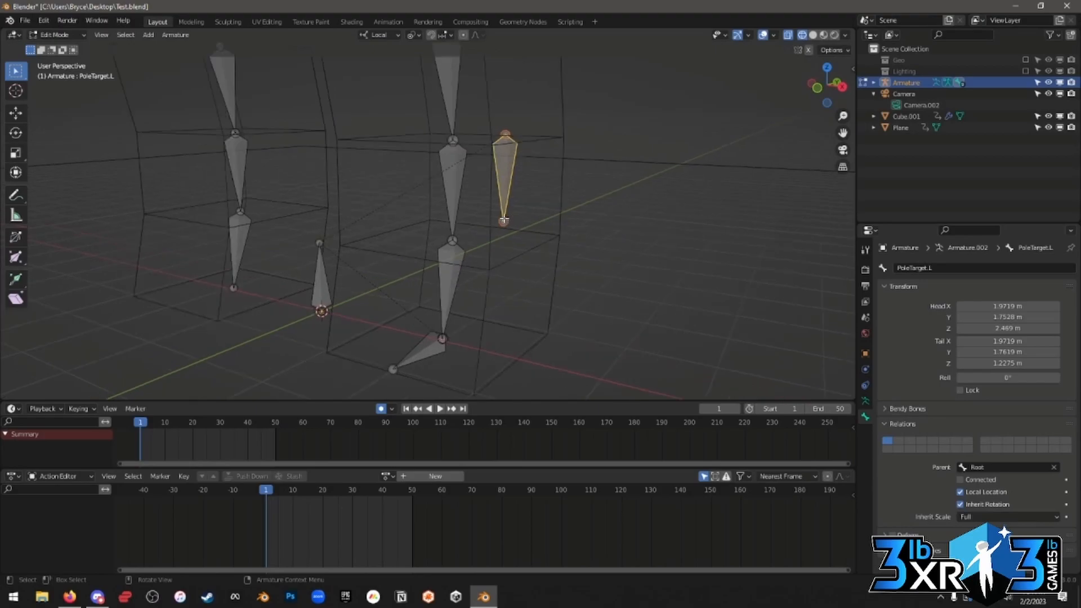
Switch the armature from Edit Mode to Pose Mode.
key(ctrl+Tab)
key(Escape)
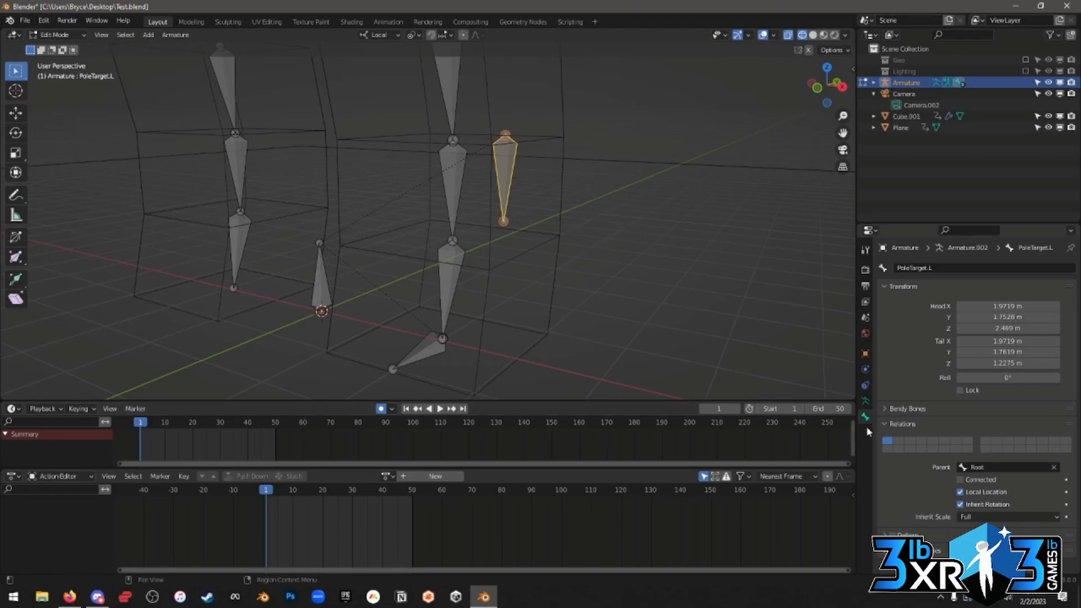
key(Tab)
key(ctrl+Tab)
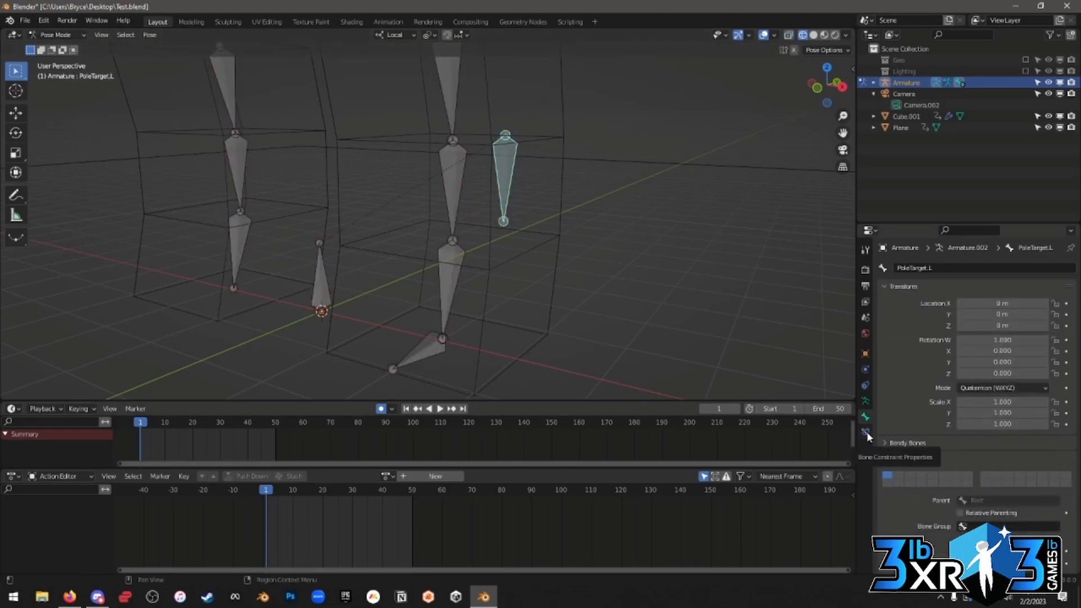
Select LowLeg.L at the bottom of the left leg and open its bone constraint settings.
scroll(451, 196, down, 3)
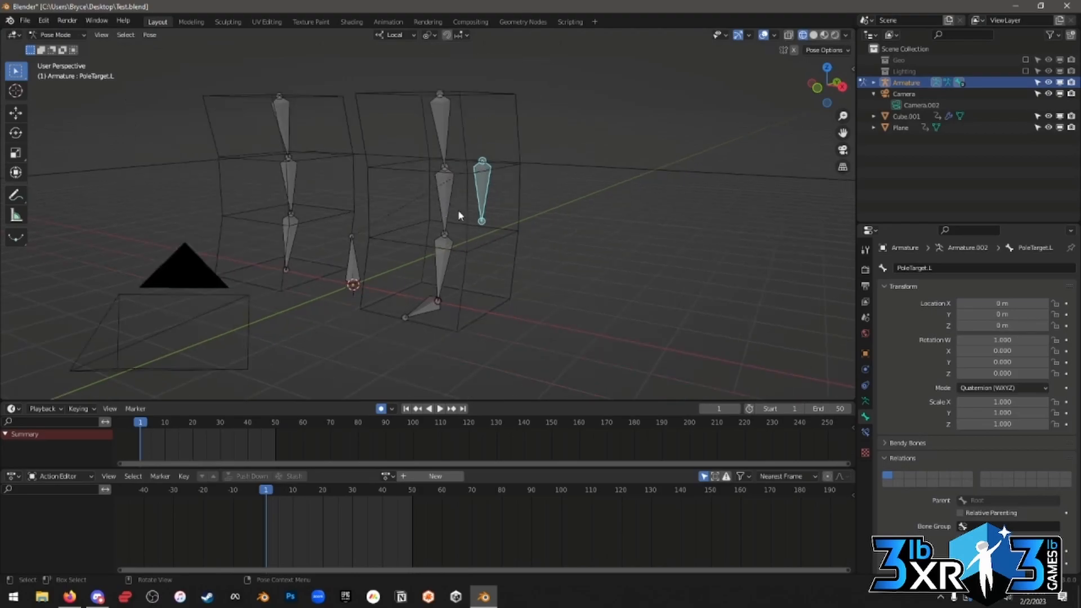
click(435, 313)
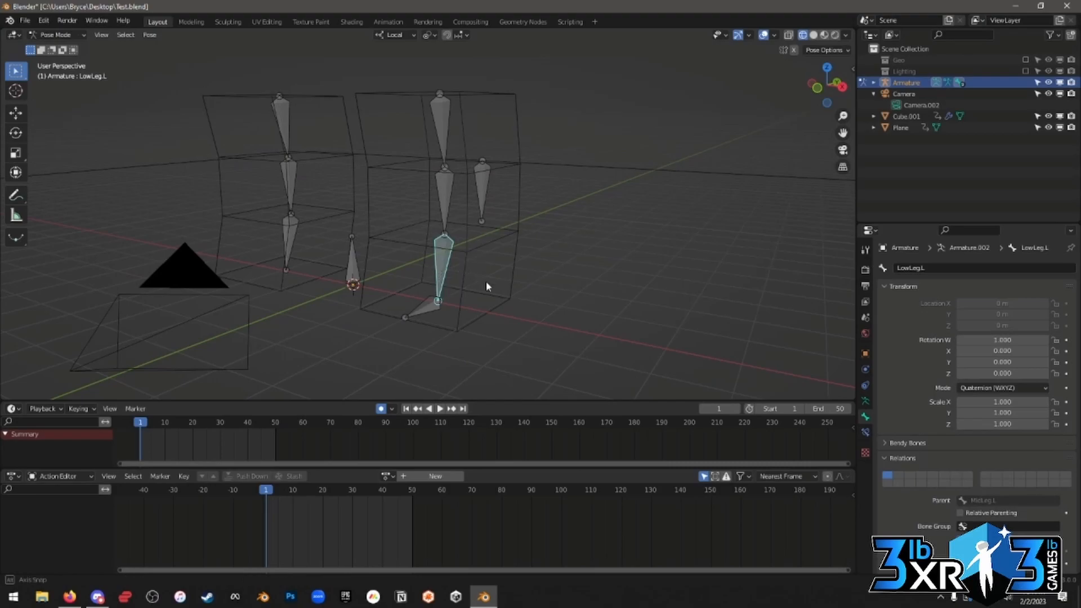
middle_drag(490, 282, 474, 285)
click(865, 433)
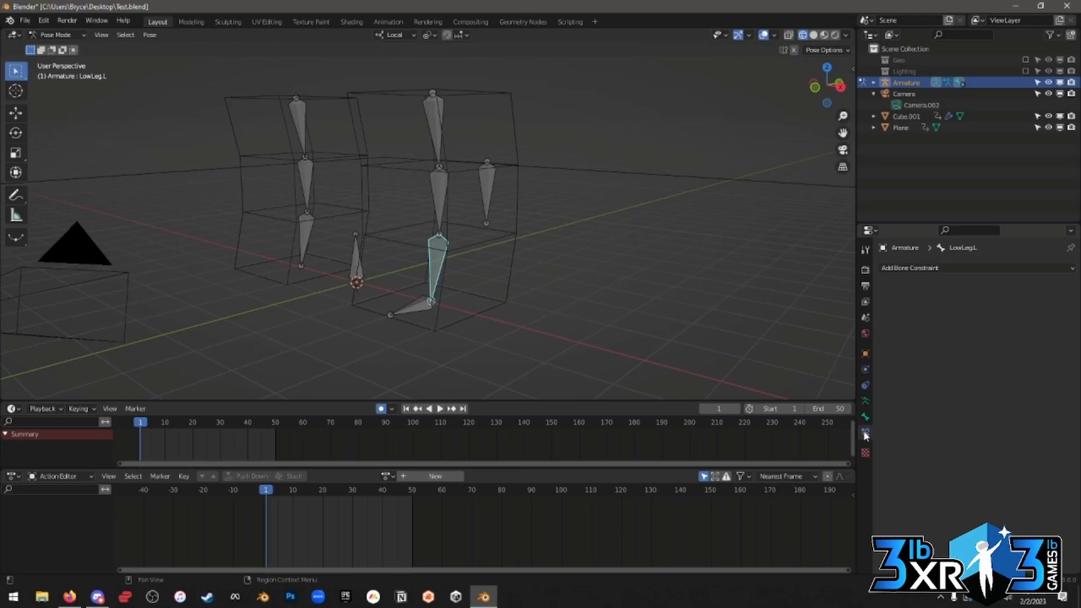
middle_drag(412, 283, 508, 179)
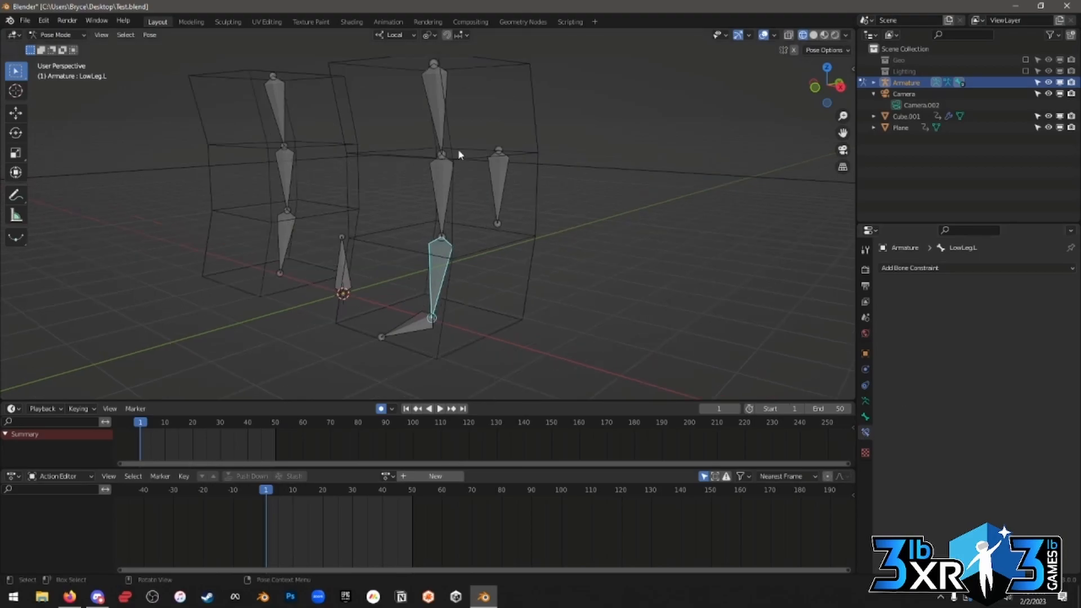
Open the list of bone constraints for LowLeg.L, then examine the three left leg bones, LegIK.L and PoleTarget.L one by one.
click(1041, 268)
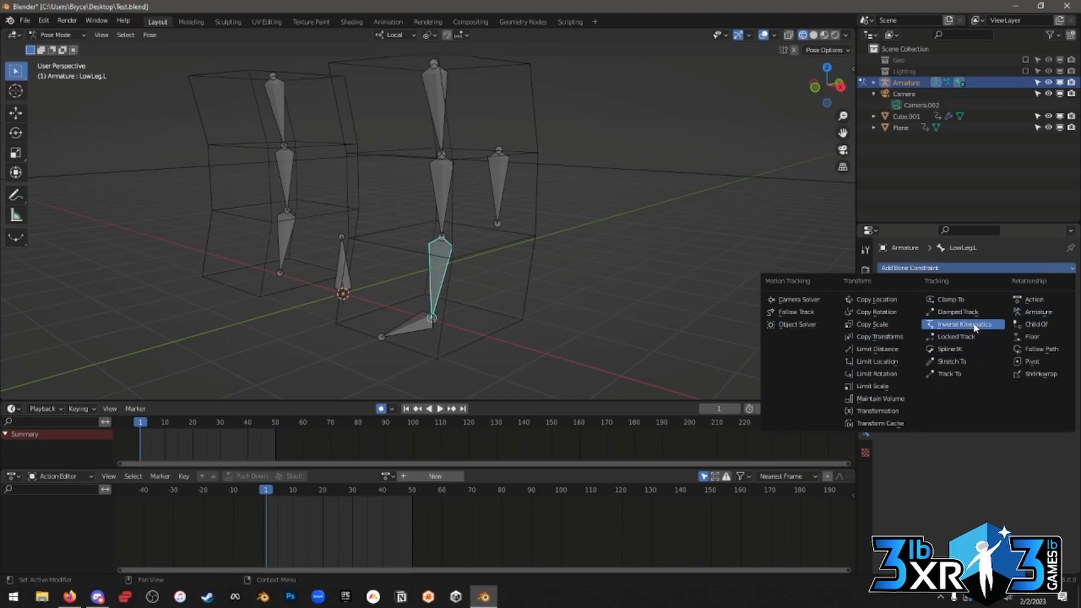
click(436, 117)
click(441, 182)
click(436, 266)
click(431, 93)
click(442, 174)
click(442, 258)
click(423, 327)
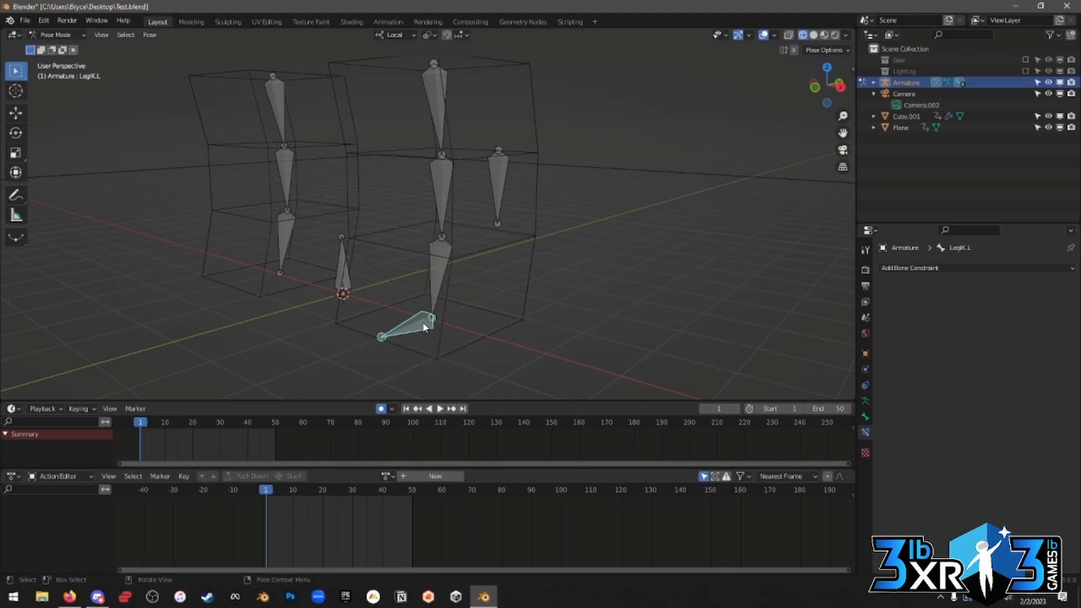
click(492, 187)
Add an Inverse Kinematics constraint to LowLeg.L with Armature as the target and LegIK.L as the target bone.
click(440, 269)
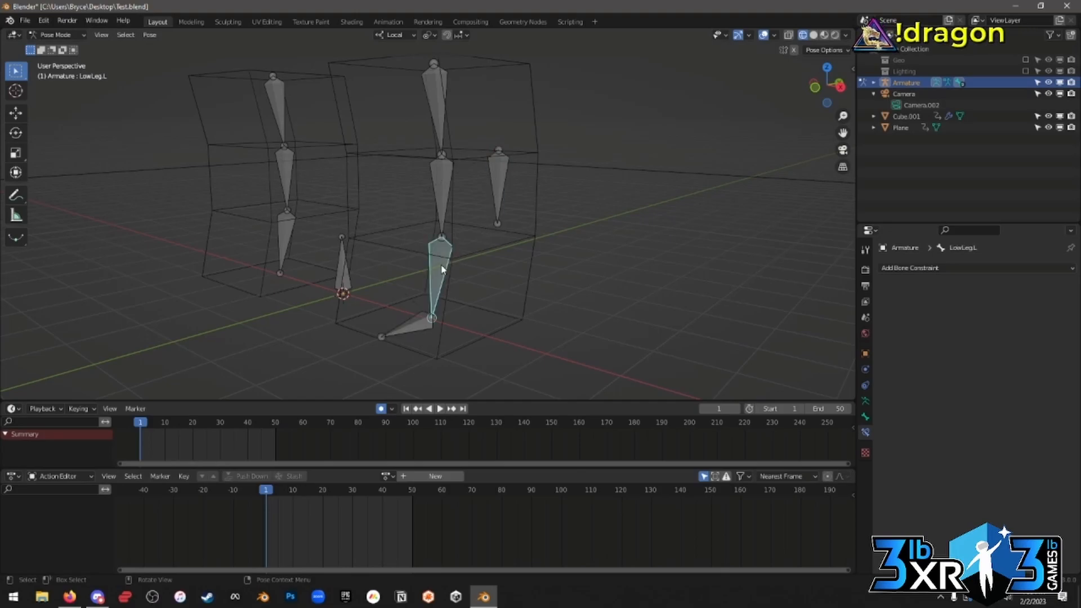
click(946, 269)
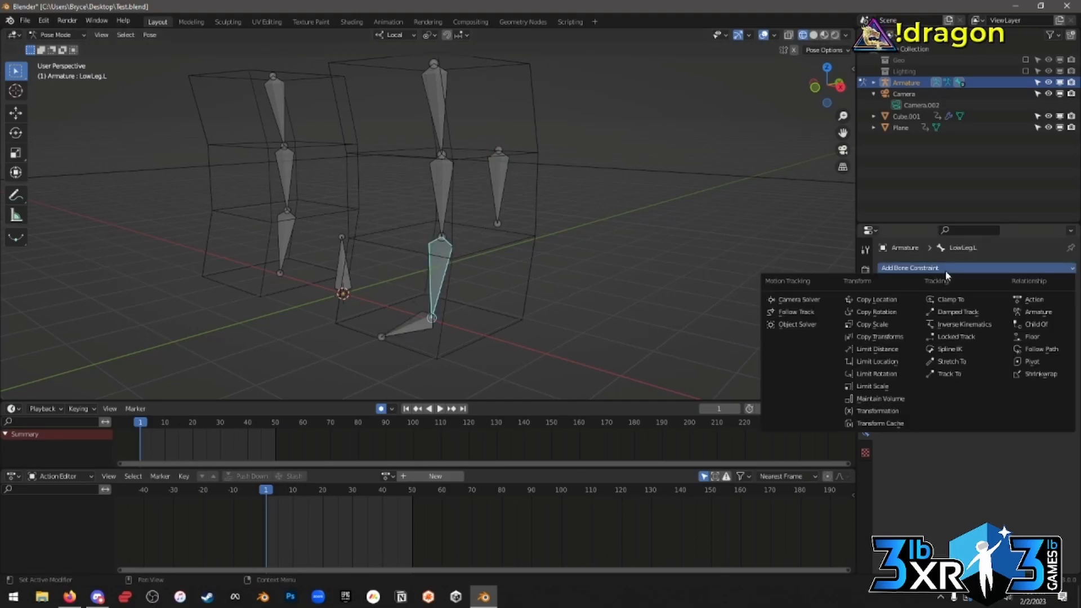
click(961, 324)
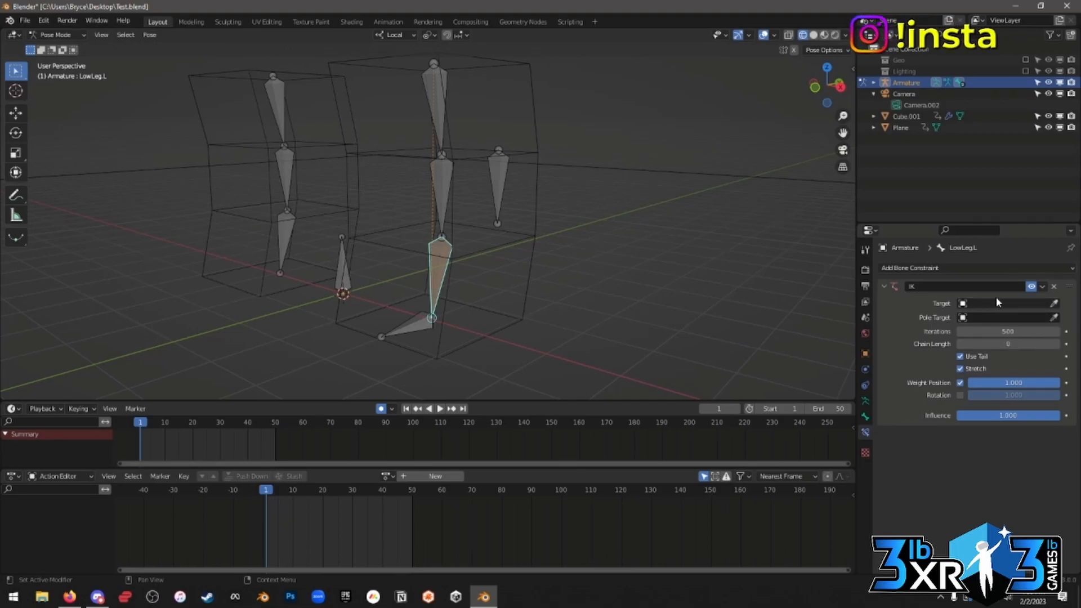
click(1054, 305)
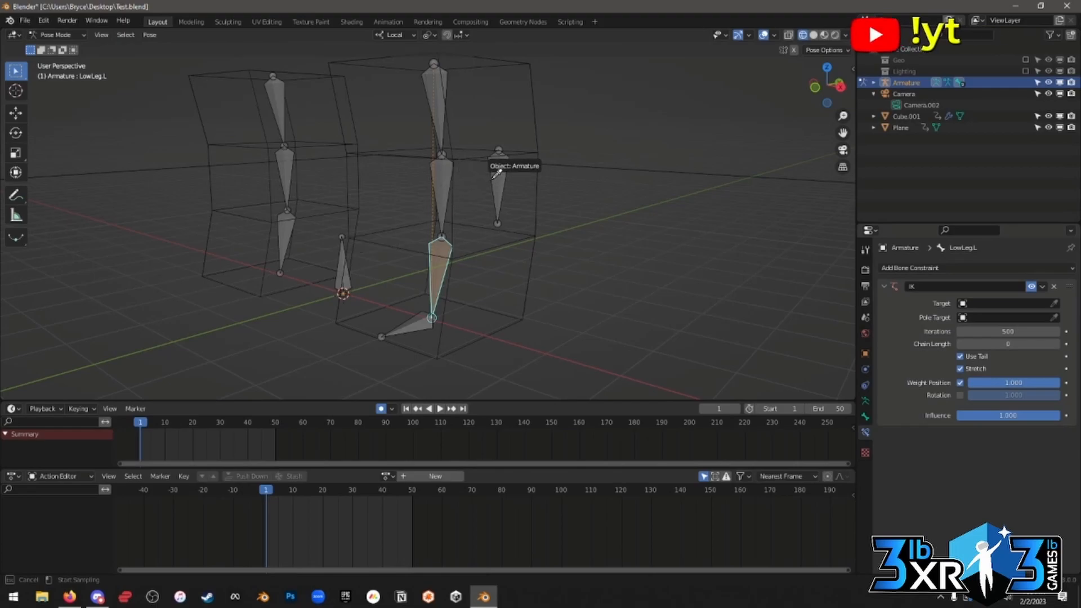
click(501, 179)
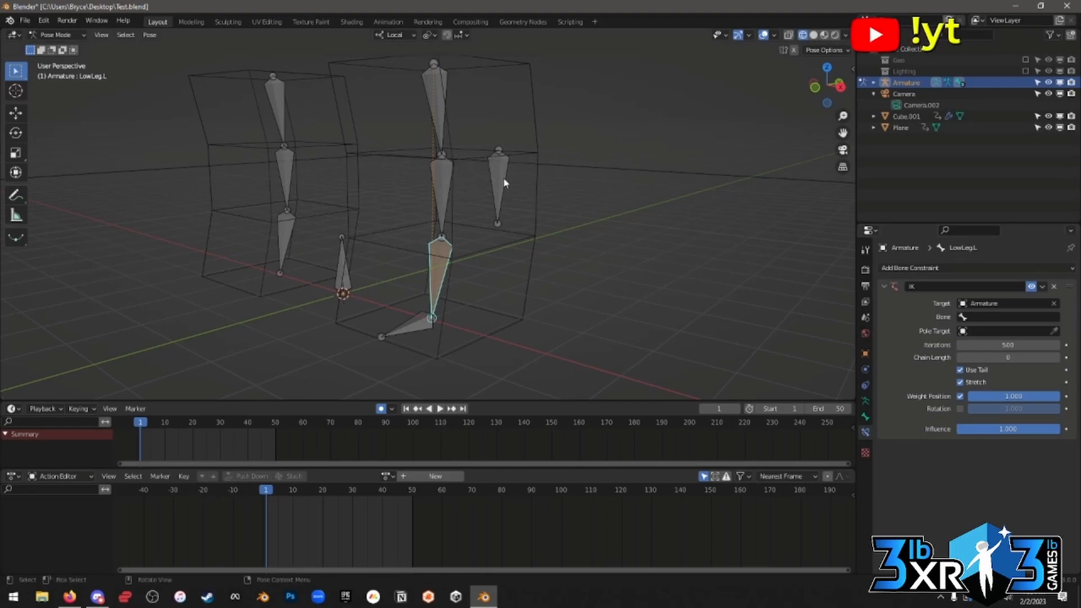
click(985, 317)
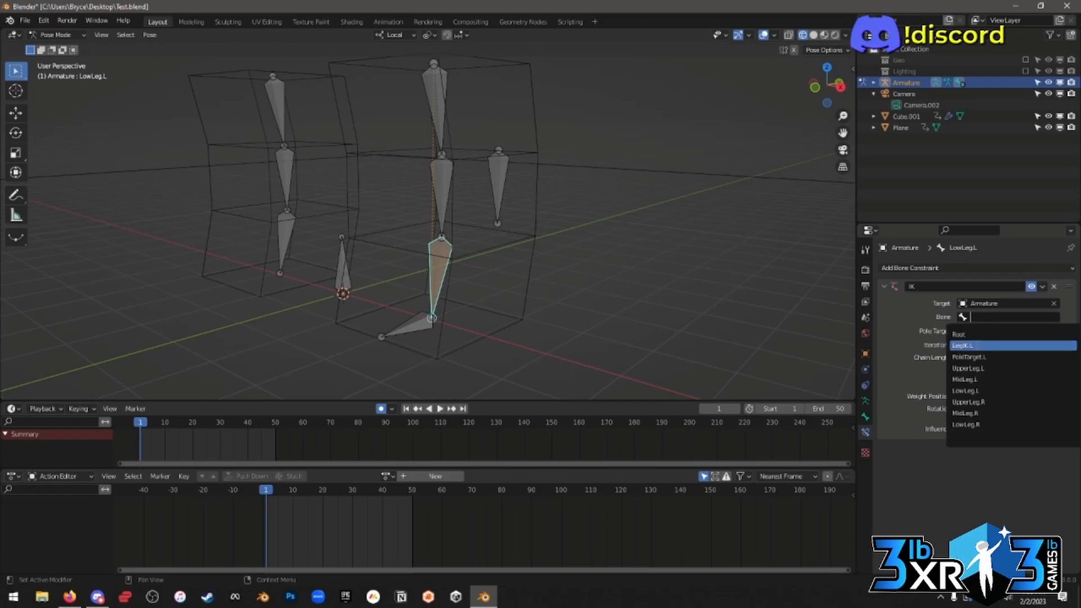
click(977, 346)
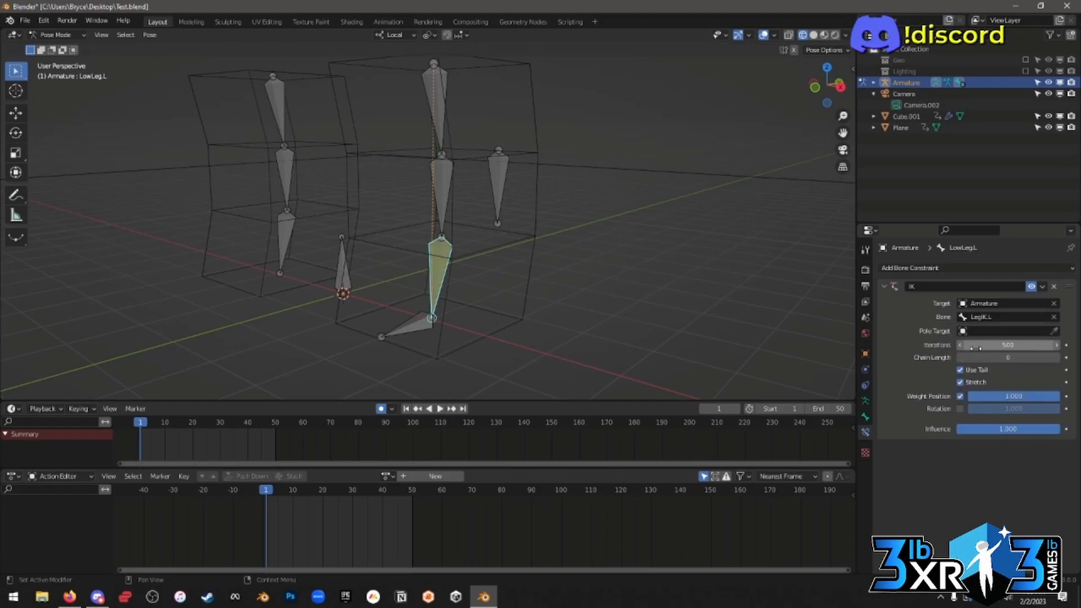
Set the IK constraint's pole target to Armature with PoleTarget.L as the pole bone.
click(1054, 332)
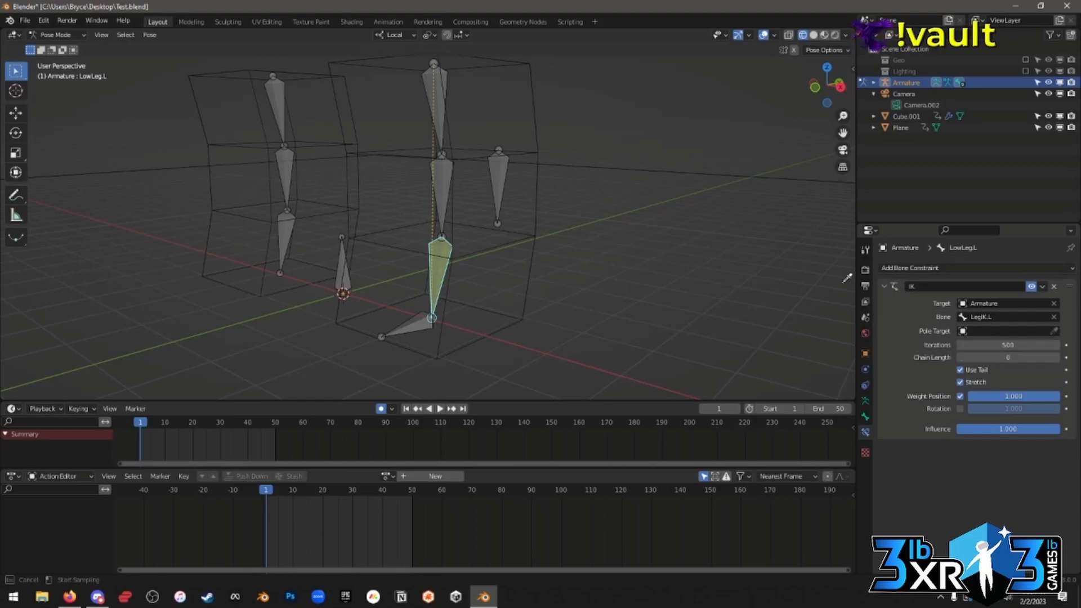
click(500, 168)
click(990, 346)
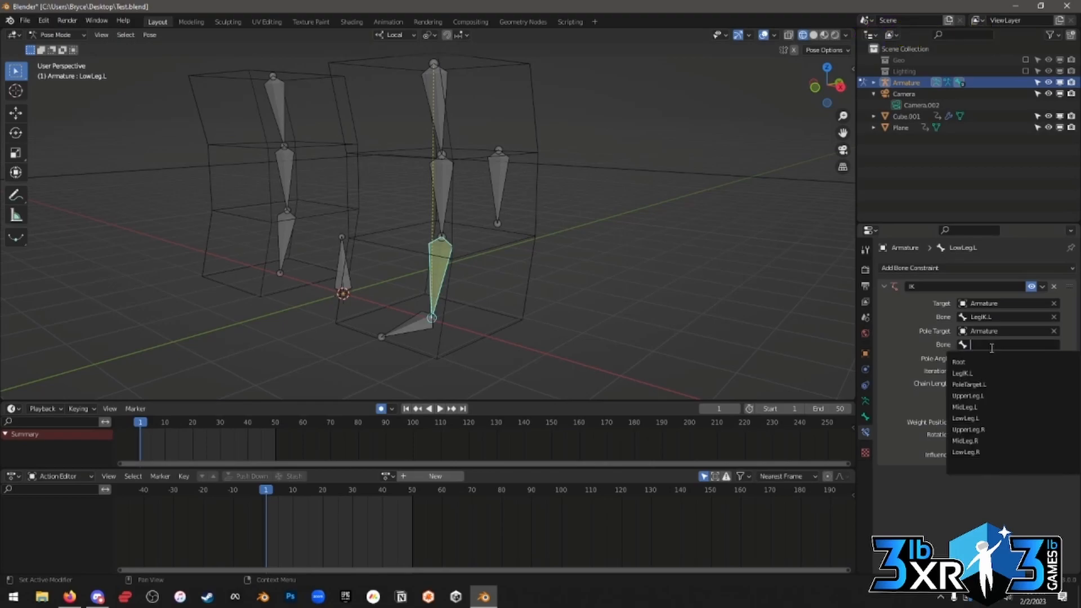
click(980, 384)
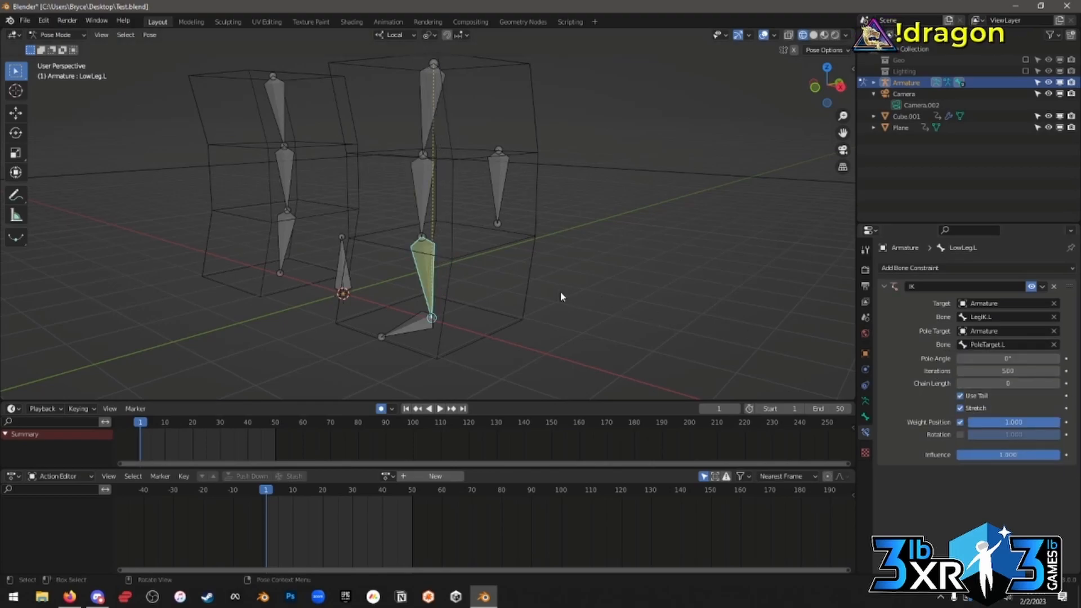
Try moving LegIK.L to test how the left leg chain follows it, and cancel the move.
middle_drag(551, 289, 608, 281)
click(363, 348)
key(g)
right_click(411, 269)
key(g)
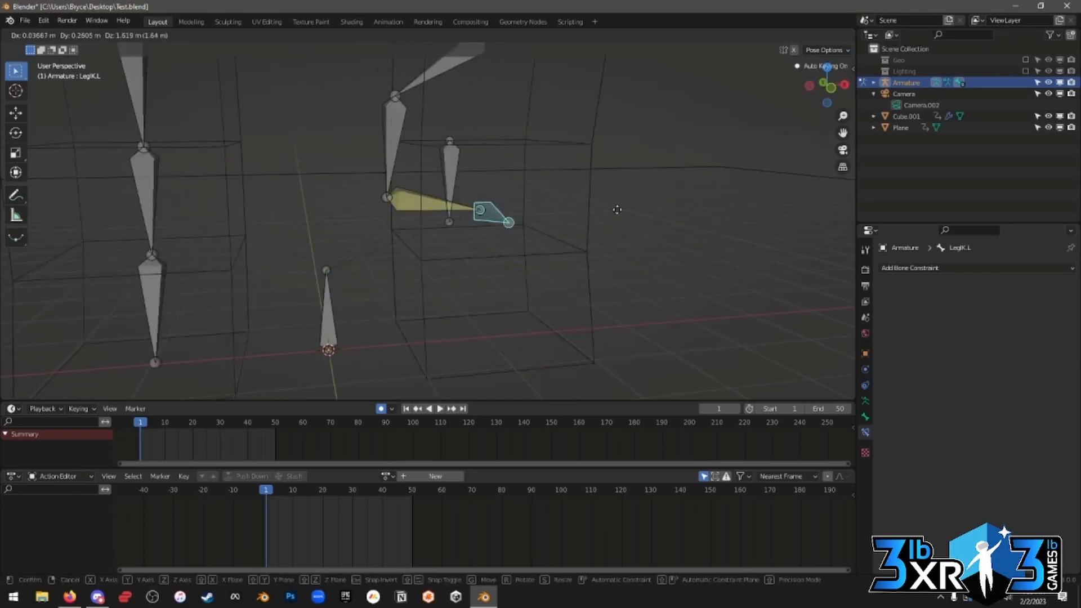
click(623, 269)
middle_drag(623, 269, 591, 266)
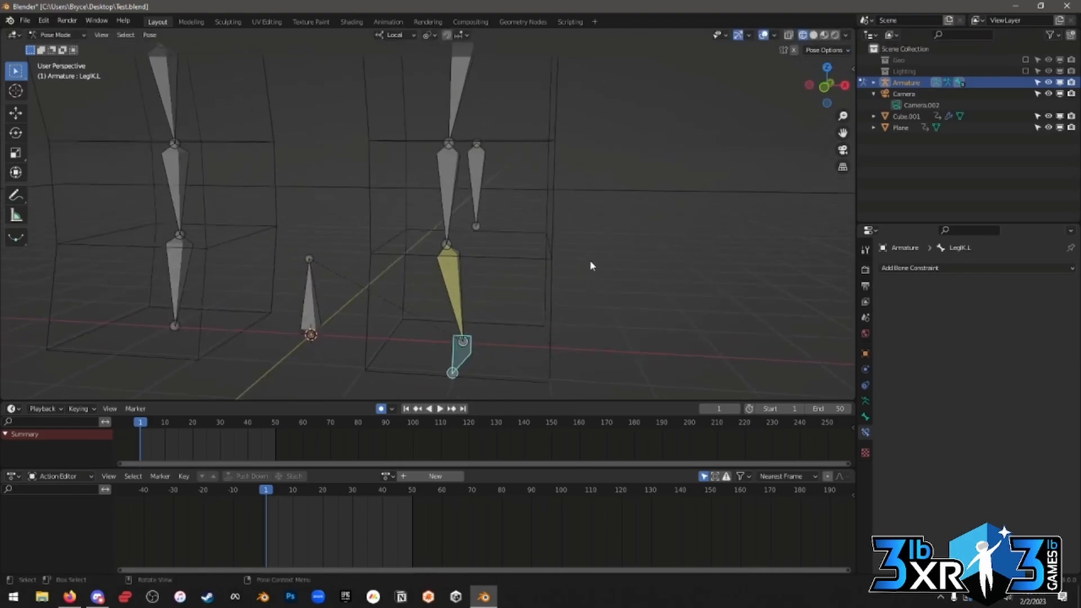
Set the chain length of LowLeg.L's IK constraint to 3.
click(472, 294)
middle_drag(677, 279, 633, 286)
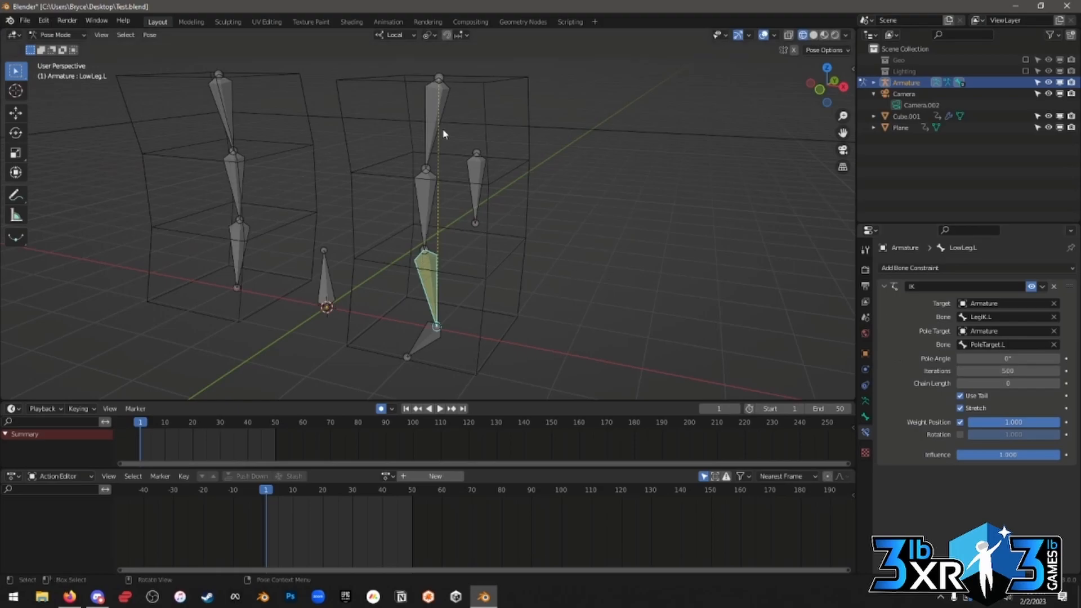
click(1056, 383)
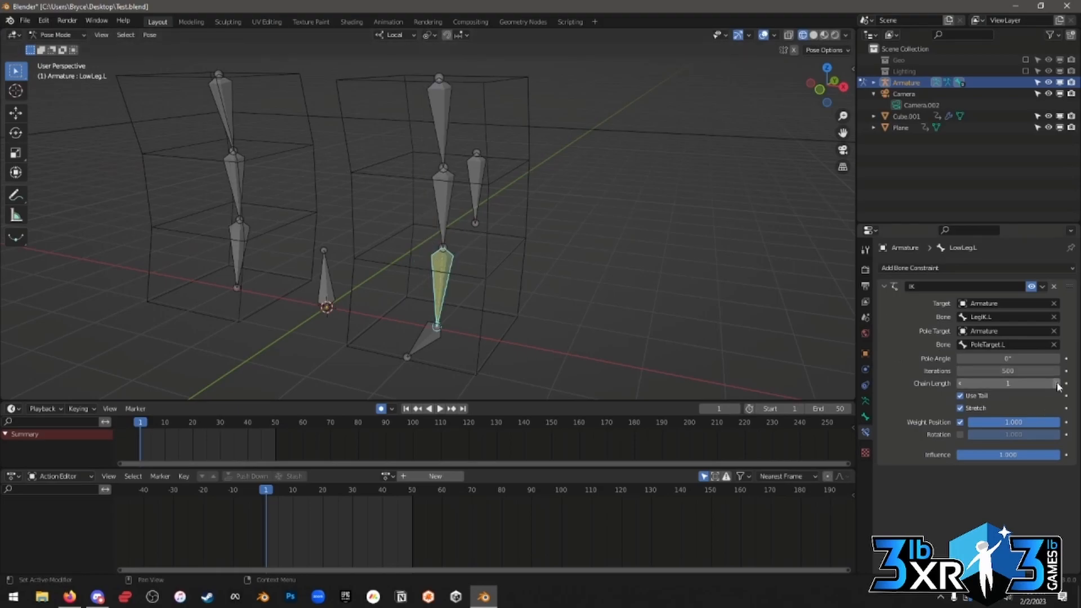
click(1056, 383)
click(1056, 384)
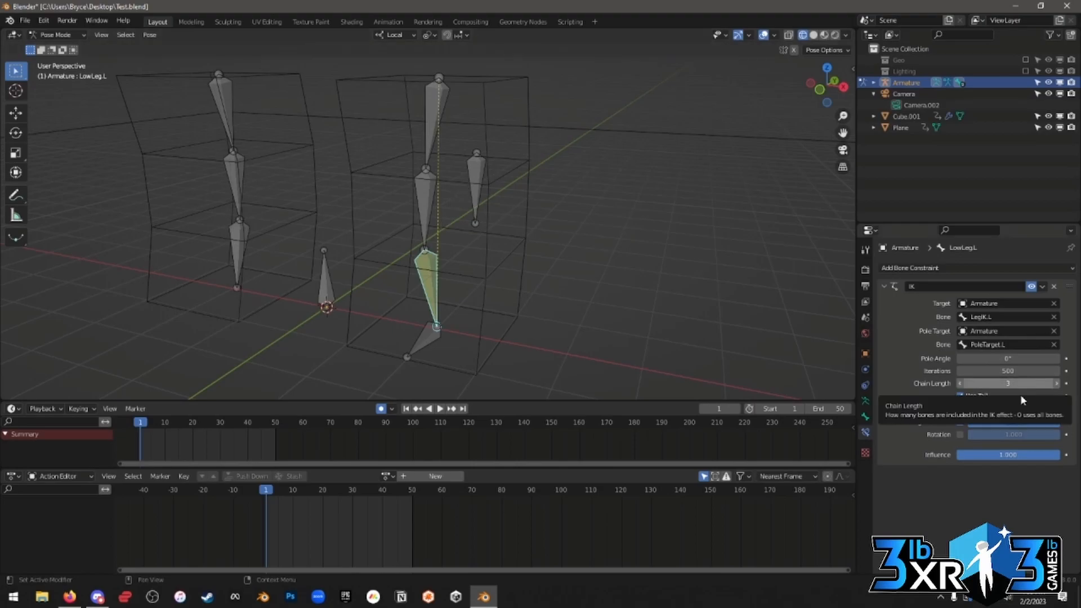
Try moving PoleTarget.L from several angles to test the bend direction of the left leg, cancelling each move.
middle_drag(523, 227, 551, 221)
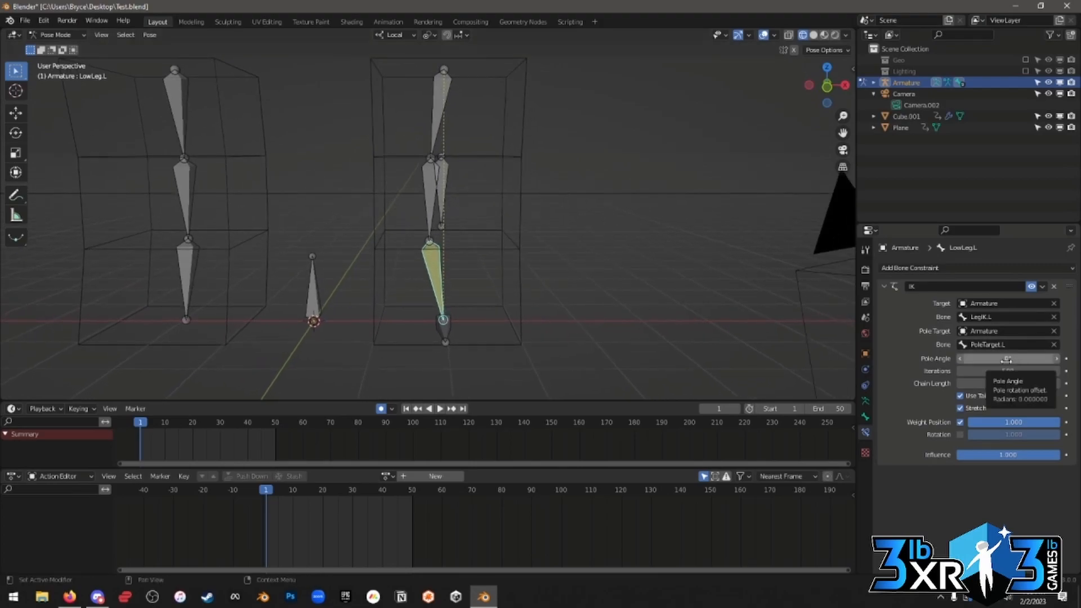
middle_drag(728, 286, 717, 292)
middle_drag(623, 274, 543, 242)
mouse_move(457, 165)
middle_down()
mouse_move(497, 229)
mouse_move(451, 152)
middle_up()
click(451, 152)
scroll(552, 212, down, 4)
middle_drag(552, 261, 464, 251)
key(g)
right_click(407, 104)
middle_drag(453, 146, 581, 200)
scroll(580, 202, up, 1)
key(g)
right_click(645, 221)
scroll(478, 227, up, 1)
Raise the pole angle of LowLeg.L's IK constraint to 94.6°.
click(439, 288)
shift+middle_drag(541, 281, 512, 263)
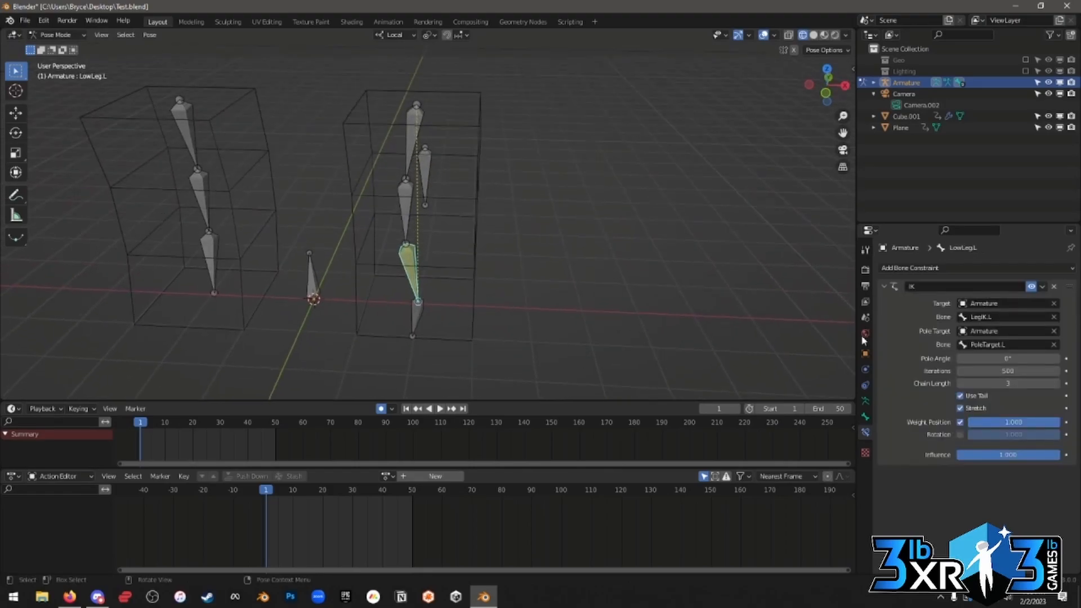
drag(993, 359, 1054, 359)
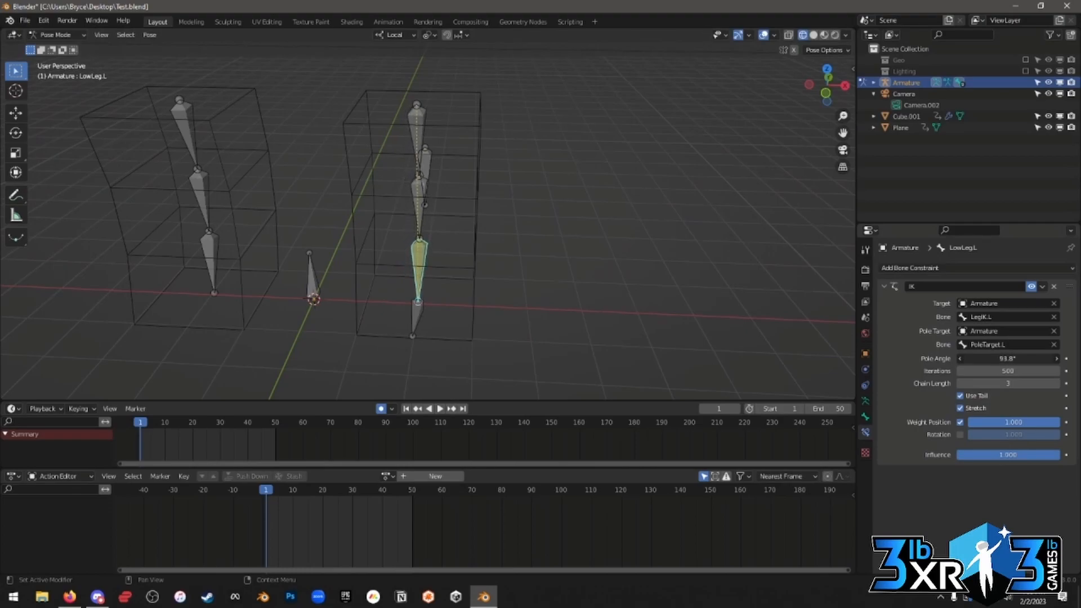
click(990, 359)
key(Return)
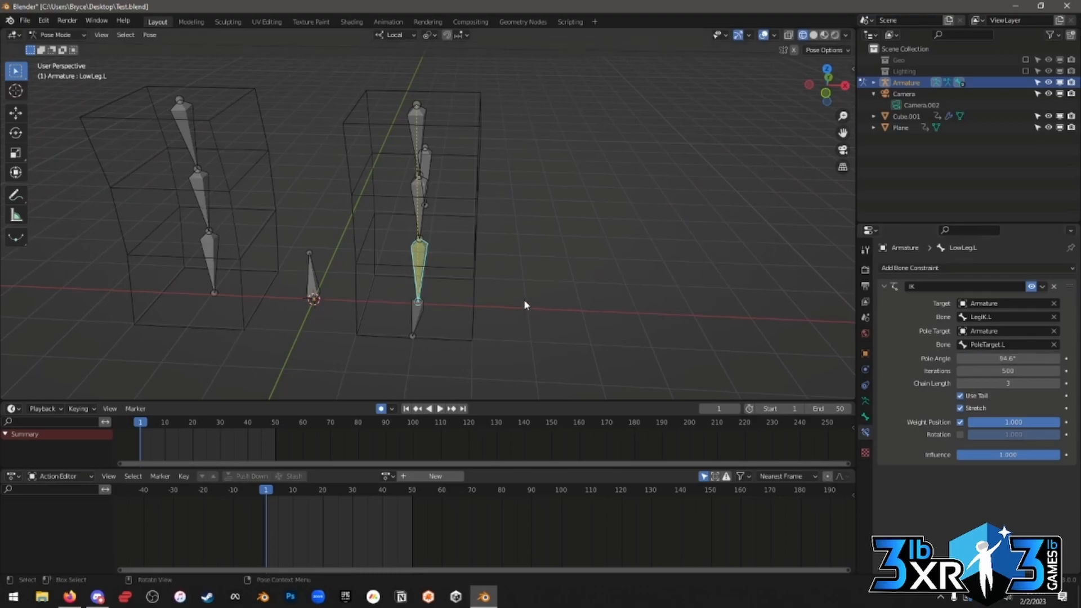
In the front view, fine-tune the IK pole angle on LowLeg.L to line the left leg chain up vertically.
key(KP_1)
scroll(475, 278, up, 3)
click(1006, 358)
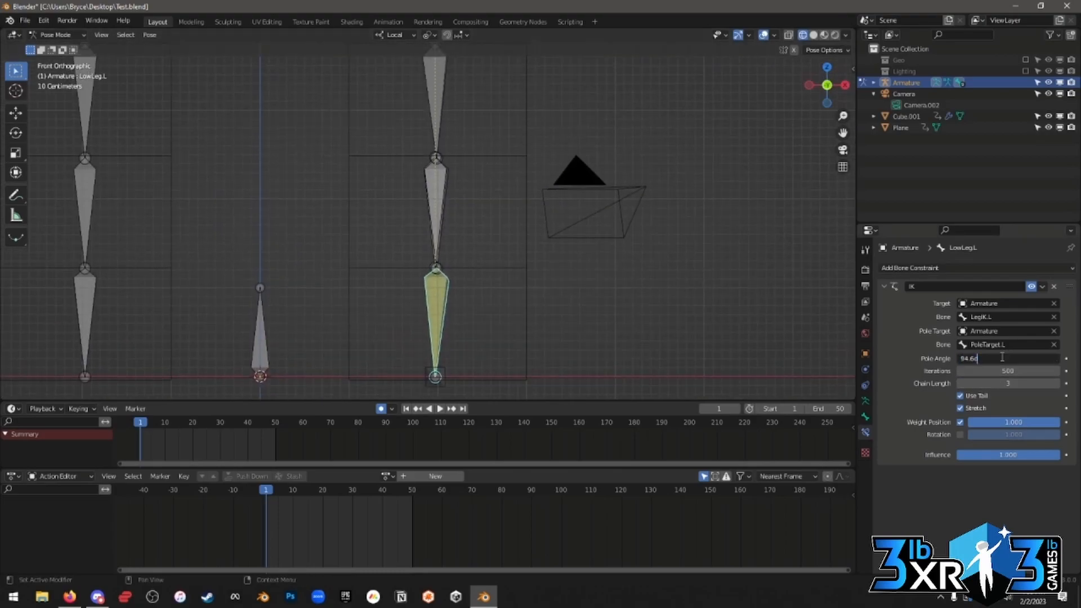
key(Escape)
drag(1006, 358, 995, 359)
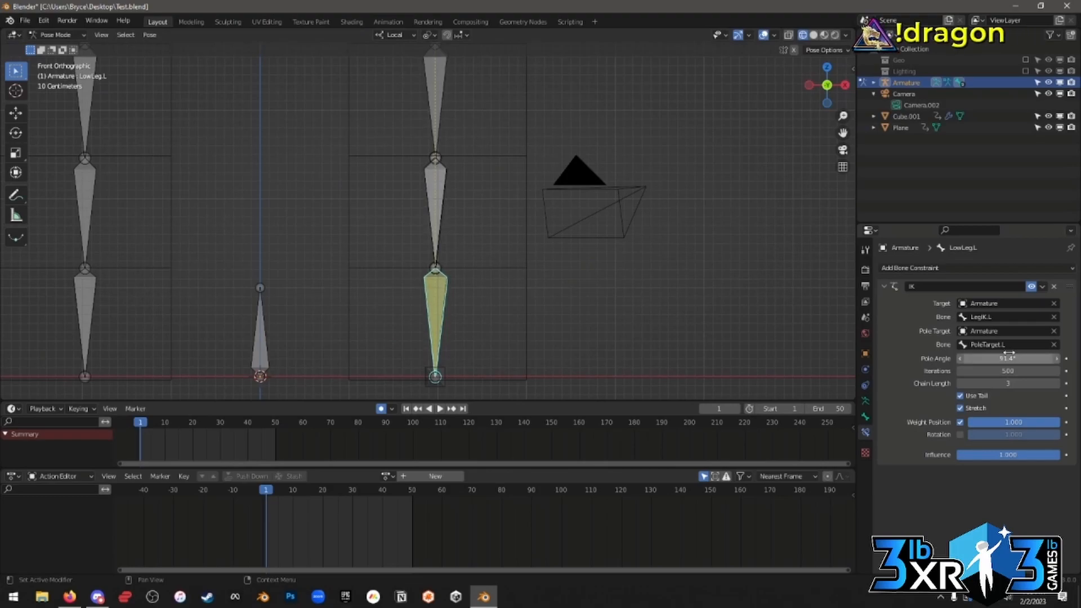
text(0)
key(Return)
Select LegIK.L and test the IK by moving it around in perspective and in the right side view.
middle_drag(337, 230, 560, 229)
click(385, 318)
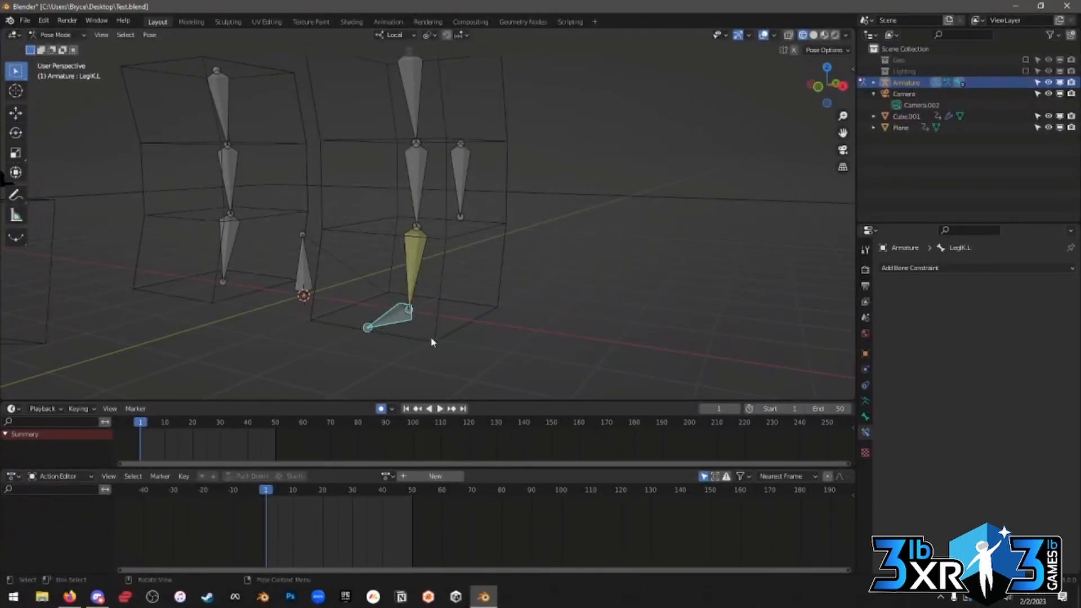
key(g)
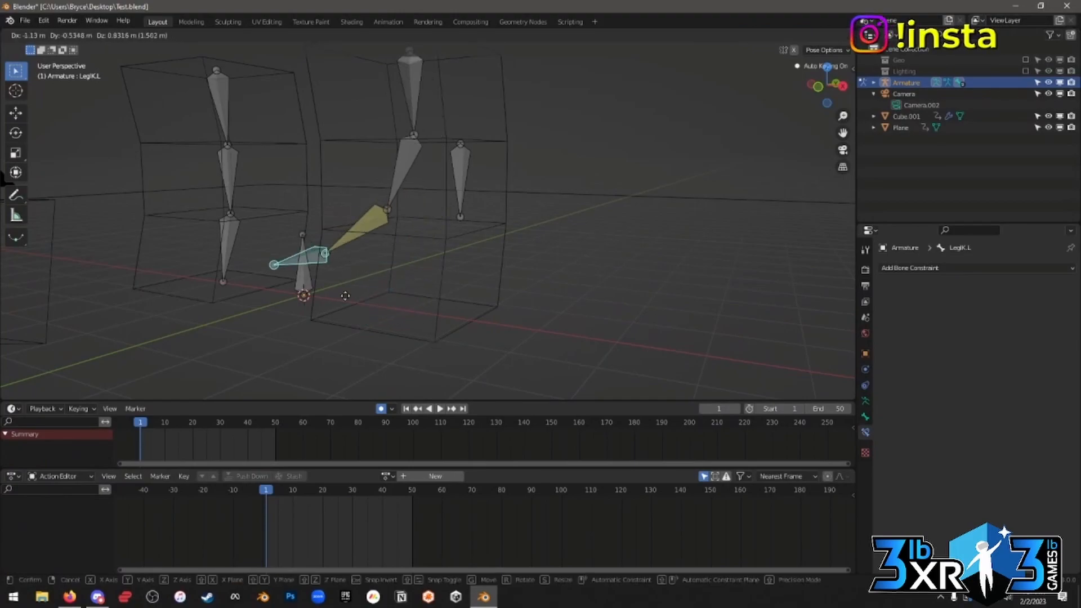
right_click(435, 302)
middle_drag(436, 304, 436, 286)
key(KP_3)
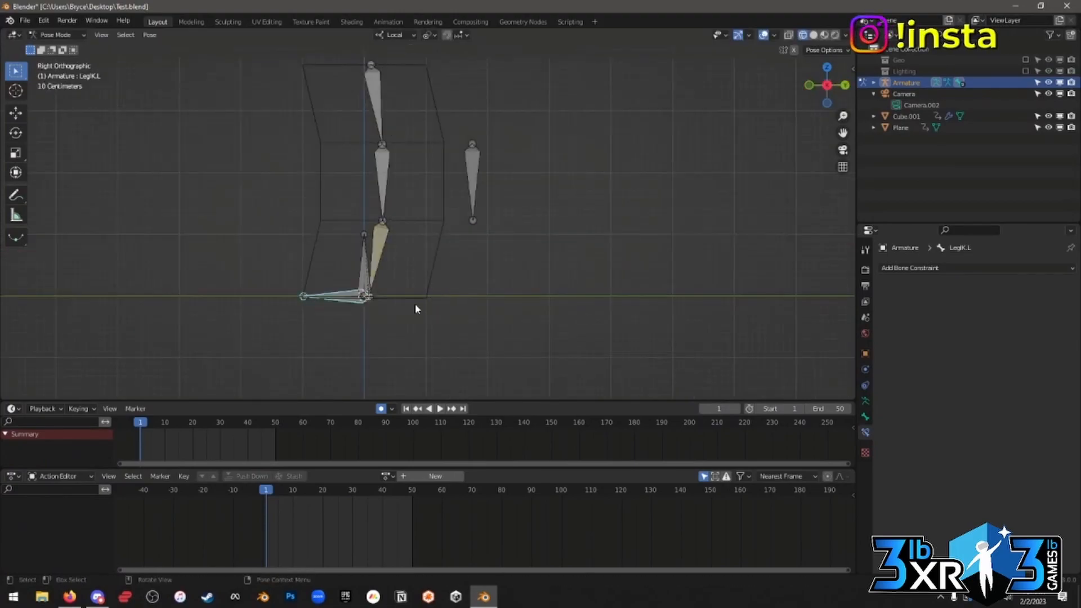
key(g)
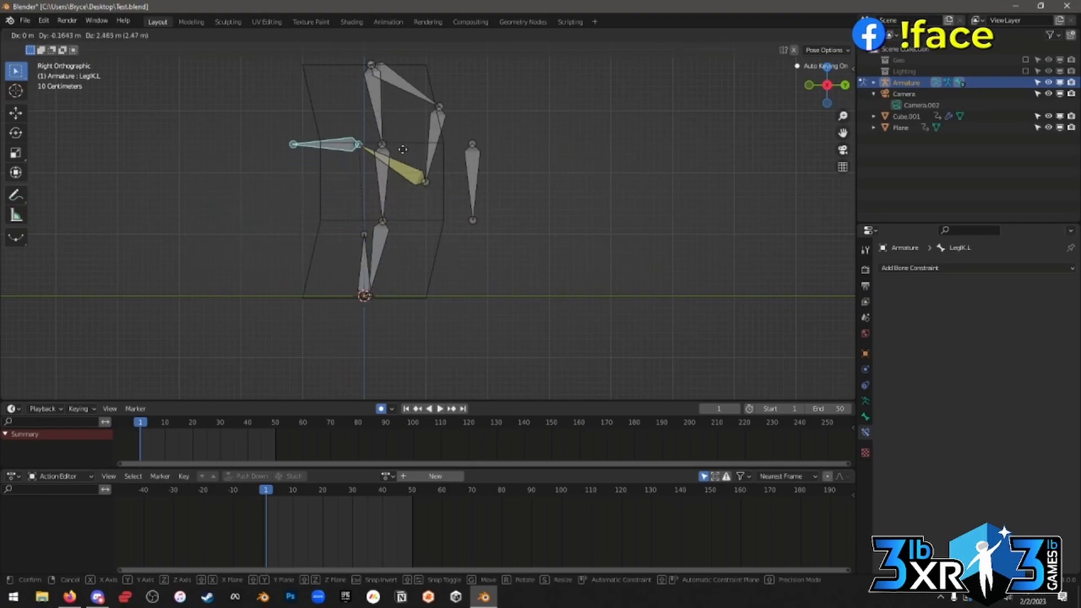
click(391, 299)
key(g)
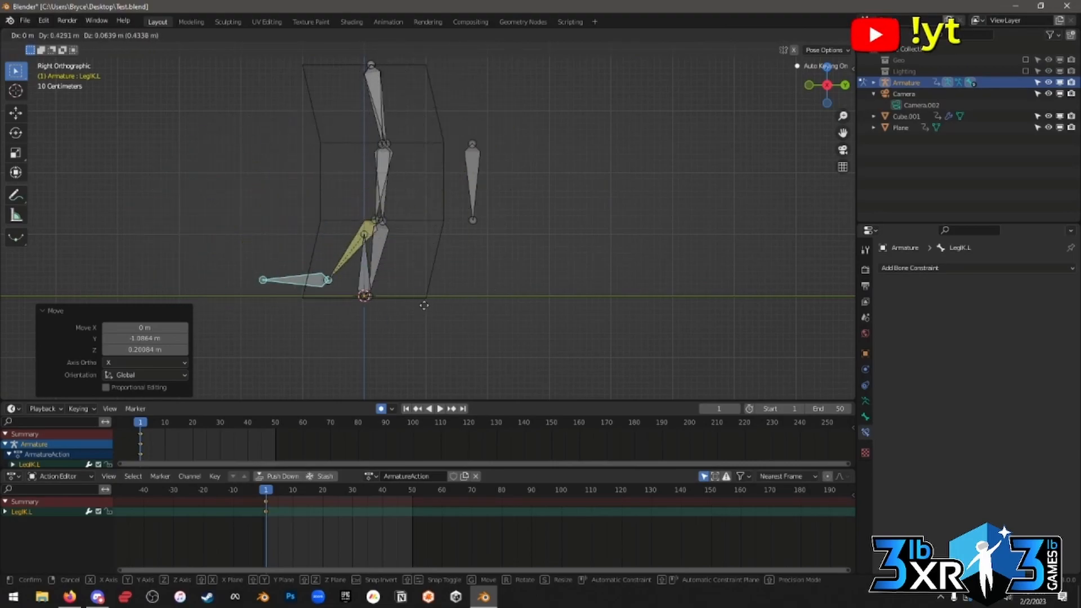
click(471, 298)
In the right side view, move LegIK.L about 2.9 m along Y and 2.2 m up, then nudge it slightly back.
middle_drag(471, 298, 470, 217)
click(360, 112)
click(478, 180)
middle_drag(482, 260, 520, 283)
click(393, 323)
key(KP_3)
key(g)
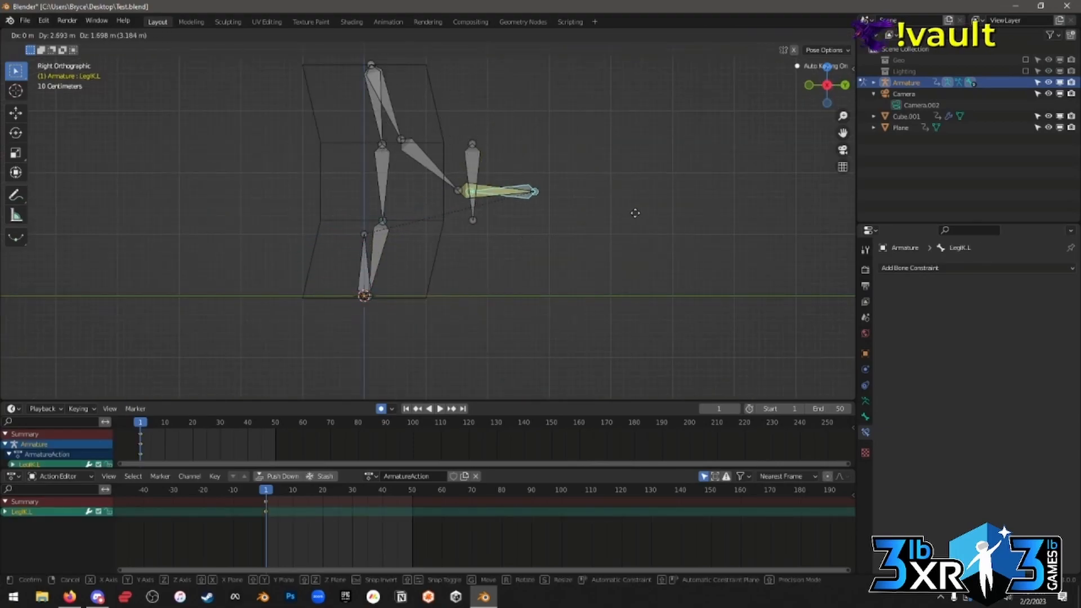
drag(621, 215, 646, 186)
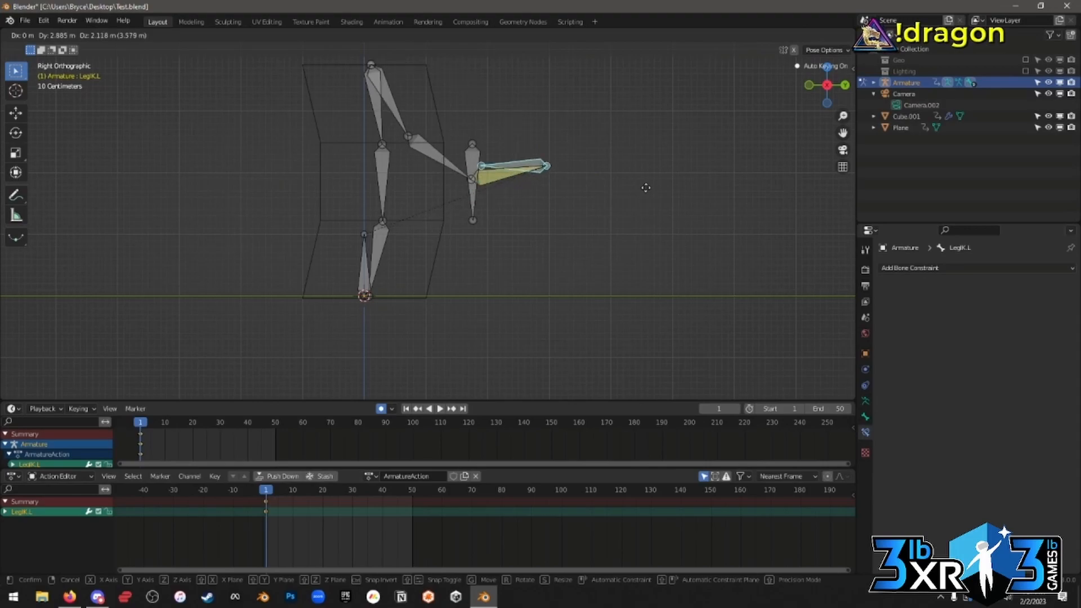
click(647, 174)
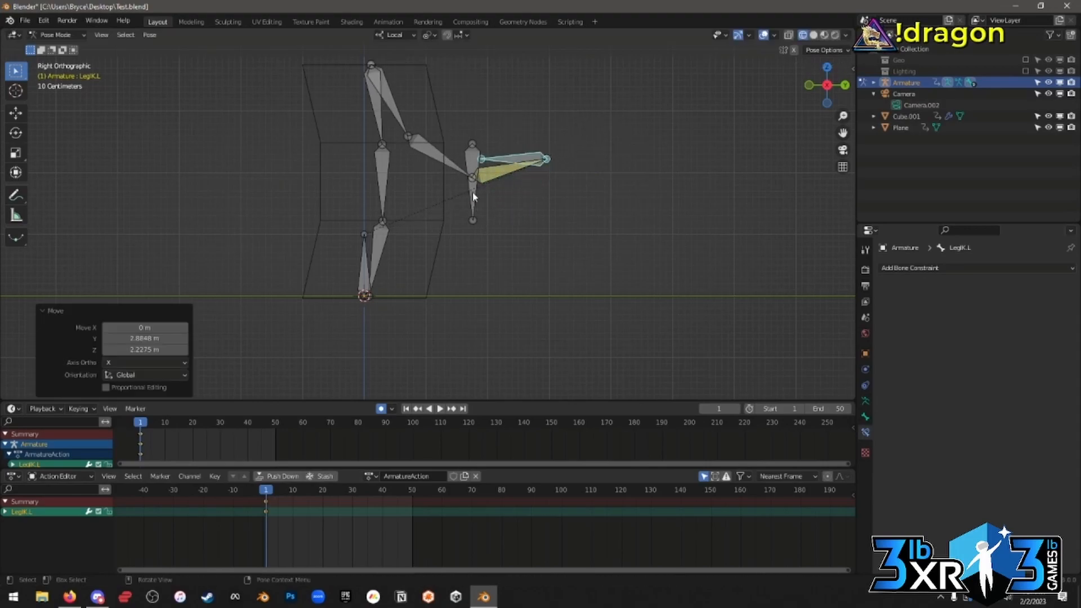
key(g)
click(518, 223)
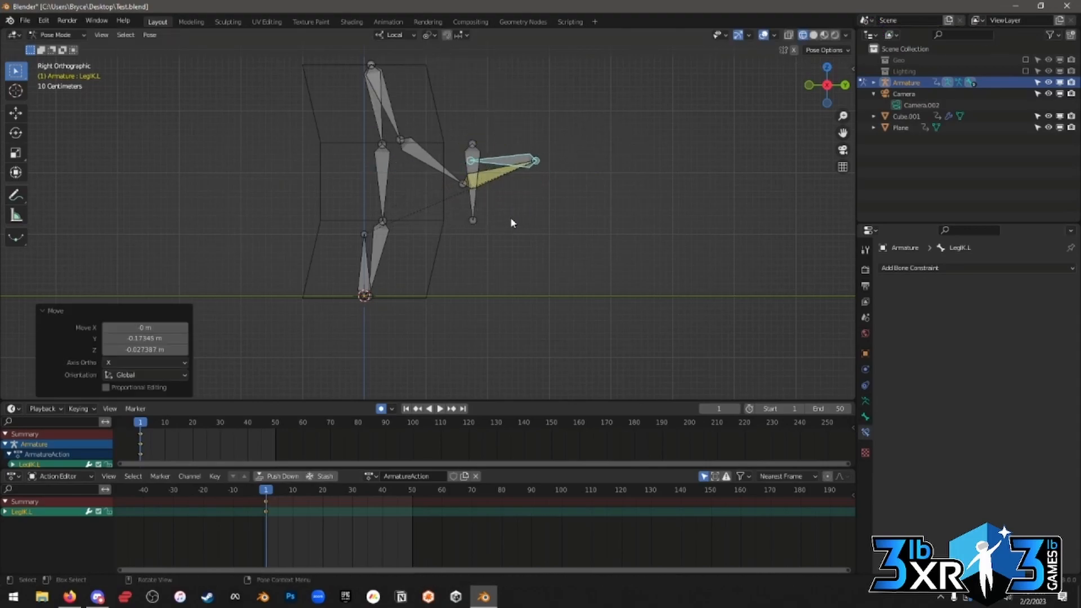
Move PoleTarget.L up above the raised left leg, then try a further move in perspective and cancel it.
click(475, 214)
key(g)
click(515, 102)
shift+middle_drag(501, 157, 475, 239)
key(g)
click(466, 180)
middle_drag(441, 181, 507, 180)
key(g)
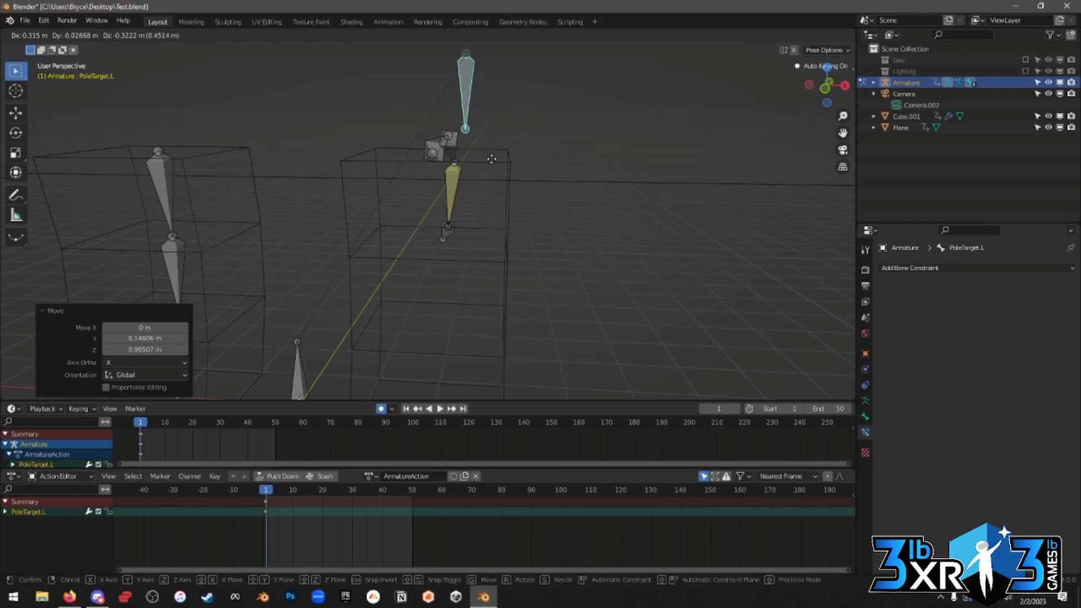
key(Escape)
Undo the test moves of PoleTarget.L and LegIK.L.
key(KP_3)
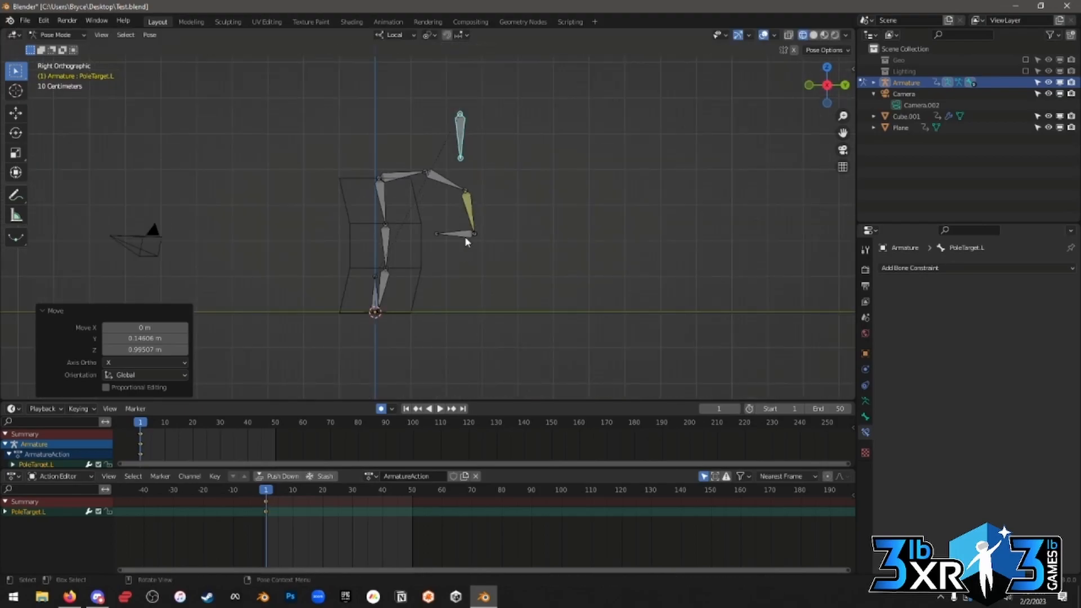
key(ctrl+z)
key(ctrl+z)
key(ctrl+z)
shift+middle_drag(449, 260, 465, 237)
scroll(442, 227, up, 2)
Select PoleTarget.L and try moving and rotating it beside the left leg, cancelling each transform.
click(488, 198)
middle_drag(487, 198, 363, 232)
key(g)
right_click(534, 226)
key(r)
right_click(482, 251)
key(g)
right_click(652, 265)
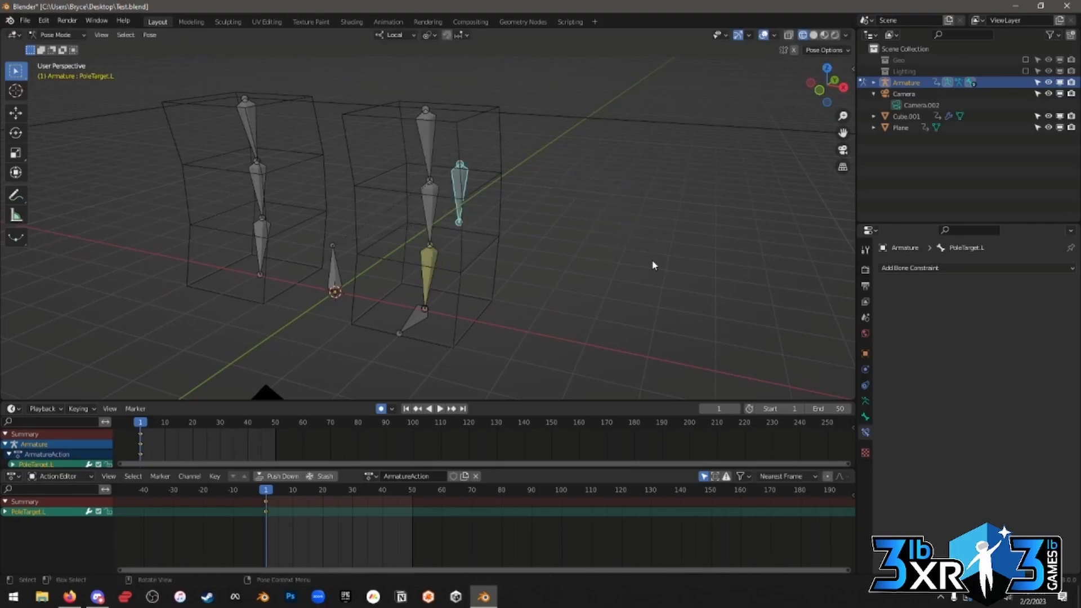
Try a further move of PoleTarget.L away from the left leg, then cancel it.
middle_drag(586, 257, 538, 259)
key(g)
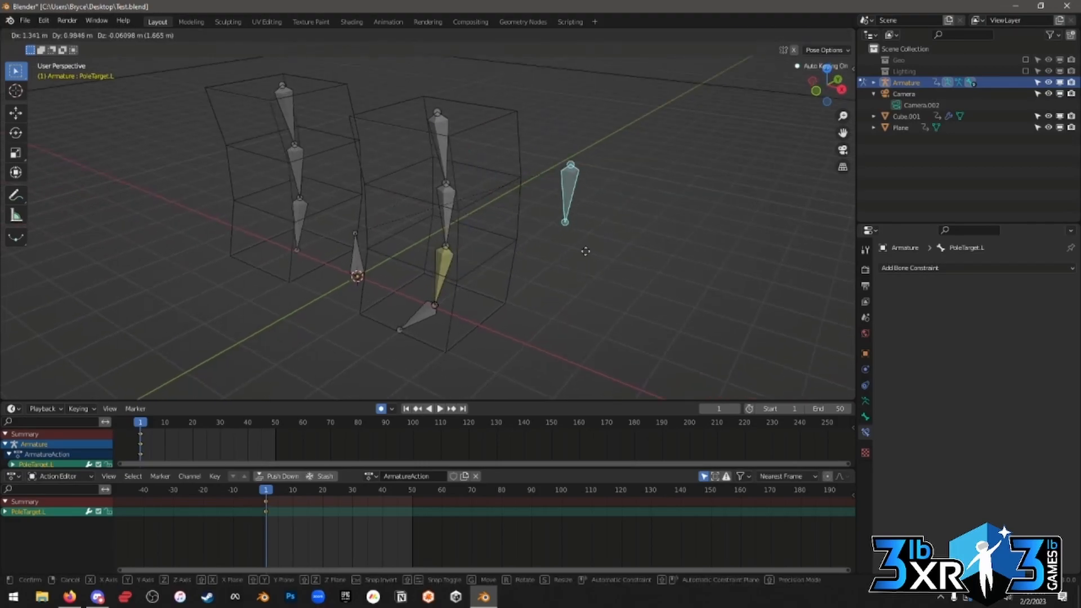
right_click(620, 255)
Select all left leg bones together with LegIK.L and PoleTarget.L and insert a keyframe on frame 1.
drag(551, 121, 390, 339)
key(i)
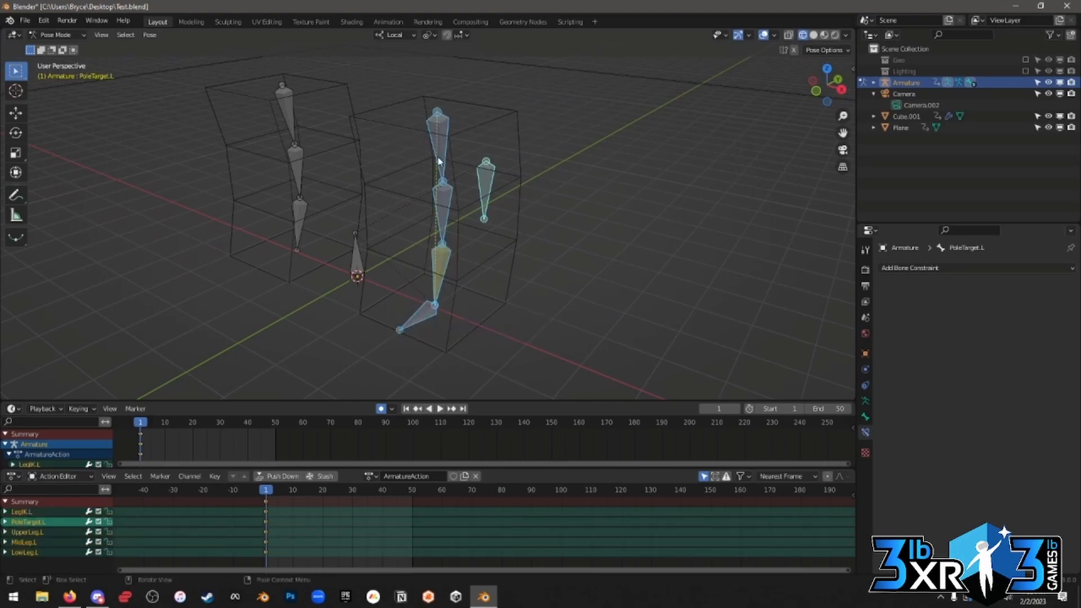
mouse_move(463, 254)
middle_down()
mouse_move(446, 239)
mouse_move(466, 258)
middle_up()
middle_drag(468, 261, 452, 250)
Show the bone properties, compare the leg bones' rotation modes, and set the Root bone's rotation mode to XYZ Euler.
click(452, 251)
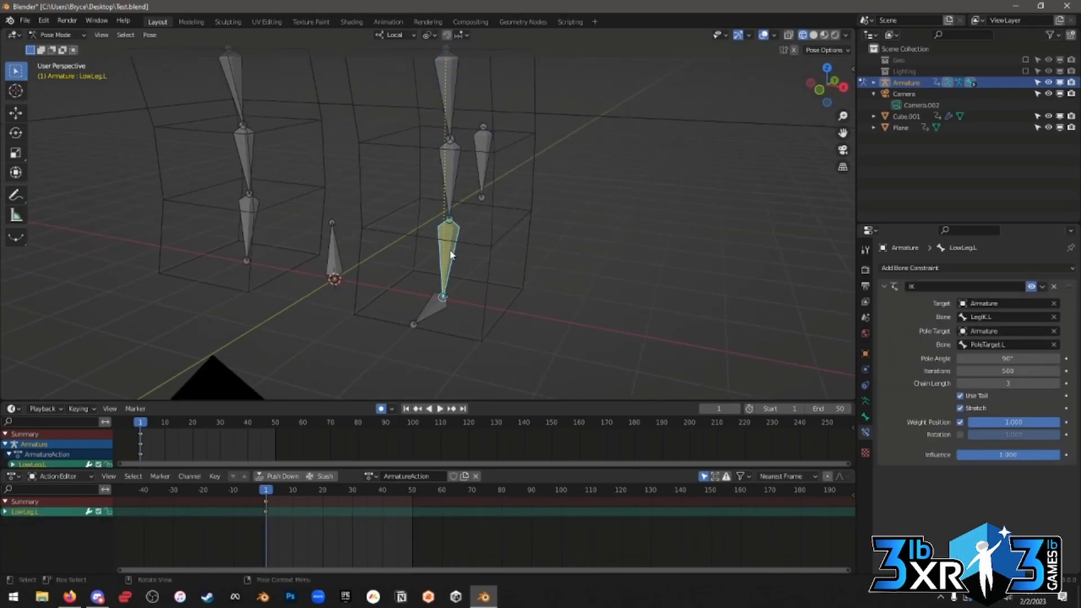
click(865, 353)
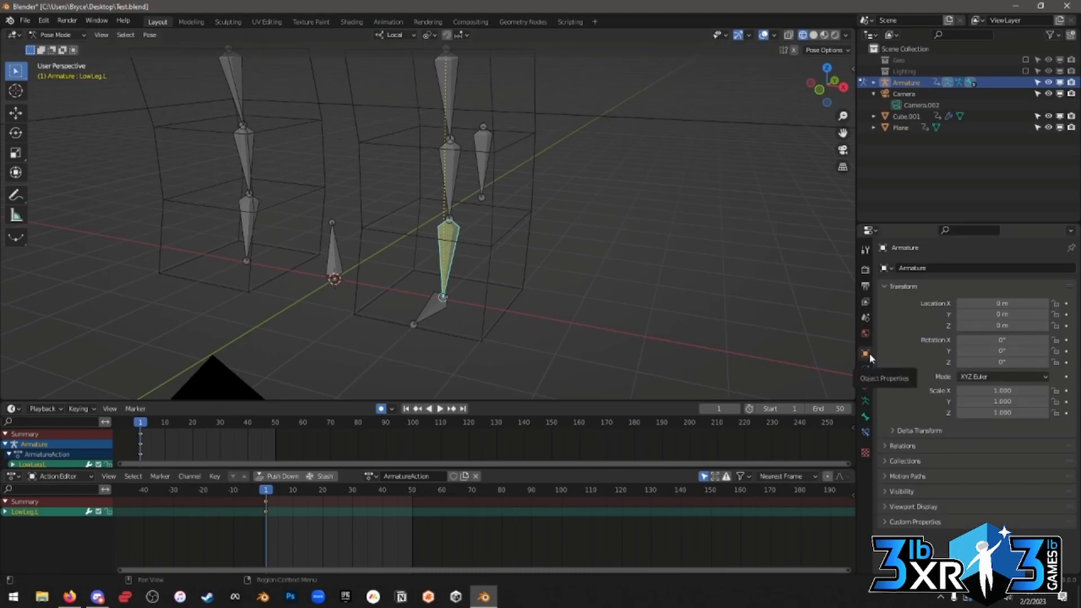
click(455, 184)
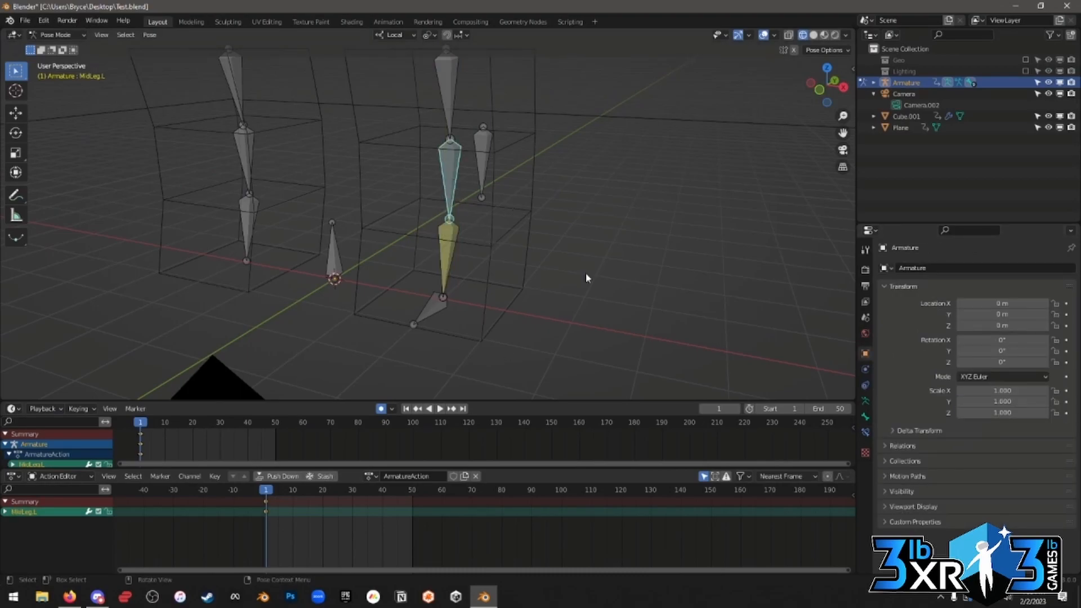
click(866, 416)
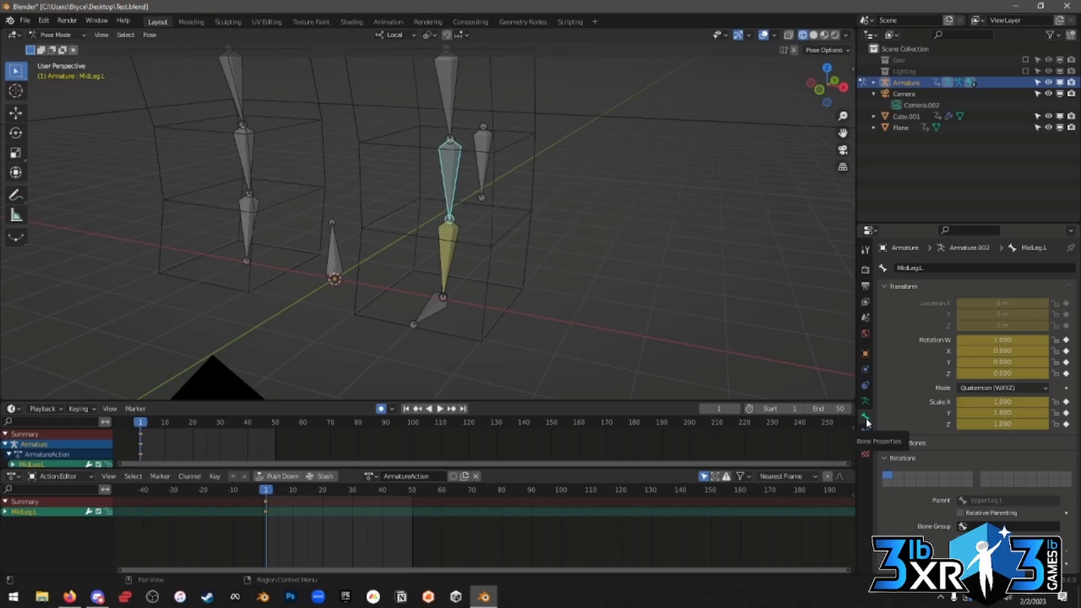
click(338, 263)
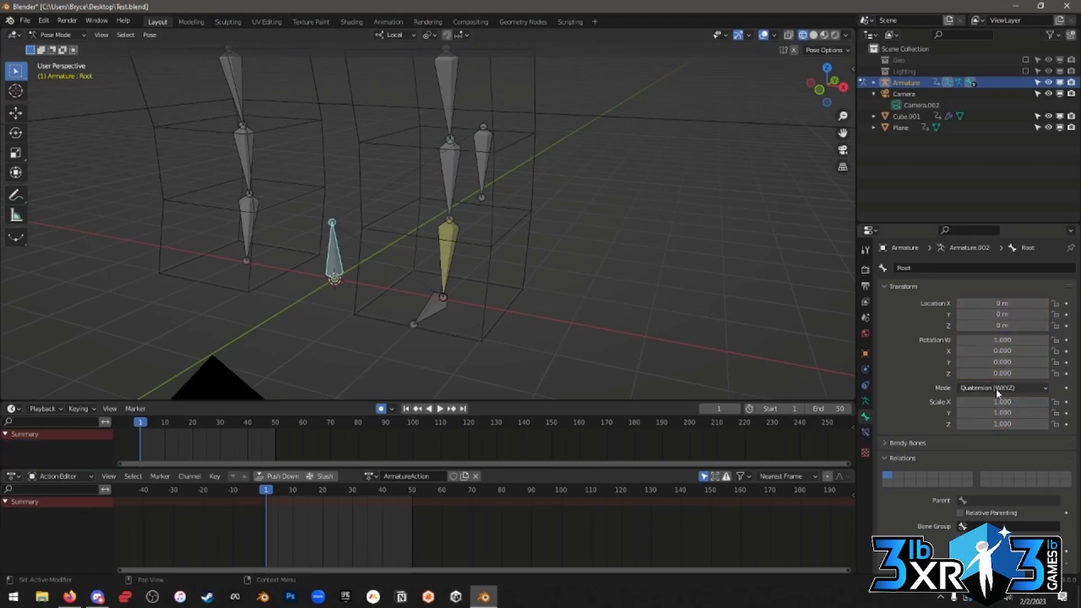
click(449, 121)
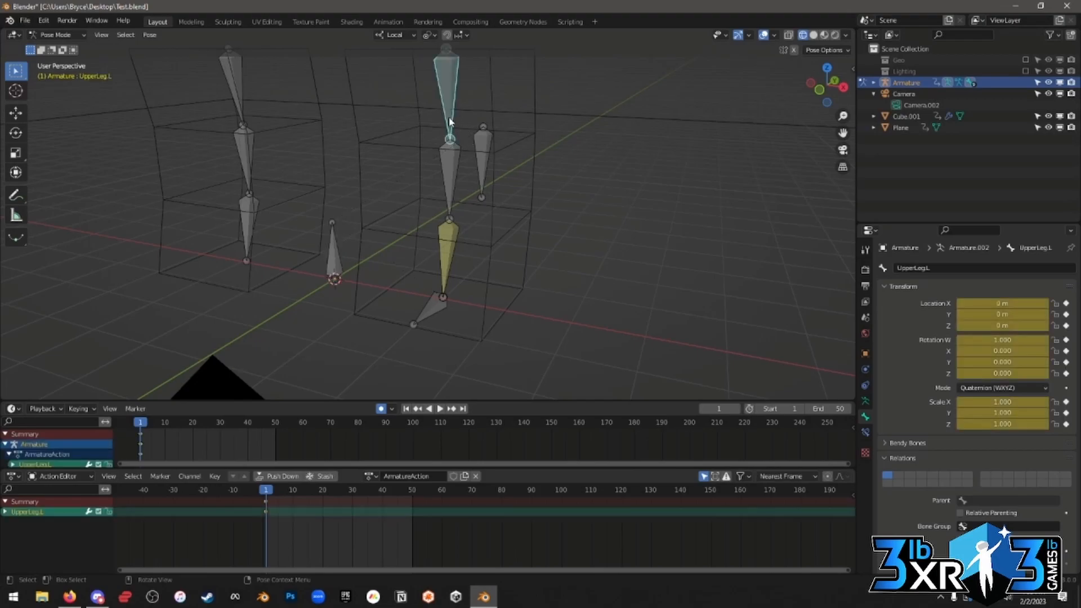
click(337, 245)
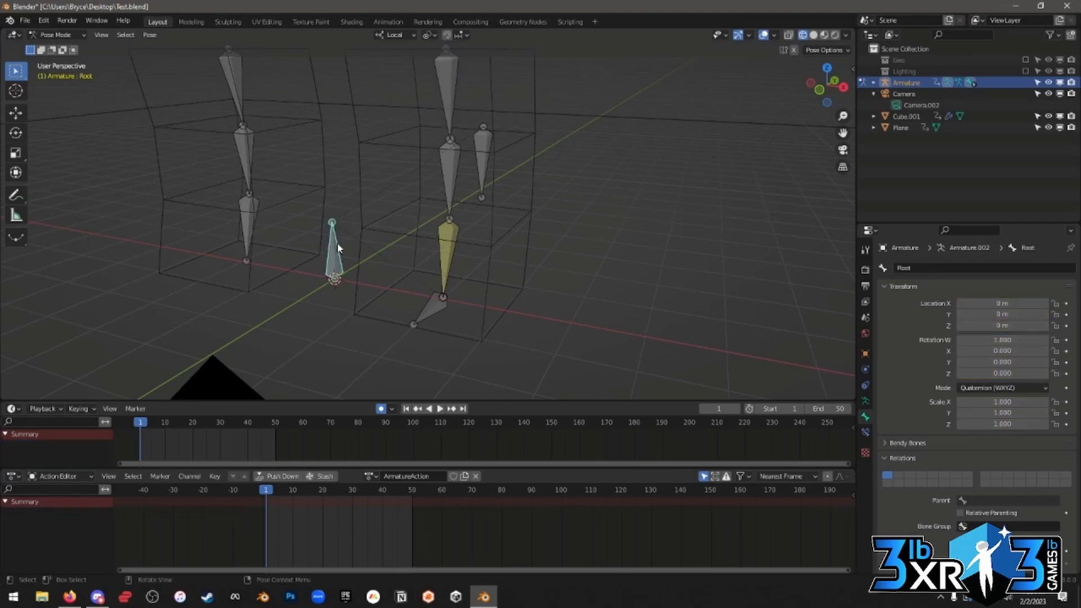
click(988, 391)
click(974, 413)
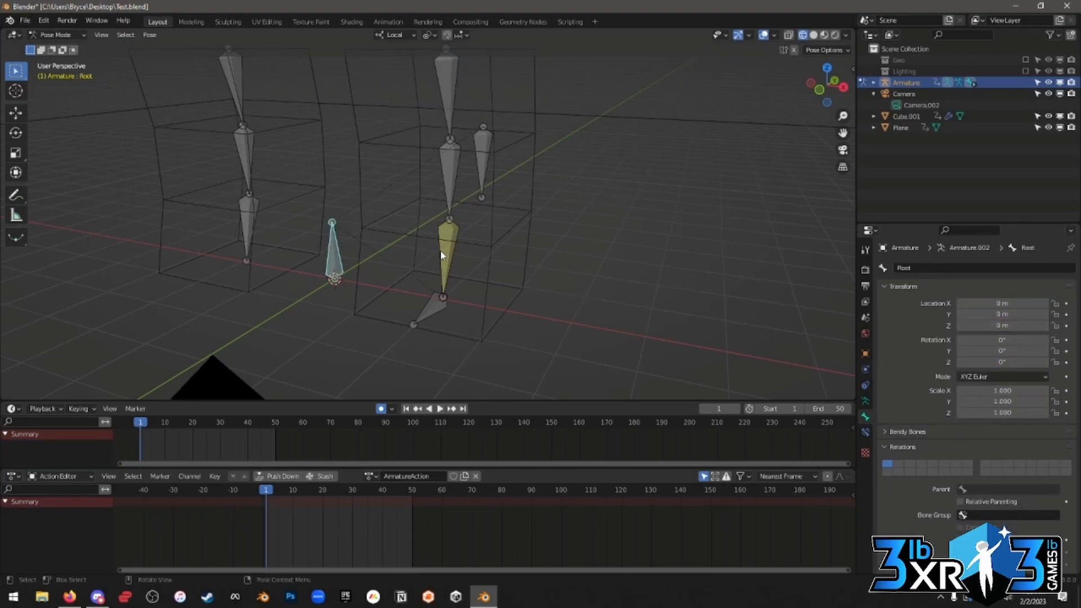
Set the rotation mode of the left leg bones, LegIK.L and PoleTarget.L to XYZ Euler and check each bone.
click(444, 248)
drag(539, 361, 409, 55)
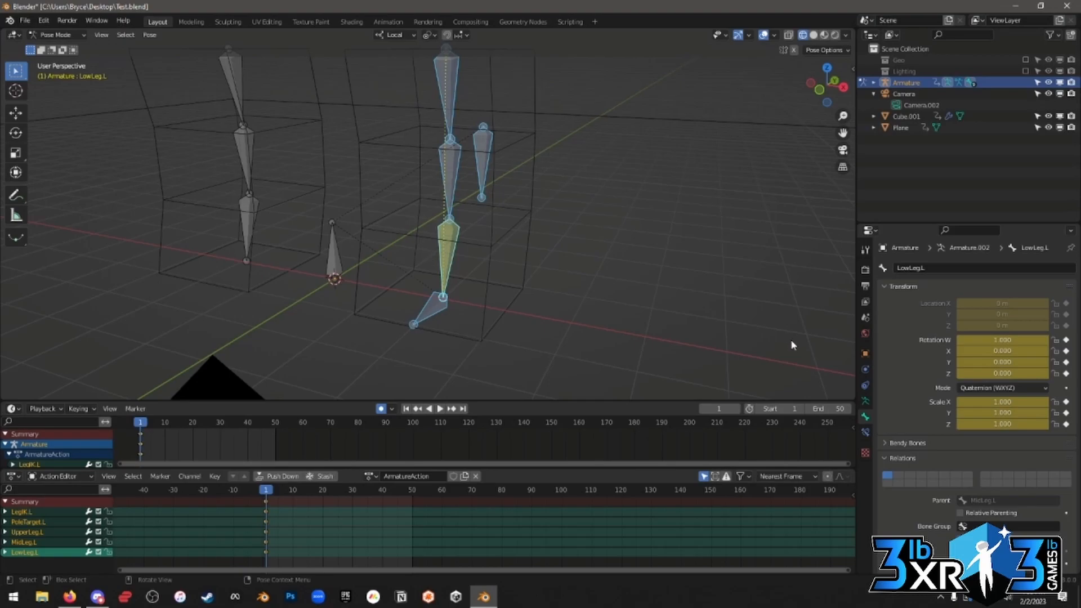
click(1003, 391)
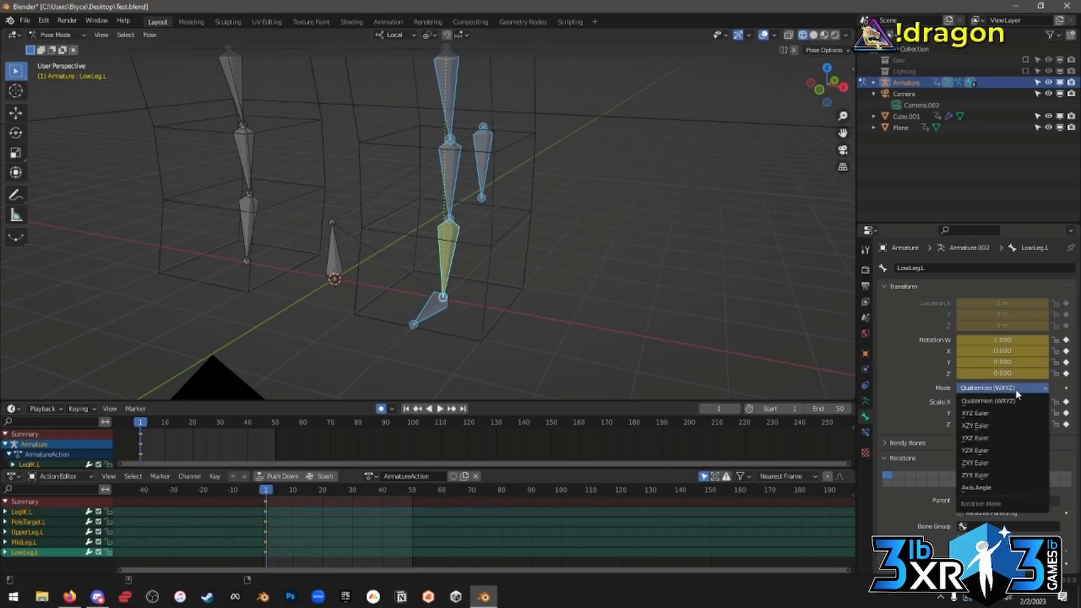
click(995, 415)
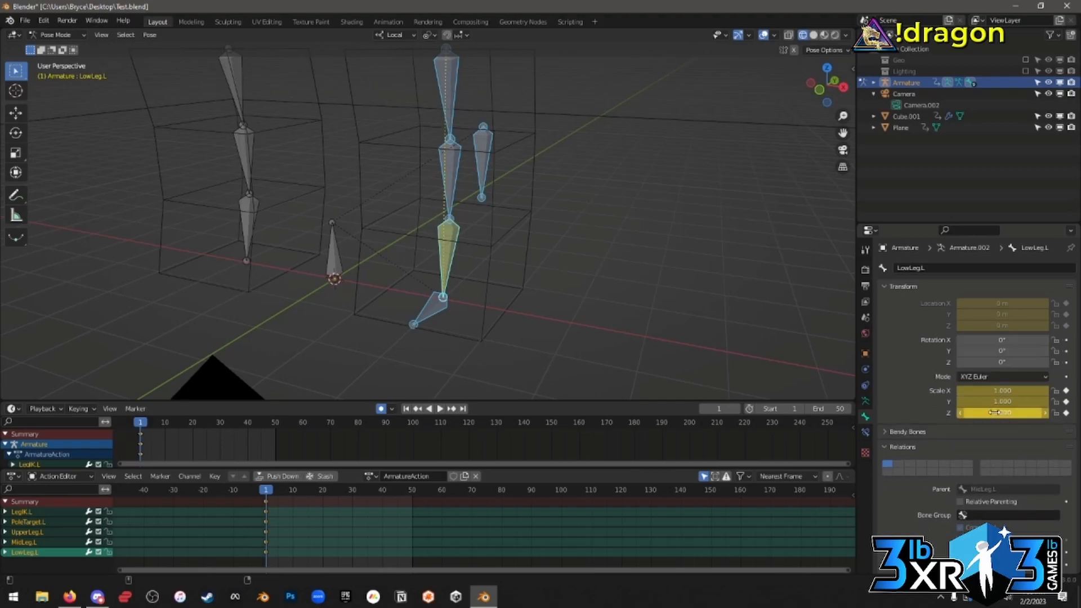
click(450, 169)
click(451, 105)
click(485, 156)
click(440, 305)
Select every bone in the armature, set the rotation mode to XYZ Euler, and check the right leg bones.
key(a)
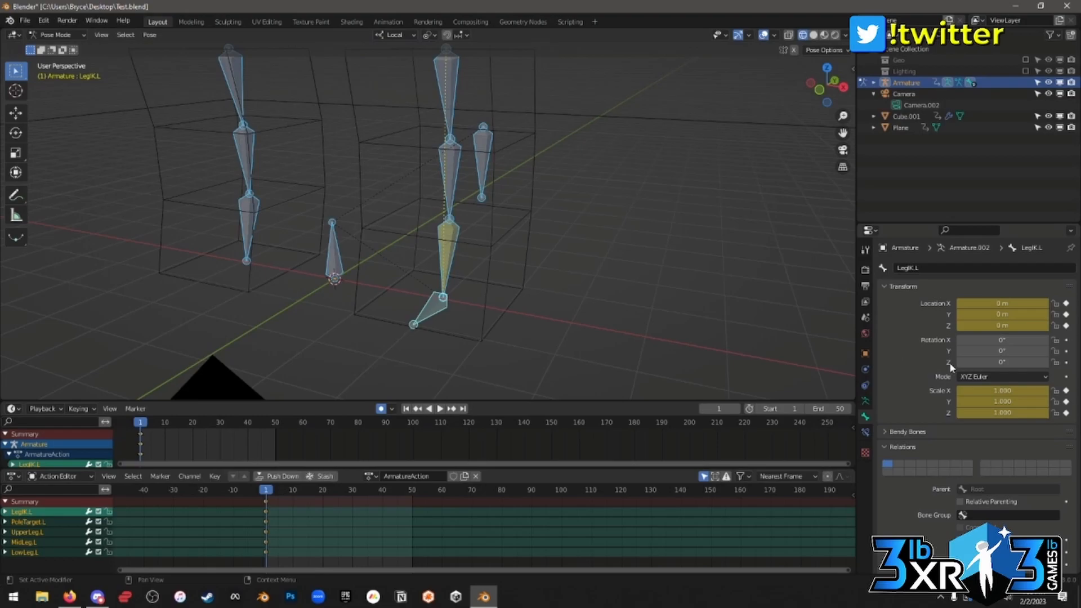
click(990, 377)
click(991, 403)
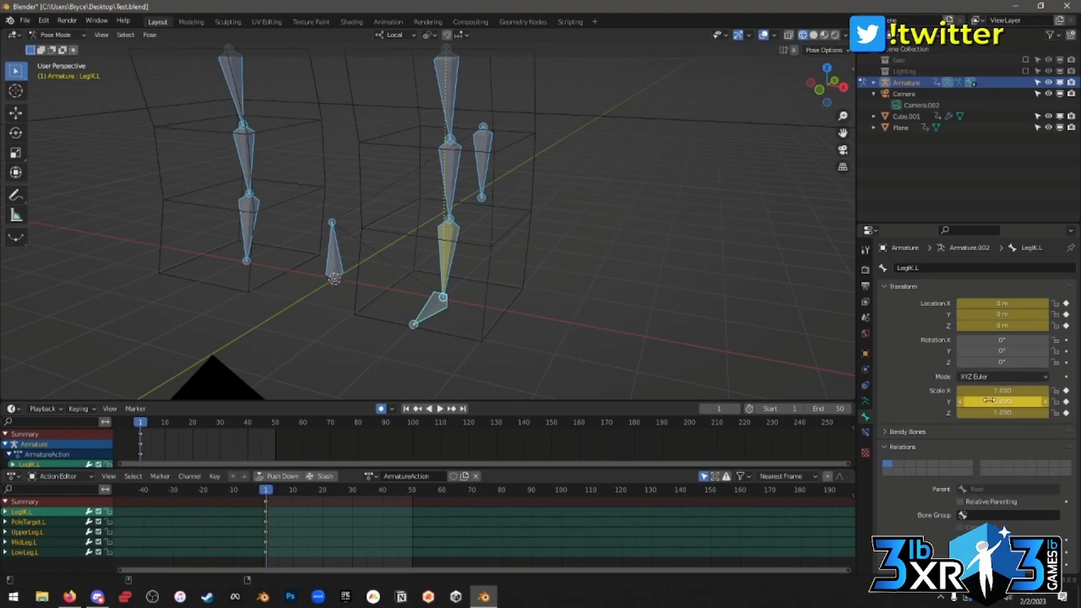
click(201, 155)
click(246, 129)
click(236, 90)
click(253, 209)
click(414, 270)
Keyframe location, rotation and scale of all bones on frame 1.
key(a)
key(i)
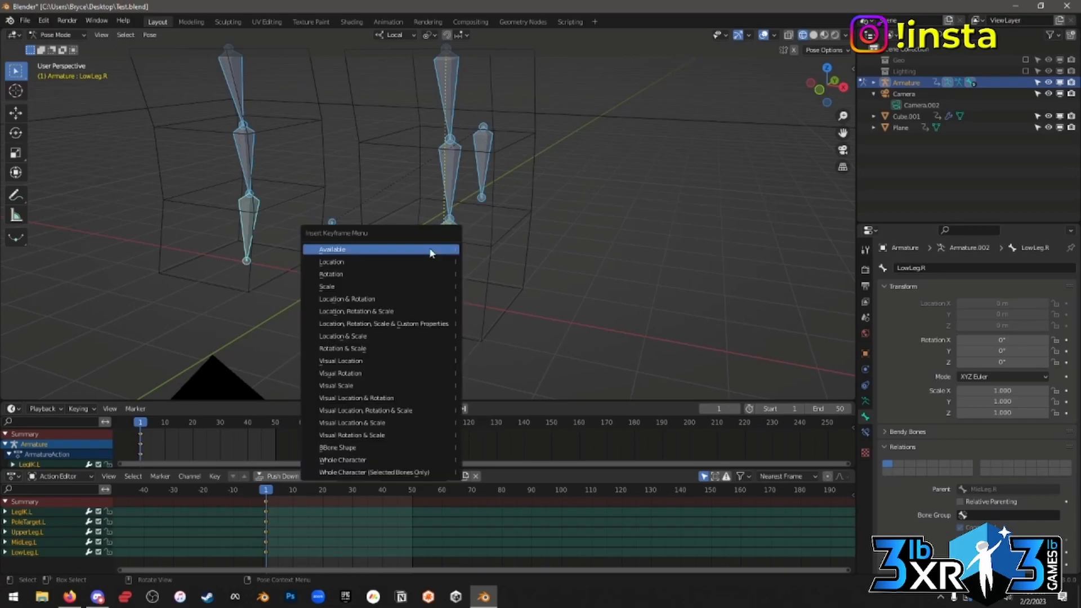
click(411, 311)
mouse_move(266, 491)
mouse_down()
mouse_move(387, 500)
mouse_move(265, 502)
mouse_up()
Switch the armature out of Pose Mode into Object Mode and select the Cube.001 mesh.
mouse_move(505, 286)
middle_down()
mouse_move(488, 278)
mouse_move(494, 290)
middle_up()
scroll(488, 277, down, 2)
scroll(495, 290, down, 1)
scroll(494, 290, up, 1)
key(Tab)
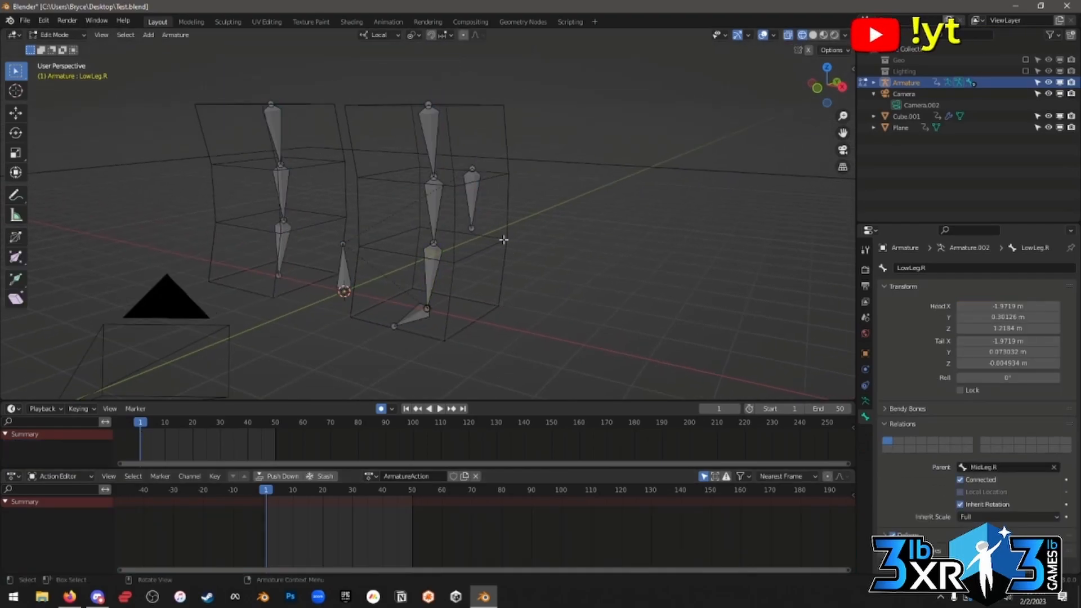
key(Tab)
key(ctrl+Tab)
click(501, 170)
middle_drag(501, 170, 565, 226)
scroll(534, 207, up, 1)
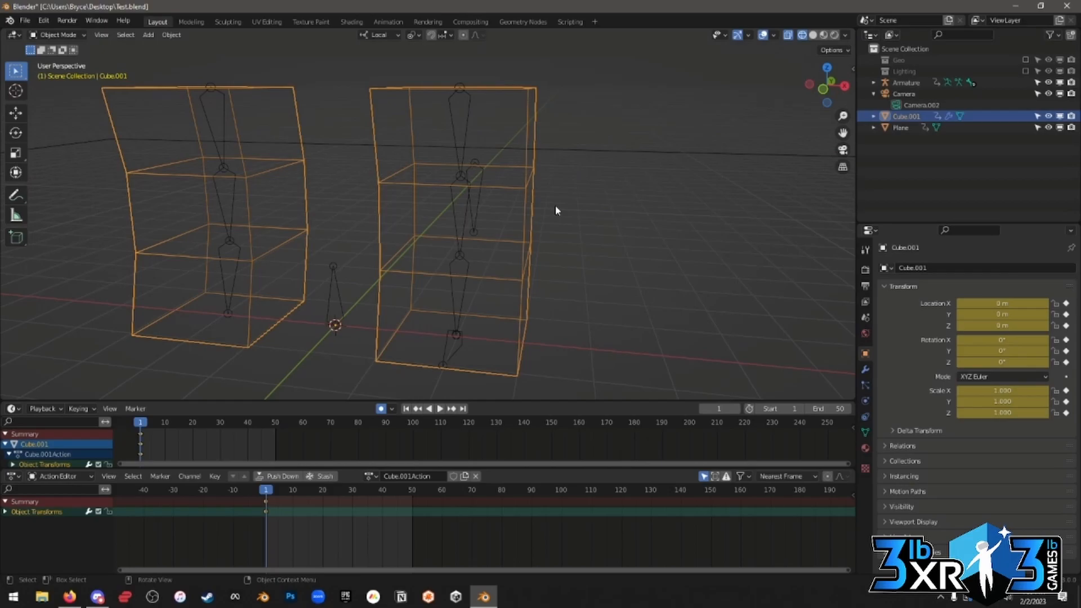
Select Cube.001 with the Armature as the active object, then bring up the parenting options and dismiss them.
click(468, 146)
click(465, 137)
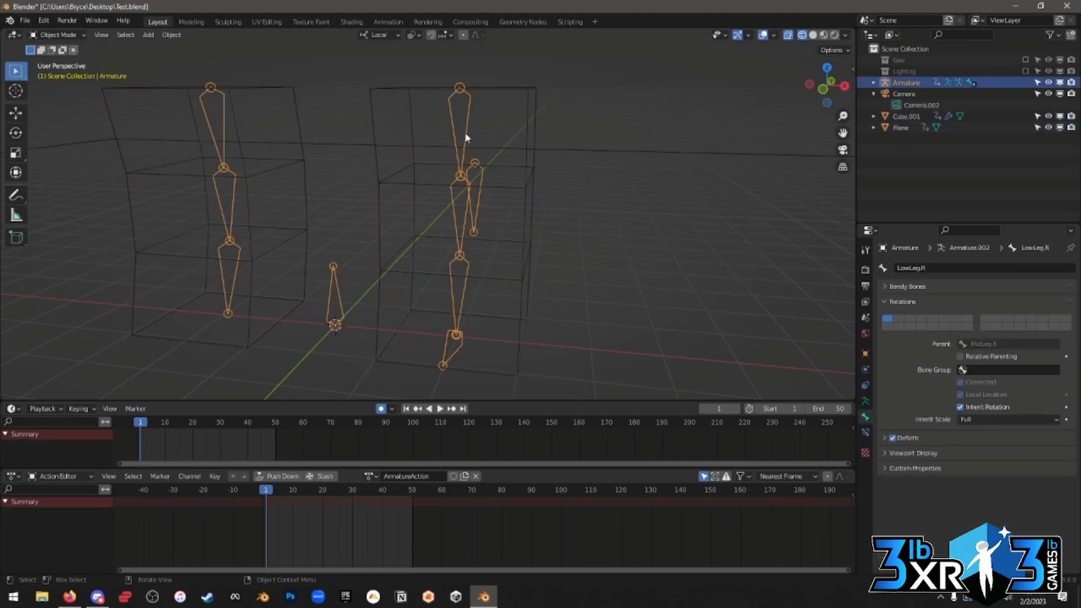
click(525, 120)
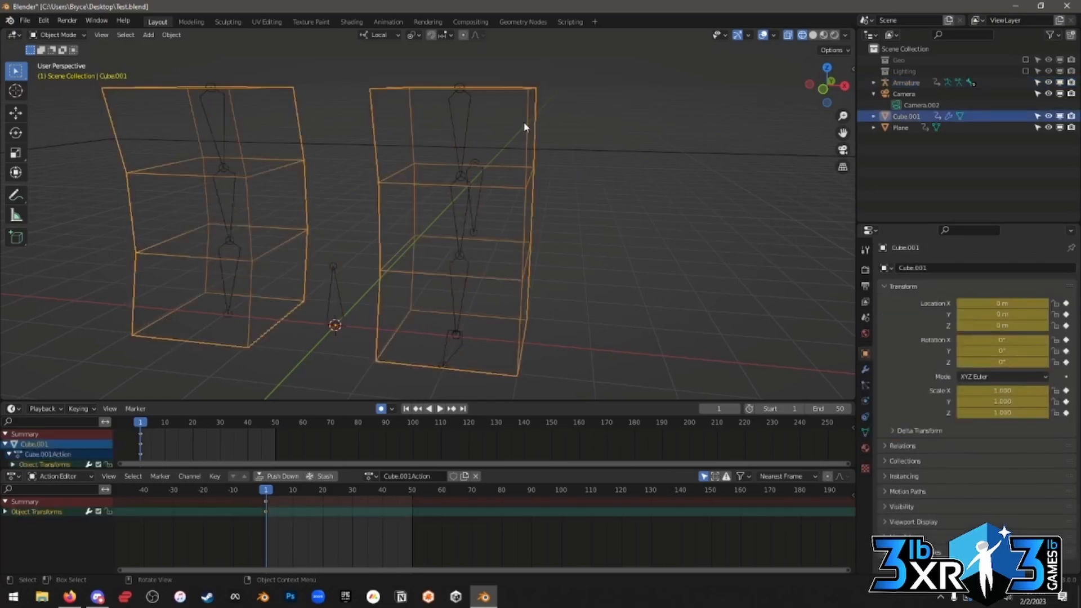
shift+click(471, 118)
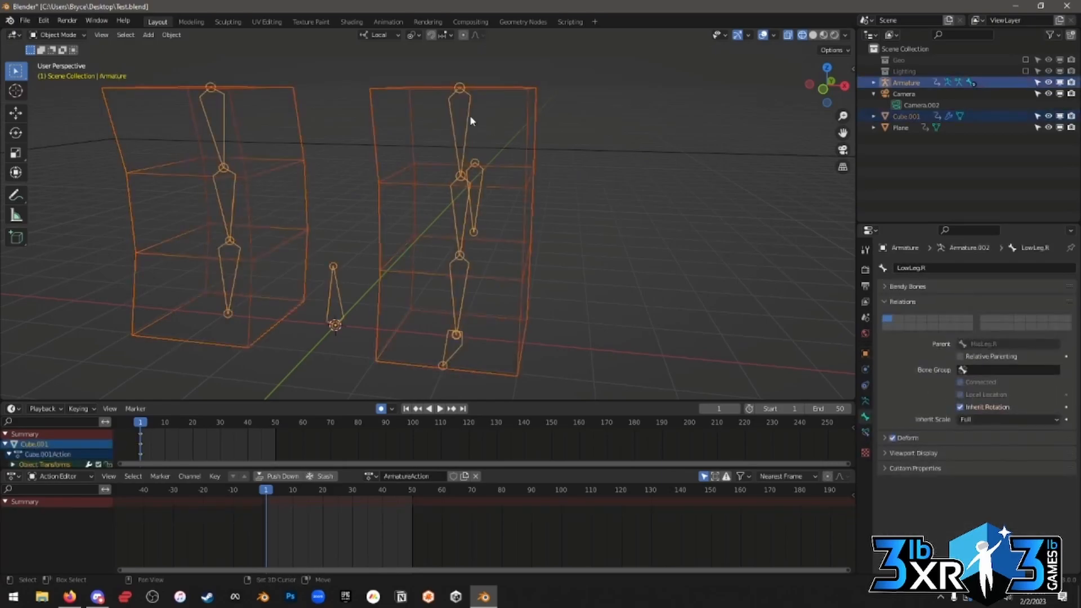
key(ctrl+p)
click(428, 117)
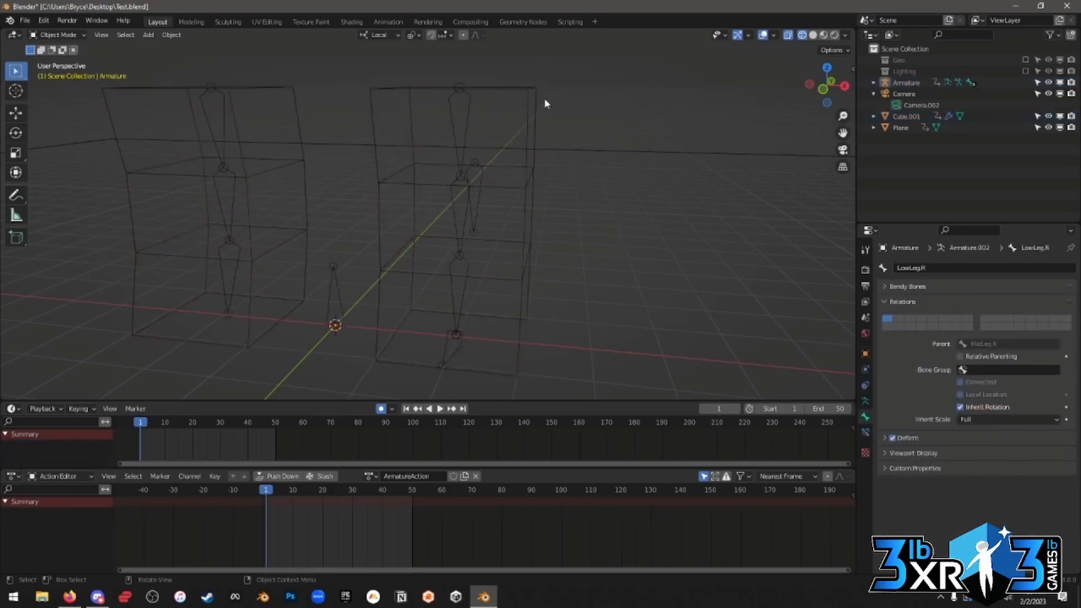
Select Cube.001 together with the Armature and move the current frame to 21.
click(521, 102)
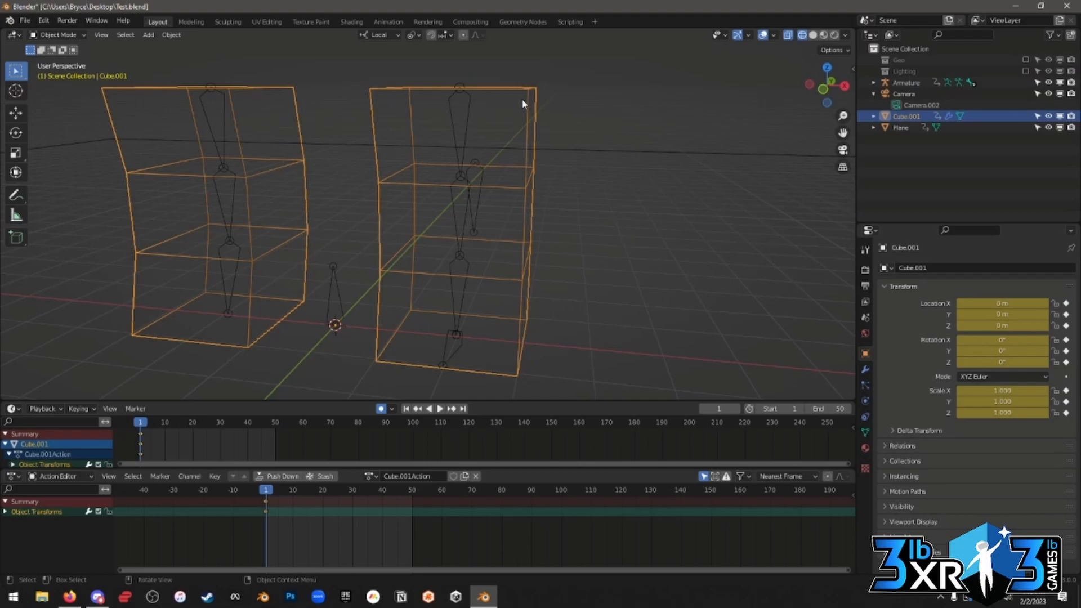
middle_drag(522, 104, 550, 146)
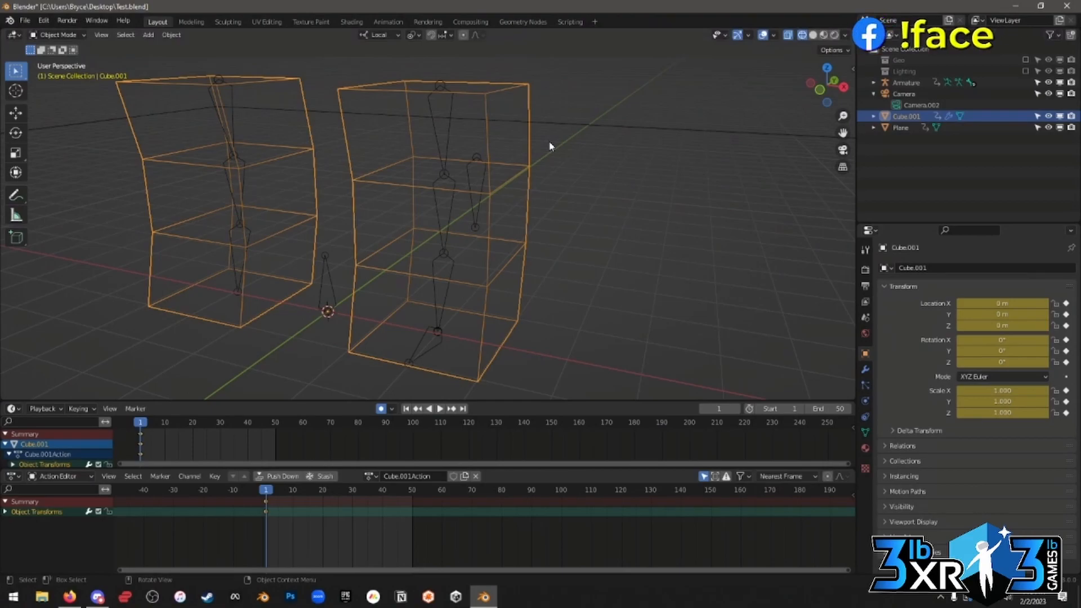
click(449, 113)
click(475, 95)
click(454, 103)
click(454, 103)
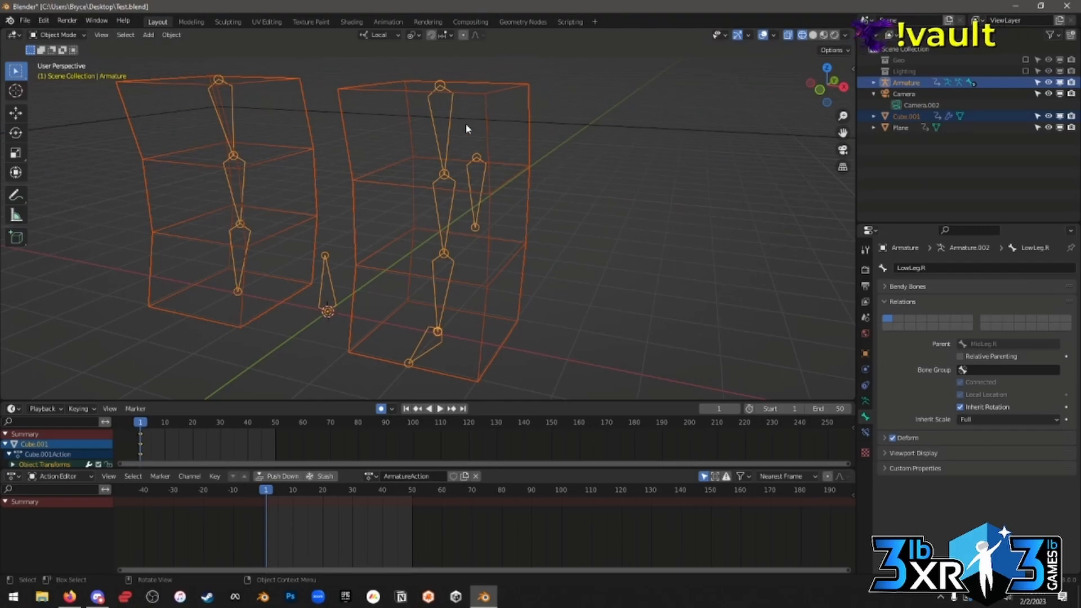
drag(265, 502, 325, 503)
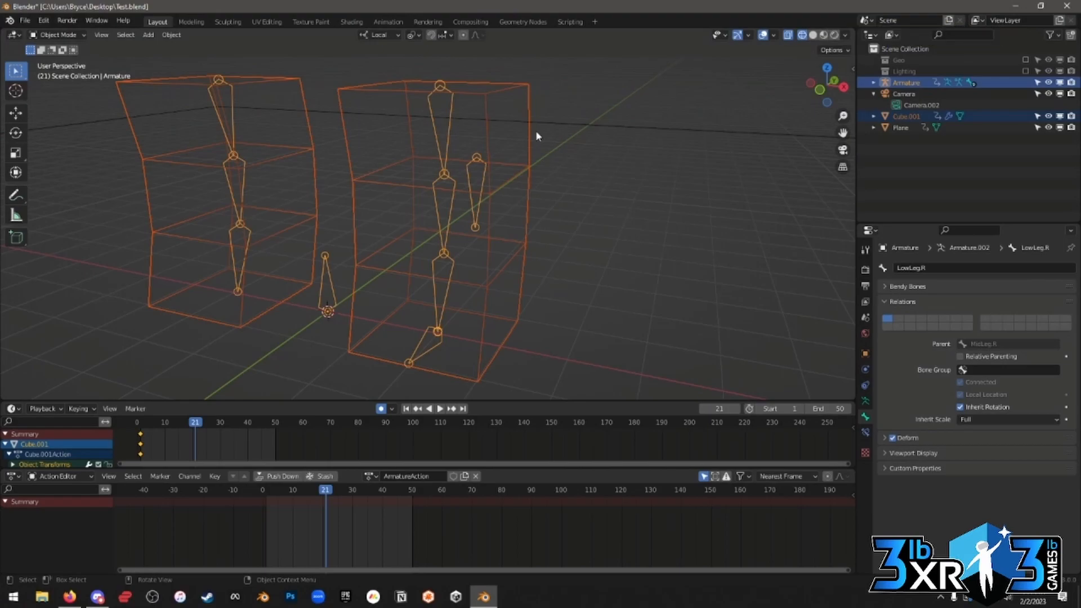
Reselect Cube.001 on its own and add the Armature to the selection as the active object.
click(533, 101)
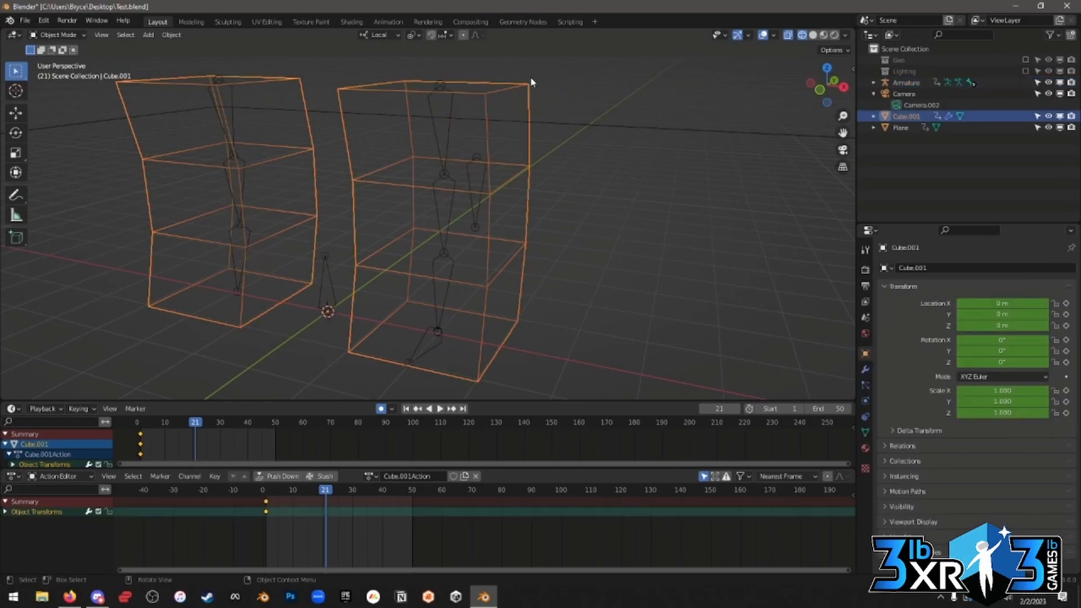
click(453, 107)
click(505, 83)
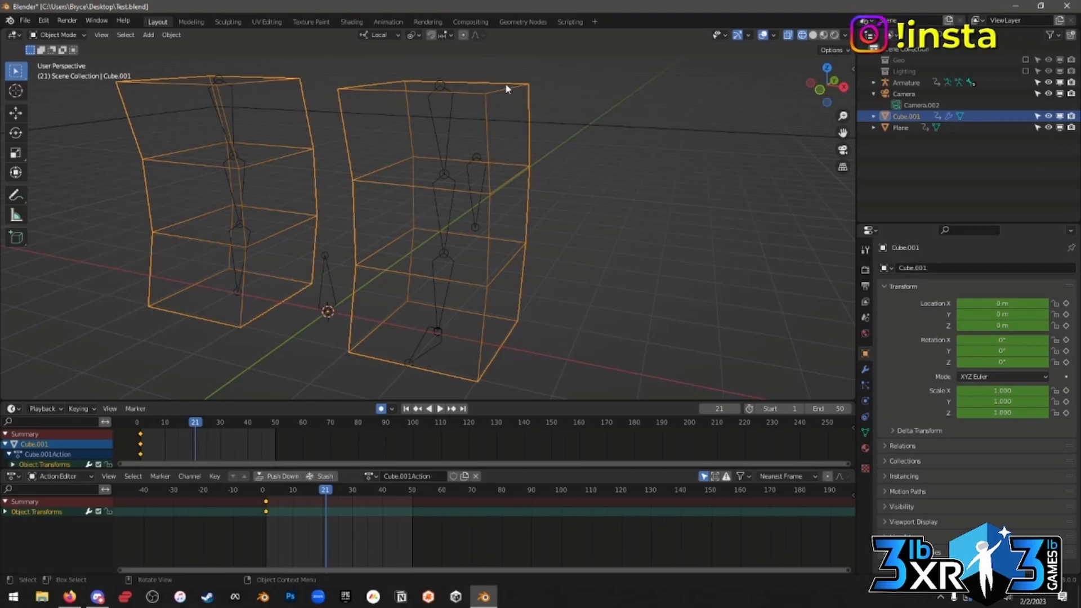
shift+click(452, 107)
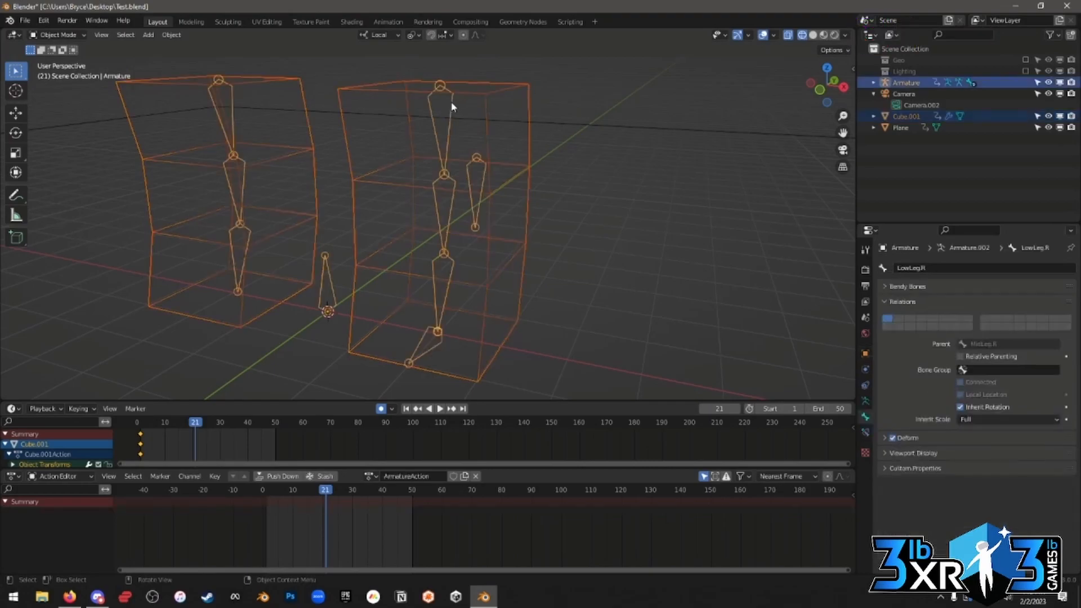
click(531, 90)
shift+click(450, 111)
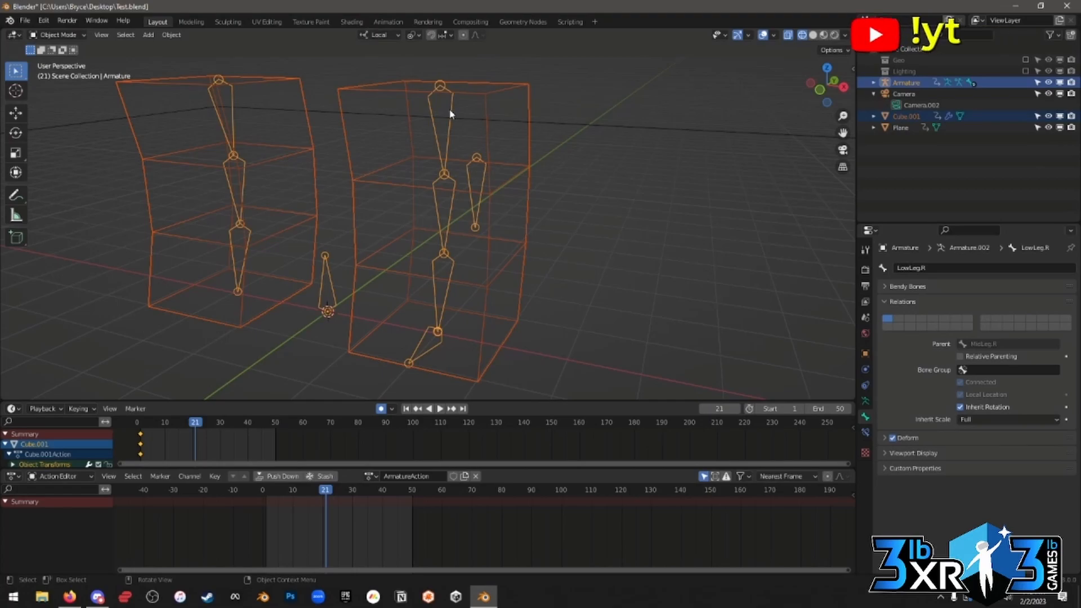
Alternate the selection between Cube.001 and the Armature, finishing with only the Armature selected.
middle_drag(504, 106, 533, 119)
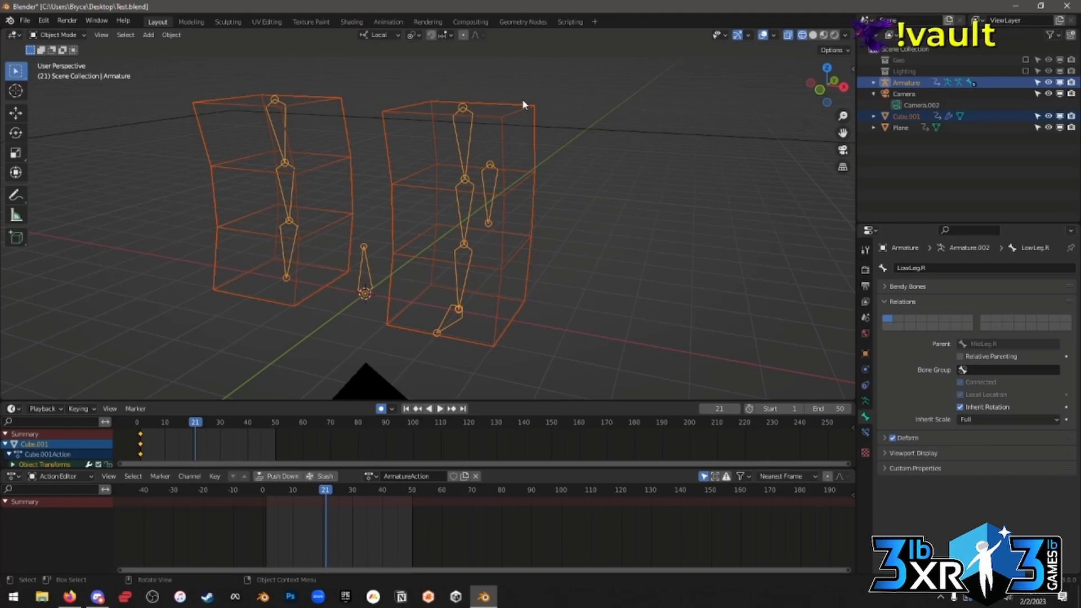
click(523, 104)
scroll(523, 104, up, 2)
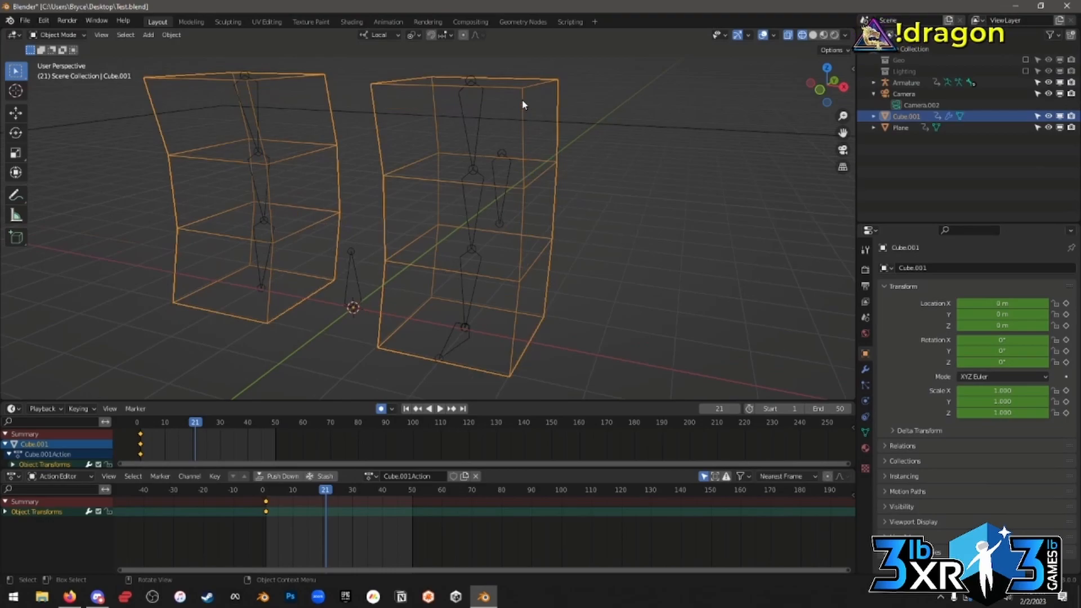
middle_drag(488, 101, 491, 178)
click(460, 150)
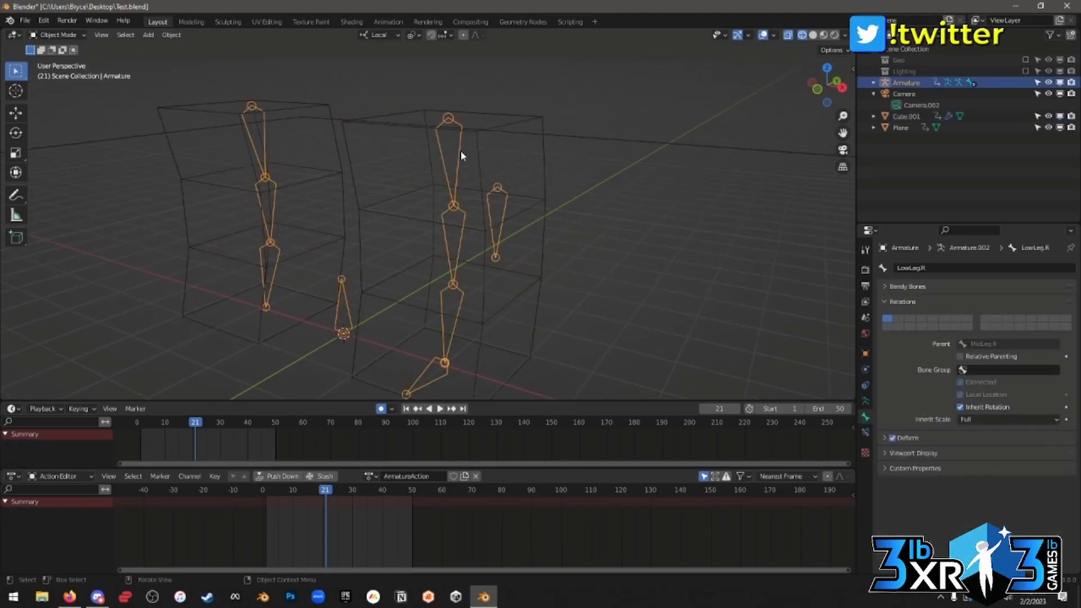
click(470, 145)
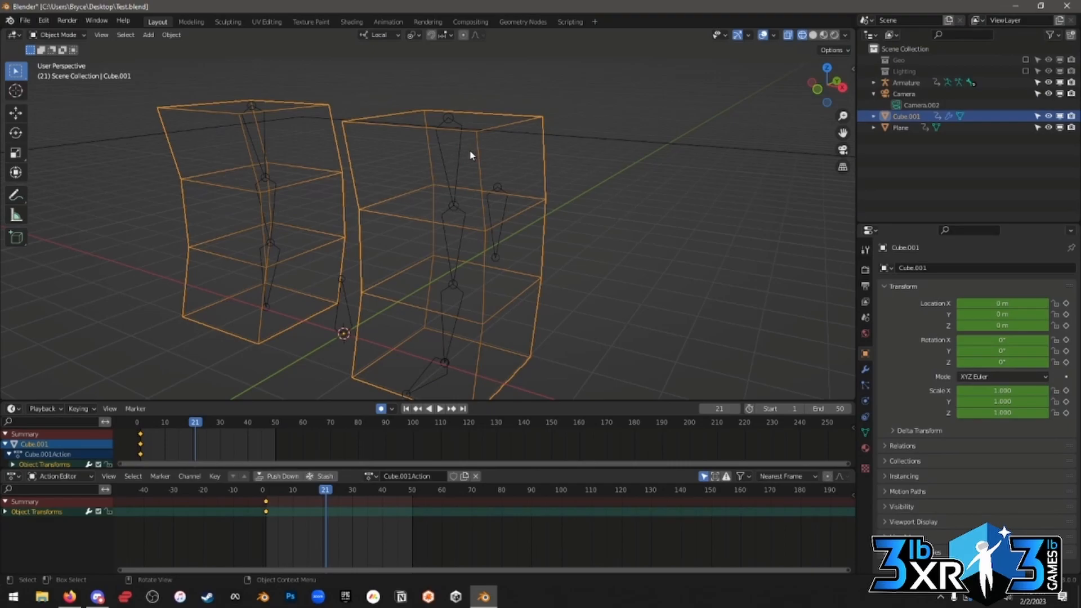
click(459, 157)
middle_drag(474, 175, 481, 170)
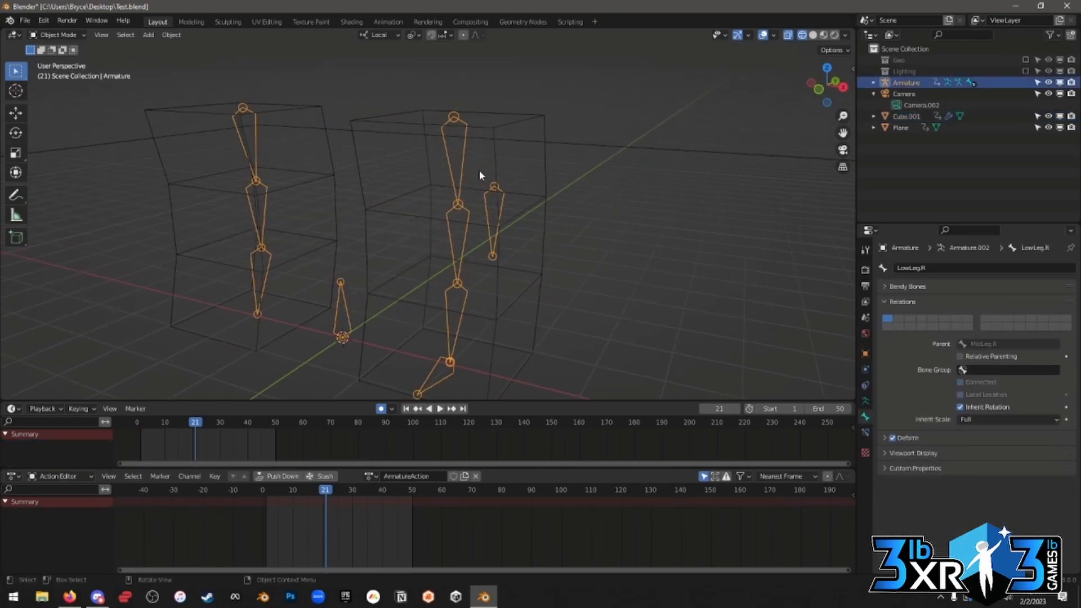
Parent Cube.001 to the Armature using Armature Deform With Automatic Weights.
click(491, 150)
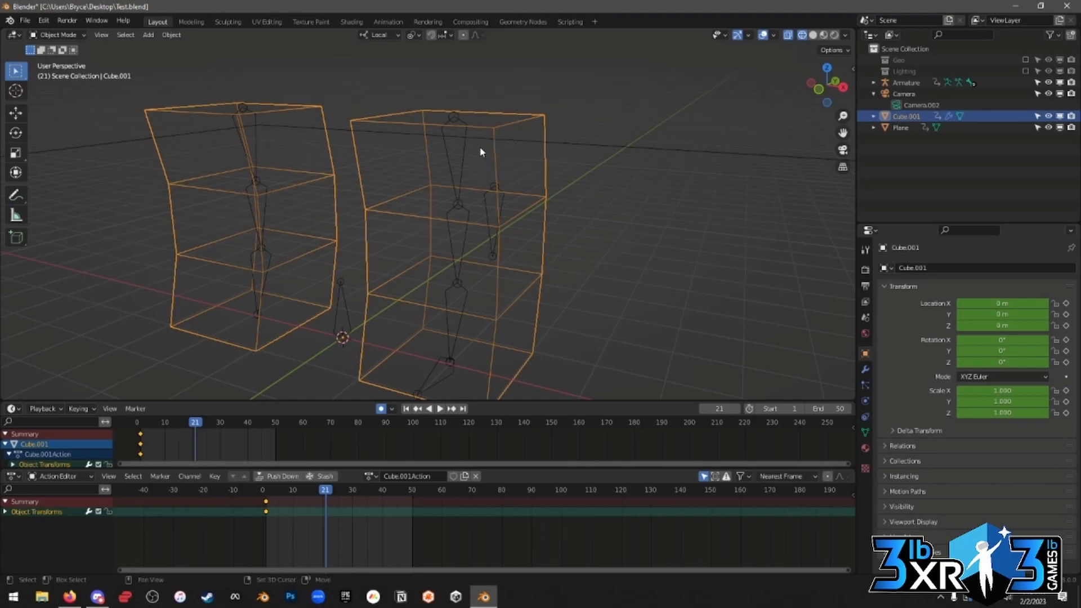
shift+click(464, 155)
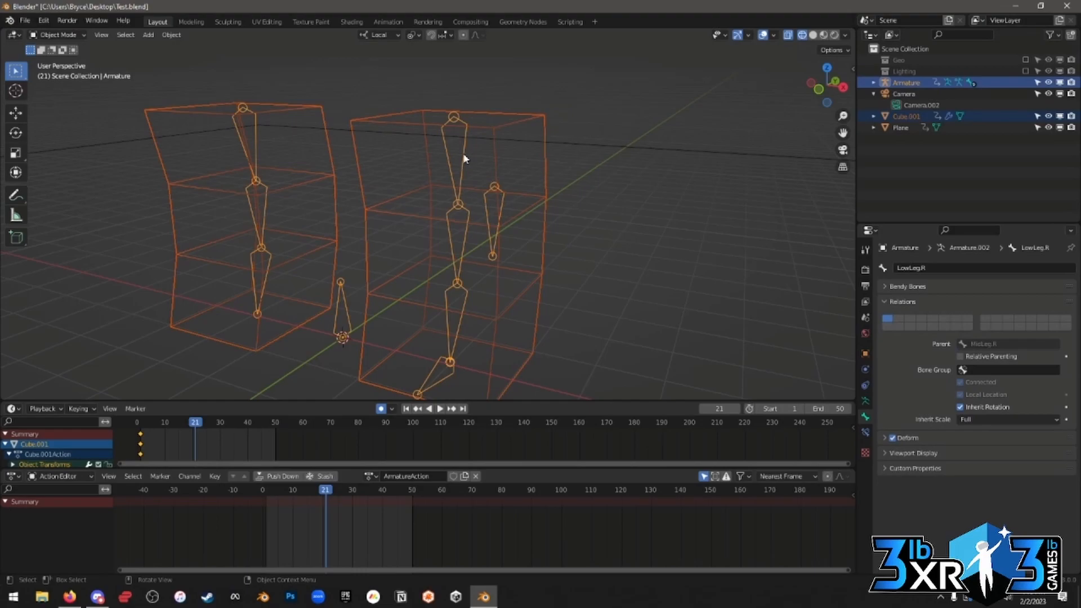
key(ctrl+p)
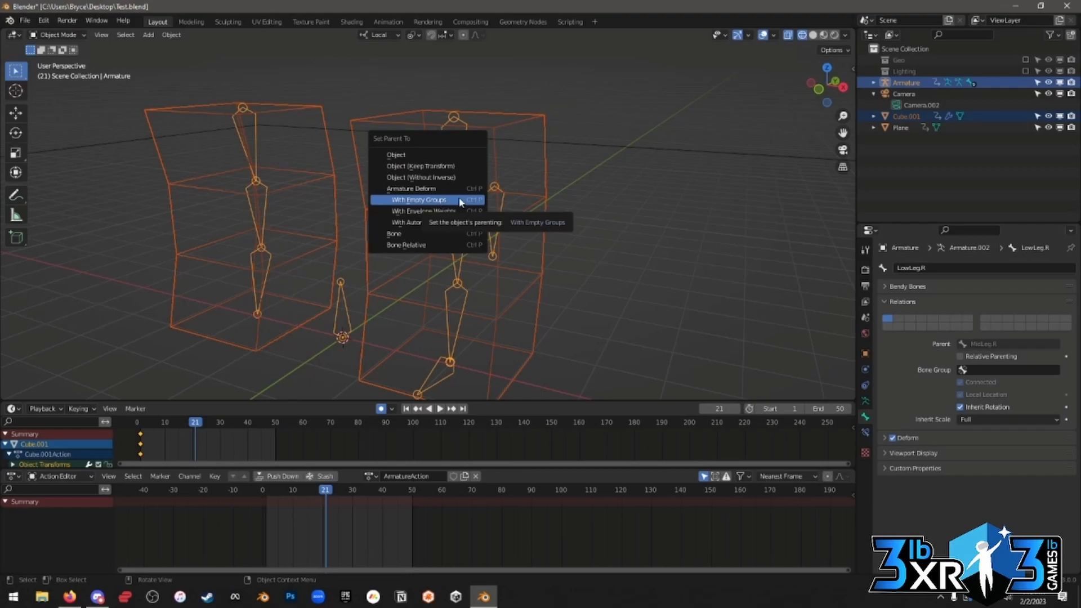
click(446, 224)
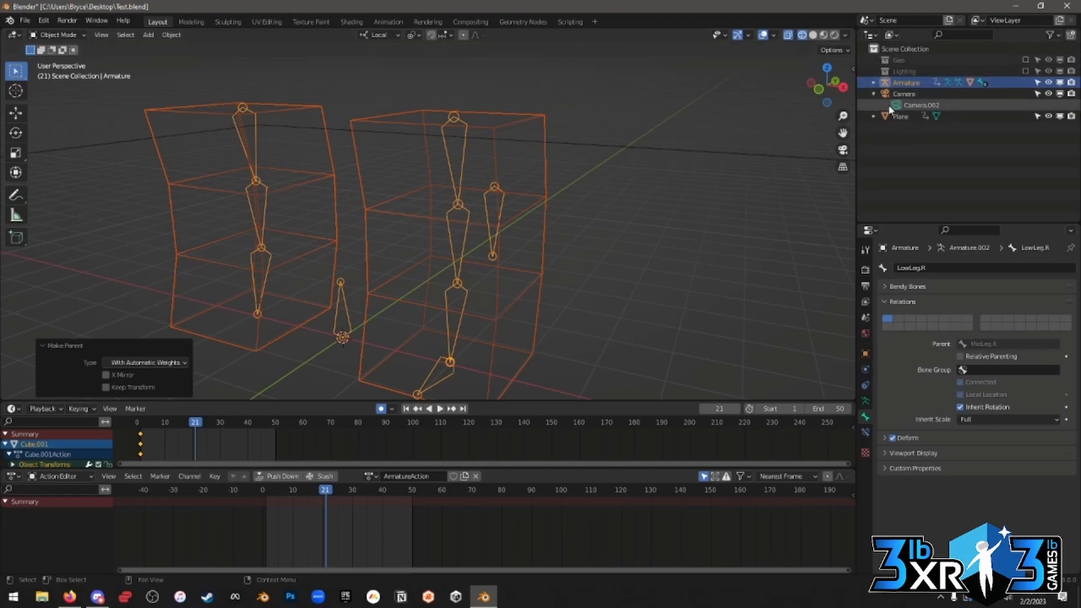
Expand the Armature's hierarchy in the outliner and select the Cube.001 mesh nested under it.
click(873, 82)
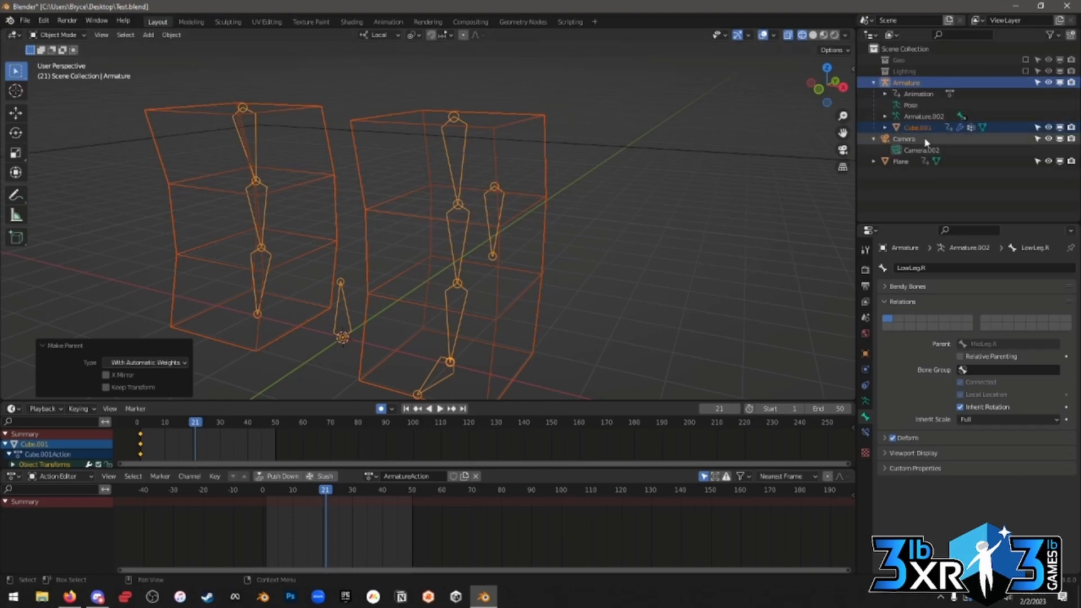
click(874, 83)
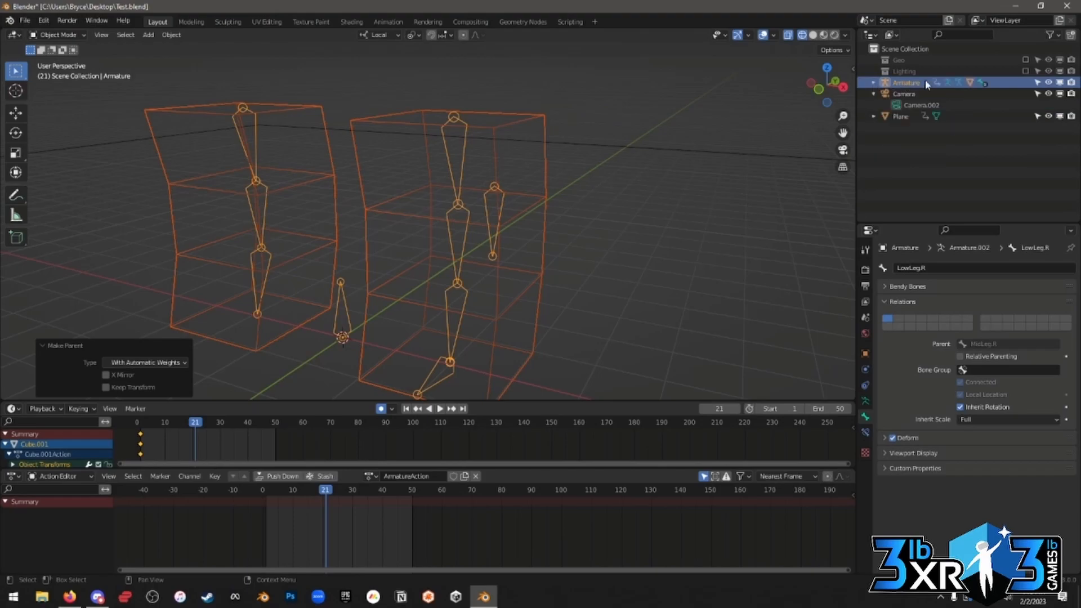
click(874, 83)
click(919, 128)
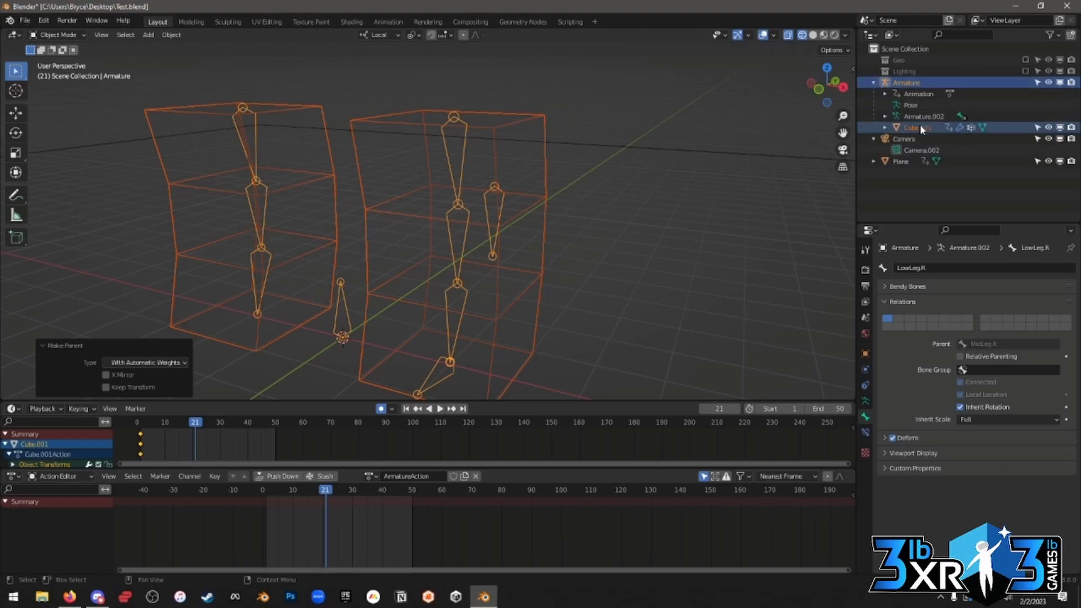
click(920, 128)
Bring up Cube.001's modifiers and collapse the Mirror and Armature modifiers.
click(866, 370)
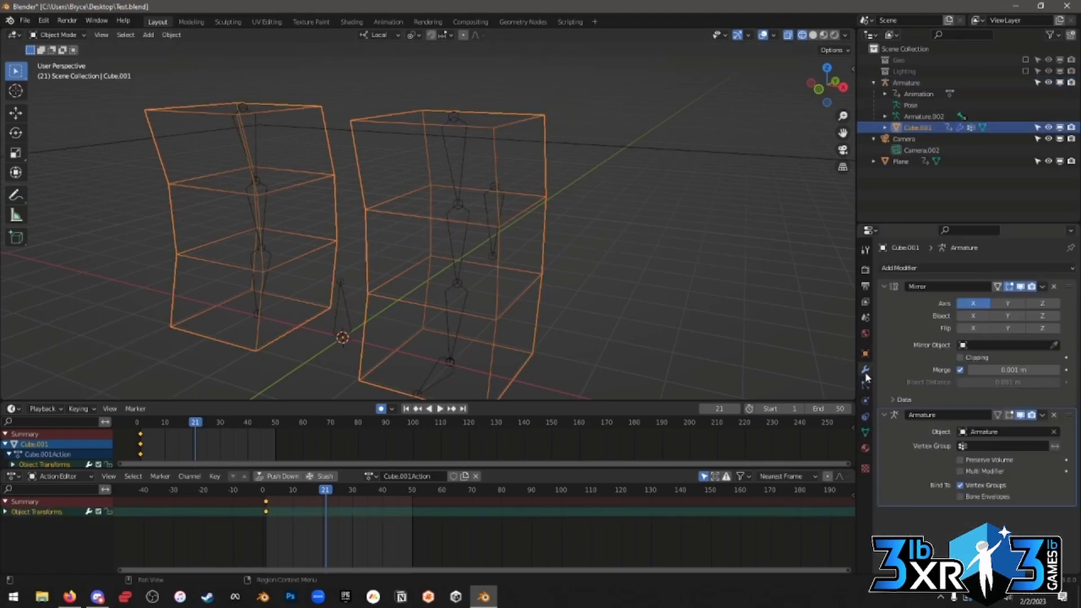
click(884, 286)
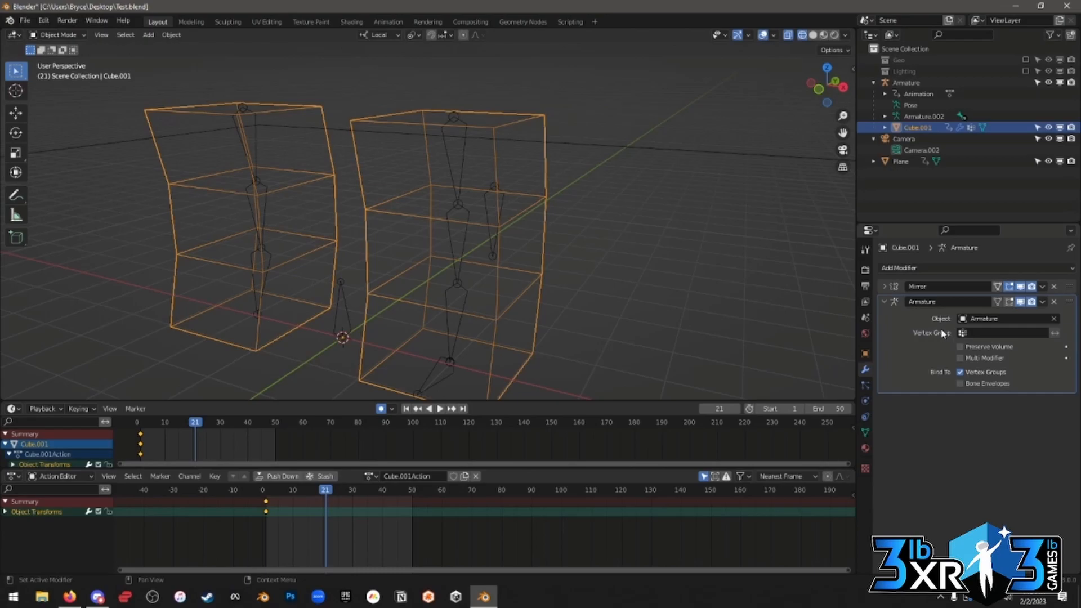
click(883, 302)
Put the Armature in Pose Mode and select the LegIK.L bone at the base of the left leg.
click(499, 374)
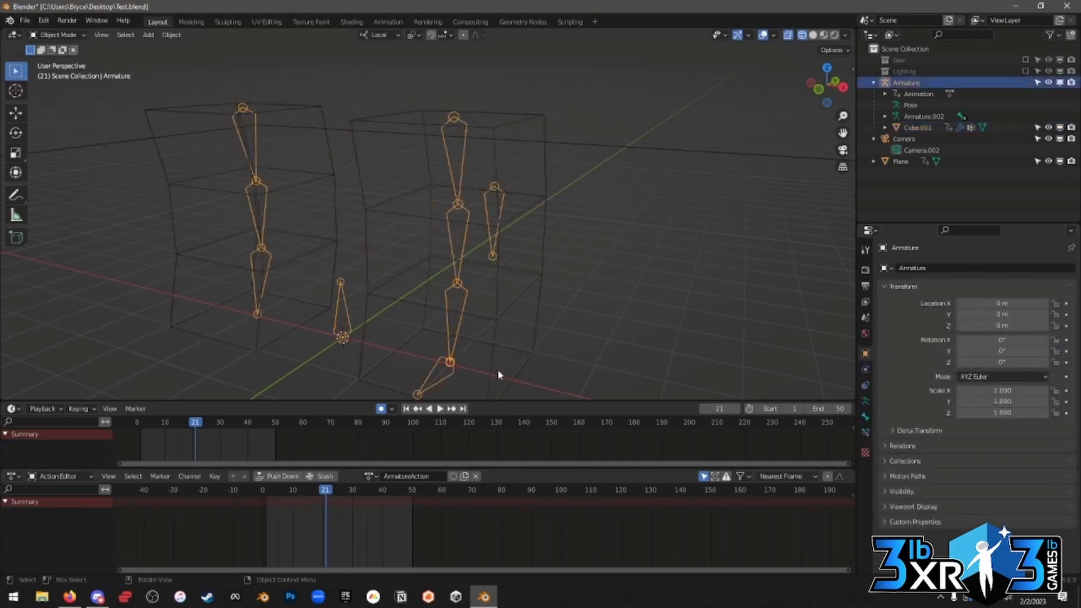
shift+middle_drag(499, 374, 510, 306)
key(ctrl+Tab)
click(463, 295)
Trial-move the LegIK.L bone to test the mesh deformation, cancel the move, and switch the viewport to Solid shading.
shift+middle_drag(565, 271, 564, 319)
key(g)
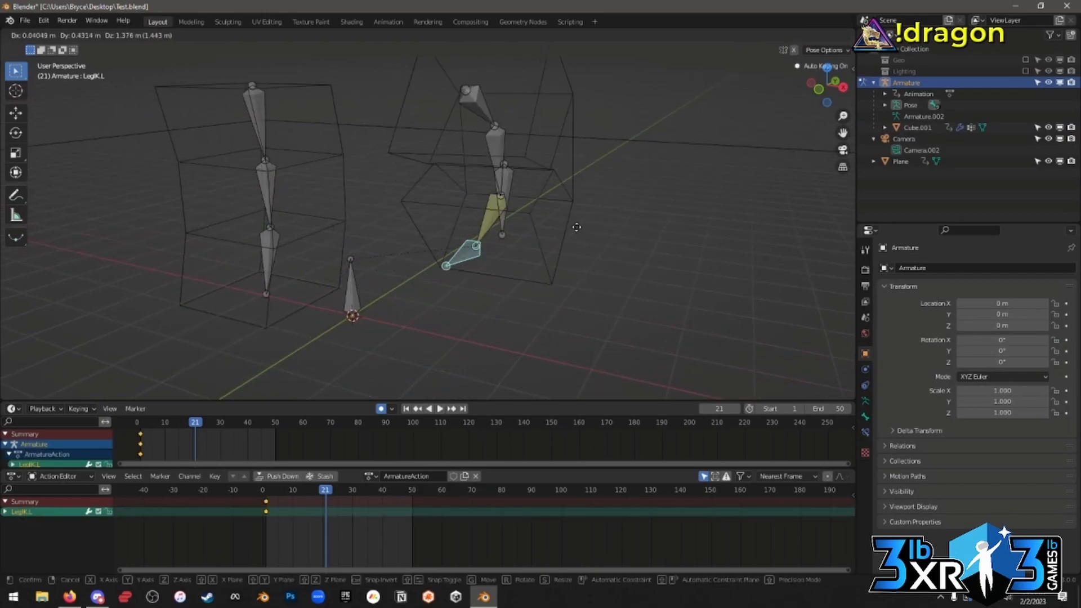
key(Escape)
key(z)
click(647, 256)
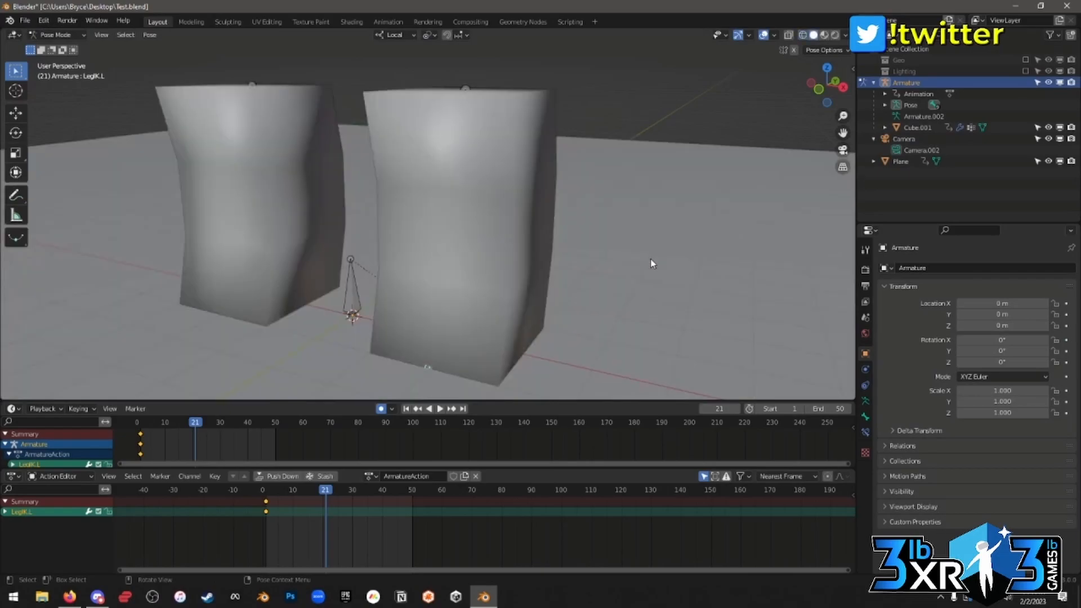
Switch the viewport shading to Material Preview.
key(z)
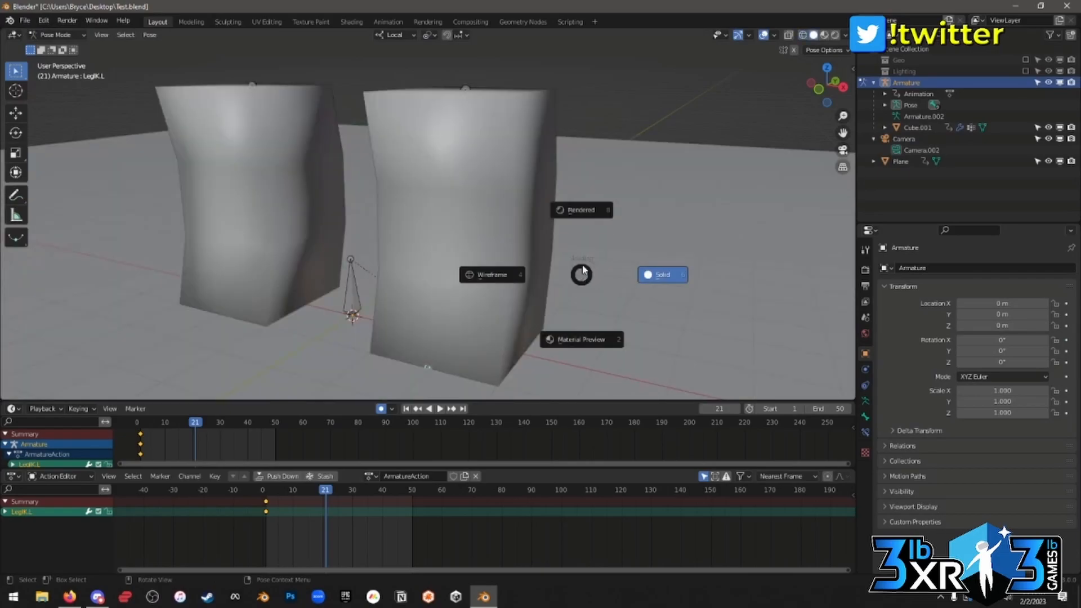
click(582, 329)
mouse_move(589, 304)
middle_down()
mouse_move(553, 300)
mouse_move(581, 286)
middle_up()
key(g)
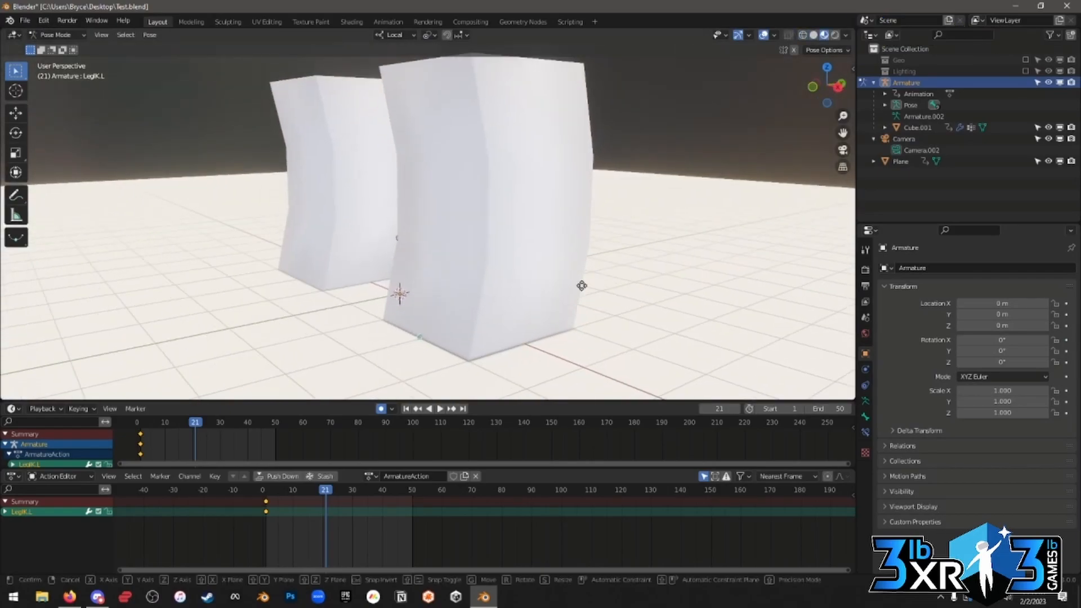
key(Escape)
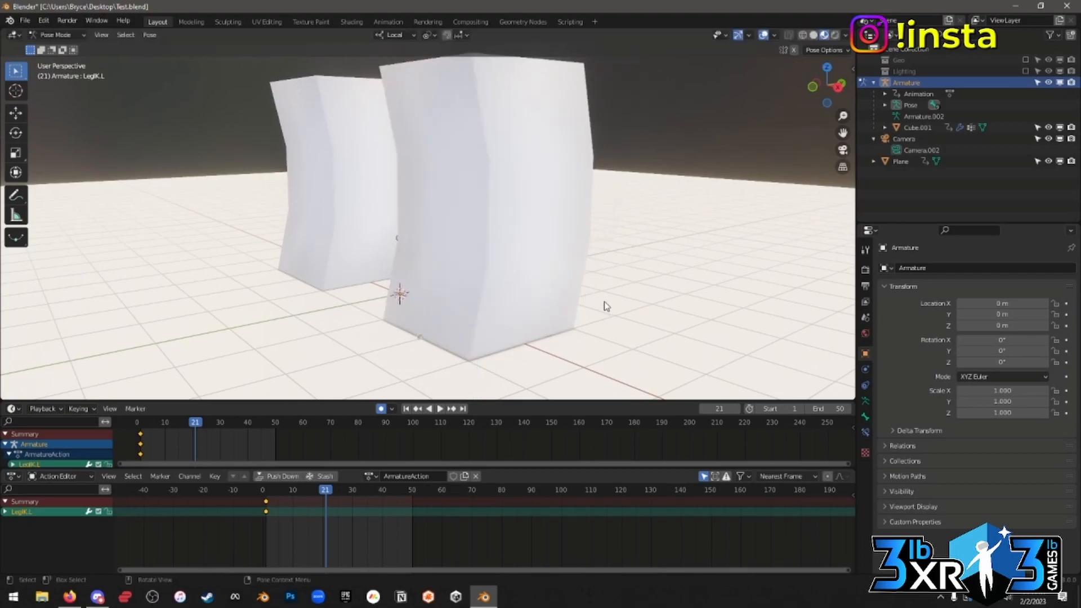
key(KP_3)
key(g)
right_click(508, 223)
middle_drag(507, 226, 589, 286)
key(g)
right_click(600, 281)
scroll(593, 265, down, 1)
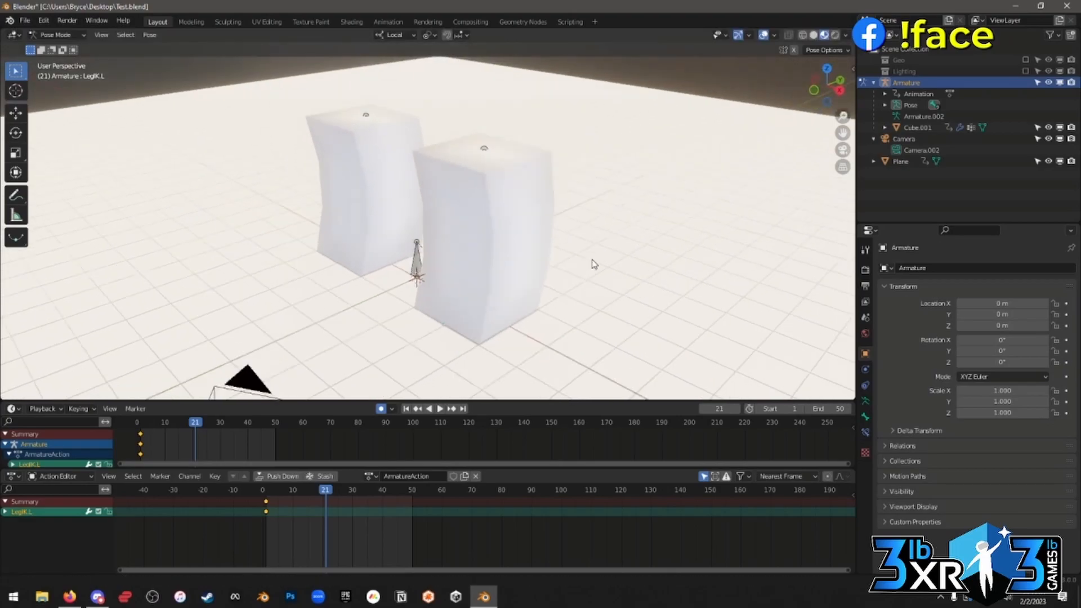
Select the Root bone and set the current frame to 50.
key(shift+Left)
click(410, 276)
middle_drag(475, 282, 494, 262)
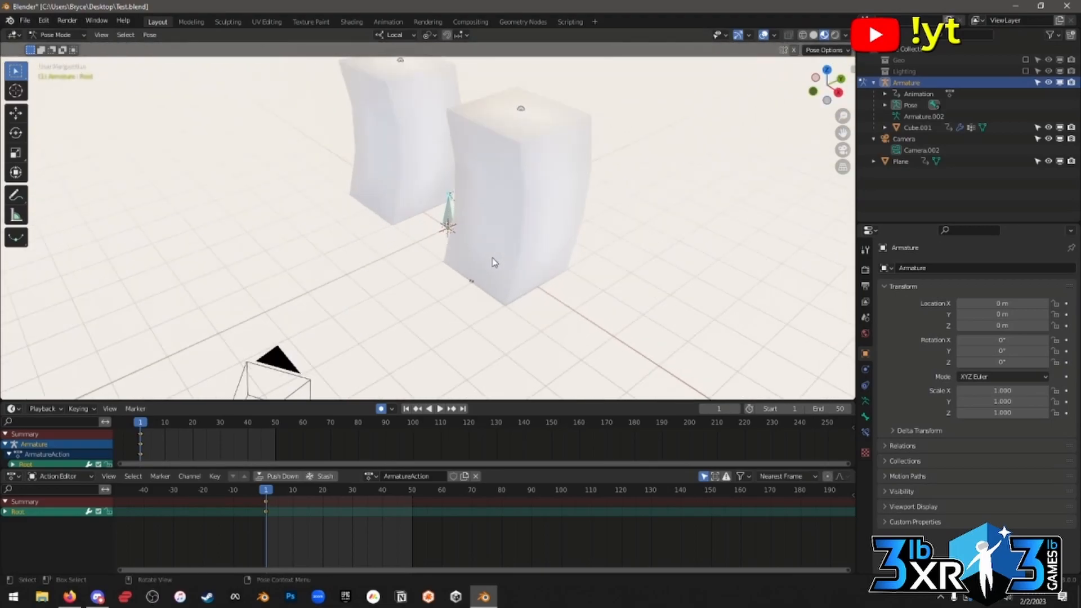
scroll(493, 262, down, 3)
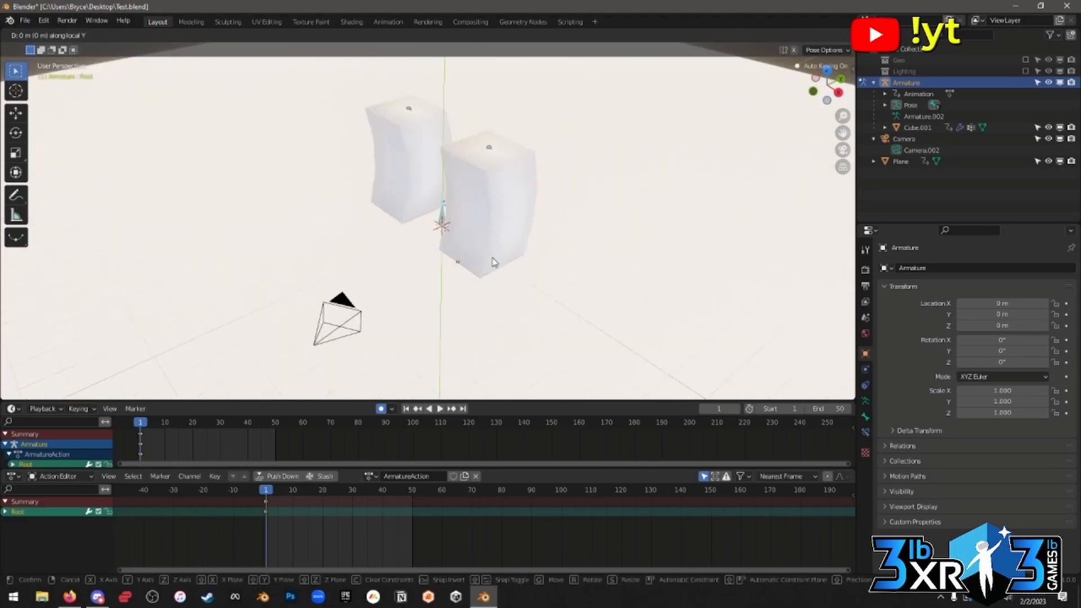
drag(347, 518, 412, 516)
Try moving the Root bone about -7.72 m along global Y and undo the move.
key(g)
key(y)
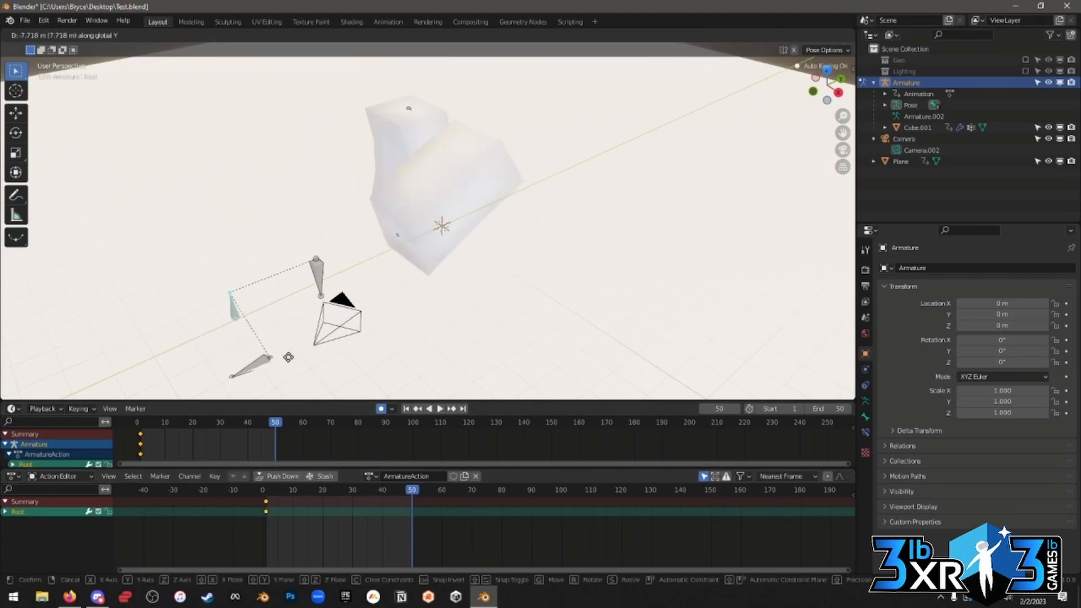
click(288, 357)
middle_drag(504, 285, 467, 169)
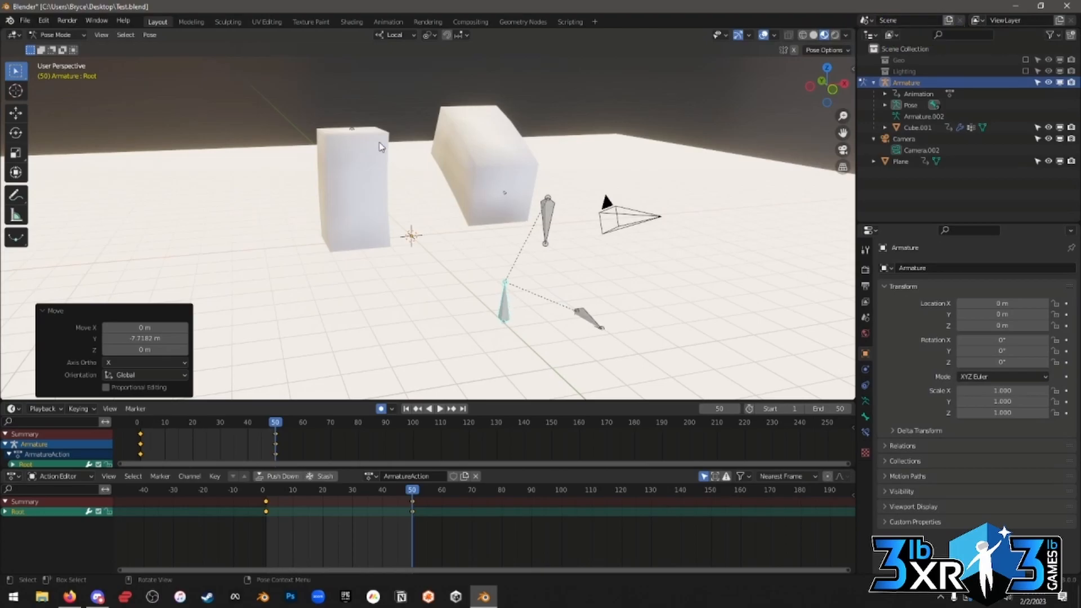
key(ctrl+z)
Display the armature's bones in front of the leg meshes.
middle_drag(478, 170, 440, 214)
scroll(451, 171, up, 2)
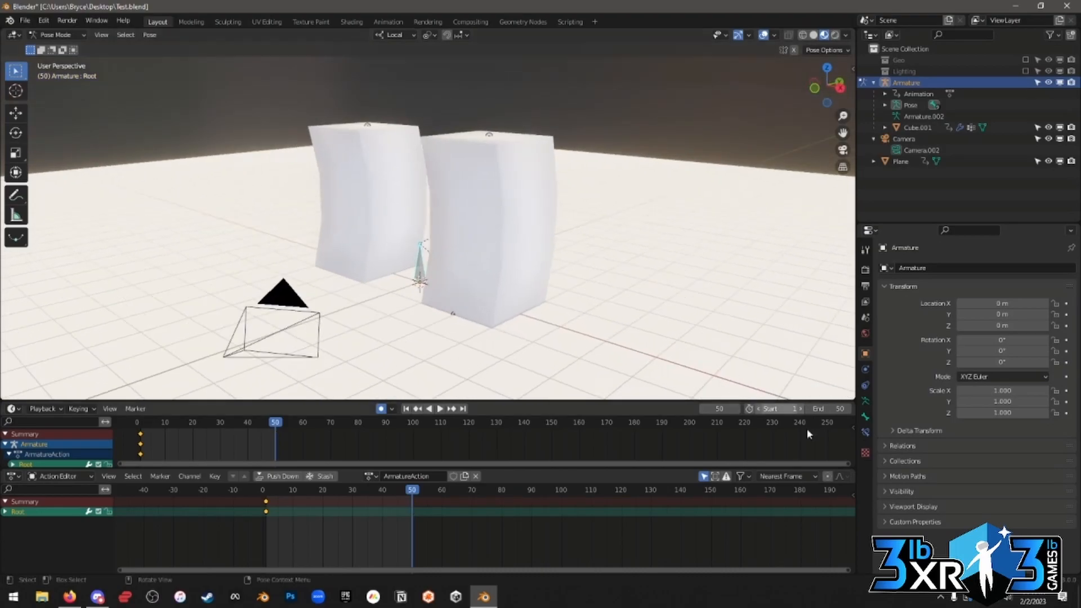
click(865, 400)
click(960, 501)
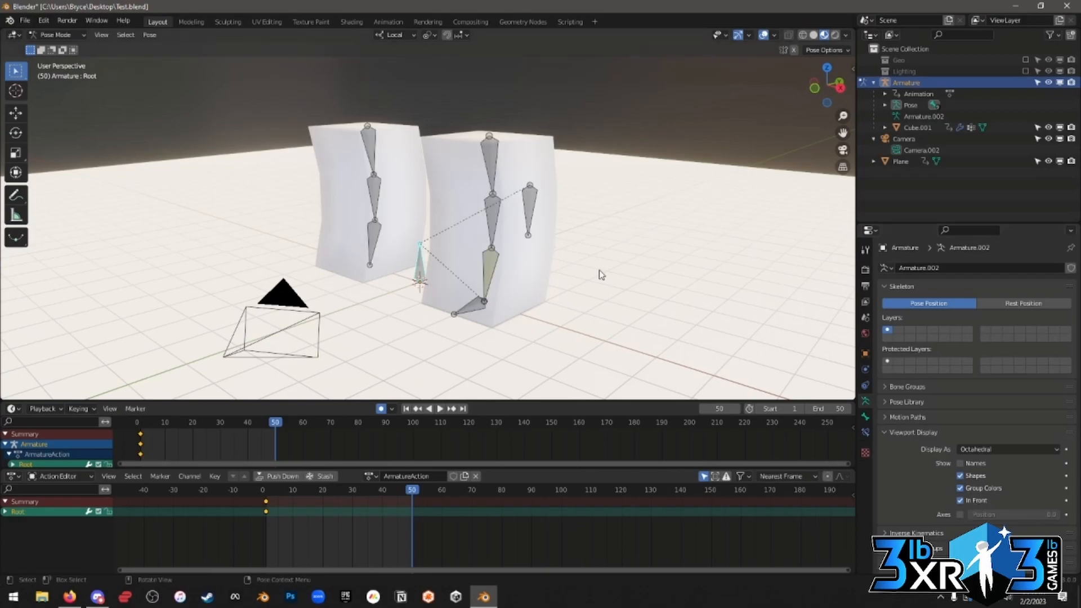
In Edit Mode, set Root as the parent of the UpperLeg.L bone.
scroll(602, 275, up, 1)
middle_drag(475, 271, 508, 203)
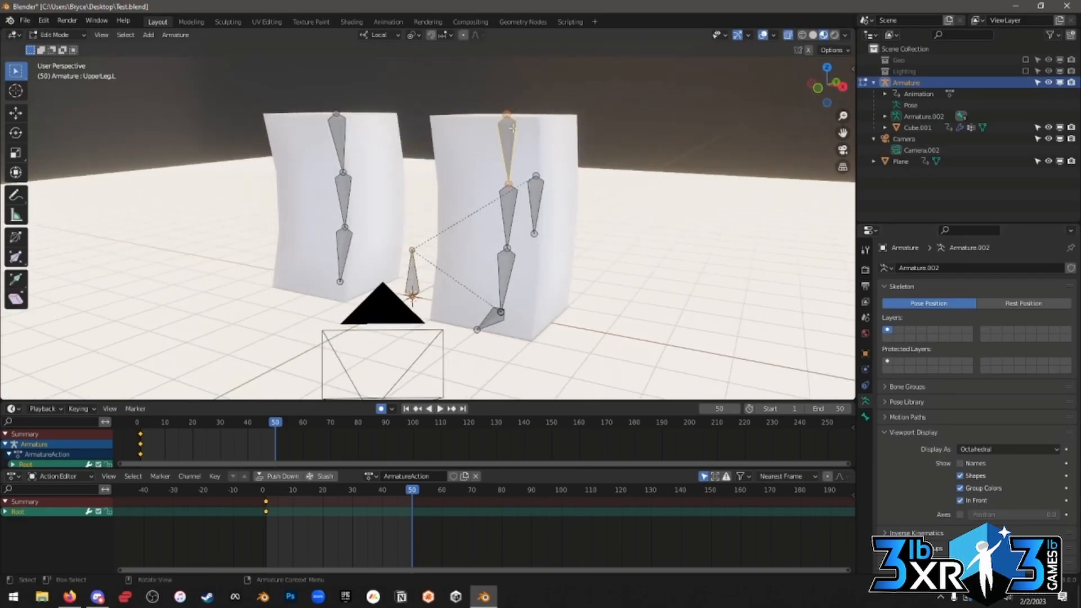
scroll(1017, 457, down, 2)
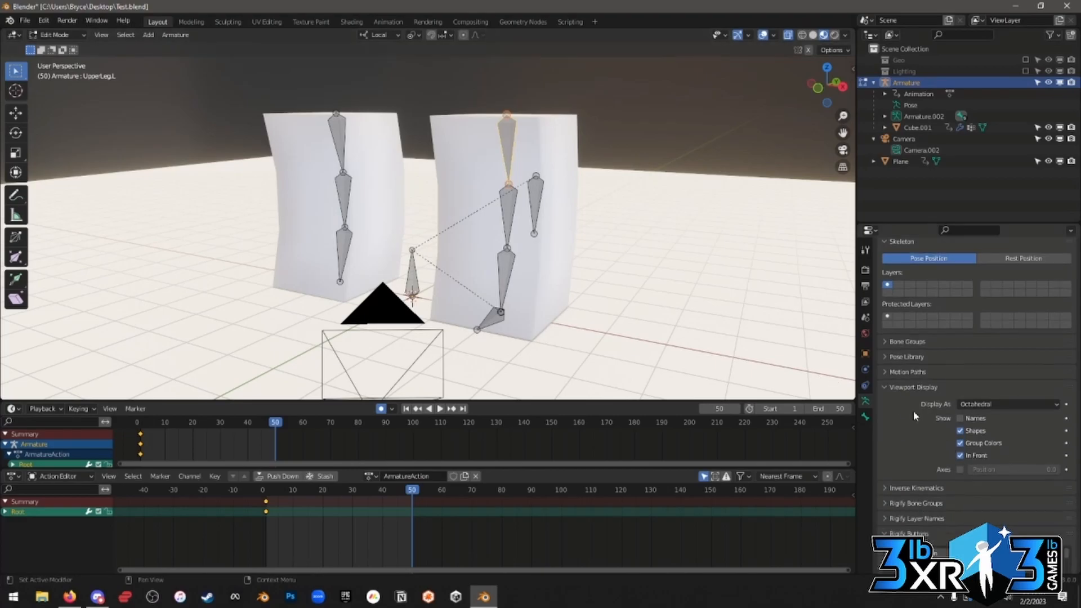
click(866, 416)
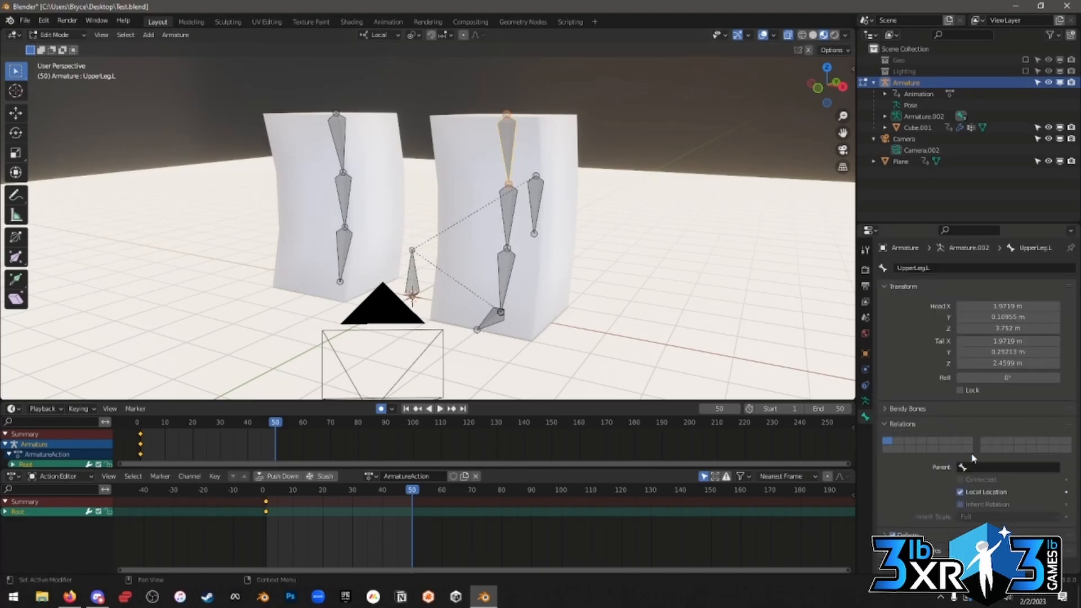
click(985, 467)
click(968, 350)
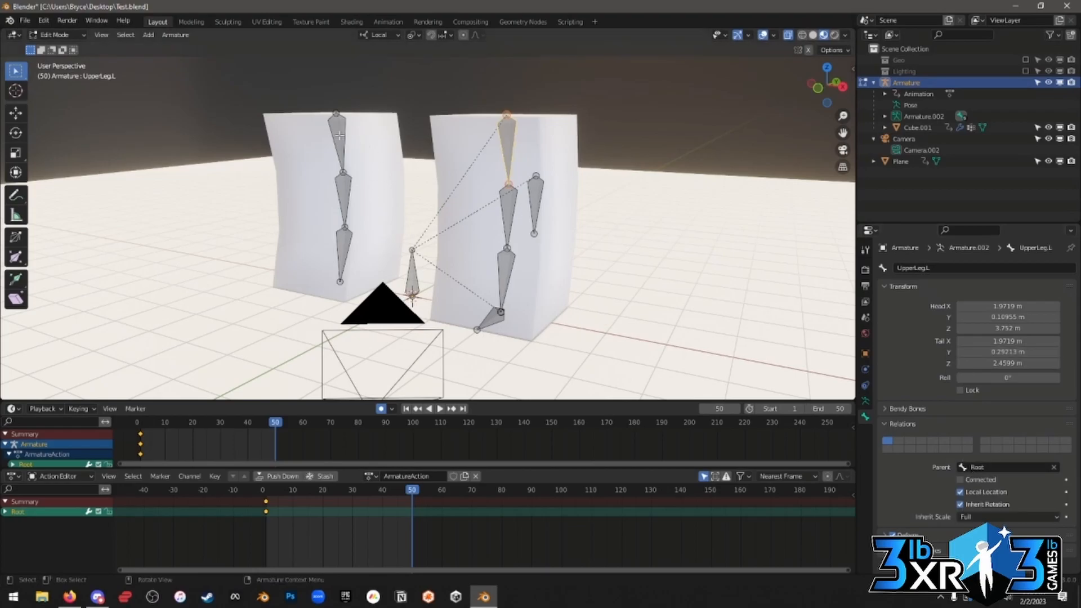
Set Root as the parent of the UpperLeg.R bone and return the armature to Pose Mode.
click(989, 468)
click(969, 350)
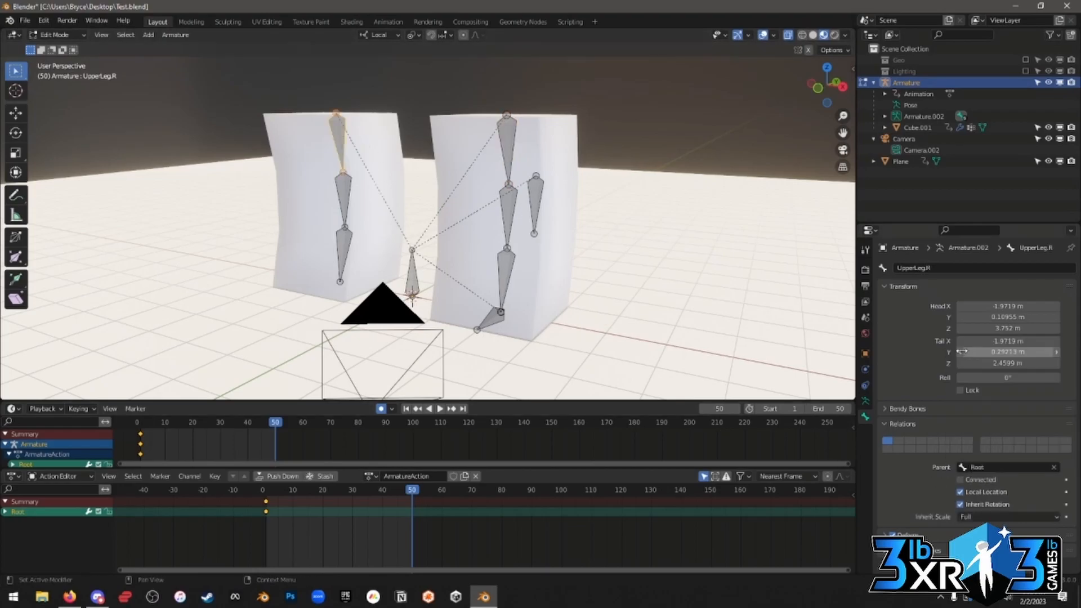
key(ctrl+Tab)
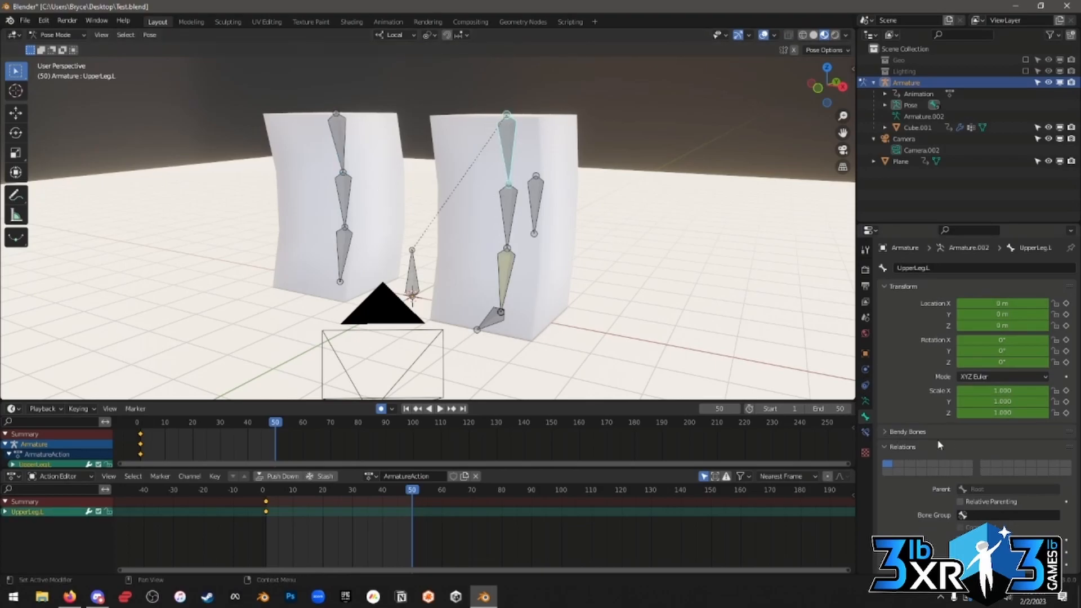
scroll(992, 476, down, 1)
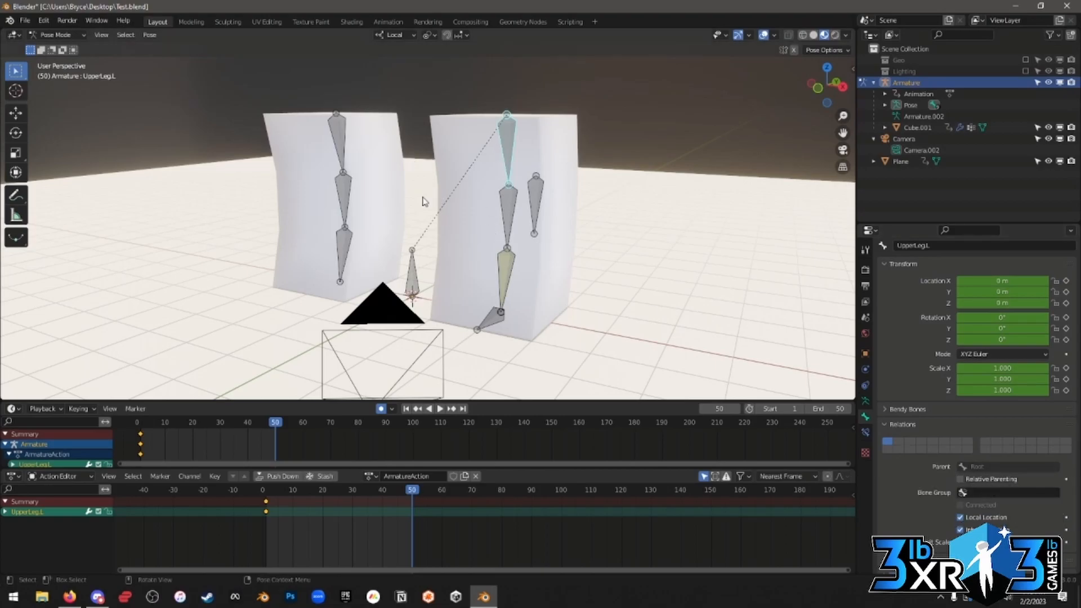
key(Tab)
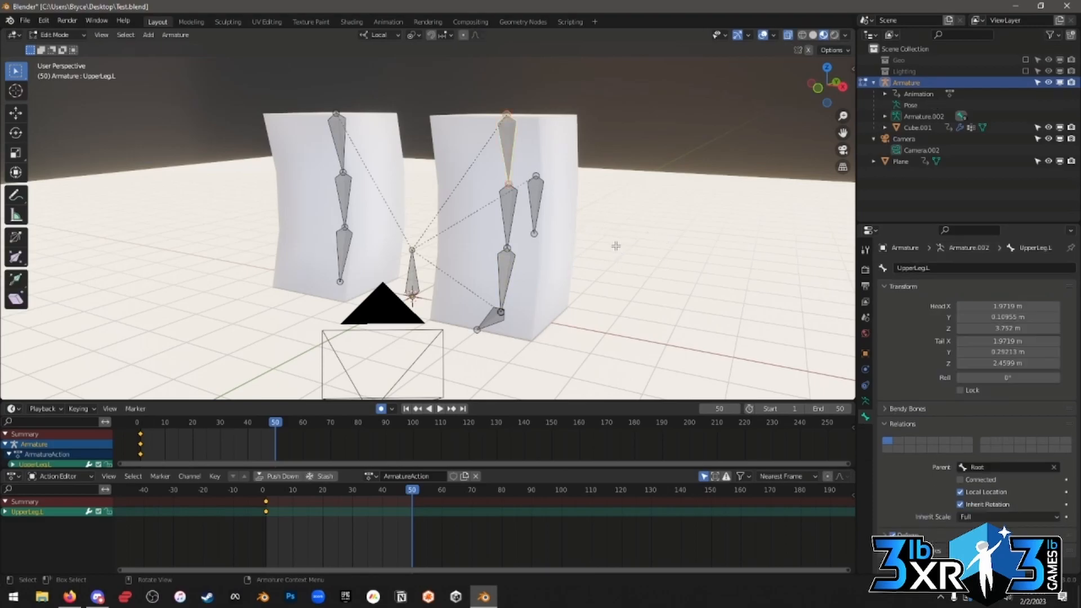
key(Tab)
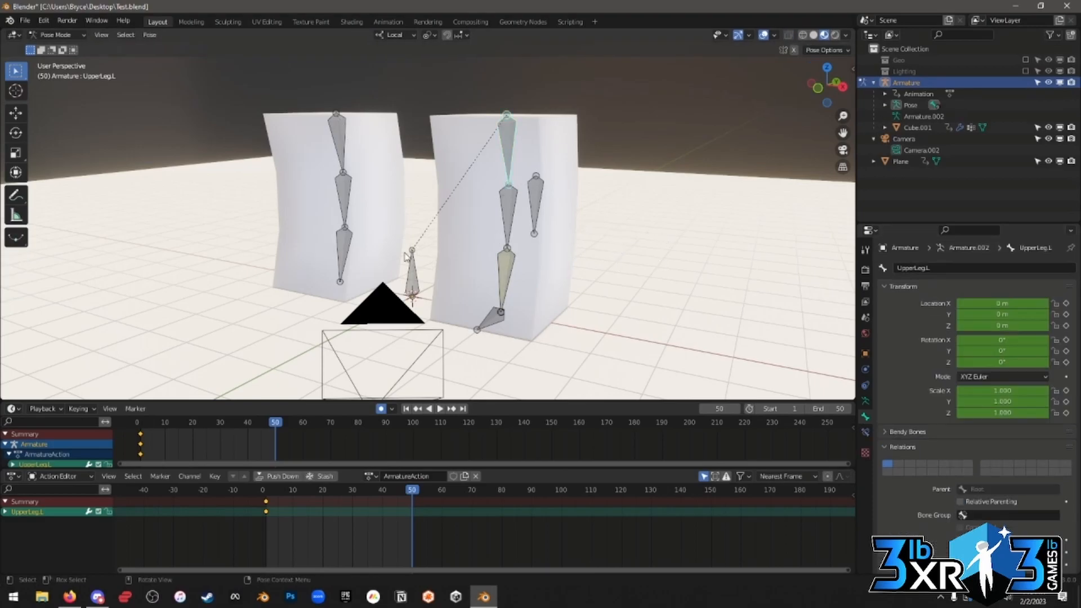
Move the Root bone about -6.32 m along global Y at frame 50 to key the forward travel.
scroll(445, 251, down, 5)
key(g)
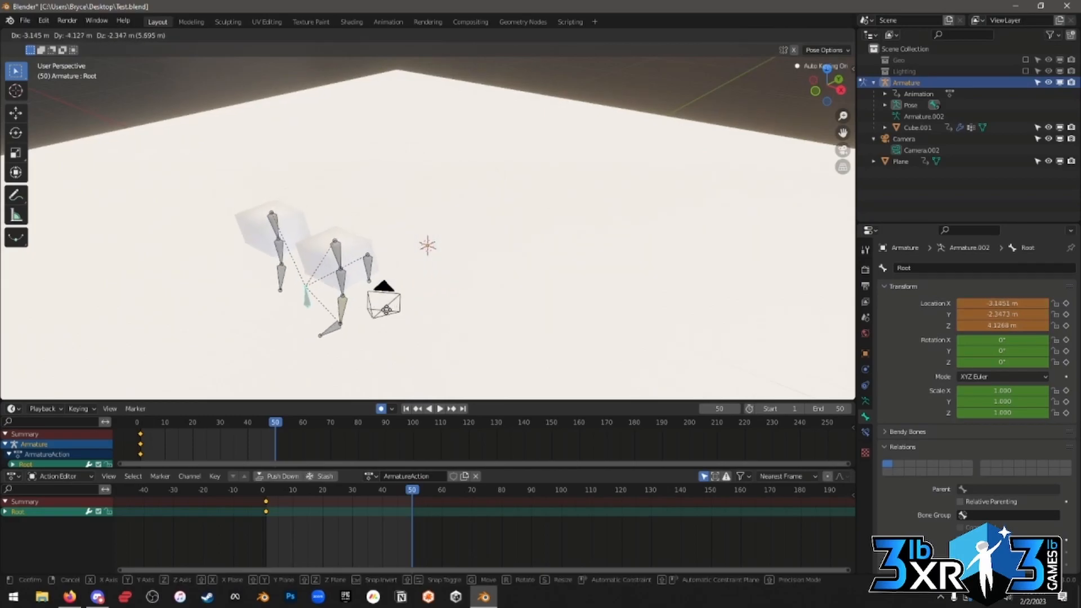
key(z)
key(y)
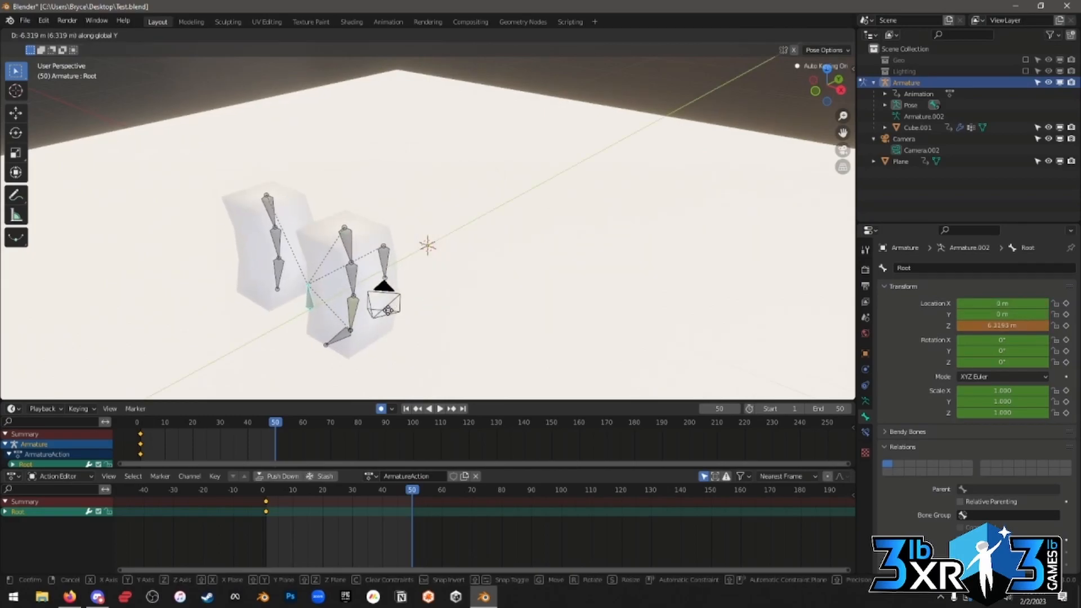
click(388, 310)
middle_drag(388, 310, 379, 449)
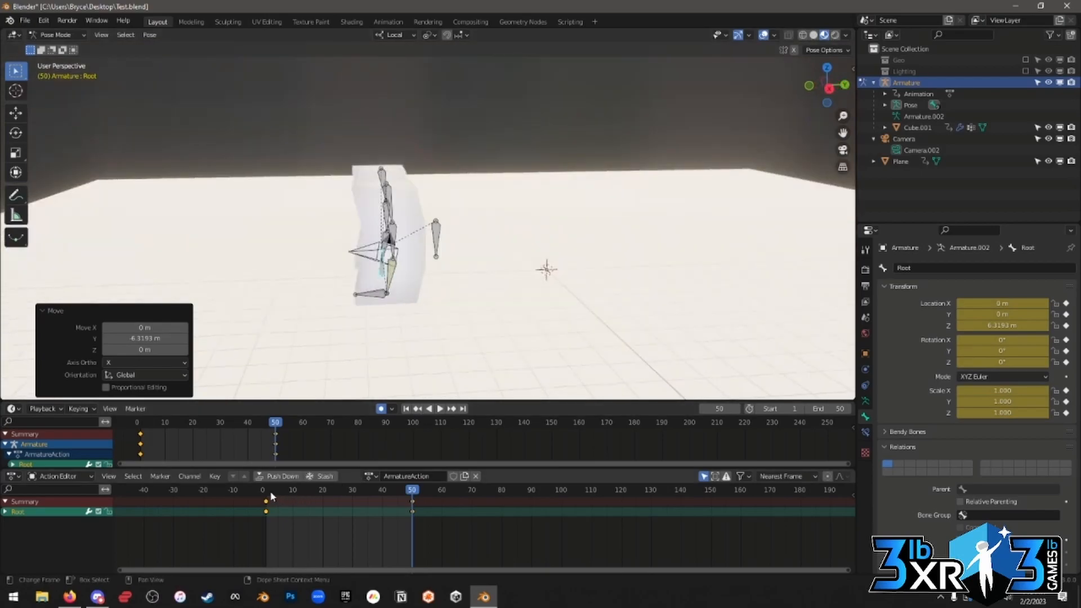
Preview the travel, go to frame 10 and, in the right side view, move the LegIK.L bone about 0.5 m backward along Y.
key(space)
key(space)
mouse_move(299, 492)
mouse_down()
mouse_move(267, 507)
mouse_move(292, 503)
mouse_up()
key(KP_3)
scroll(505, 250, up, 6)
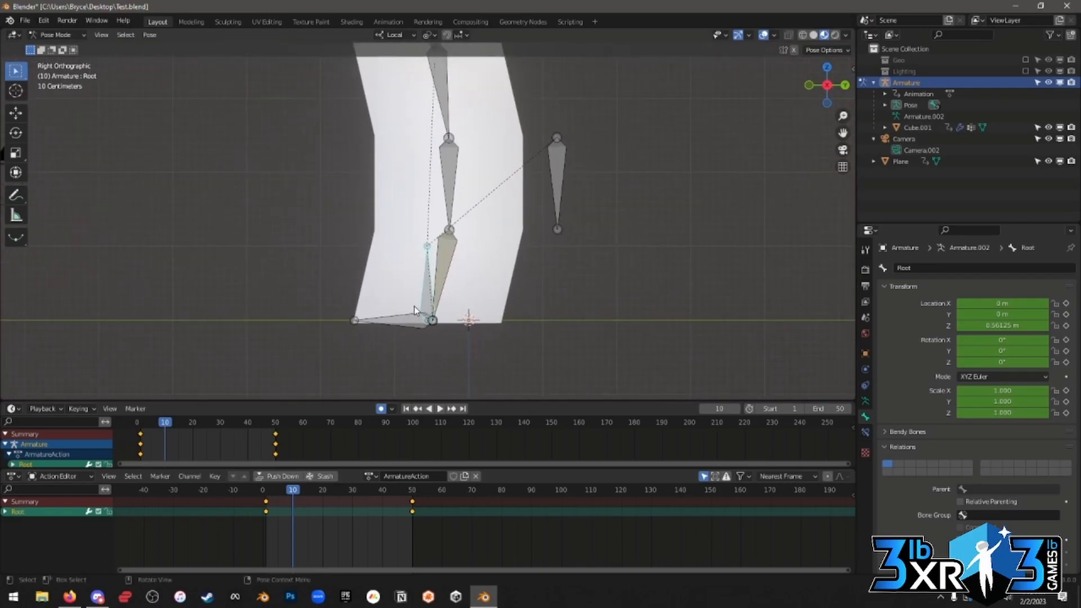
key(g)
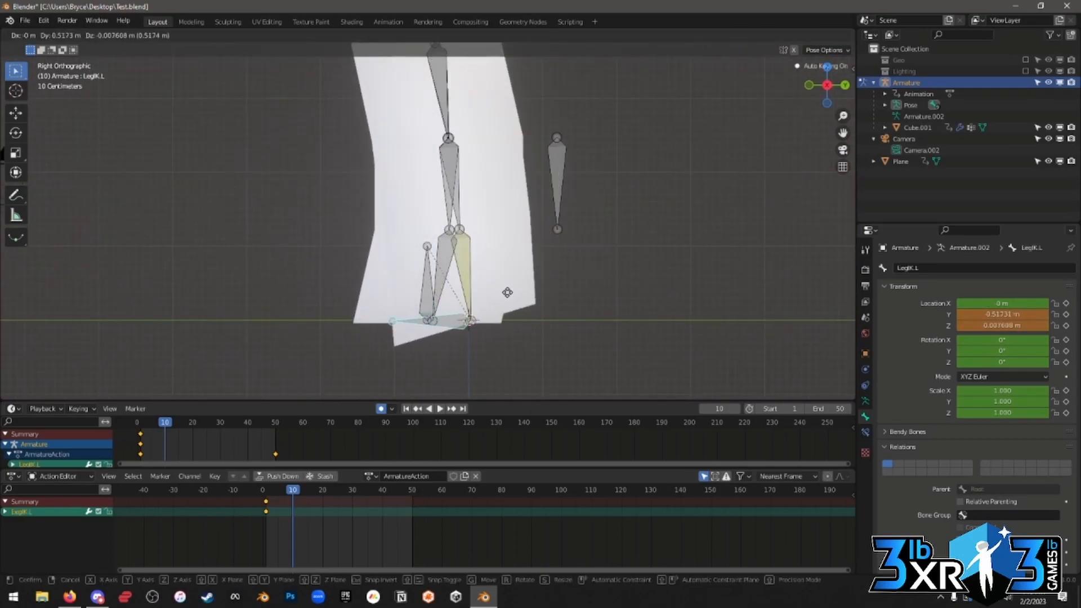
click(509, 288)
Move the UpperLeg.L bone about -0.11 m in Y and -0.10 m in Z at frame 10, and play the animation.
click(484, 100)
key(g)
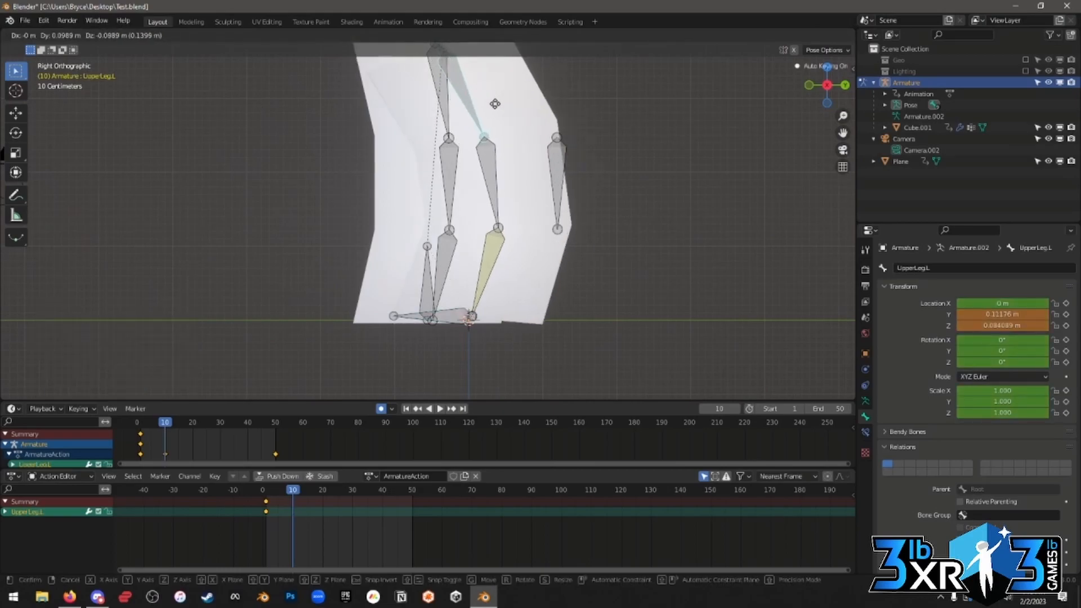
click(478, 103)
key(space)
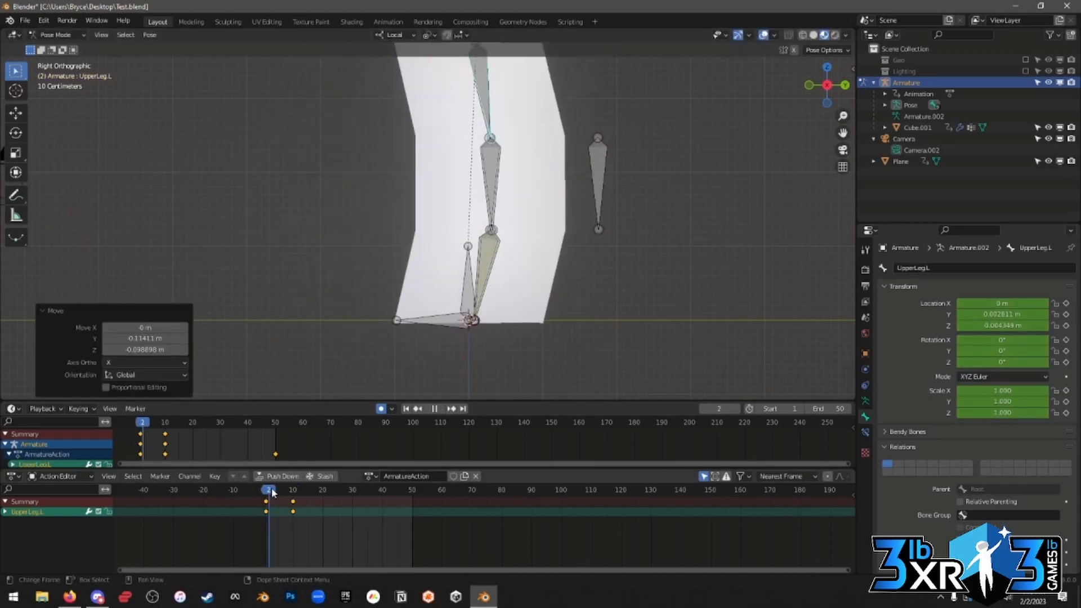
At frame 25, lift the LegIK.L bone by moving it about -1.84 m in Y and 1.36 m in Z.
drag(299, 494, 339, 498)
shift+middle_drag(456, 256, 591, 301)
click(419, 359)
key(g)
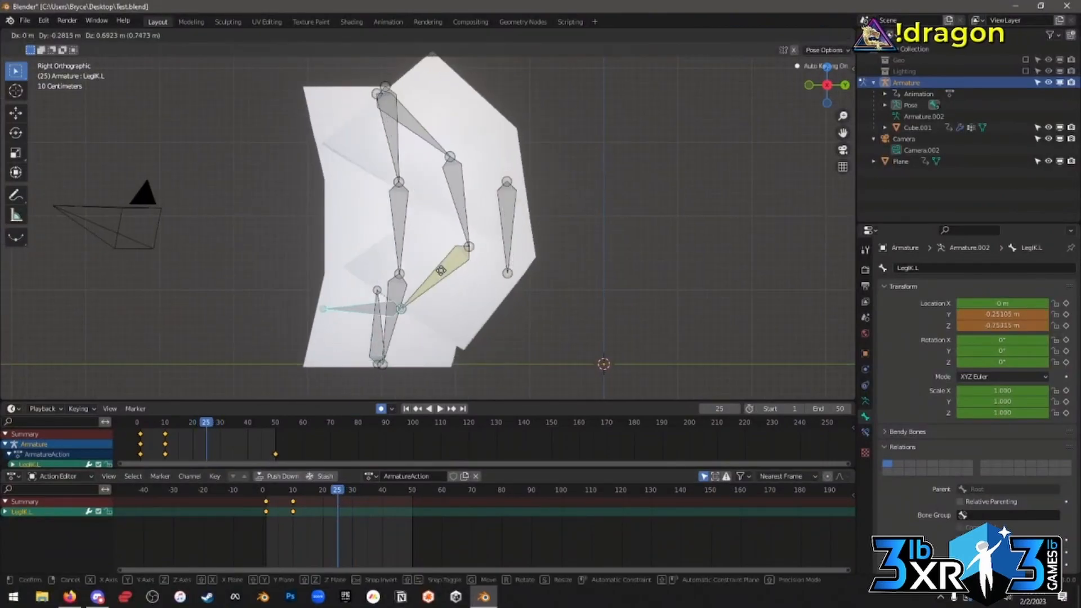
click(334, 244)
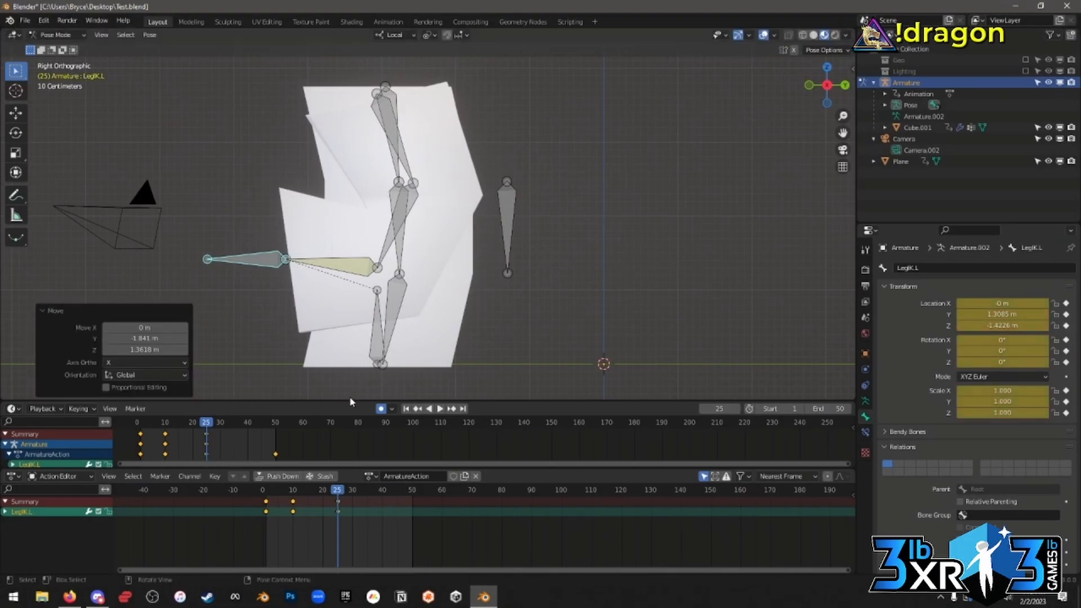
At frame 40, move the LegIK.L bone forward about -1.33 m in Y and -0.21 m in Z.
click(384, 493)
shift+middle_drag(112, 242, 397, 251)
key(g)
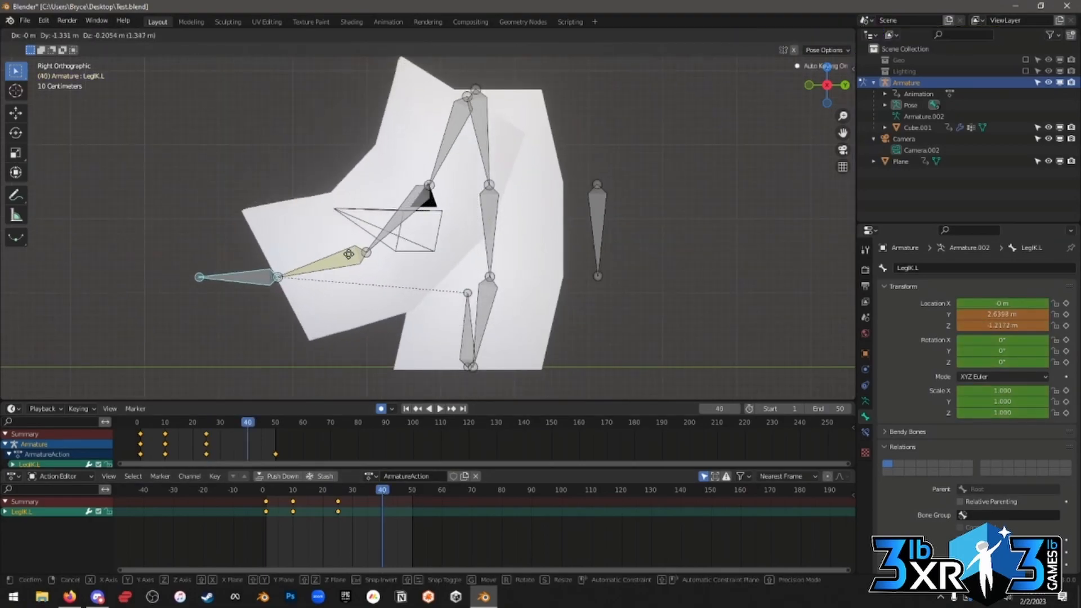
click(349, 253)
At frame 50, plant the LegIK.L bone by moving it about 3.05 m in Y and -1.10 m in Z, and preview the animation.
click(412, 494)
key(g)
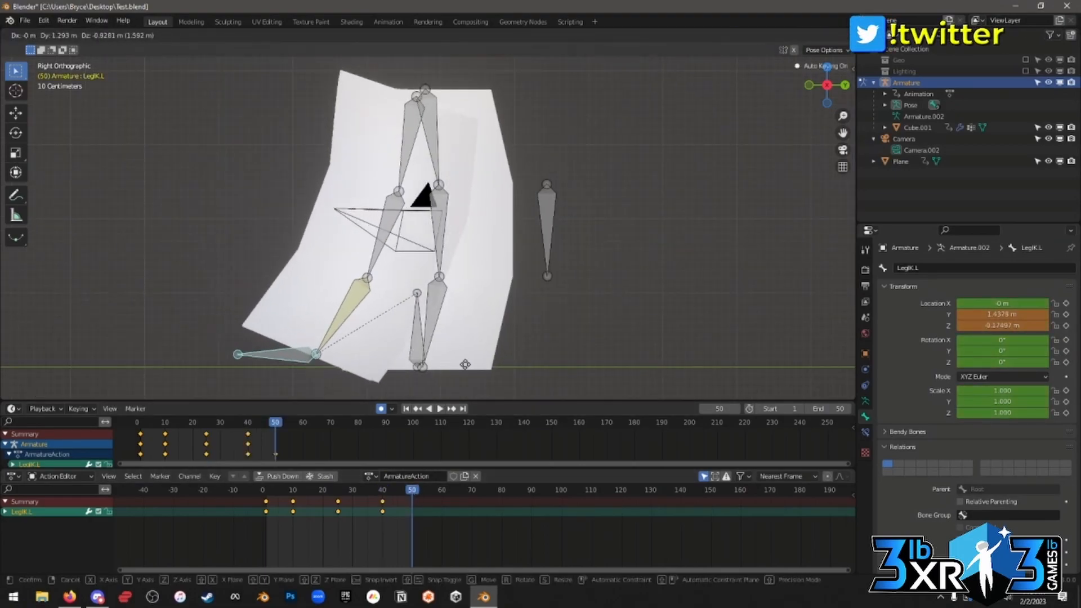
click(566, 378)
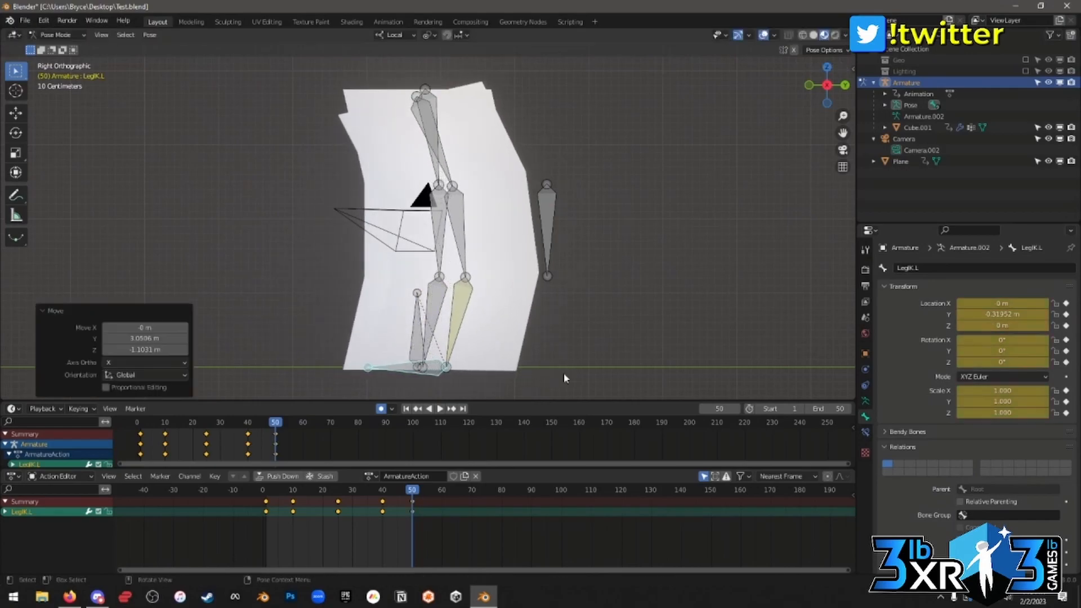
key(space)
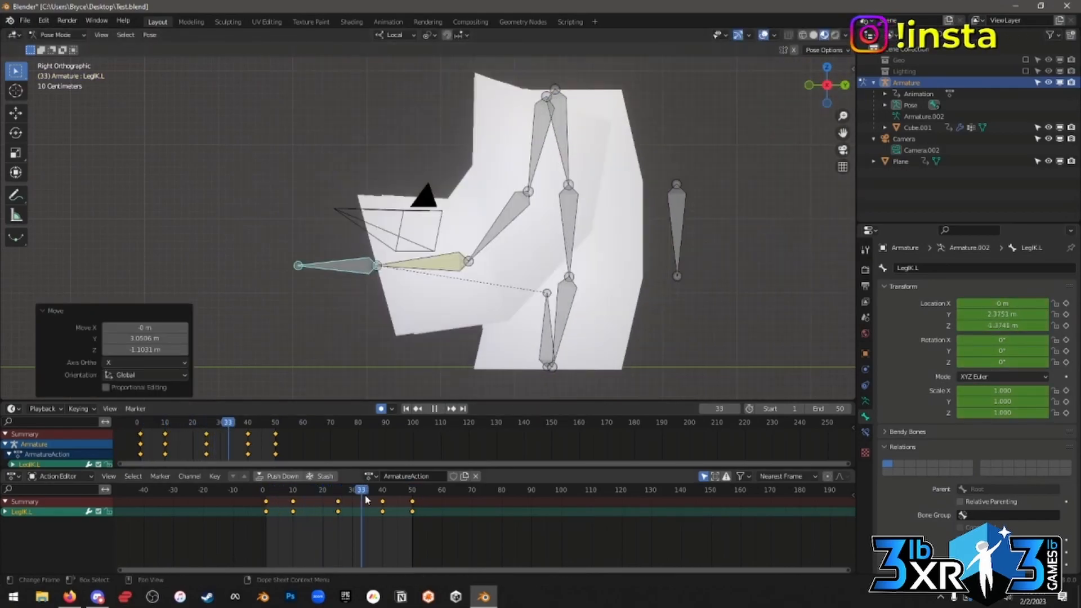
key(space)
Retime LegIK.L's keyframes from frame 25 to 20 and from frame 40 to 35, and play the animation in perspective view.
key(g)
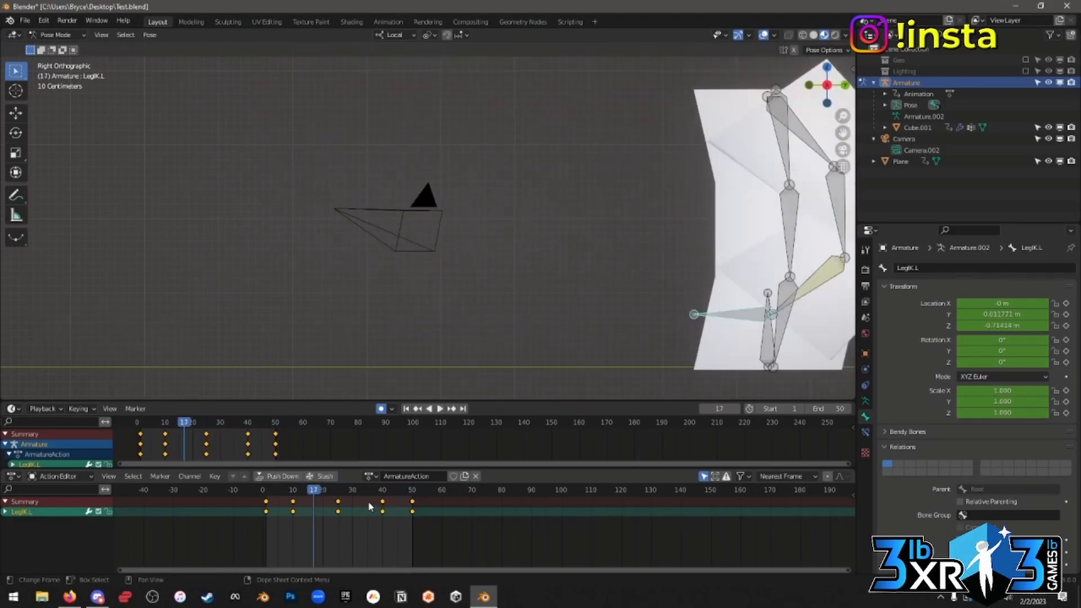
click(372, 506)
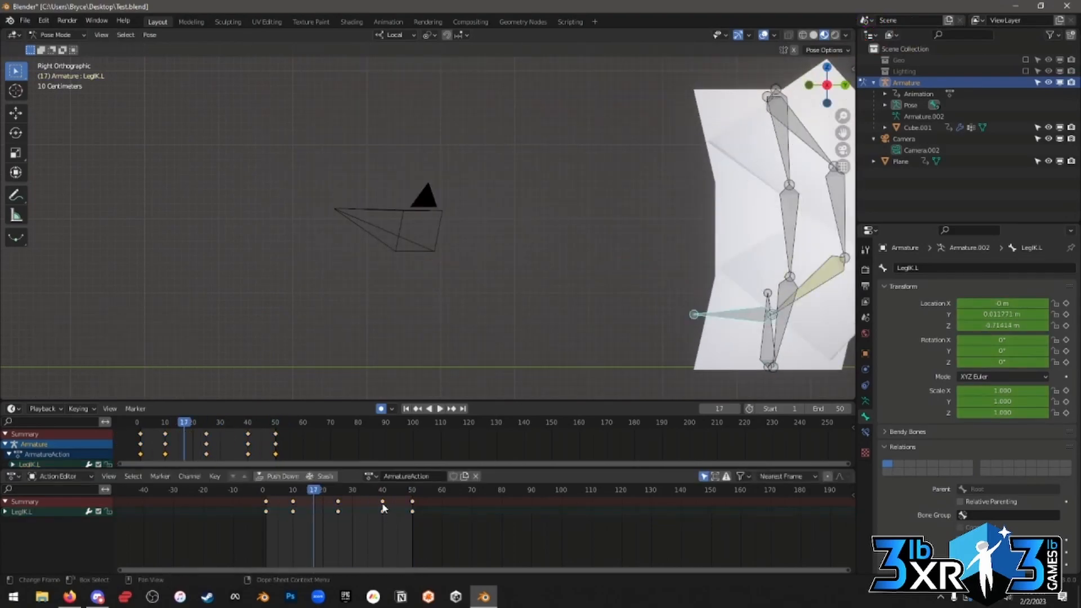
drag(381, 507, 320, 501)
scroll(480, 326, down, 3)
middle_drag(454, 273, 433, 260)
click(437, 410)
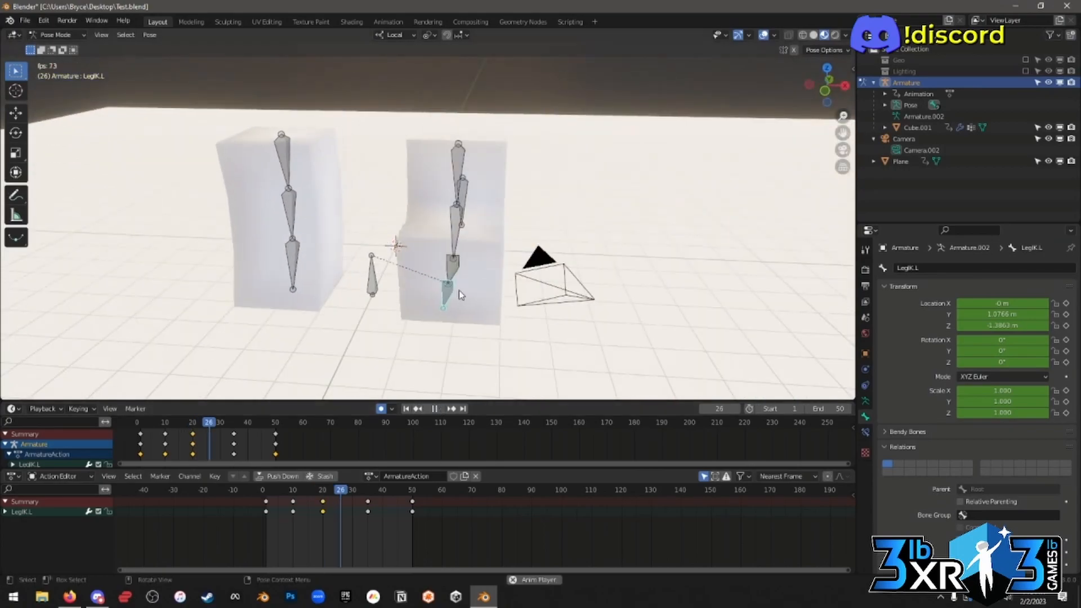
Review the playing leg animation from several perspective angles and stop playback.
scroll(495, 279, down, 5)
middle_drag(507, 282, 460, 279)
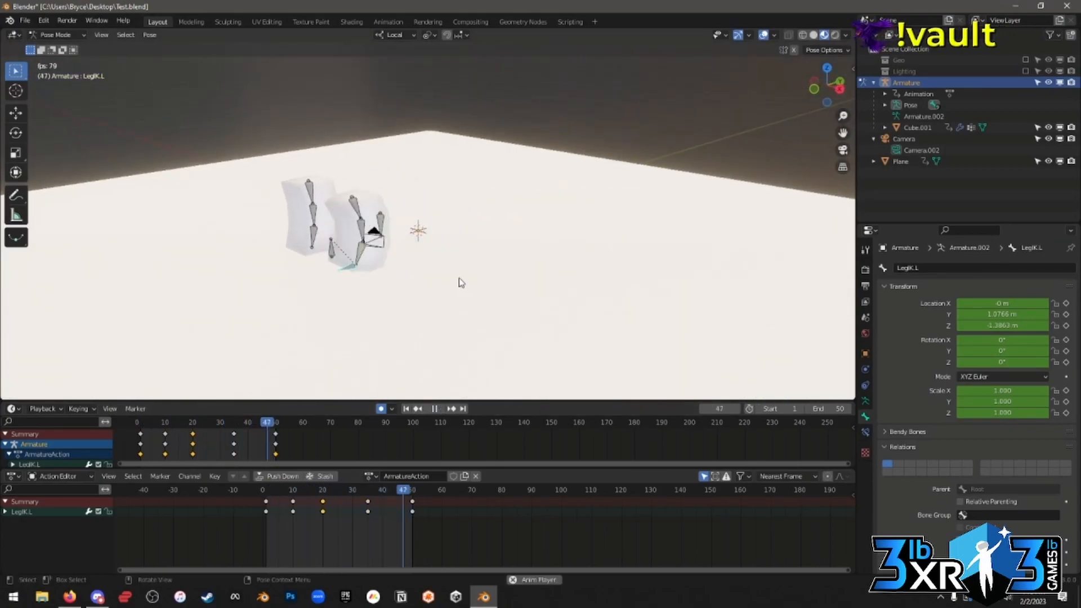
scroll(460, 282, up, 3)
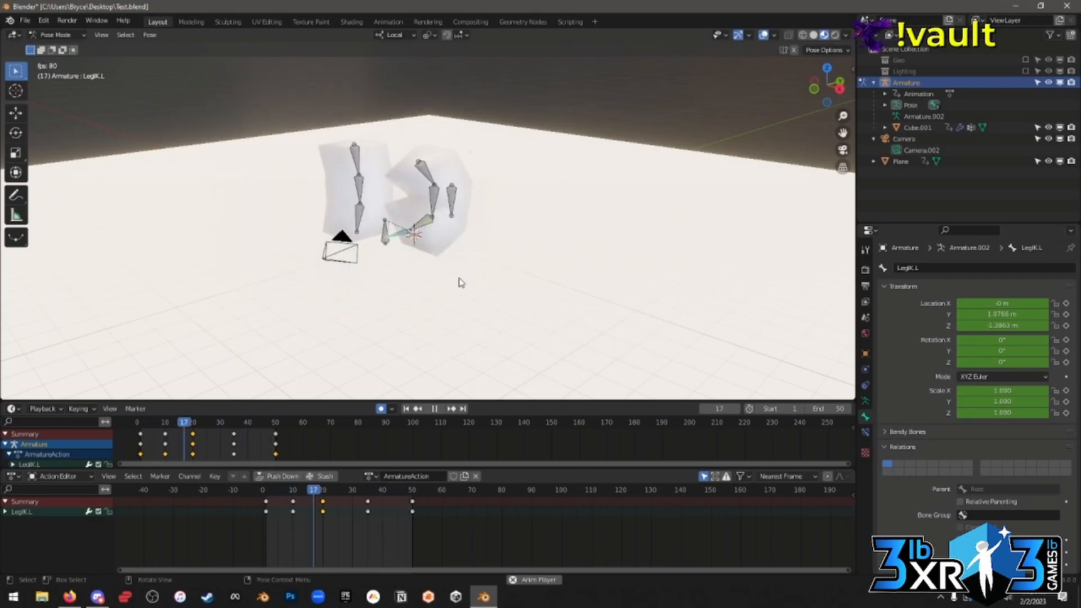
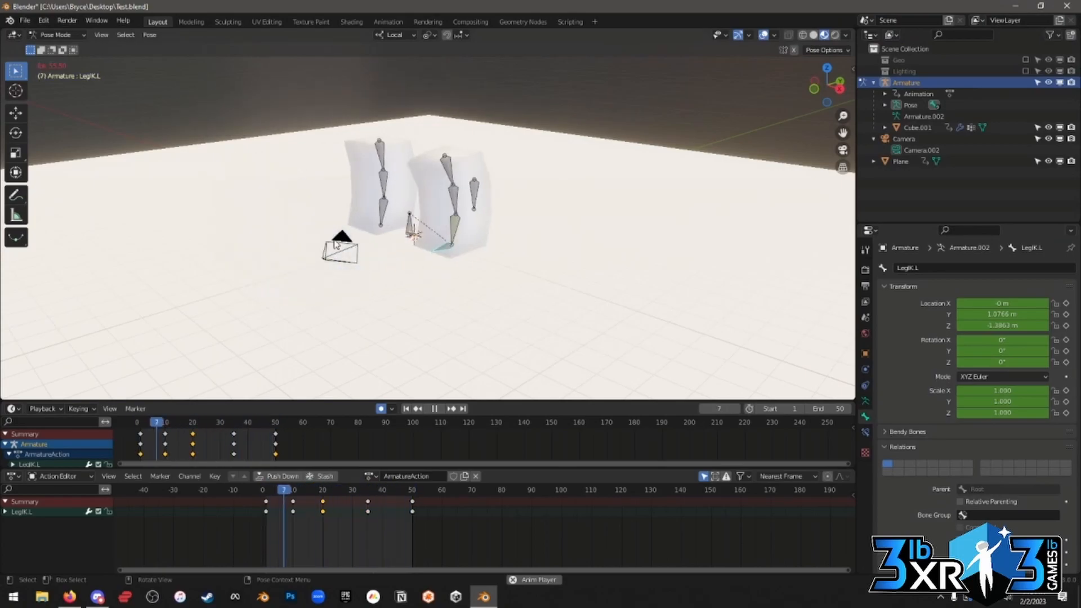
click(275, 171)
key(space)
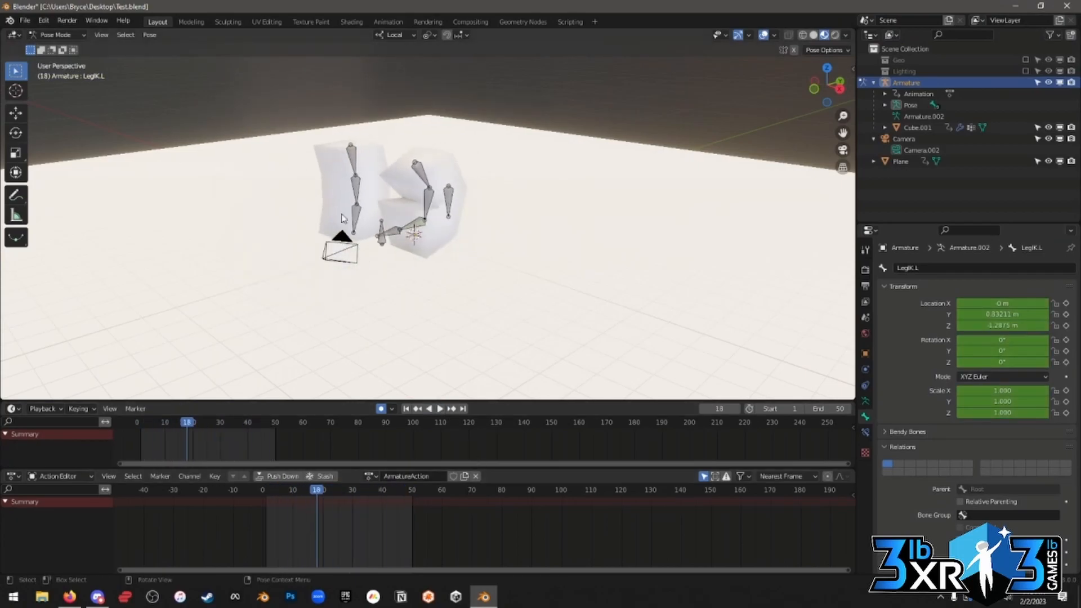
At frame 21, try lifting the LegIK.L bone high above the floor together with the left leg.
click(349, 149)
scroll(447, 280, up, 3)
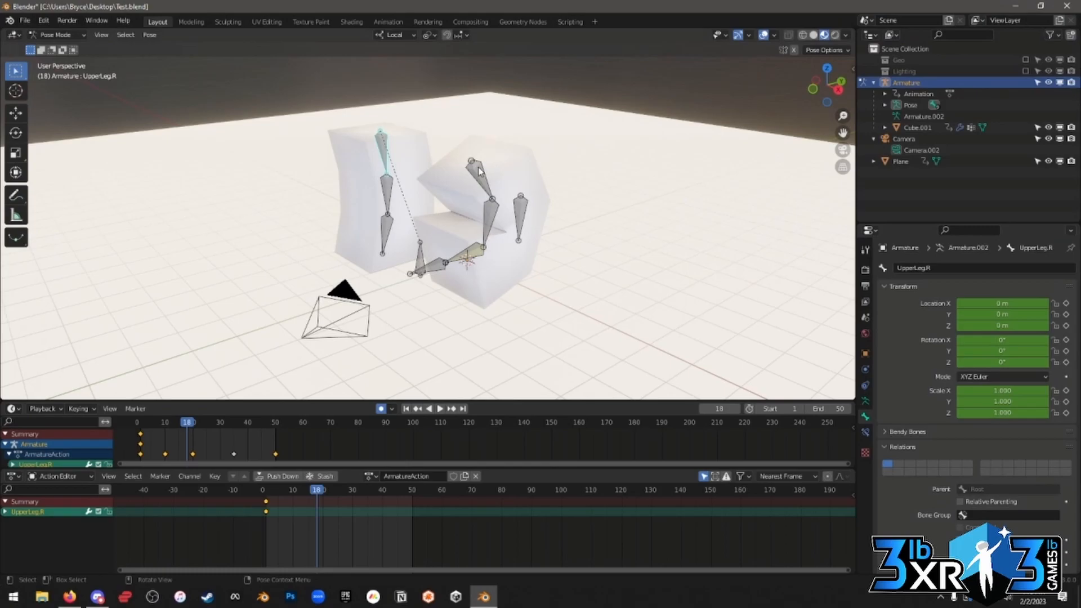
drag(329, 491, 325, 491)
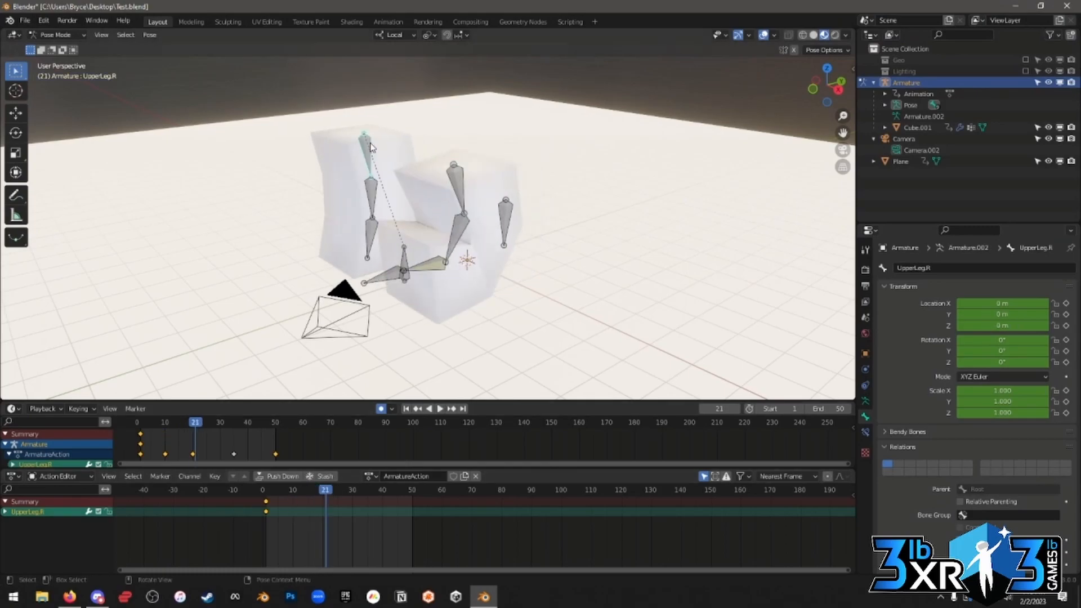
click(431, 272)
mouse_move(431, 271)
middle_down()
mouse_move(485, 269)
mouse_move(429, 270)
middle_up()
drag(393, 277, 564, 150)
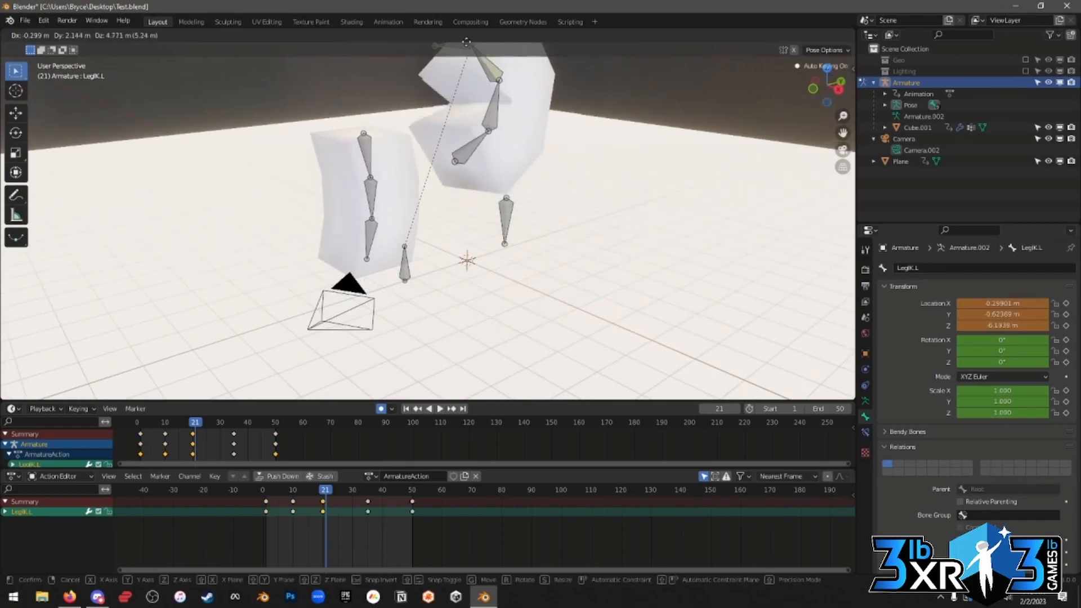
click(480, 319)
Try repositioning the raised LegIK.L bone with several free moves from different viewing angles.
scroll(481, 287, down, 2)
middle_drag(476, 281, 499, 270)
key(g)
click(523, 325)
middle_drag(523, 325, 558, 292)
key(g)
click(435, 320)
scroll(515, 318, up, 3)
key(g)
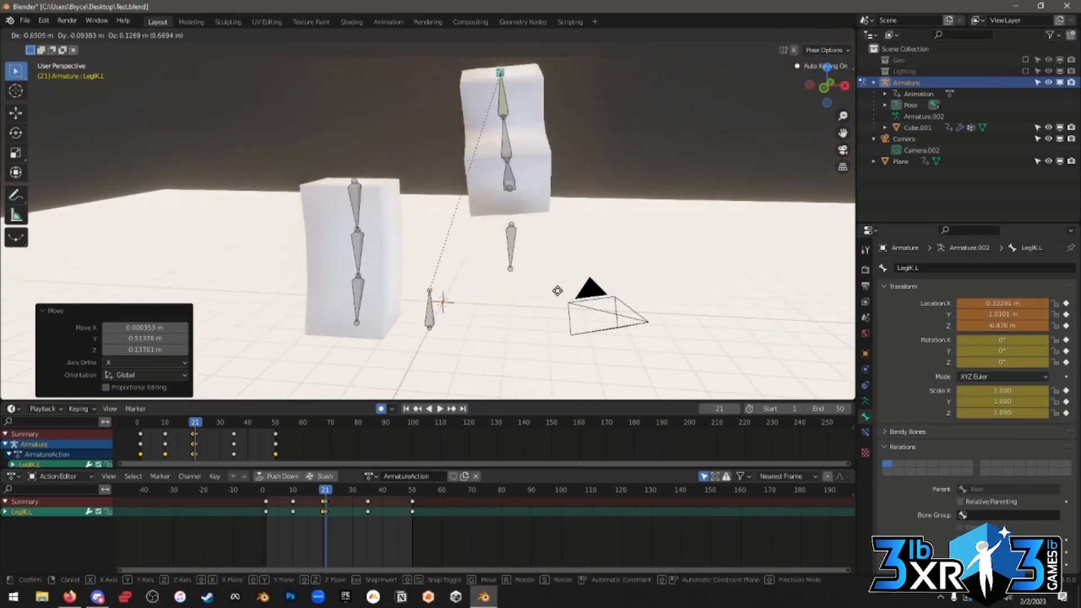
click(563, 291)
Try lowering the LegIK.L bone by moving it about -0.62 m in X, -2.2 m in Y and -5.77 m in Z.
middle_drag(578, 299, 505, 302)
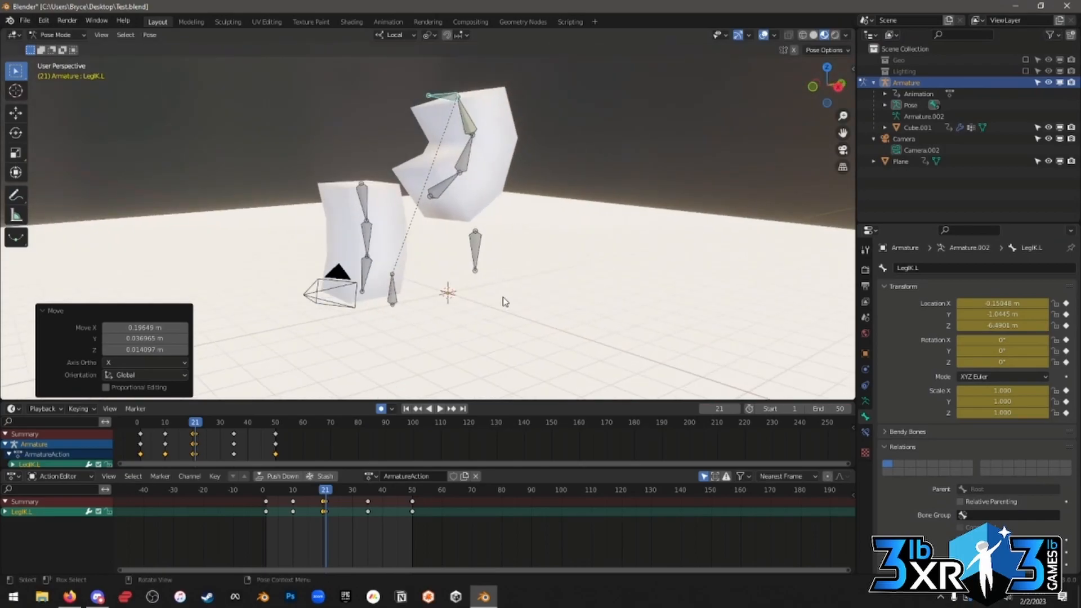
key(g)
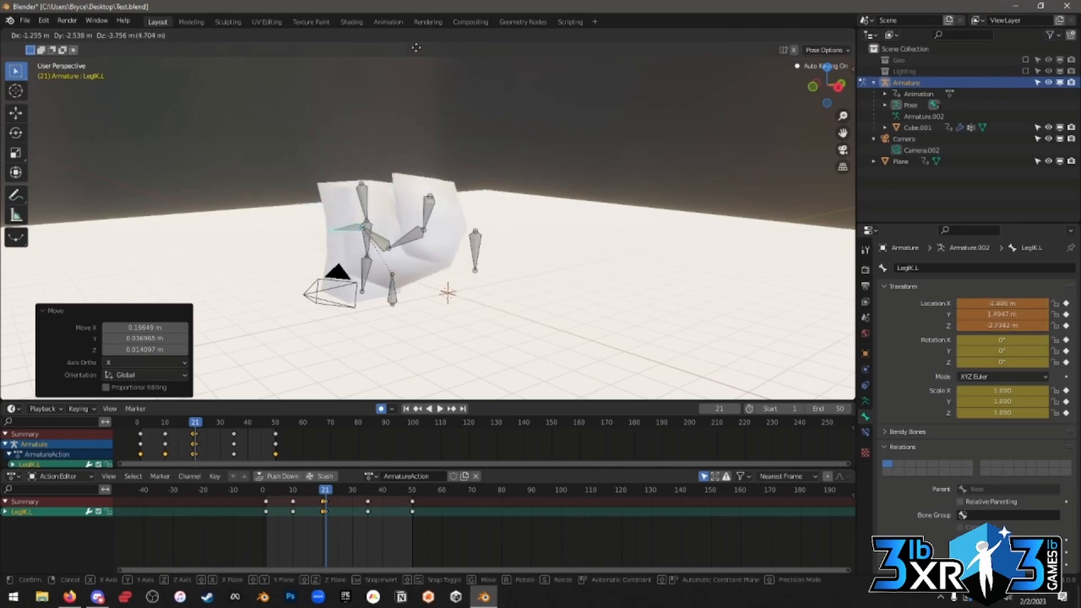
click(427, 113)
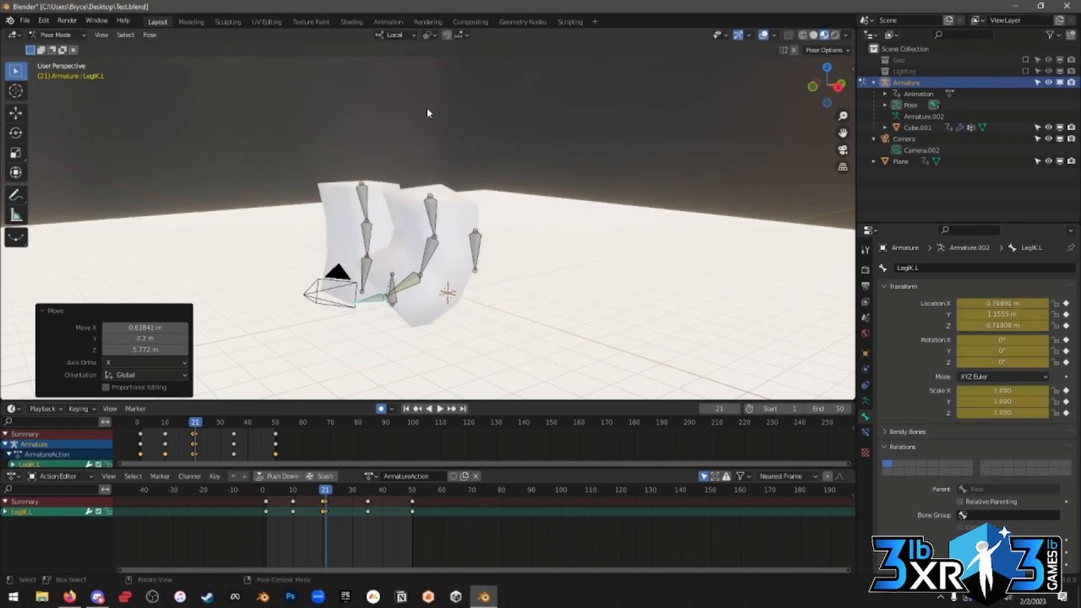
Undo the trial moves of the LegIK.L bone.
key(ctrl+z)
key(ctrl+z)
key(ctrl+z)
key(ctrl+z)
key(ctrl+z)
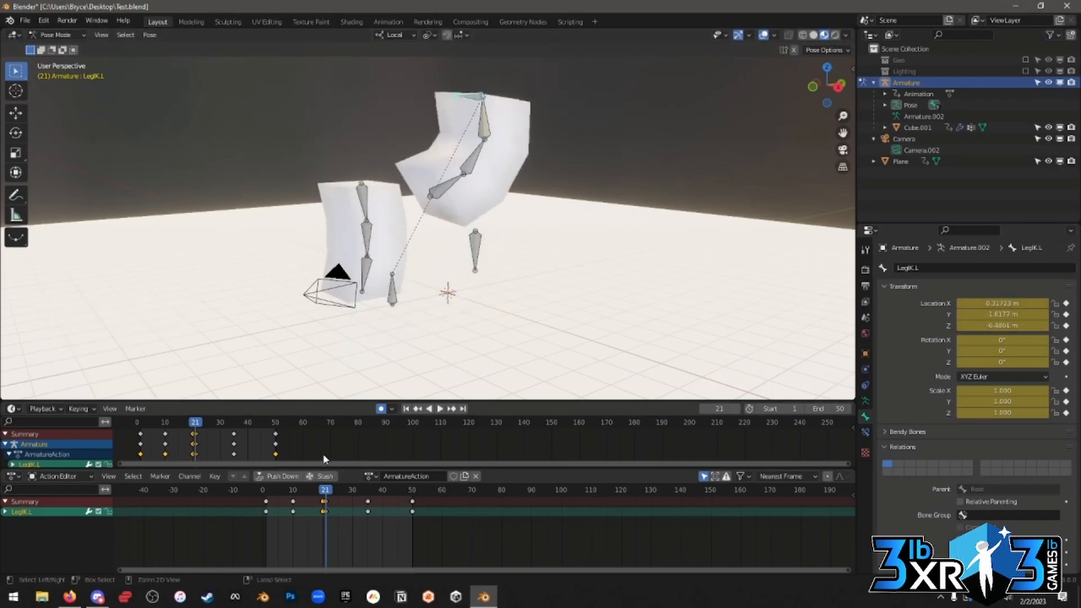
At frame 20, rotate the UpperLeg.R bone about 31° in right view and move it about 0.36 m in Y and -0.45 m in Z.
key(space)
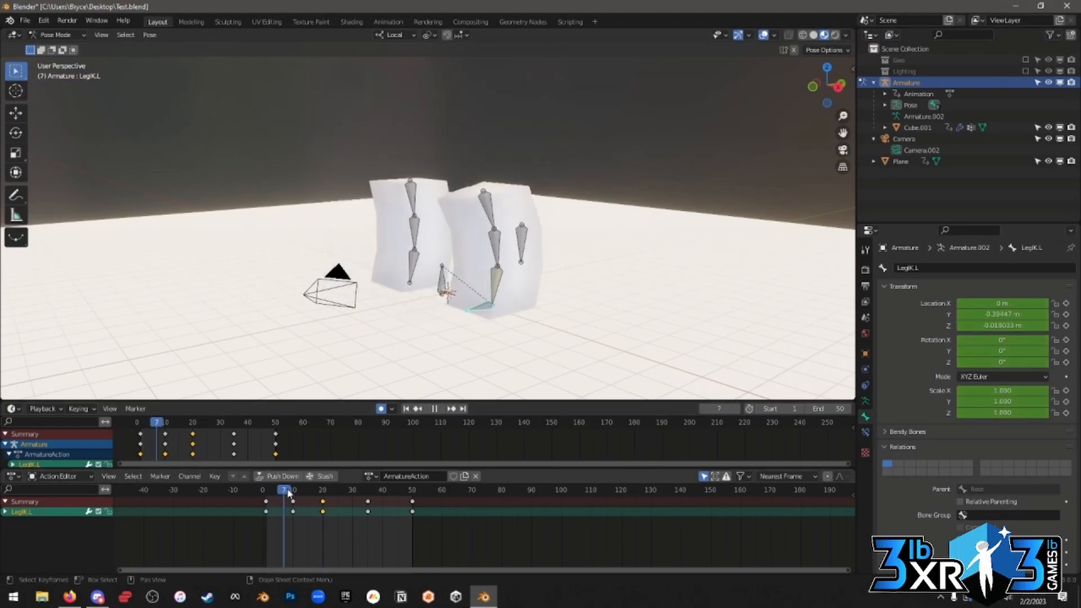
drag(330, 493, 320, 493)
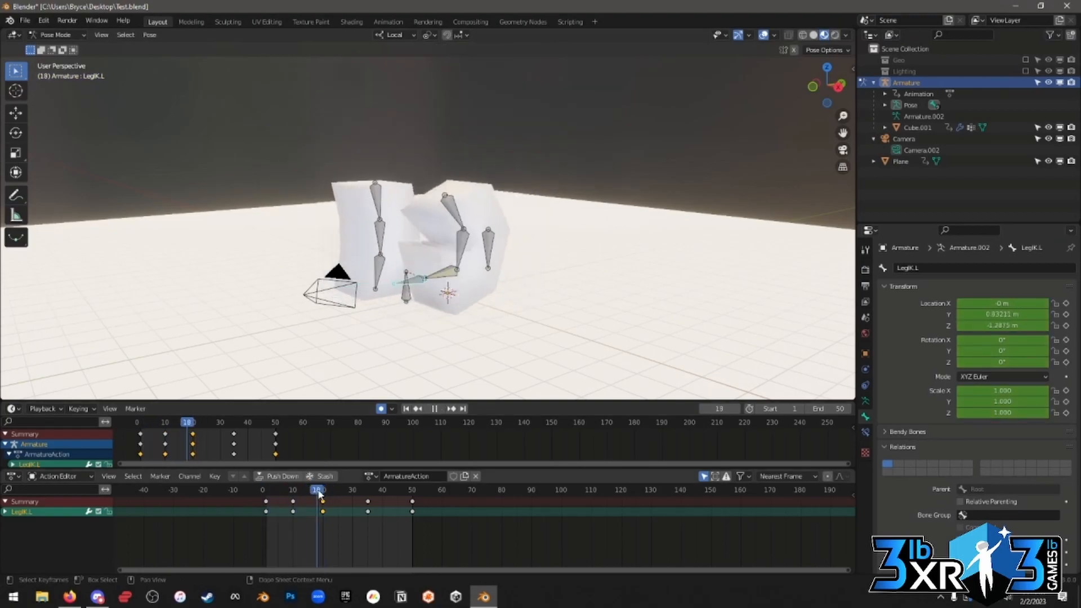
click(370, 199)
key(KP_3)
key(r)
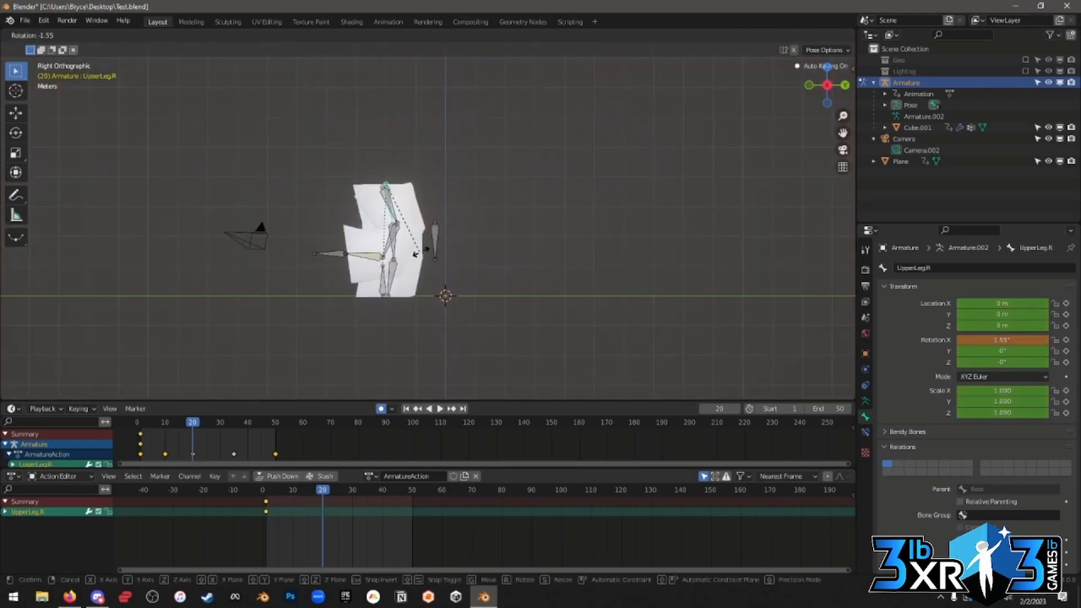
click(446, 224)
key(g)
click(456, 238)
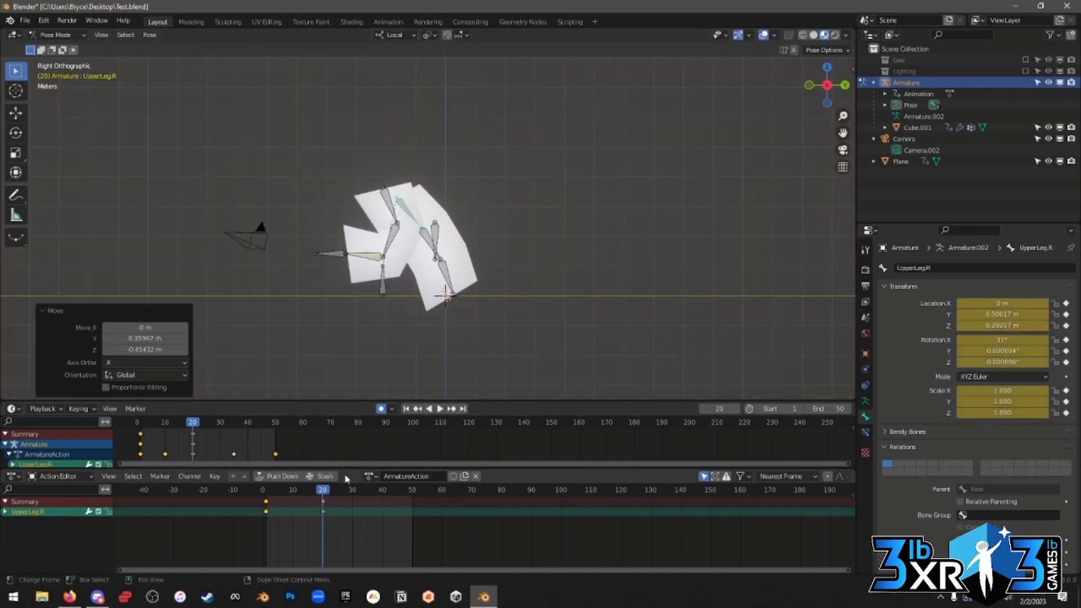
Bend the right leg at frame 20 by rotating the LowLeg.R bone about -67.9° in right view.
click(445, 285)
key(r)
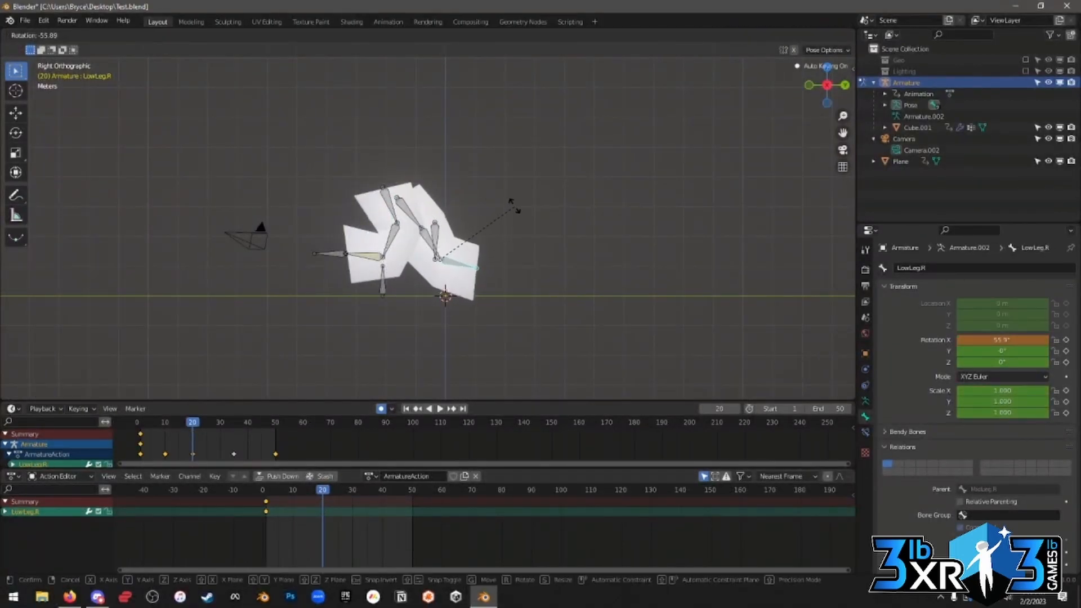
click(500, 194)
Play and scrub the animation from its start to frame 50 and check both legs in perspective view.
click(268, 495)
key(space)
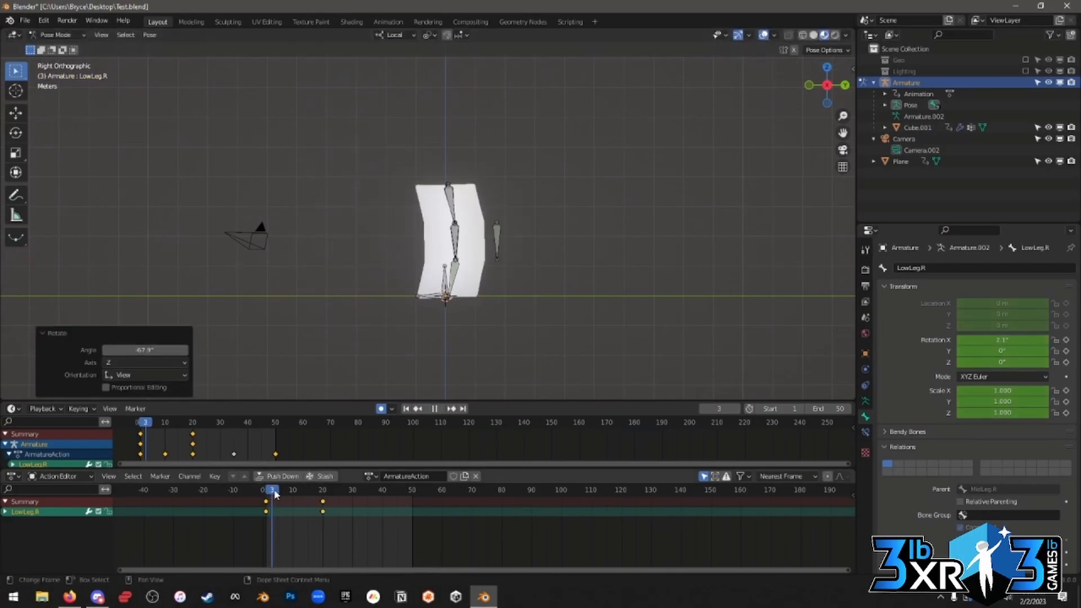
drag(283, 492, 338, 492)
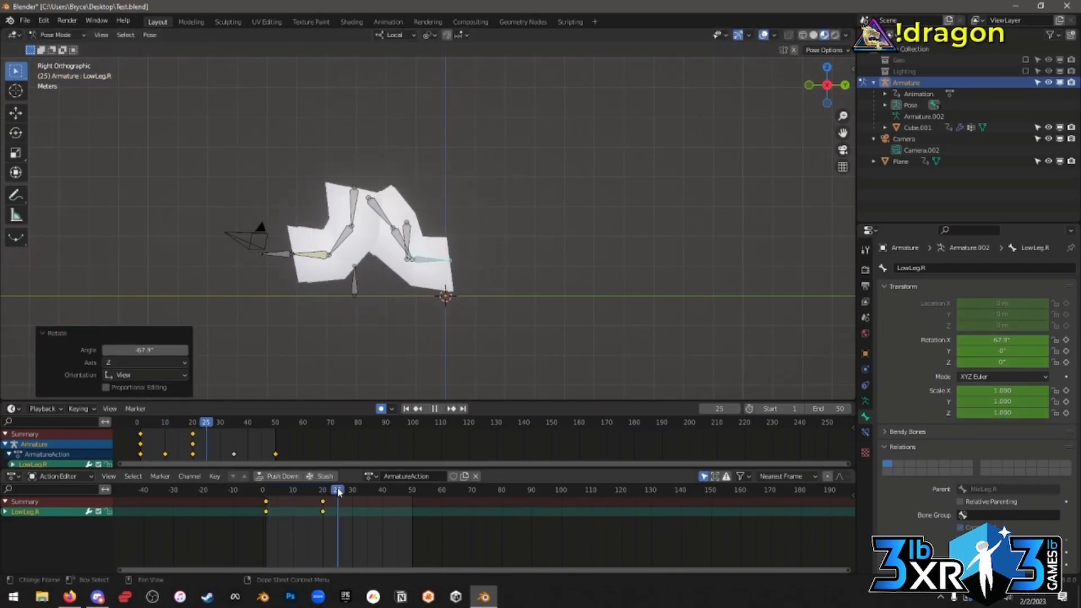
middle_drag(375, 350, 436, 357)
click(271, 493)
key(space)
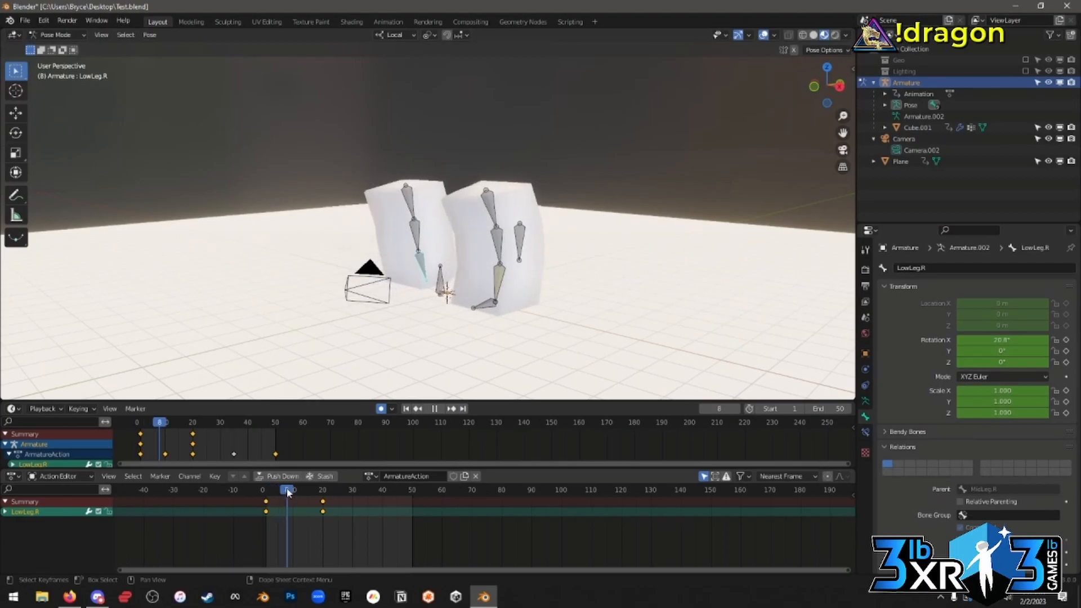
drag(336, 487, 412, 494)
key(space)
mouse_move(425, 313)
middle_down()
mouse_move(342, 317)
mouse_move(385, 331)
mouse_move(495, 326)
mouse_move(475, 349)
mouse_move(425, 332)
mouse_move(410, 313)
mouse_move(504, 330)
mouse_move(446, 293)
mouse_move(411, 305)
middle_up()
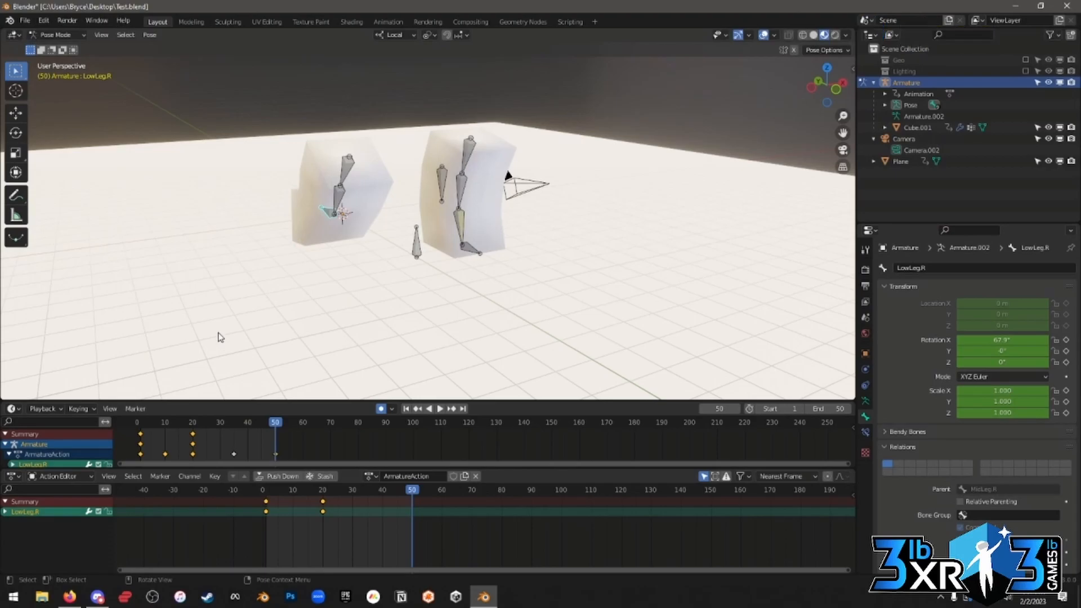
Open the recent file DreadSamus_Public_v1_002.blend, saving the changes to Test.blend.
click(24, 22)
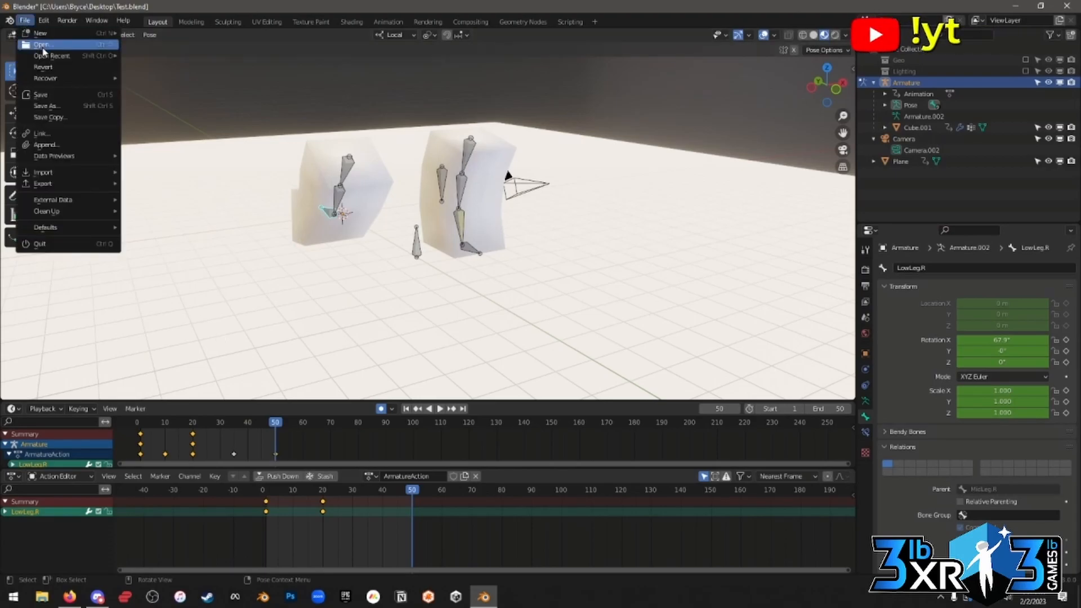
mouse_move(48, 57)
click(187, 78)
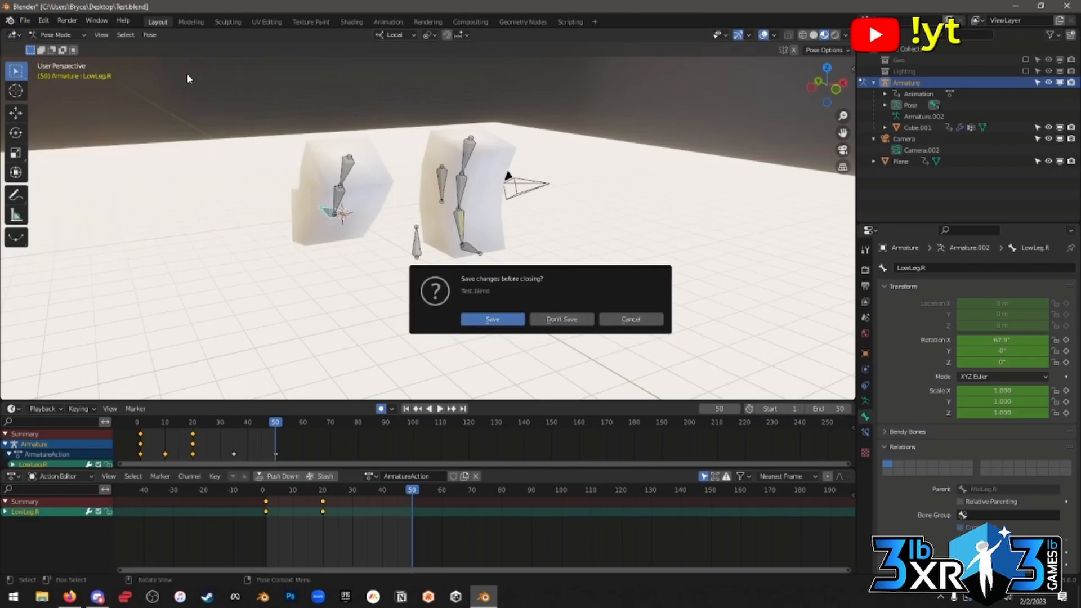
click(493, 320)
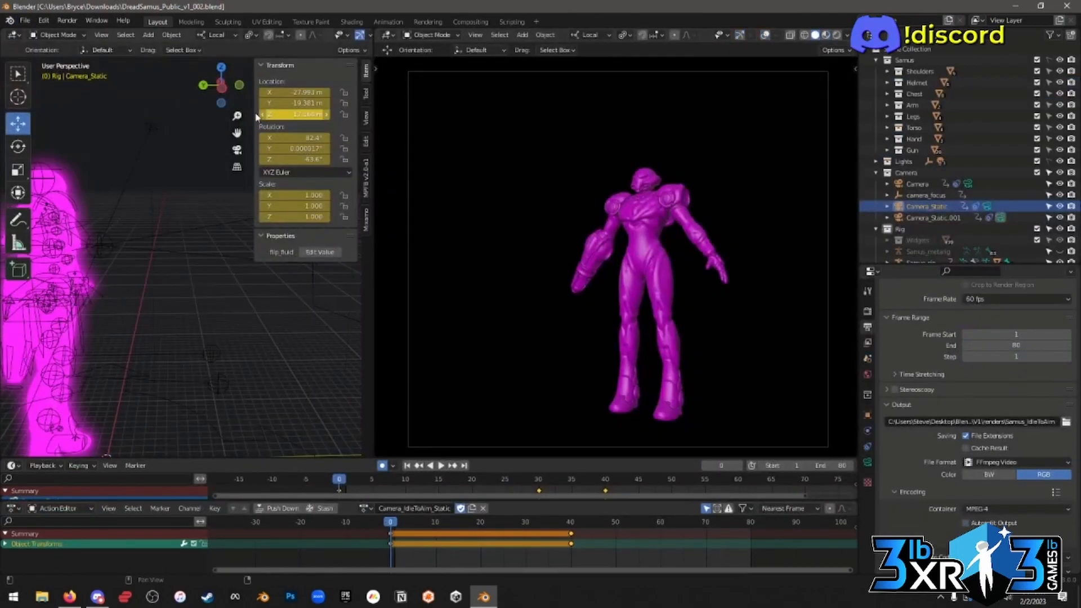
Find the model's missing external files in the Curio_Dread_Samus_v1 folder inside Downloads.
click(25, 23)
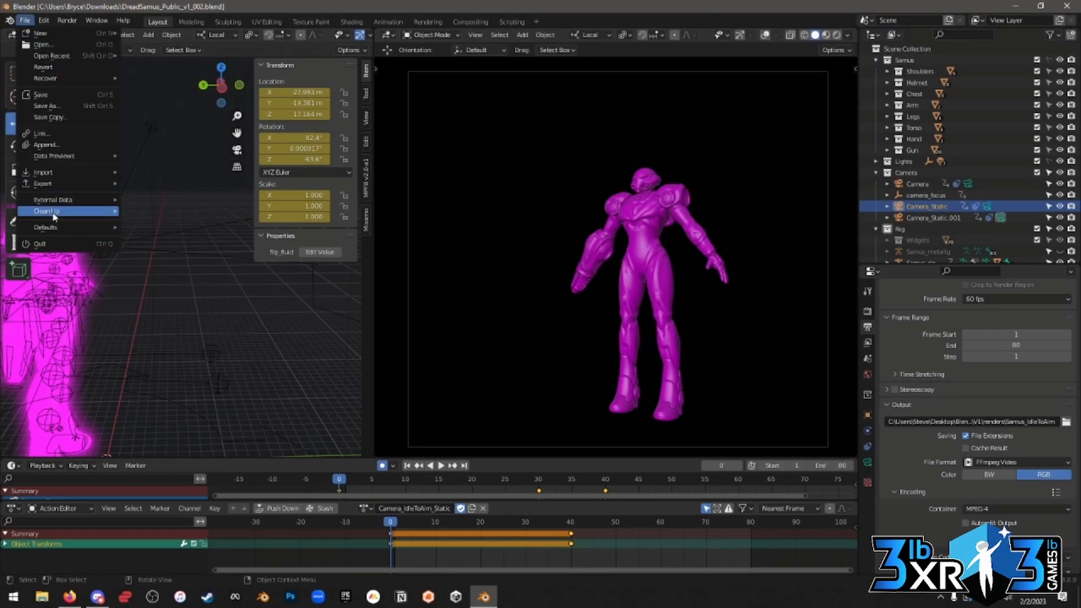
mouse_move(62, 200)
click(164, 305)
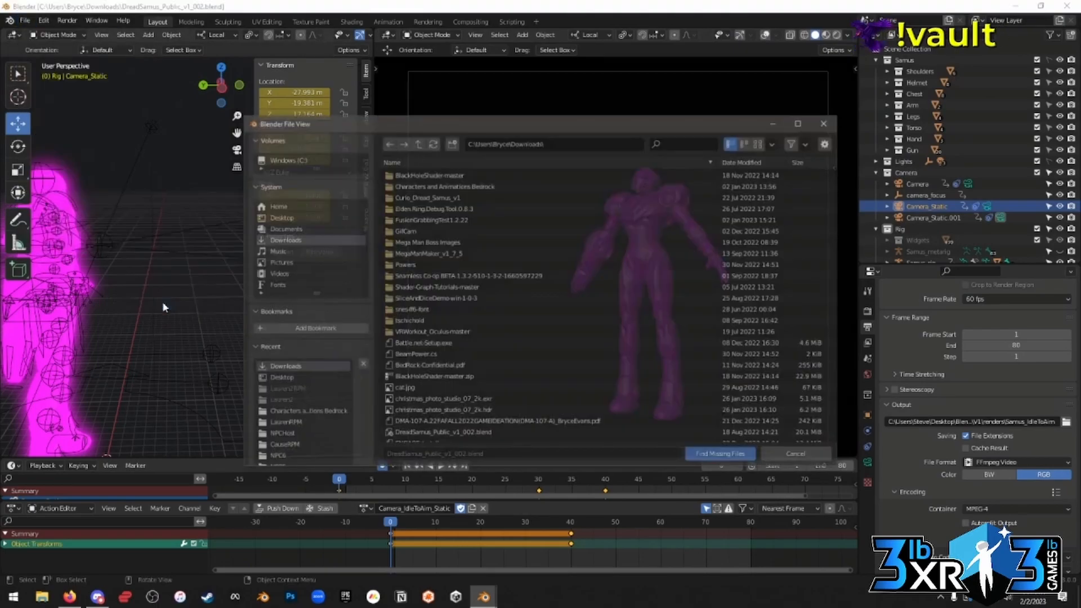
double_click(465, 197)
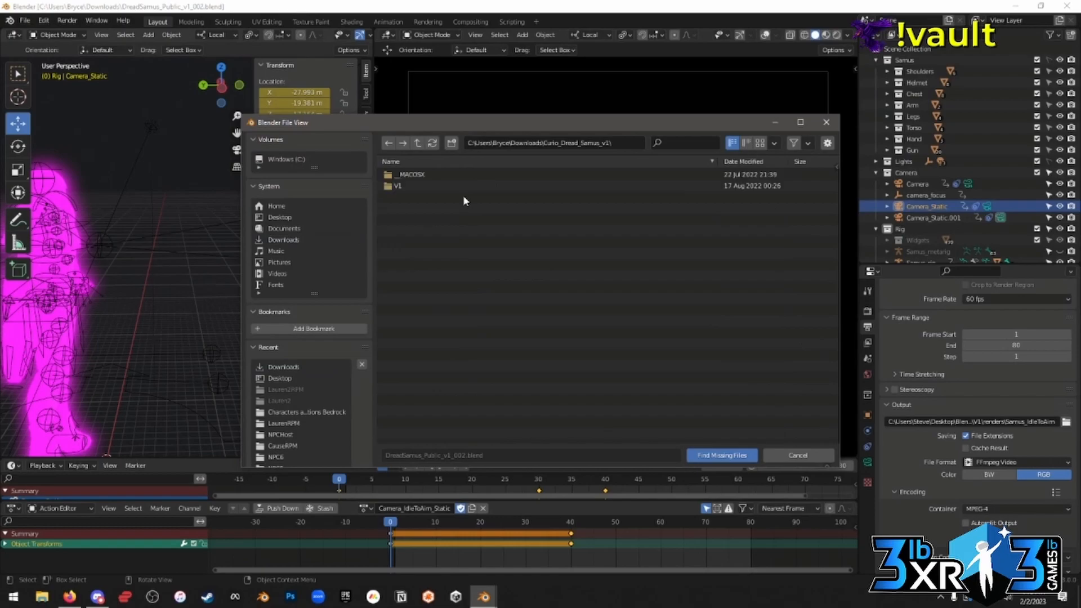
click(733, 459)
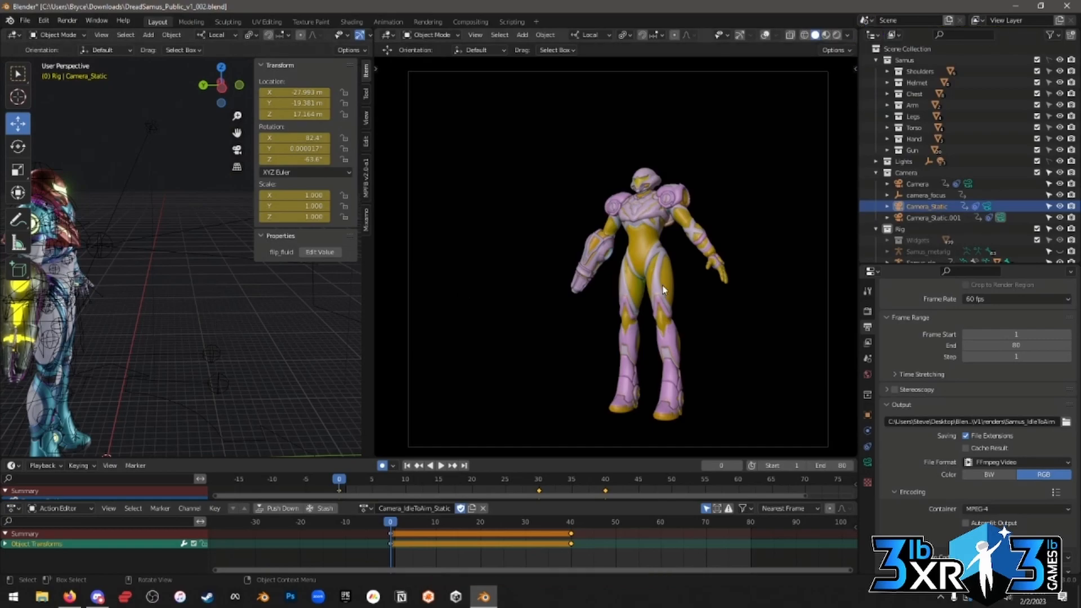
Switch the camera viewport to rendered shading and enlarge the neighbouring perspective viewport to about two thirds of the width.
key(z)
click(483, 254)
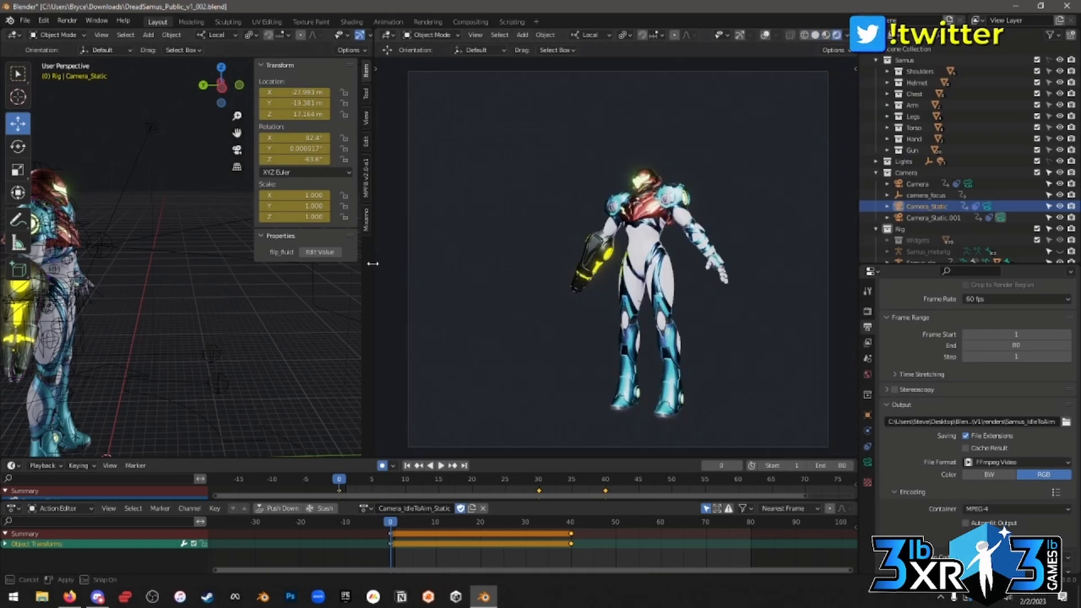
drag(372, 263, 573, 274)
middle_drag(656, 308, 678, 326)
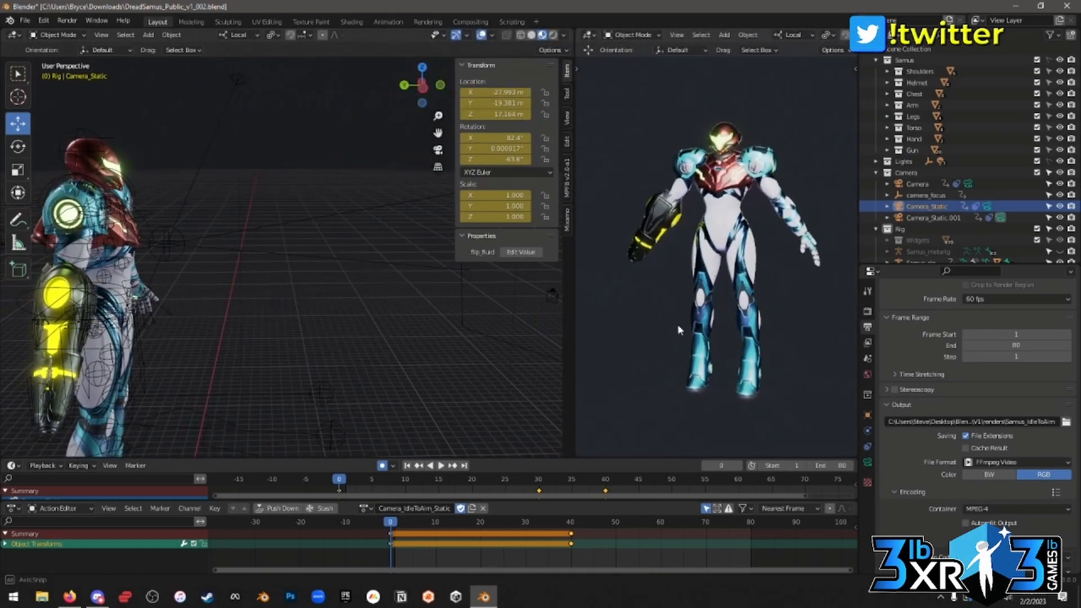
Hide the perspective viewport's sidebar and frame the Samus character from the front.
middle_drag(366, 311, 241, 313)
key(n)
middle_drag(407, 323, 397, 292)
shift+middle_drag(463, 367, 422, 338)
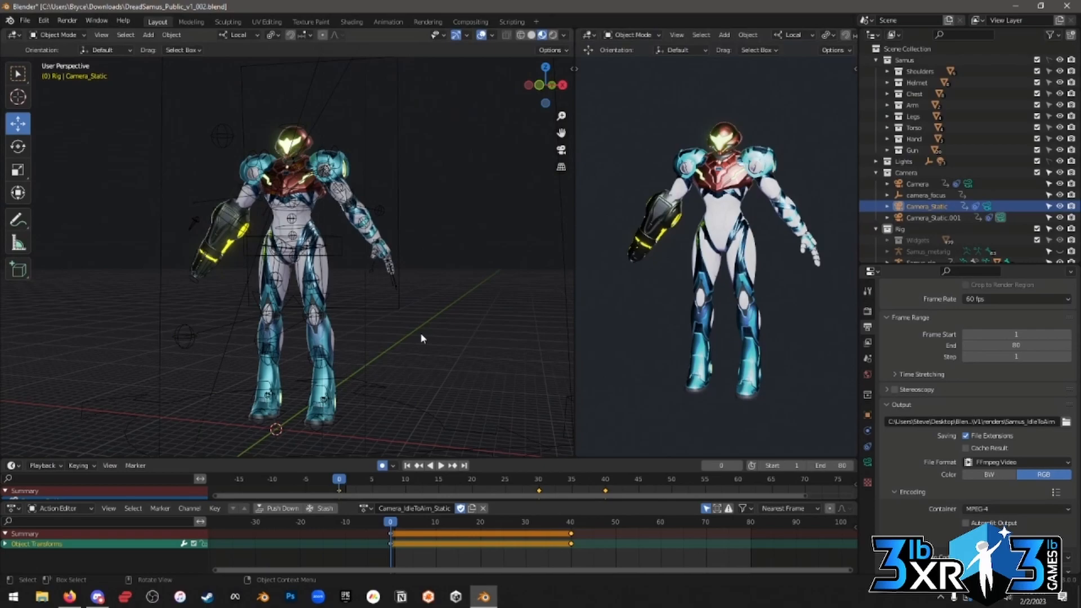
scroll(394, 293, up, 3)
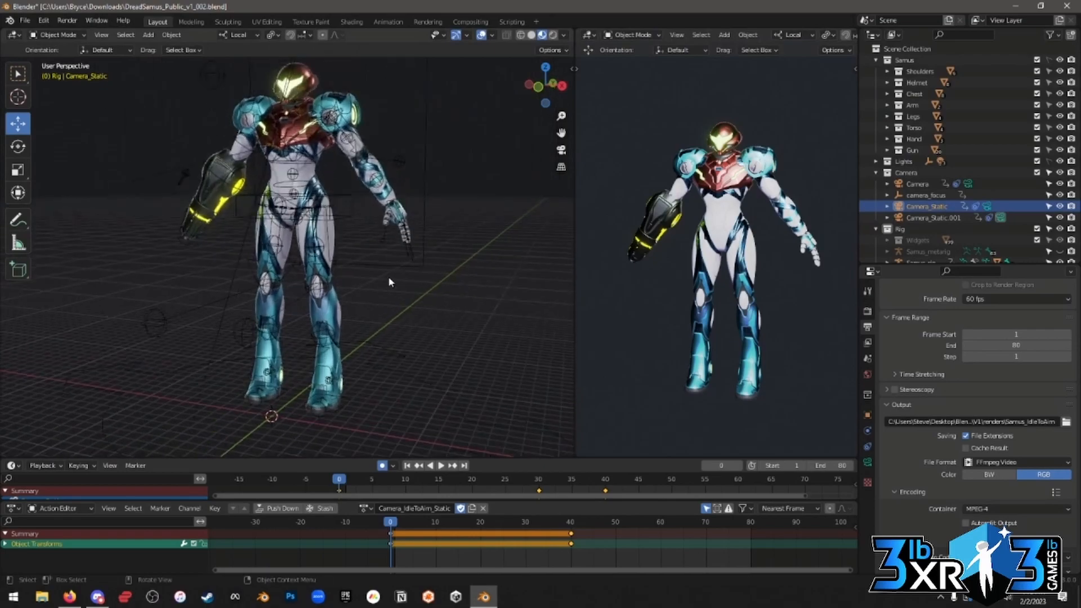
Select the Samus_rig armature and widen the perspective viewport slightly so the whole rig fits.
click(383, 246)
middle_drag(376, 275, 400, 278)
drag(575, 228, 590, 229)
shift+middle_drag(458, 248, 540, 264)
scroll(461, 259, down, 1)
middle_drag(460, 259, 431, 256)
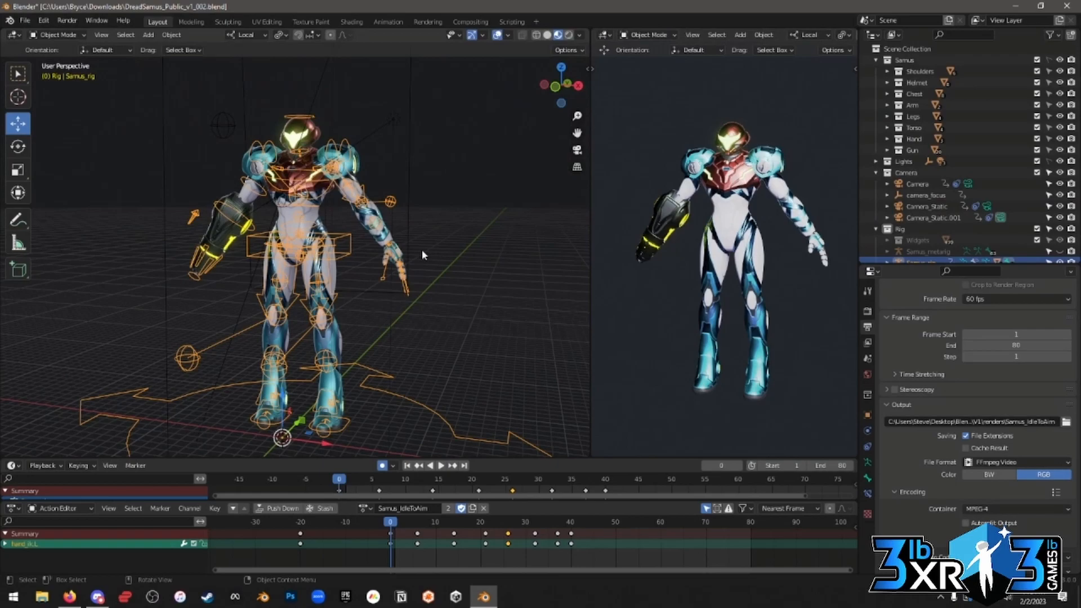
Show Samus_rig in Pose Mode, return it to Object Mode, and view it from the front.
key(ctrl+Tab)
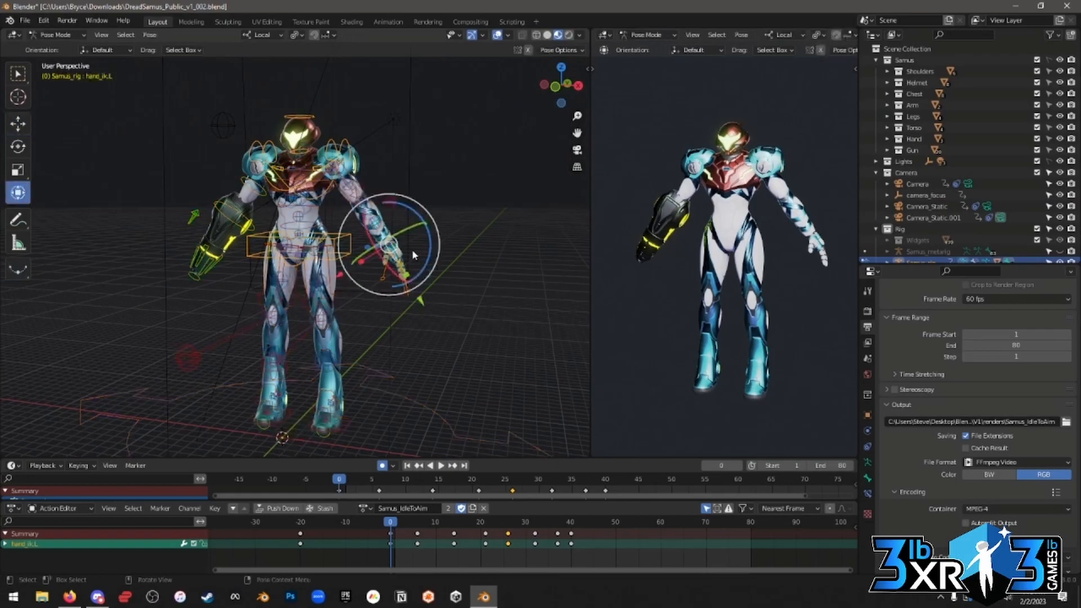
key(ctrl+Tab)
middle_drag(373, 158, 384, 161)
scroll(389, 158, down, 5)
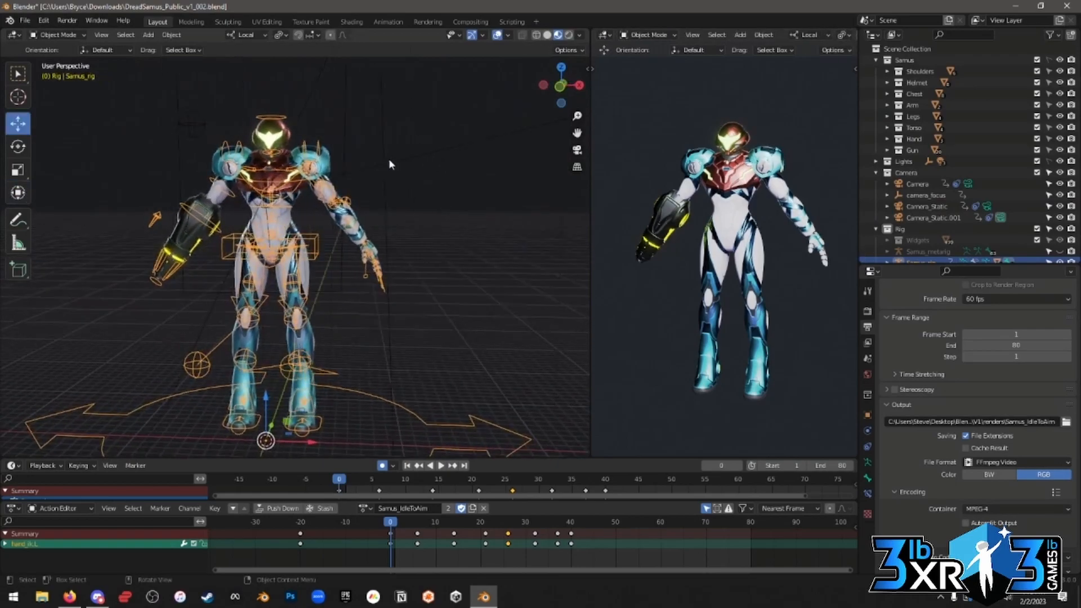
Switch Samus_rig to Pose Mode and deselect its bones.
shift+middle_drag(325, 188, 350, 236)
scroll(348, 177, up, 3)
key(ctrl+Tab)
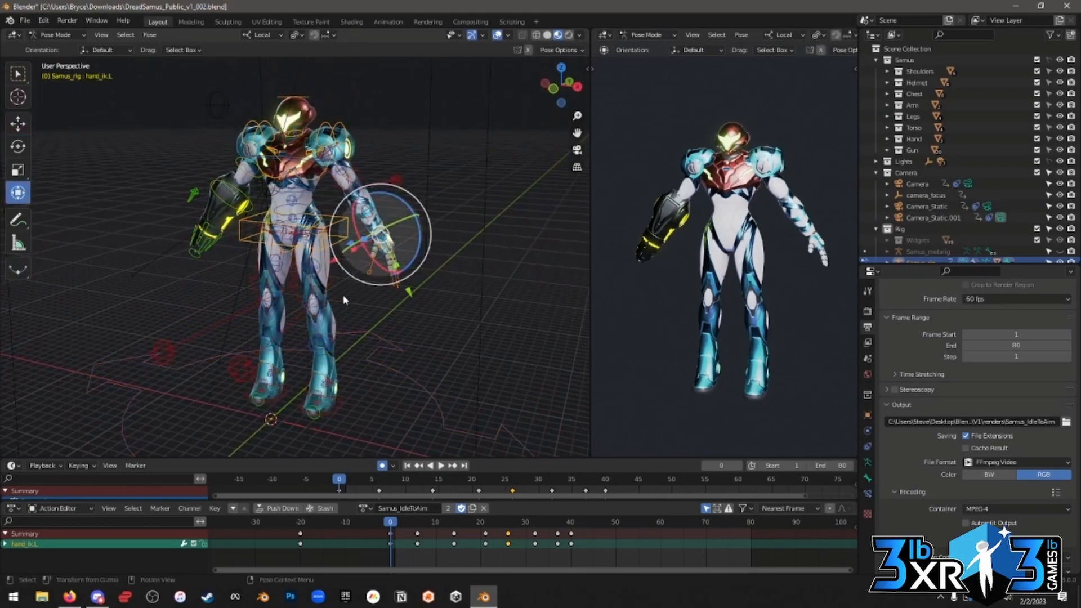
click(413, 315)
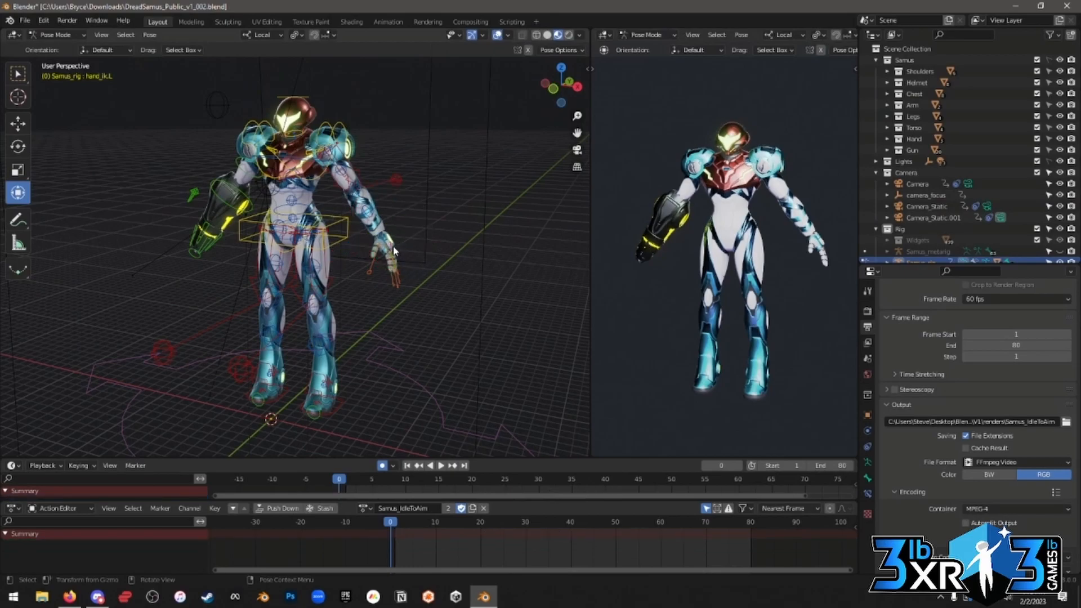
Try moving the left hand's IK control and cancel the move.
click(403, 263)
key(g)
right_click(411, 240)
Try moving the torso control, first freely and once more along Z, cancelling both moves.
middle_drag(440, 238, 332, 218)
click(332, 218)
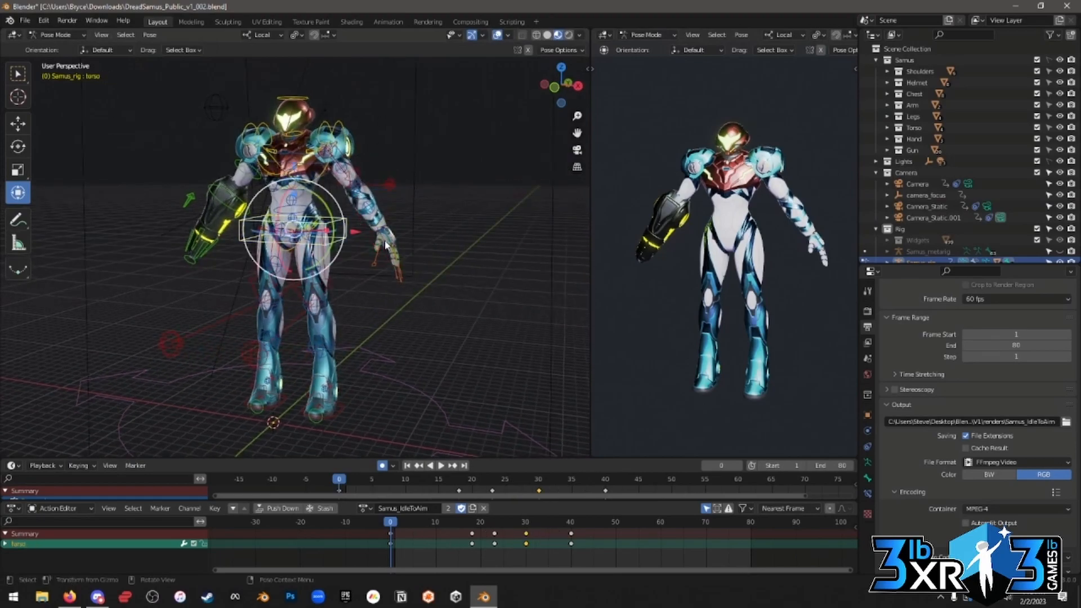
key(g)
right_click(385, 255)
middle_drag(426, 252, 401, 292)
key(g)
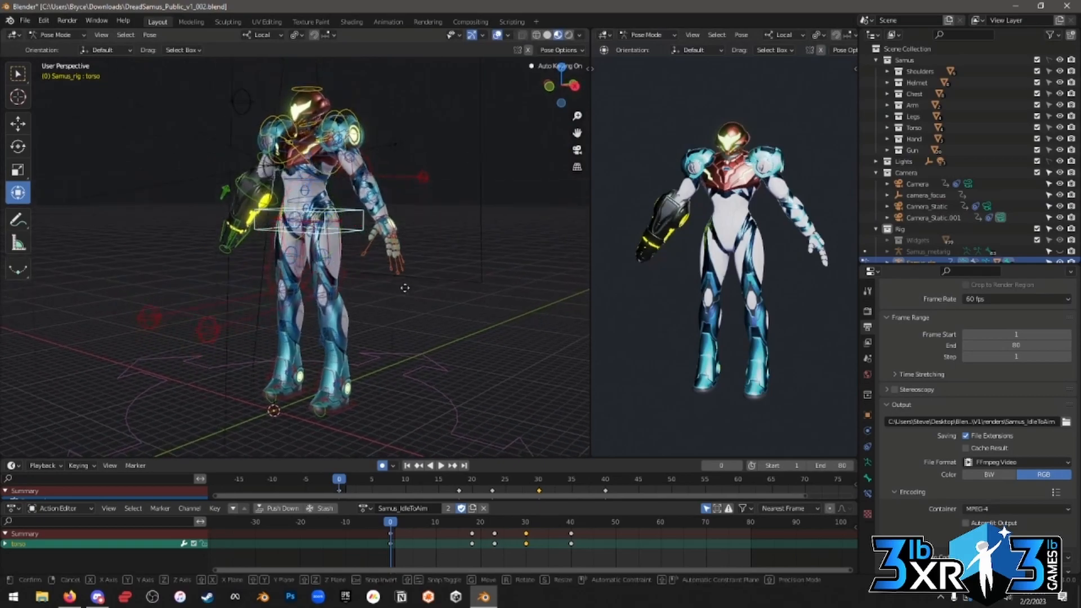
key(z)
right_click(404, 304)
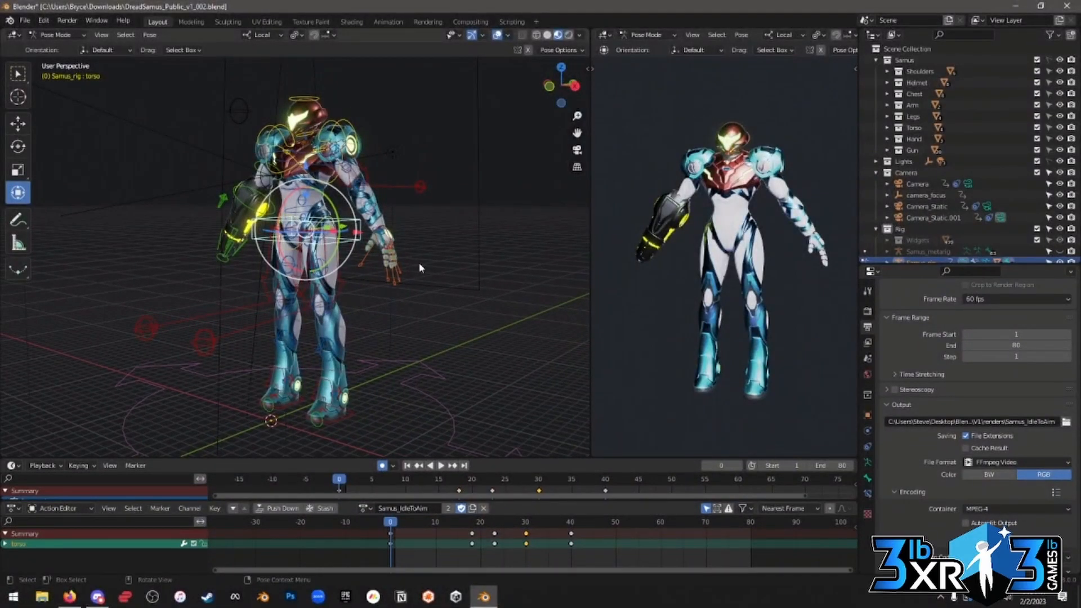
mouse_move(417, 262)
middle_down()
mouse_move(465, 260)
mouse_move(399, 256)
middle_up()
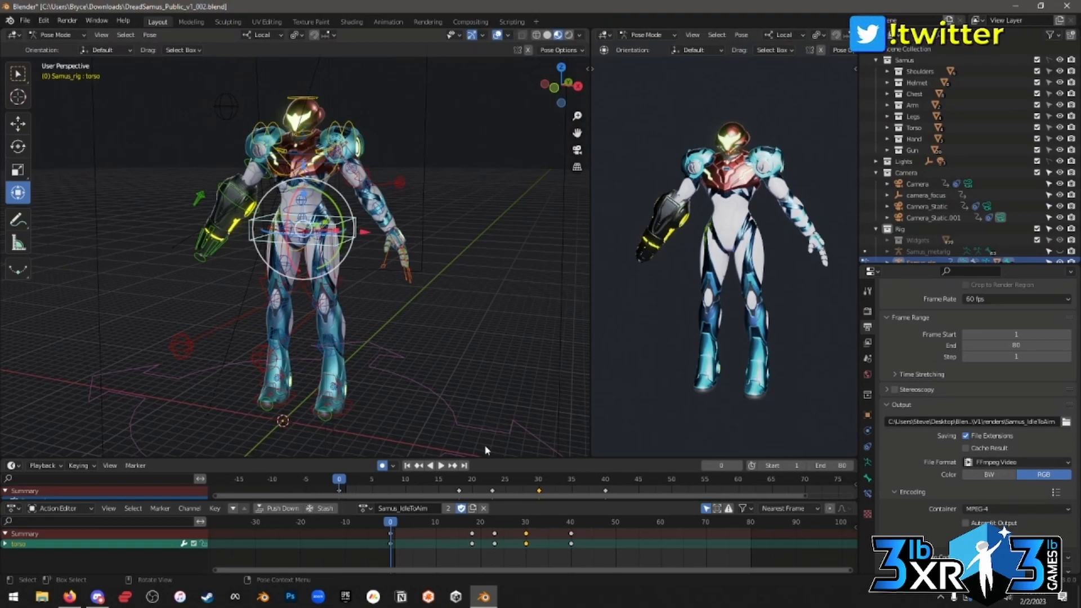
Enlarge the timeline and Action Editor areas so the Samus_IdleToAim keyframe rows fit beneath the viewports.
drag(534, 457, 535, 418)
drag(540, 500, 539, 486)
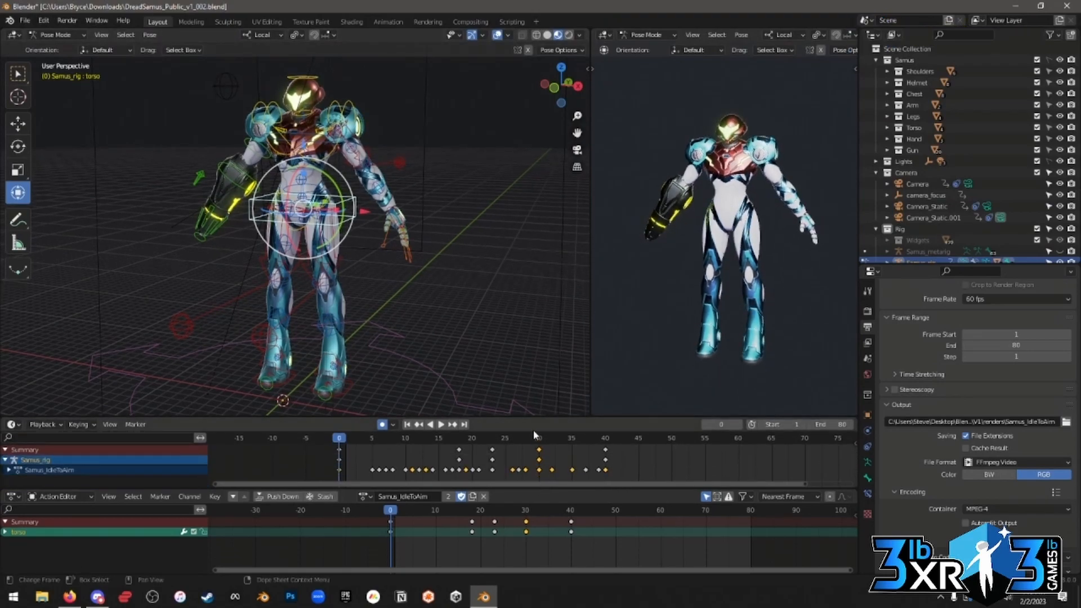
drag(531, 417, 531, 407)
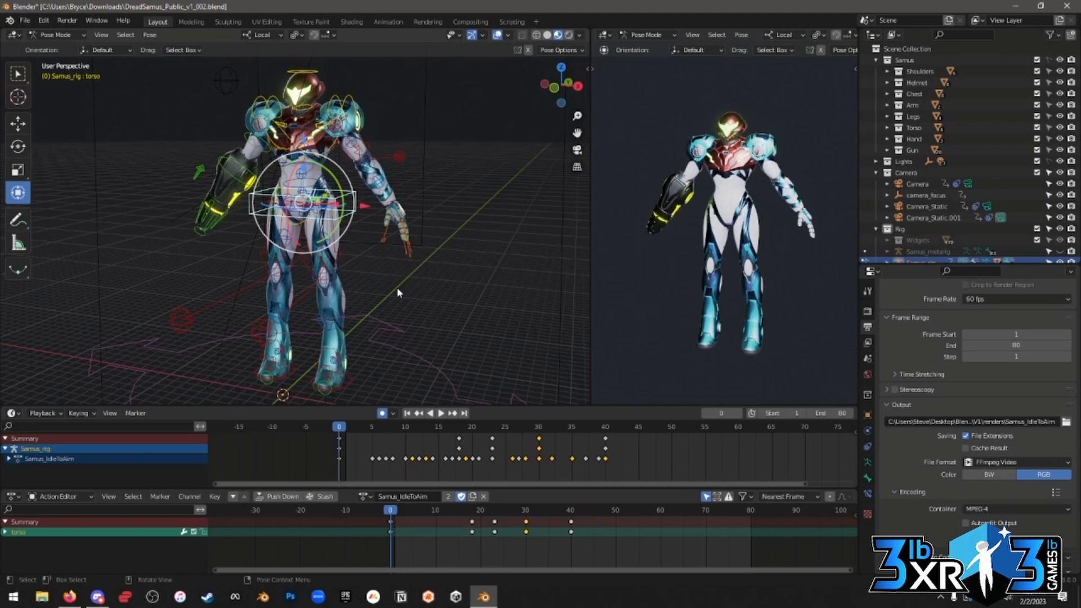
mouse_move(397, 288)
middle_down()
mouse_move(389, 290)
mouse_move(406, 275)
mouse_move(395, 236)
mouse_move(392, 279)
middle_up()
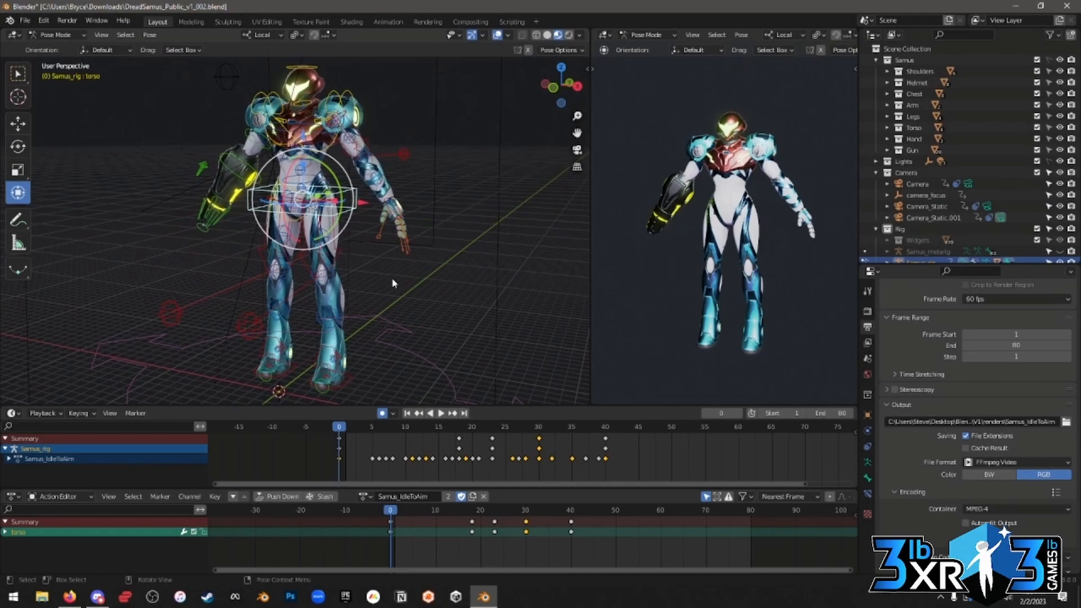
Inspect the armature with all bones selected in Edit Mode and return it to Pose Mode.
key(Tab)
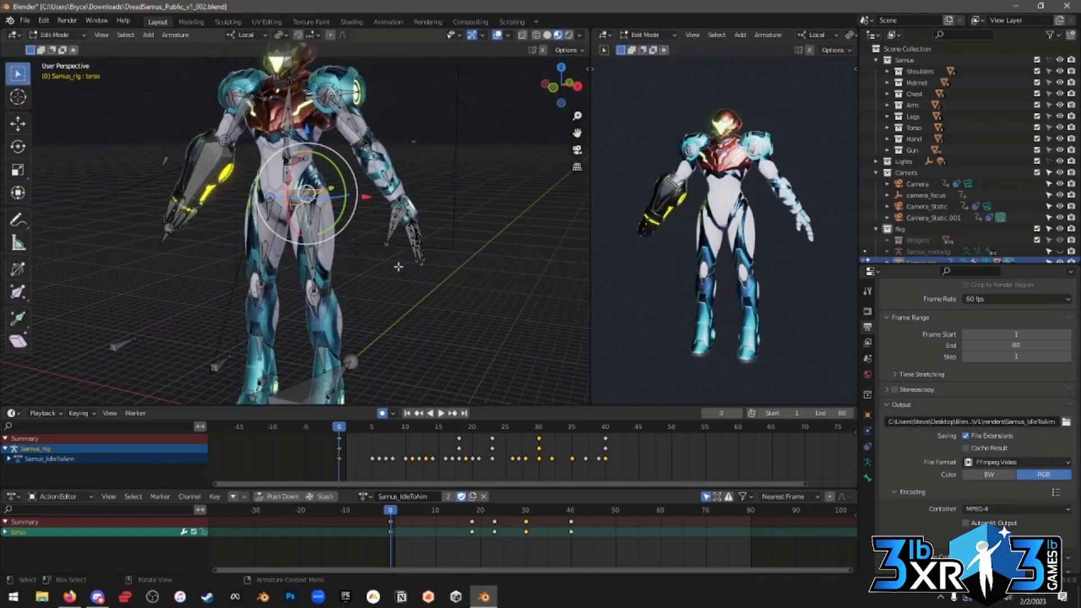
key(a)
scroll(394, 268, up, 6)
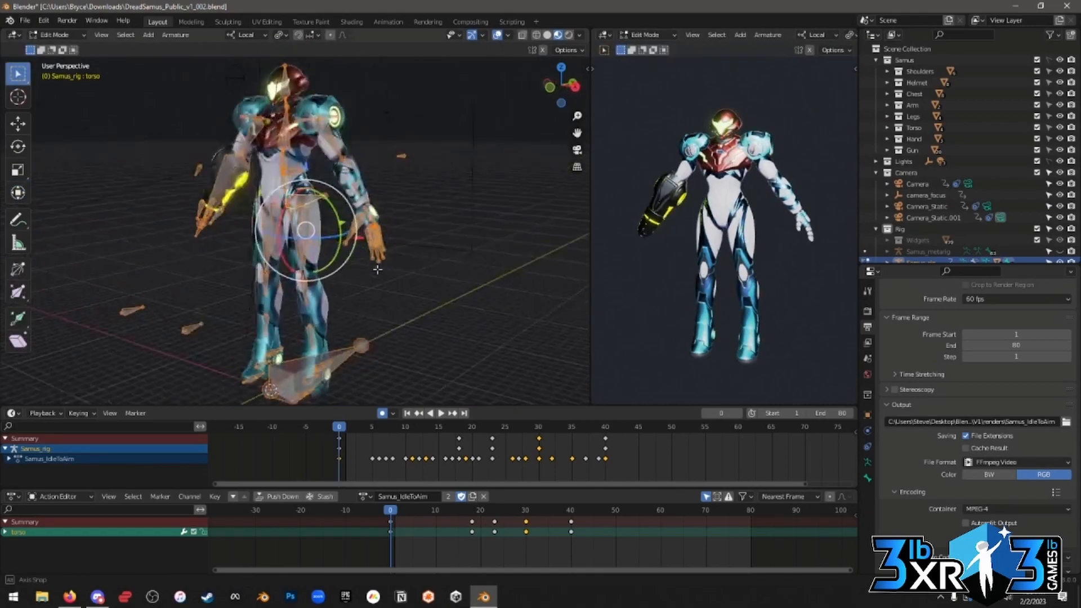
scroll(414, 270, up, 2)
middle_drag(418, 271, 431, 246)
key(Tab)
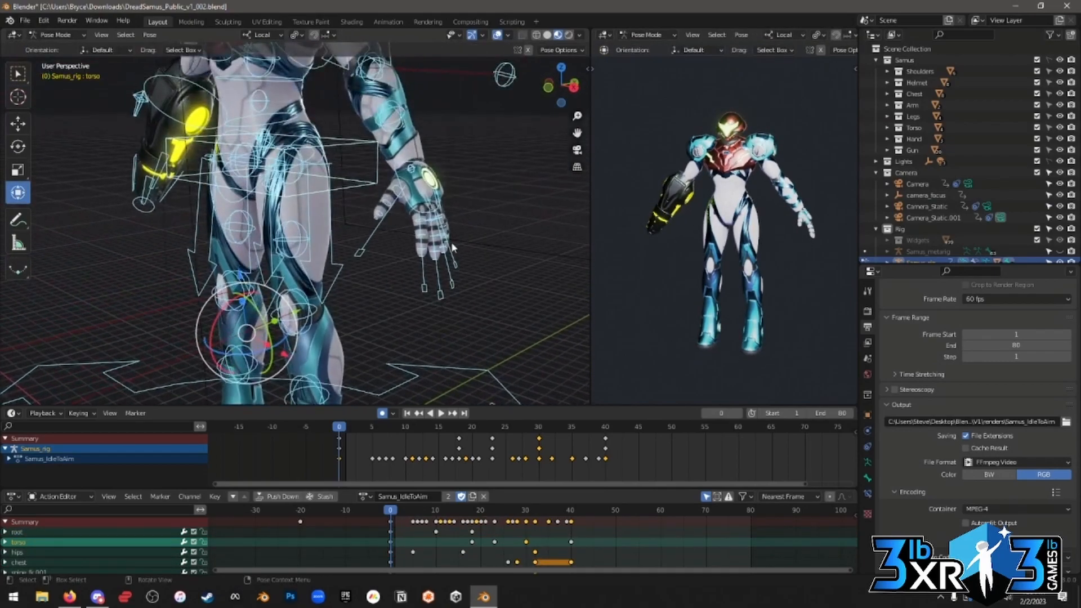
Select the hand_ik.L bone and examine the custom shape in its Viewport Display bone properties.
click(419, 213)
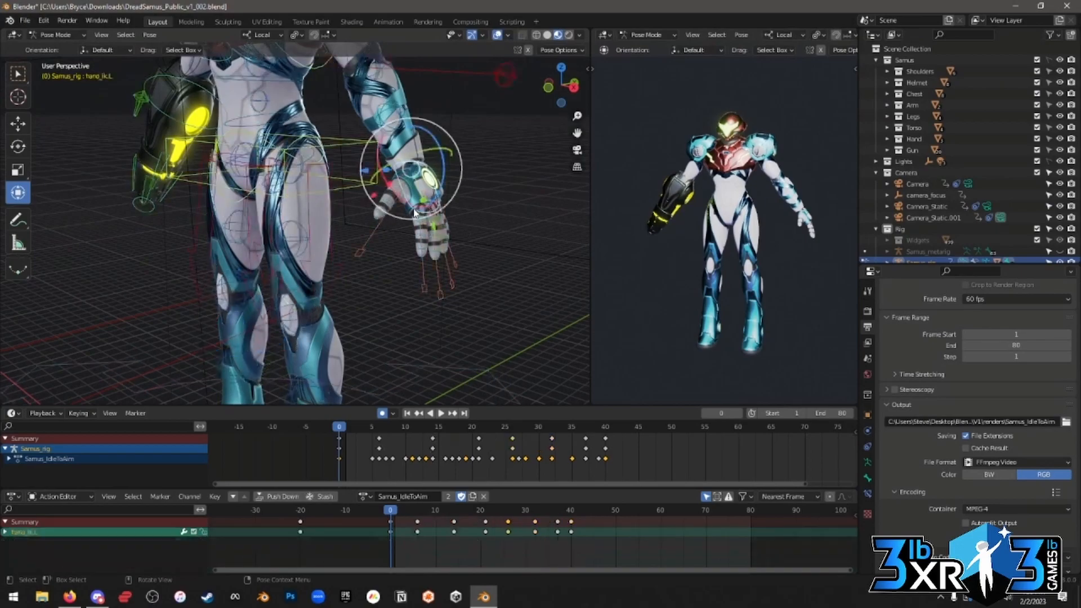
key(Tab)
click(867, 478)
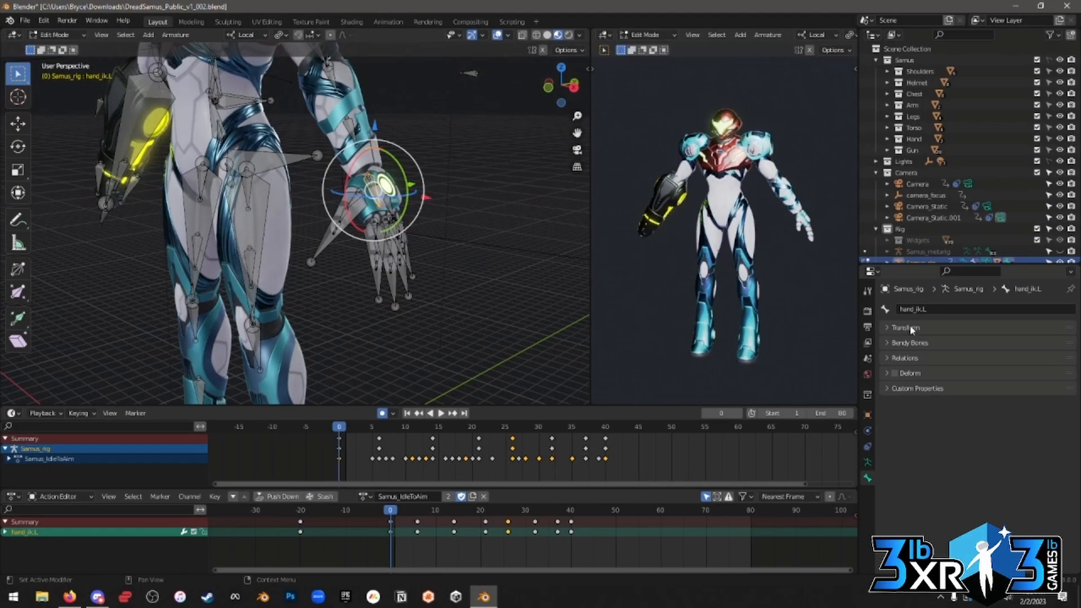
key(Tab)
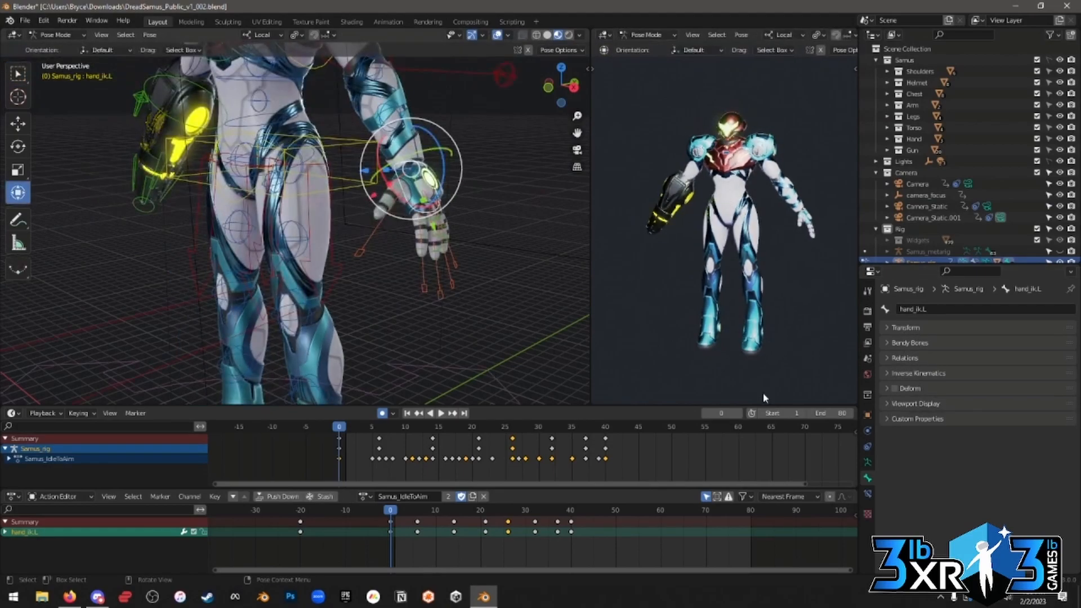
click(915, 403)
scroll(1005, 435, down, 2)
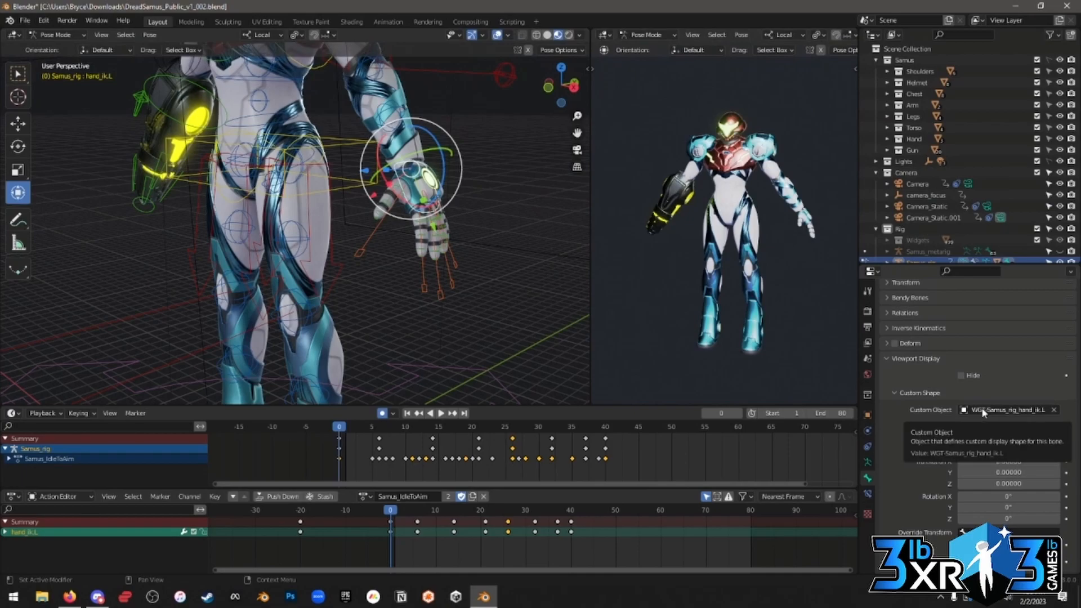
scroll(415, 238, down, 3)
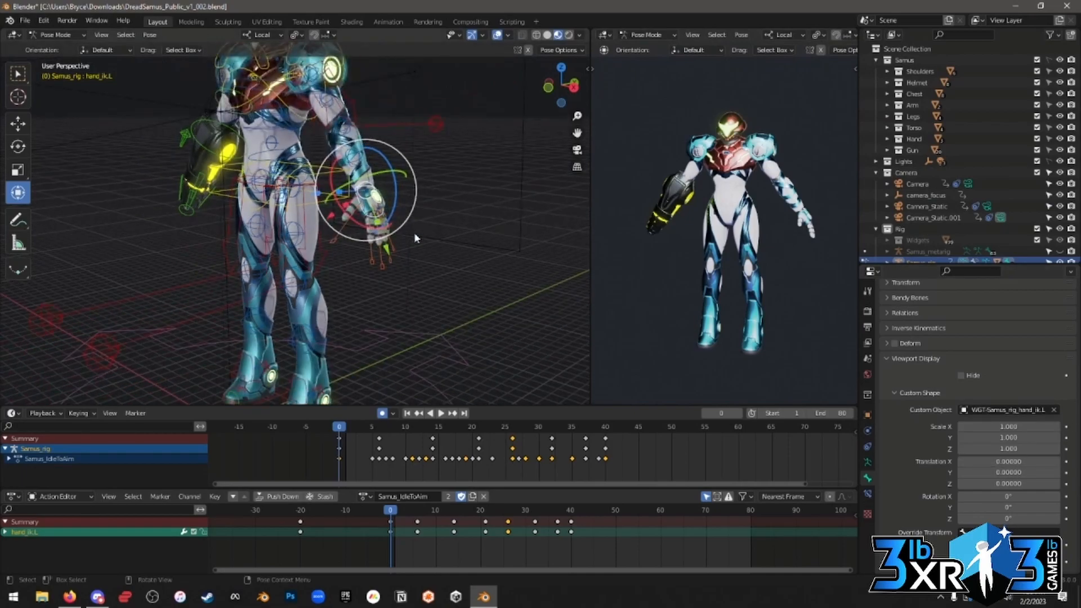
scroll(415, 238, up, 1)
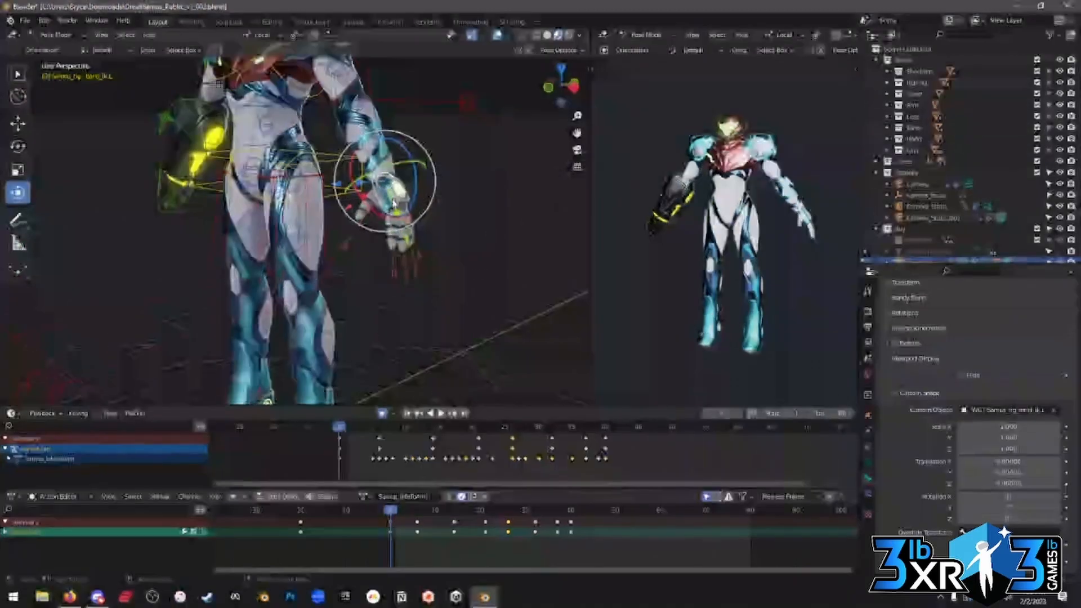
Try clearing the custom object of hand_ik.L to show its plain bone, and restore the shape.
click(1053, 410)
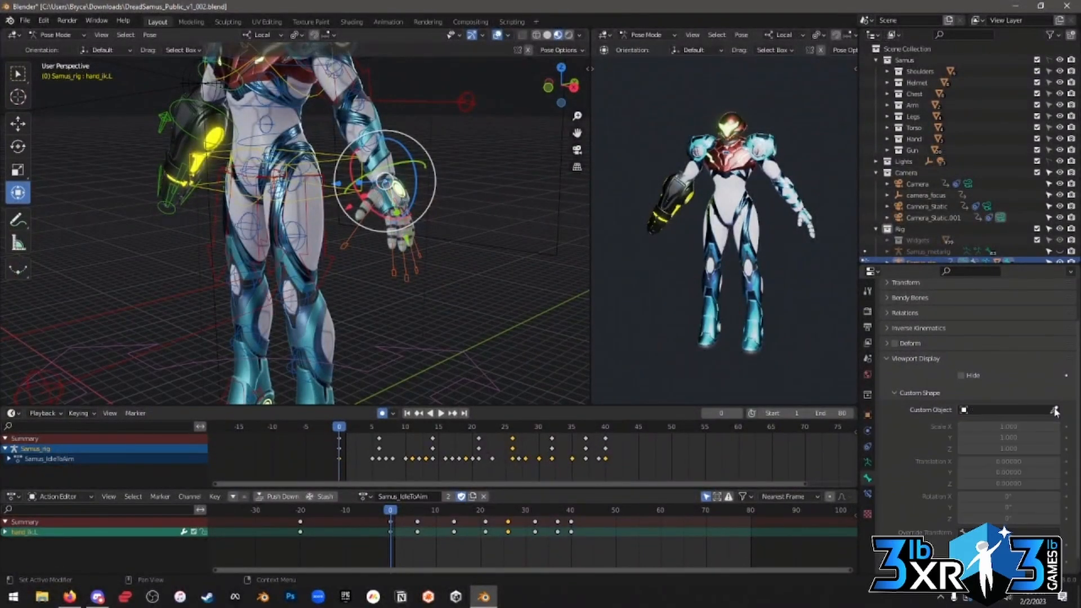
scroll(524, 169, up, 4)
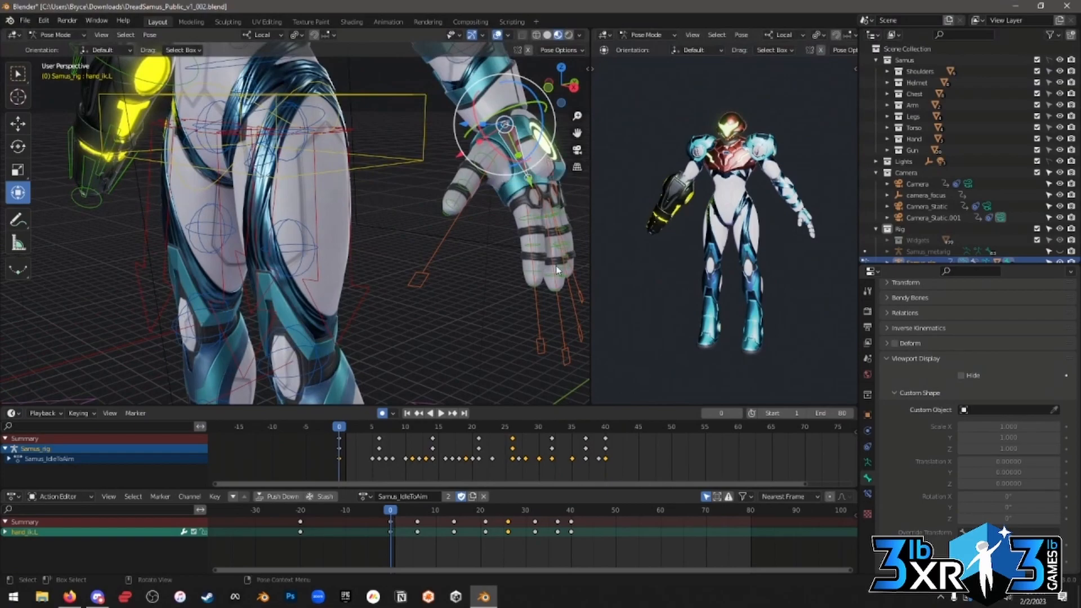
scroll(543, 255, down, 4)
key(Tab)
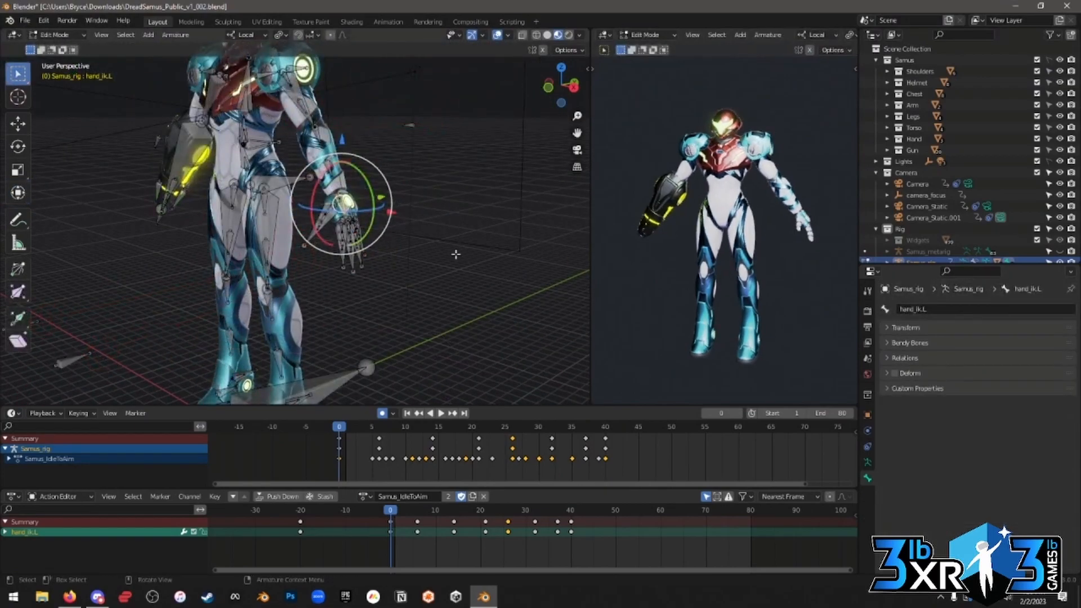
key(Tab)
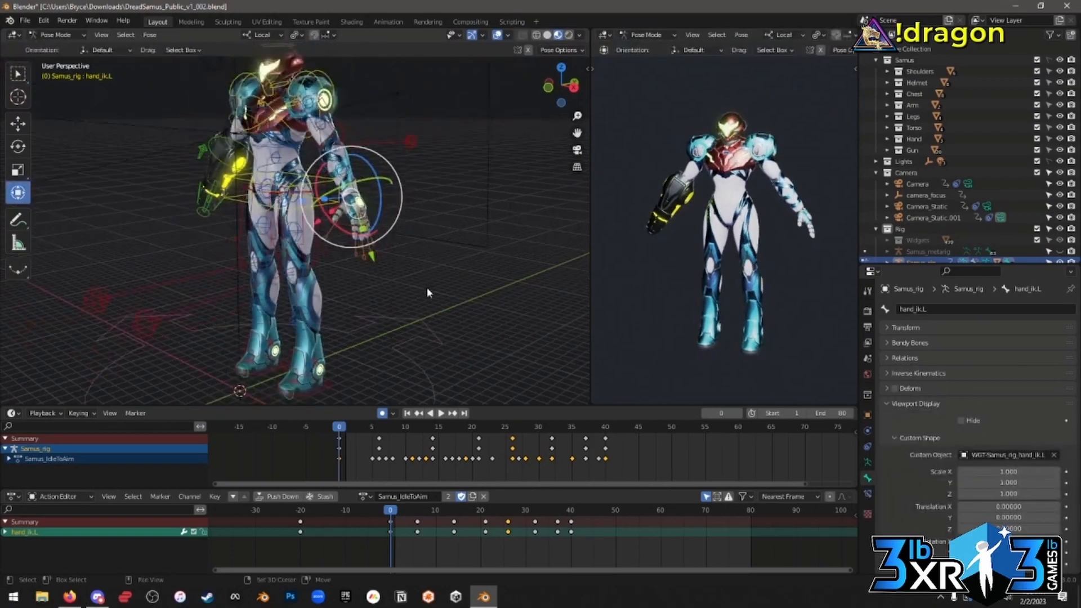
Widen the perspective viewport slightly and reframe the Samus character in it.
middle_drag(454, 262, 462, 256)
shift+middle_drag(496, 269, 525, 316)
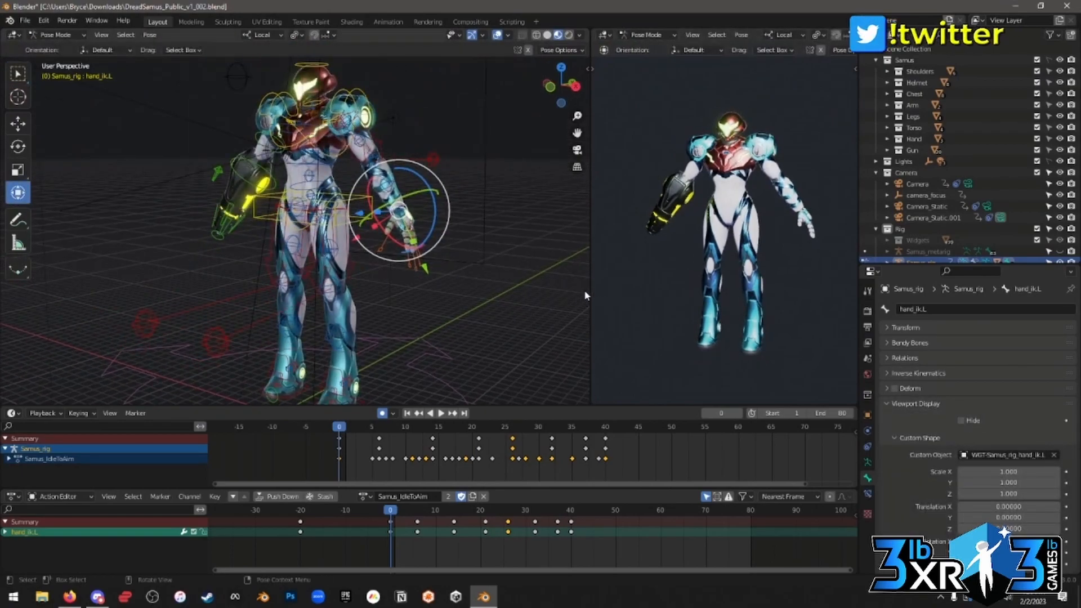
drag(589, 289, 610, 289)
Move the WingsRetract control beside the arm cannon to demonstrate the cannon wings opening and closing.
shift+middle_drag(317, 227, 364, 251)
click(217, 203)
key(g)
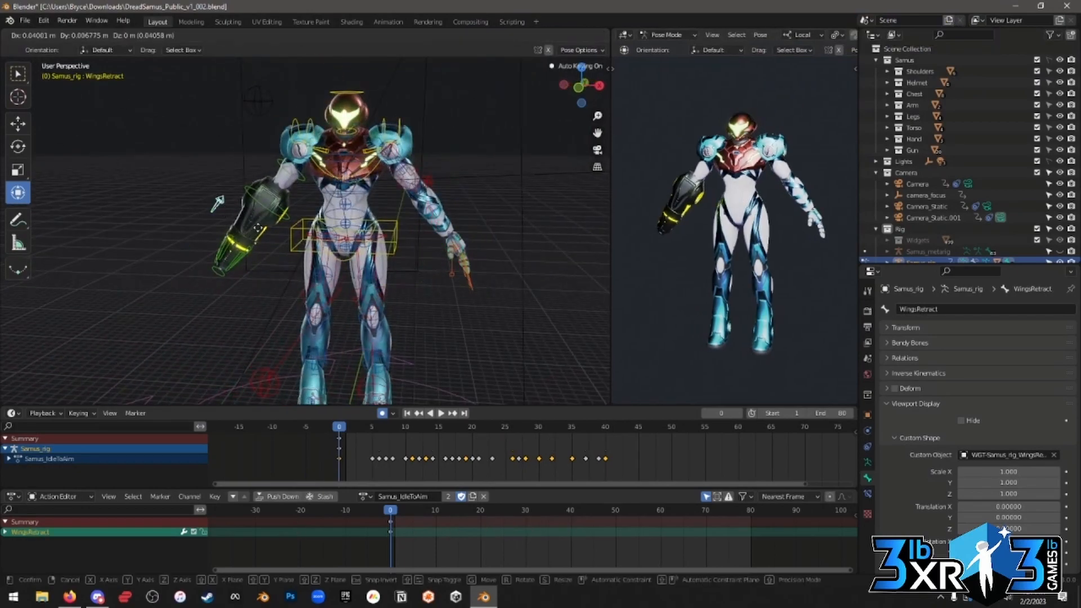
click(252, 248)
middle_drag(252, 249, 321, 254)
scroll(294, 246, up, 5)
key(g)
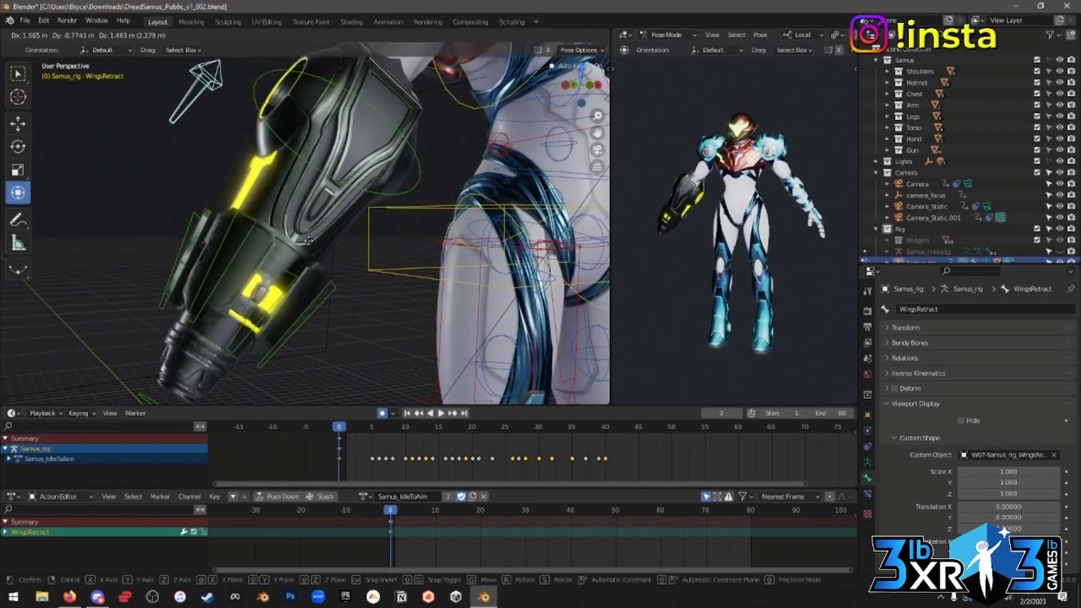
click(234, 298)
scroll(242, 297, down, 1)
shift+middle_drag(314, 277, 313, 251)
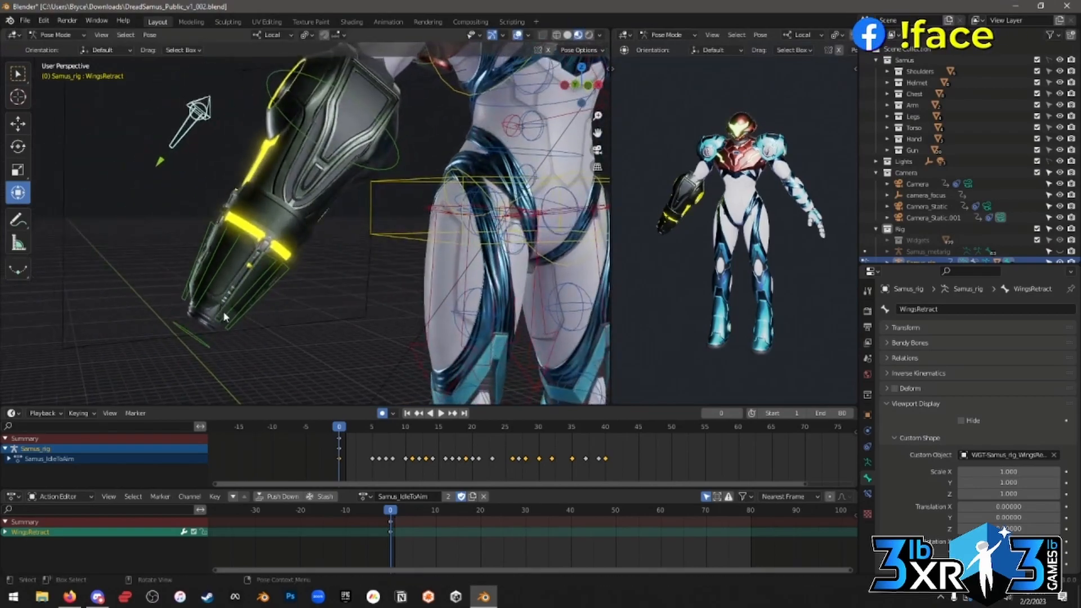
Try rotating the GunWing.002 bone and moving the GunBarrel bone, cancelling both transforms.
click(267, 290)
key(r)
right_click(339, 305)
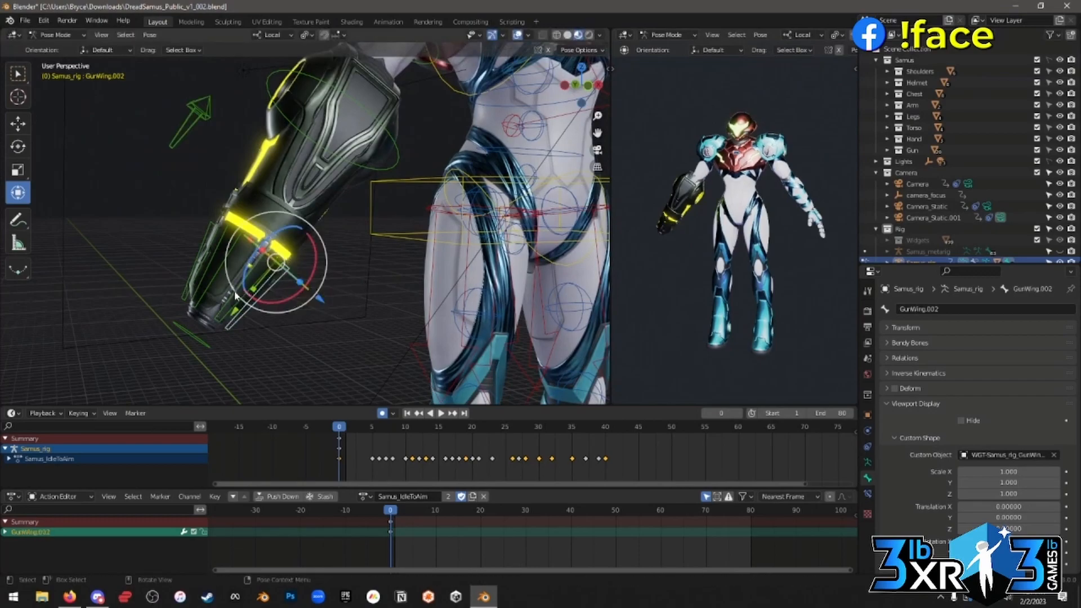
click(196, 327)
key(g)
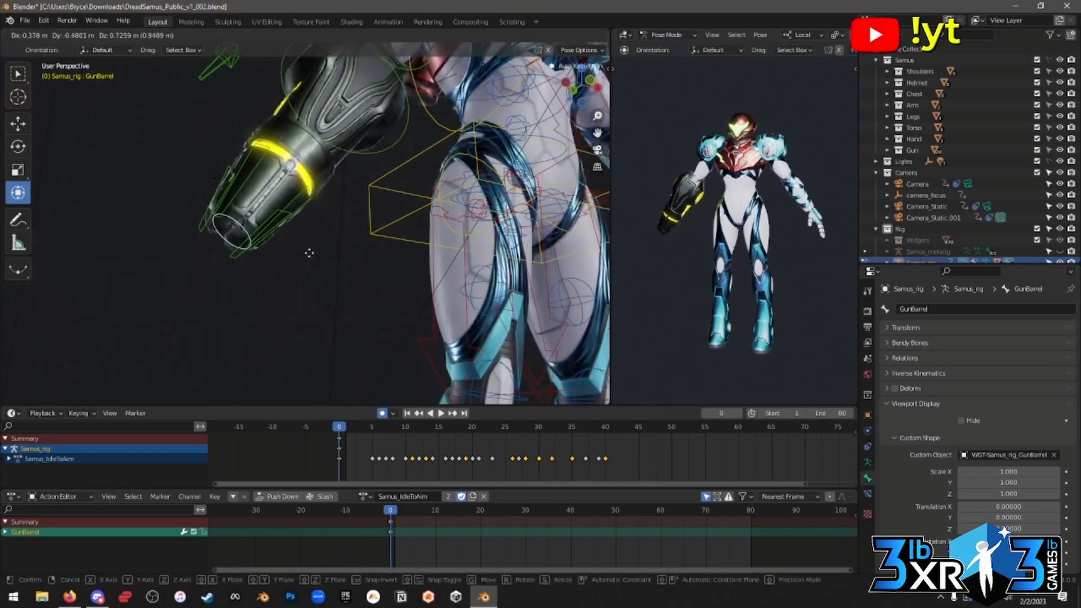
right_click(337, 261)
Try lowering the torso control along local Z to make the IK legs bend.
scroll(337, 262, down, 3)
middle_drag(337, 261, 351, 283)
scroll(343, 289, down, 3)
scroll(355, 286, up, 1)
click(386, 209)
key(g)
key(z)
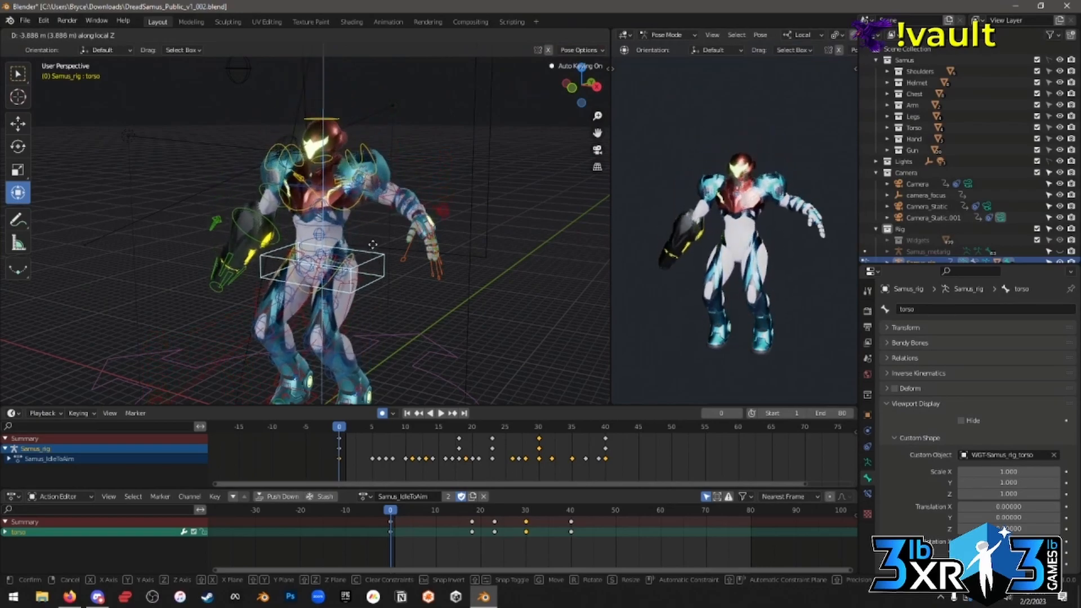
click(426, 220)
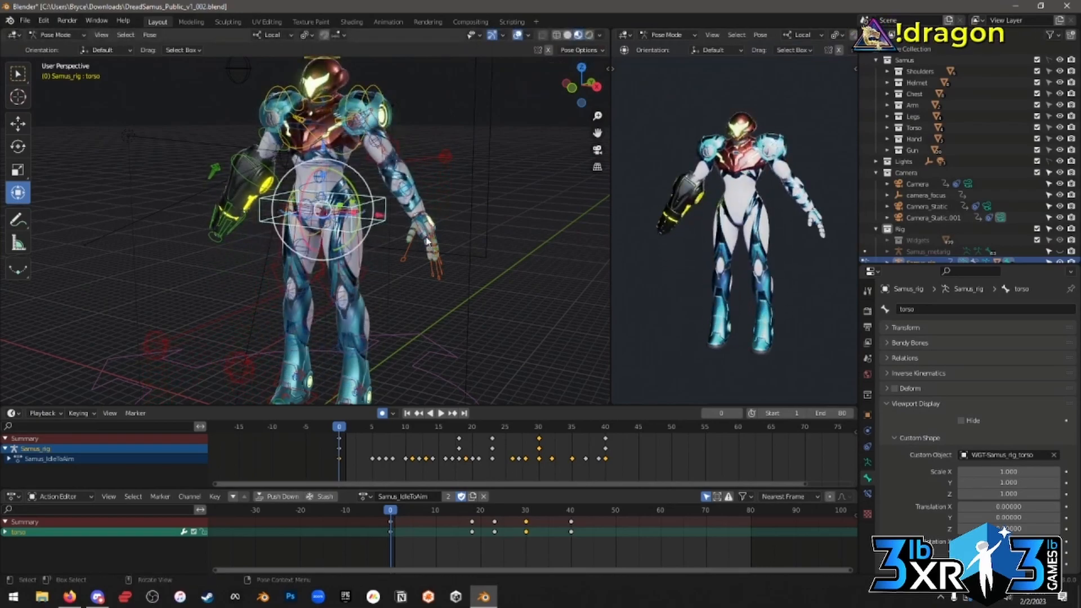
Try moving the hand_tweak.L control at the left wrist.
click(426, 221)
key(g)
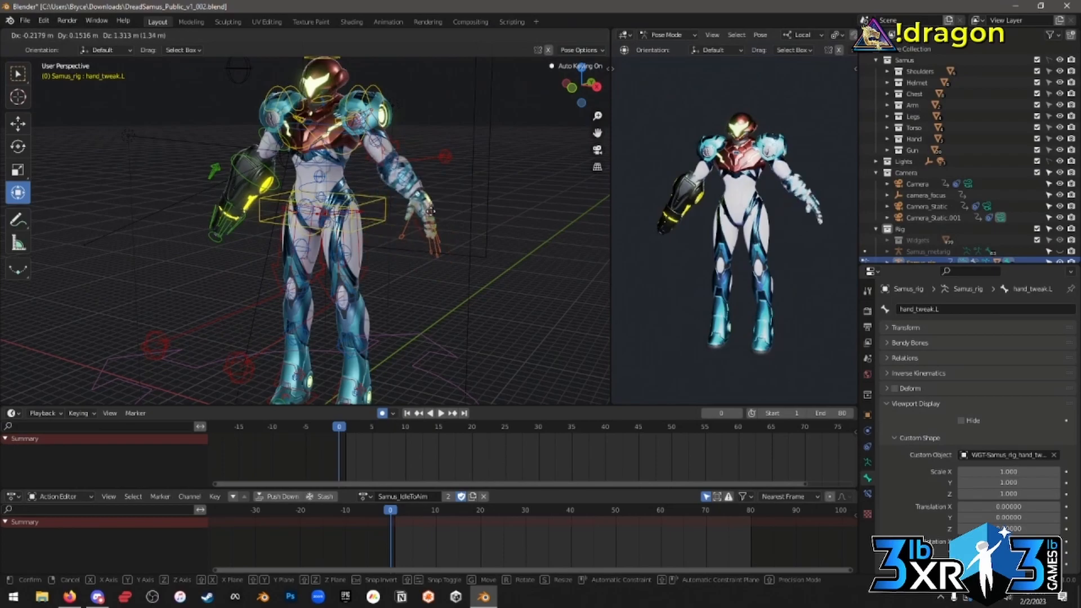
click(426, 225)
Raise the left hand with the hand_ik.L control and select the upper_arm_ik_target.L elbow target.
click(429, 226)
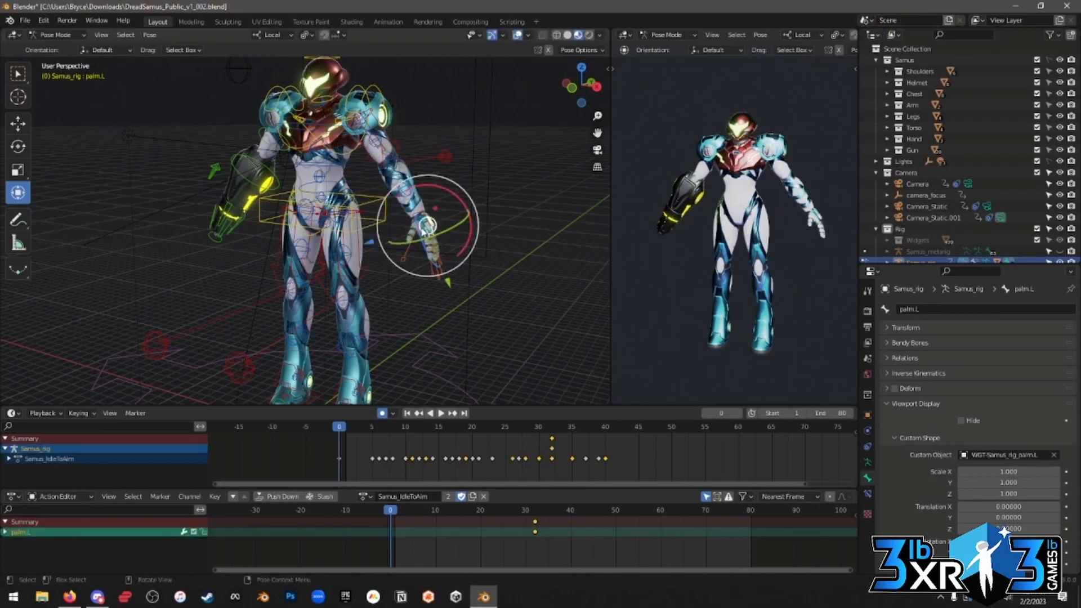
click(417, 225)
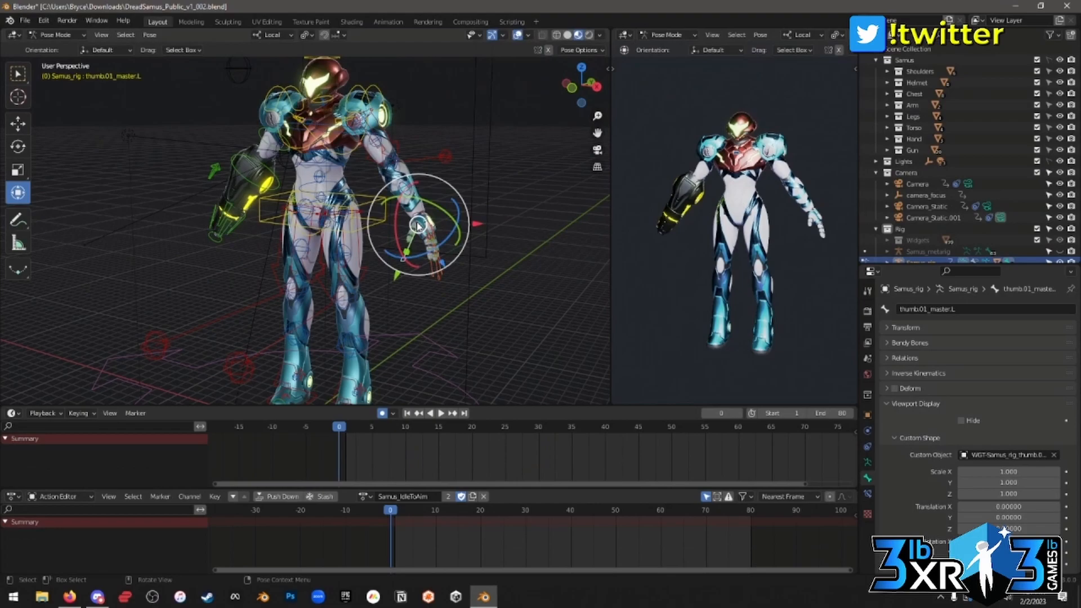
click(417, 225)
key(g)
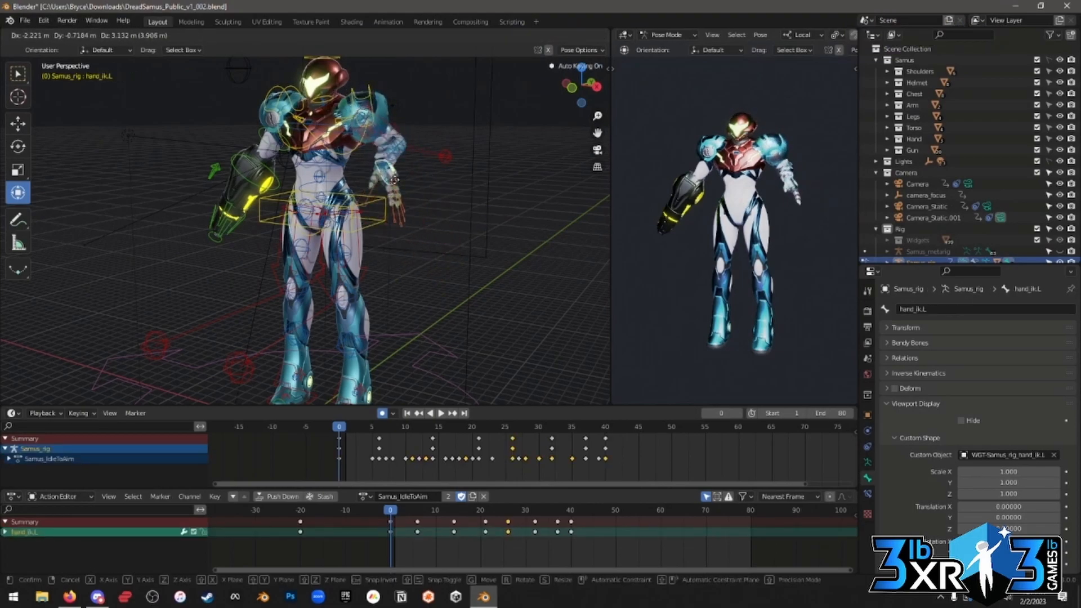
click(398, 179)
click(450, 158)
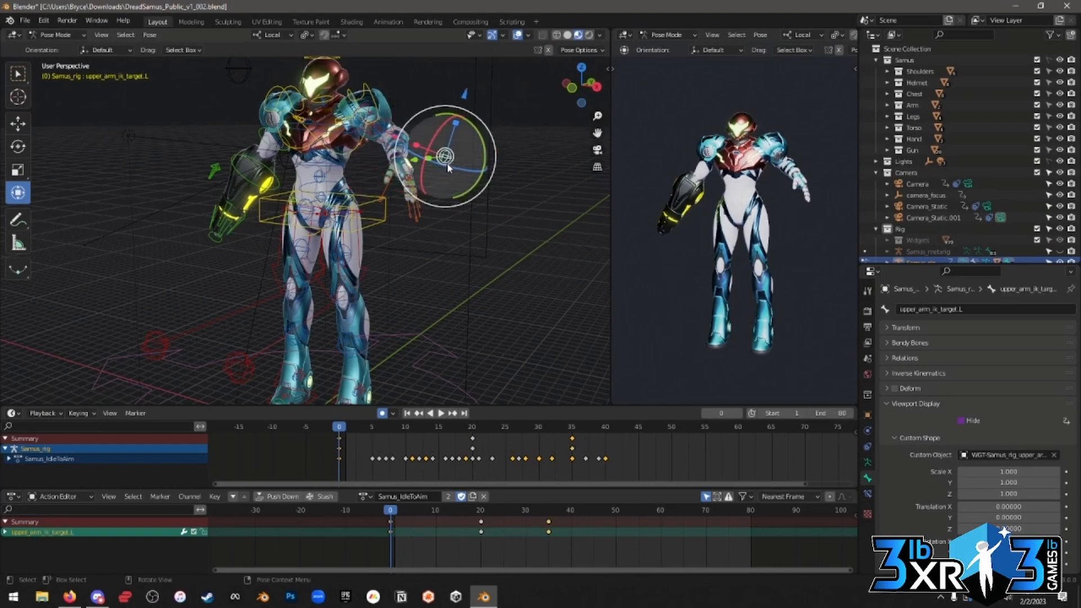
Try moving the upper_arm_ik_target.L elbow target, and undo the left arm edits.
middle_drag(450, 160, 399, 181)
key(g)
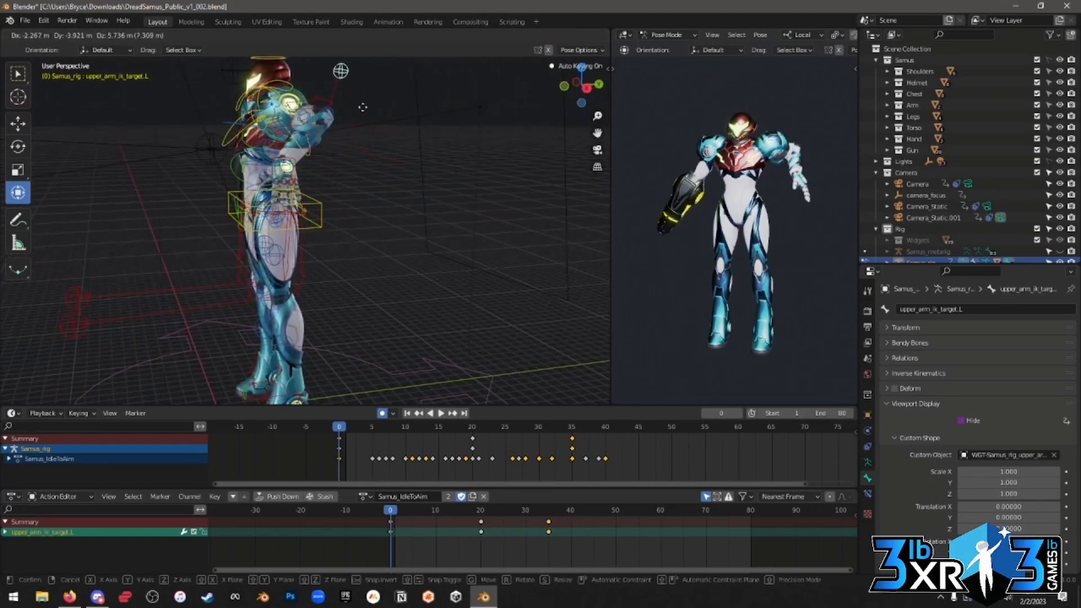
right_click(391, 190)
key(ctrl+z)
key(ctrl+z)
Try scaling the f_index.01_master.L control on the left hand.
middle_drag(391, 190, 450, 273)
scroll(451, 291, up, 3)
scroll(369, 275, down, 1)
click(412, 271)
key(s)
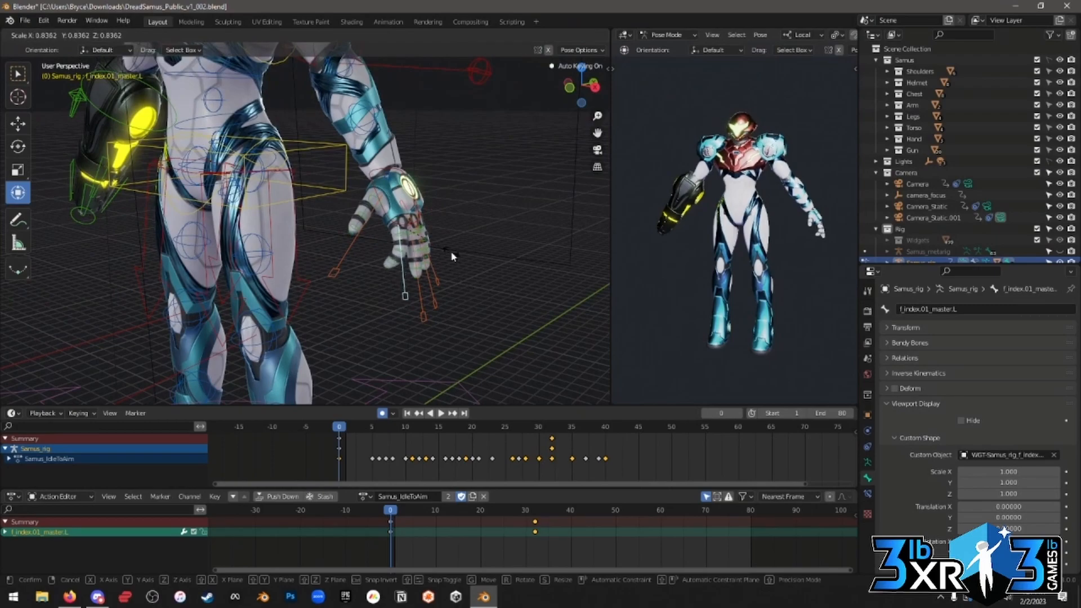
click(438, 308)
Add the middle, ring and pinky master controls to the selection and scale all four finger controls to about 1.43.
shift+click(427, 315)
shift+click(438, 302)
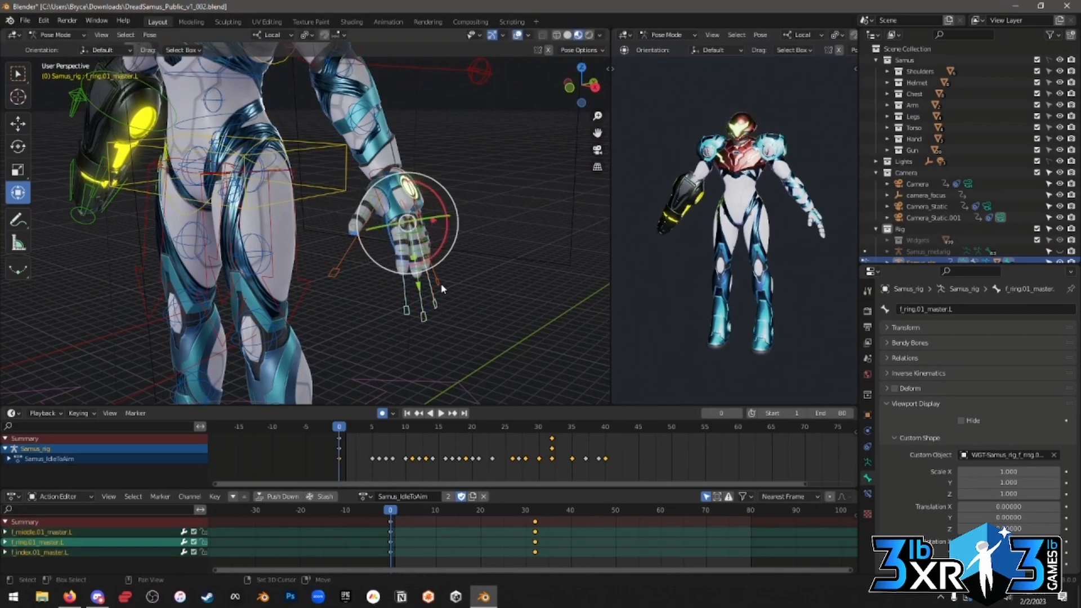
shift+click(441, 285)
key(s)
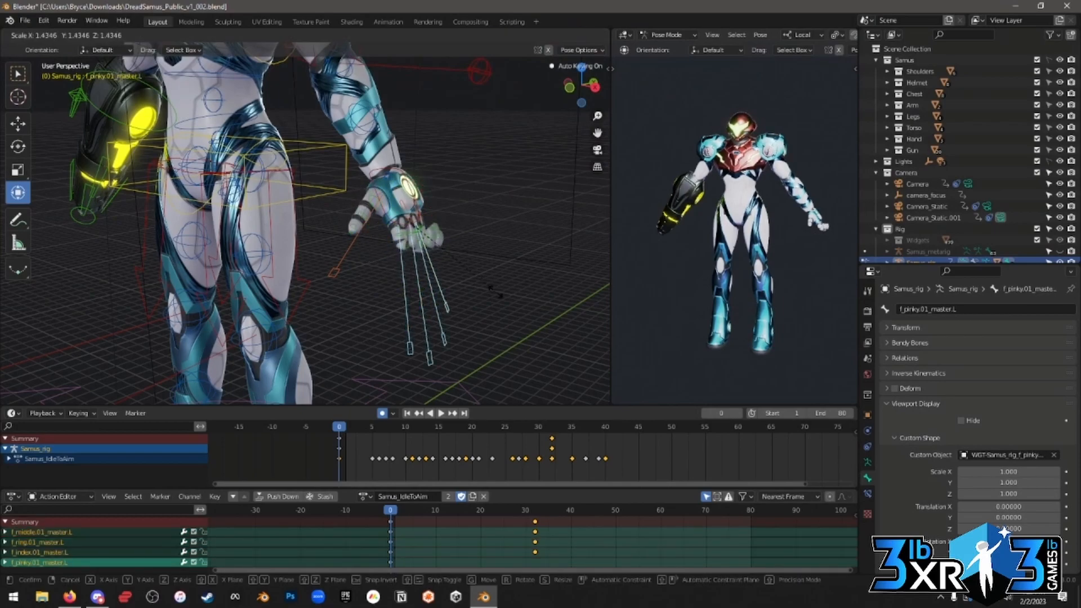
click(495, 290)
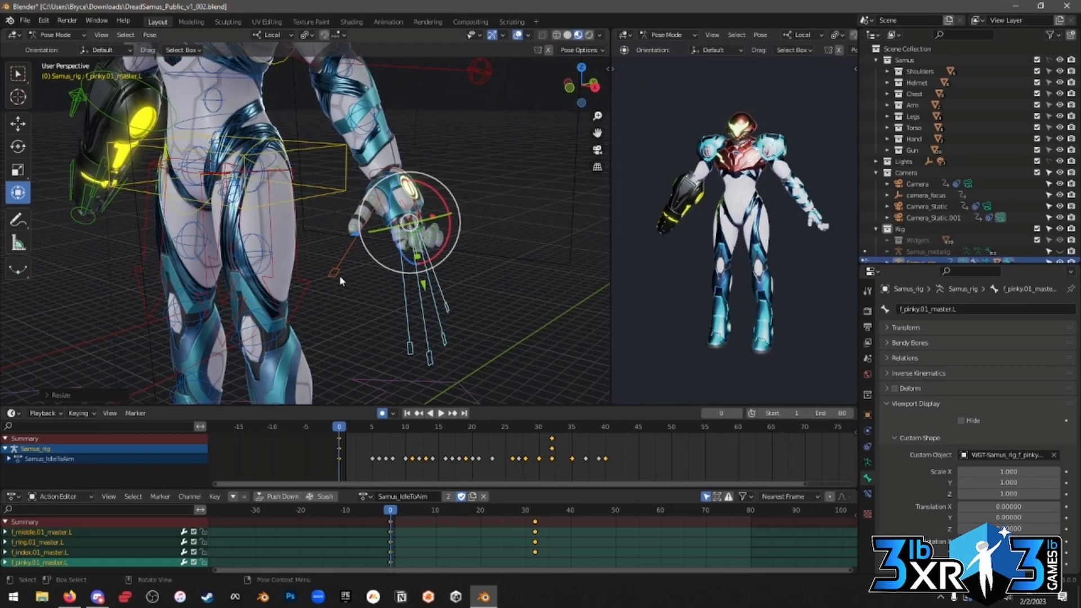
Try scaling the thumb.01_master.L control and adjusting the f_index.01_master.L control.
click(339, 275)
key(s)
click(317, 301)
middle_drag(400, 275, 434, 267)
click(427, 304)
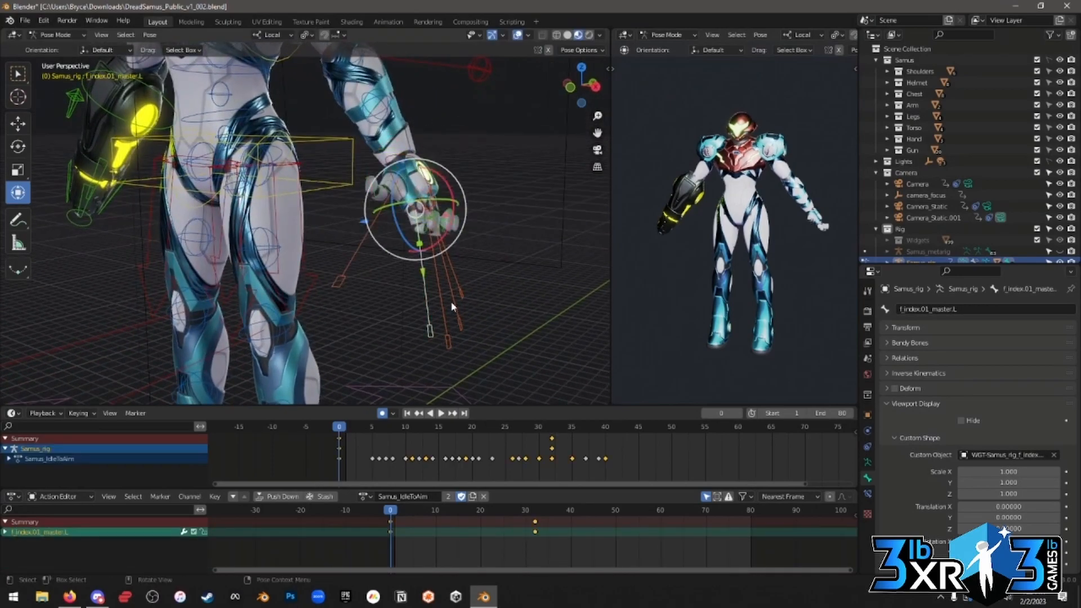
drag(430, 240, 470, 240)
Undo the scaling and adjustments made to the left finger and thumb controls.
key(ctrl+z)
key(ctrl+z)
key(ctrl+z)
key(ctrl+z)
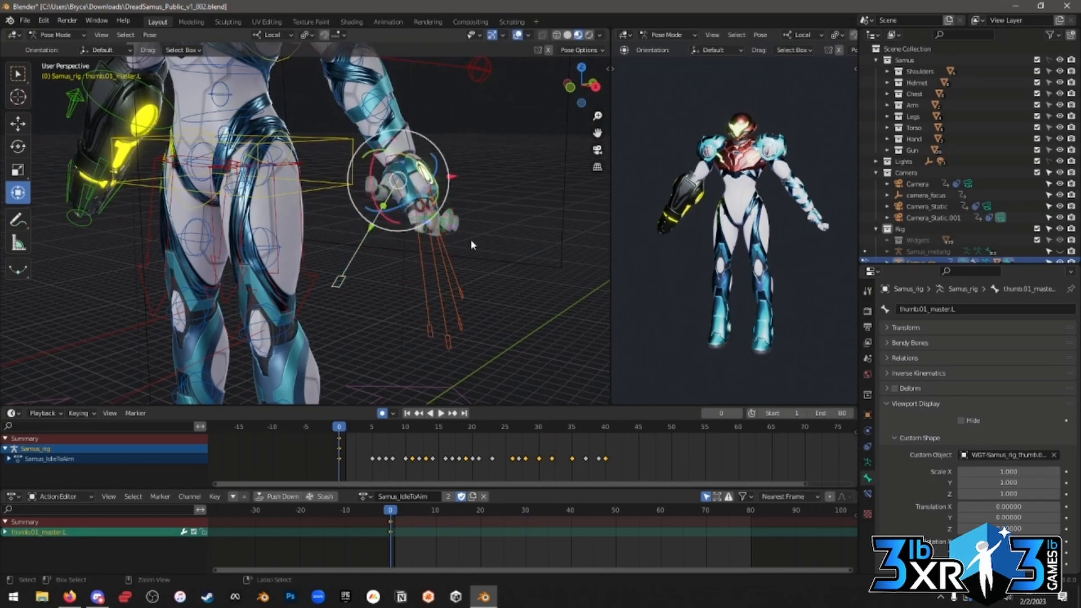
key(ctrl+z)
key(ctrl+z)
key(ctrl+z)
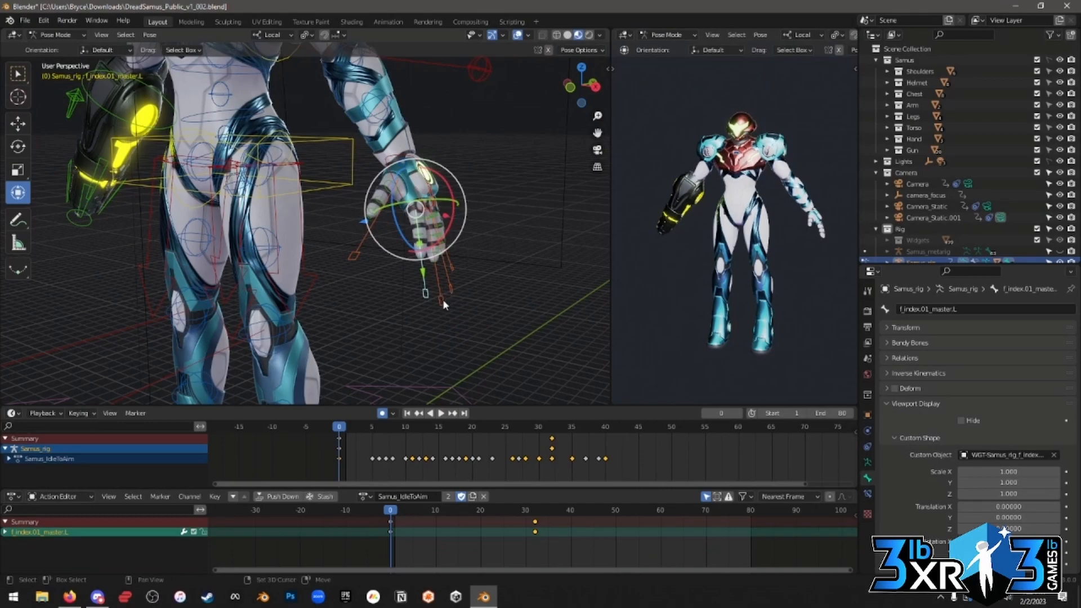
key(ctrl+z)
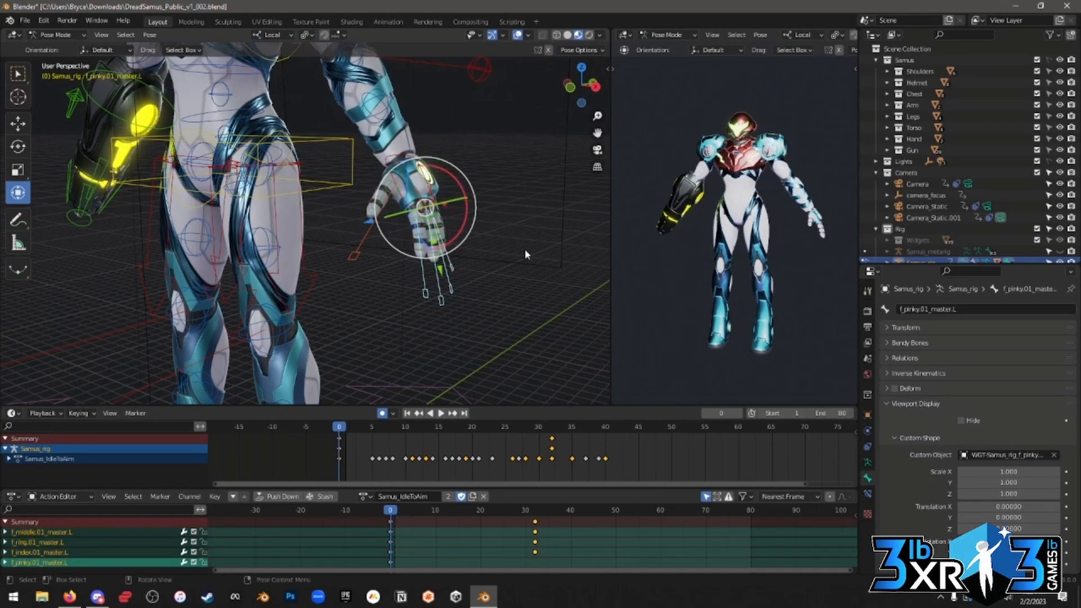
Curl the four left fingers by scaling their master controls to about 0.52.
scroll(524, 249, up, 3)
shift+middle_drag(508, 250, 466, 253)
scroll(468, 270, down, 2)
scroll(469, 262, up, 2)
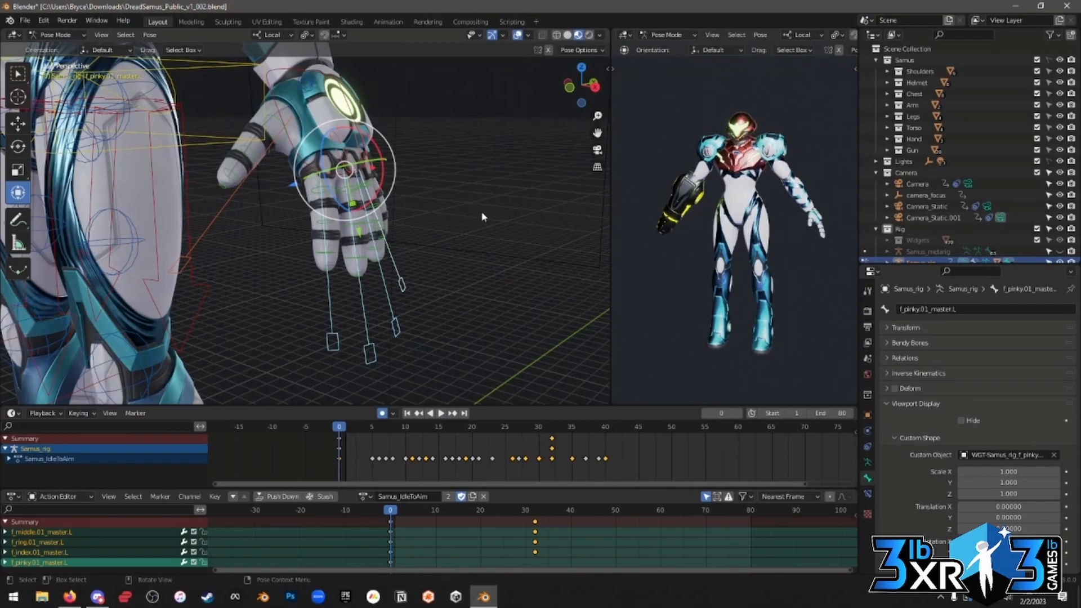
key(s)
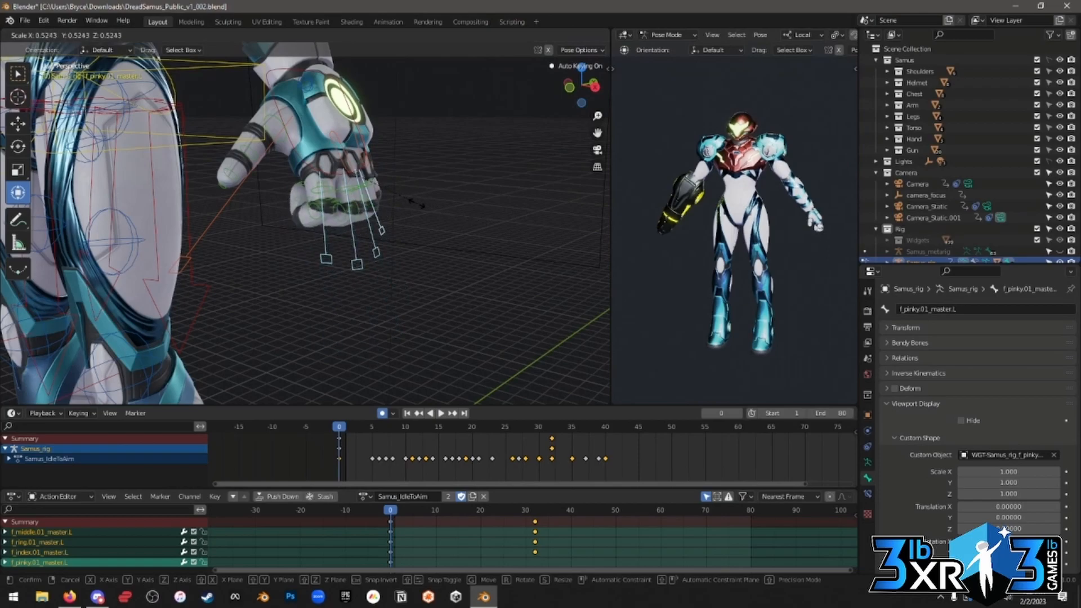
click(431, 218)
Rotate the four left finger master controls about 87° around local X to close the hand.
middle_drag(431, 218, 498, 226)
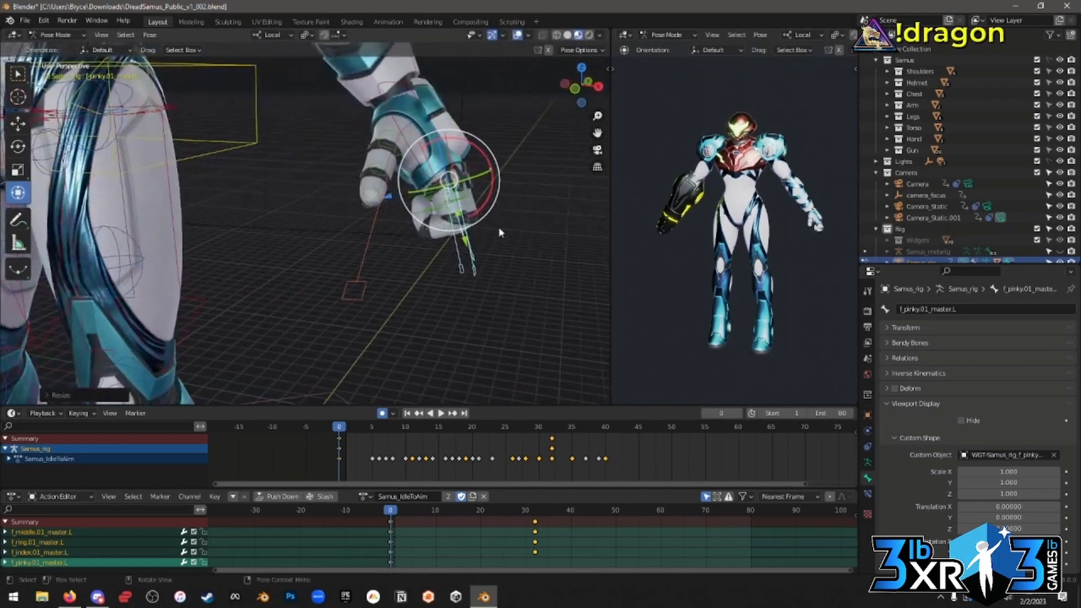
key(r)
key(x)
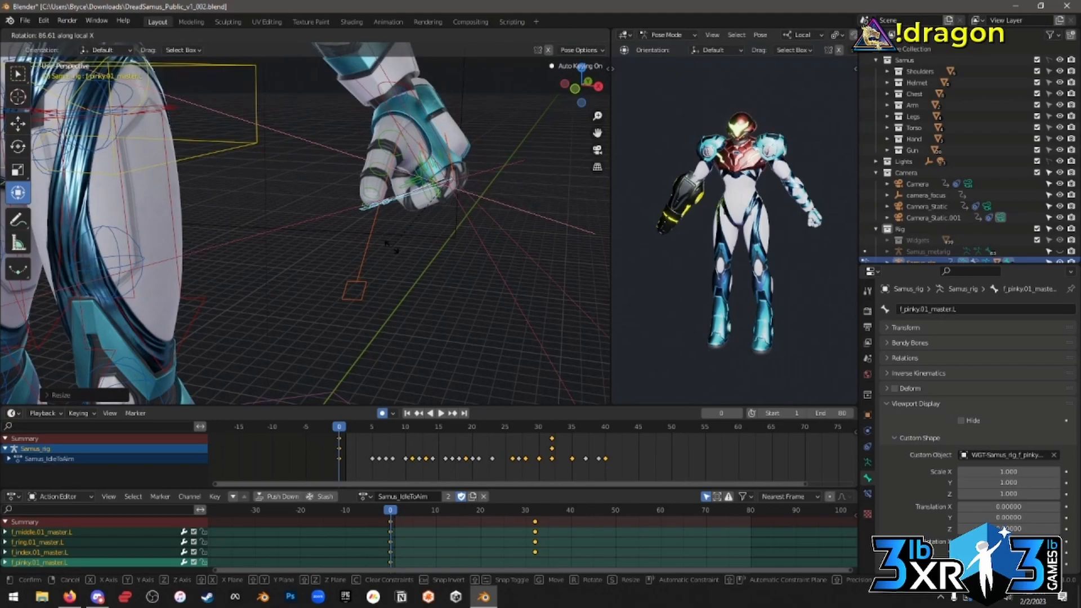
click(393, 251)
middle_drag(556, 275, 399, 259)
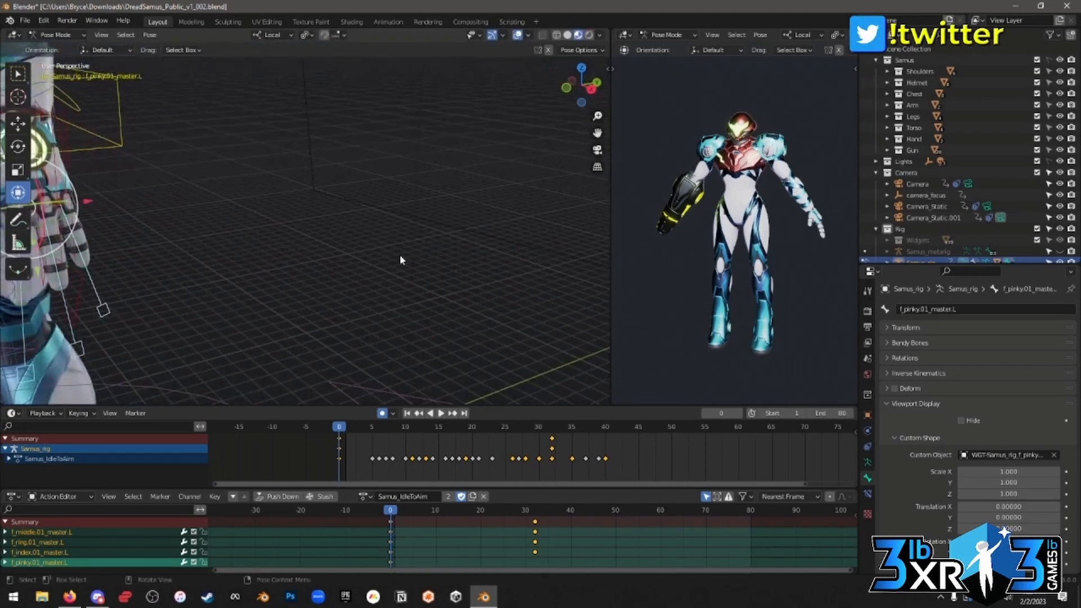
Frame the left hand and rotate the palm.L control about 22° to draw the fingers together.
key(KP_Decimal)
middle_drag(466, 185, 388, 204)
click(336, 166)
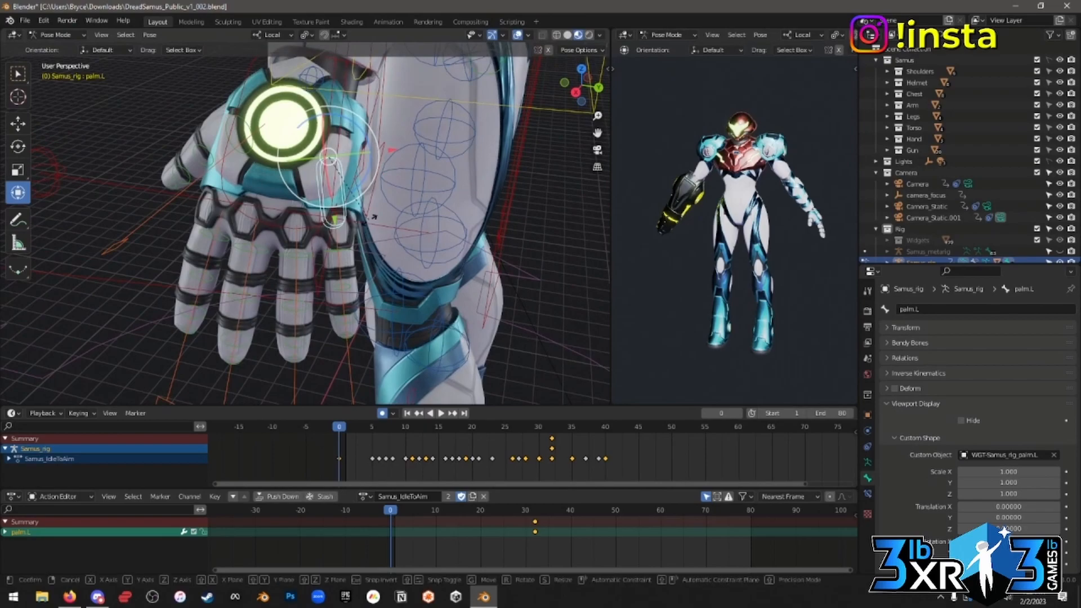
key(r)
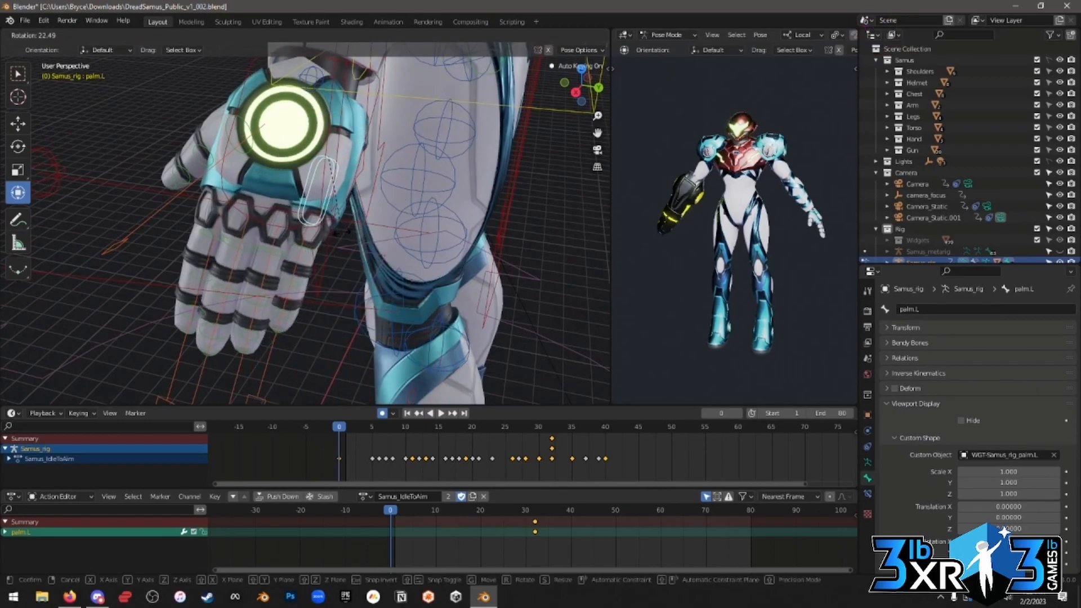
click(338, 236)
Select the four left finger master controls, scale them to about 0.7 and rotate them around local X into a fist.
middle_drag(337, 236, 380, 289)
drag(380, 284, 276, 360)
key(s)
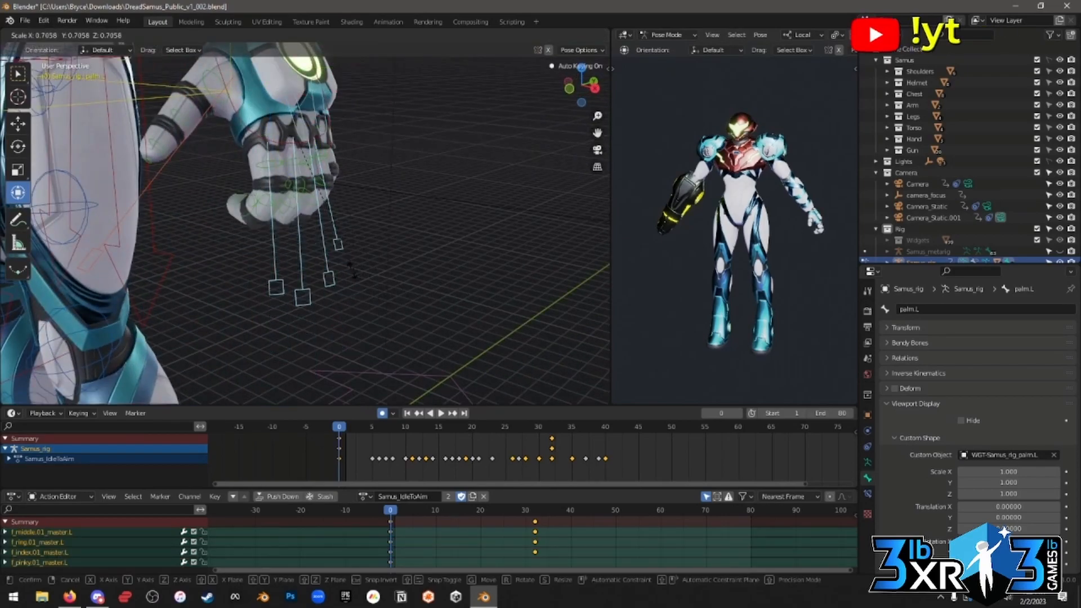
click(364, 263)
middle_drag(363, 263, 404, 269)
key(r)
key(x)
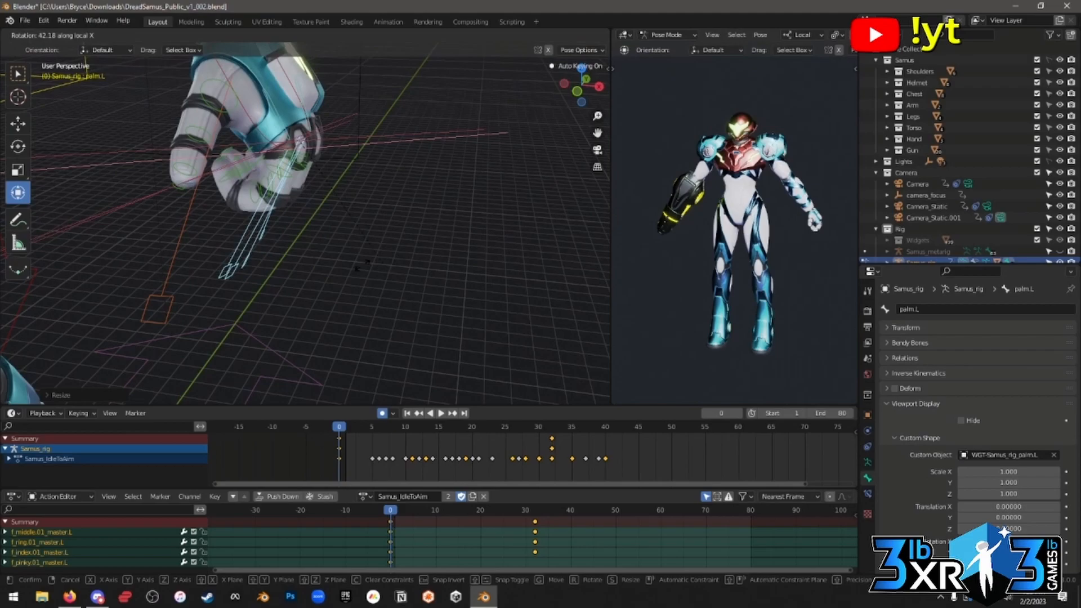
click(331, 264)
Fold the thumb over the fist by scaling down and rotating the thumb.01_master.L control.
click(164, 297)
key(s)
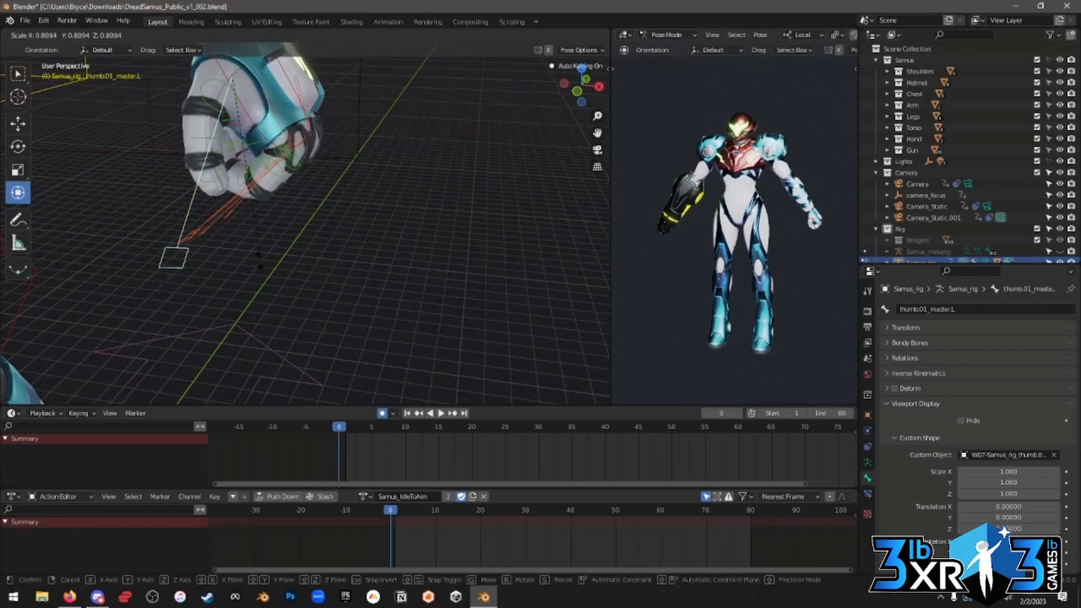
click(254, 234)
middle_drag(371, 200, 481, 178)
key(r)
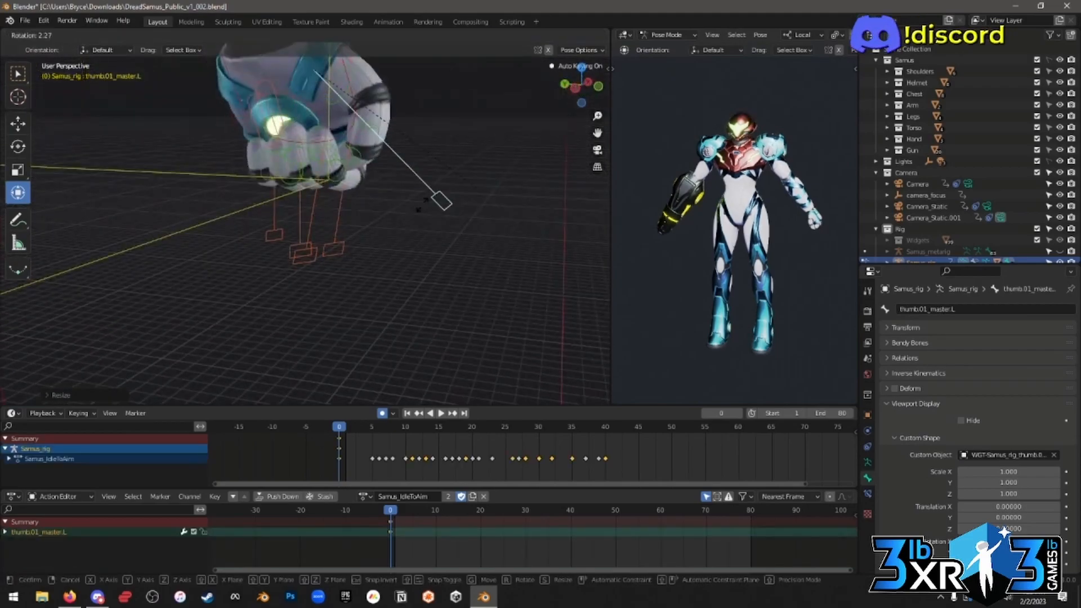
click(419, 202)
middle_drag(429, 200, 314, 195)
scroll(316, 203, down, 6)
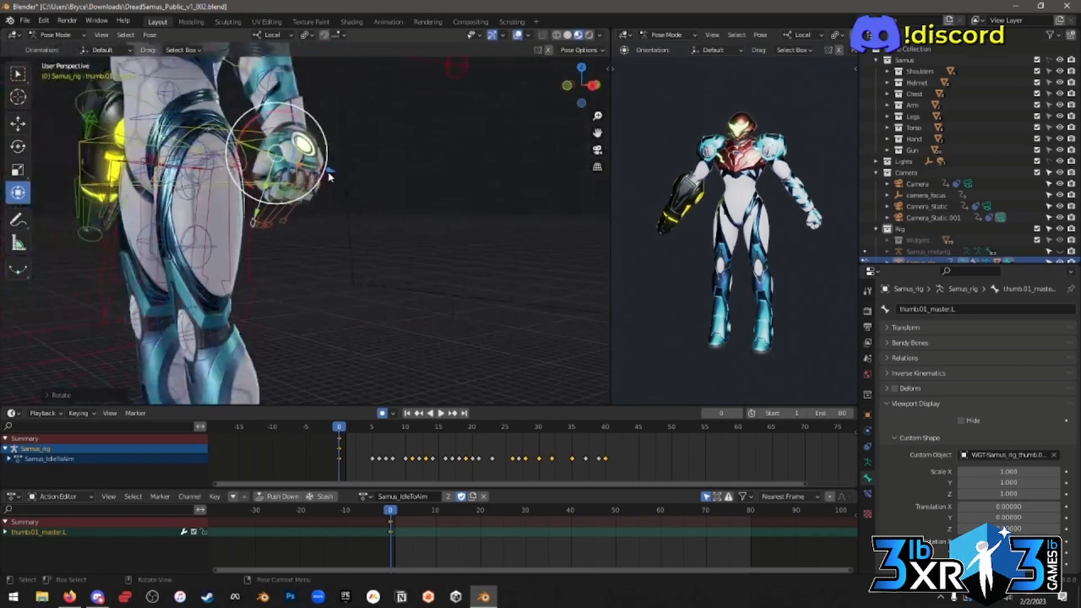
middle_drag(333, 236, 399, 289)
click(398, 279)
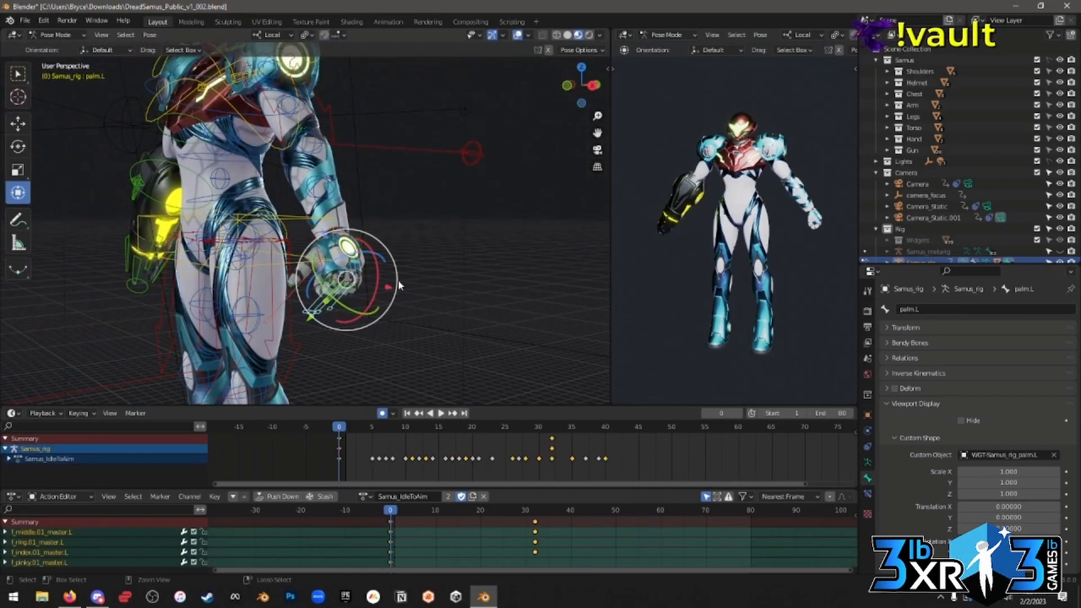
Play the Samus_IdleToAim animation and stop it at frame 40.
scroll(397, 286, down, 4)
shift+middle_drag(380, 295, 420, 248)
middle_drag(458, 309, 489, 324)
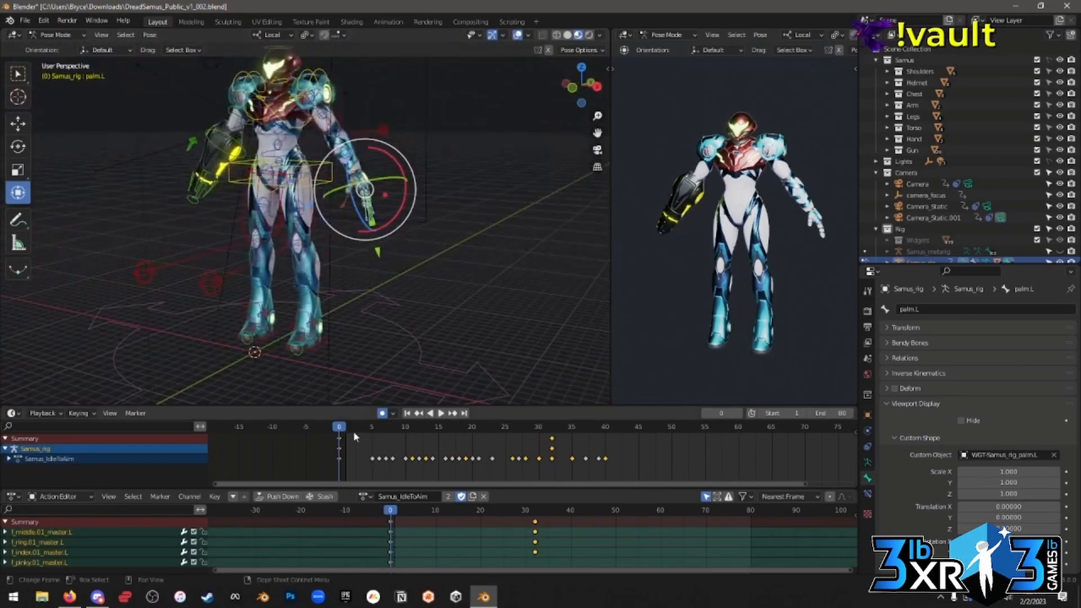
key(space)
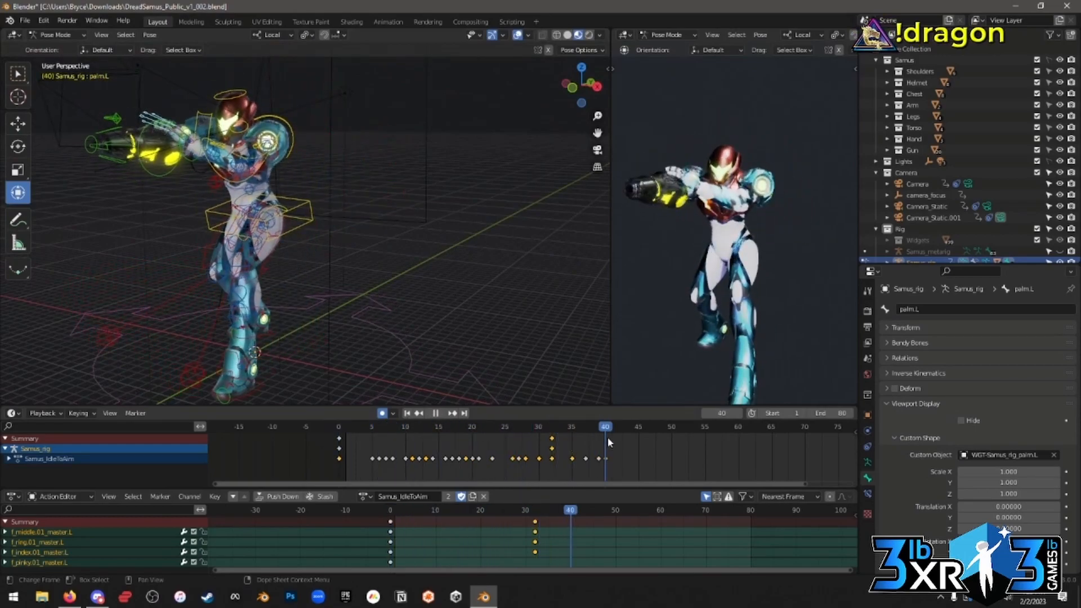
key(space)
Hide the viewport overlays to examine the clean aiming pose from several angles, and show them again.
middle_drag(273, 231, 419, 228)
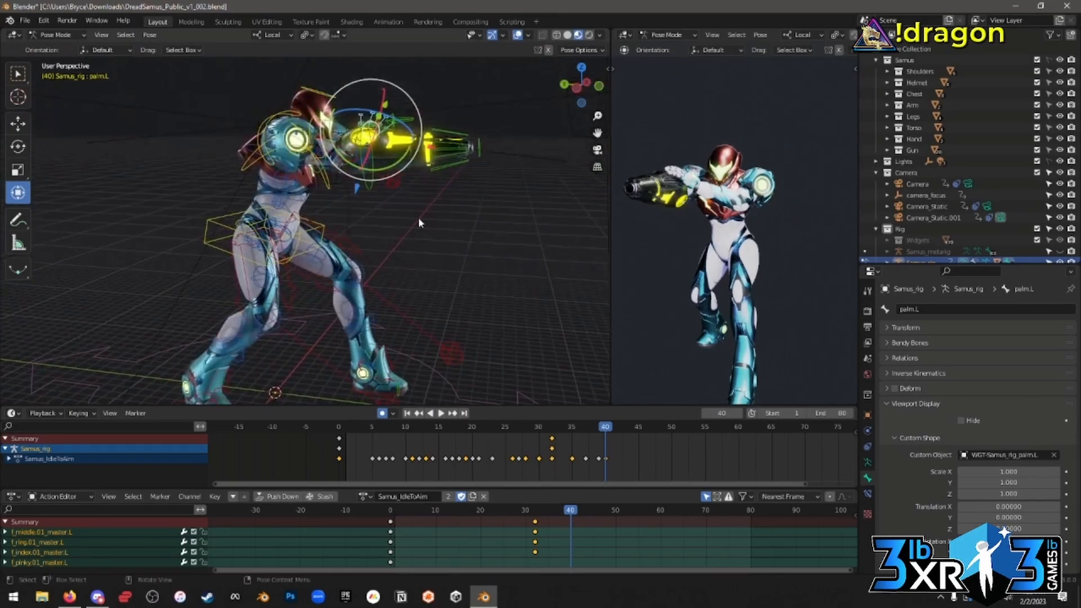
click(522, 36)
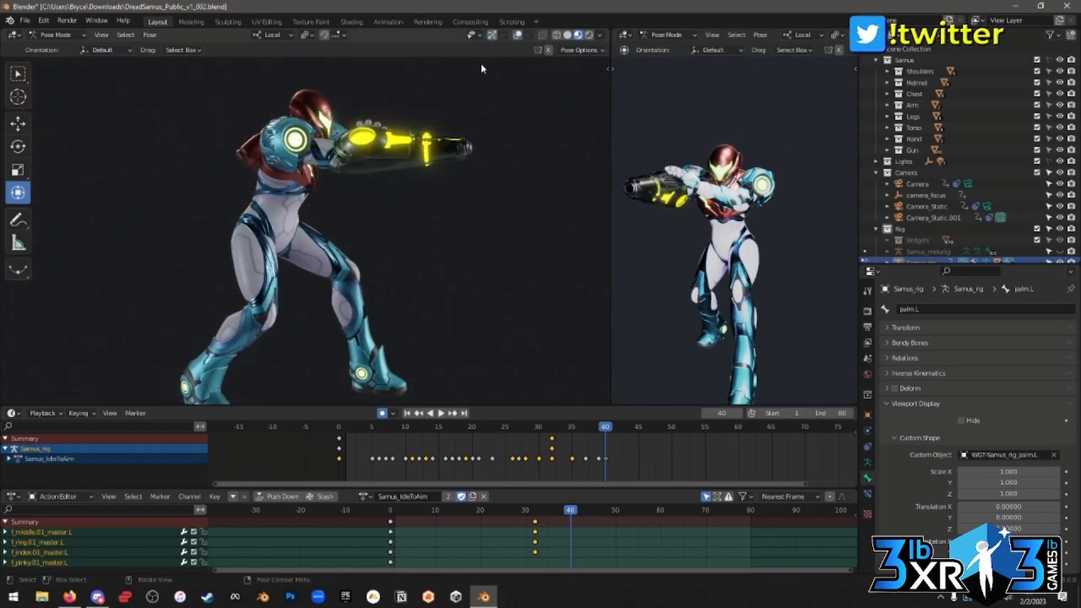
middle_drag(464, 122, 416, 222)
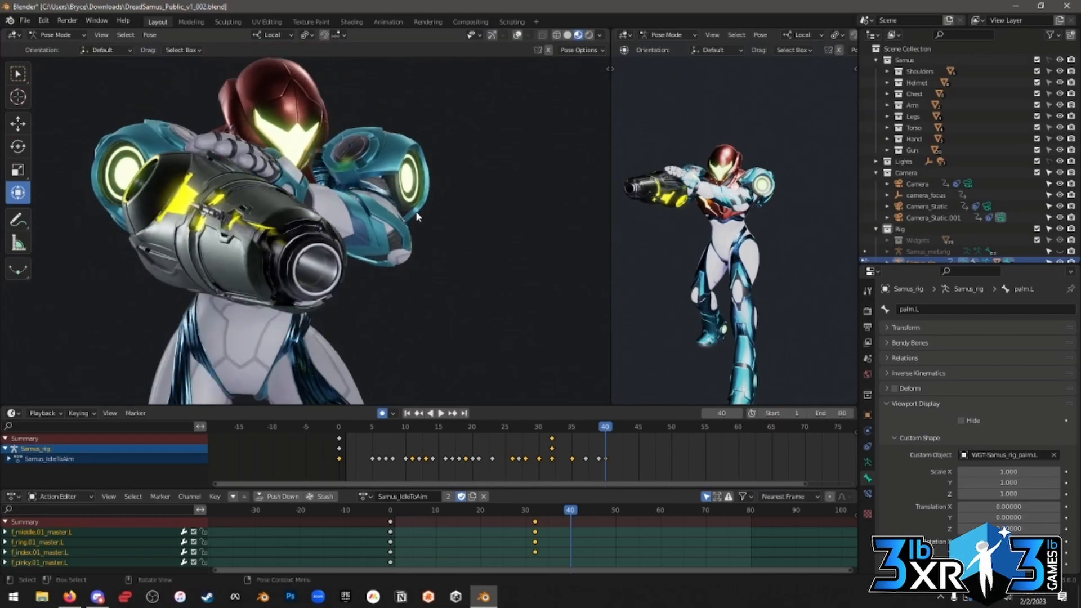
click(518, 36)
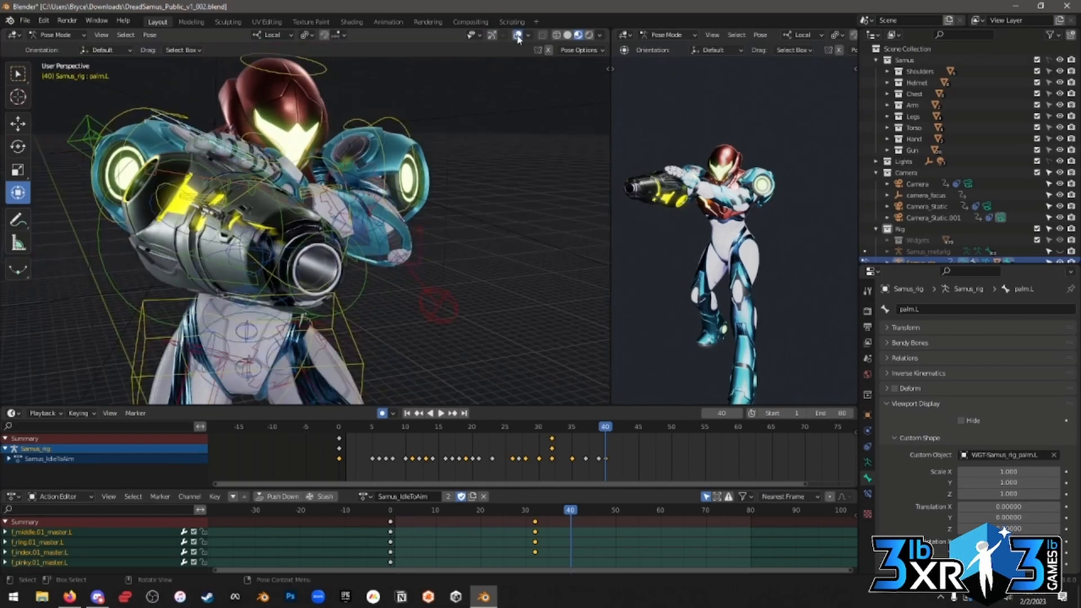
Select the head control, turn the viewport gizmos back on, and try adjusting the head before undoing it.
click(304, 79)
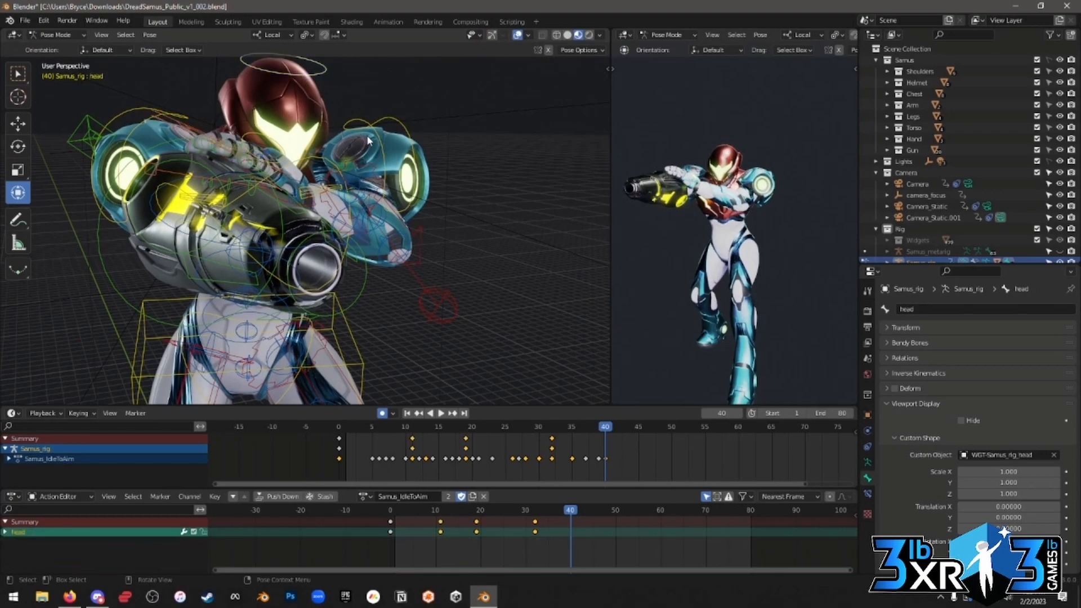
click(491, 36)
mouse_move(299, 171)
mouse_down()
mouse_move(298, 137)
mouse_move(277, 127)
mouse_move(300, 130)
mouse_move(288, 144)
mouse_move(276, 133)
mouse_move(308, 162)
mouse_up()
key(ctrl+z)
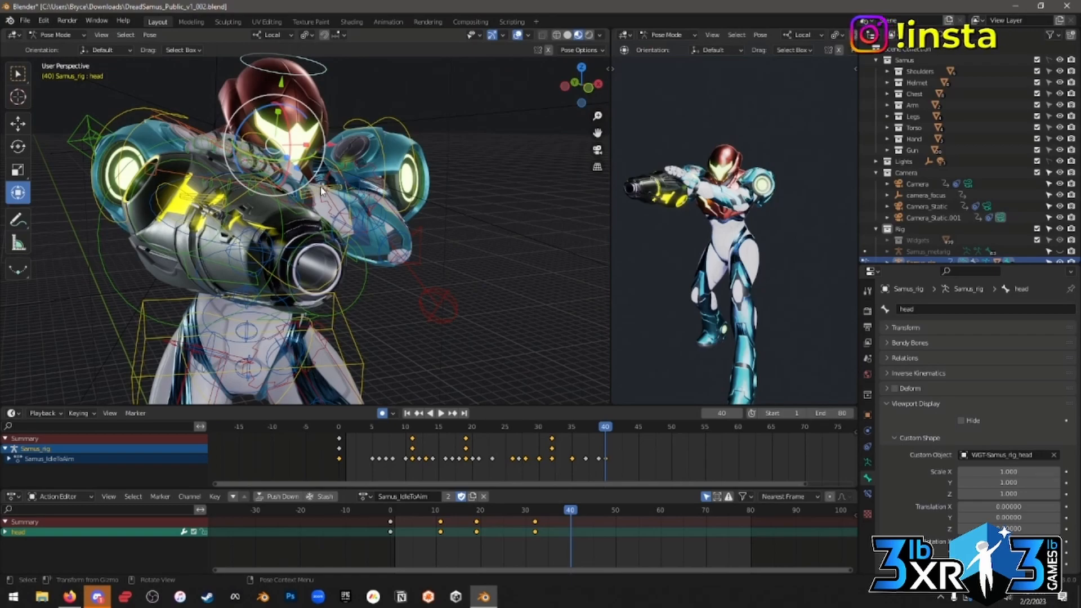
Select the chest control and rotate it freely in the aiming pose.
middle_drag(521, 276, 487, 242)
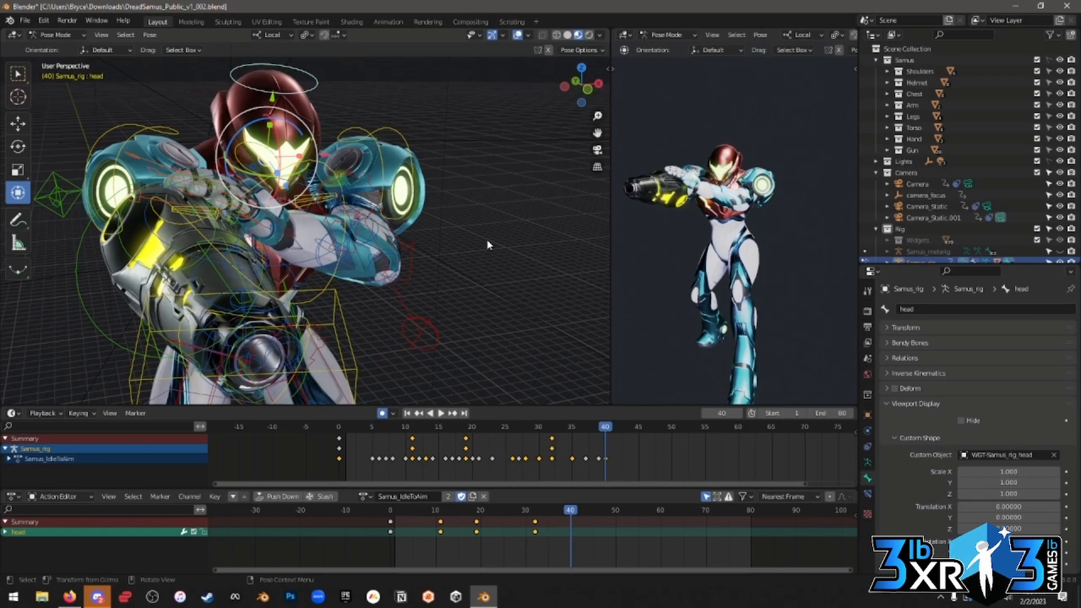
middle_drag(366, 322, 410, 306)
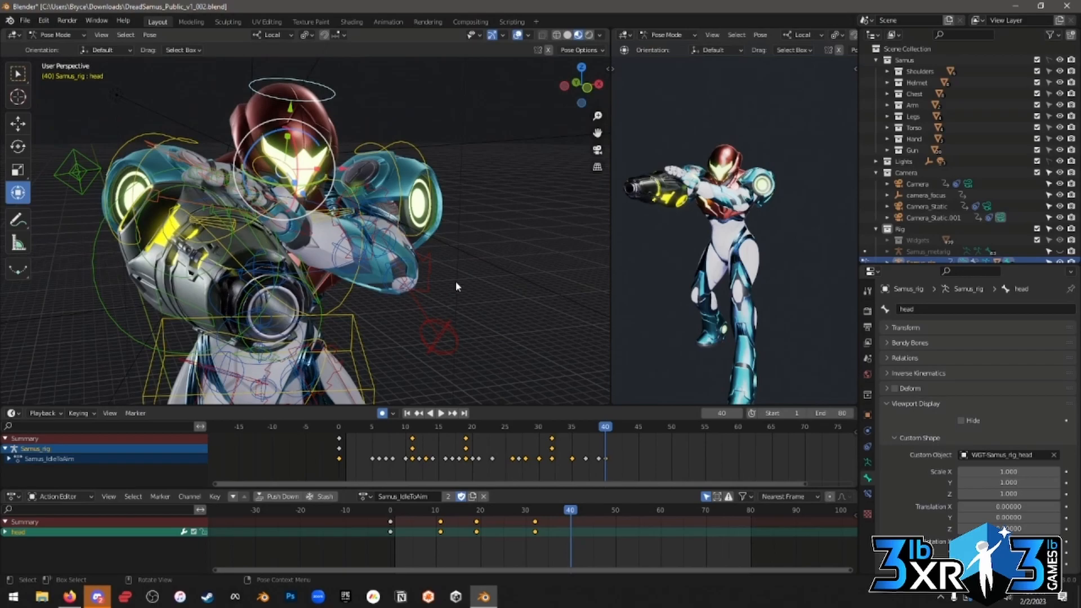
middle_drag(454, 282, 420, 274)
click(424, 272)
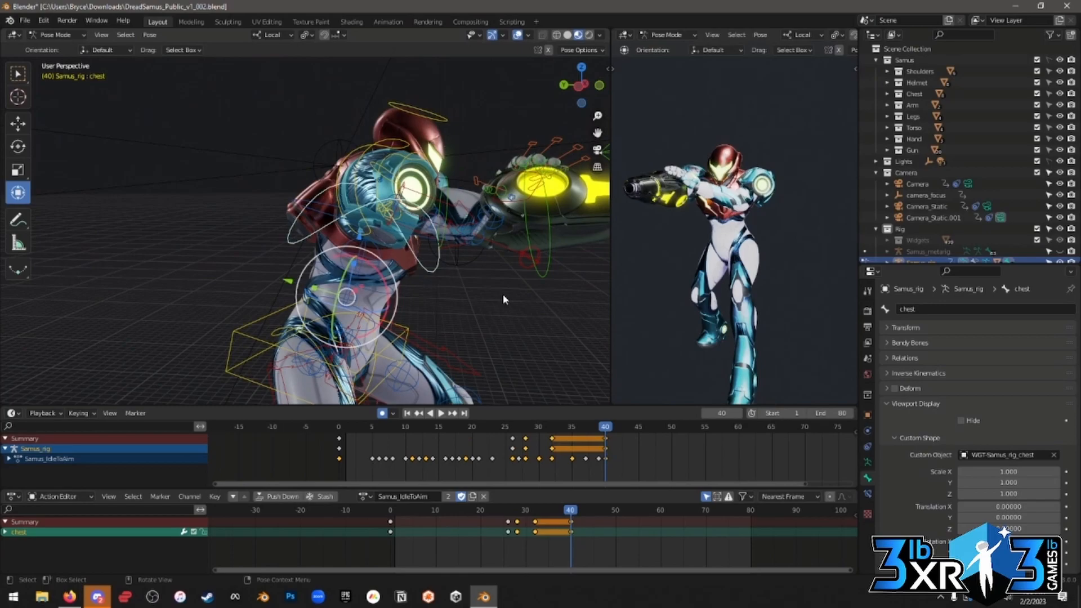
key(r)
click(315, 221)
Rotate the chest control around its local X axis and select the head control.
middle_drag(316, 222, 369, 244)
key(r)
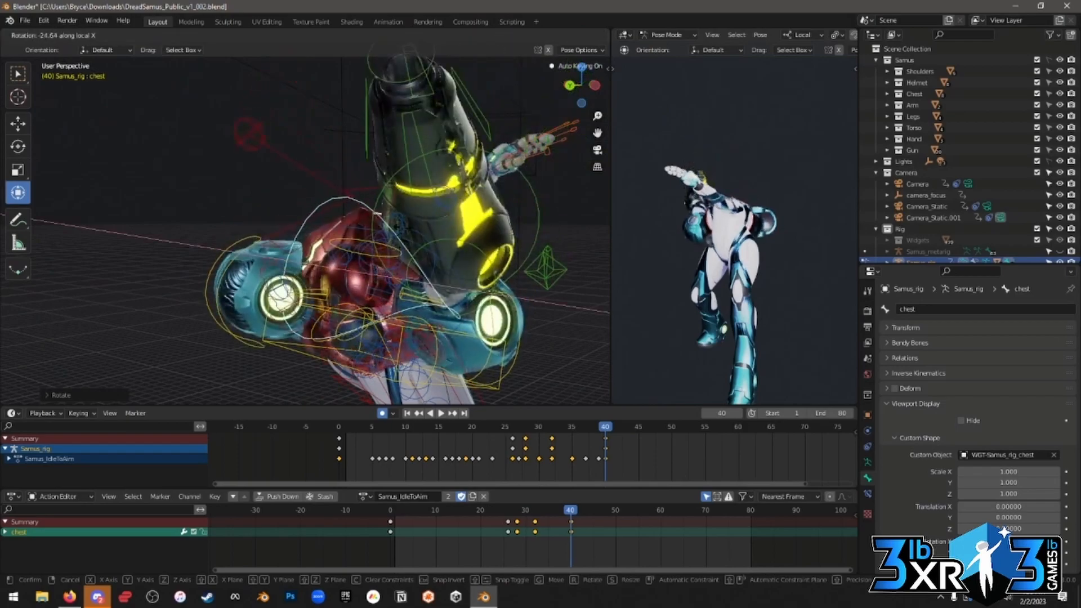
key(x)
key(x)
click(415, 252)
click(473, 223)
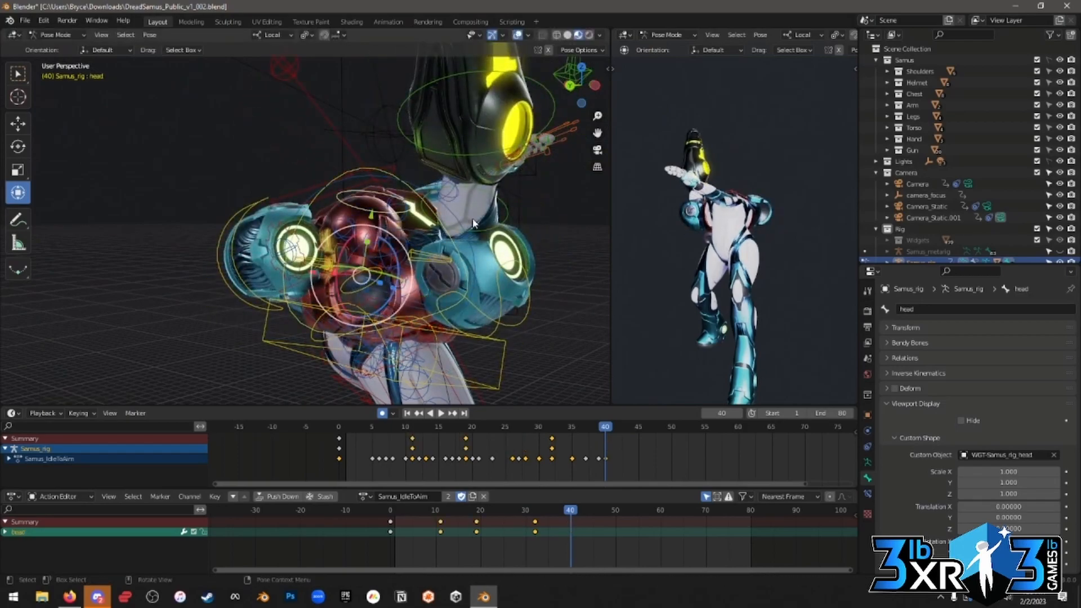
Rotate the head control around its local X axis and turn it freely to adjust the helmet in the aiming pose.
key(r)
key(x)
key(x)
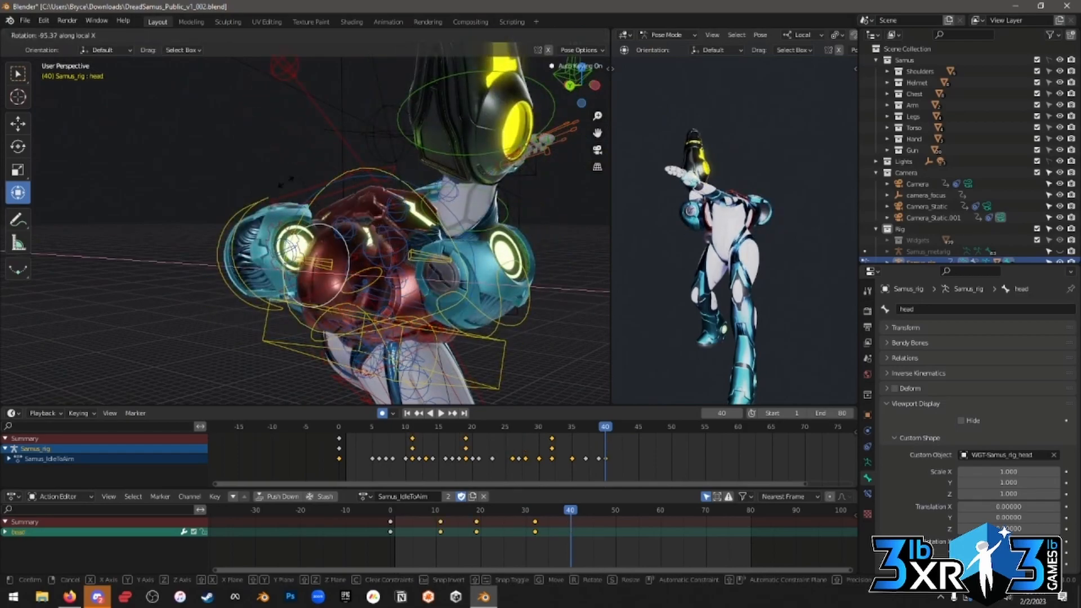
click(279, 319)
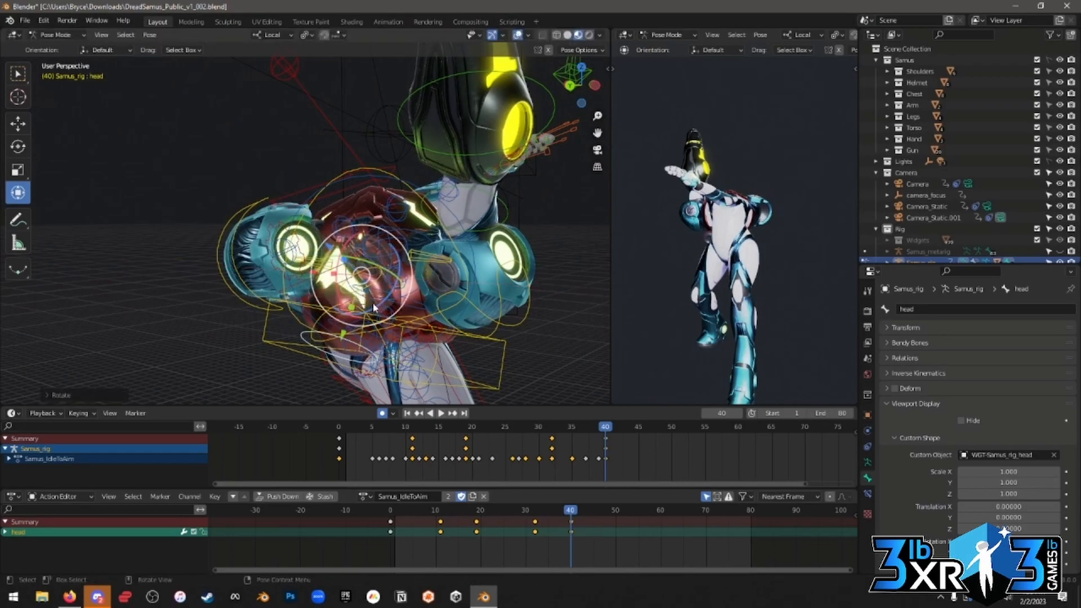
drag(363, 287, 394, 296)
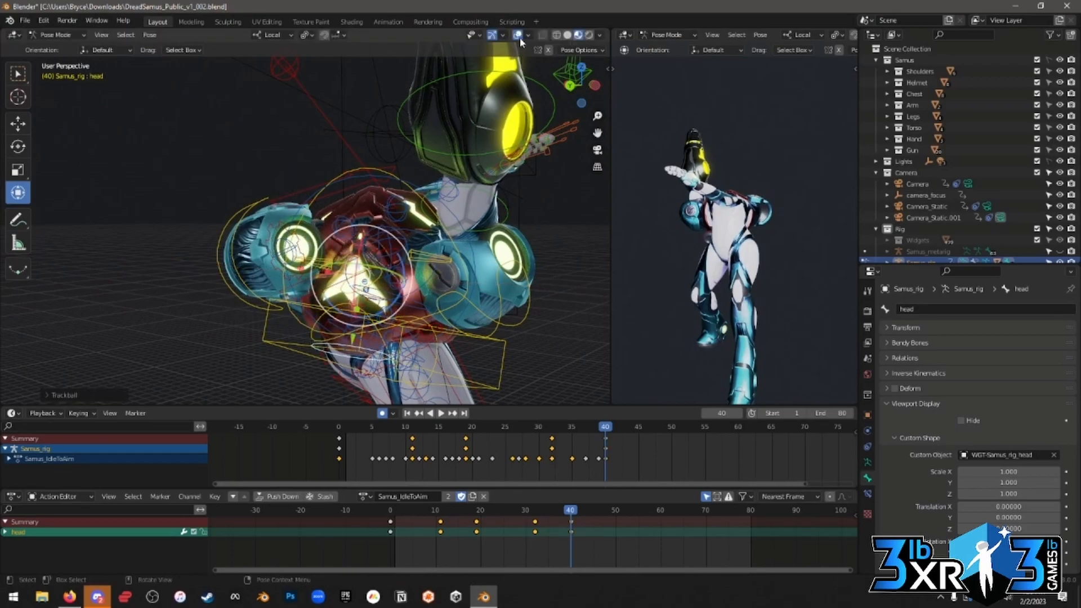
Select the spine_fk.001 control and rotate it freely, watching the torso up close in the second viewport.
click(379, 287)
middle_drag(640, 268, 668, 269)
scroll(667, 262, up, 5)
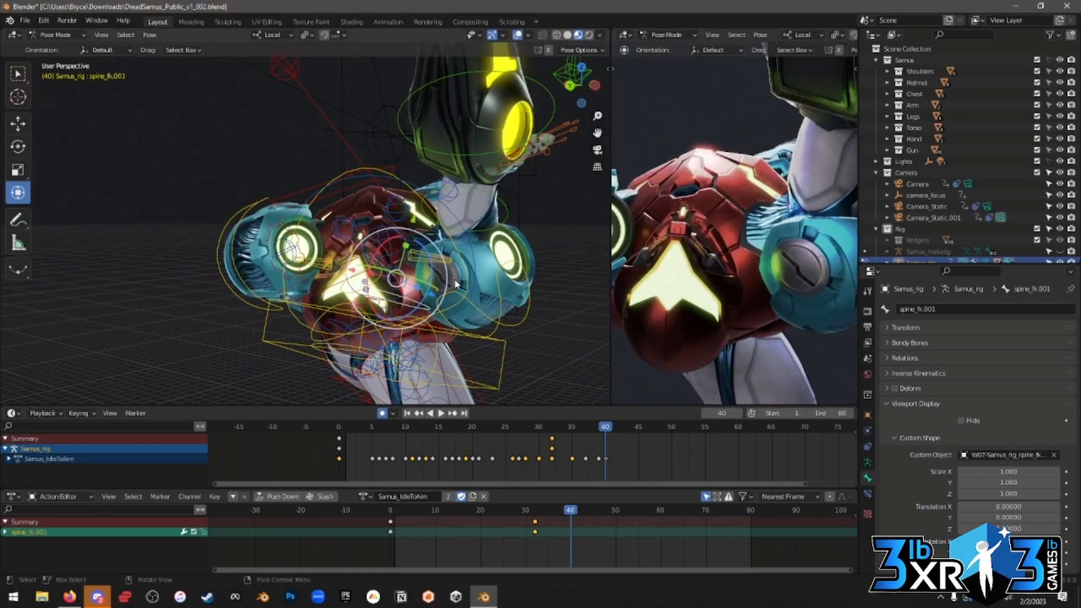
drag(417, 297, 332, 130)
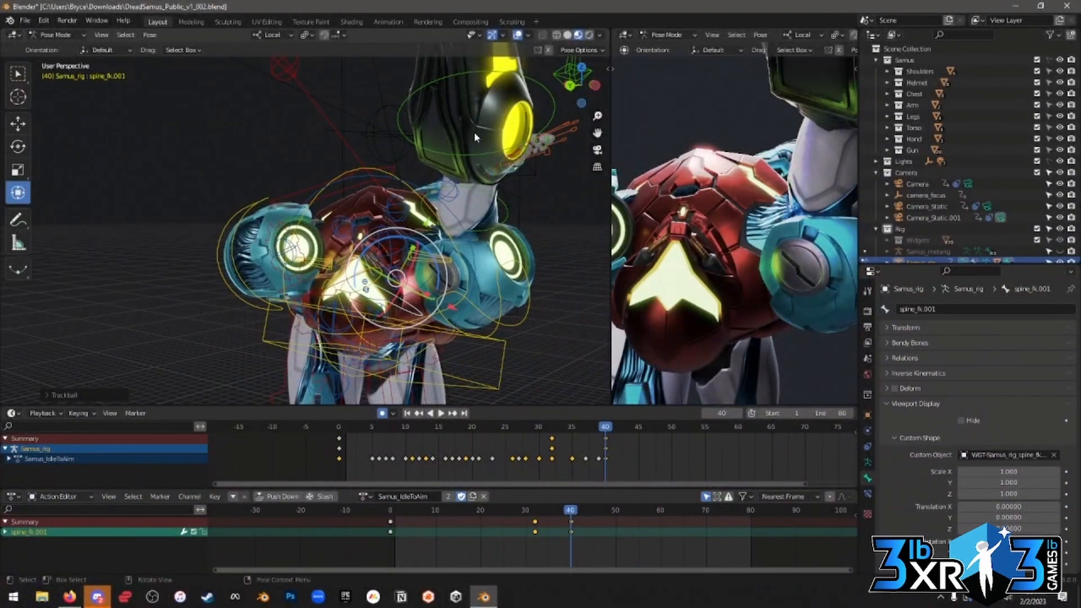
Reselect the head control and rotate it freely twice to re-aim the helmet.
middle_drag(468, 154, 412, 155)
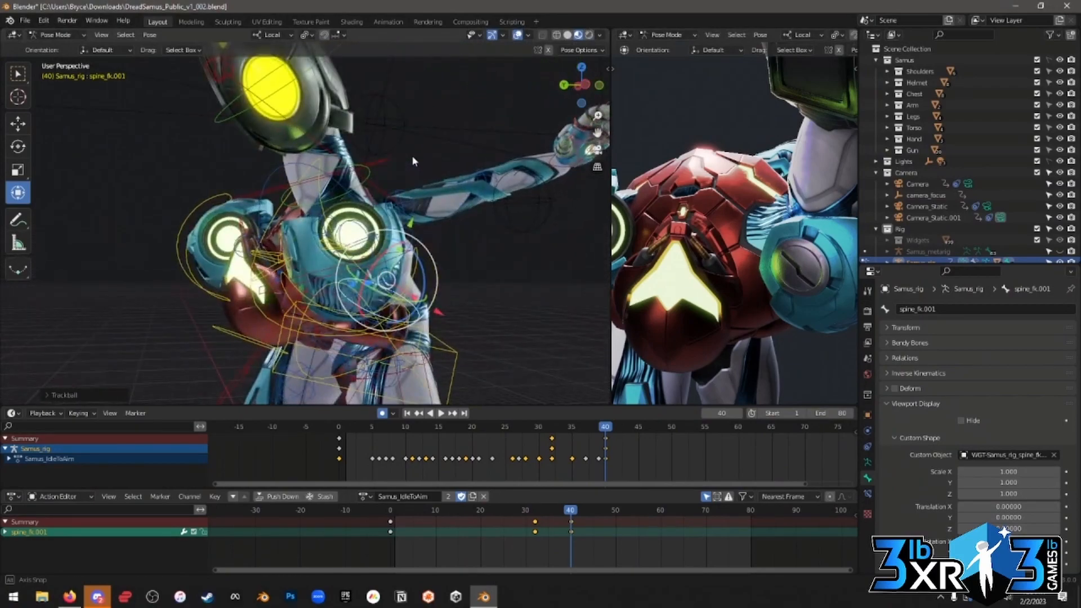
click(260, 346)
key(r)
key(r)
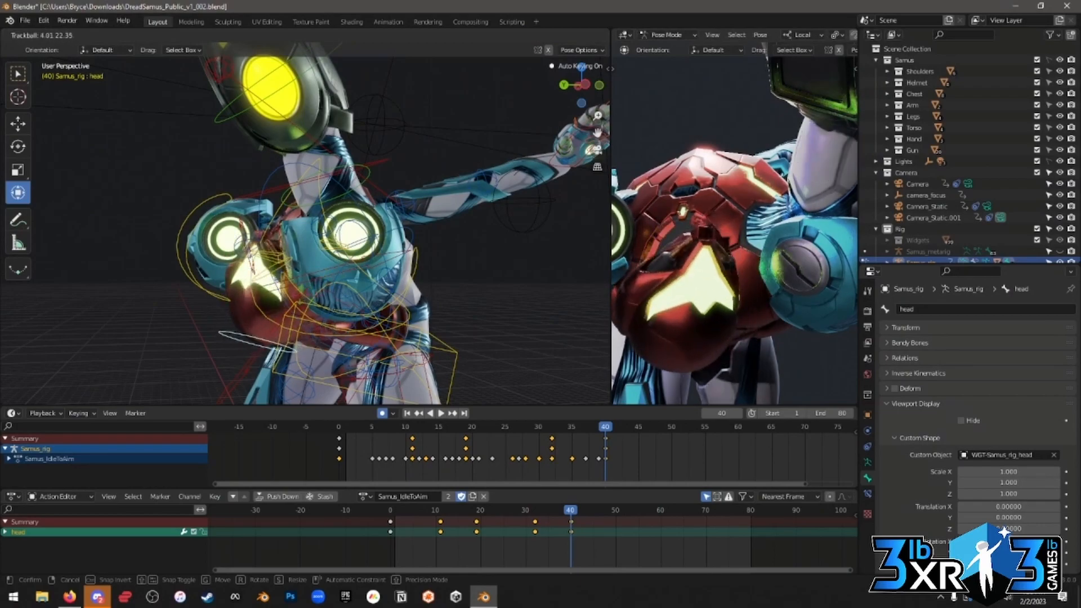
click(277, 265)
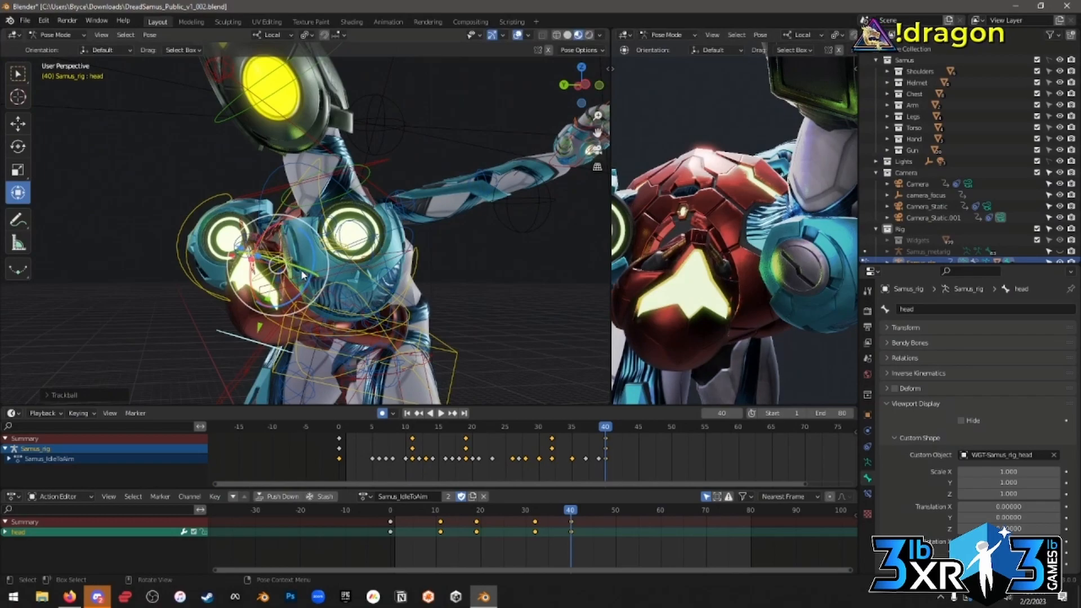
key(r)
key(r)
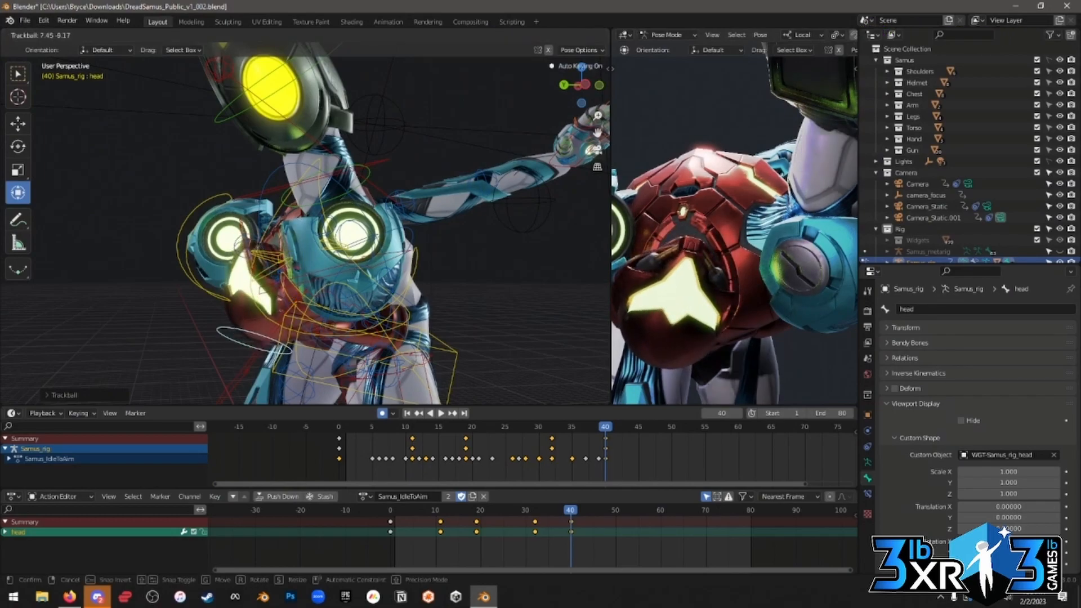
click(349, 281)
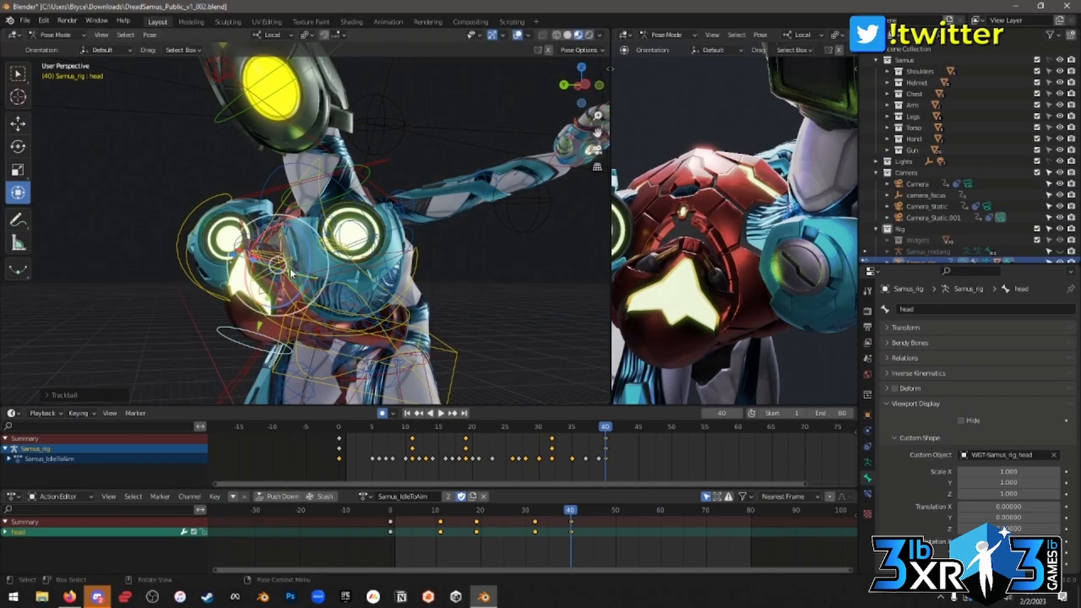
Switch to Discord and play the shared Samus_HandOnHip_Static0001-0280.mp4 clip in full screen.
click(105, 595)
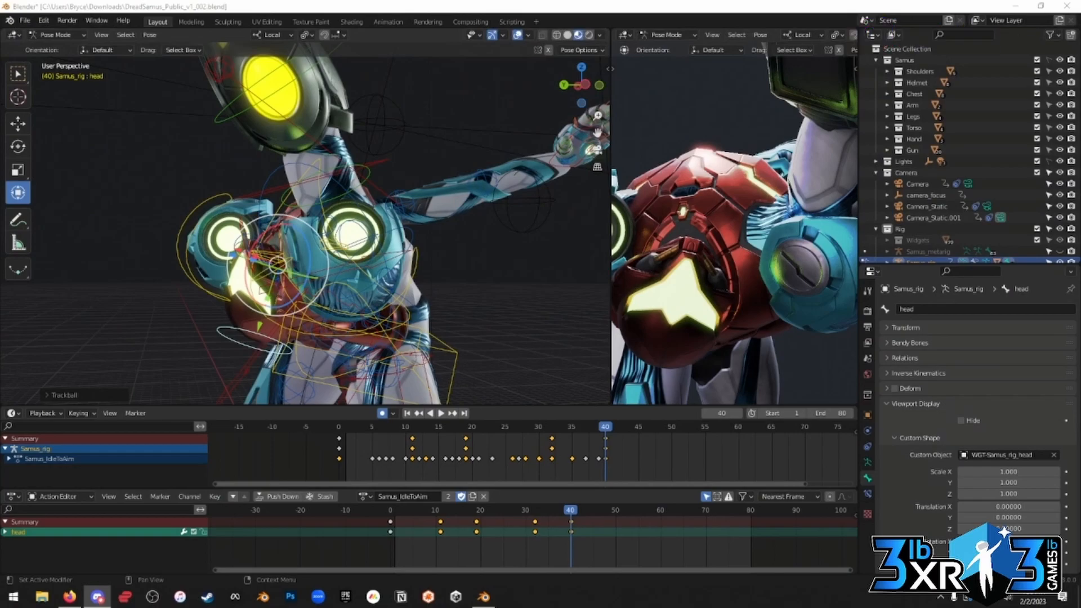
drag(1080, 231, 737, 3)
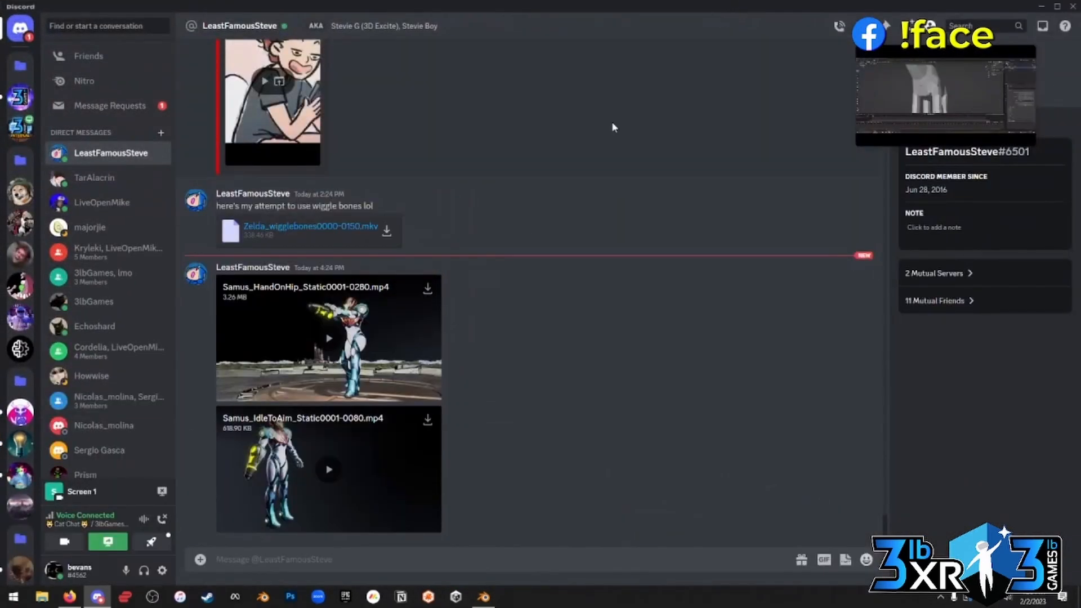
click(377, 327)
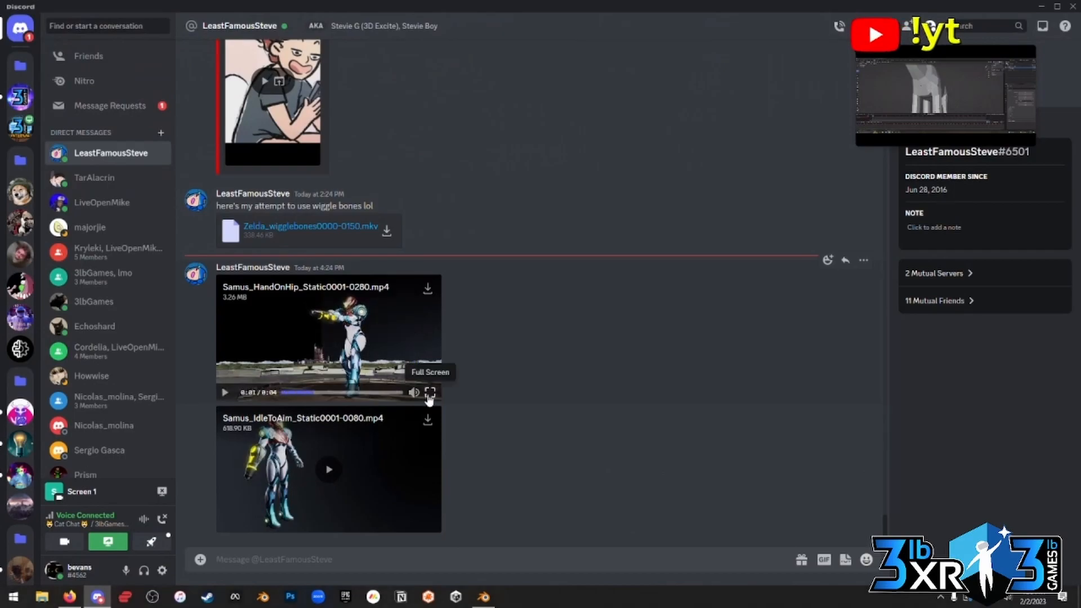
click(430, 393)
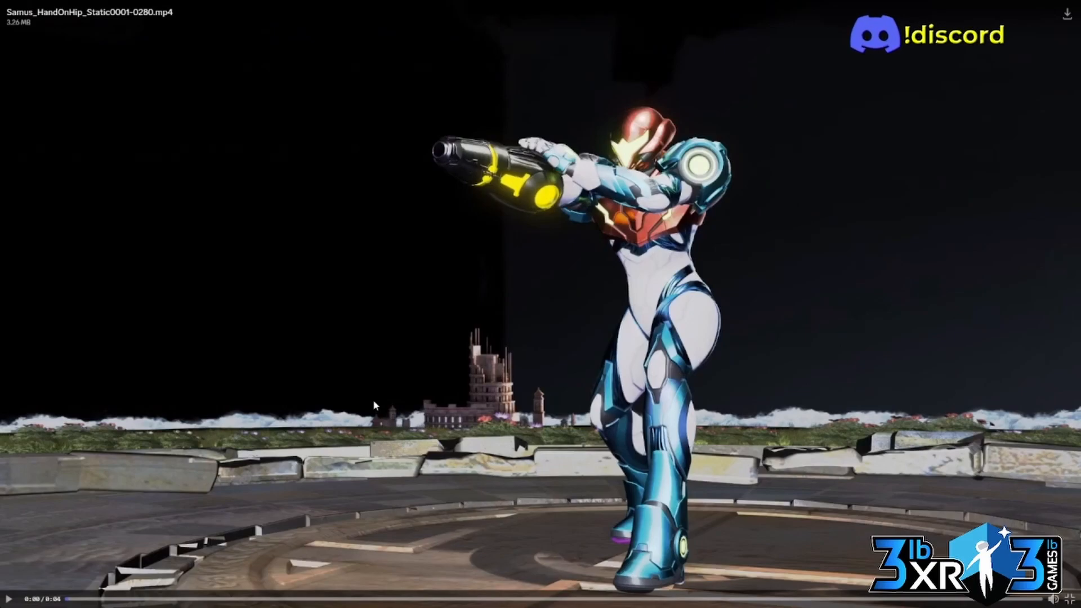
Watch the other participant's stream in the Cat Chat call with members hidden, and bring up its Blender scene.
click(542, 554)
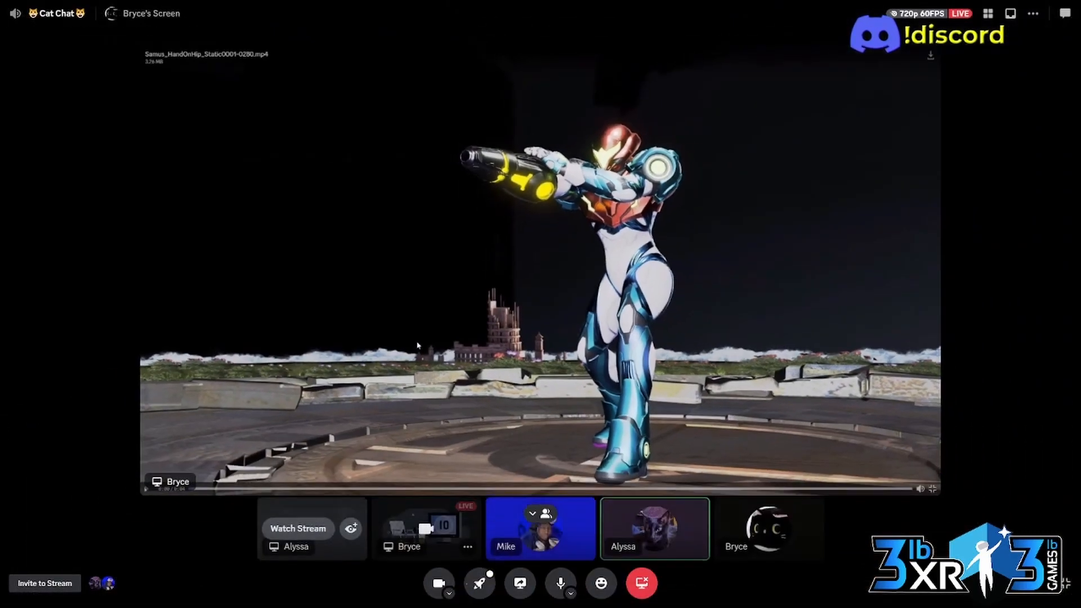
click(639, 552)
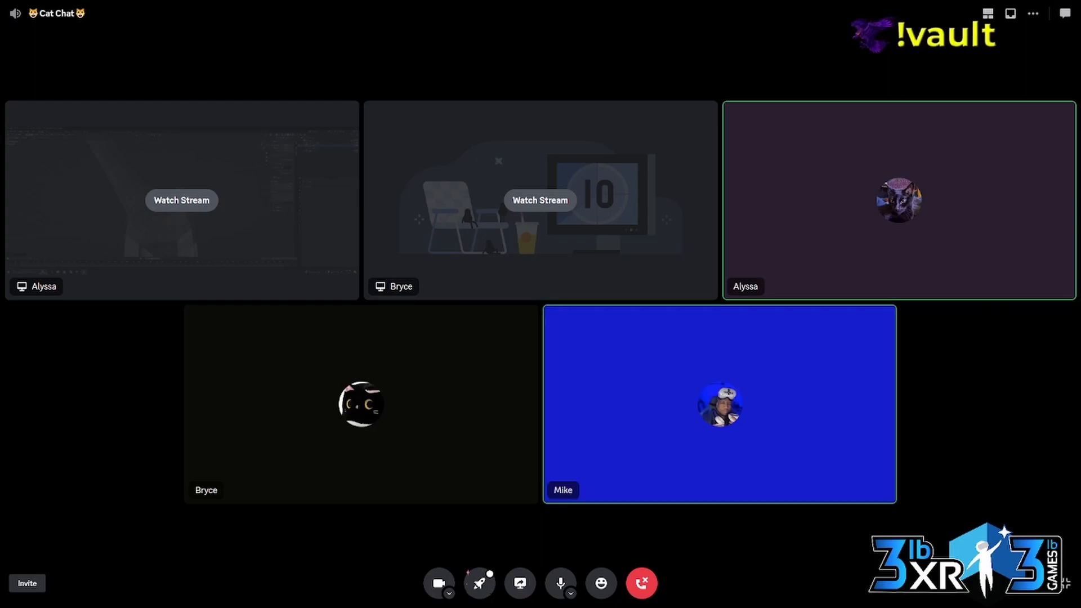
click(182, 201)
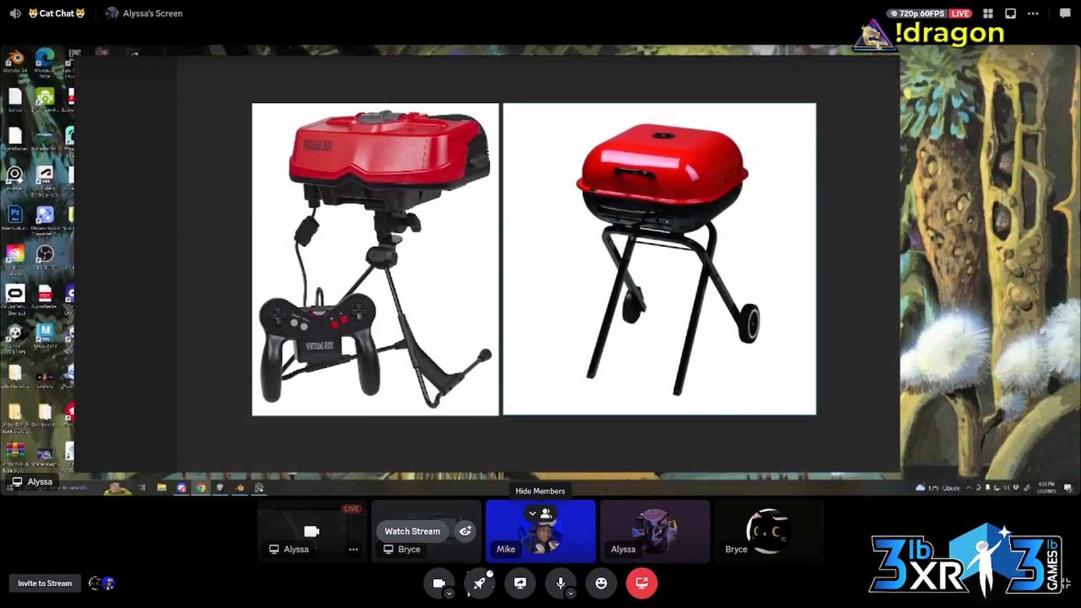
click(541, 513)
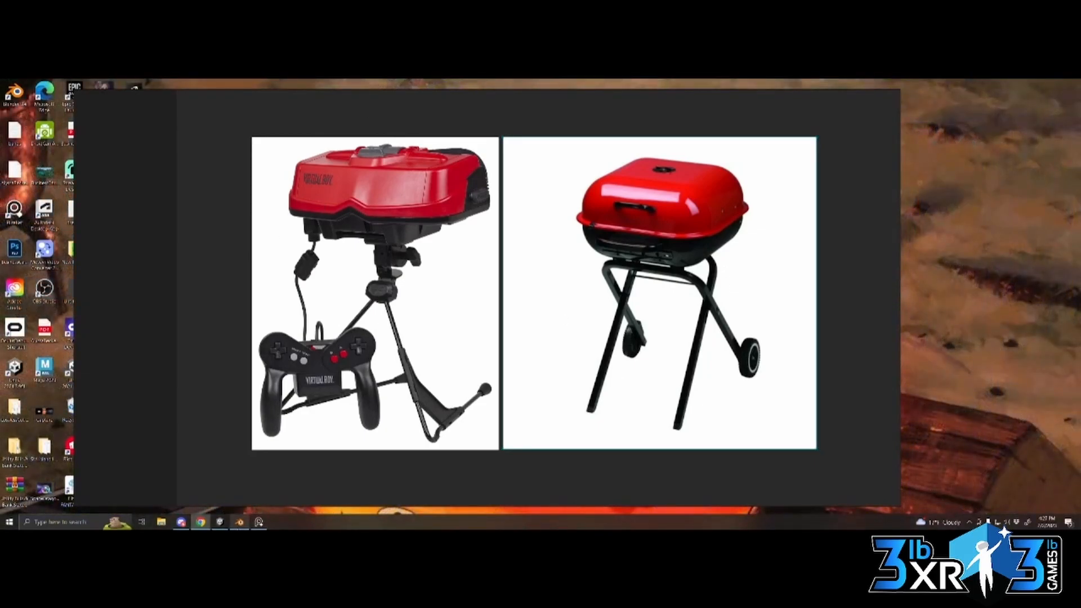
mouse_move(240, 525)
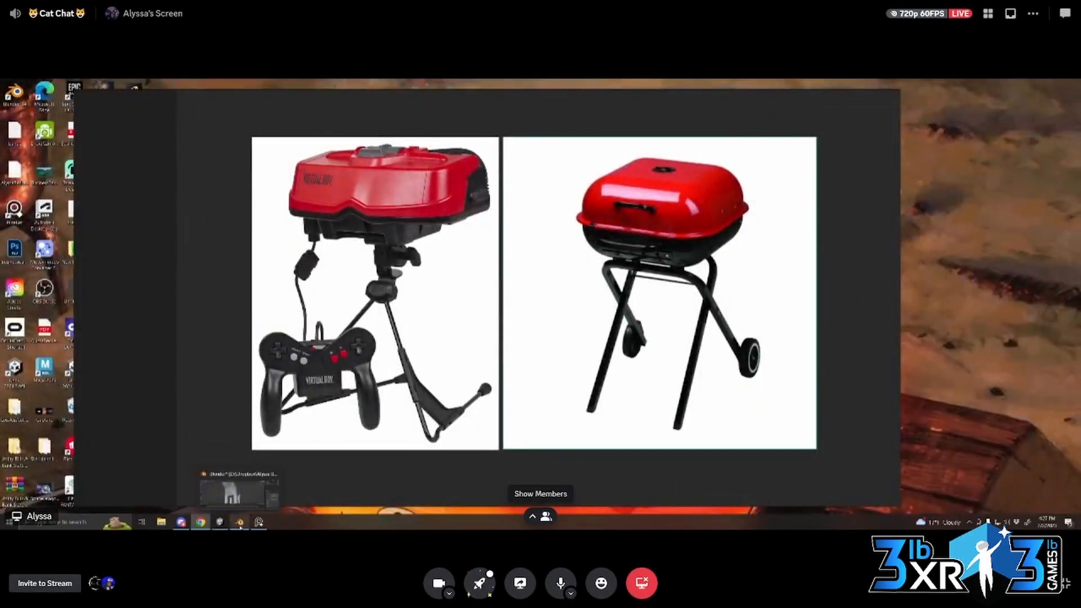
click(240, 522)
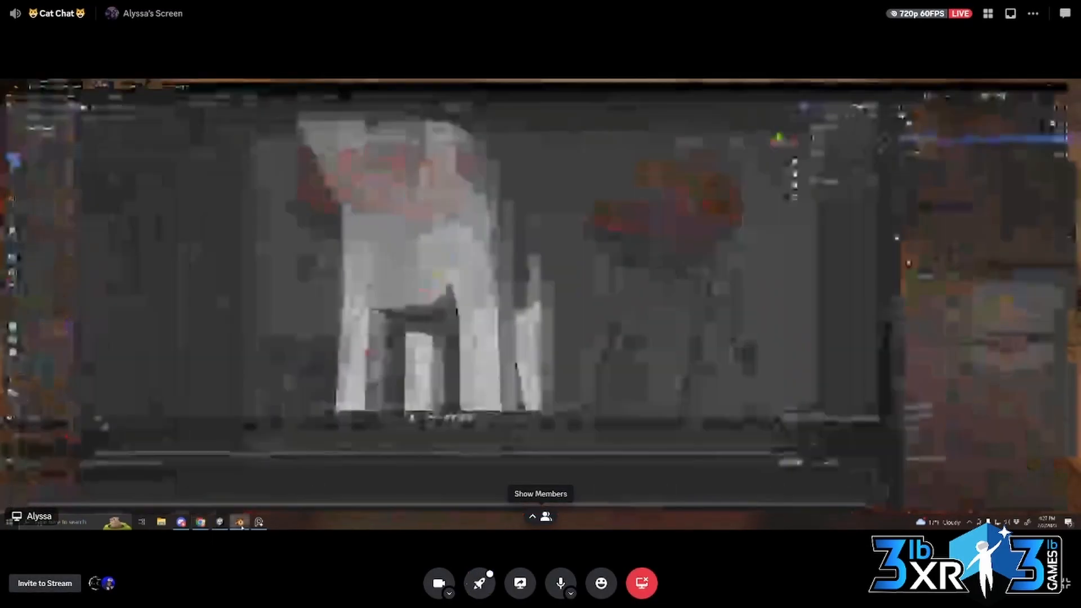
Return to the stream showing the Samus_HandOnHip clip, hide the call members, and play the clip through.
click(545, 517)
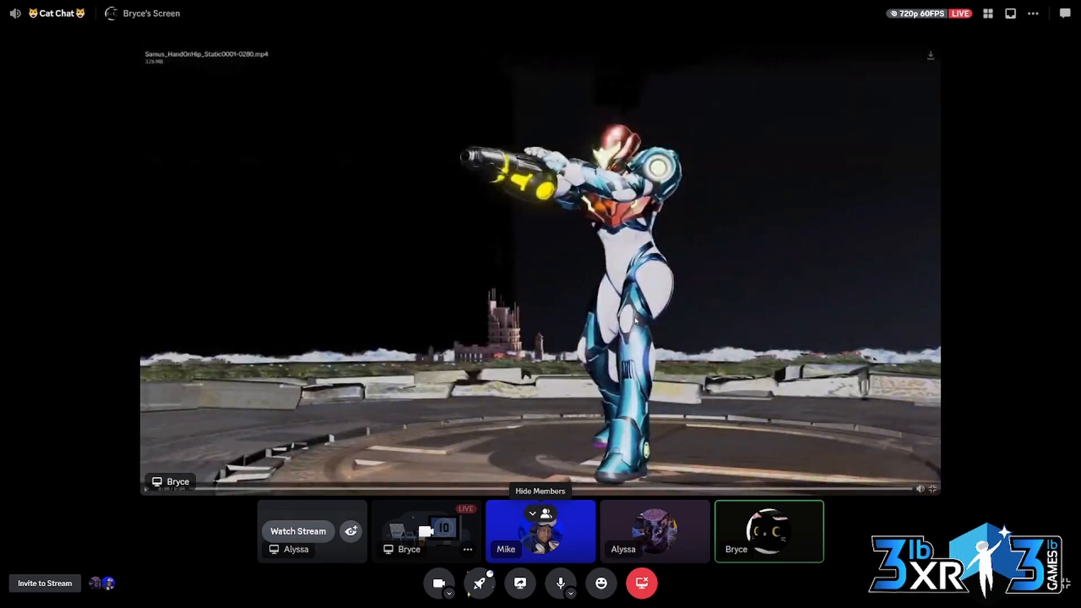
click(545, 513)
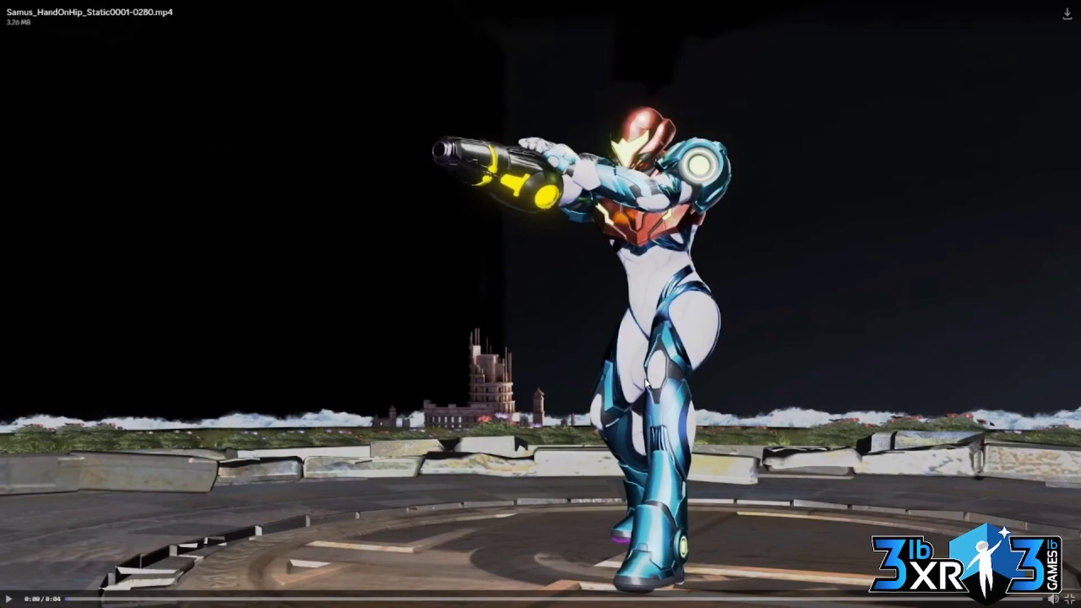
click(8, 600)
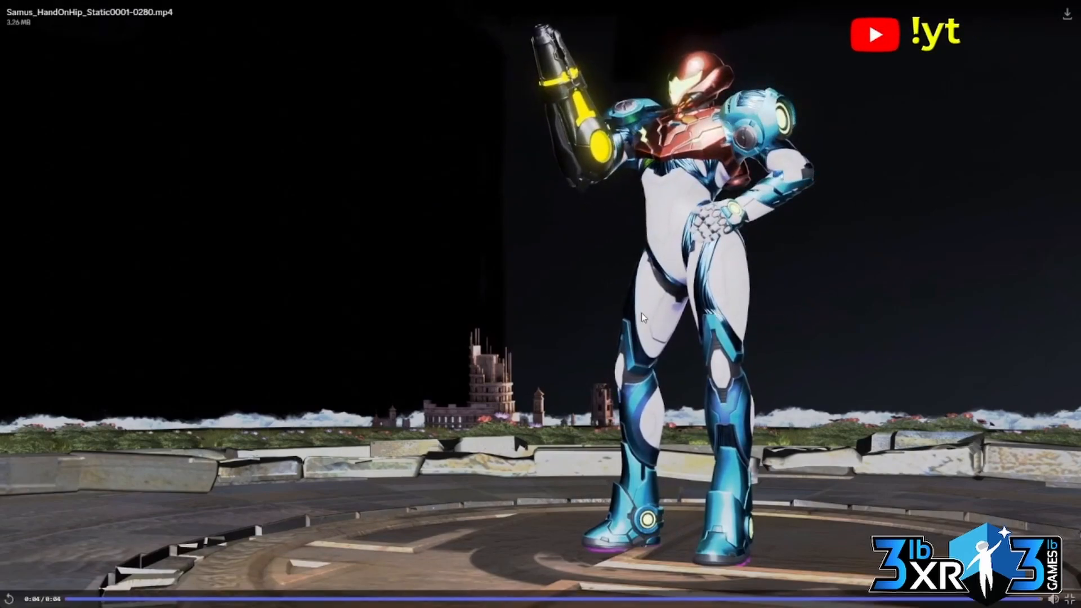
Play Samus_IdleToAim_Static0001-0080.mp4 in full screen, replay it several times, and return to the chat.
key(Escape)
click(332, 472)
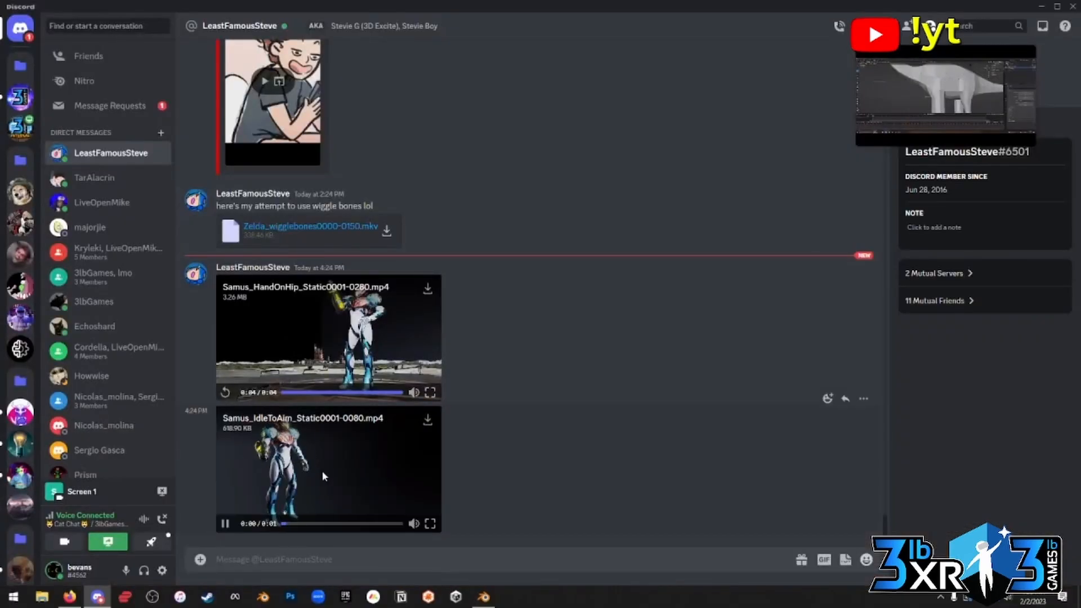
click(430, 523)
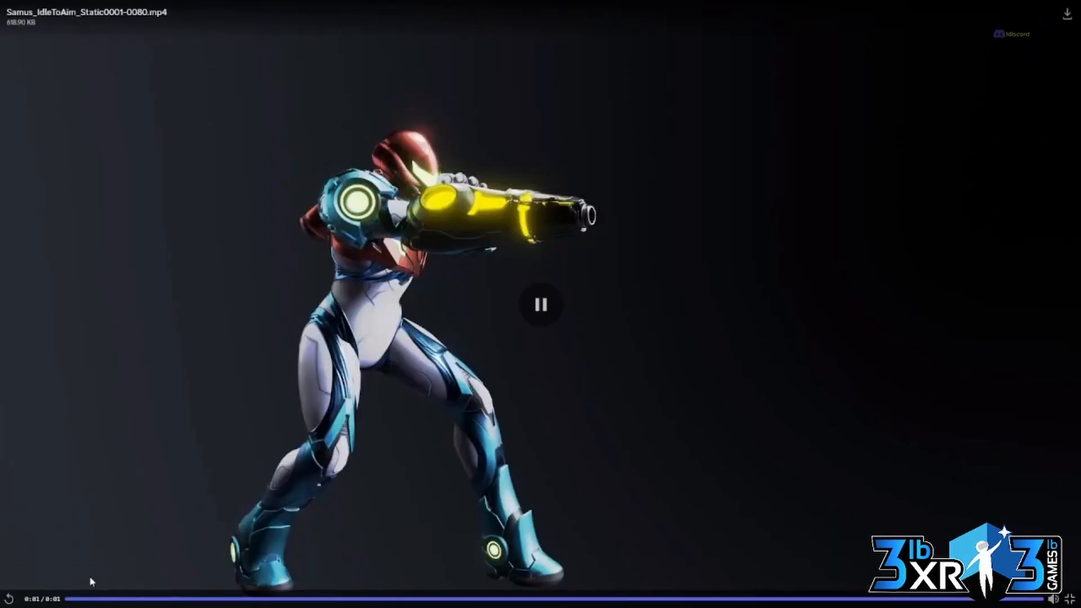
click(10, 599)
click(10, 599)
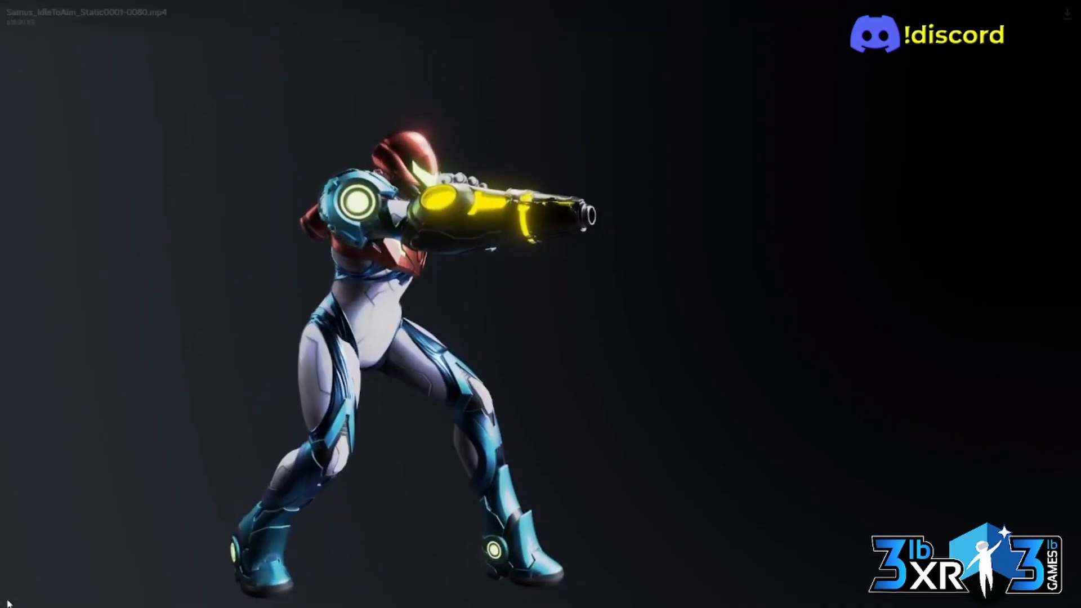
click(9, 600)
click(8, 601)
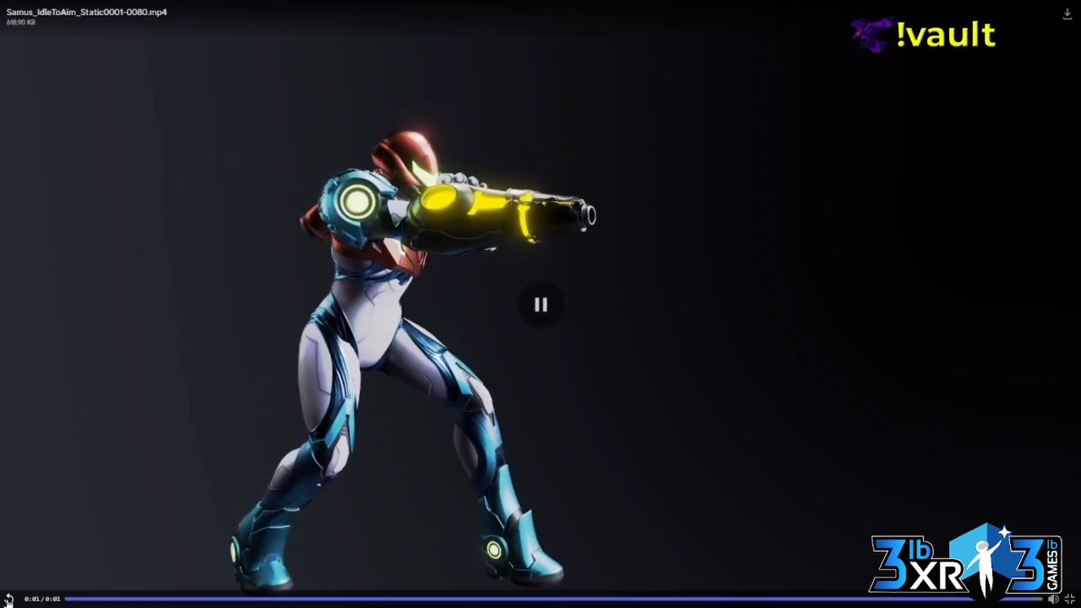
click(8, 601)
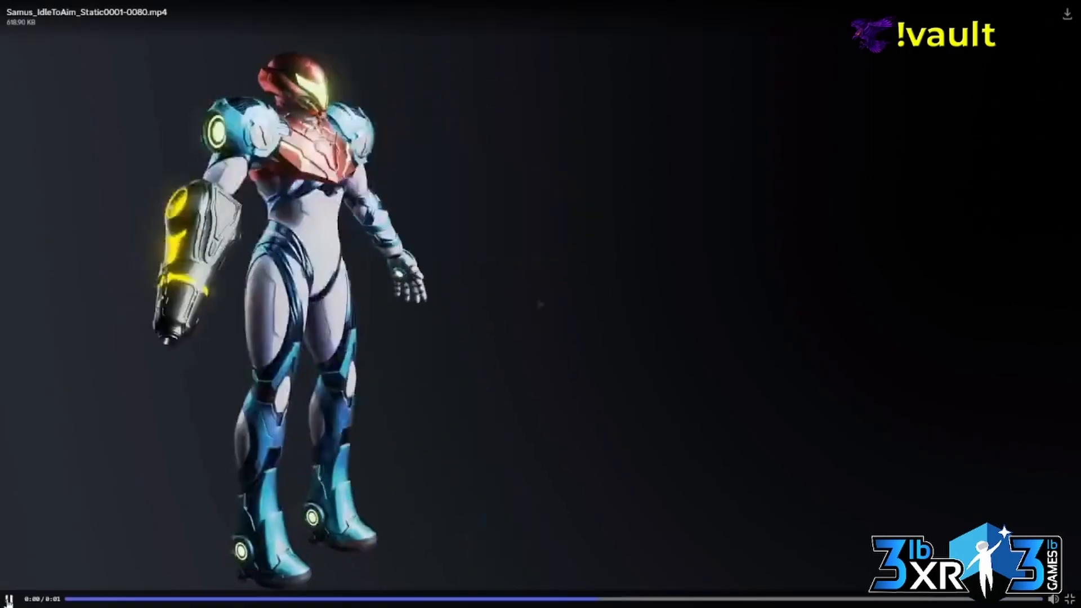
click(9, 600)
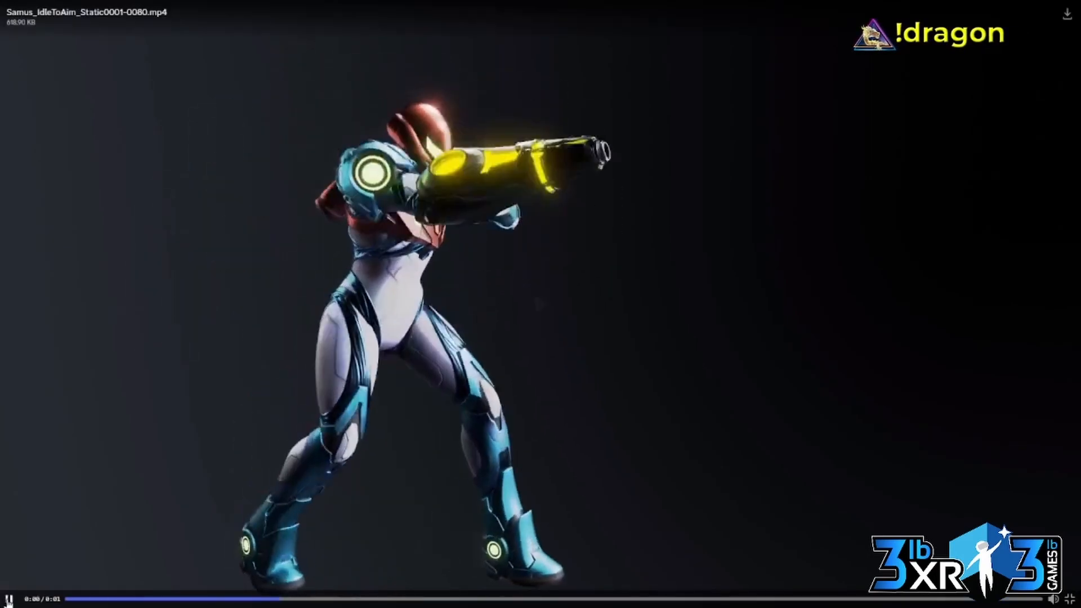
click(9, 600)
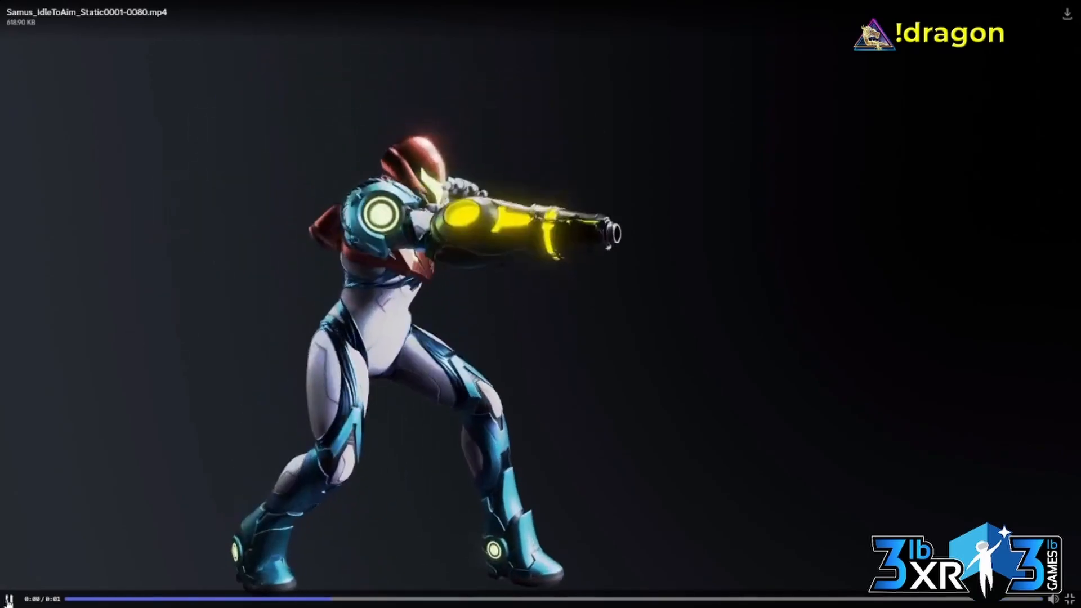
key(Escape)
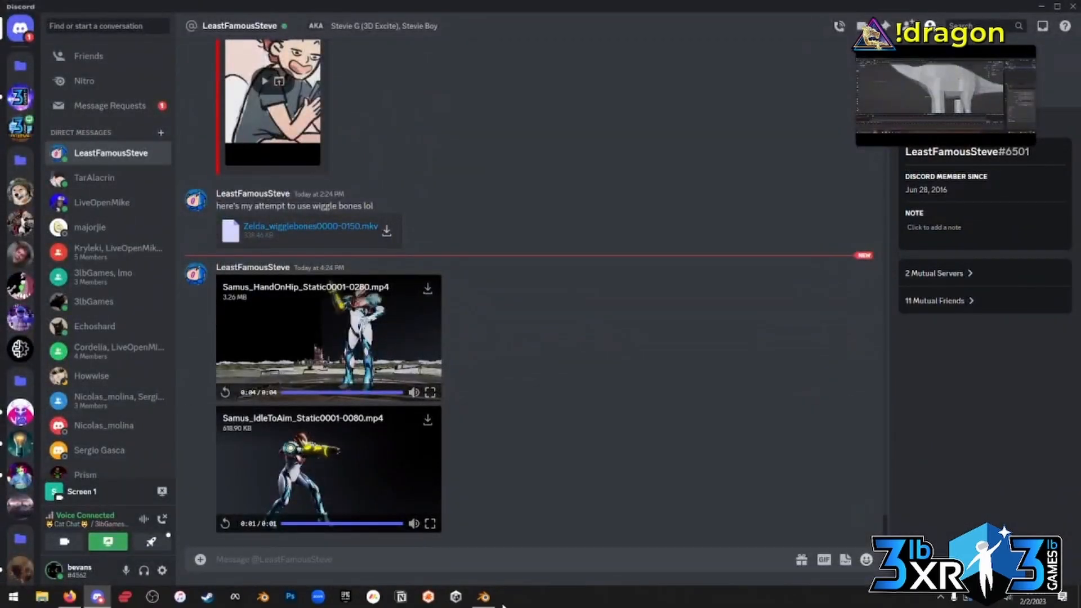
Switch to Blender, assign the Samus_Base action to the rig, and view the whole character.
click(484, 596)
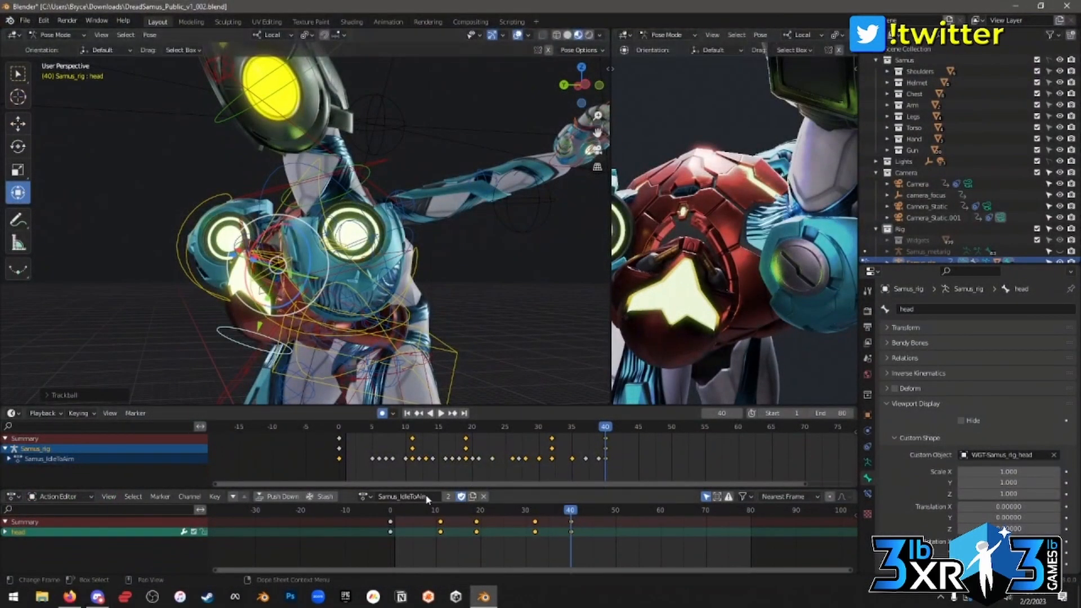
click(365, 496)
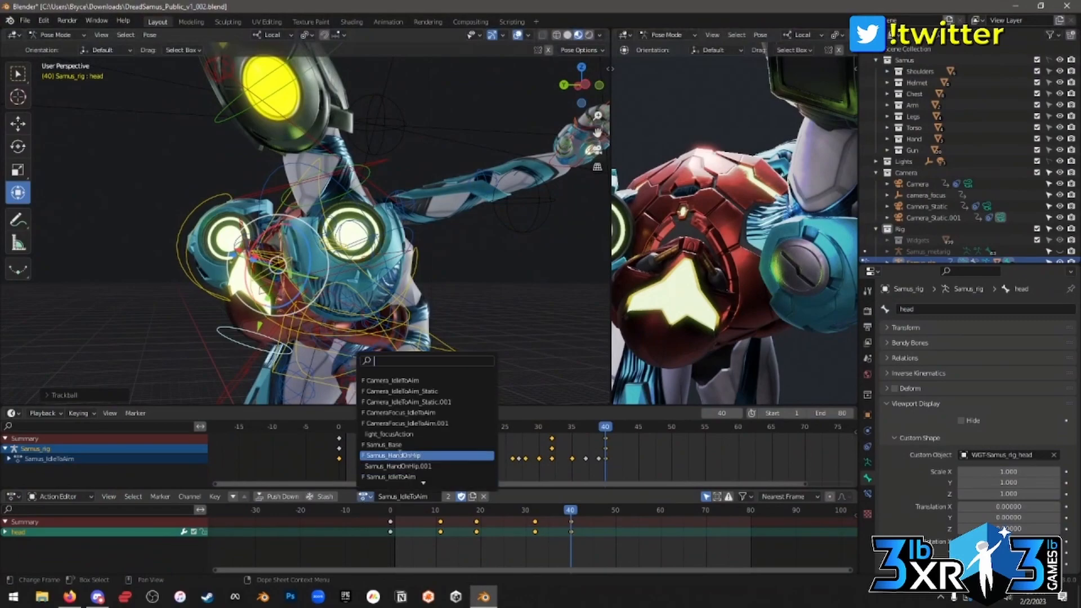
click(397, 445)
middle_drag(405, 361, 365, 318)
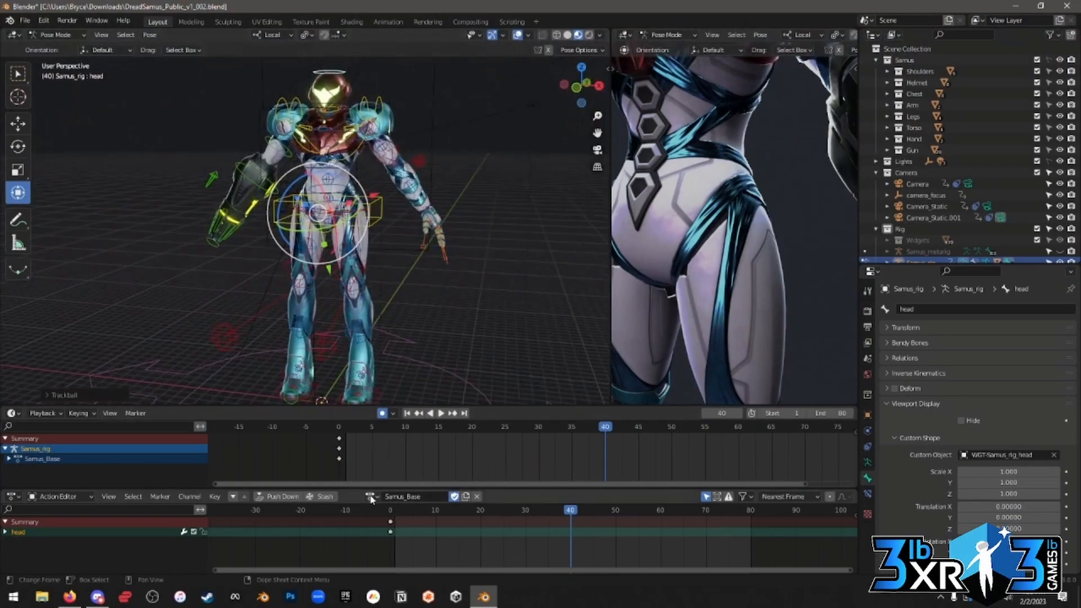
Assign the Samus_IdleToAim action to the rig and start the animation playback.
click(371, 496)
click(427, 477)
key(space)
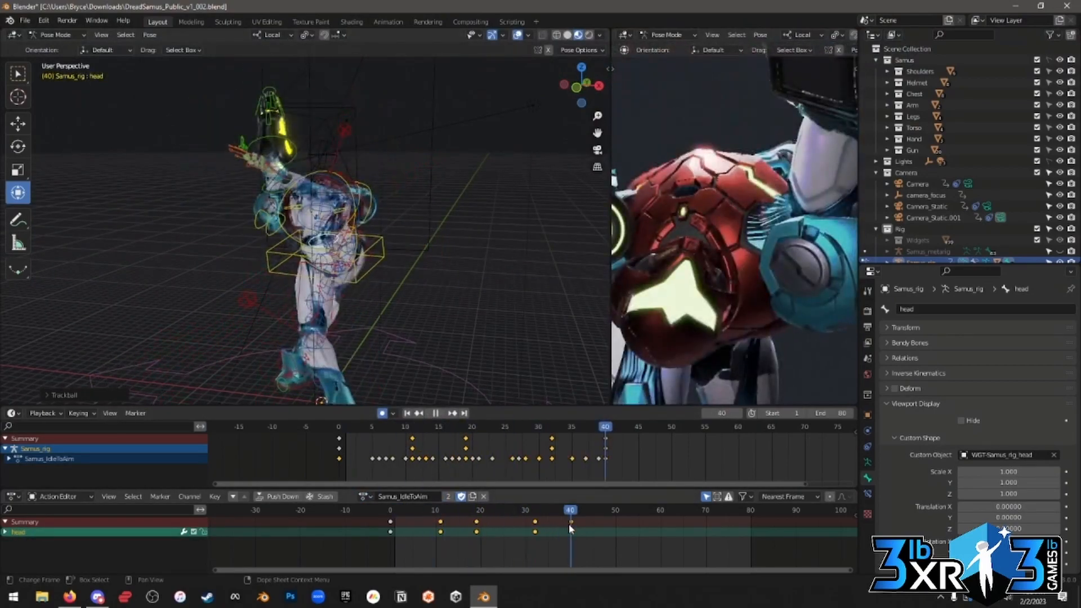
Replay the Samus_IdleToAim animation and stop playback at frame 41.
key(Escape)
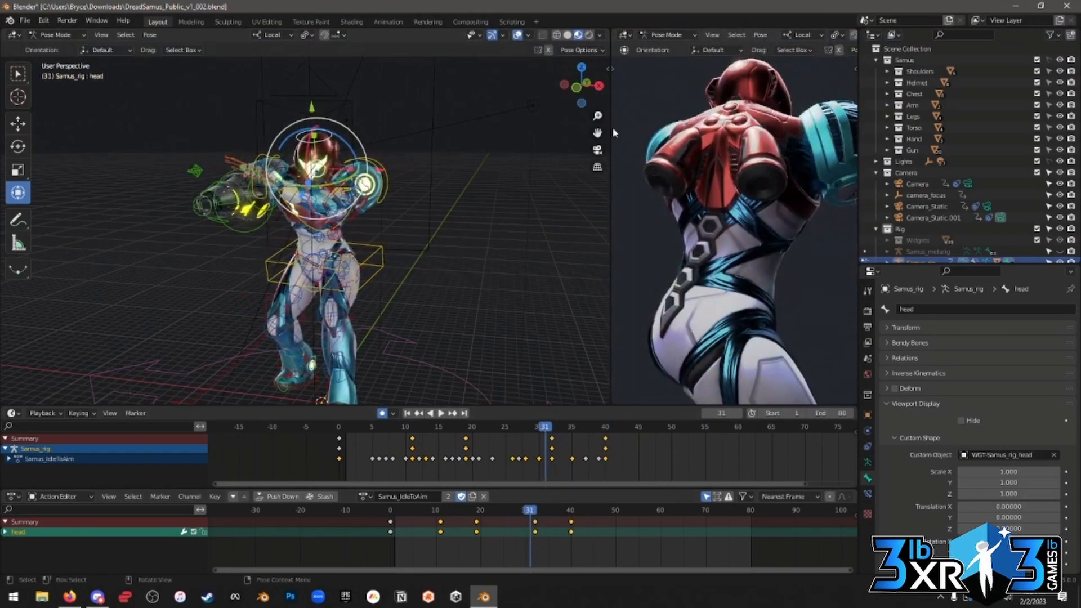
key(space)
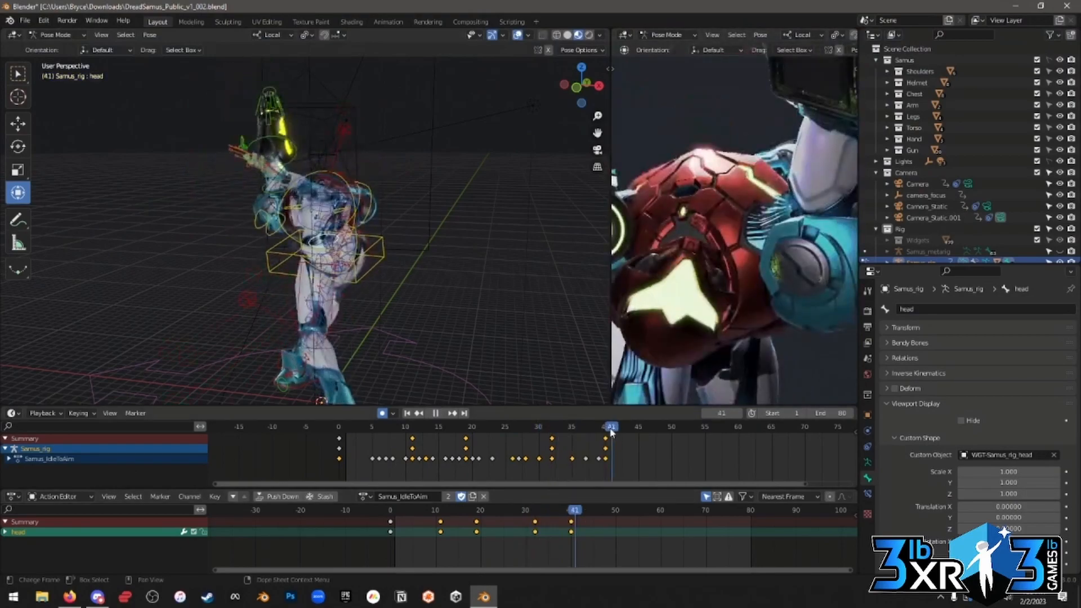
key(space)
Assign the Samus_HandOnHip action to the rig, go to frame 30, and bring the whole character into both viewports.
click(372, 495)
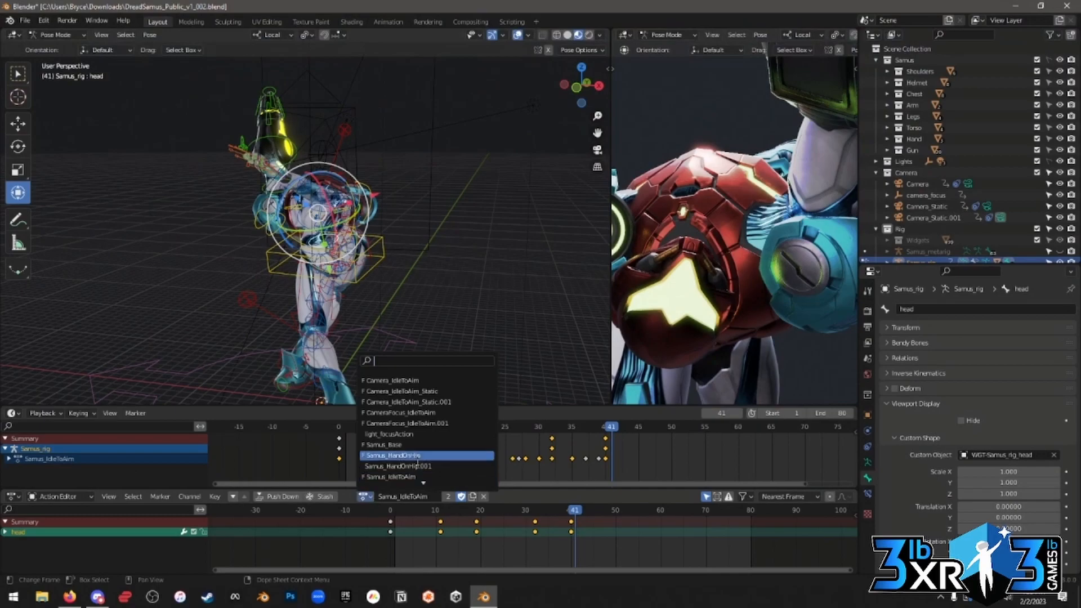
click(429, 454)
middle_drag(454, 346, 407, 339)
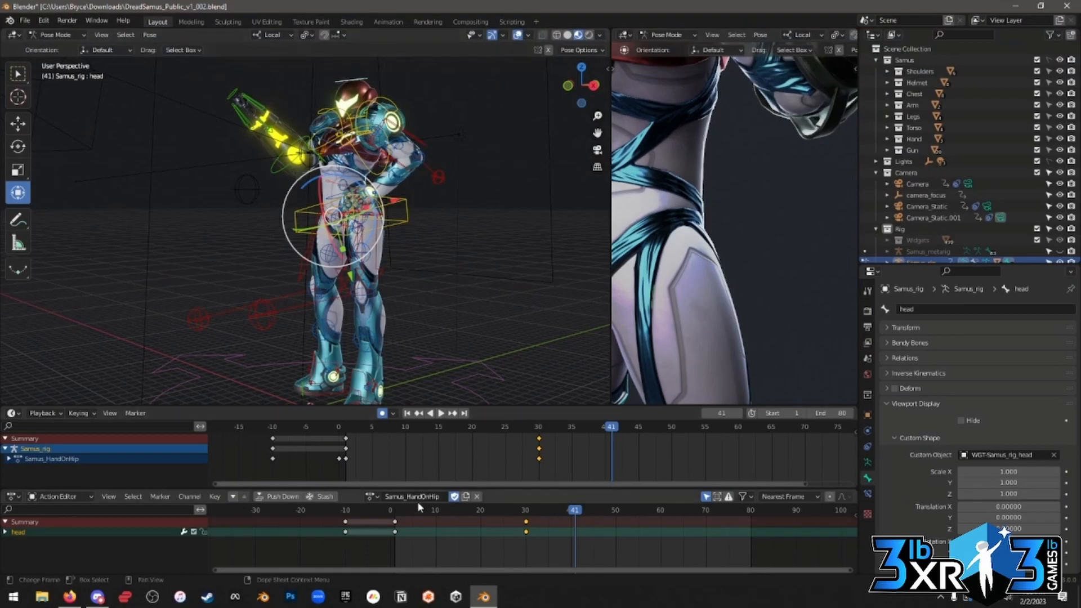
drag(425, 507, 525, 524)
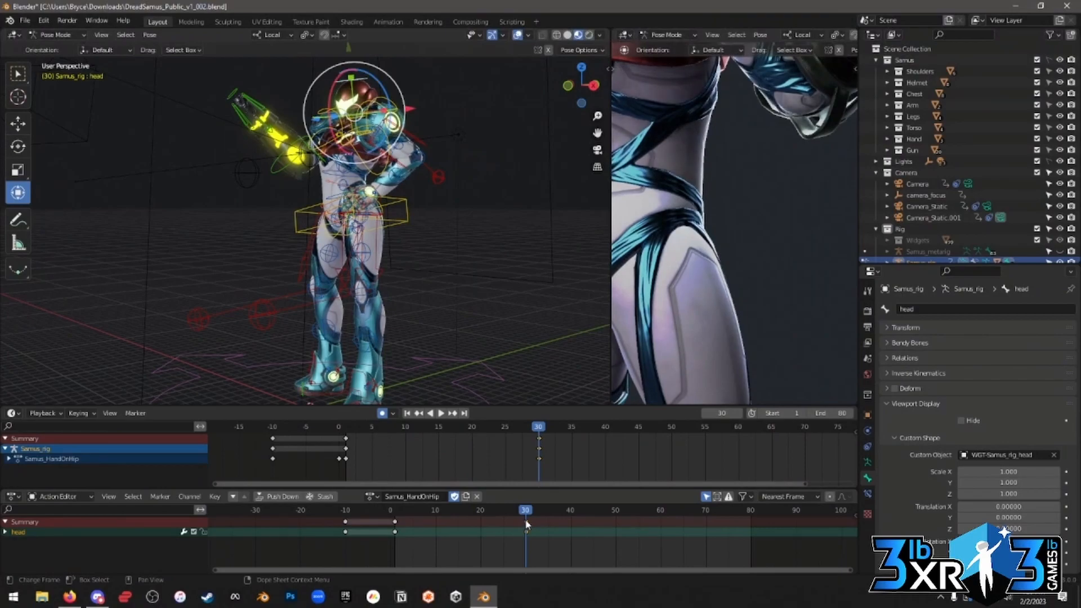
middle_drag(723, 271, 737, 252)
scroll(730, 259, up, 3)
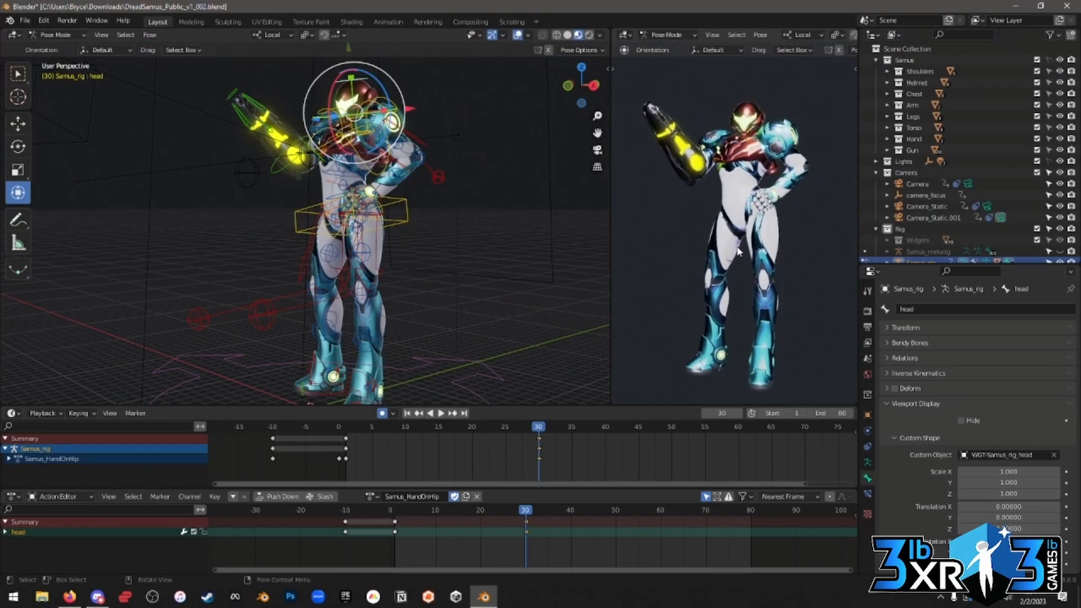
Open the recent file Zelda_rig_VERSION2.blend without saving the Samus file.
click(25, 20)
click(10, 21)
click(21, 21)
click(20, 22)
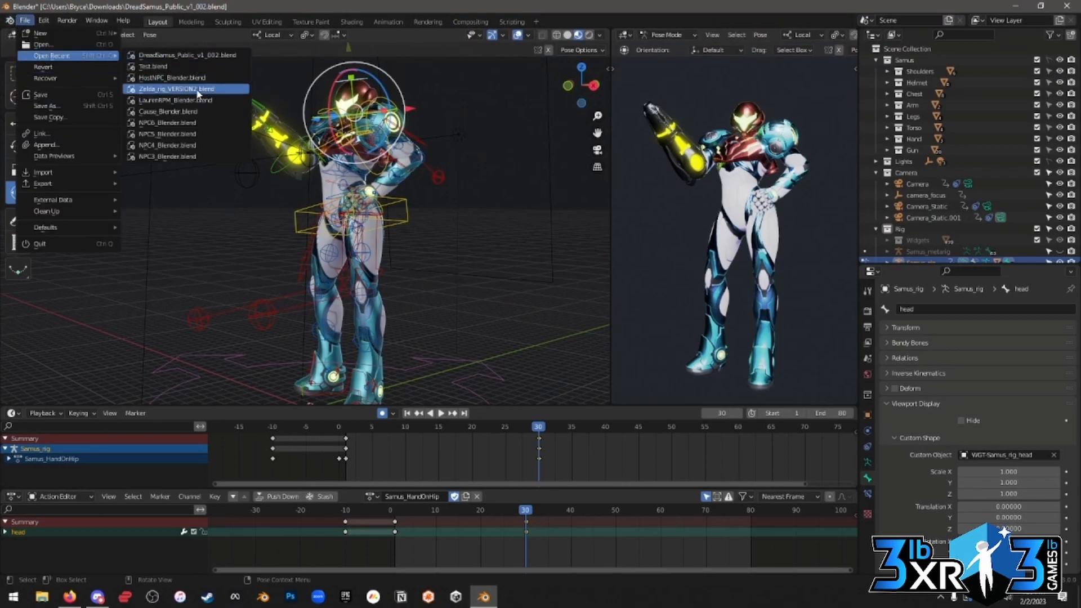
click(186, 101)
click(561, 319)
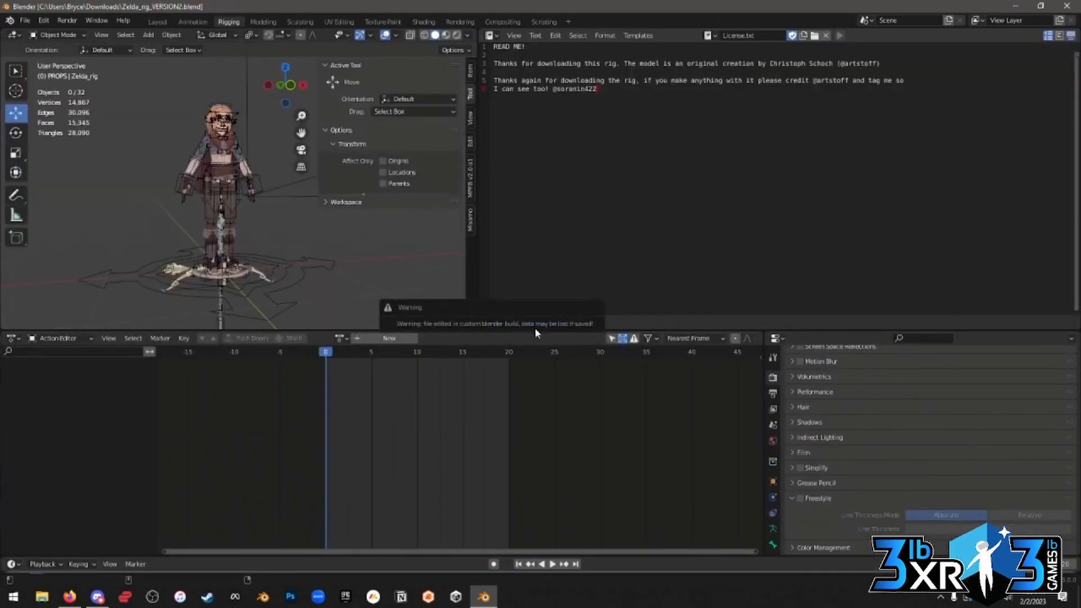
Enlarge the 3D viewport over the text and action editors, hide the overlays, and frame the Zelda character.
drag(345, 331, 383, 403)
drag(479, 299, 861, 325)
mouse_move(563, 294)
middle_down()
mouse_move(515, 311)
mouse_move(544, 303)
middle_up()
scroll(516, 311, up, 2)
click(767, 35)
middle_drag(428, 140, 504, 401)
drag(503, 401, 503, 497)
shift+middle_drag(501, 306, 511, 288)
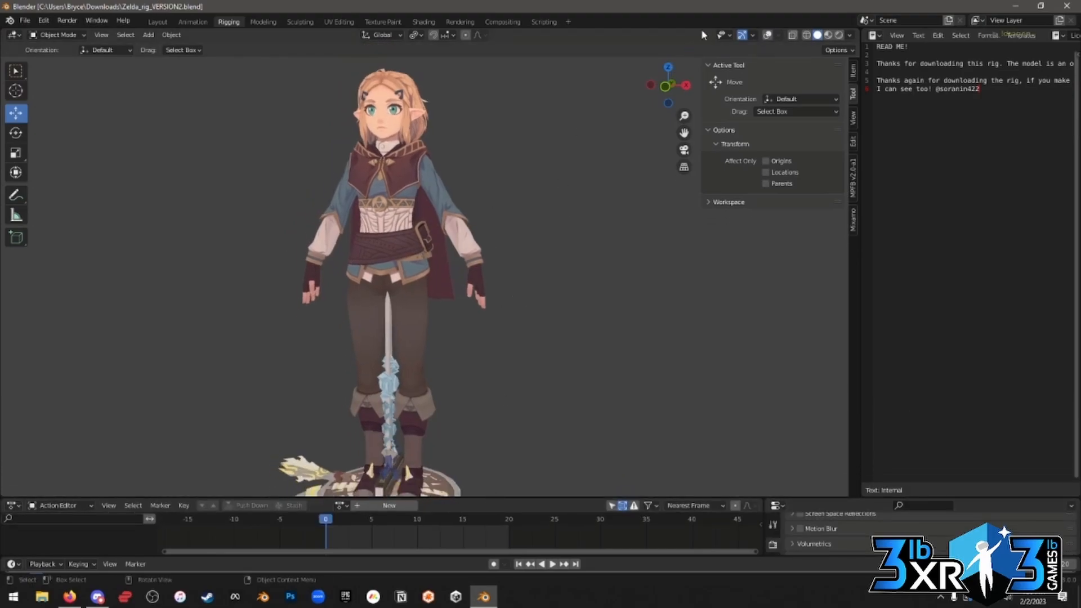
Show the overlays again, select the Zelda rig, and switch it to Pose Mode with the head in close view.
click(767, 35)
middle_drag(540, 198, 519, 289)
scroll(529, 221, up, 2)
scroll(479, 219, up, 1)
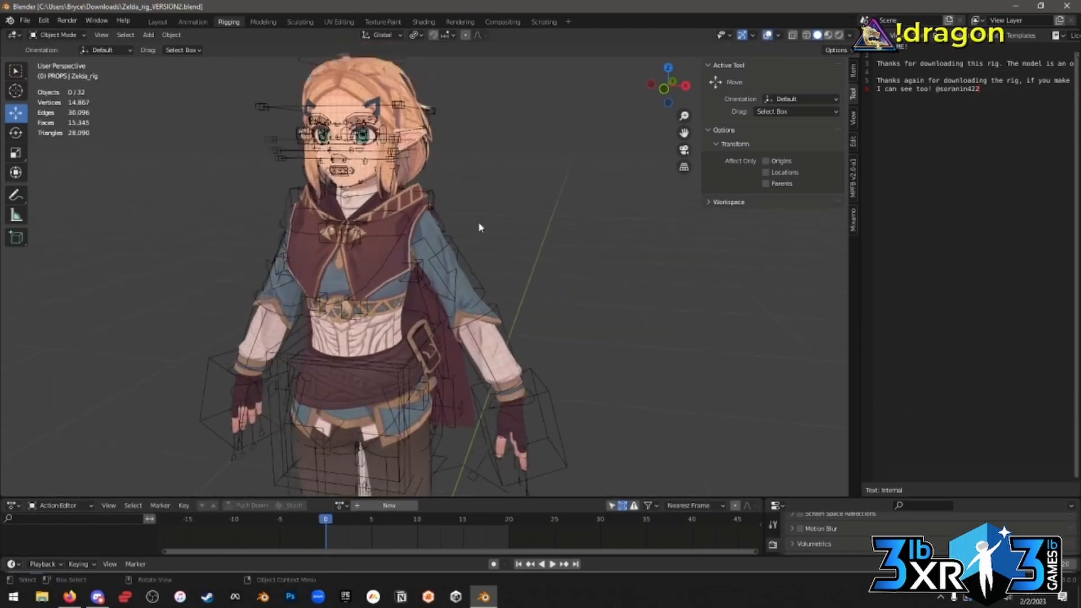
click(482, 261)
middle_drag(478, 181, 571, 237)
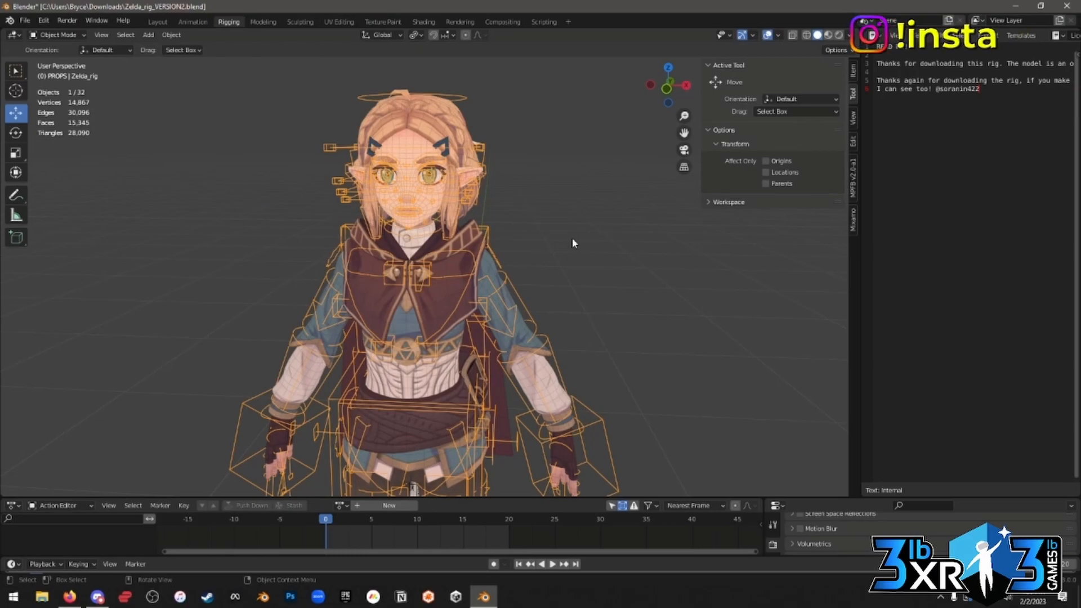
scroll(575, 241, up, 5)
middle_drag(562, 168, 639, 294)
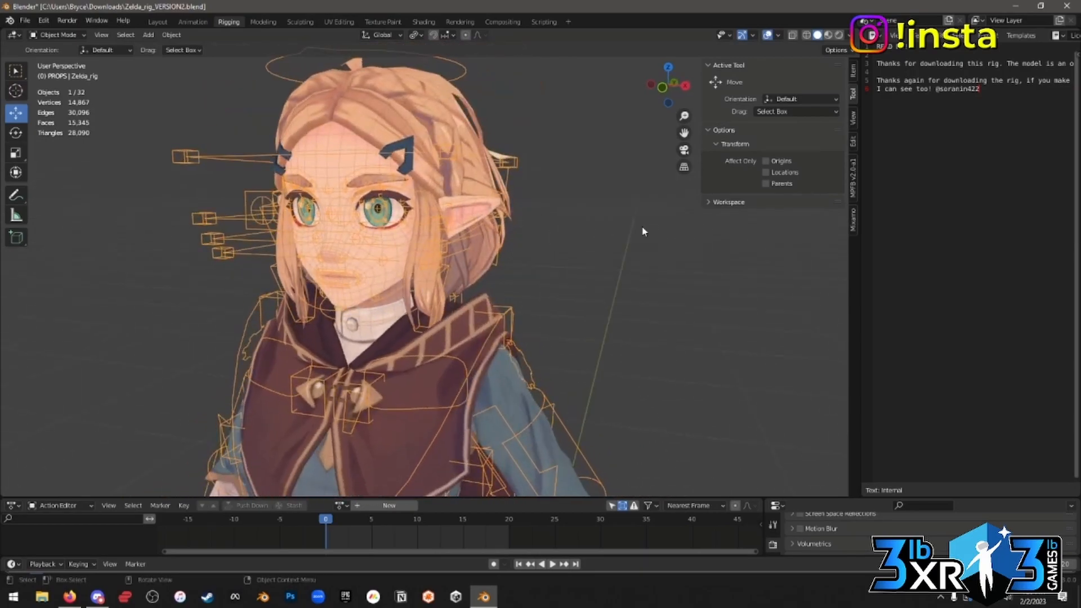
mouse_move(283, 228)
middle_down()
mouse_move(344, 228)
mouse_move(250, 220)
mouse_move(275, 225)
middle_up()
key(ctrl+Tab)
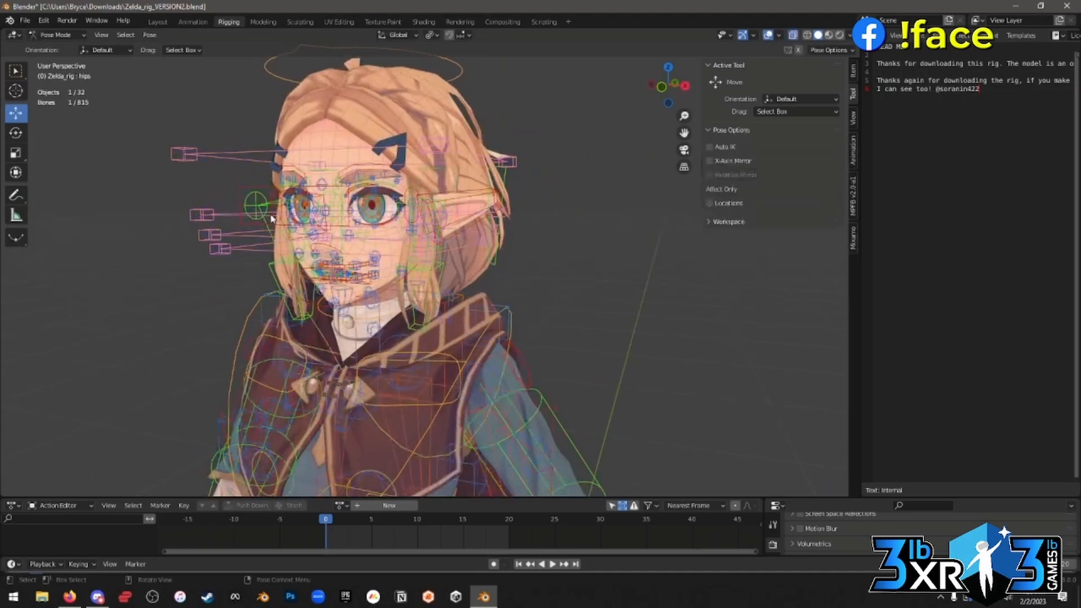
scroll(338, 242, up, 3)
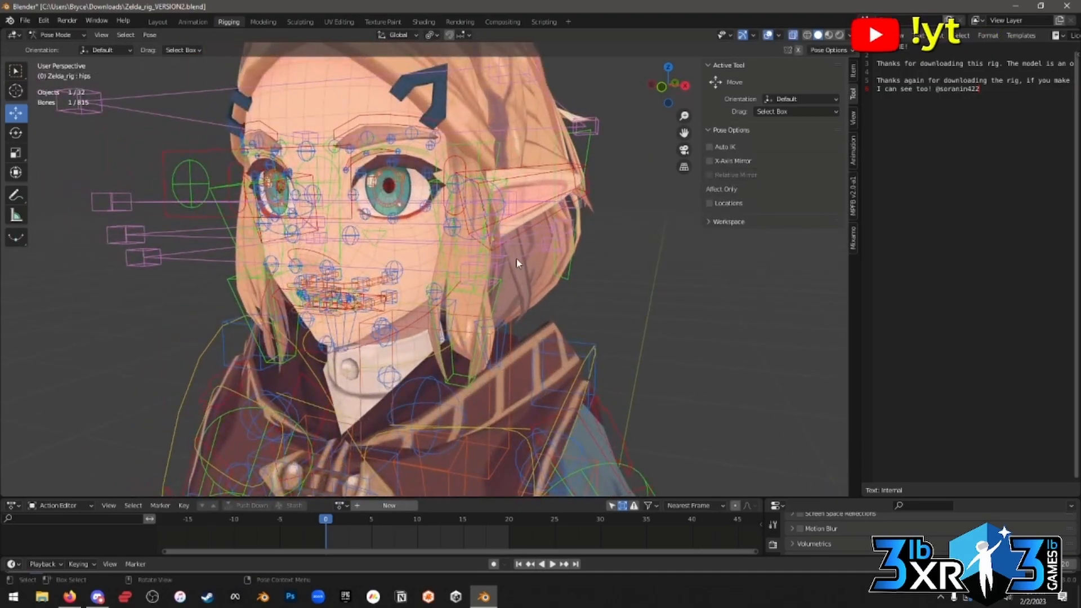
Try moving the eye-look-master bone in different directions to test the eye tracking, cancelling each move.
click(194, 181)
key(g)
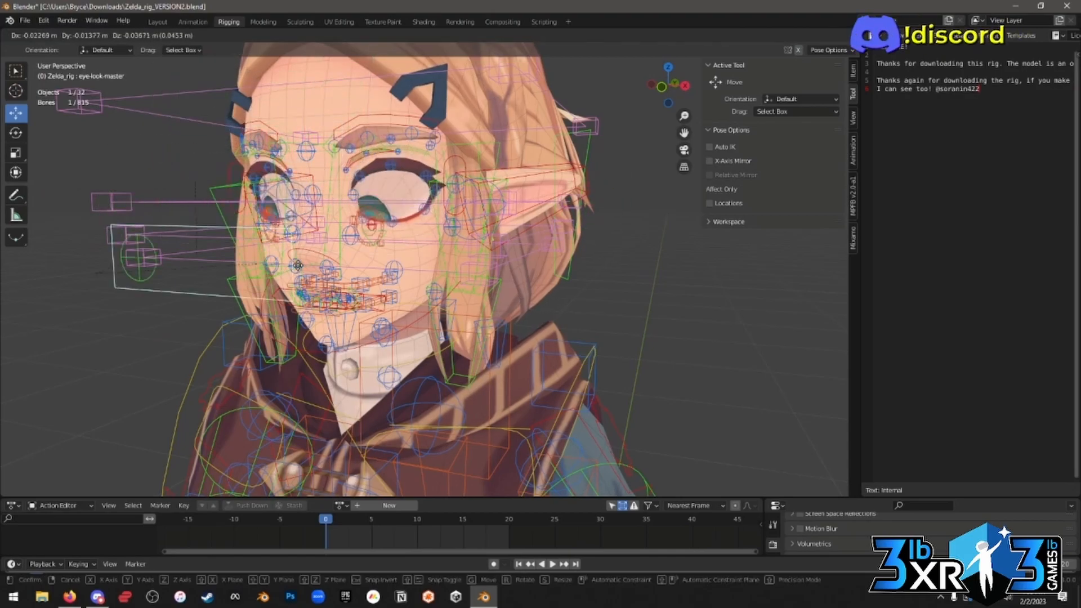
right_click(322, 219)
scroll(410, 195, up, 1)
shift+middle_drag(410, 194, 445, 214)
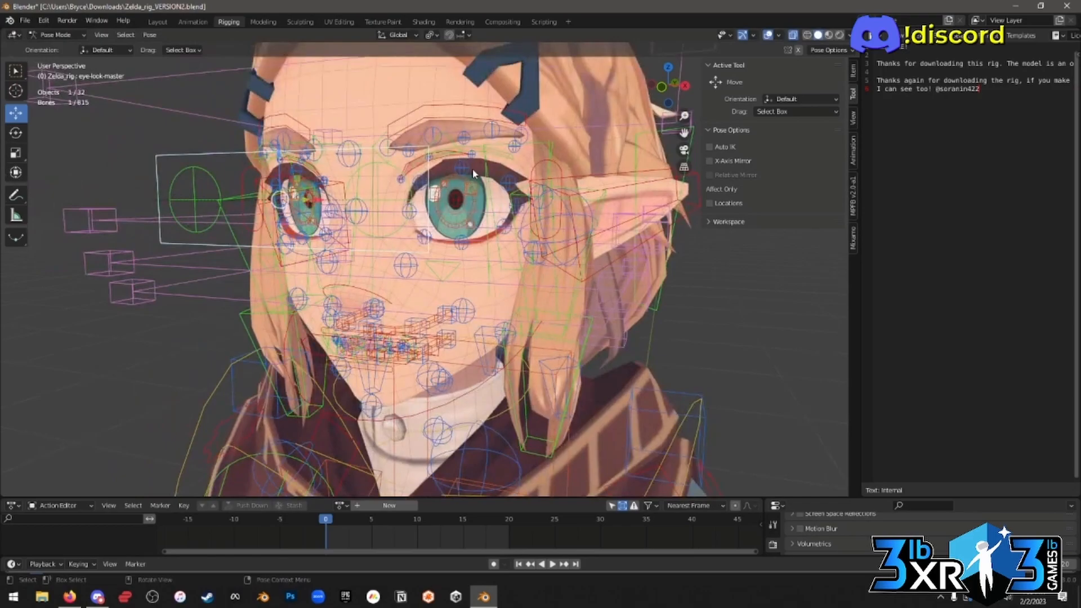
key(g)
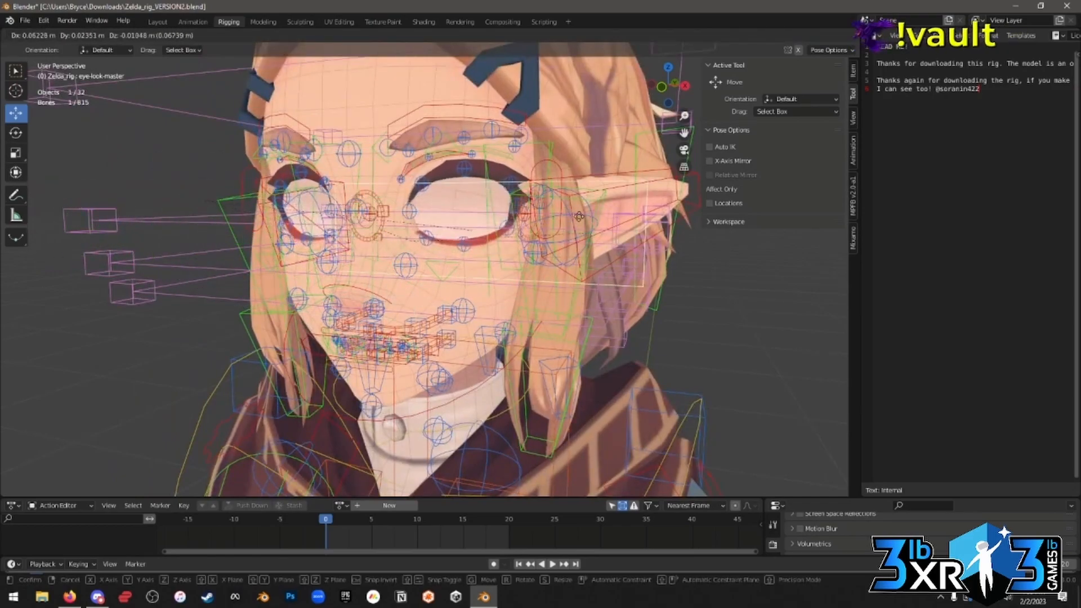
click(376, 233)
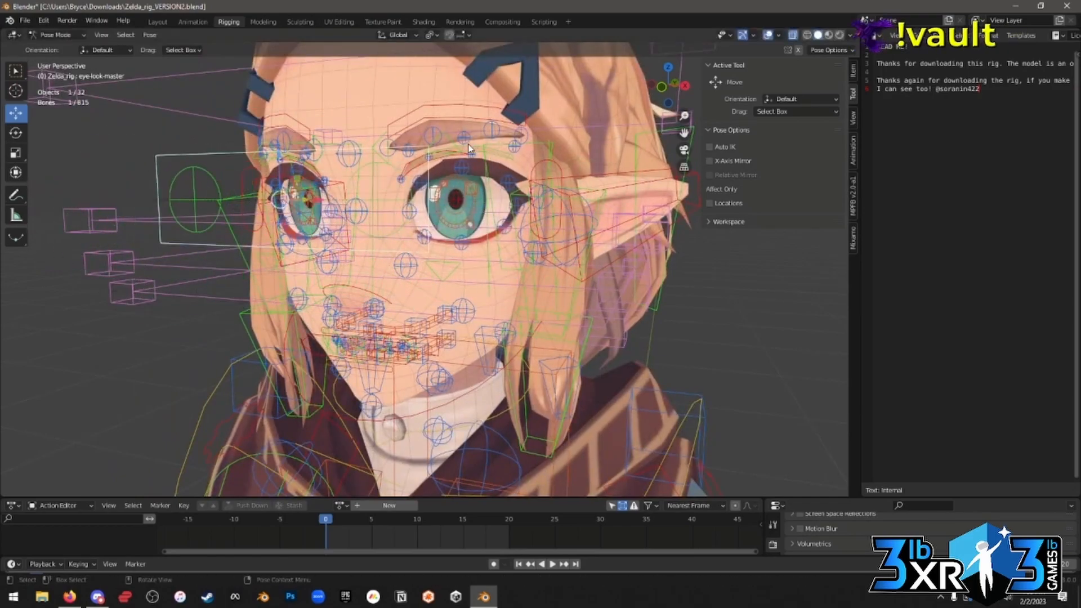
middle_drag(471, 178, 445, 186)
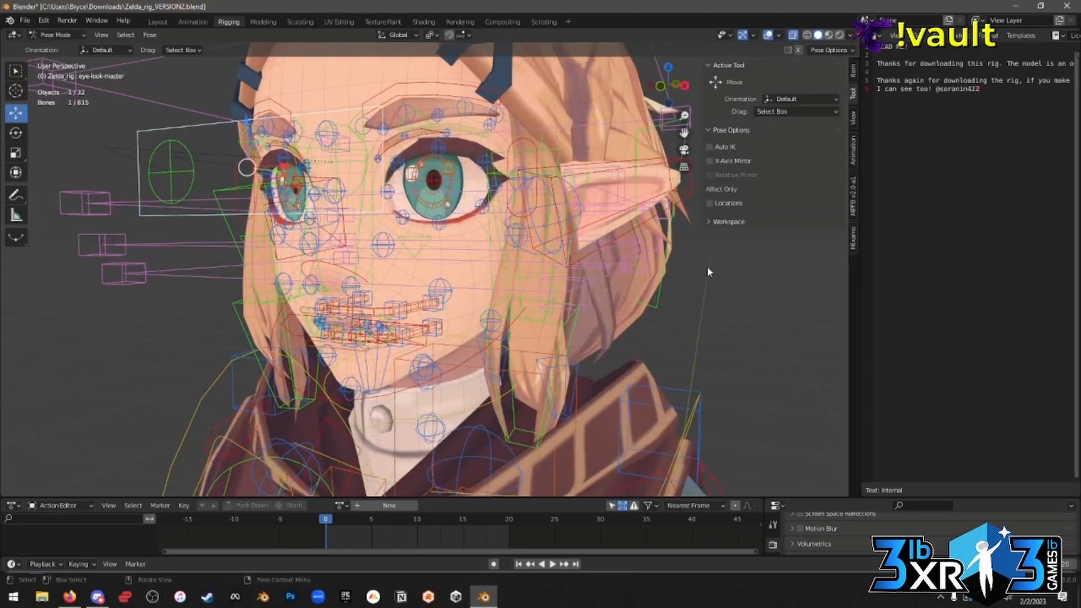
Open the rig layer controls and hide every bone layer except Root.
click(853, 69)
scroll(771, 299, down, 1)
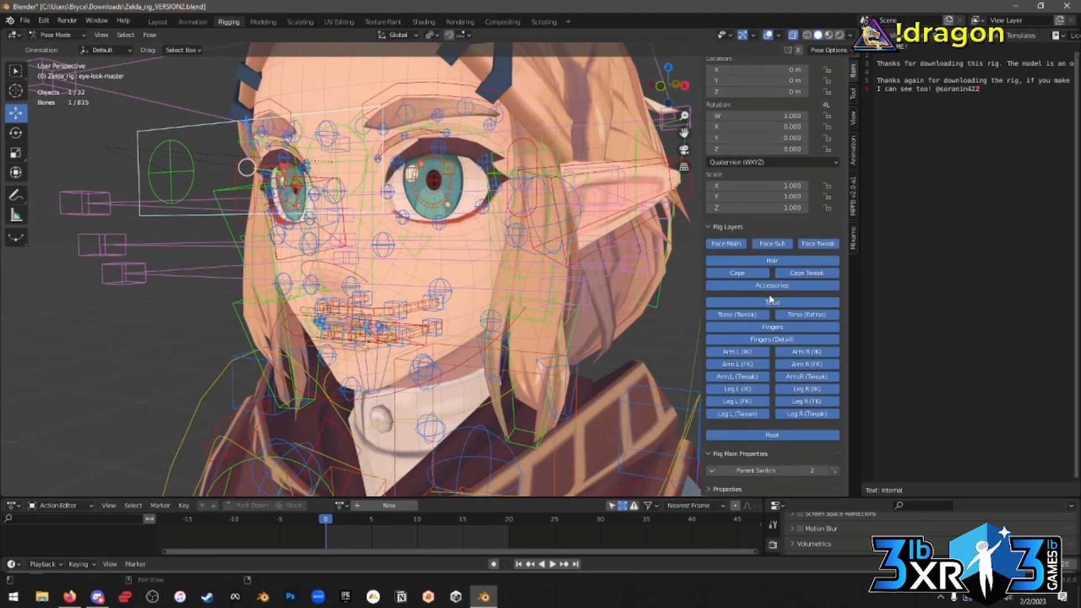
click(744, 401)
click(737, 414)
drag(784, 414, 726, 243)
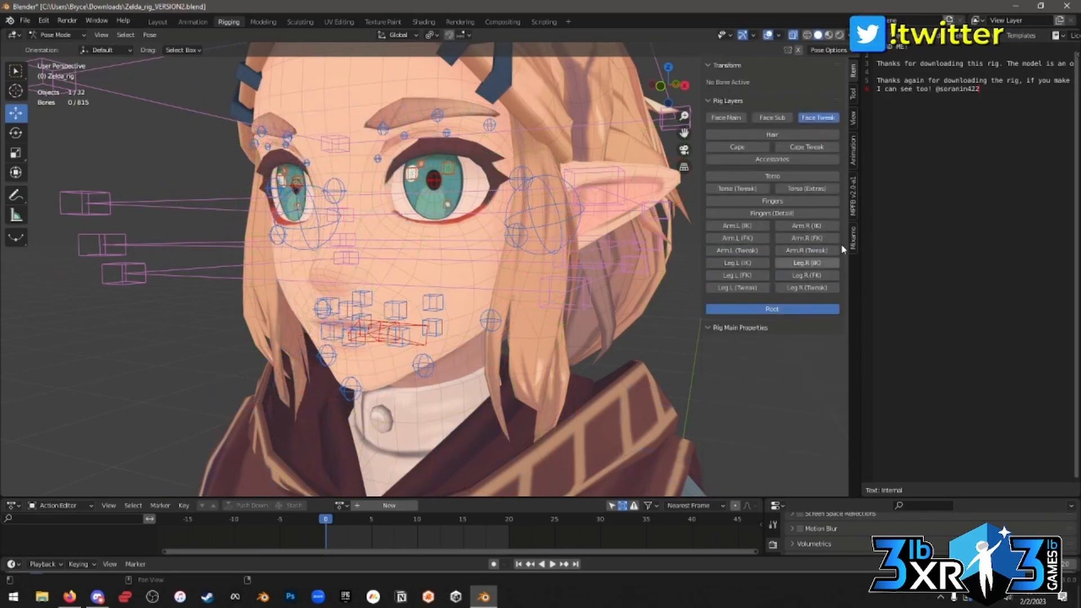
click(818, 117)
View the character without its controls, then show the Cape layer briefly and hide it again.
scroll(483, 238, down, 6)
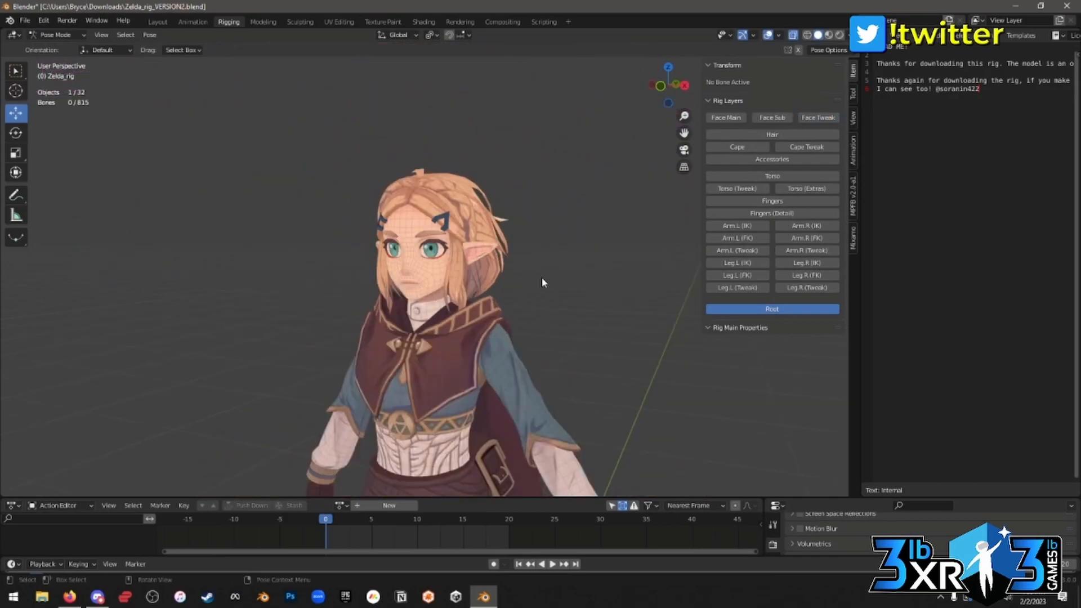
scroll(550, 212, down, 2)
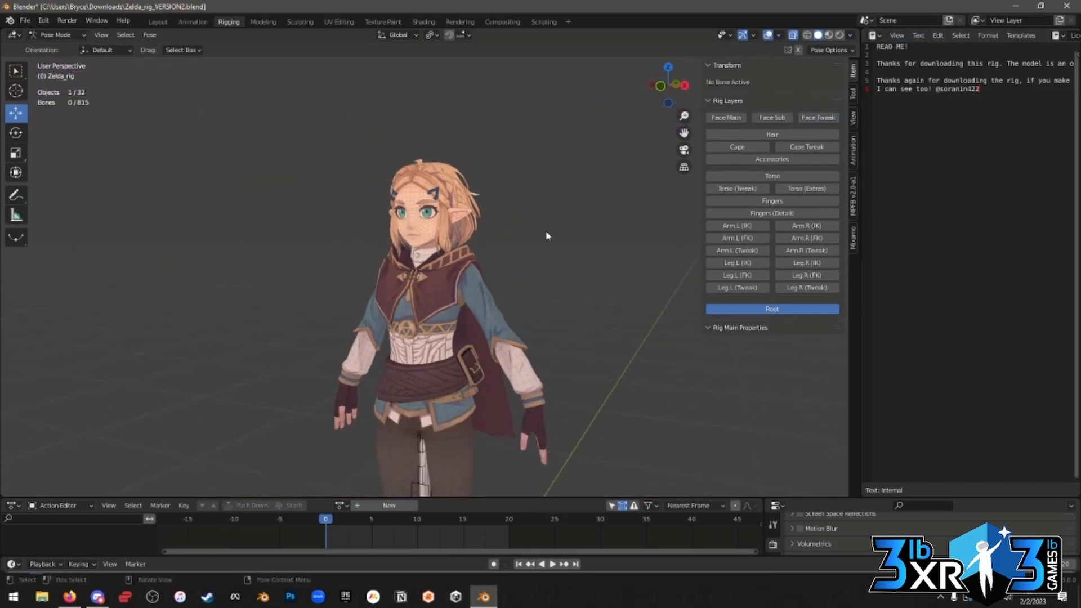
scroll(577, 182, down, 2)
scroll(598, 177, up, 1)
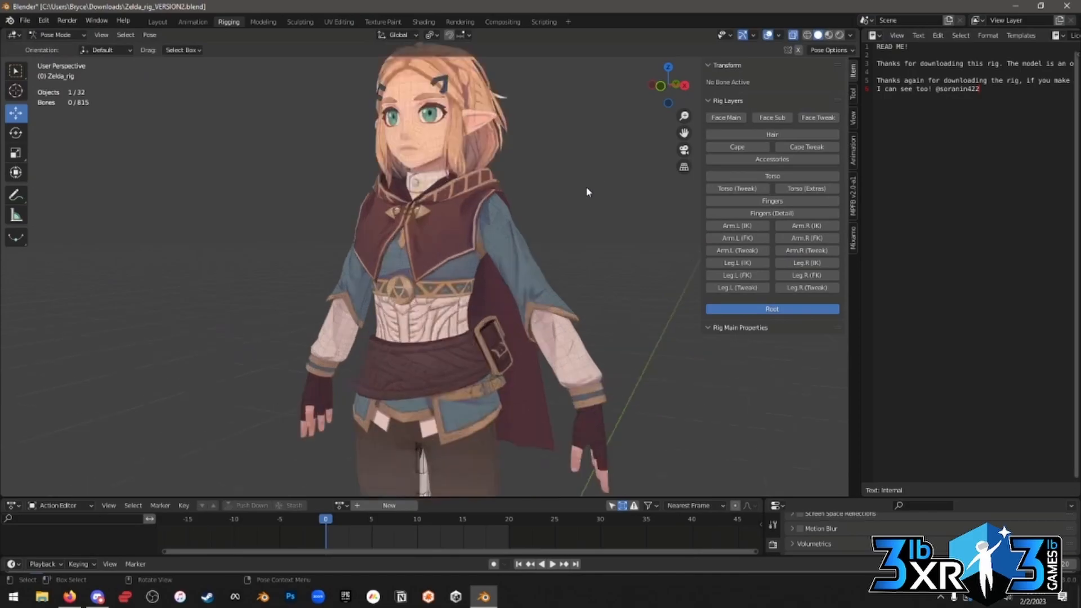
scroll(586, 188, up, 1)
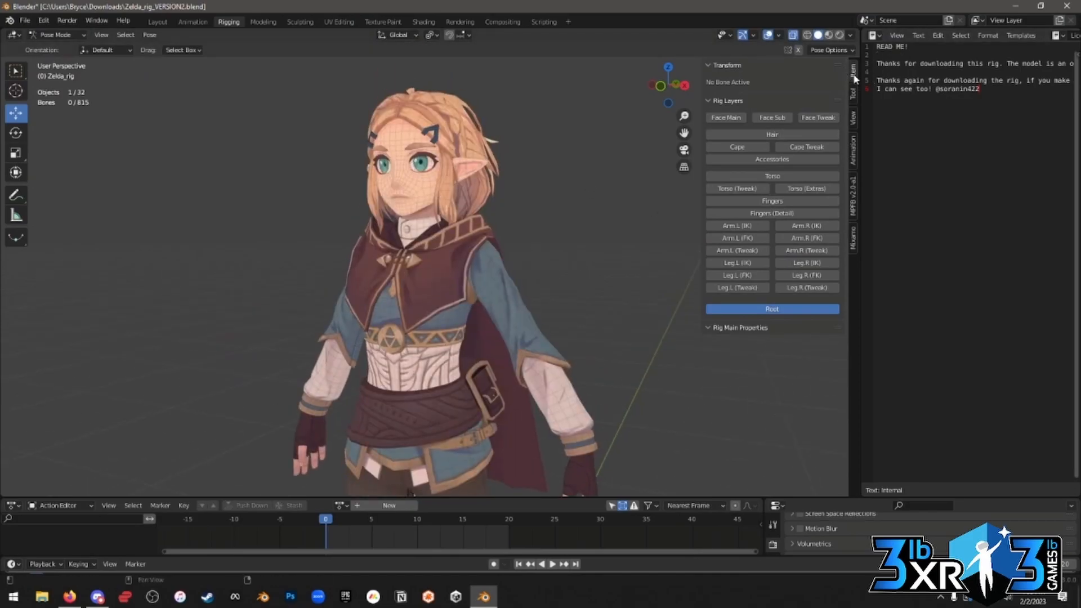
click(750, 149)
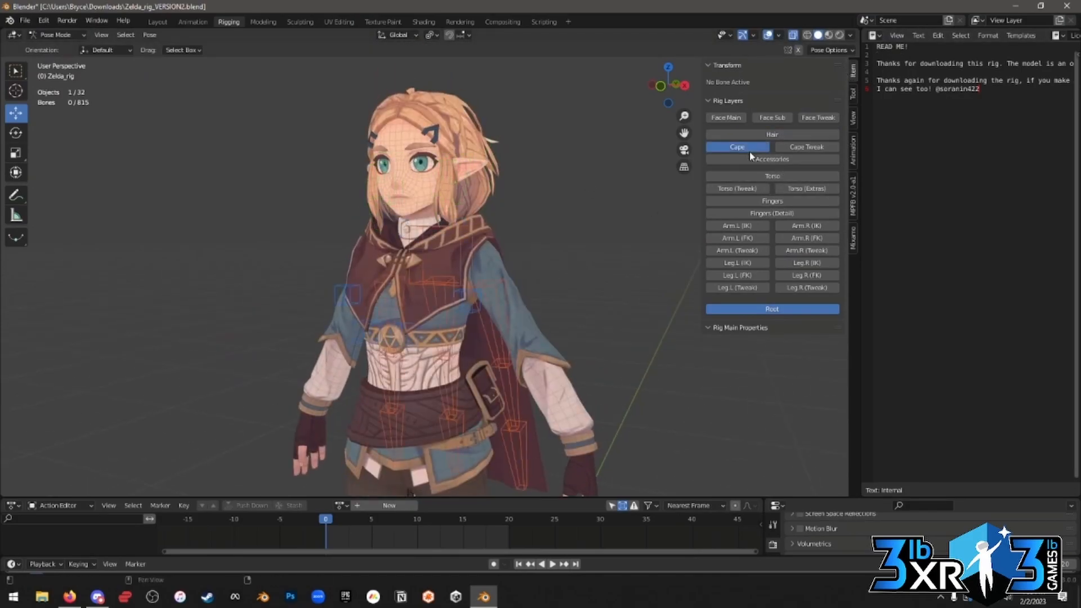
click(749, 150)
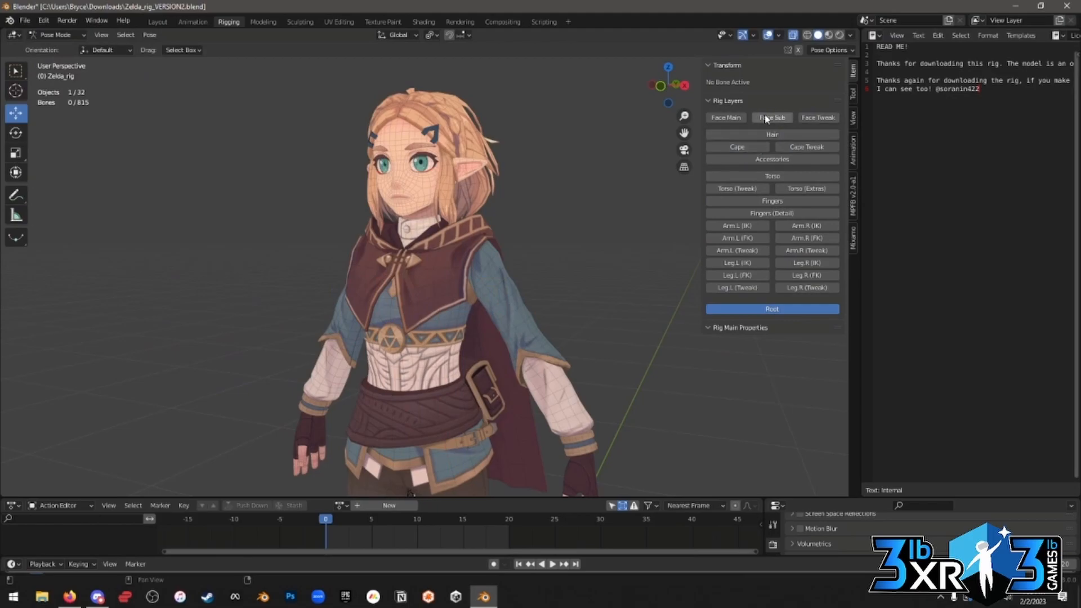
Show the Face Main bone layer and bring the face controls into close view.
click(726, 117)
scroll(556, 171, up, 5)
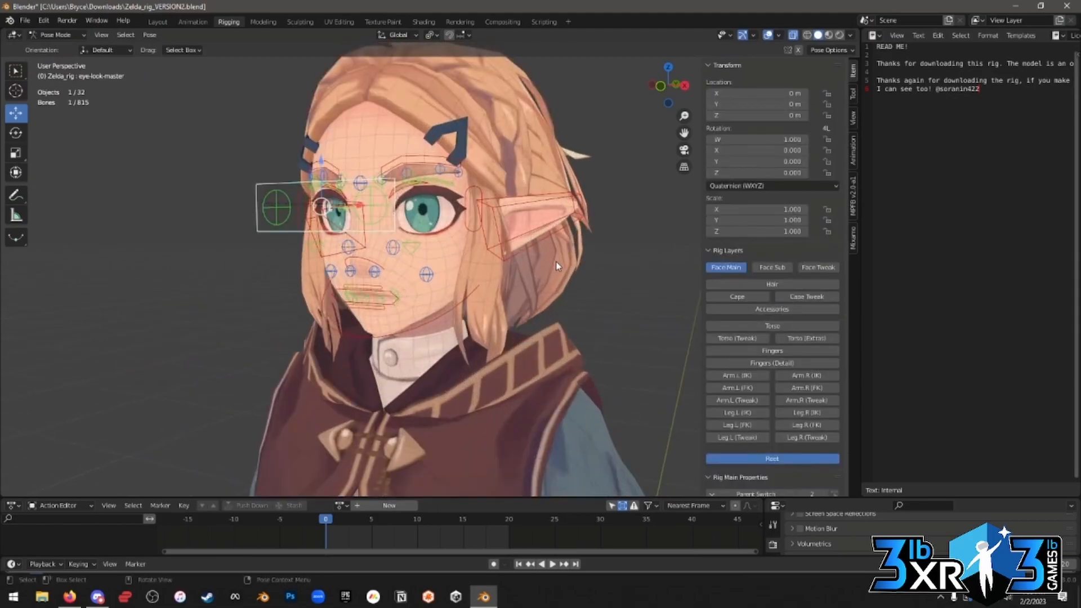
scroll(438, 251, up, 4)
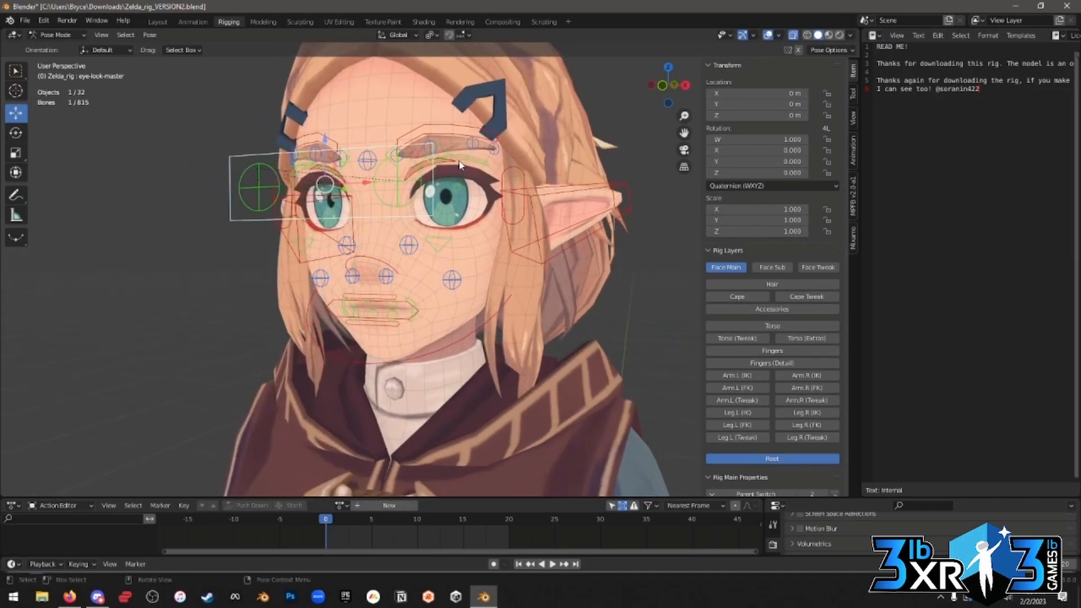
Try lowering the left upper eyelid with the blink-top.L bone, then undo the move.
drag(444, 150, 466, 209)
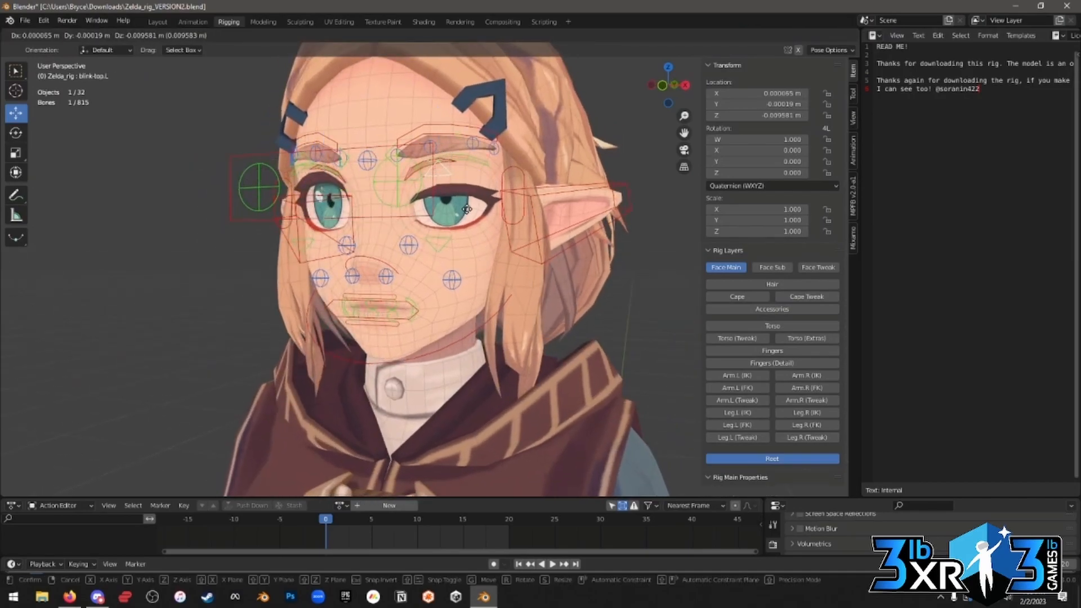
click(466, 209)
key(g)
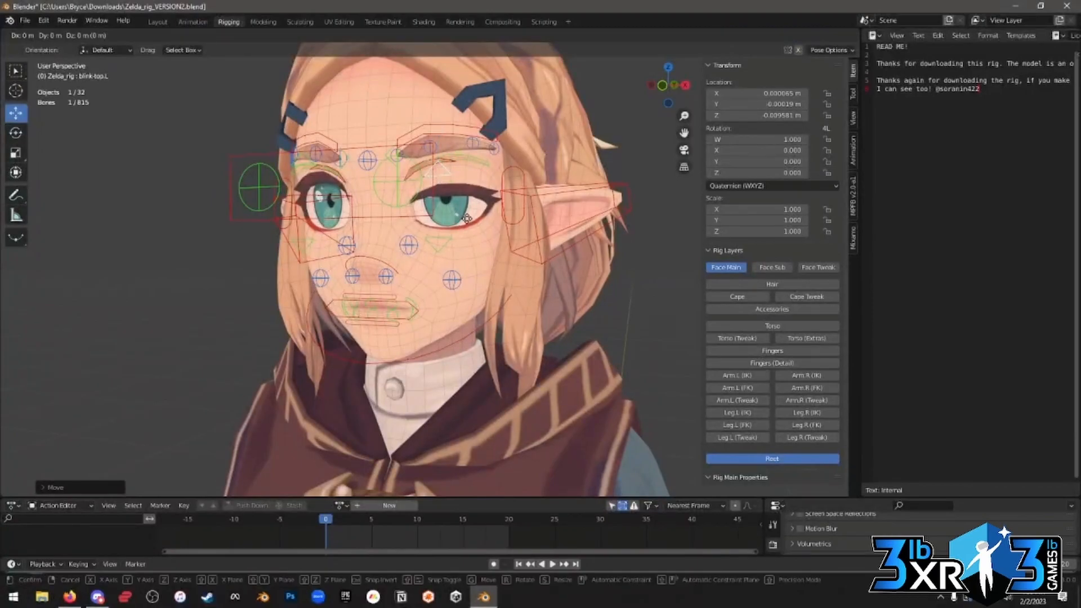
right_click(459, 220)
key(ctrl+z)
middle_drag(450, 272, 423, 278)
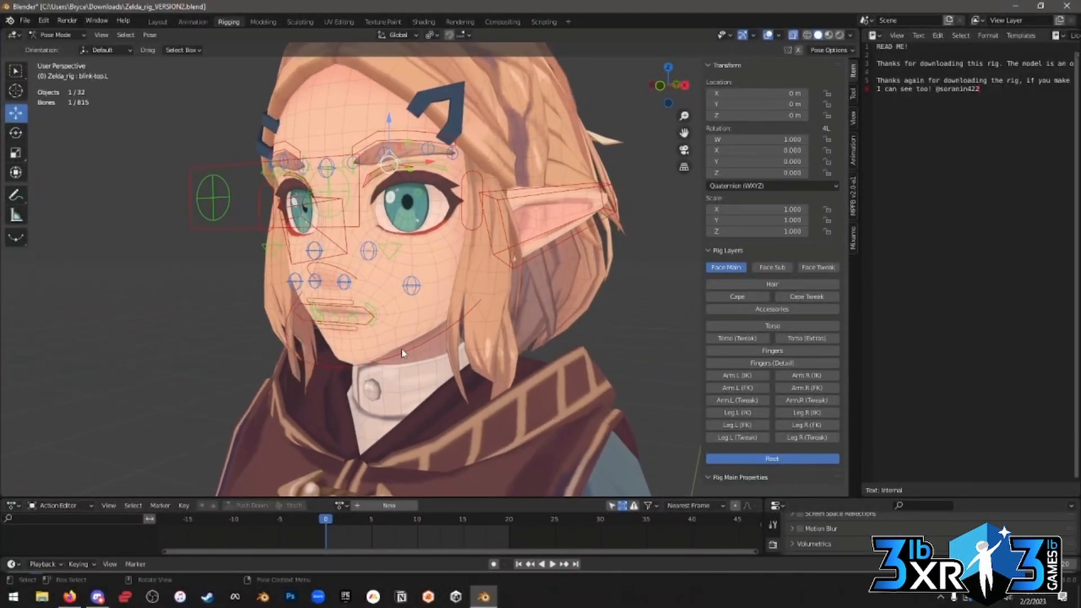
Try rotating the jaw bone about the global X axis, then cancel the rotation.
click(374, 367)
key(r)
key(x)
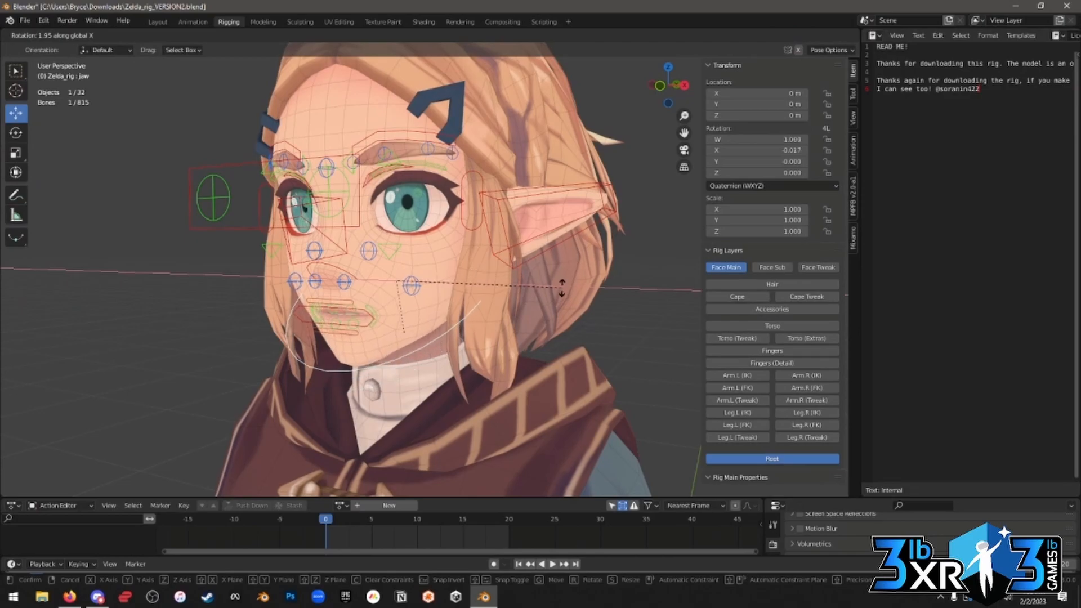
right_click(530, 299)
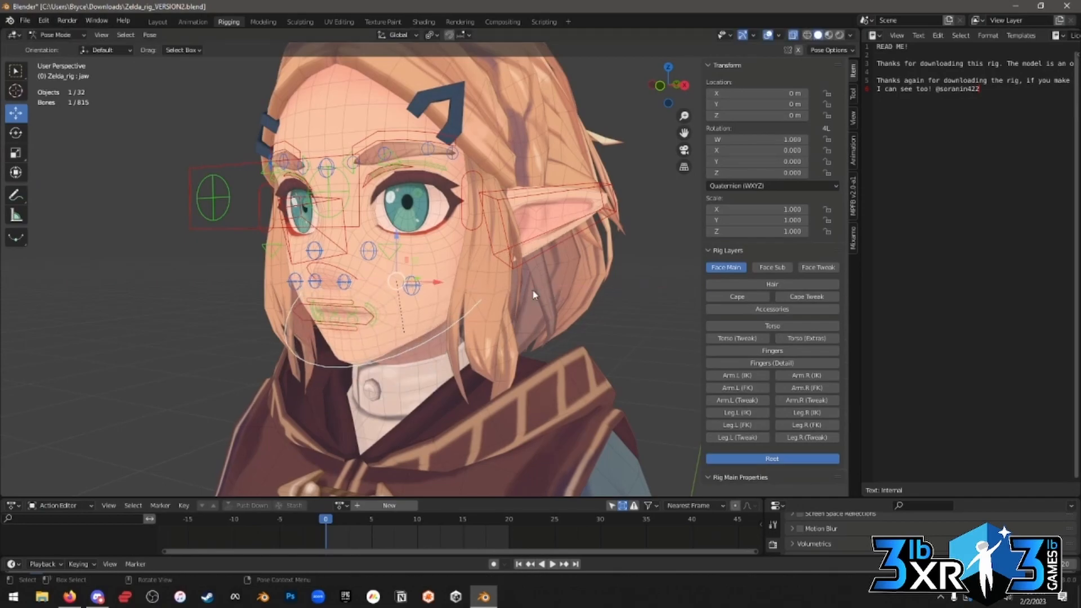
scroll(533, 294, down, 5)
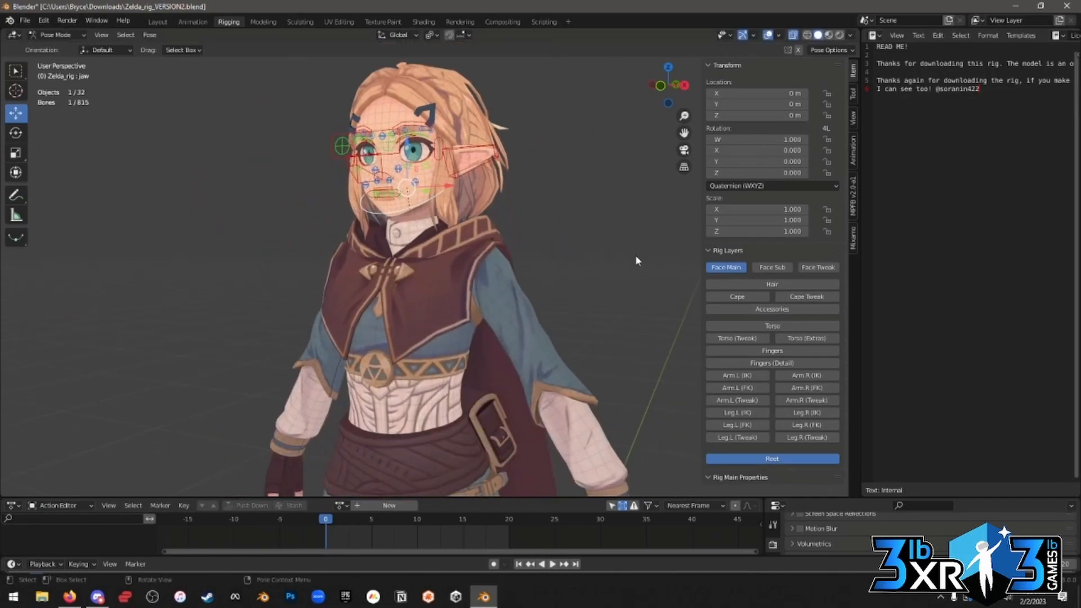
Hide the Face Main layer to see the face without controls, then show it again around the face.
click(714, 269)
shift+middle_drag(616, 244, 621, 276)
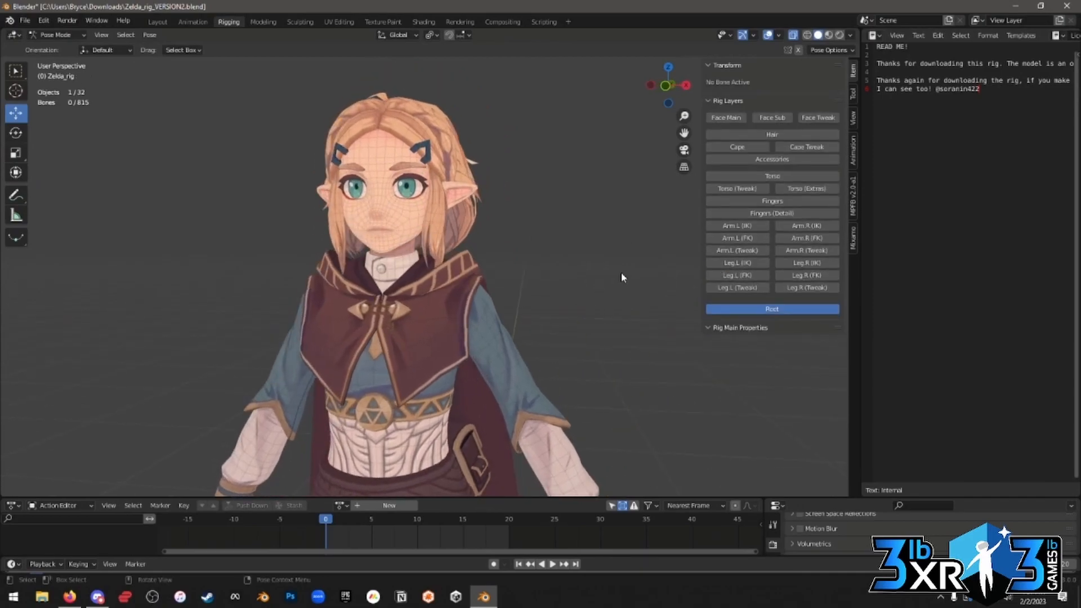
click(739, 117)
scroll(543, 172, up, 4)
shift+middle_drag(542, 172, 578, 272)
scroll(578, 272, up, 1)
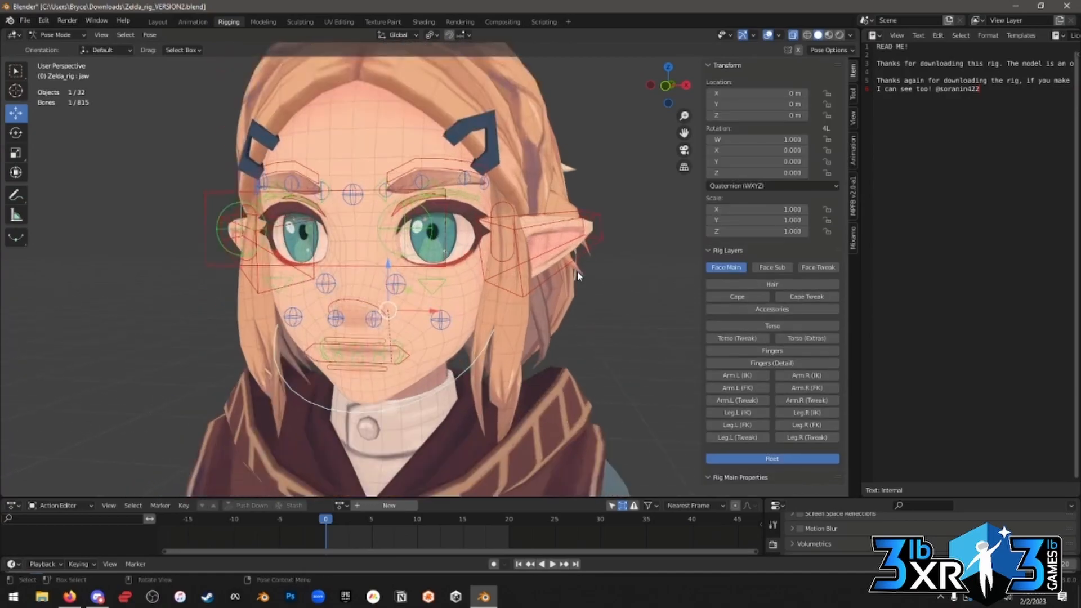
scroll(578, 276, down, 1)
mouse_move(576, 271)
middle_down()
mouse_move(558, 269)
mouse_move(575, 266)
middle_up()
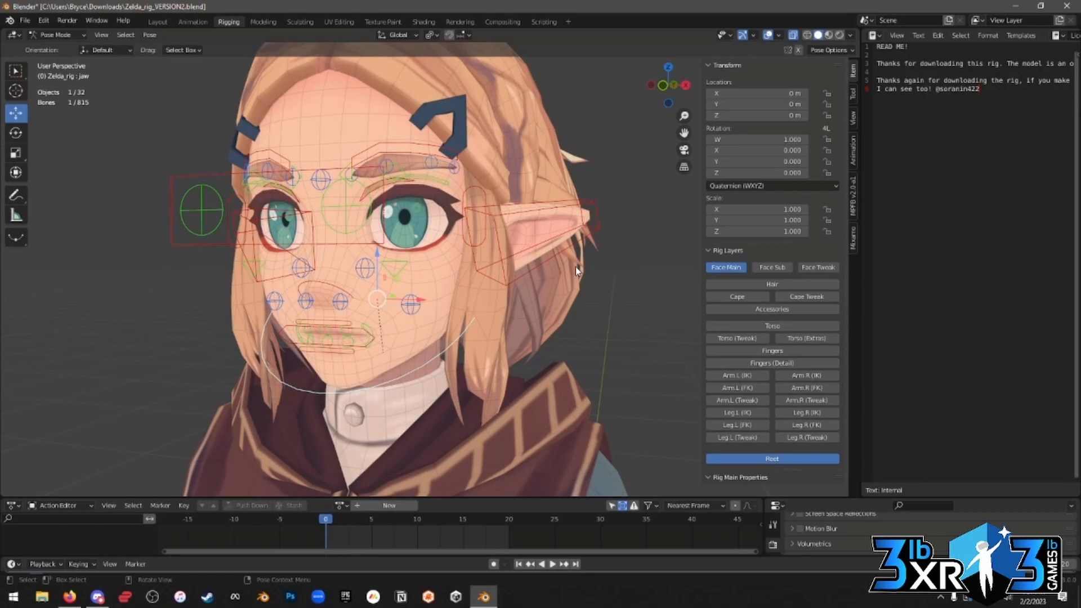
Try lowering the gaze of both eyes with the eye-look-master bone, then clear the bone selection.
click(320, 245)
key(g)
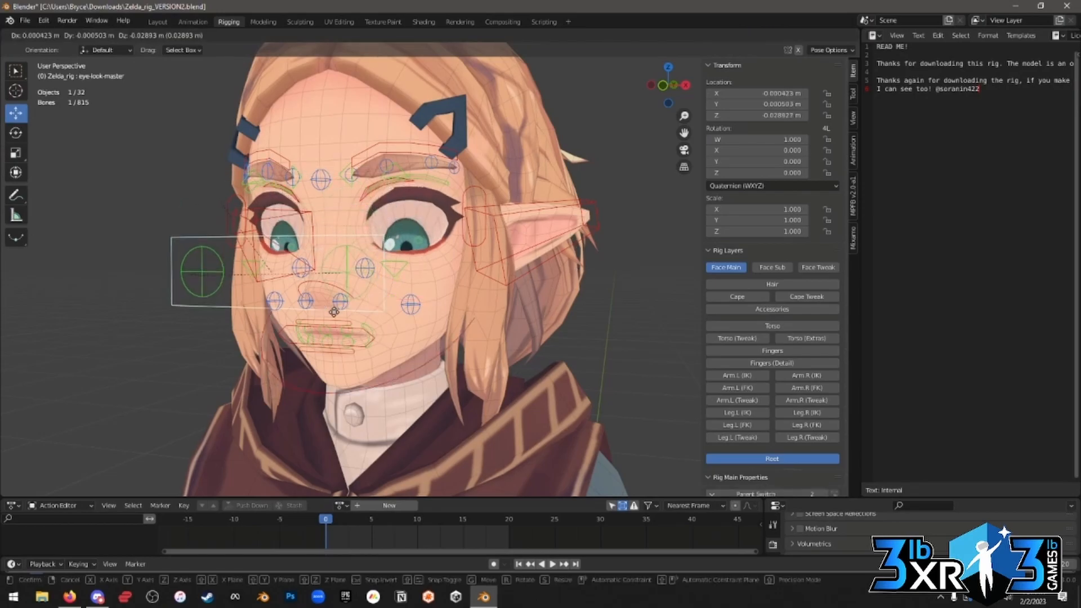
right_click(302, 237)
middle_drag(431, 211, 444, 230)
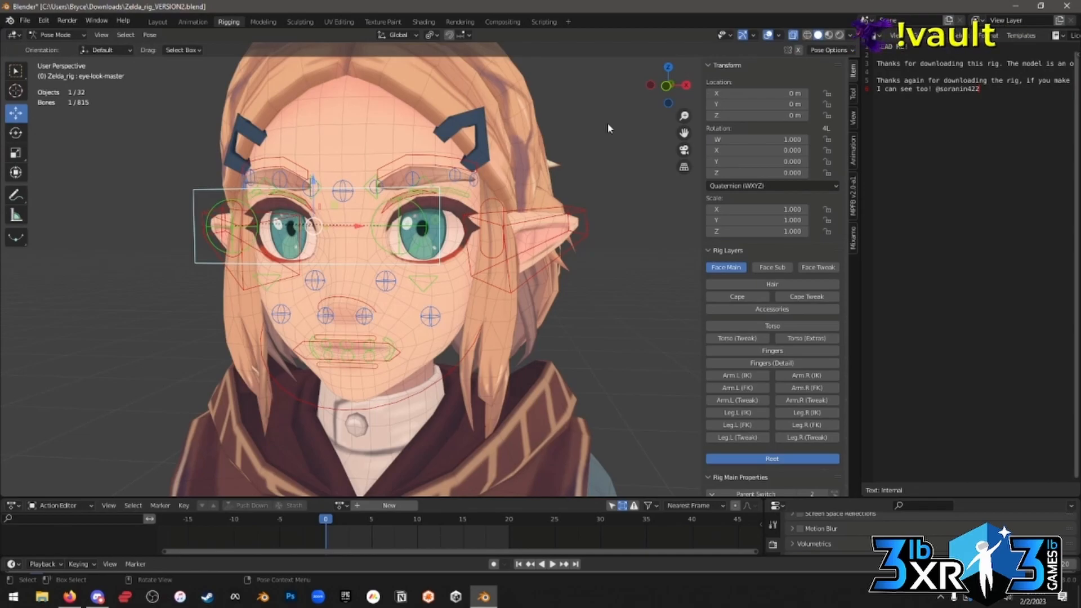
click(449, 281)
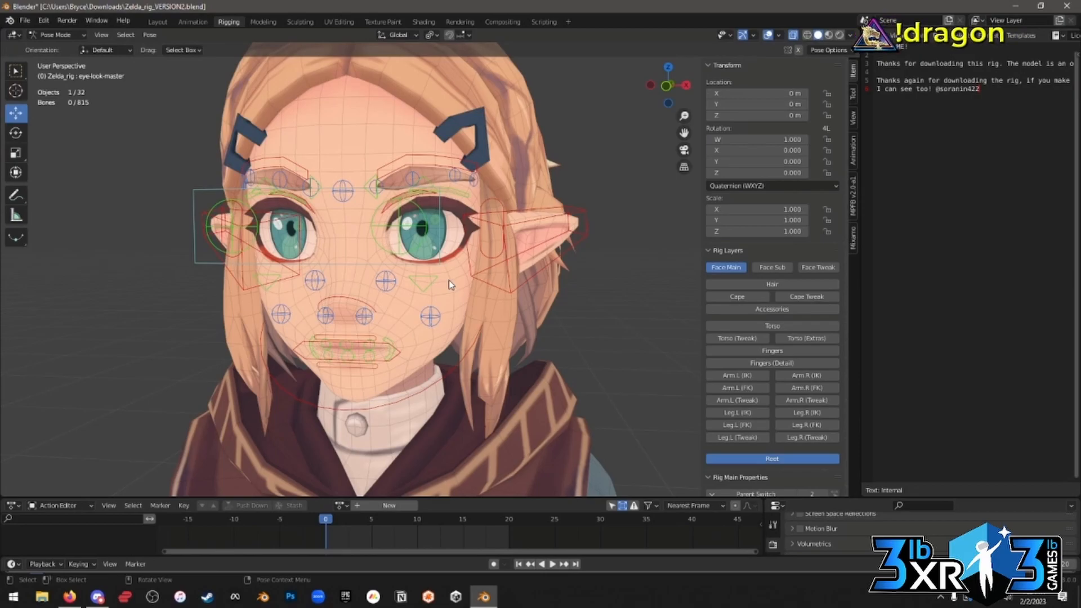
Leave Pose Mode and select the mesh_zelda body mesh in Object Mode.
middle_drag(455, 286, 478, 265)
middle_drag(467, 198, 457, 207)
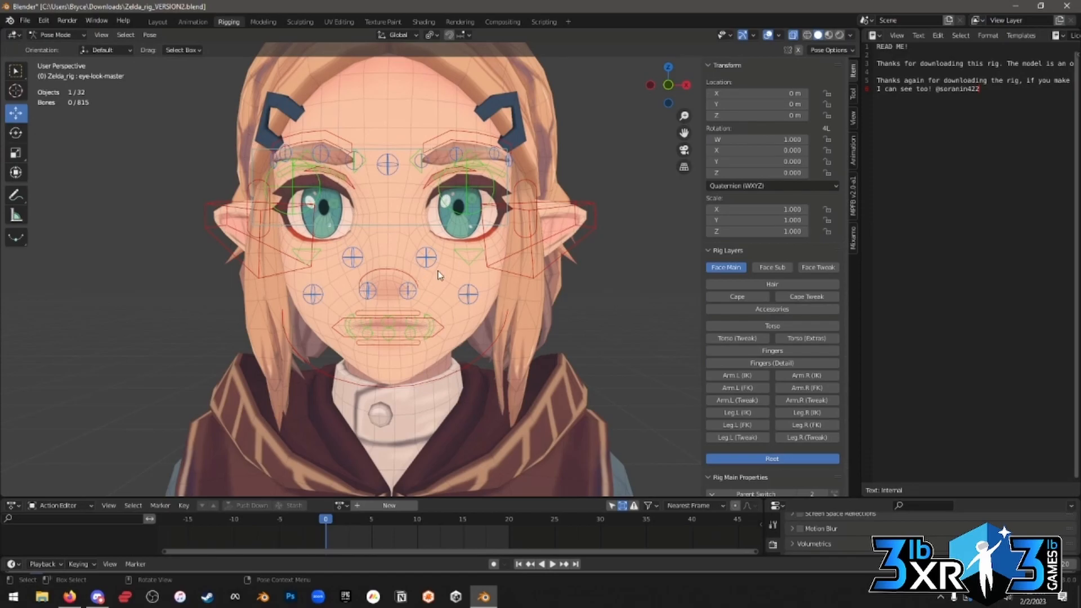
middle_drag(480, 296, 465, 301)
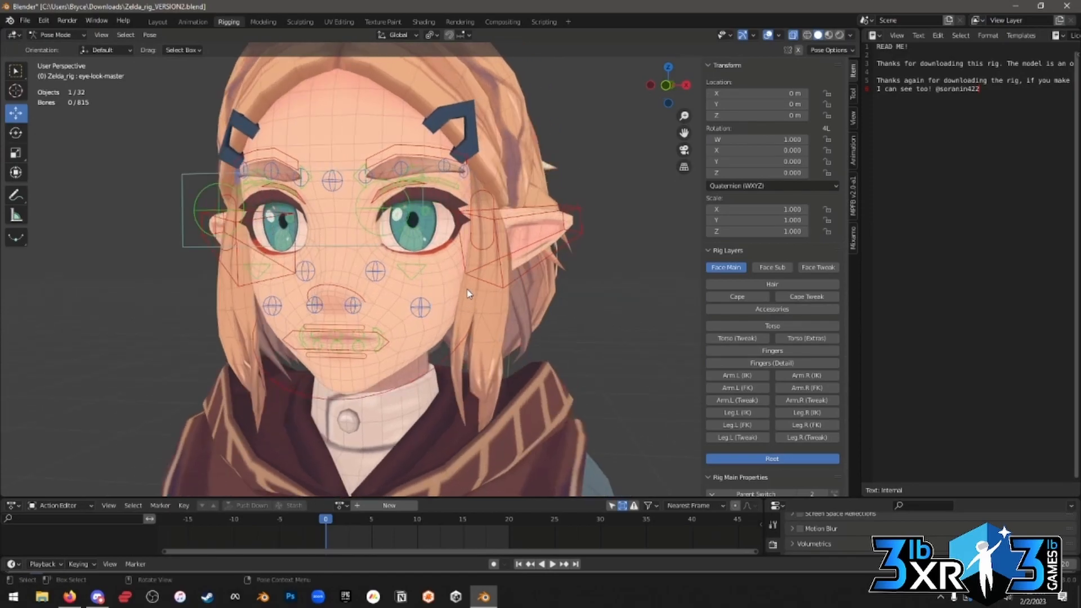
key(ctrl+Tab)
click(446, 289)
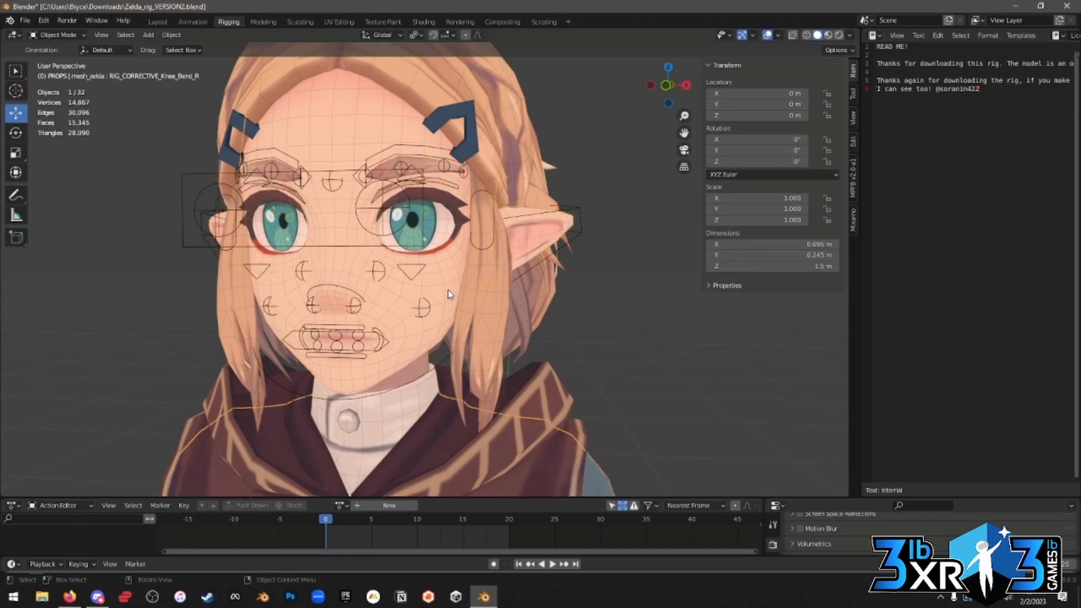
middle_drag(448, 290, 453, 319)
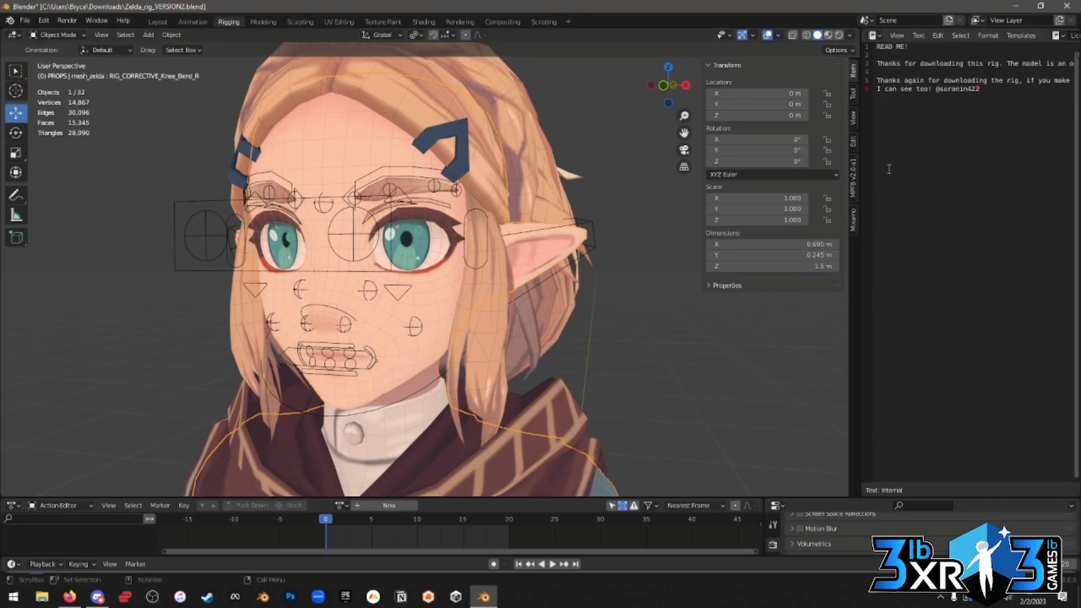
Switch to the Layout workspace with Material Preview shading and select the cape mesh.
click(157, 21)
key(z)
click(554, 135)
scroll(552, 207, up, 6)
mouse_move(552, 207)
middle_down()
mouse_move(499, 230)
mouse_move(481, 225)
middle_up()
key(z)
click(500, 250)
shift+middle_drag(504, 162, 468, 342)
click(441, 269)
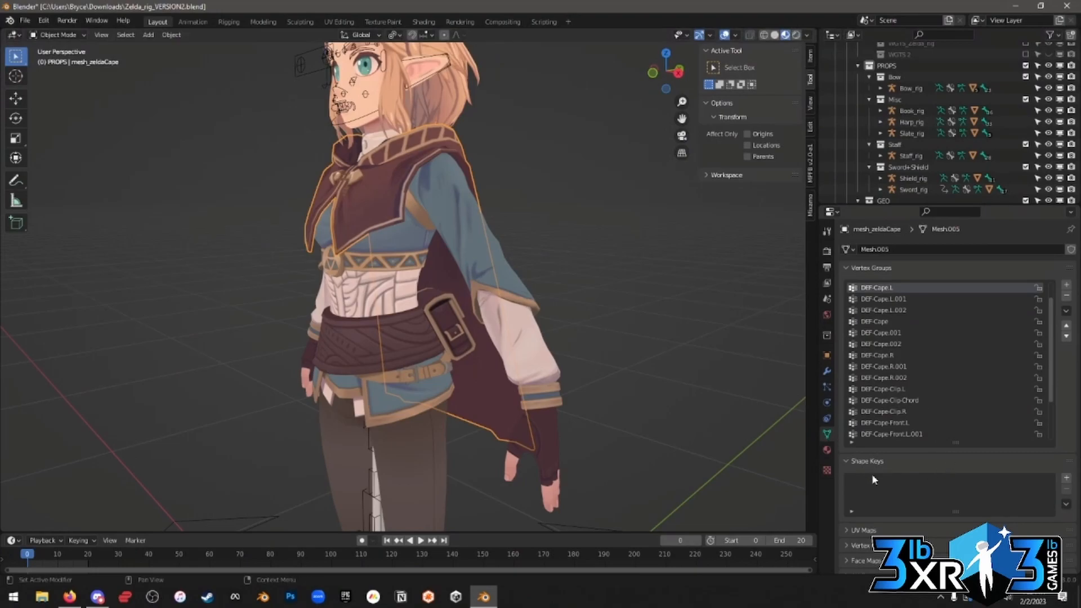
Add a basis shape key and a second shape key to the cape mesh.
mouse_move(563, 388)
middle_down()
mouse_move(337, 394)
mouse_move(546, 394)
middle_up()
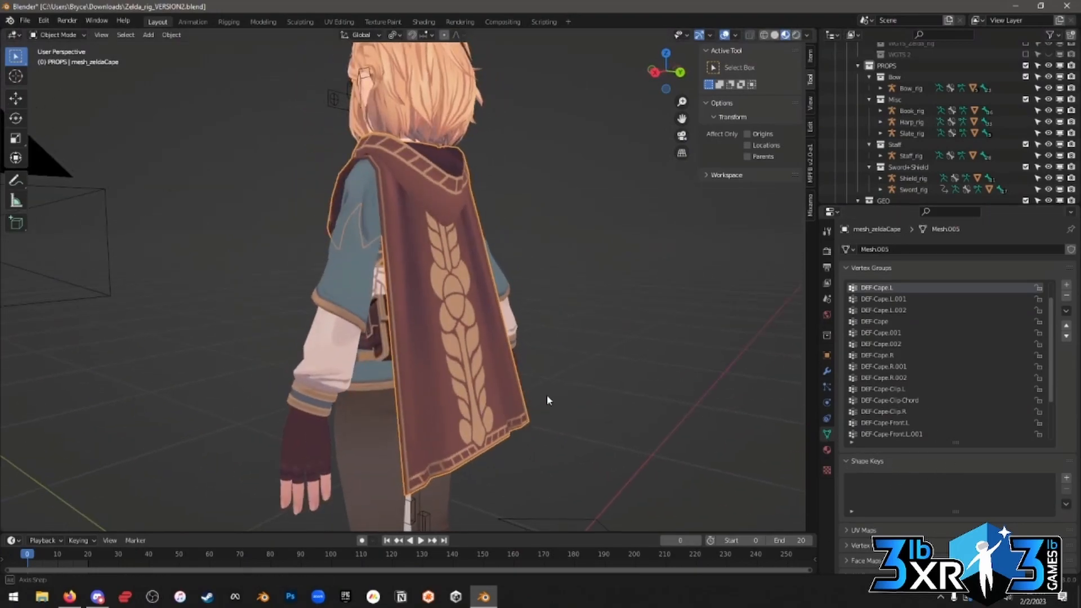
click(1065, 477)
click(1066, 477)
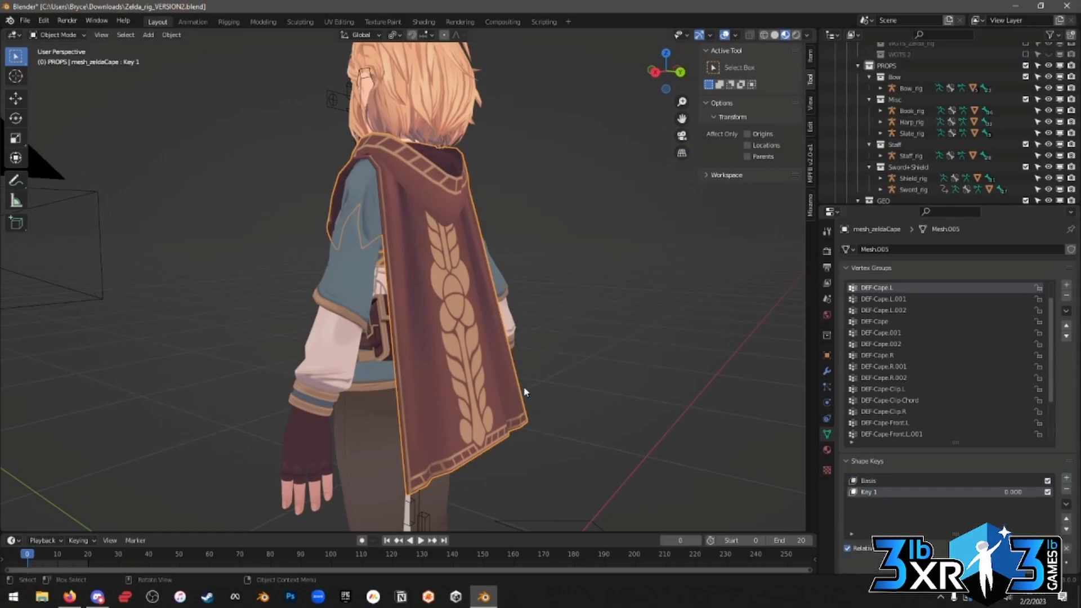
Reshape the cape in Edit Mode for the second shape key by pulling its vertices sideways with proportional editing.
key(Tab)
middle_drag(496, 362, 517, 365)
click(410, 335)
click(444, 35)
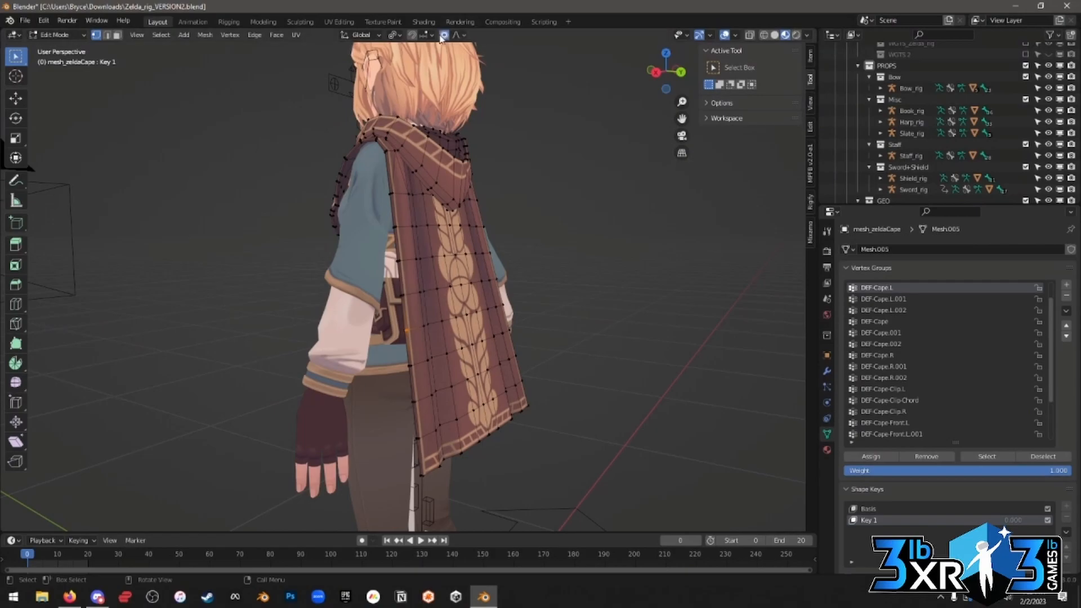
key(g)
scroll(462, 323, down, 10)
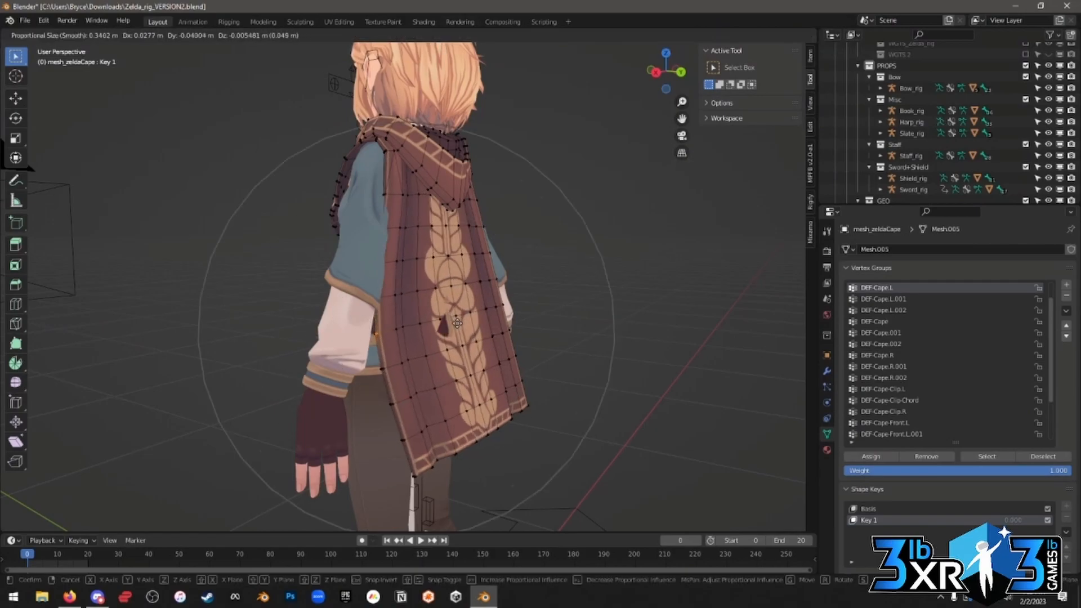
click(610, 297)
click(500, 304)
middle_drag(449, 307, 546, 339)
key(g)
click(453, 307)
Return to Object Mode and vary the shape key's value to preview how the cape deforms.
key(Tab)
drag(1013, 492, 1058, 492)
middle_drag(349, 263, 563, 292)
drag(1013, 492, 1005, 492)
middle_drag(434, 296, 541, 332)
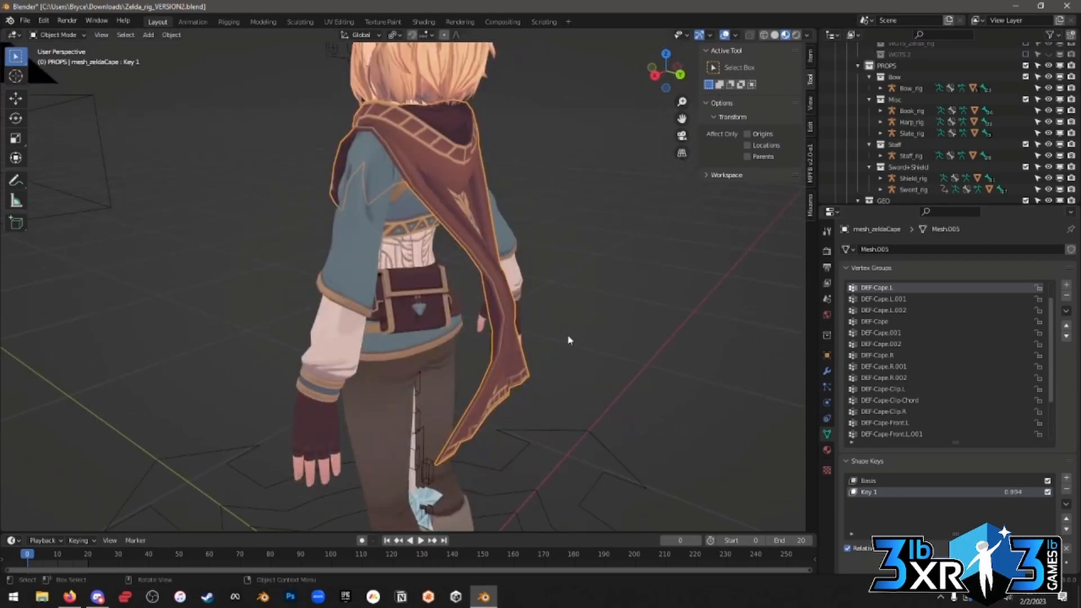
drag(1013, 492, 900, 492)
Remove both shape keys from the cape mesh.
middle_drag(377, 309, 482, 310)
click(1066, 489)
click(1065, 489)
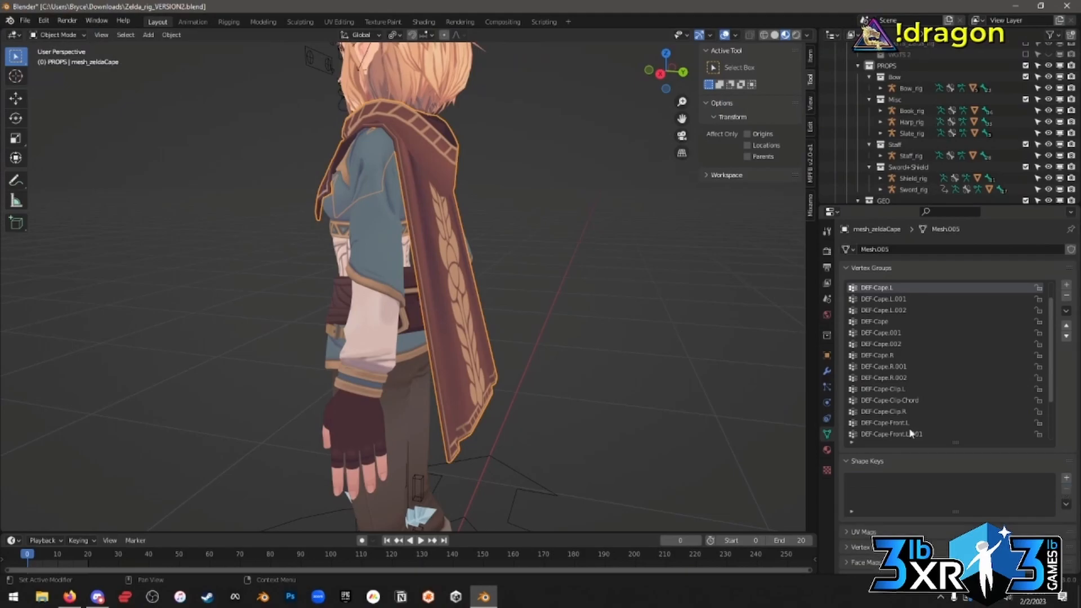
Select Zelda_rig, show its Cape bone layer and enter Pose Mode.
middle_drag(455, 189, 487, 189)
scroll(431, 162, down, 1)
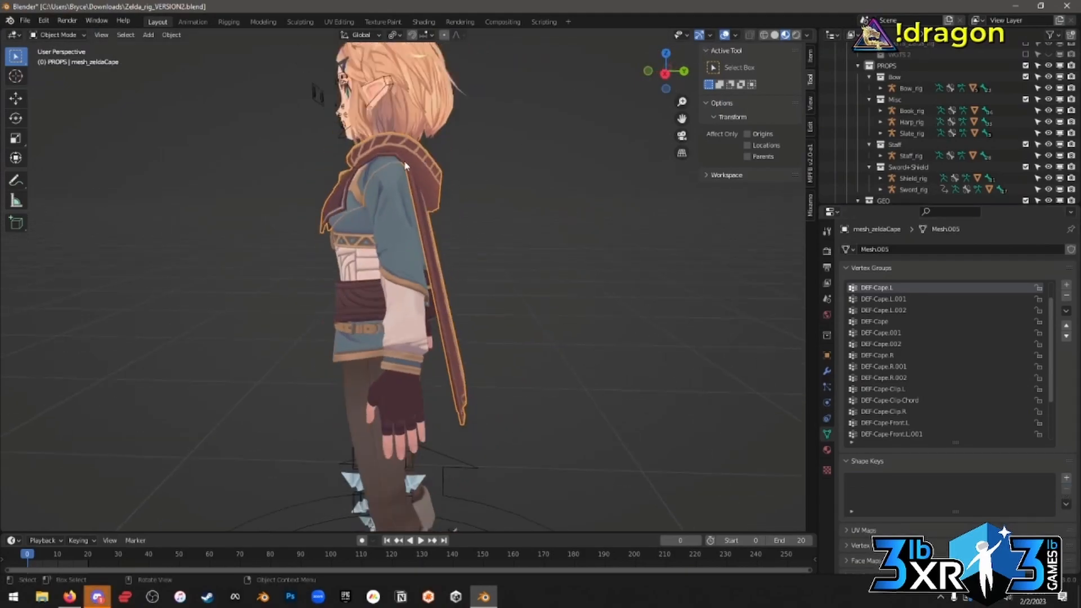
click(328, 130)
click(811, 56)
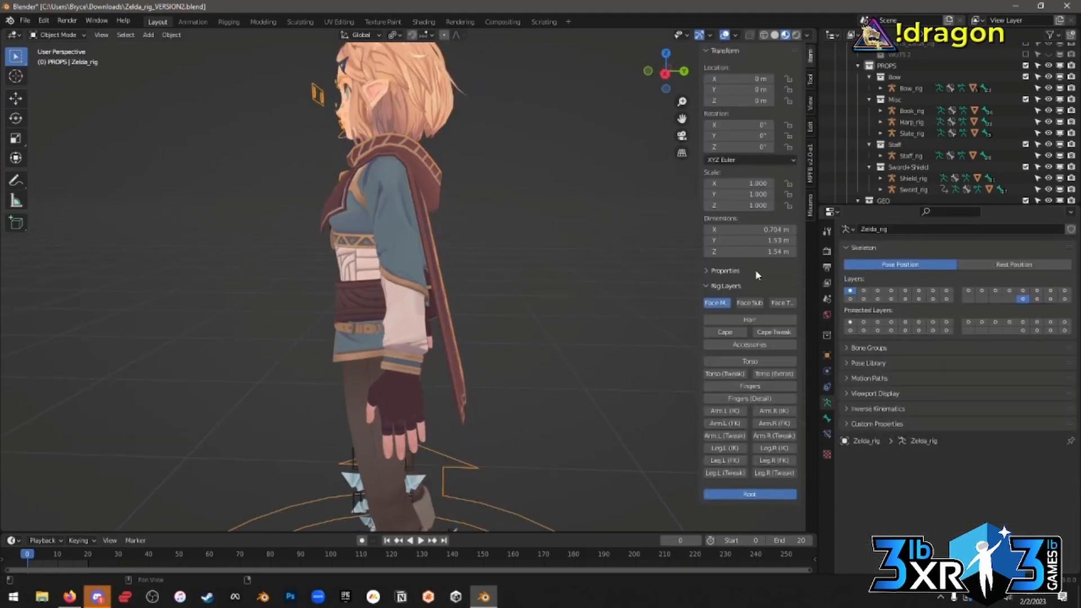
click(725, 332)
key(ctrl+Tab)
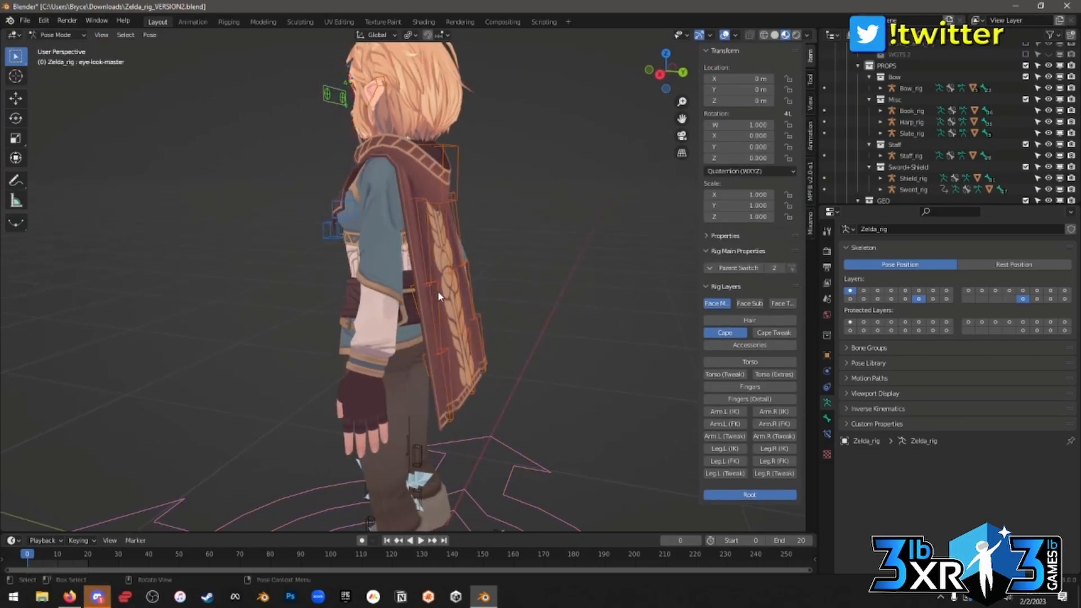
Rotate the left cape bones one after another, ending with cape.L.002, to swing that side of the cape outward.
click(431, 262)
key(r)
click(568, 201)
click(511, 272)
key(r)
click(537, 316)
click(513, 344)
key(r)
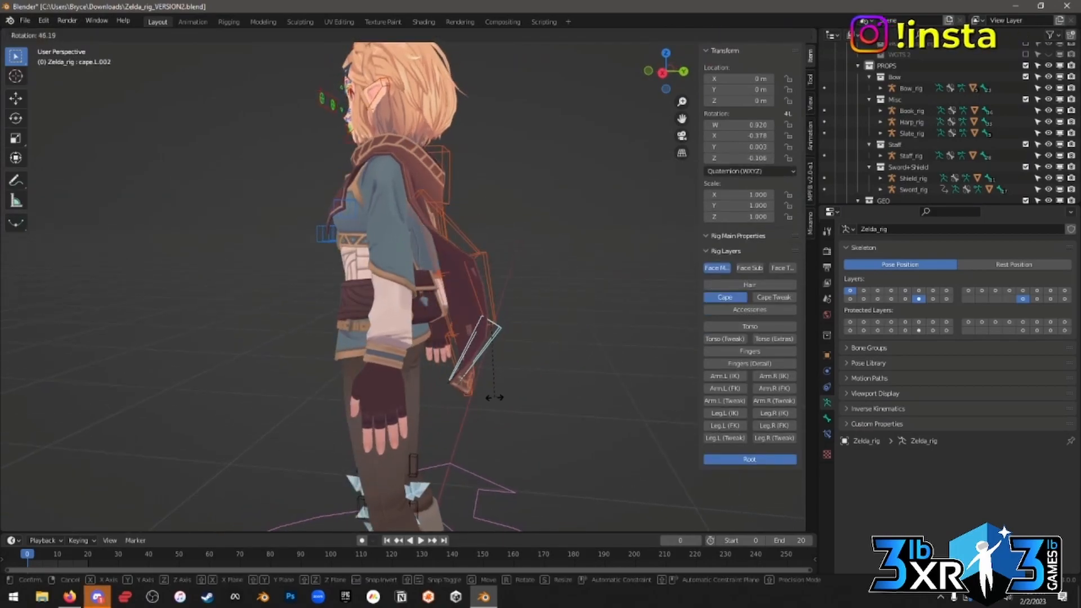
click(492, 393)
Move the cape.L bone away from the back, then try moving the cape bone on the opposite side.
click(471, 240)
key(g)
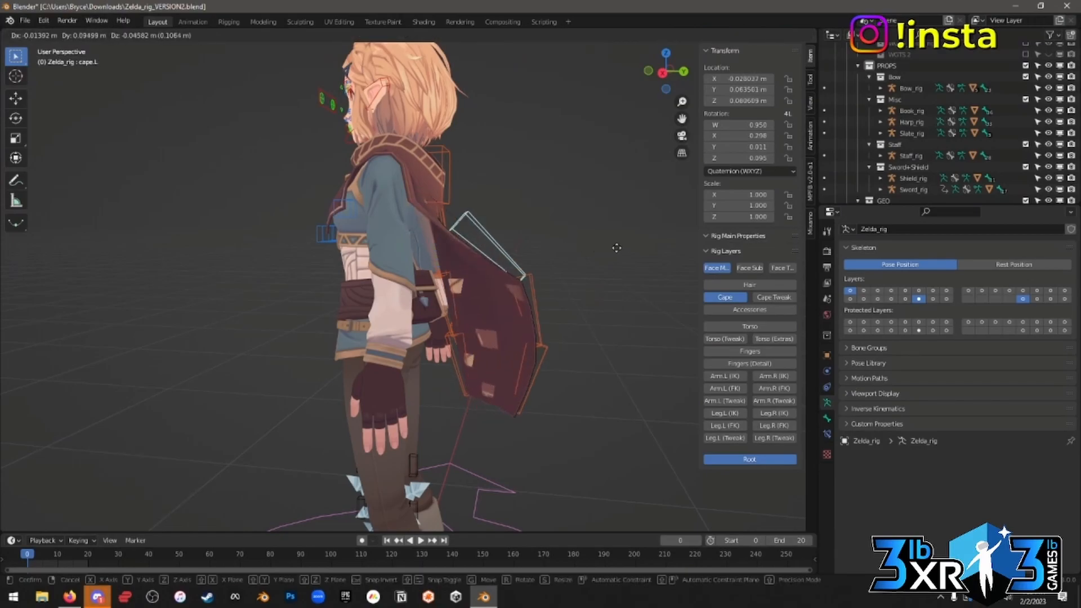
click(552, 249)
middle_drag(552, 252, 389, 251)
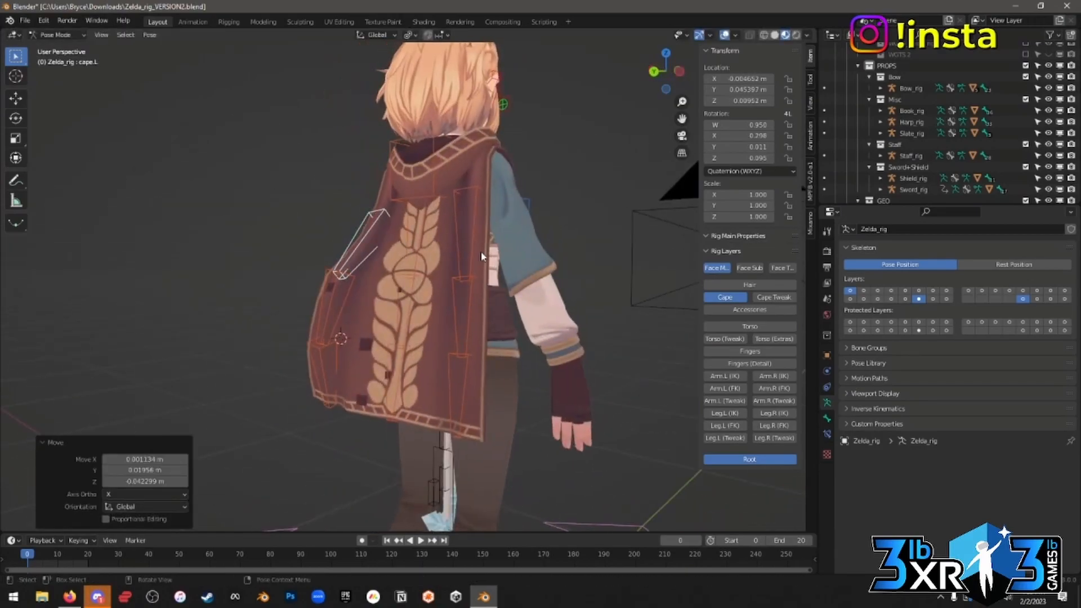
click(466, 248)
key(g)
right_click(523, 236)
Undo all the cape bone moves and rotations back to Object Mode.
key(ctrl+z)
key(ctrl+z)
key(ctrl+z)
key(ctrl+z)
key(ctrl+z)
scroll(622, 227, down, 1)
key(ctrl+z)
key(ctrl+z)
key(ctrl+z)
key(ctrl+z)
key(ctrl+z)
key(ctrl+z)
middle_drag(543, 207, 480, 183)
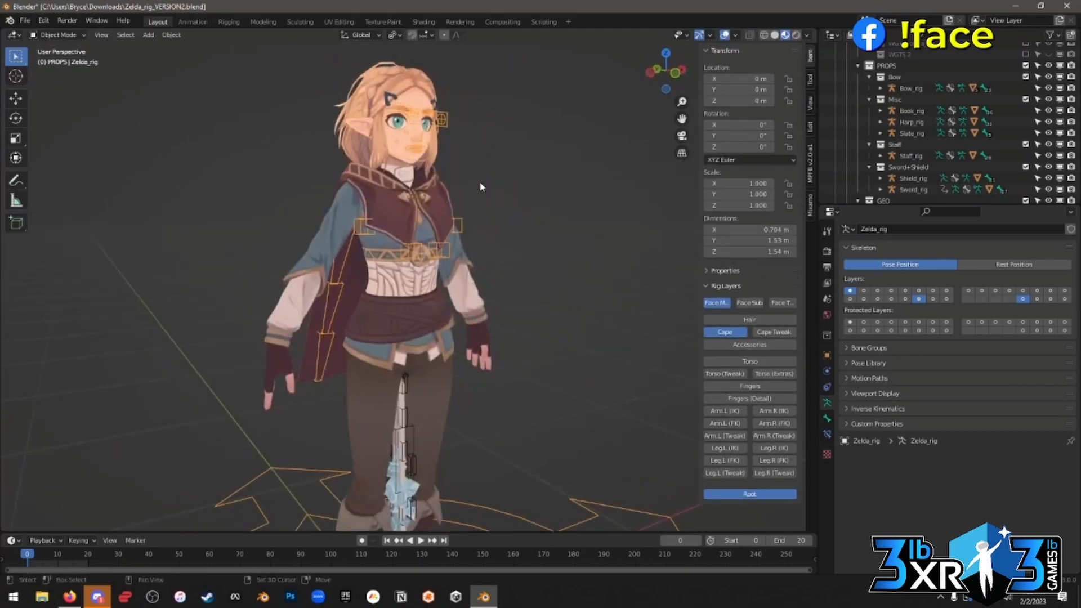
Put the rig back in Pose Mode with the face controls close up.
scroll(480, 185, up, 7)
middle_drag(504, 248, 437, 260)
shift+middle_drag(436, 260, 493, 333)
scroll(493, 333, down, 1)
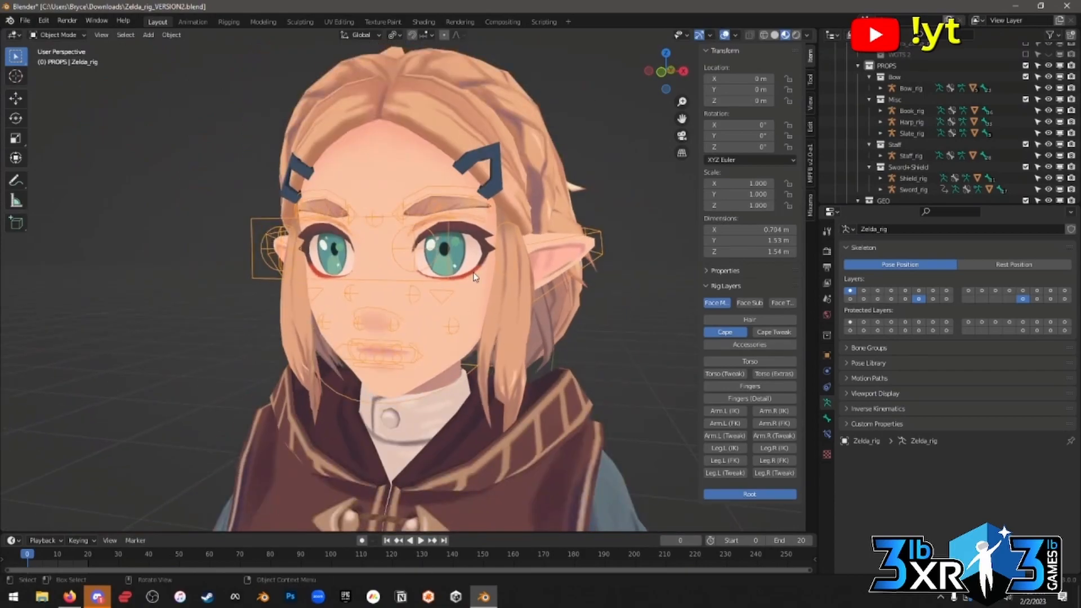
scroll(445, 261, up, 1)
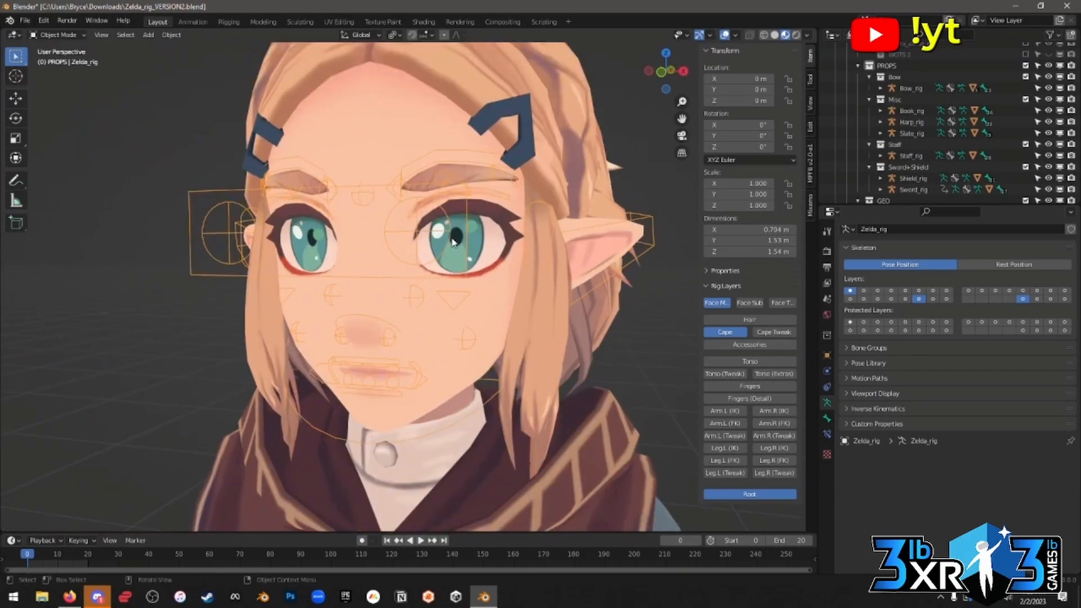
key(ctrl+Tab)
Try moving the left eye's eye-look.L control and the lower eyelid control beneath it.
click(451, 236)
key(g)
click(468, 273)
click(454, 299)
key(g)
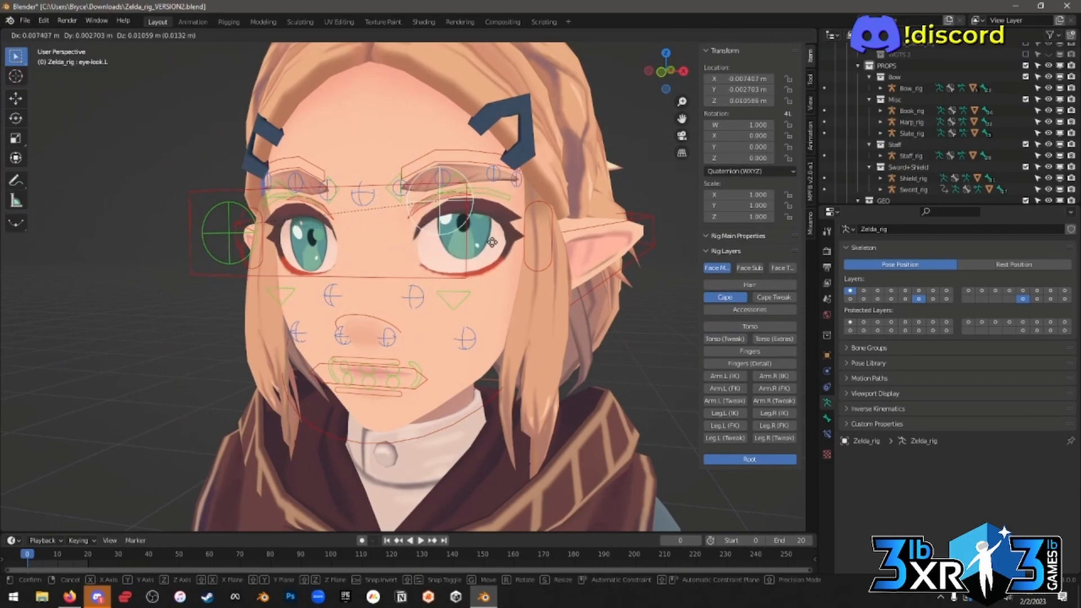
right_click(467, 318)
Try moving the control beside the nose and the control around the mouth.
click(463, 336)
click(398, 323)
key(g)
right_click(431, 307)
click(430, 373)
key(g)
right_click(438, 348)
Move the left lip corner bone by 0.008907, 0.002854 and 0.006661 m in X, Y and Z, and paste the pose flipped on the X-axis.
click(422, 365)
key(g)
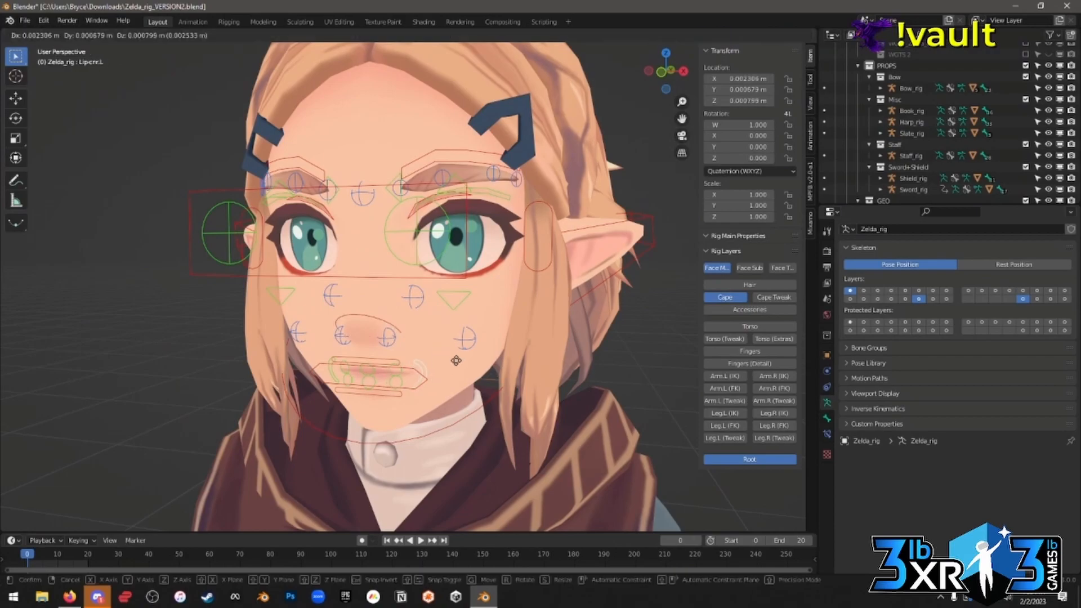
click(462, 351)
middle_drag(462, 351, 433, 355)
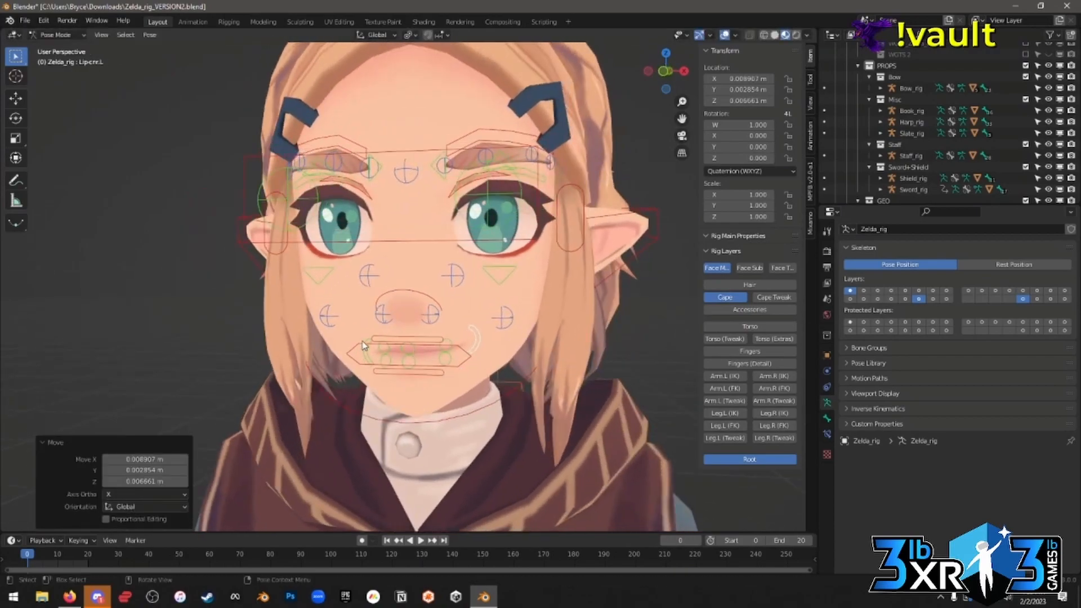
key(ctrl+c)
key(ctrl+shift+v)
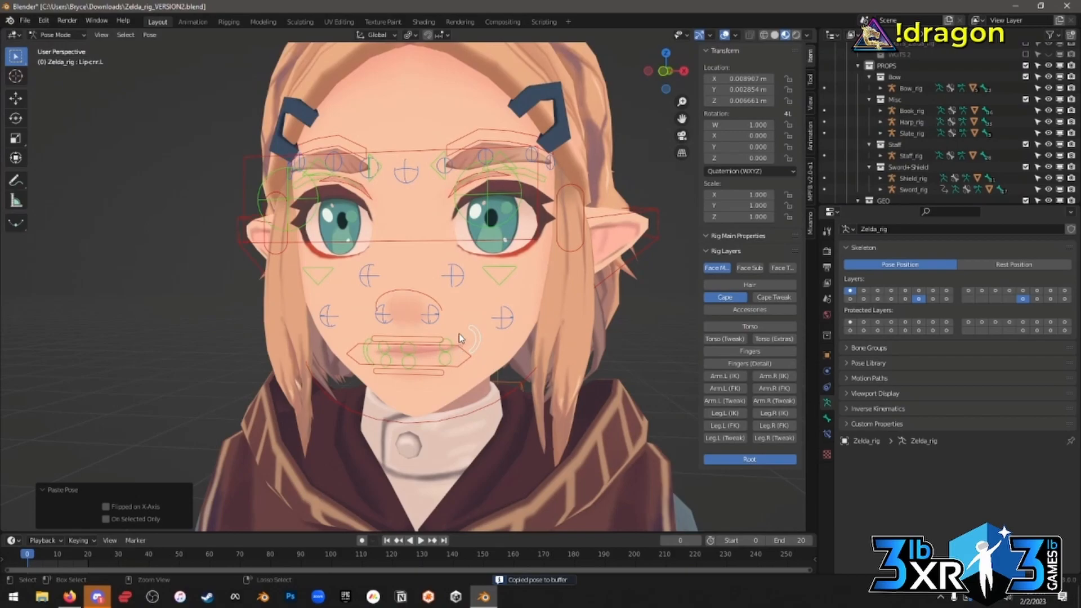
Try opening the smiling mouth by rotating the jaw bone about the global X axis.
middle_drag(458, 334, 559, 176)
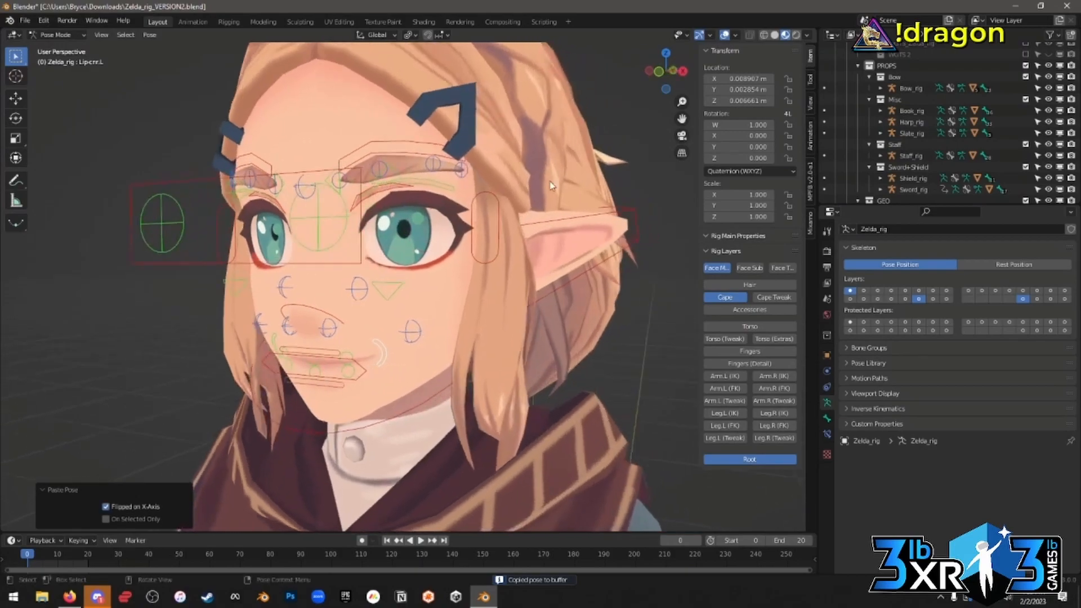
click(442, 397)
key(r)
key(x)
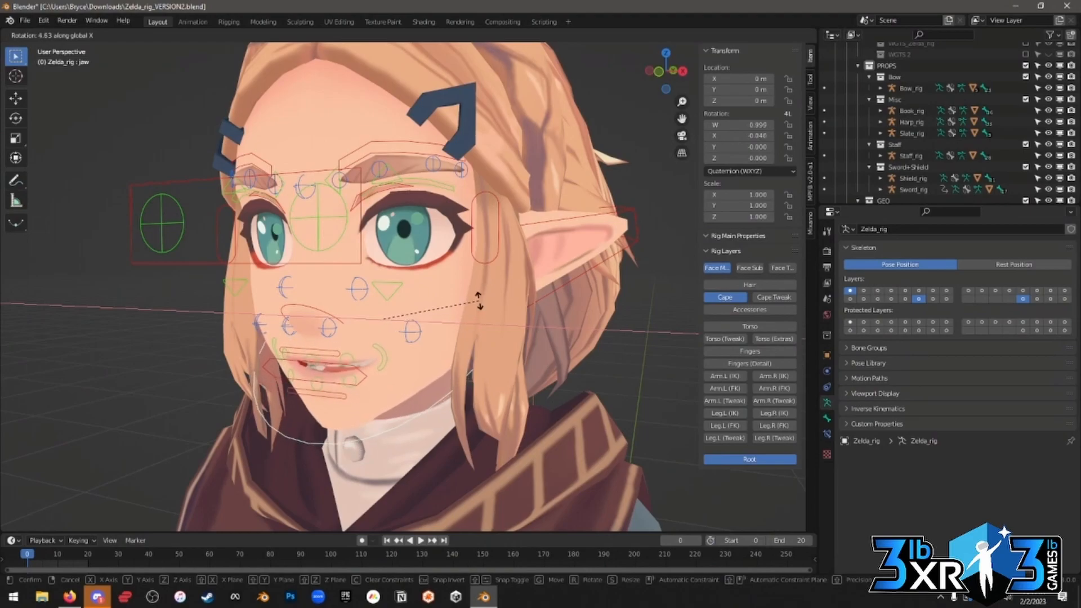
key(Escape)
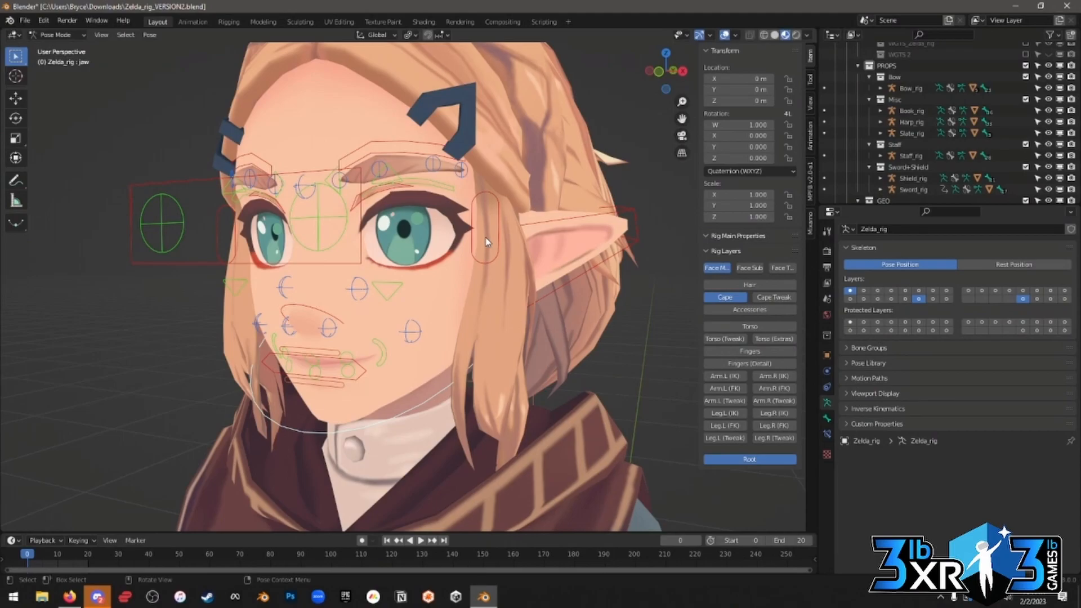
Show the Hair bone layer alongside the face and cape controls.
scroll(485, 241, down, 5)
scroll(486, 241, up, 4)
scroll(495, 248, down, 6)
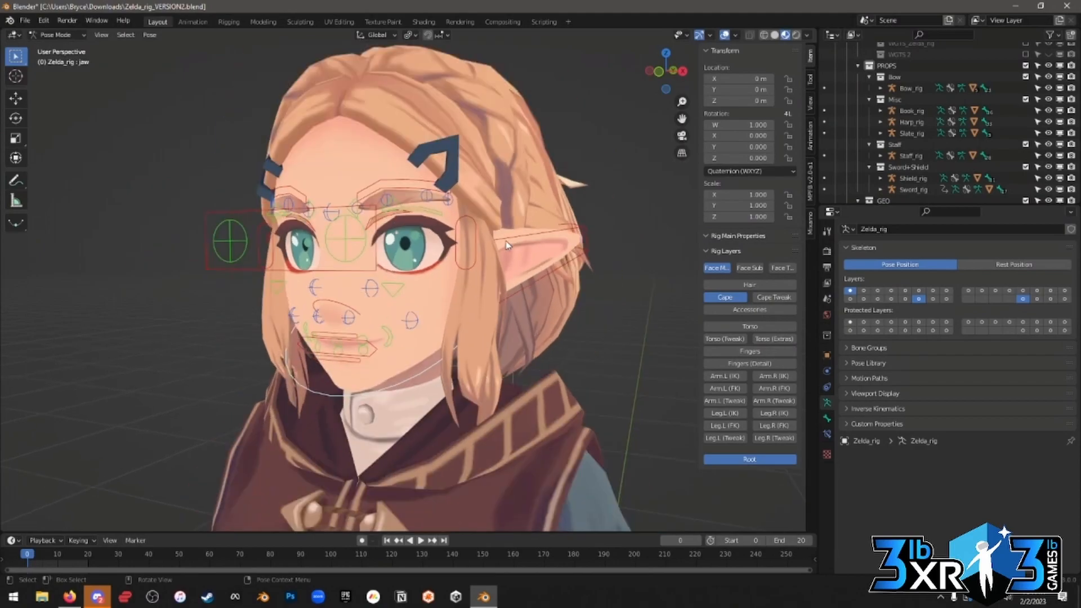
middle_drag(506, 251, 539, 255)
scroll(534, 216, up, 2)
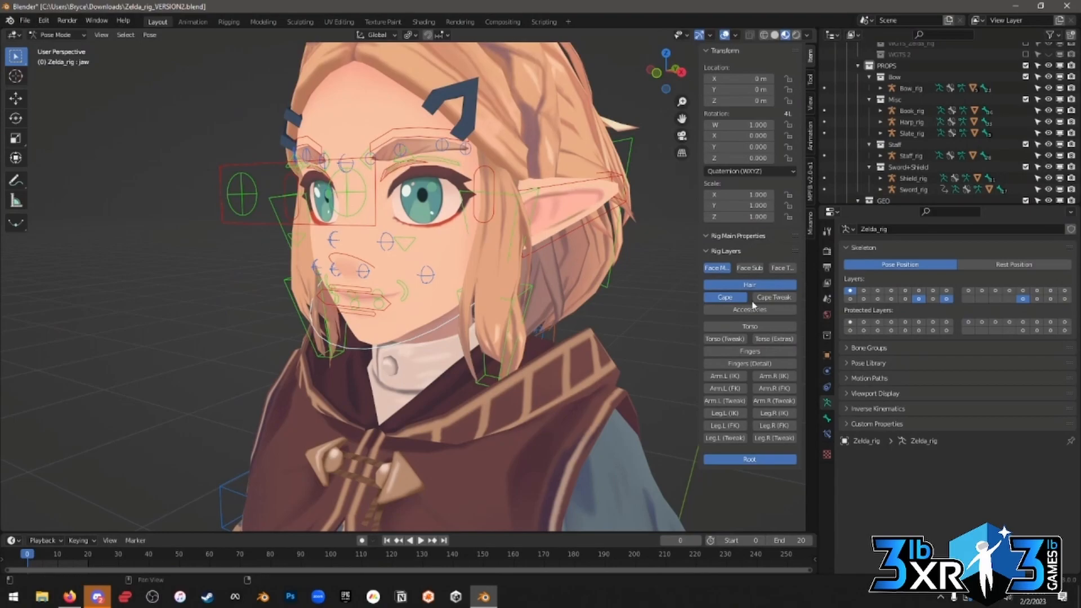
Hide the face, cape and root bone layers so only the hair controls show, and try rotating the hair bones.
click(718, 268)
middle_drag(572, 271, 591, 181)
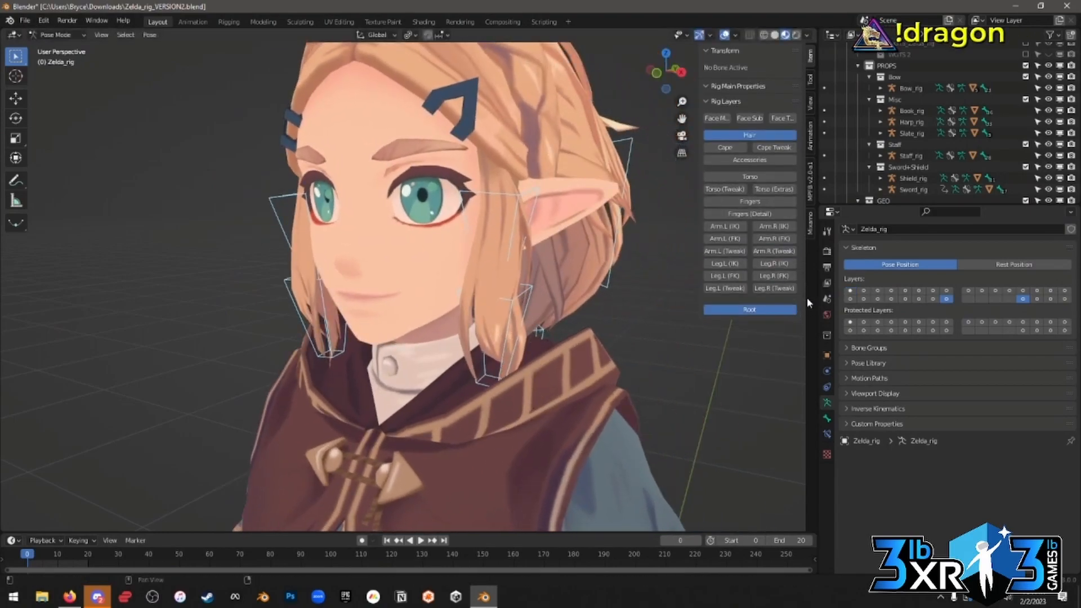
key(r)
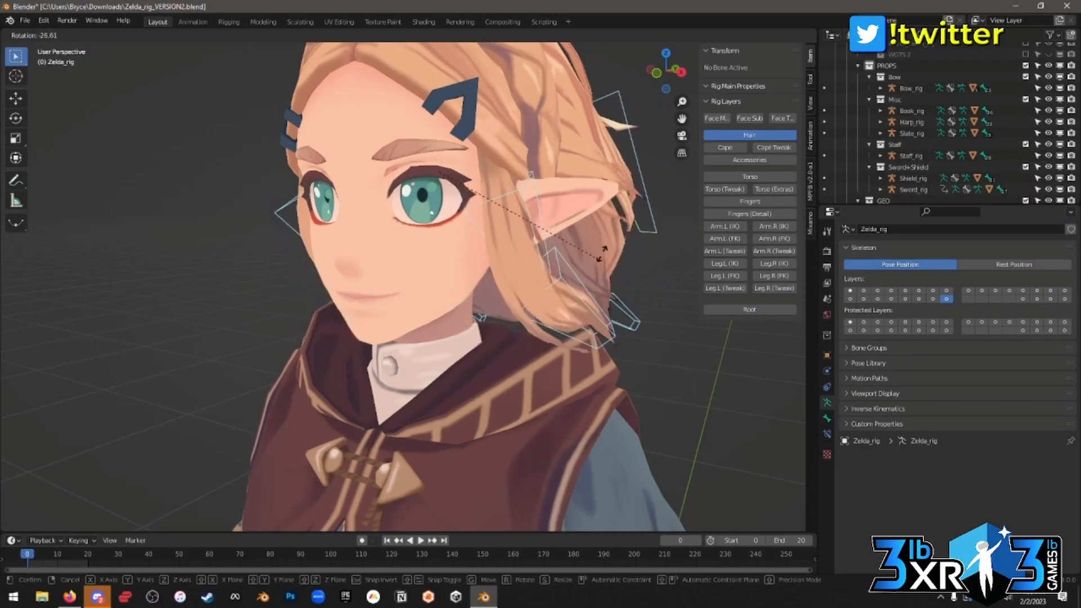
key(Escape)
Switch to Discord, watch the Zelda_no0000-0090.mp4 clip full screen with several replays, and return to Blender.
click(92, 600)
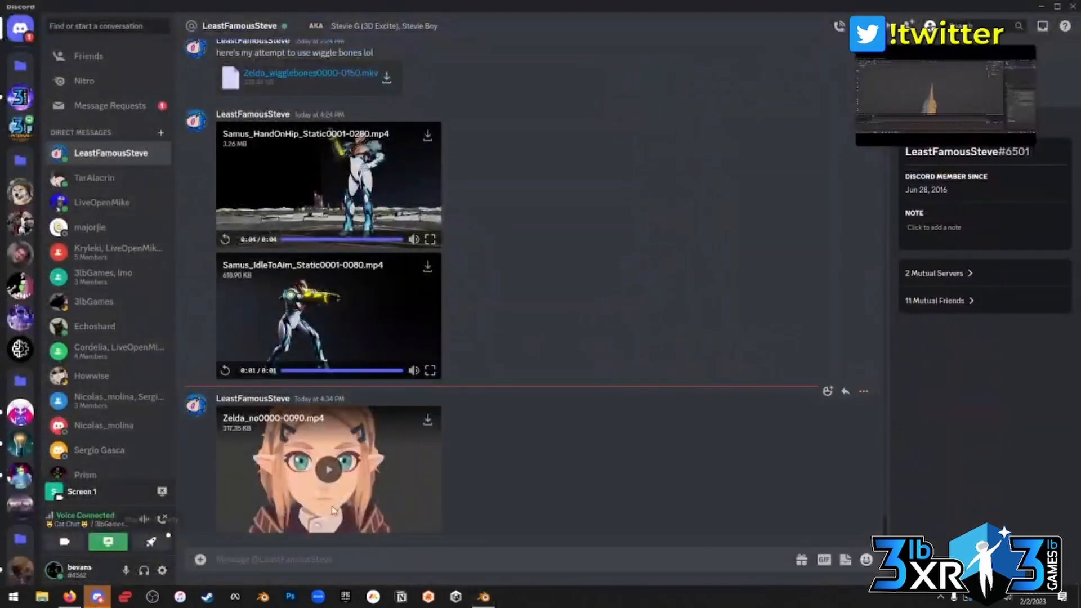
click(329, 472)
click(430, 523)
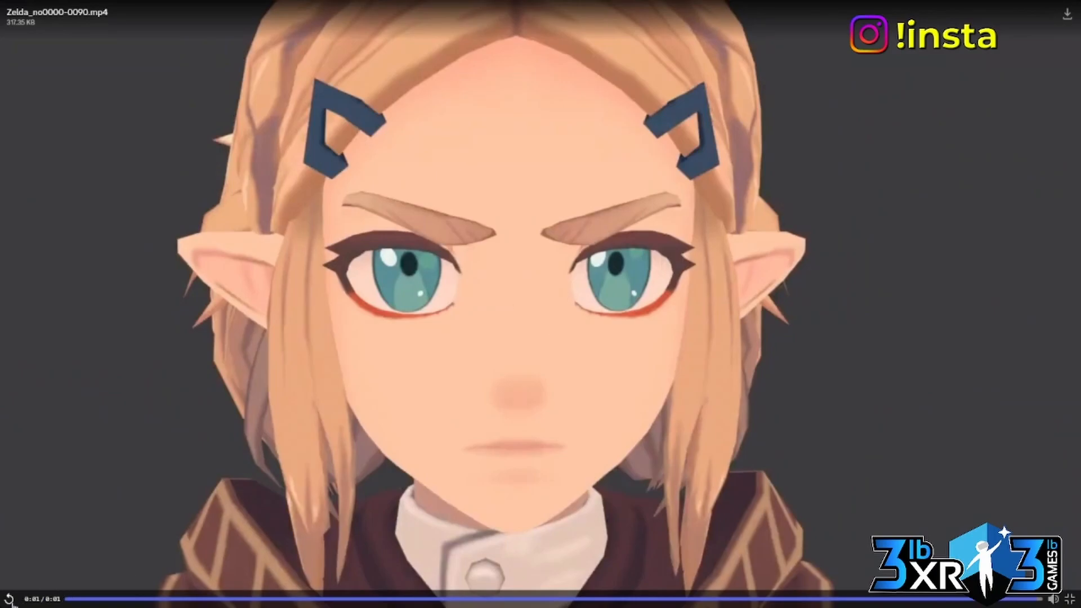
click(11, 602)
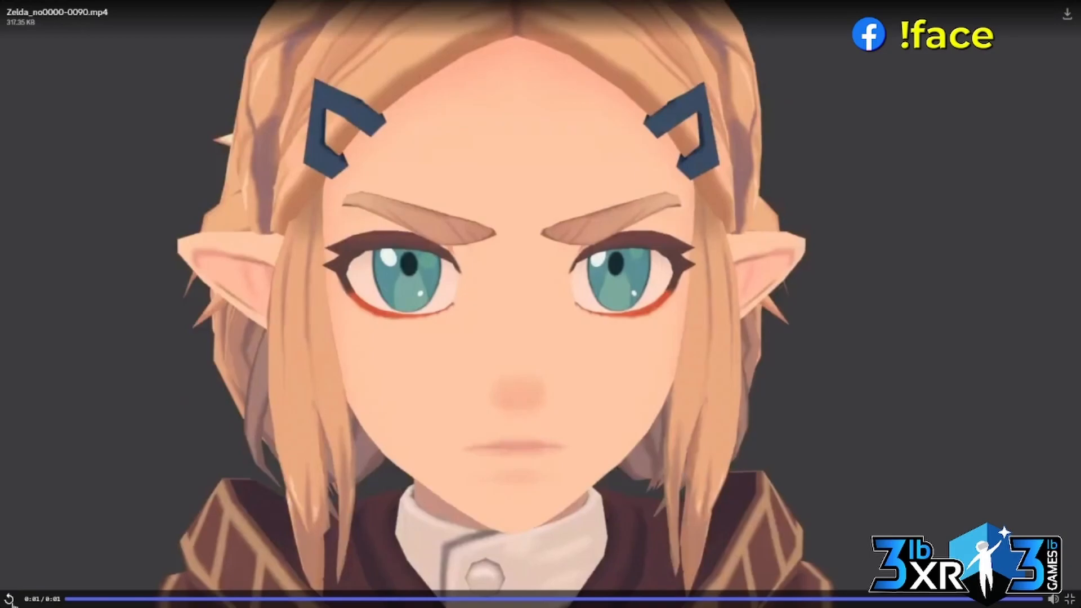
click(12, 601)
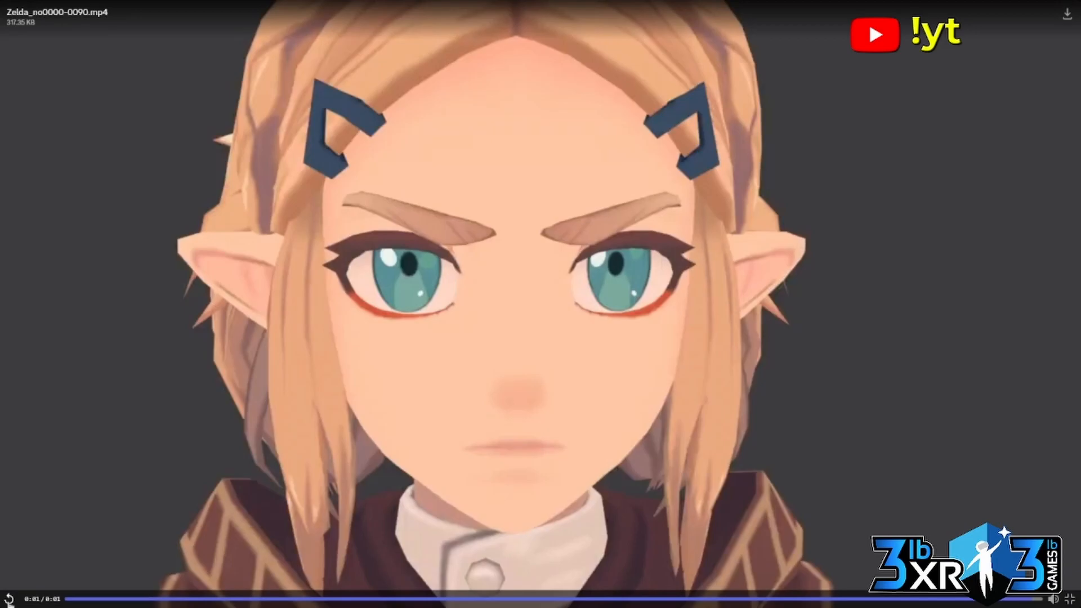
click(10, 600)
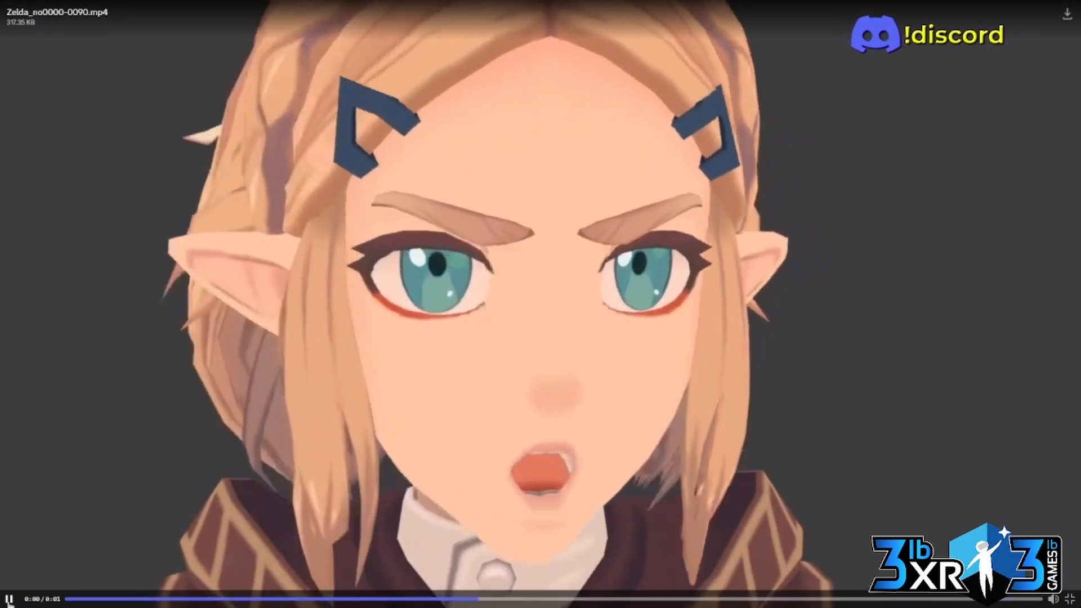
key(Escape)
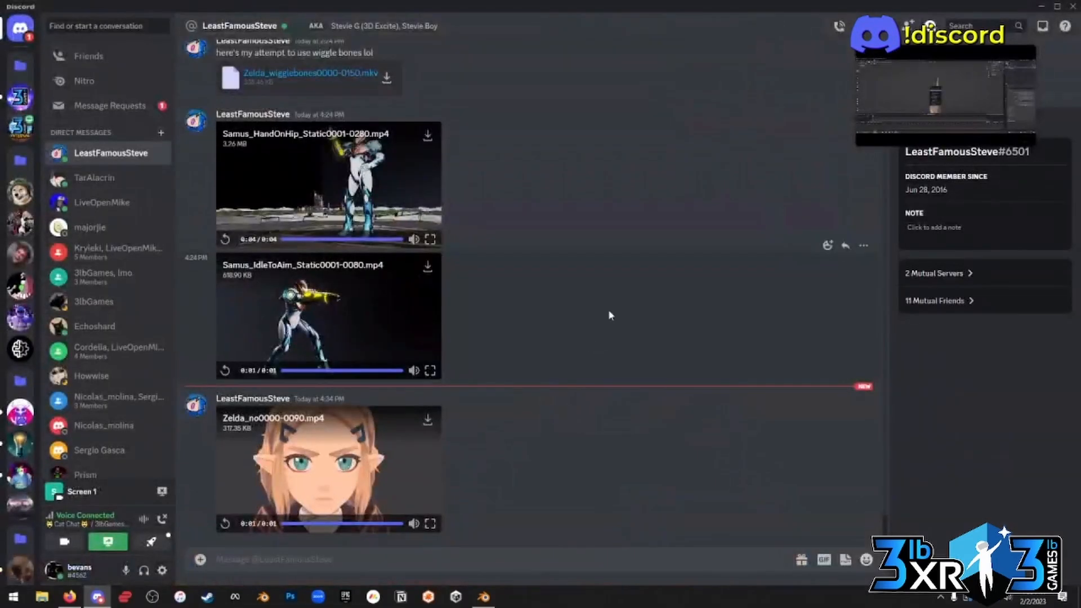
click(1041, 7)
Show the Torso bone layer together with the hair controls.
middle_drag(446, 246, 483, 258)
middle_drag(608, 169, 559, 182)
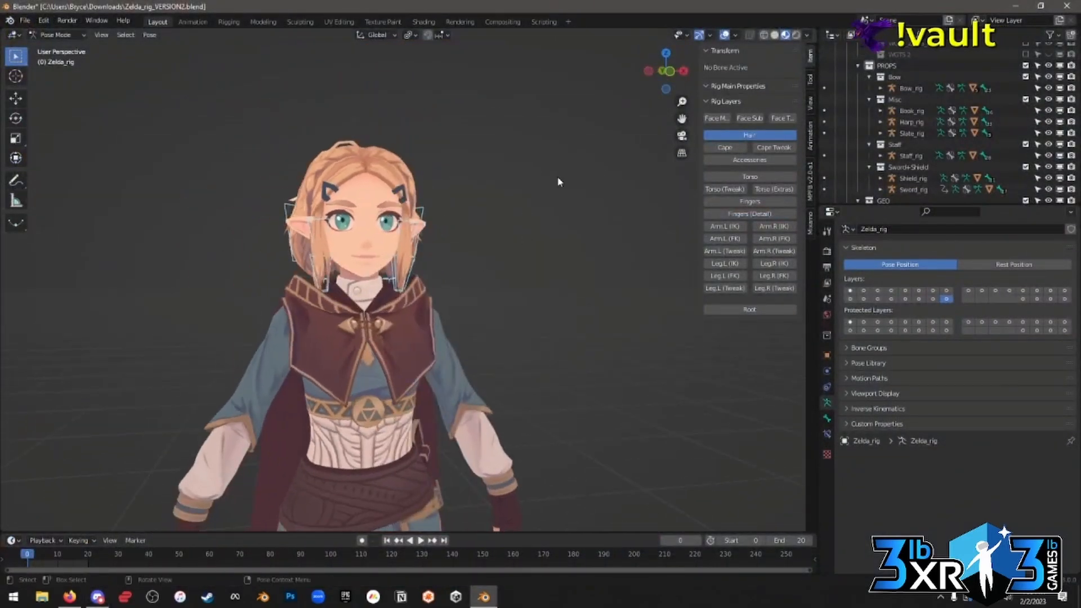
middle_drag(619, 101, 558, 184)
click(775, 178)
middle_drag(568, 315, 495, 324)
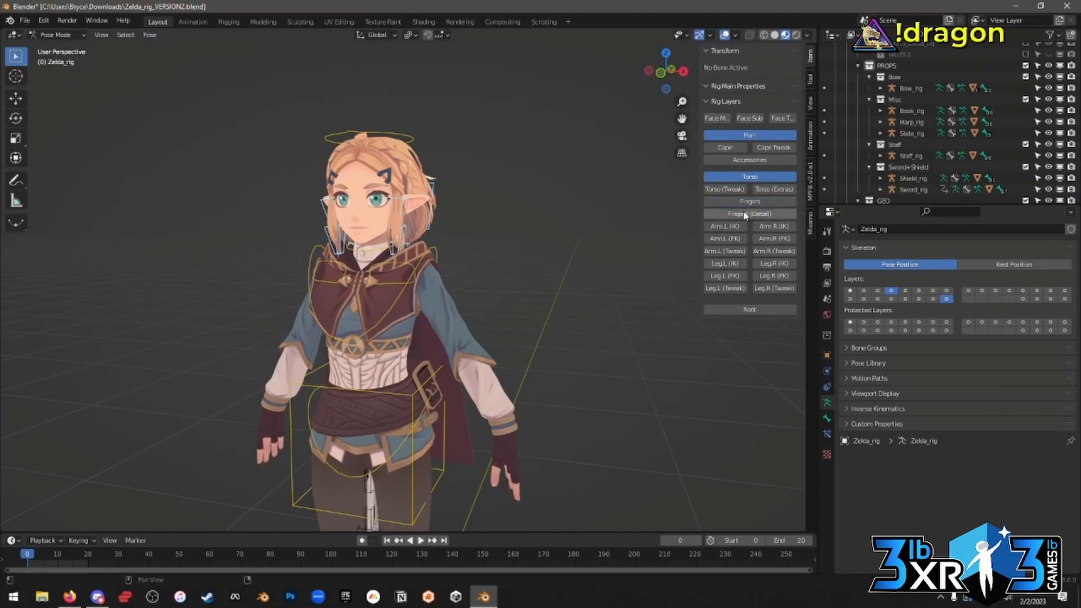
Show the left arm IK layer, move the left hand control -0.32541 m in Y and 0.32931 m in Z in side view, and rotate it about 95°.
click(545, 442)
key(KP_3)
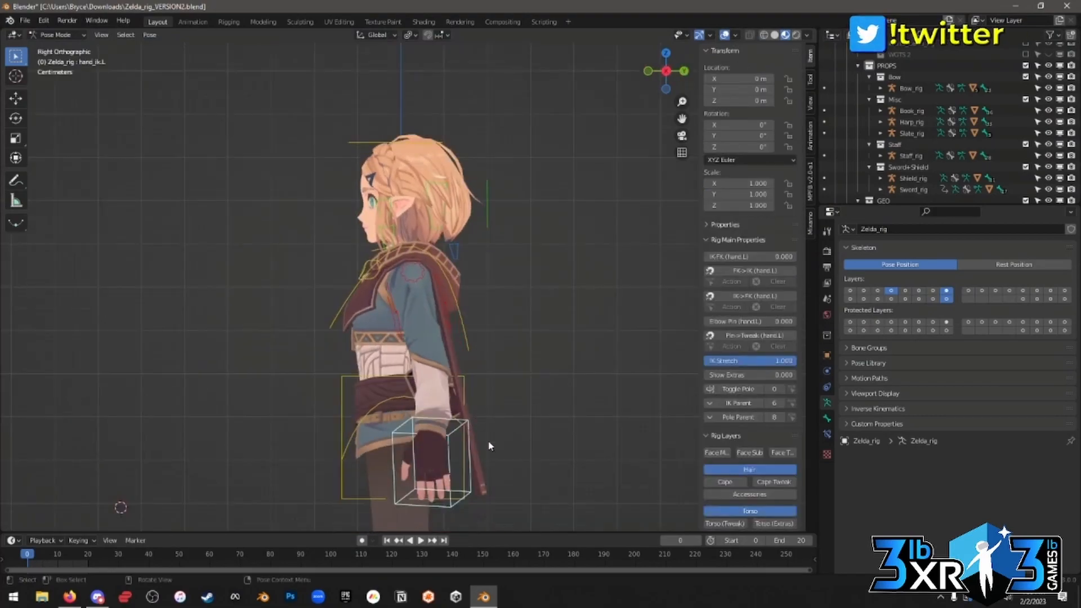
key(g)
click(315, 248)
key(r)
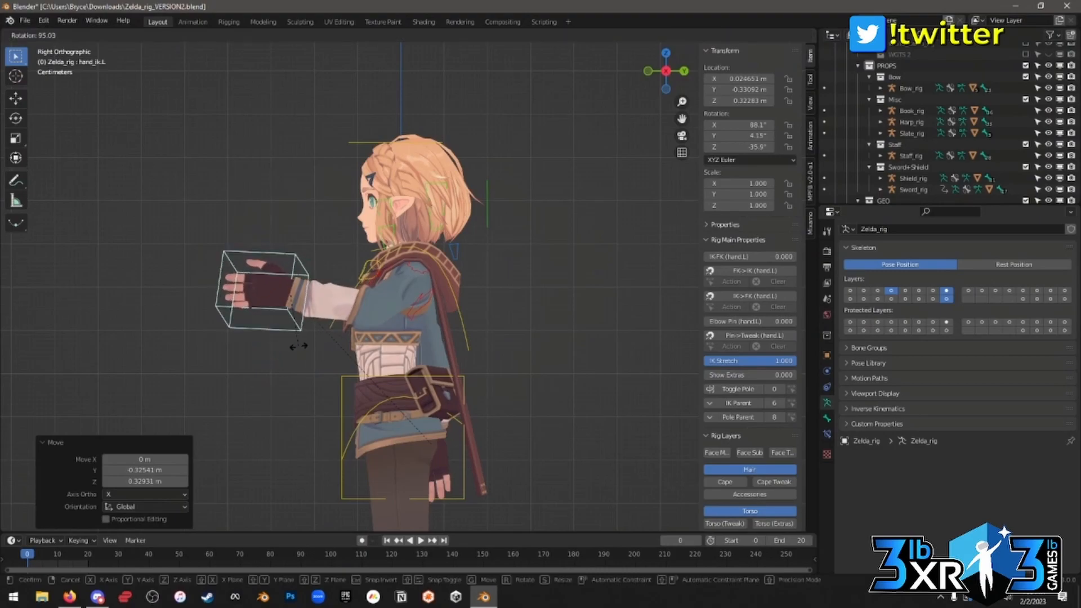
click(298, 347)
key(Tab)
middle_drag(553, 305, 614, 339)
key(Tab)
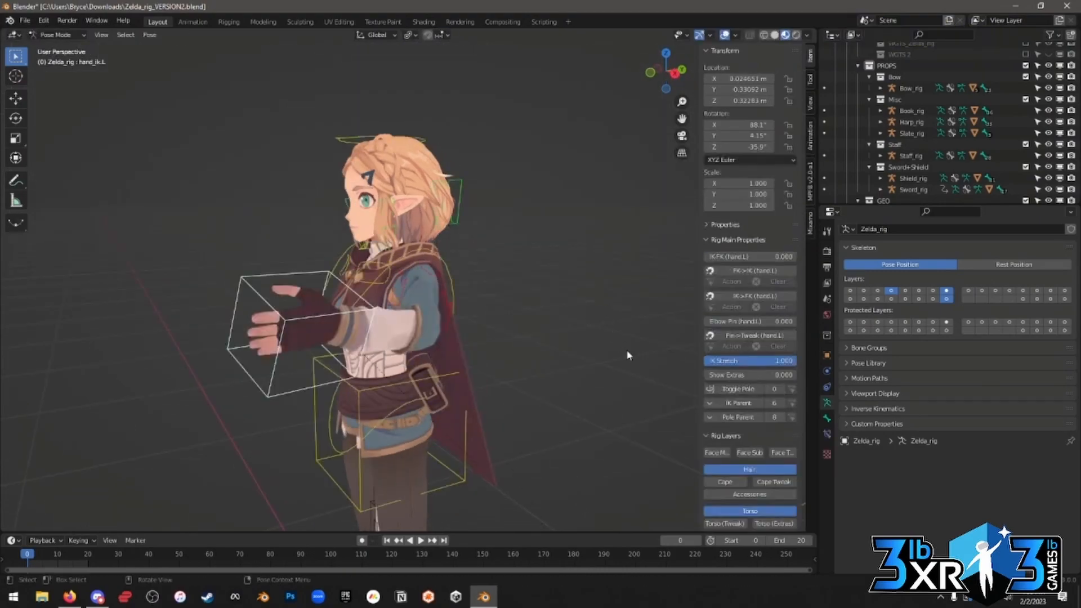
Show the Fingers bone layer and curl the four left fingers by scaling their controls to 0.587.
scroll(746, 350, down, 5)
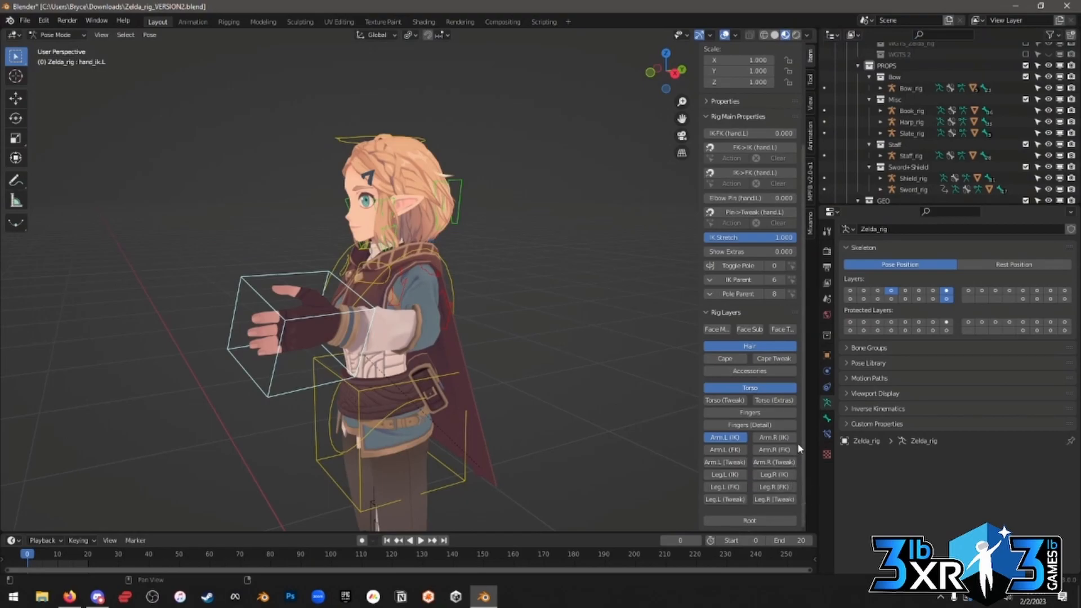
click(765, 413)
scroll(238, 303, up, 4)
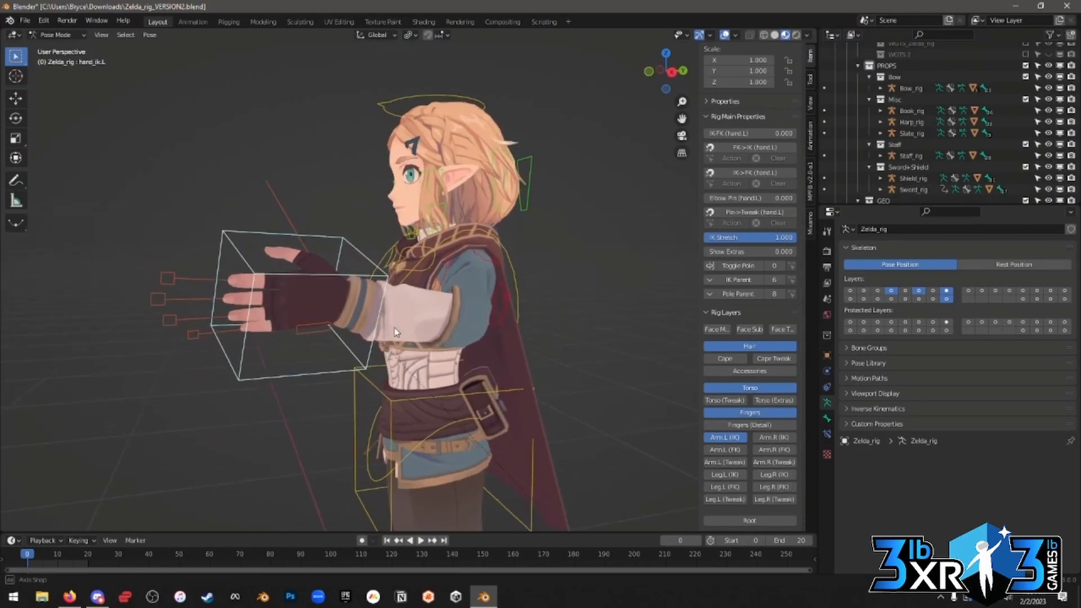
drag(173, 338, 196, 340)
key(s)
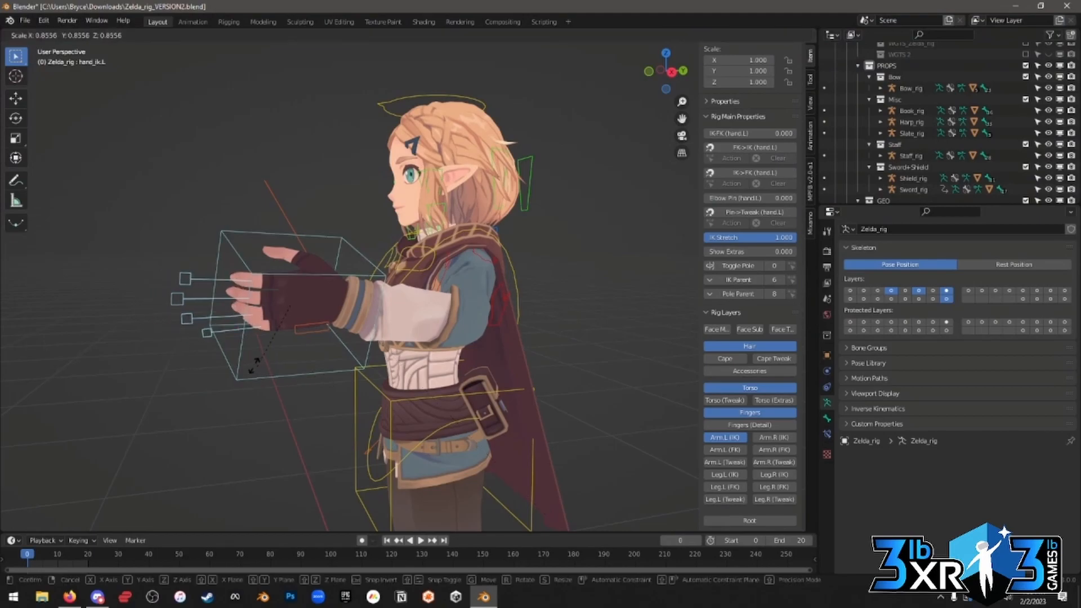
click(279, 371)
Rotate the four left finger controls by -95.1° about the global Z axis.
middle_drag(278, 372, 566, 431)
key(r)
key(z)
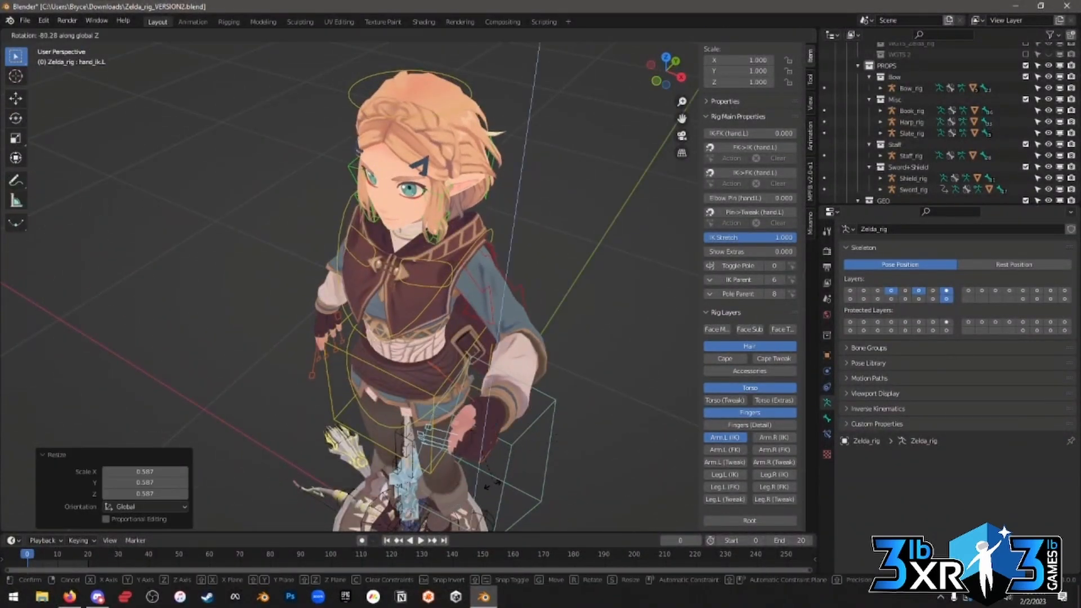
click(485, 487)
middle_drag(467, 450, 359, 350)
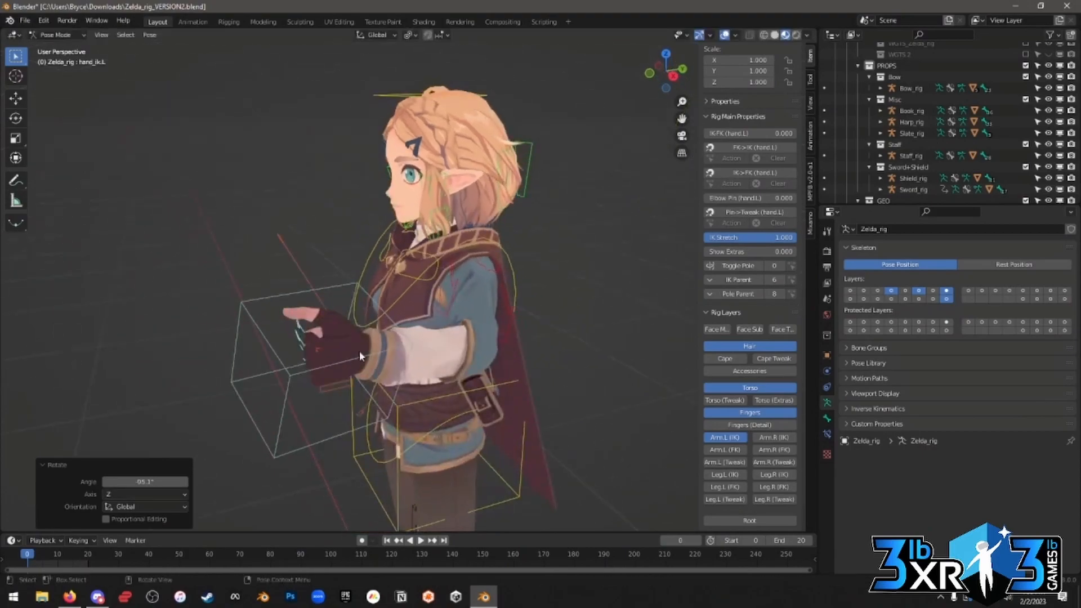
Scale the left thumb control to 1.185 along its length and rotate it upright, finishing with an 11.6° turn in the view.
click(295, 256)
key(s)
click(362, 295)
middle_drag(362, 296, 506, 337)
key(r)
click(335, 302)
key(r)
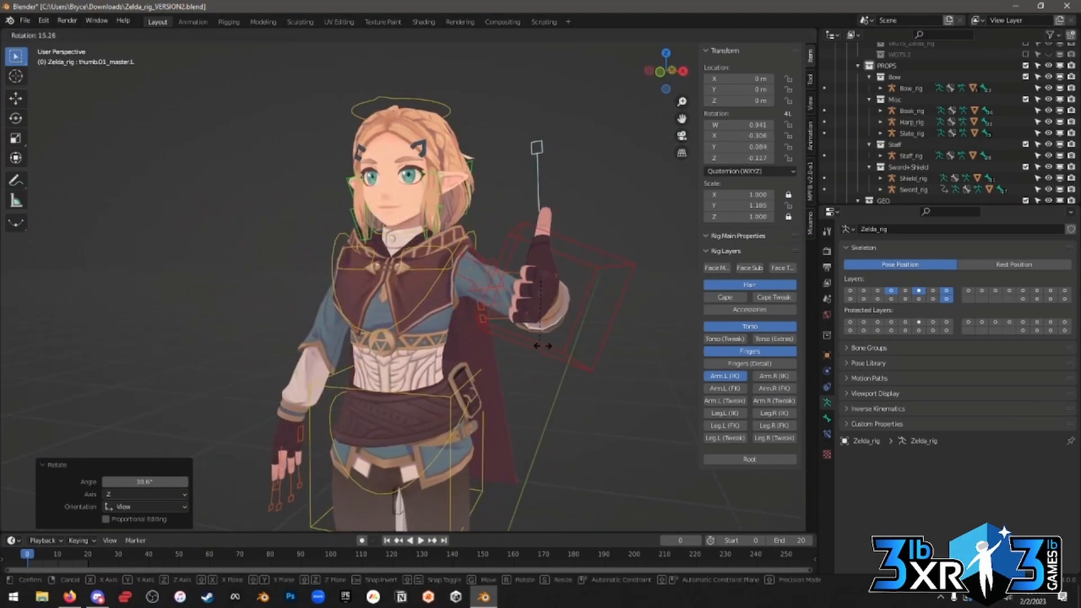
click(544, 346)
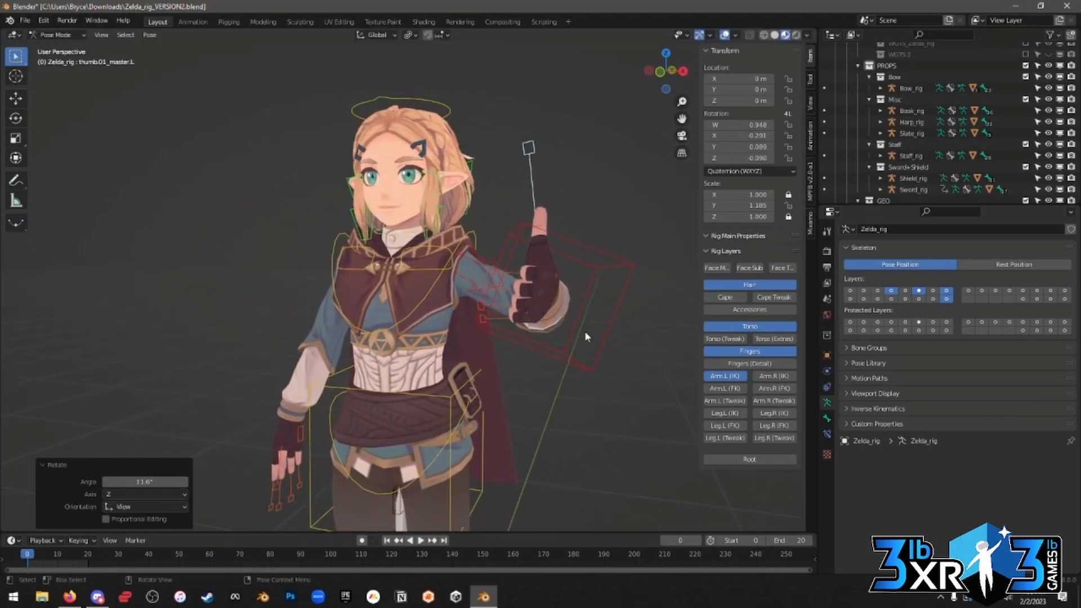
Clear the rotation of the four left finger controls and rotate them together about the X axis to shape the fist.
click(488, 281)
click(480, 290)
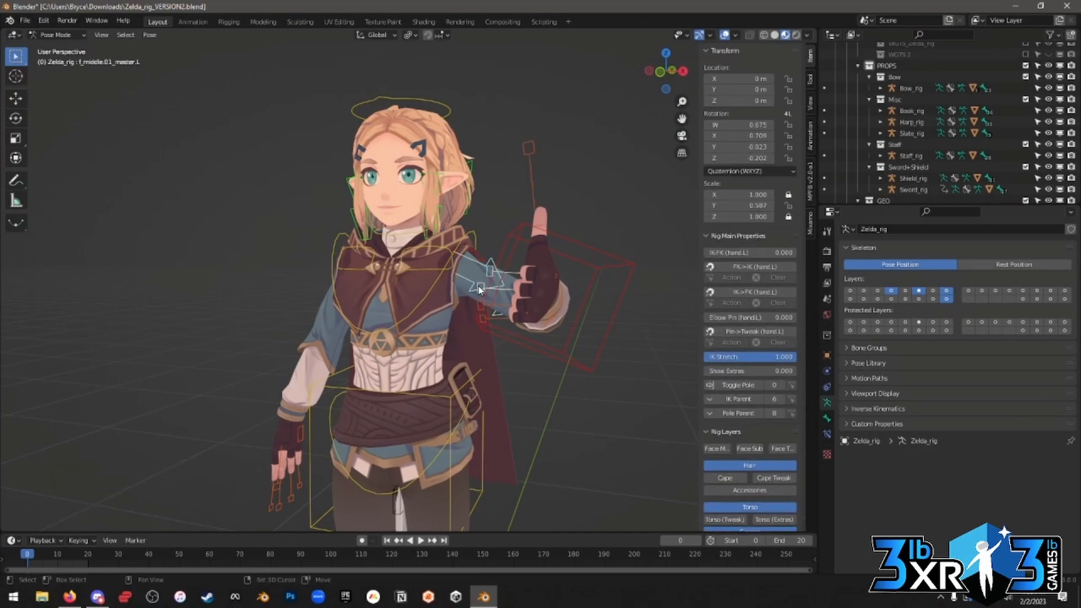
click(477, 303)
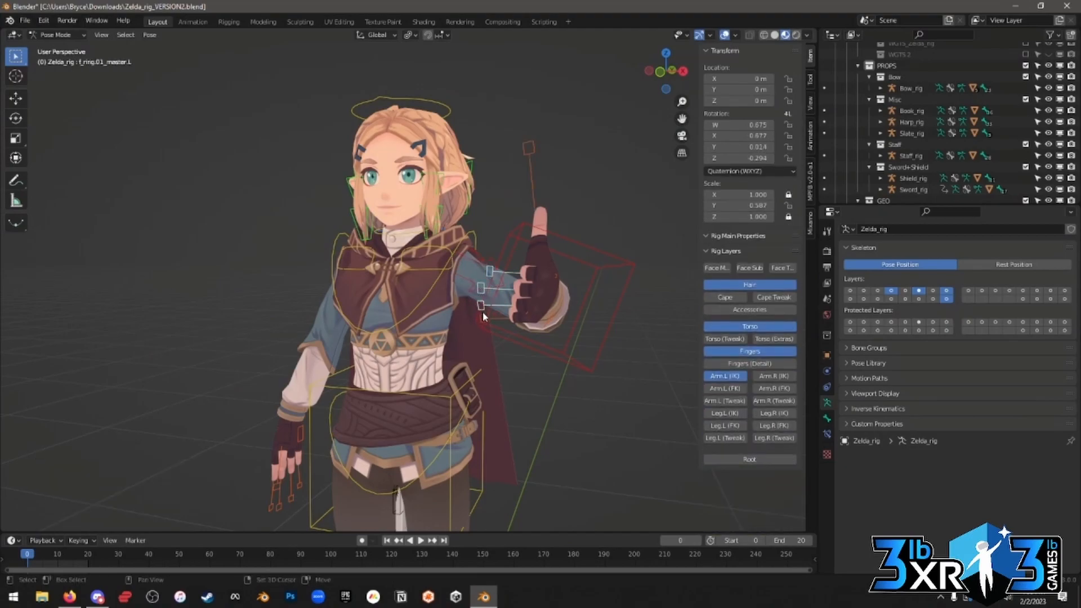
scroll(512, 333, up, 1)
key(alt+r)
shift+middle_drag(588, 342, 531, 340)
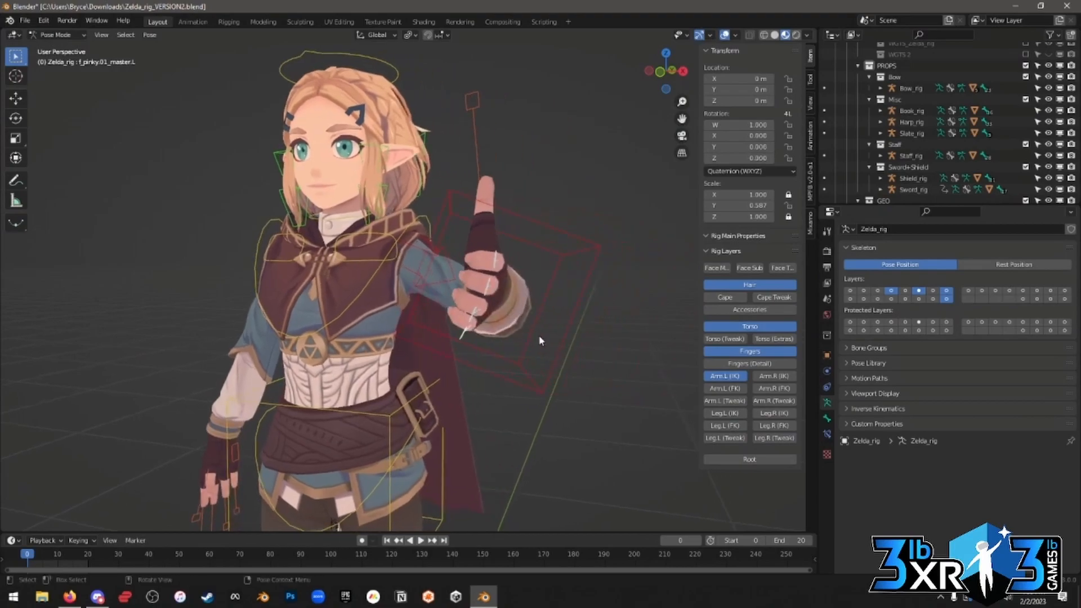
key(r)
key(x)
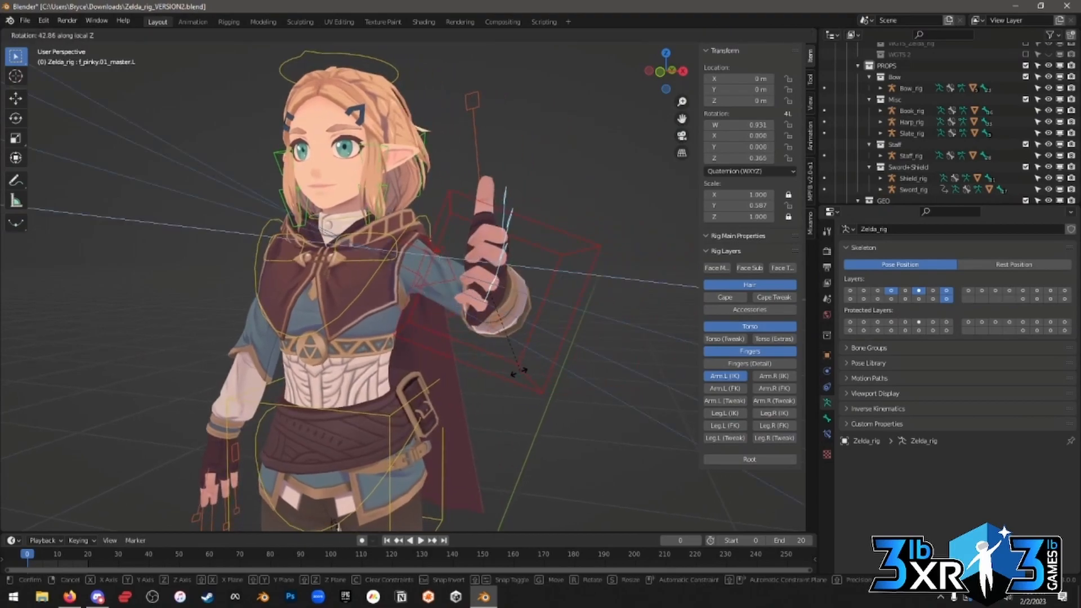
key(x)
click(500, 379)
Rotate the left palm control by -7.32° in the side view.
middle_drag(501, 378, 432, 356)
click(251, 299)
key(r)
click(359, 307)
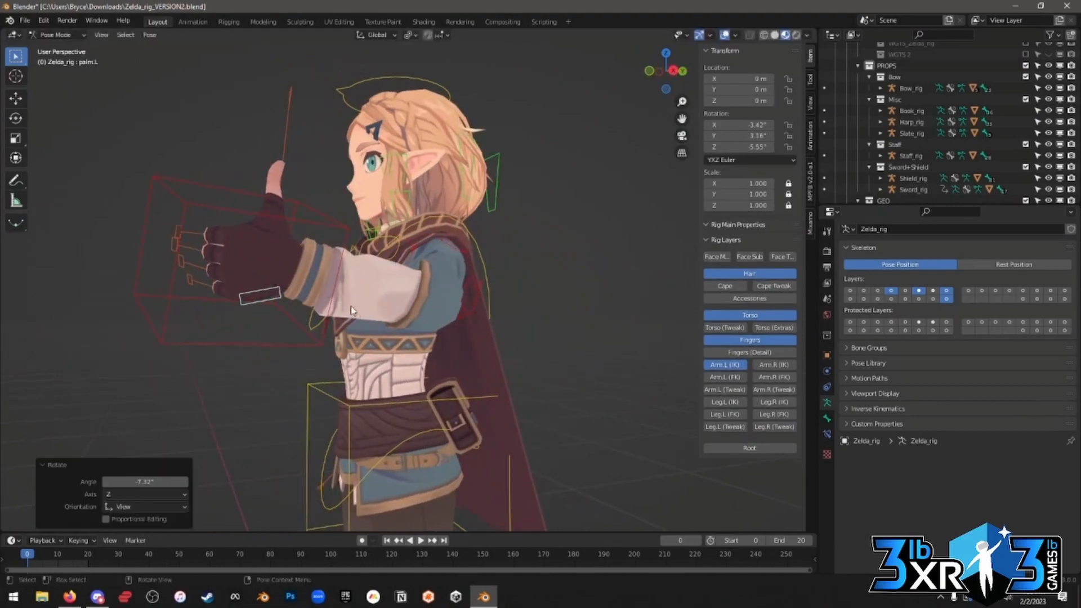
Refine the left thumb's upright angle by rotating its control from the side and from the front.
click(287, 140)
key(r)
click(331, 184)
middle_drag(333, 184, 555, 249)
key(r)
click(560, 262)
Rotate the left hand IK control and move it by -0.18005, -0.042662 and 0.044249 m in X, Y and Z.
click(575, 260)
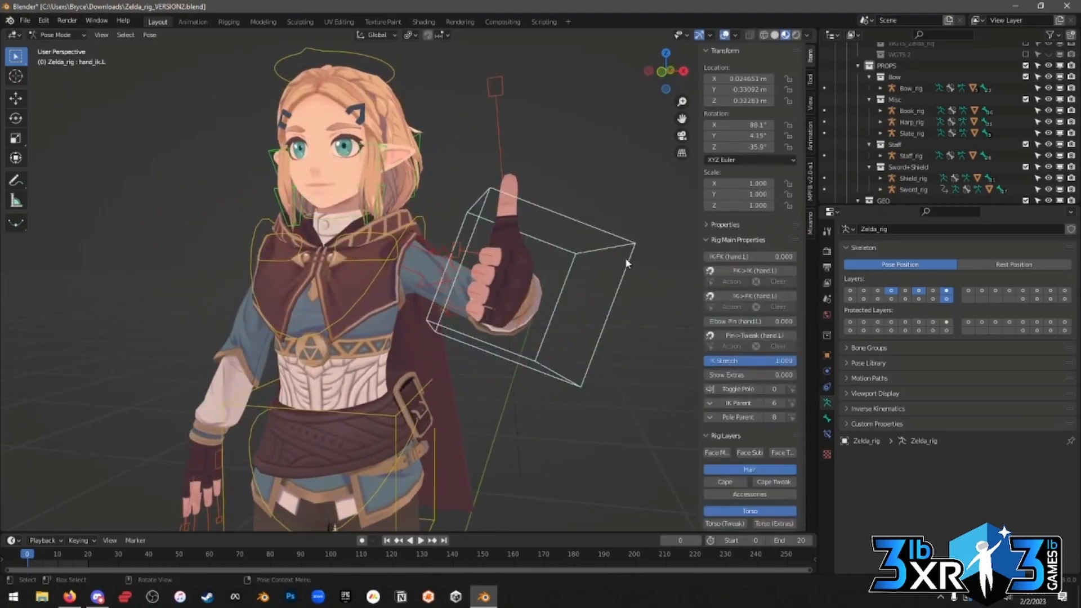
key(r)
click(563, 239)
key(g)
click(420, 215)
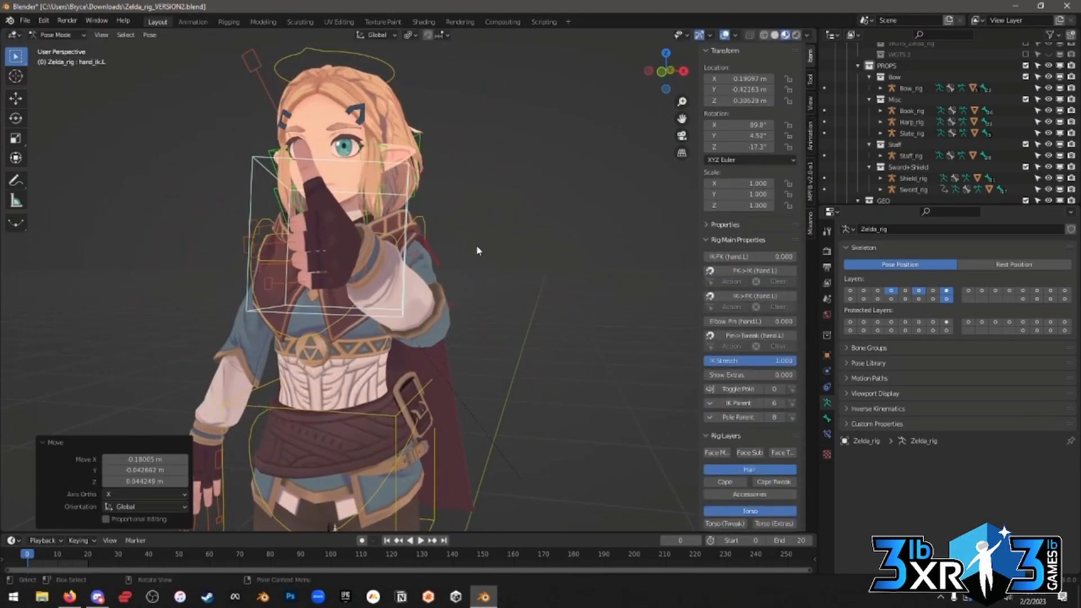
Extend the left arm in side view by moving the hand control forward about 0.086 m and up about 0.015 m.
key(KP_2)
key(KP_3)
key(g)
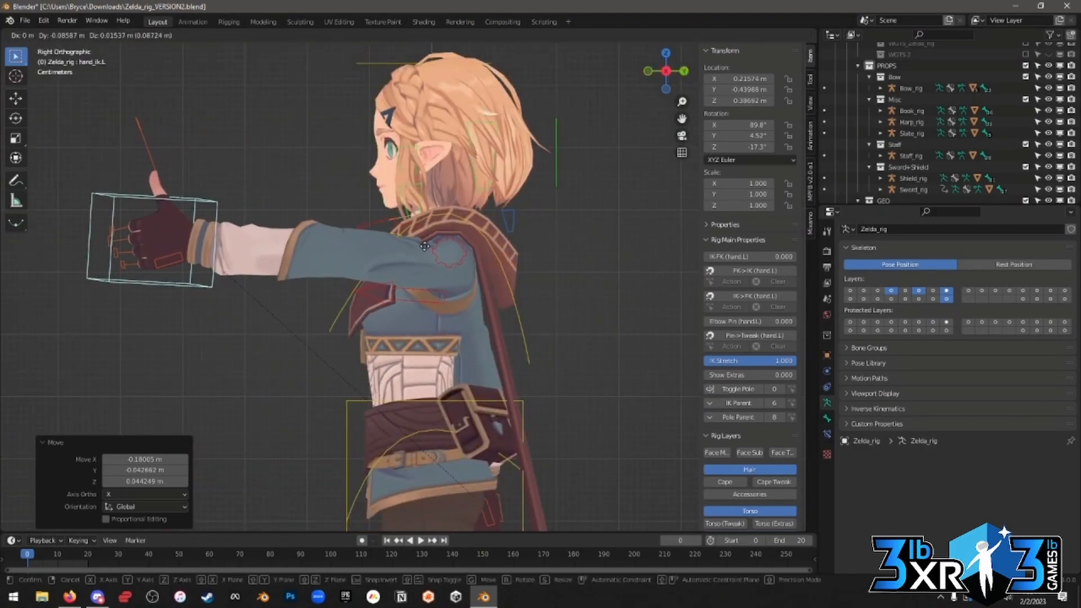
click(425, 246)
Twist the chest control by -27.6° about the global Z axis.
click(517, 288)
key(r)
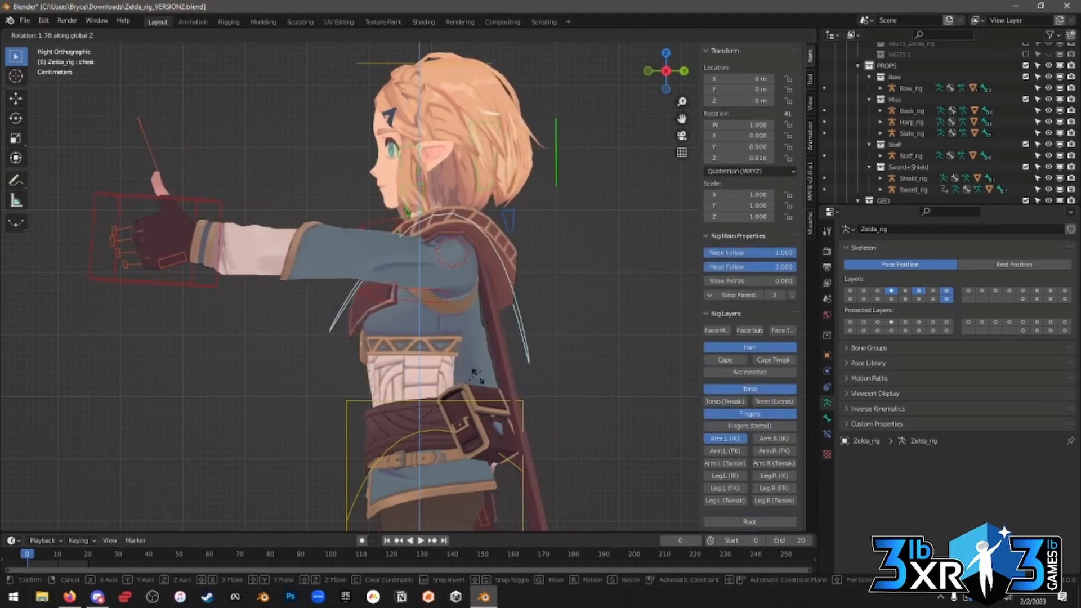
right_click(481, 361)
middle_drag(468, 290, 568, 358)
key(r)
key(z)
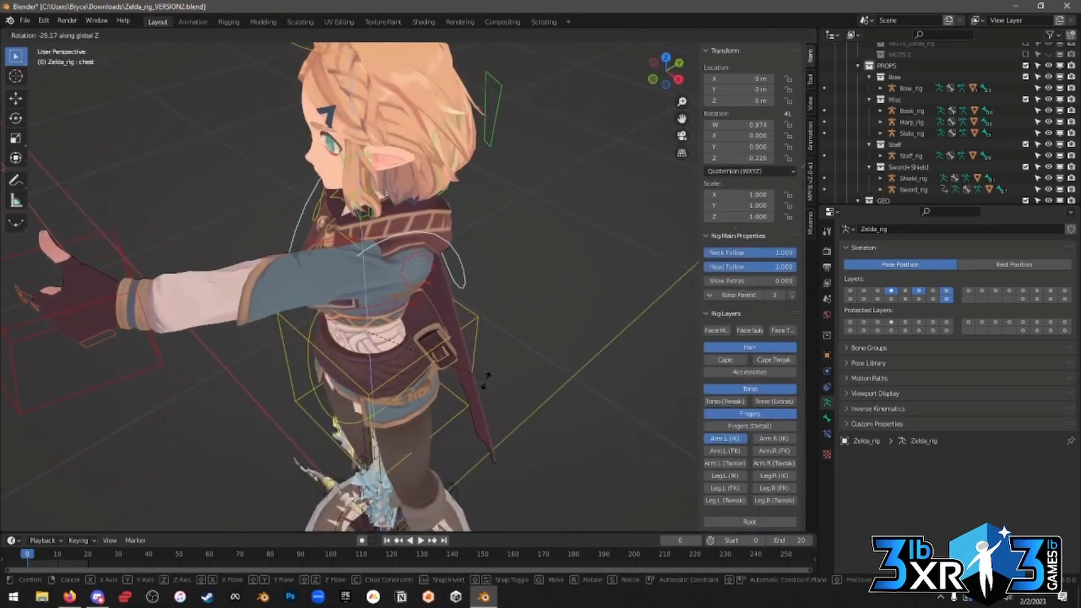
click(477, 378)
middle_drag(429, 327, 507, 332)
Reposition the left hand IK control in top view, rotate it by -12.8° and shift it about 0.029 m in X.
key(KP_7)
scroll(509, 327, down, 2)
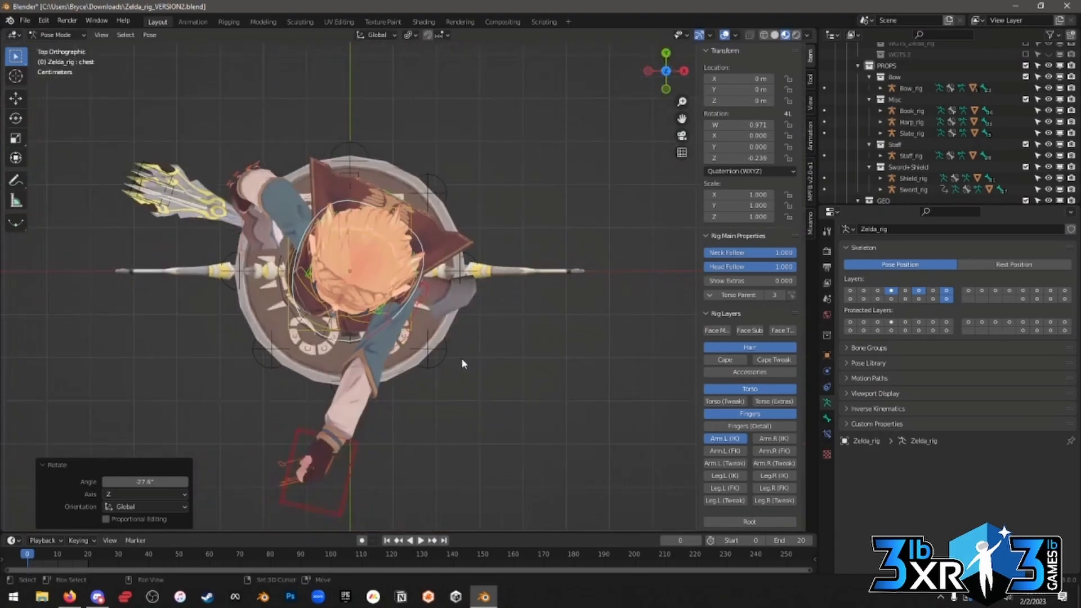
shift+middle_drag(457, 363, 482, 295)
click(382, 401)
key(g)
click(520, 436)
key(r)
click(487, 395)
key(g)
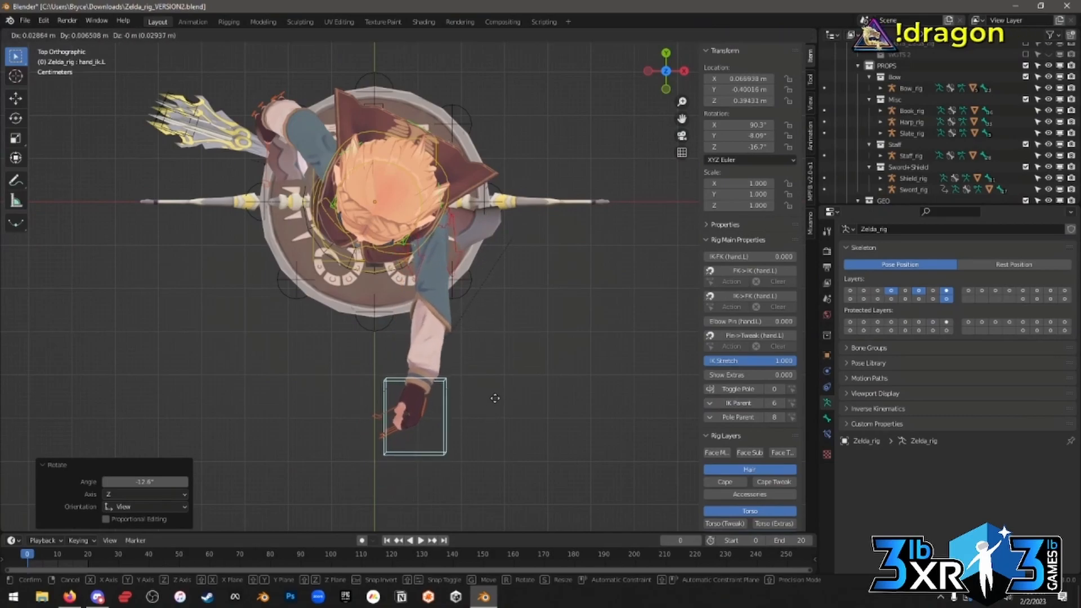
click(494, 397)
click(441, 216)
key(r)
right_click(463, 244)
Turn the head control by -23.7° in top view.
middle_drag(411, 214, 408, 168)
click(366, 73)
middle_drag(512, 179, 514, 277)
key(r)
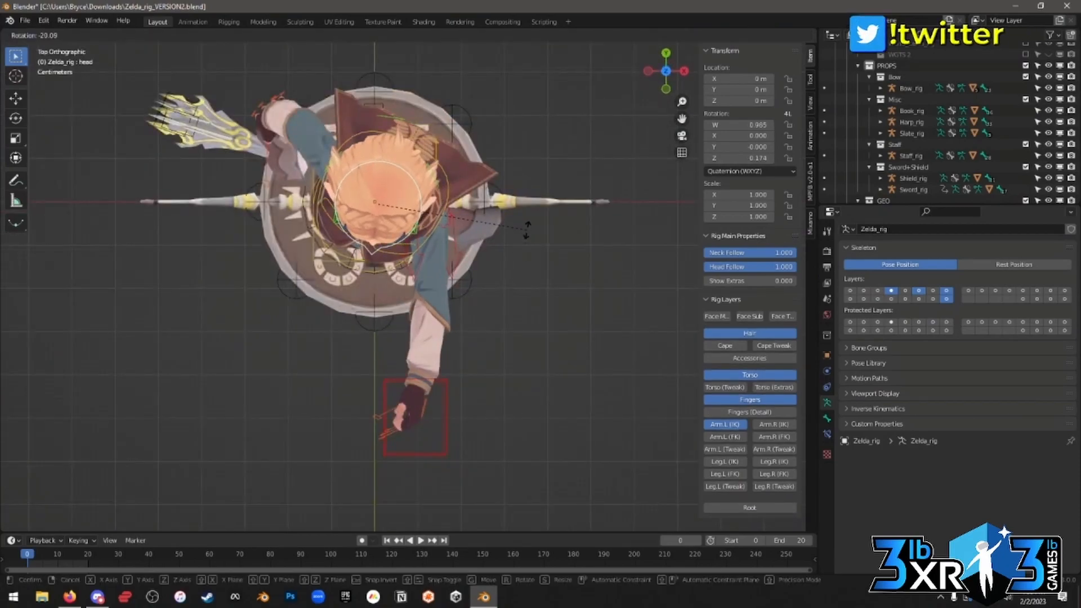
click(526, 220)
mouse_move(525, 220)
middle_down()
mouse_move(510, 275)
mouse_move(510, 205)
mouse_move(540, 214)
middle_up()
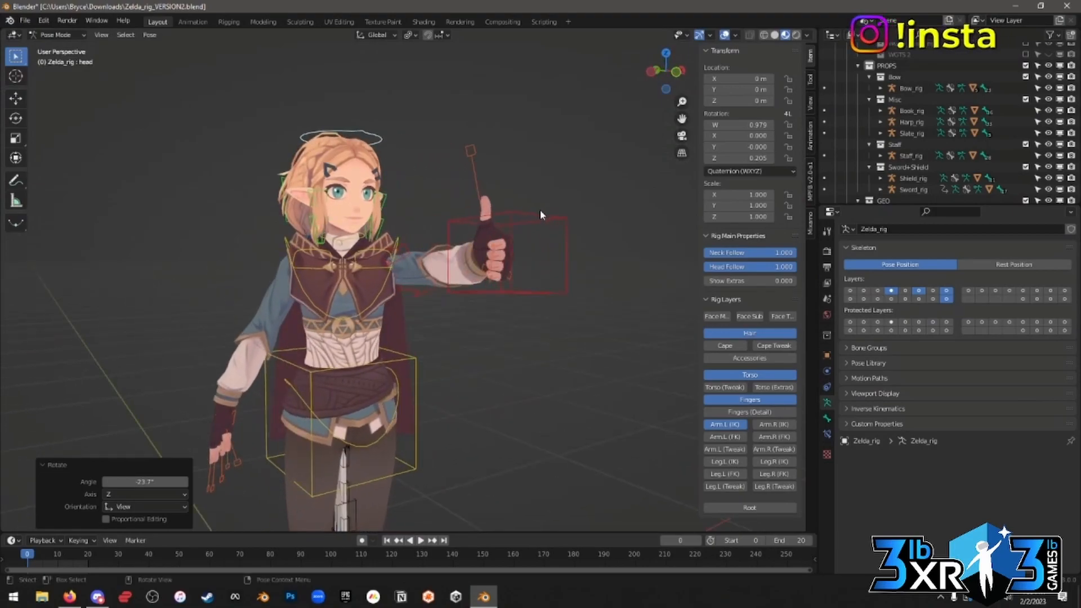
Curl the right hand's four fingers by scaling their controls to 0.612 and rotating them 86.8° about local X.
drag(209, 477, 209, 476)
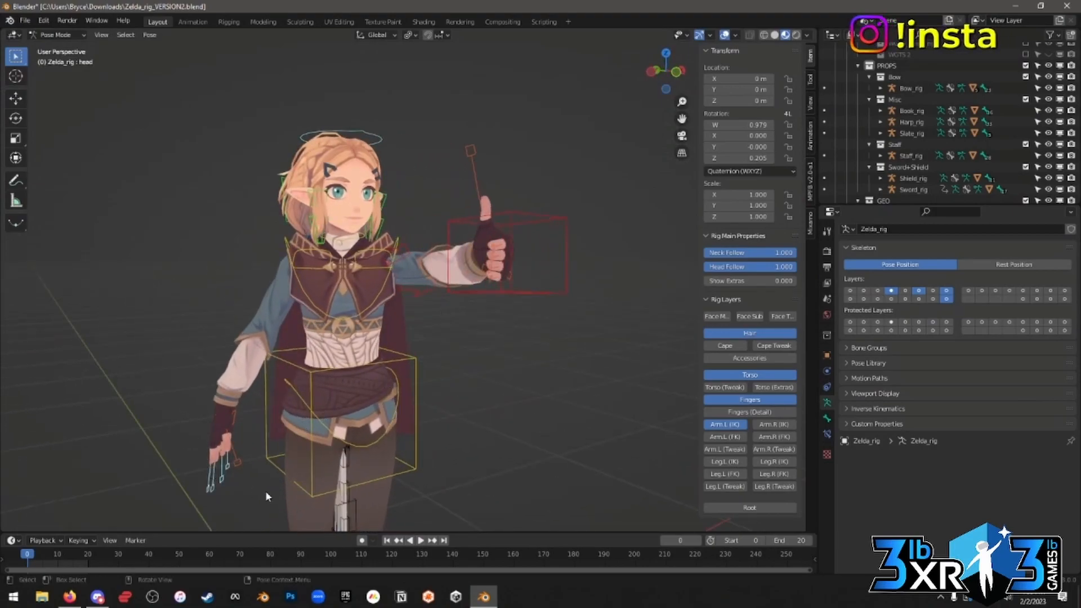
key(s)
click(248, 480)
key(r)
key(x)
key(x)
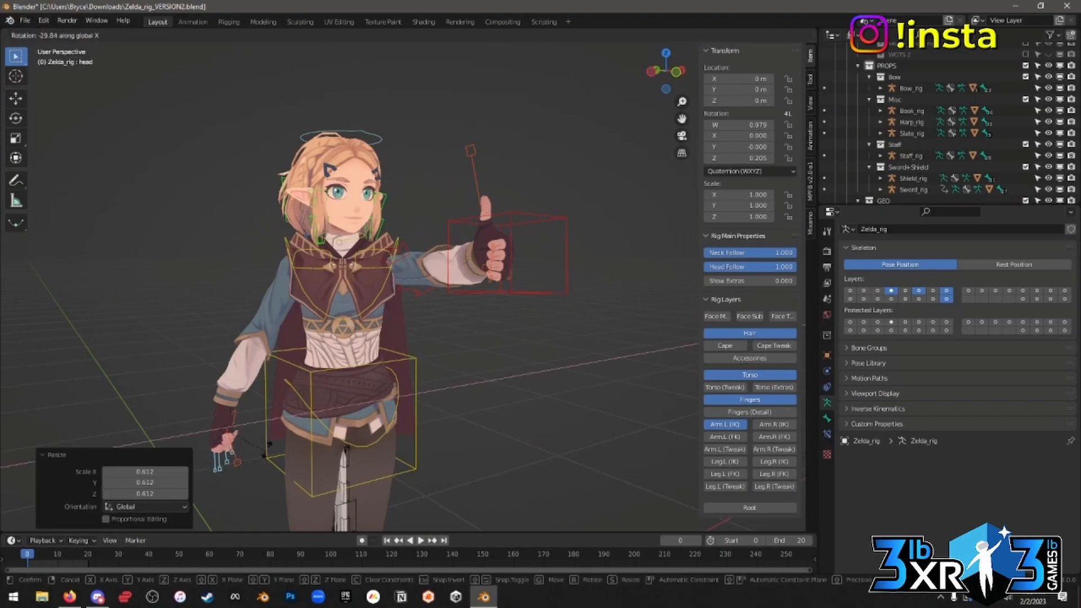
click(260, 413)
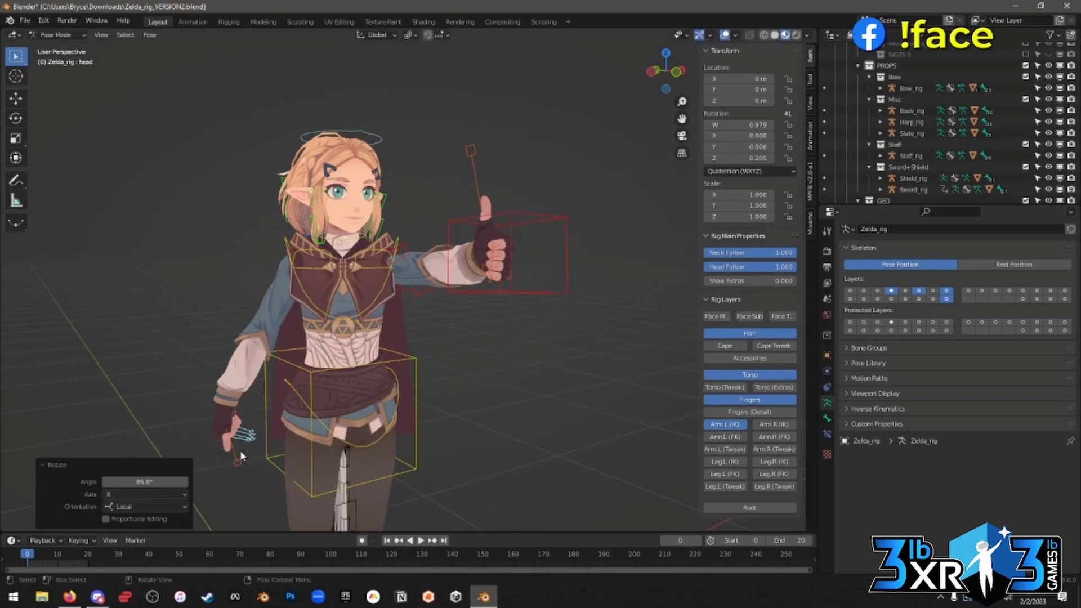
Scale the right thumb control to 0.788 and rotate it about -46° around its local Z axis.
click(237, 460)
key(s)
click(275, 475)
key(r)
key(x)
key(x)
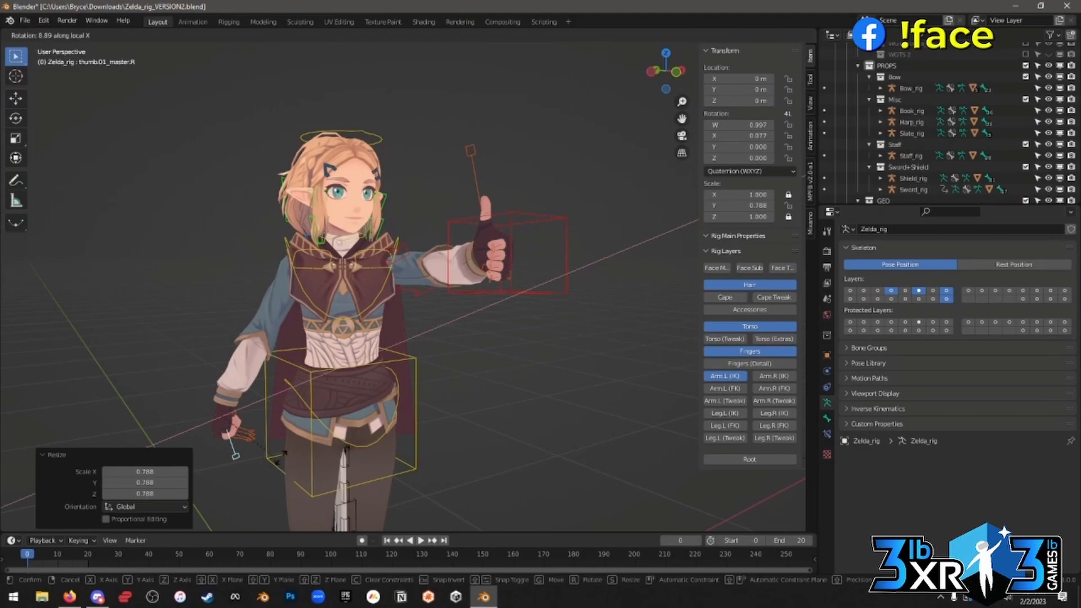
key(z)
key(z)
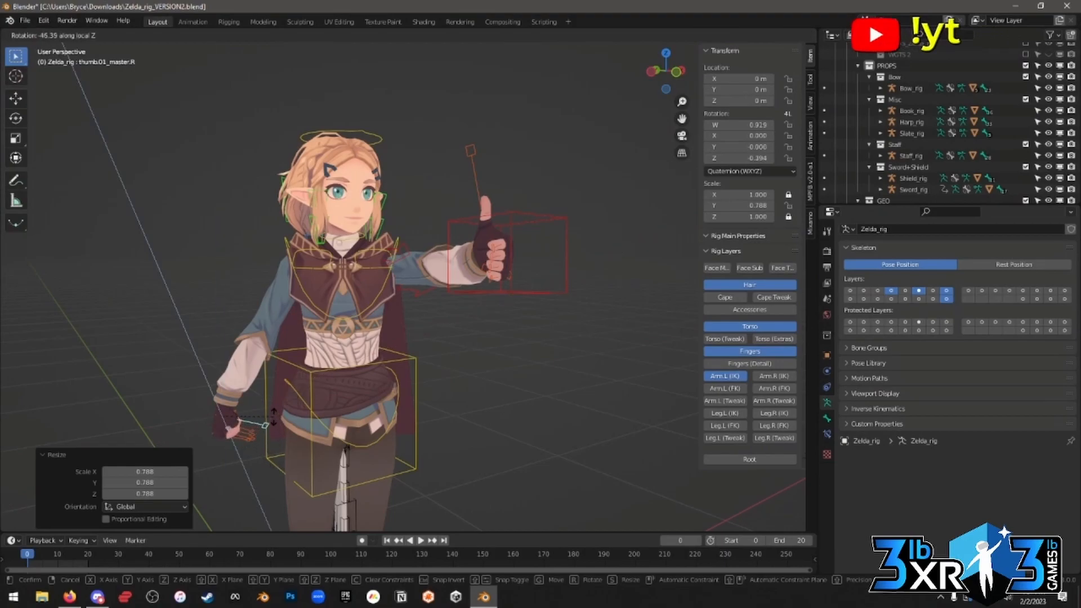
click(274, 423)
Show the Arm.R (IK) layer and move the right hand IK control about 0.125 m in X, -0.073 m in Y and 0.146 m in Z.
click(242, 419)
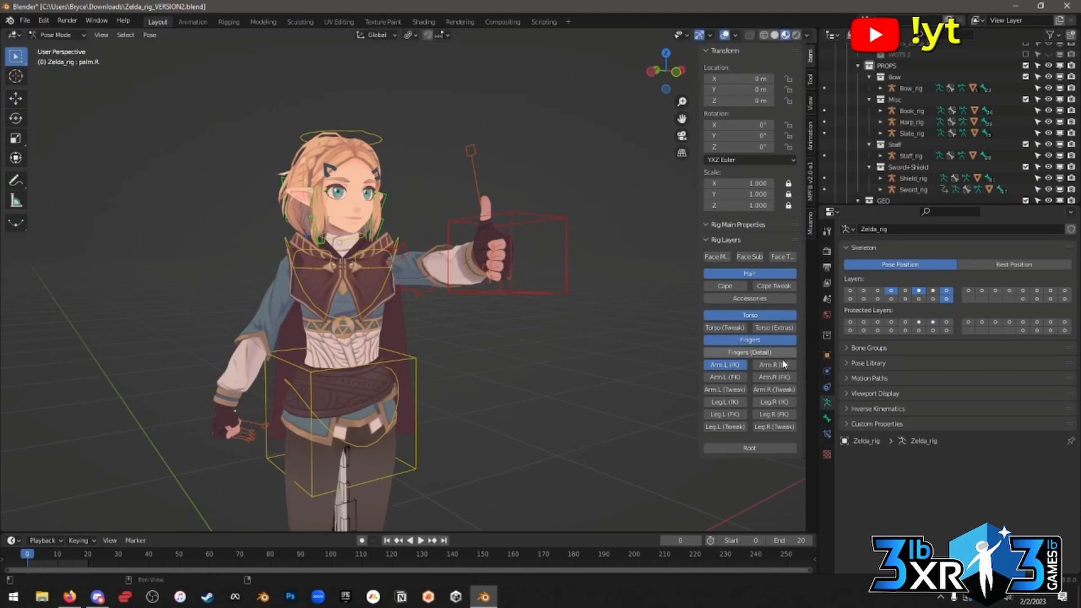
click(770, 367)
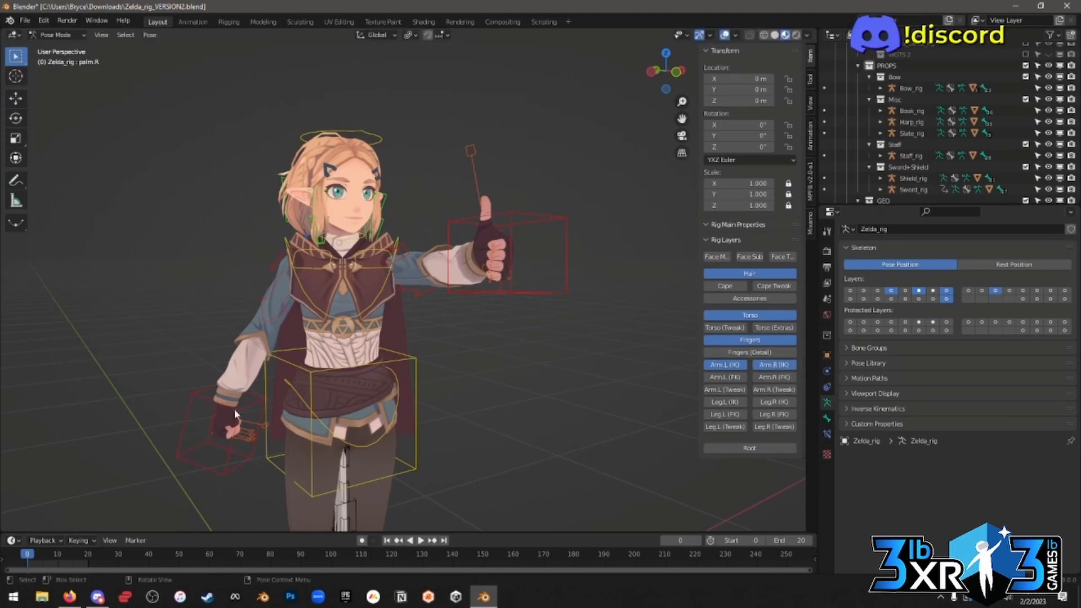
click(225, 411)
key(g)
click(322, 389)
Trackball-rotate the right hand IK control with the Transform tool by about -40.7° and 99.1°.
key(r)
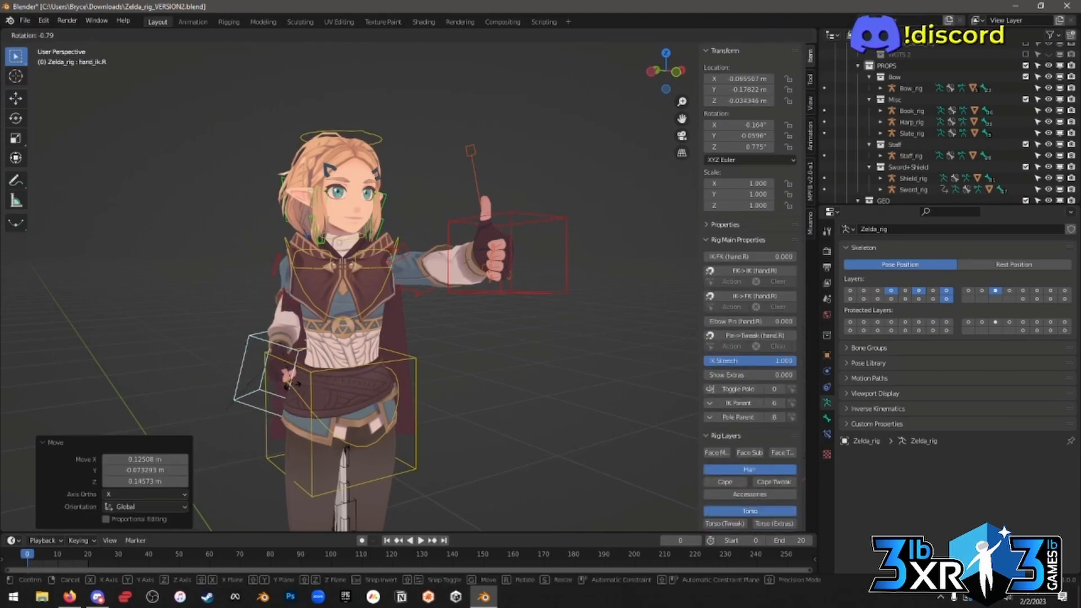
key(Escape)
click(15, 158)
drag(279, 372, 363, 344)
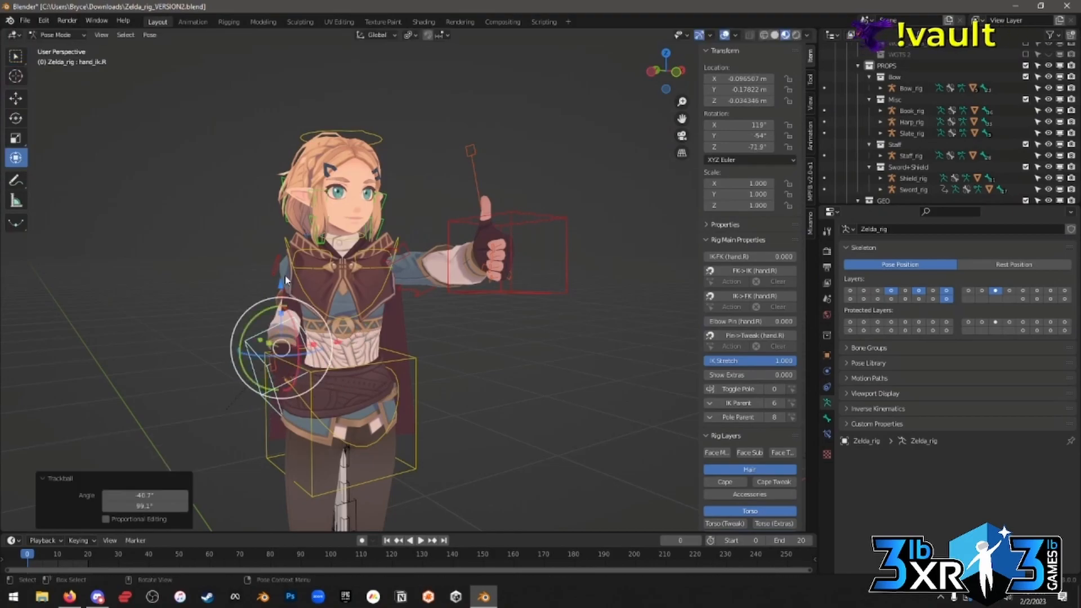
Rotate the right upper arm IK control by -74.7° from a raised side view to swing the elbow outward.
middle_drag(448, 333, 548, 338)
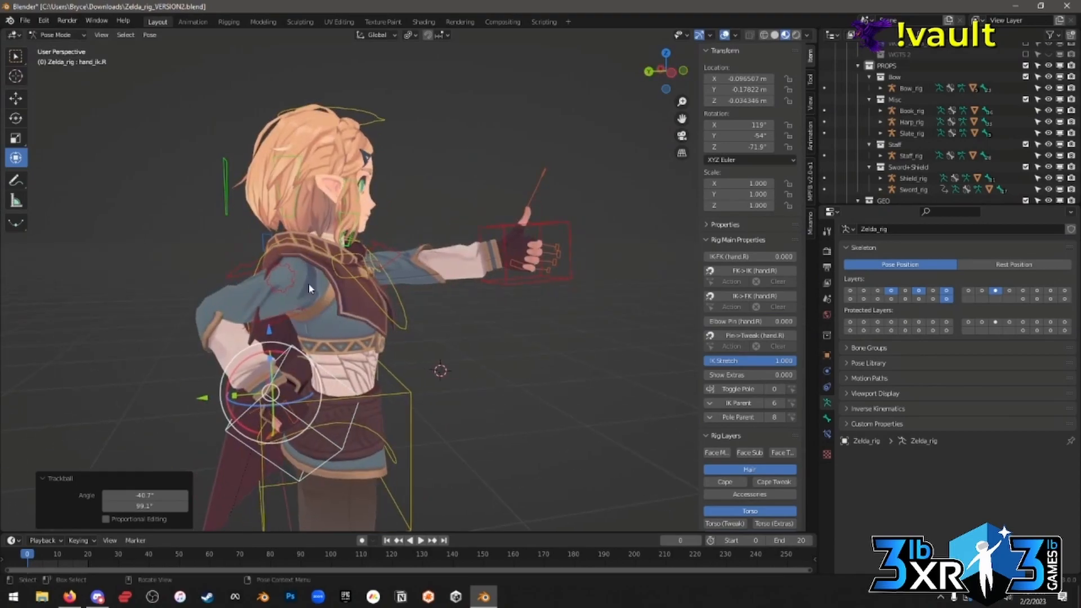
click(255, 266)
key(r)
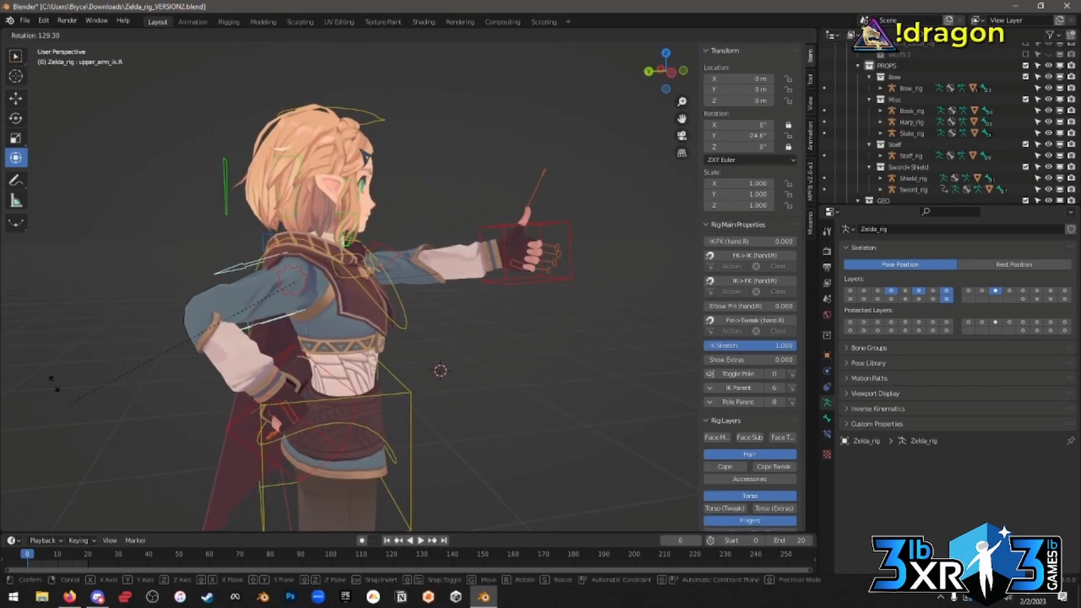
right_click(55, 333)
middle_drag(246, 322, 254, 392)
key(r)
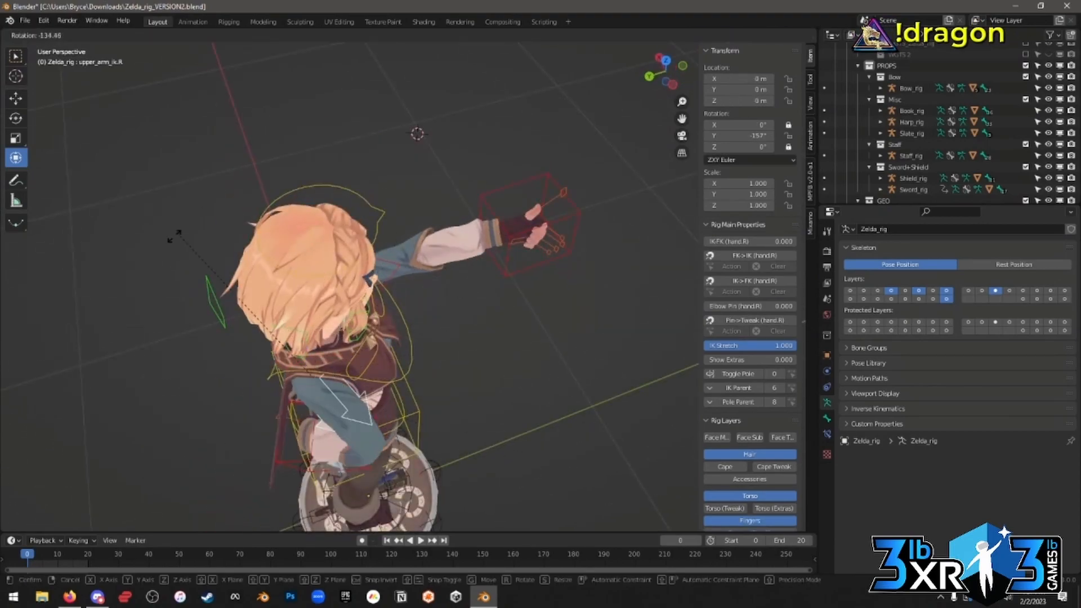
click(355, 254)
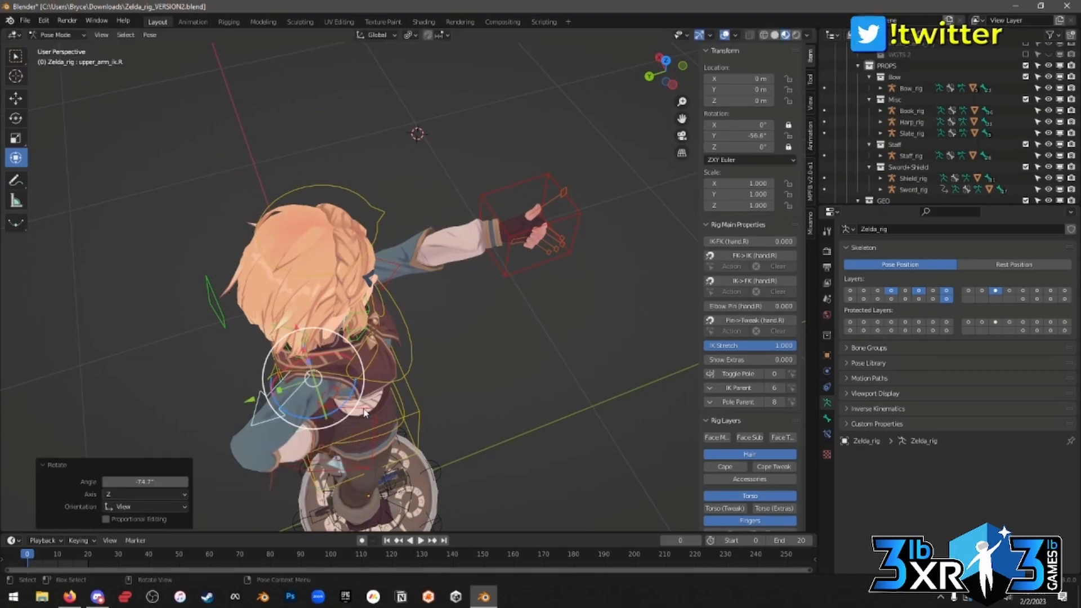
Set the right hand on the hip by shifting its IK control about 0.046 m in X and -0.117 m in Y and rotating it -45.3° in front view.
click(377, 423)
key(g)
click(458, 427)
middle_drag(458, 428, 453, 354)
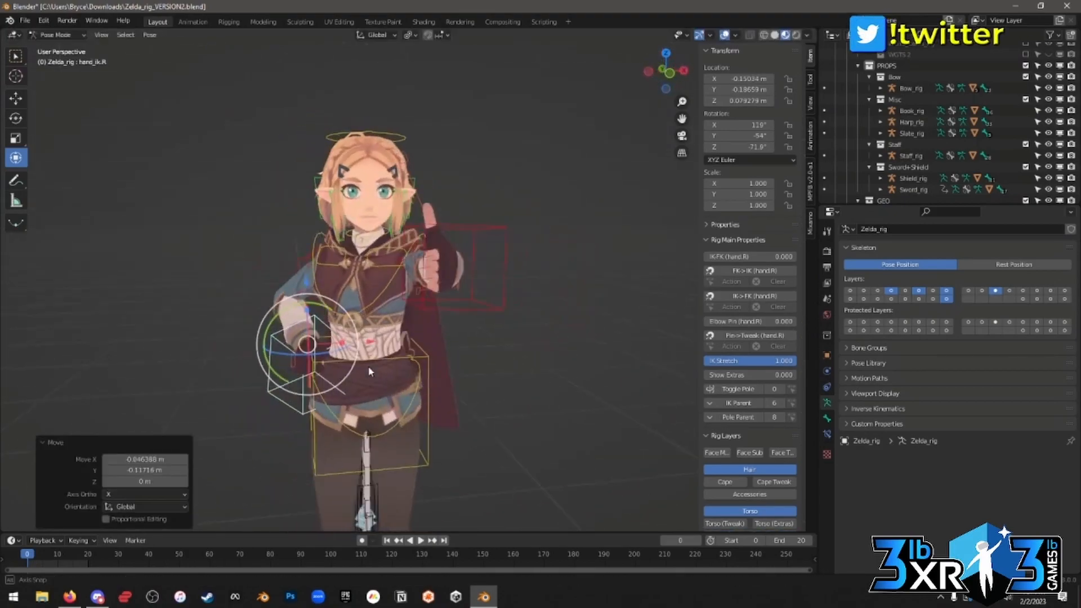
key(r)
click(402, 292)
key(g)
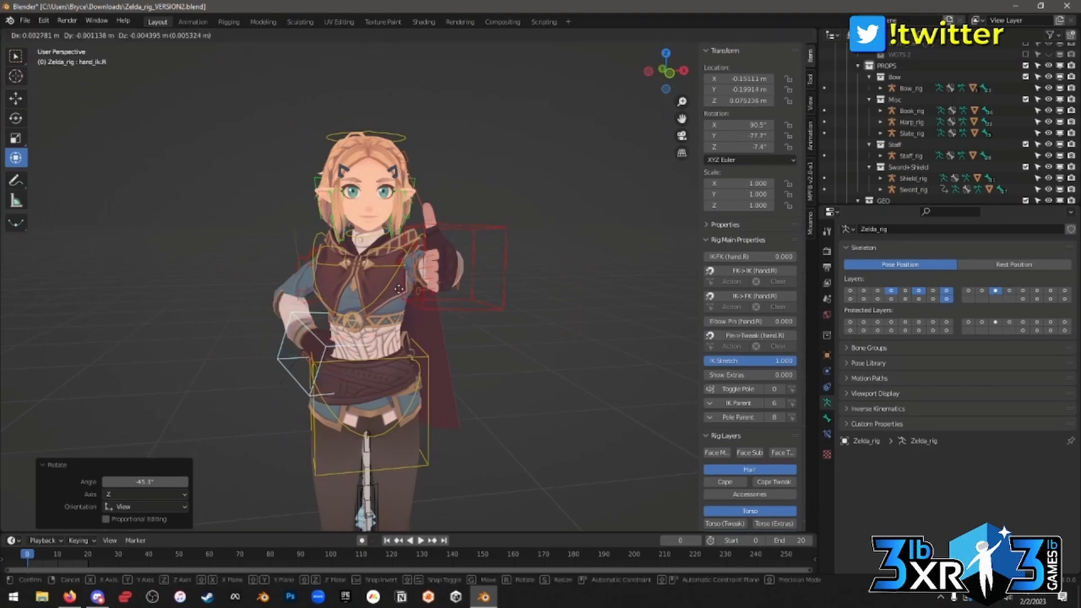
click(395, 297)
Refine the right elbow direction by rotating the right upper arm IK control to about -84.8° in Y.
click(303, 266)
key(r)
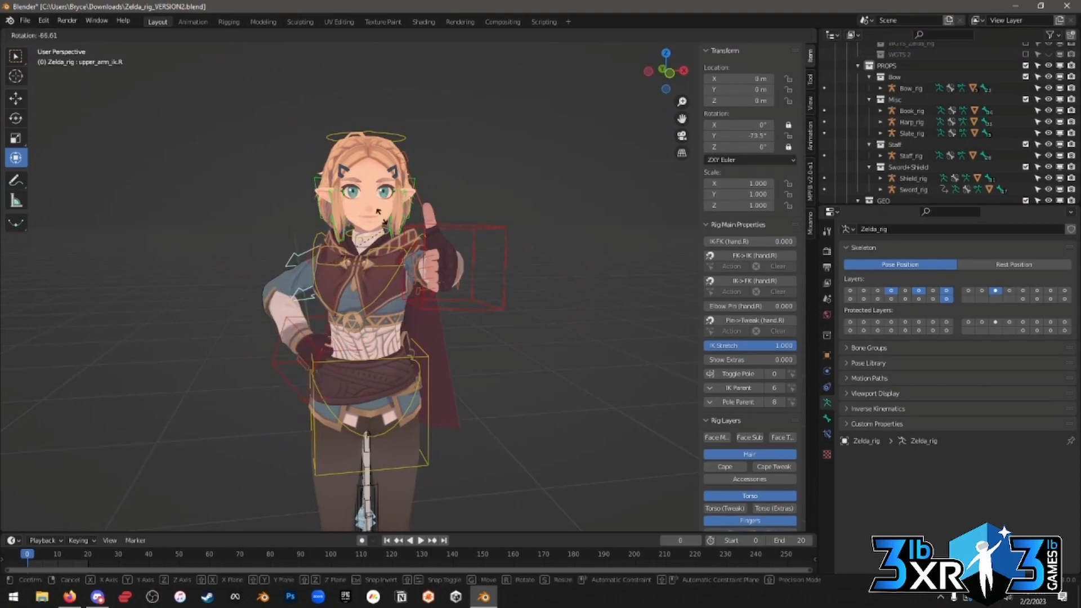
click(396, 260)
key(r)
click(554, 260)
middle_drag(400, 263, 507, 288)
key(r)
right_click(486, 271)
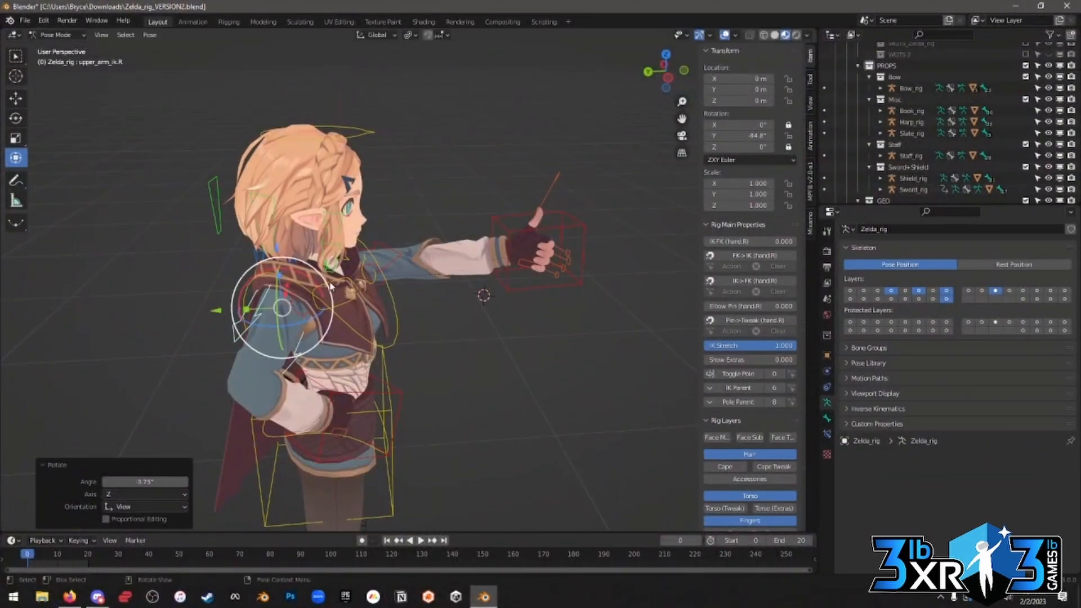
Rotate the right shoulder control 17.1° about the global Z axis.
click(348, 300)
key(r)
key(x)
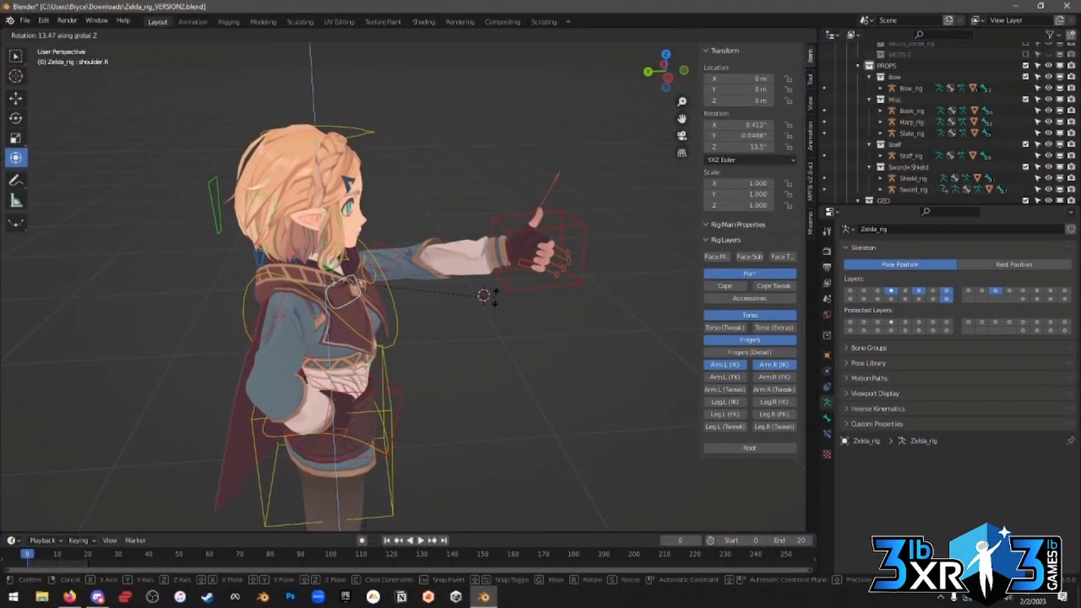
click(484, 296)
Nudge the right hand IK control about -0.013 m in X, 0.005 m in Y and 0.006 m in Z.
middle_drag(484, 295, 378, 325)
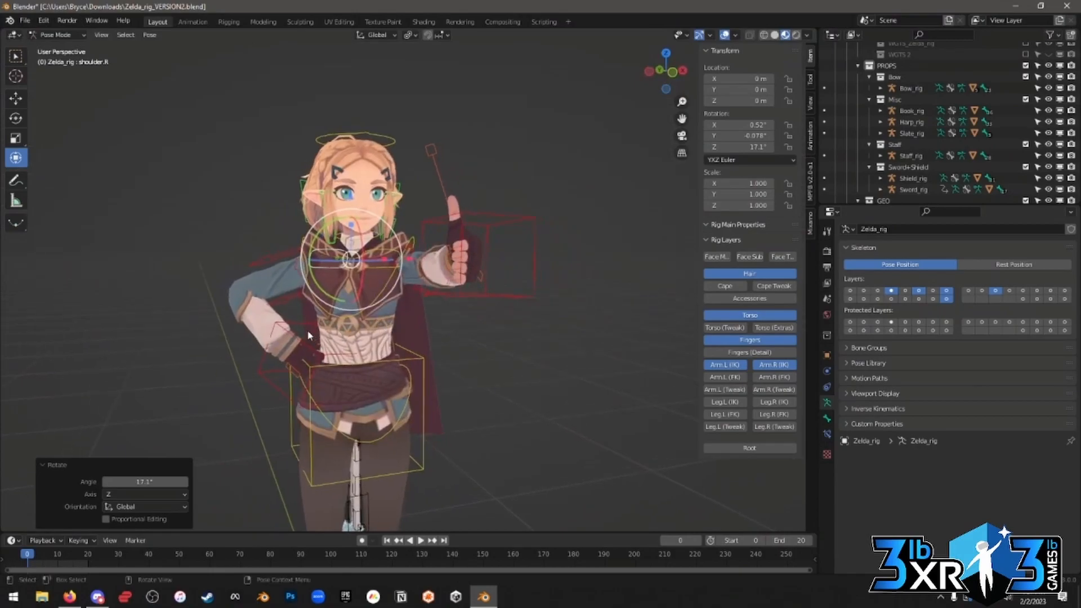
click(276, 345)
key(g)
click(349, 343)
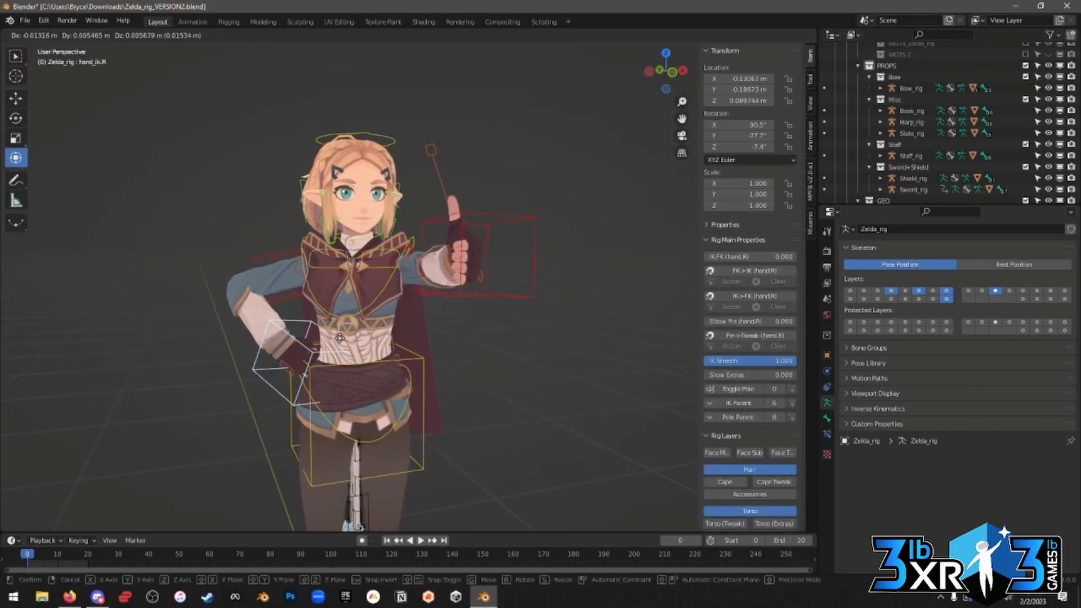
Hide the viewport overlays and inspect the upper-body pose up close.
scroll(444, 349, up, 3)
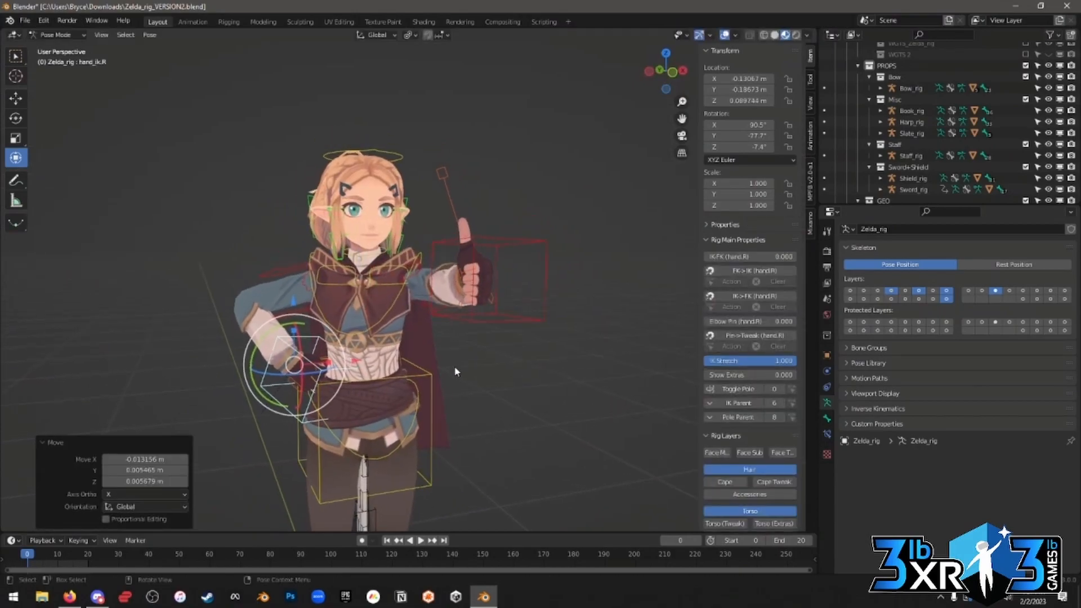
middle_drag(484, 385, 475, 383)
key(ctrl+z)
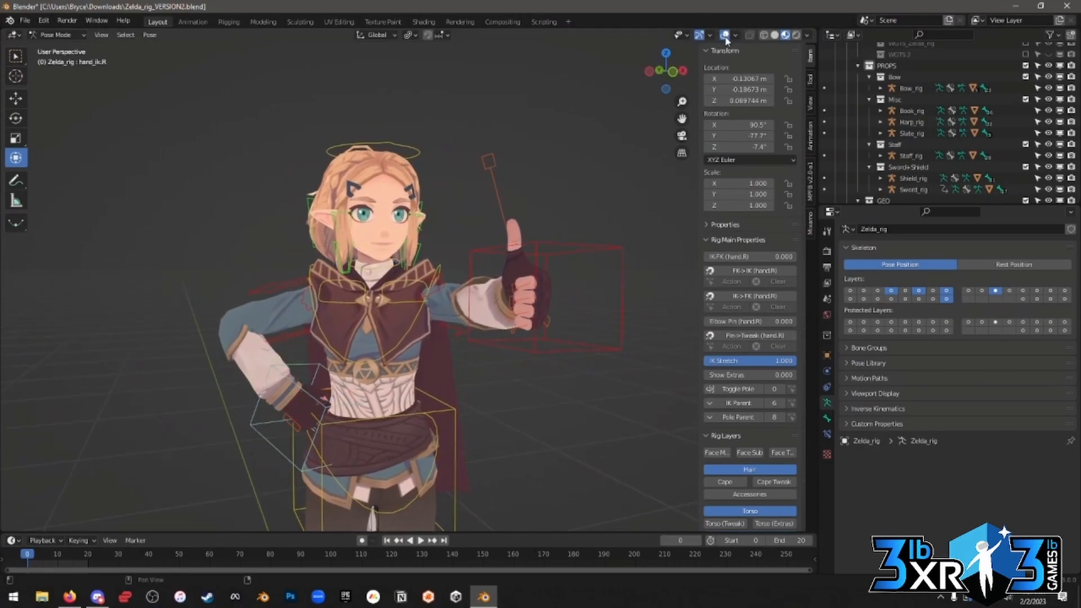
click(724, 36)
scroll(600, 127, up, 5)
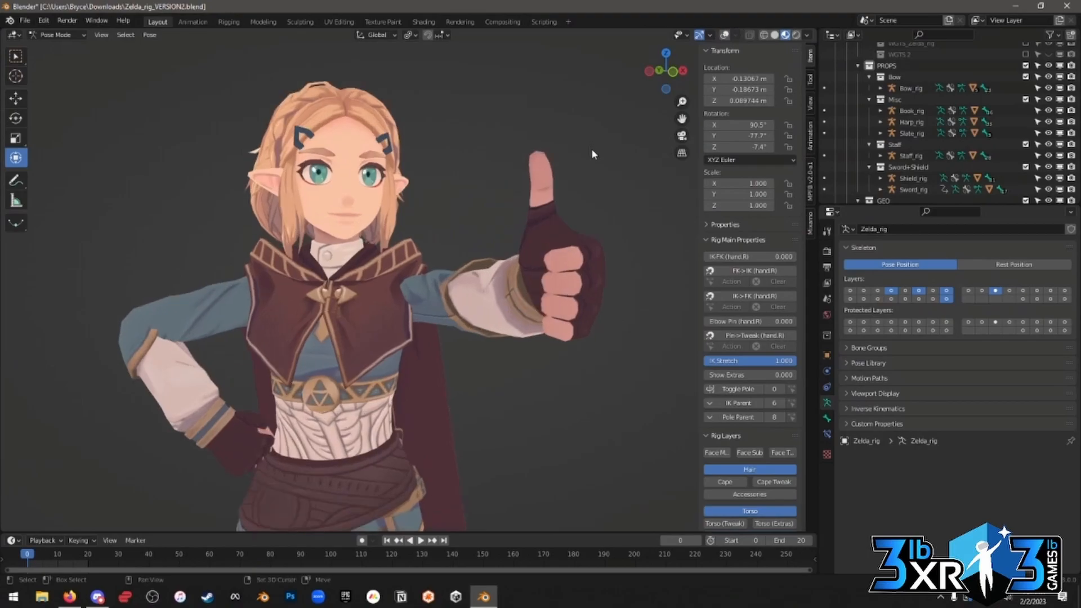
middle_drag(592, 152, 590, 167)
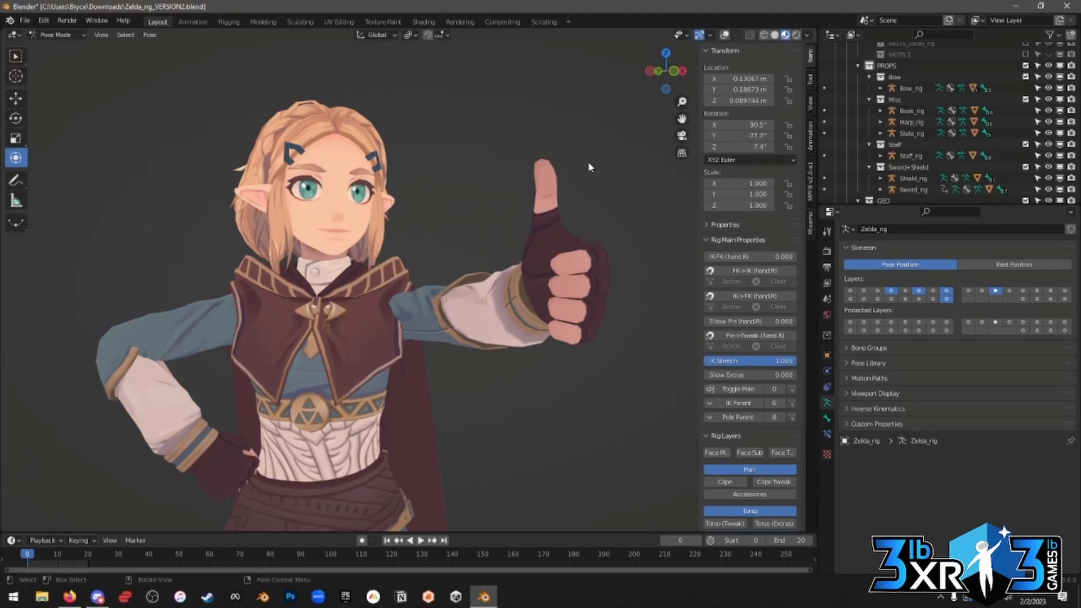
Show the viewport overlays and rotate the left shoulder control to about 10.1° in X and -10.8° in Z.
click(725, 35)
click(402, 292)
key(r)
key(z)
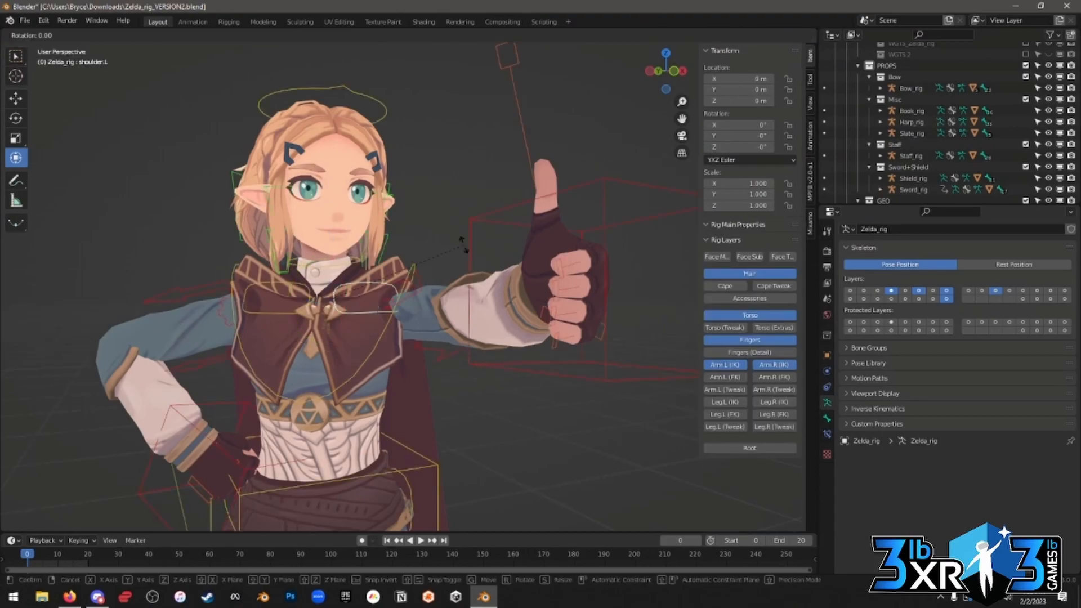
click(426, 280)
key(r)
click(435, 256)
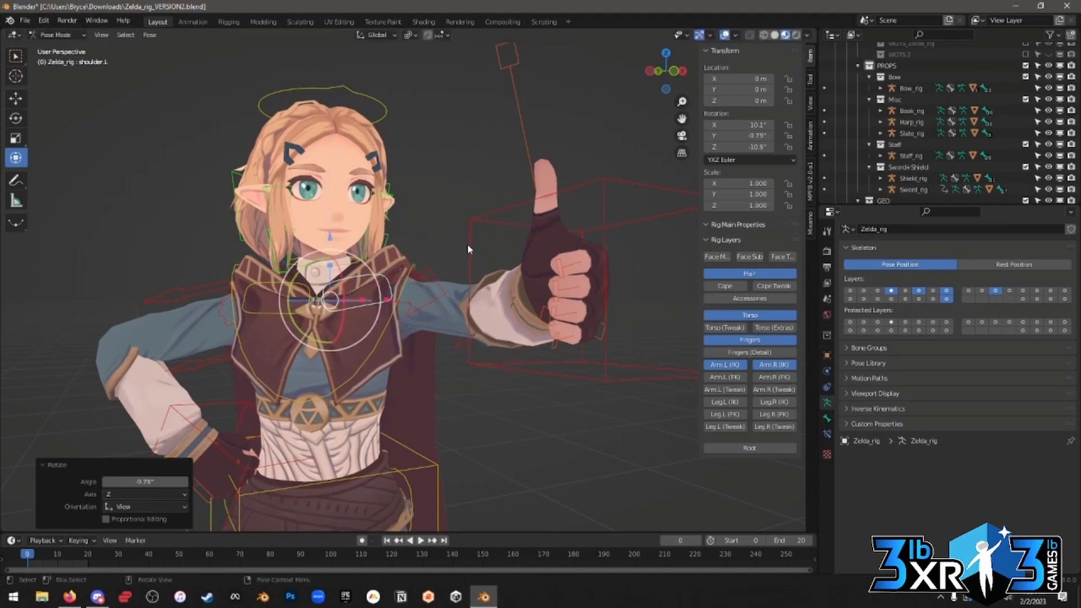
Adjust the left elbow direction by rotating the left upper arm IK control to about -21.8° in Y.
click(474, 223)
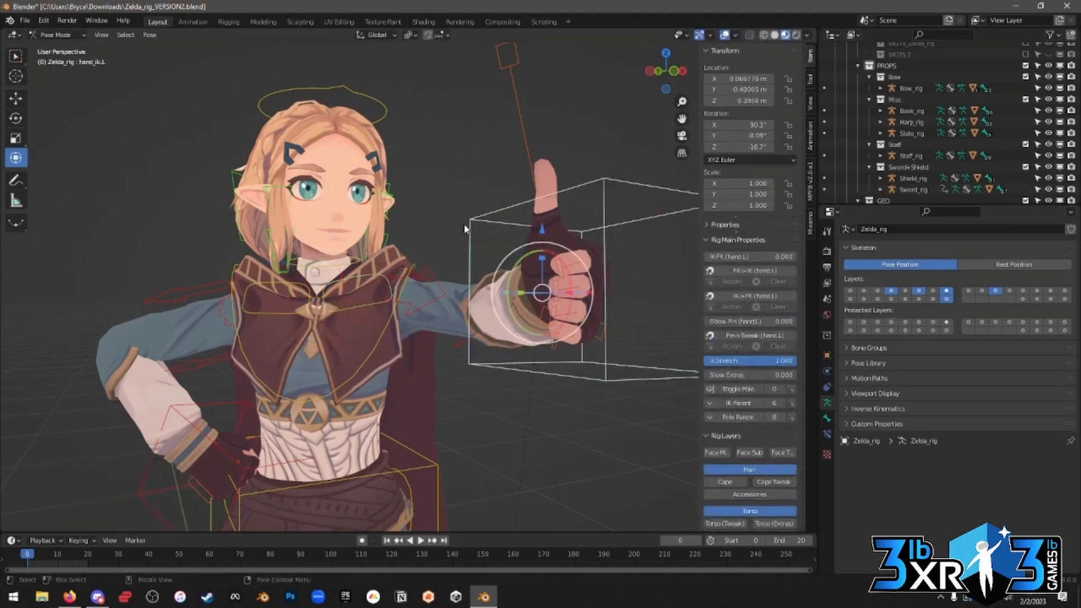
click(431, 271)
key(r)
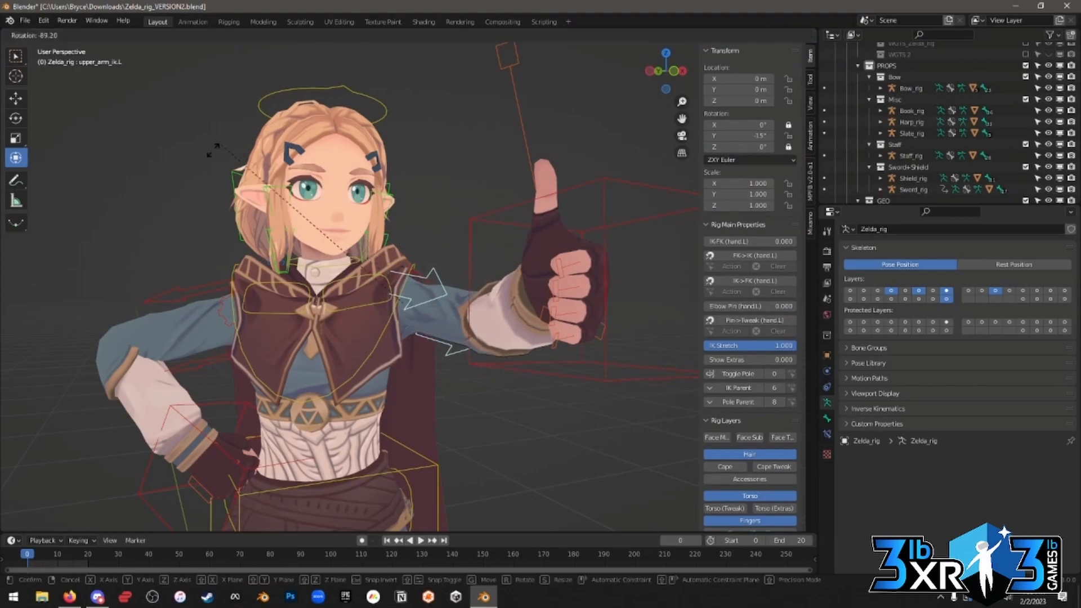
click(165, 219)
key(r)
click(388, 512)
key(r)
click(582, 503)
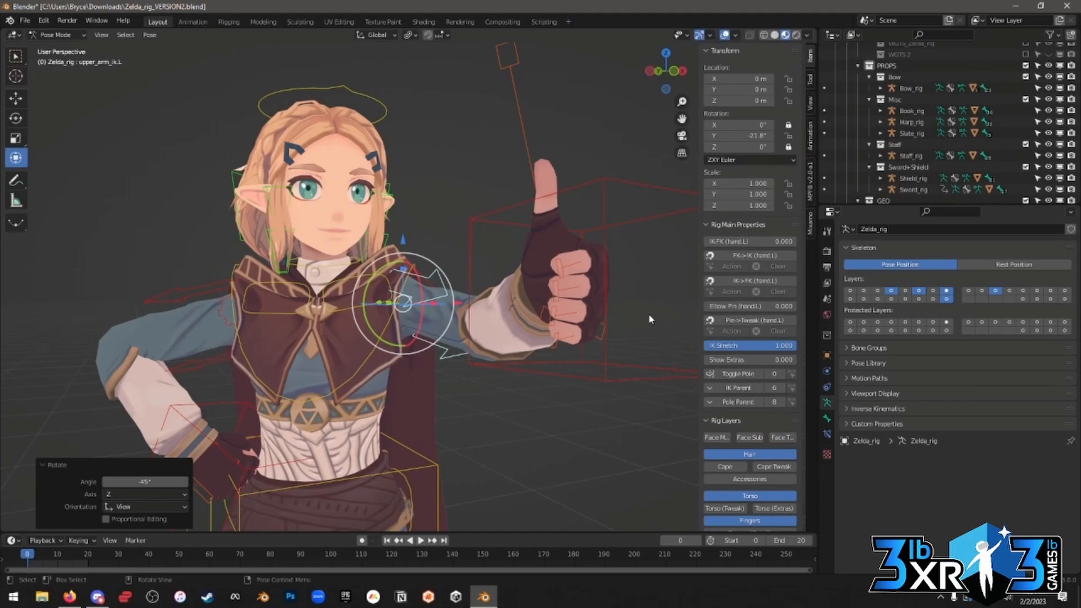
Move the left hand IK control forward about 0.018 m along the global Y axis.
scroll(597, 216, down, 1)
middle_drag(604, 223, 584, 228)
click(581, 225)
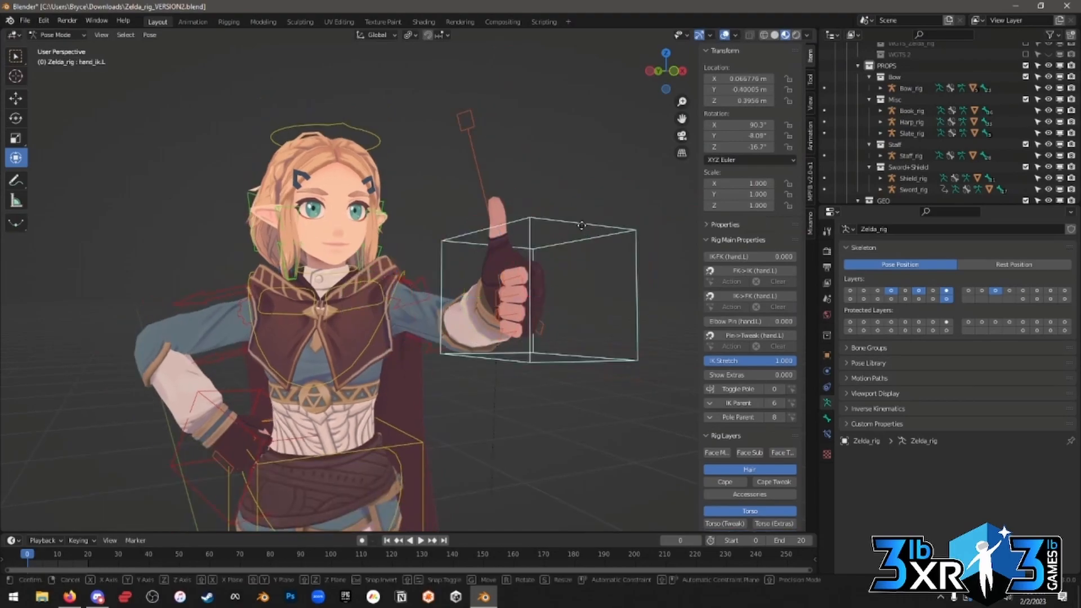
key(g)
key(y)
click(585, 221)
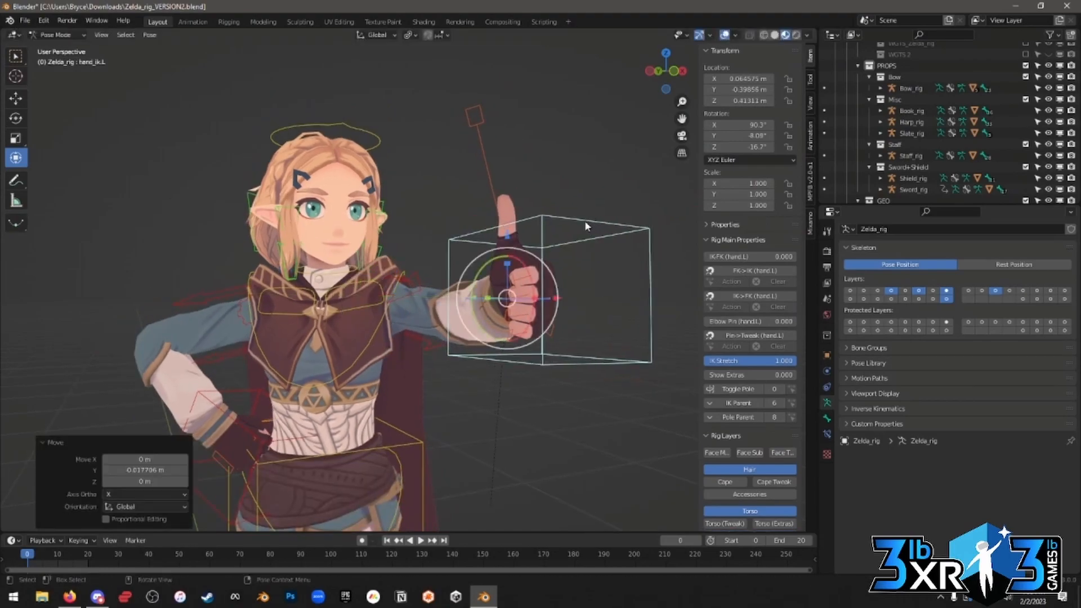
Examine the thumbs-up pose up close with the sidebar hidden and the viewport overlays temporarily off.
scroll(585, 221, up, 2)
click(725, 35)
shift+middle_drag(618, 191, 631, 173)
click(631, 174)
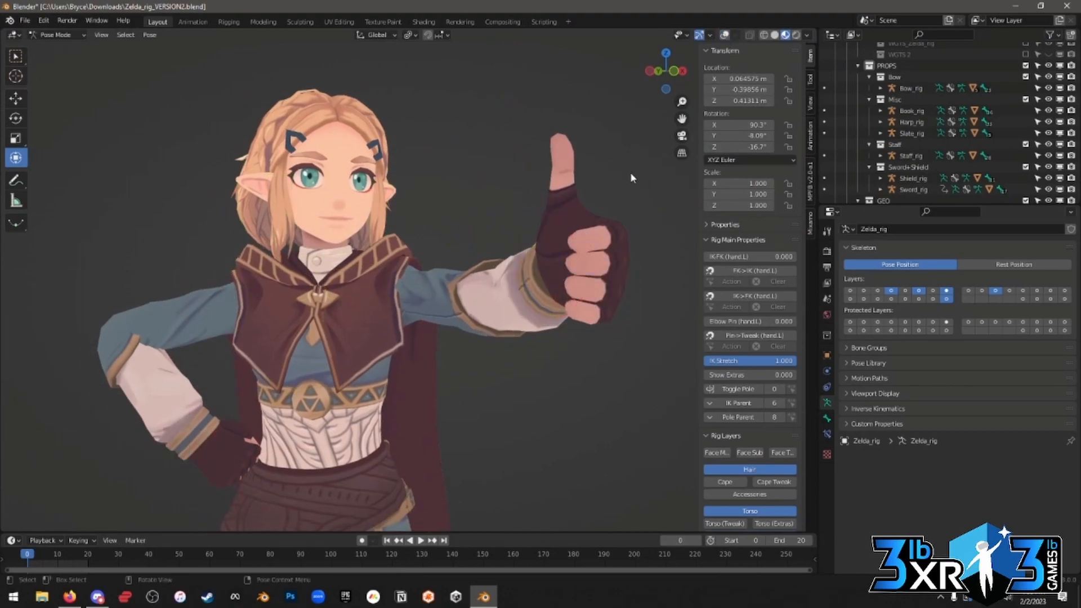
key(n)
scroll(630, 171, up, 2)
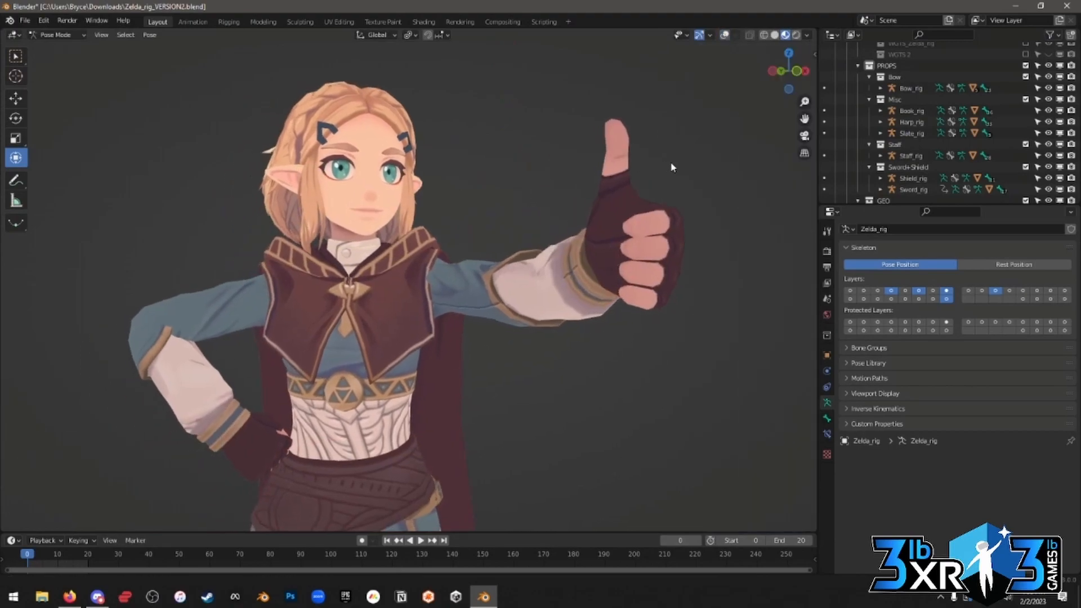
middle_drag(669, 164, 668, 173)
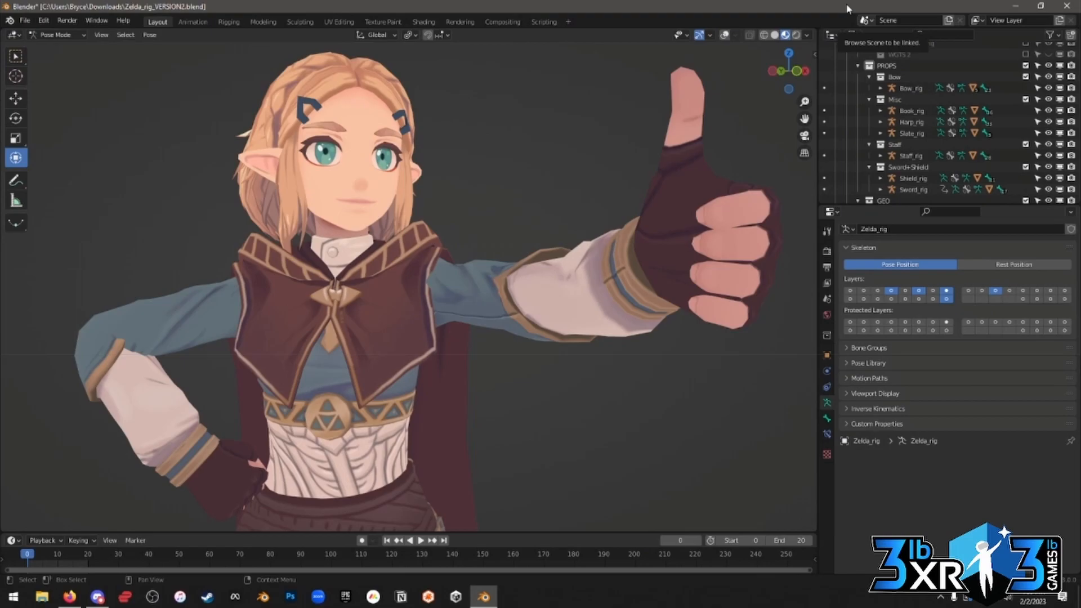
click(725, 36)
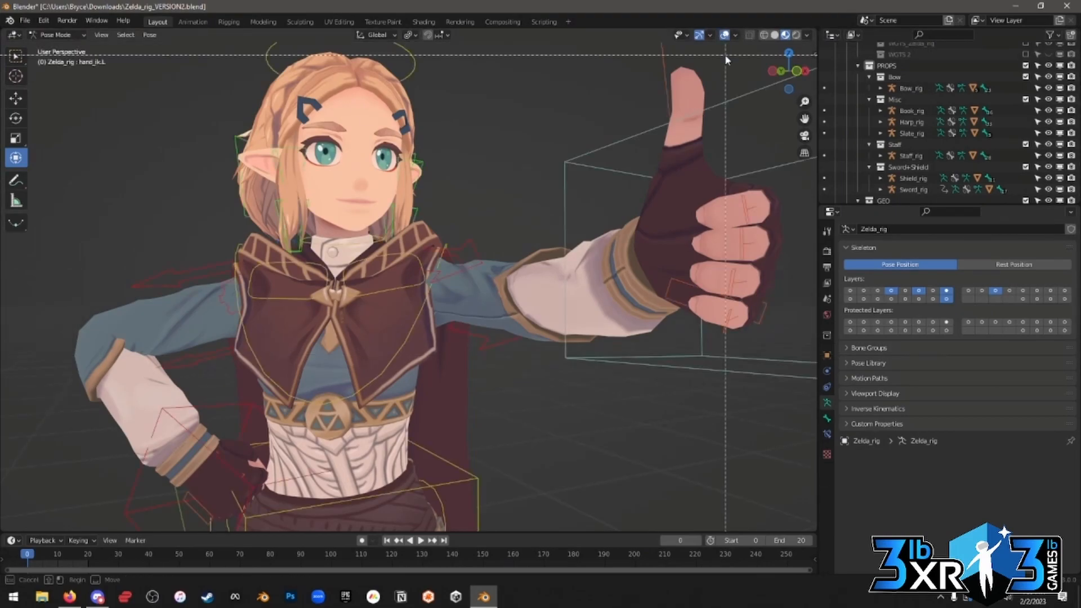
Show the main face controls of the rig and hide the Hair layer in the rig layers.
key(n)
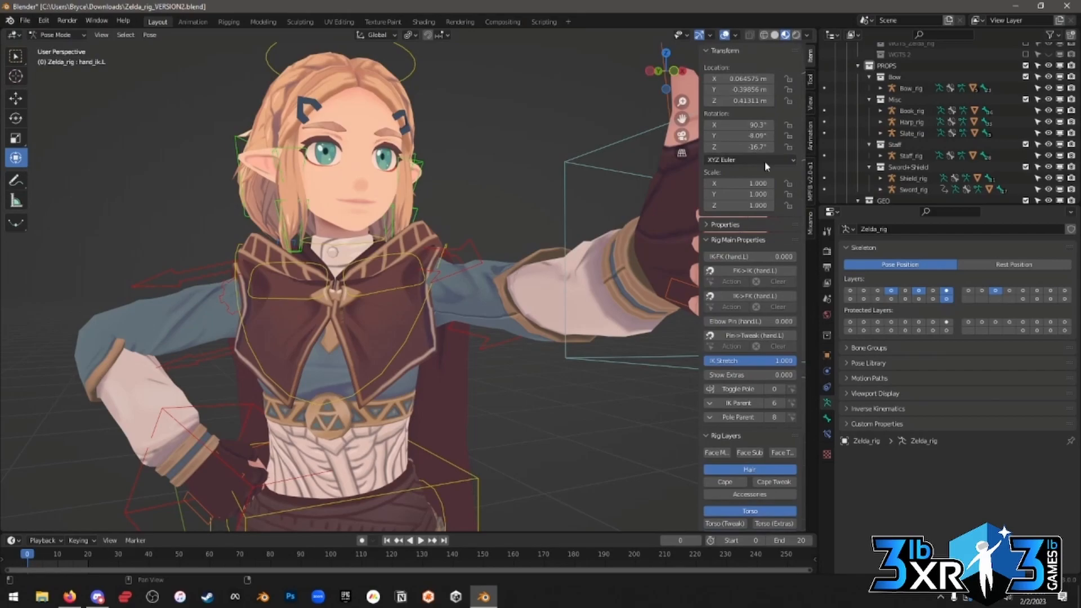
scroll(764, 161, down, 5)
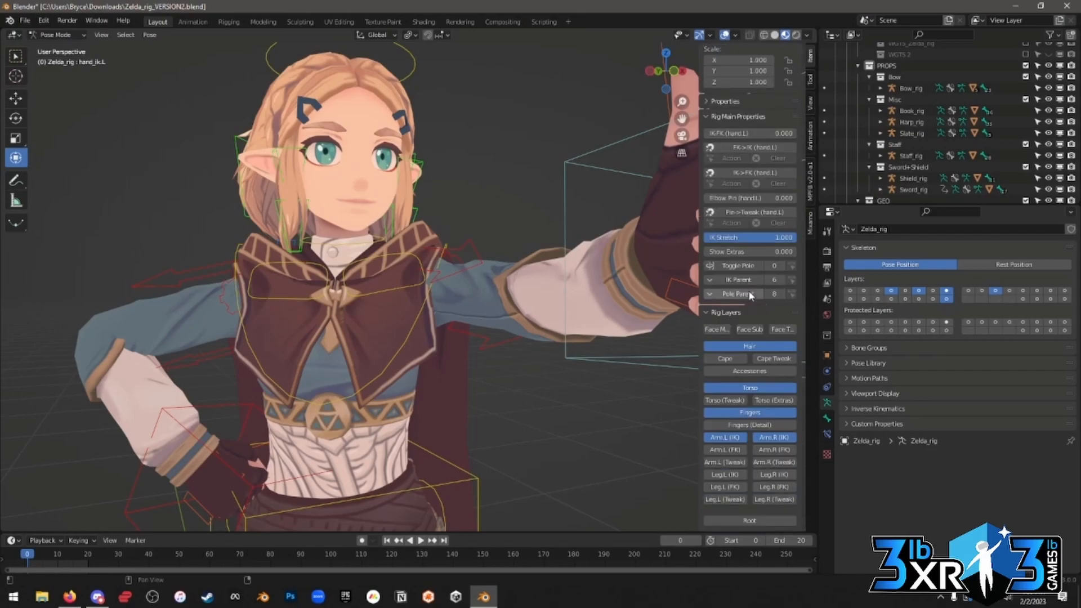
click(723, 331)
click(740, 346)
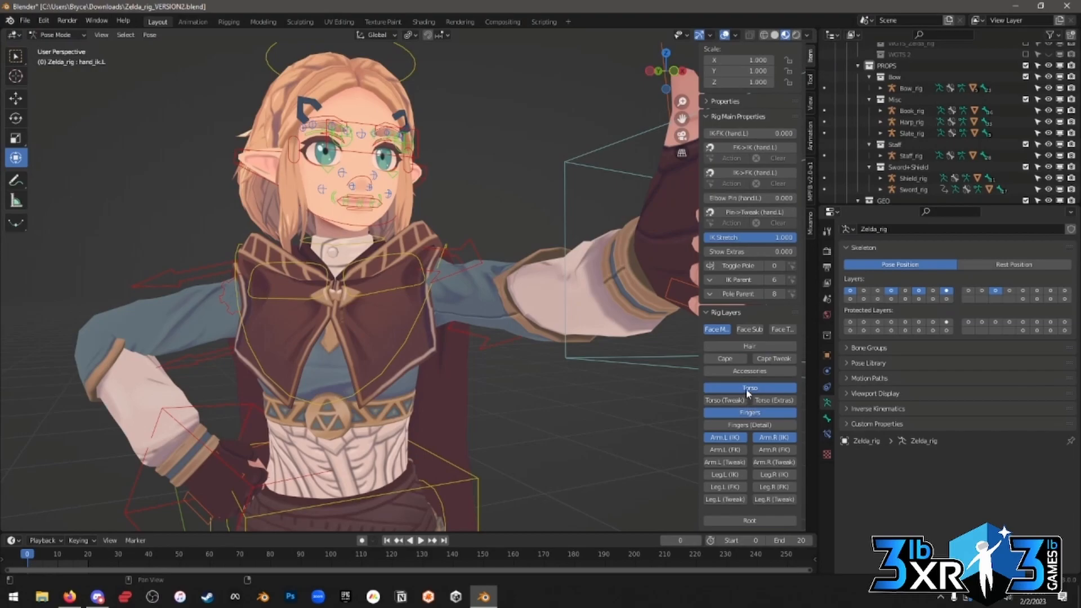
Select the jaw control, hide the sidebar and viewport overlays, and rotate the jaw about the global X axis.
click(390, 232)
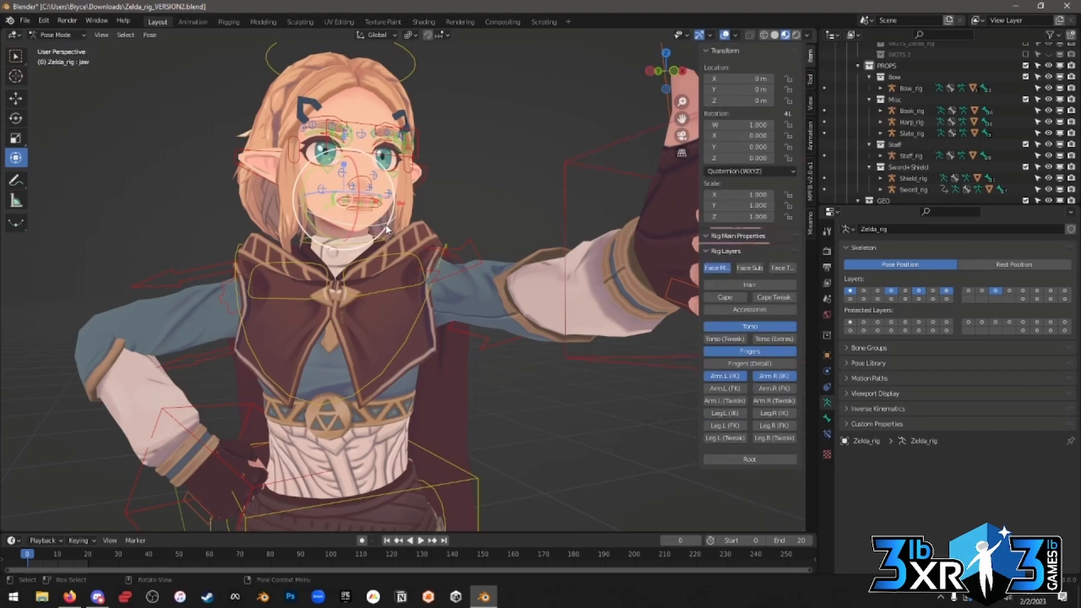
key(n)
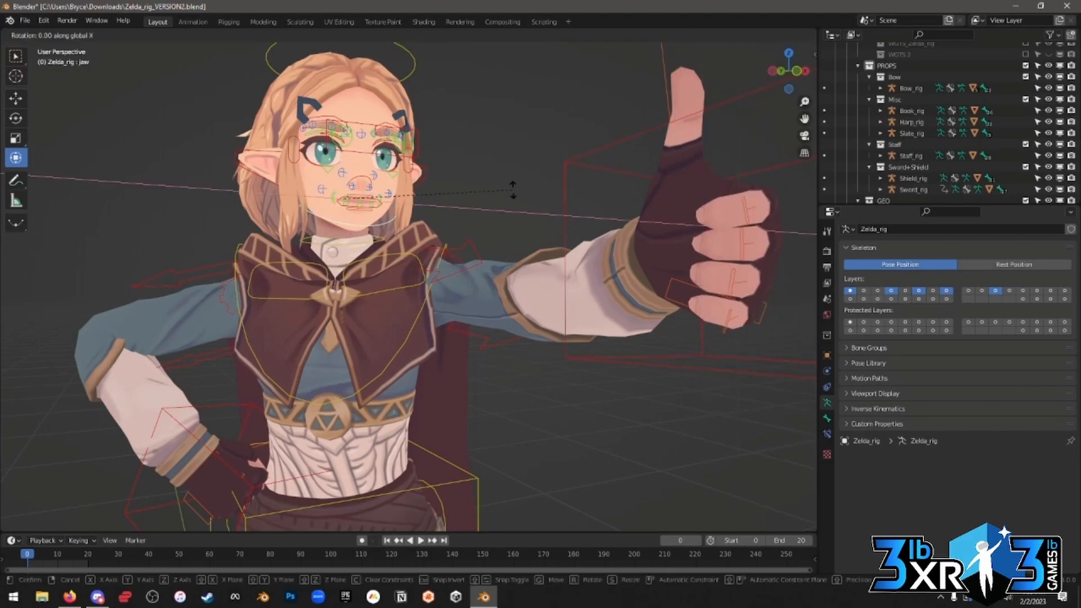
click(724, 35)
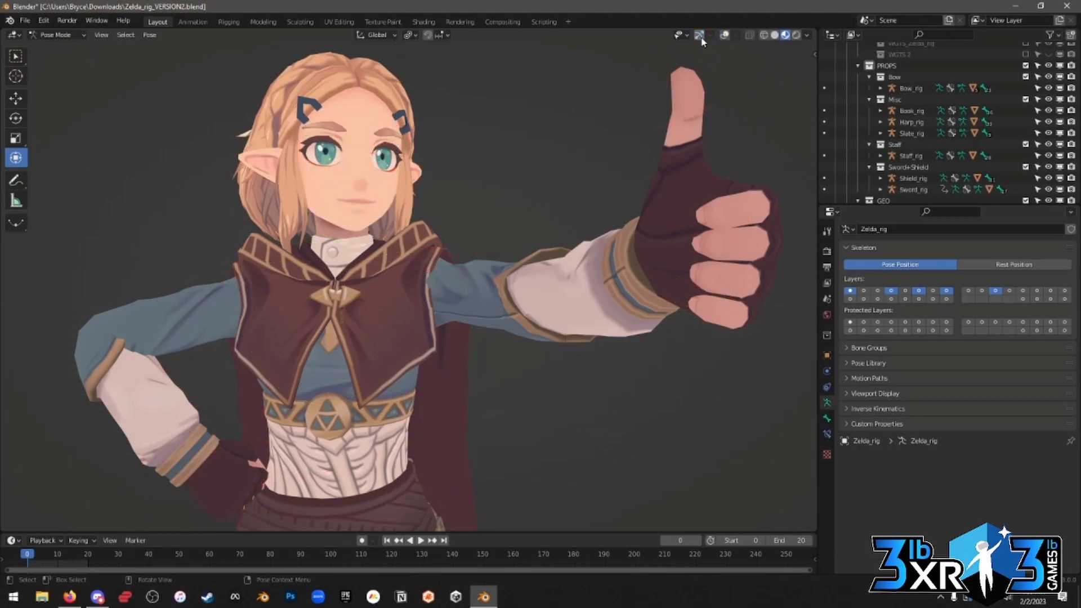
key(r)
key(x)
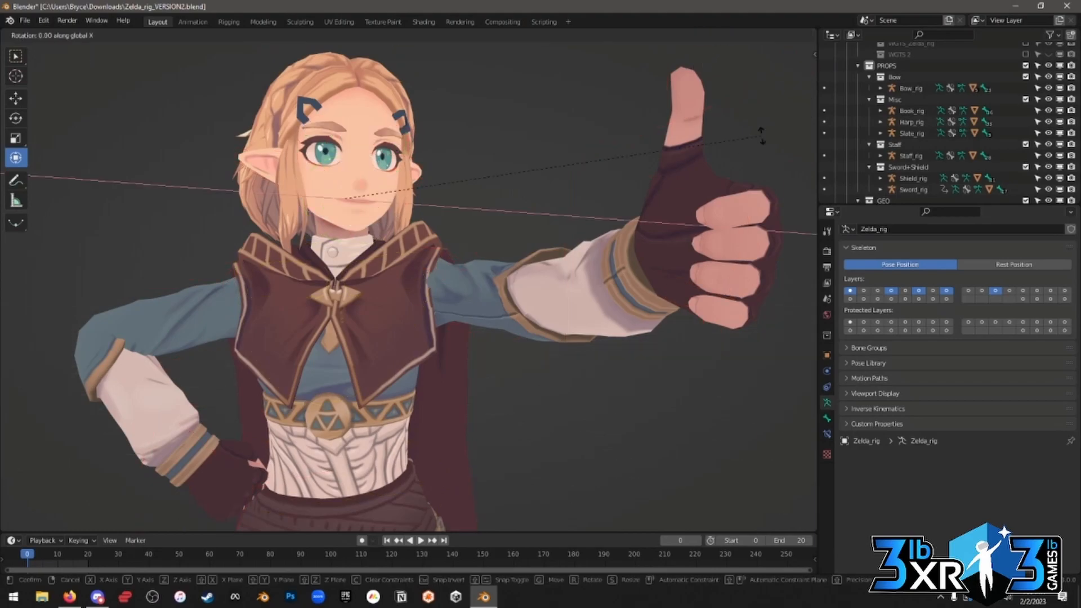